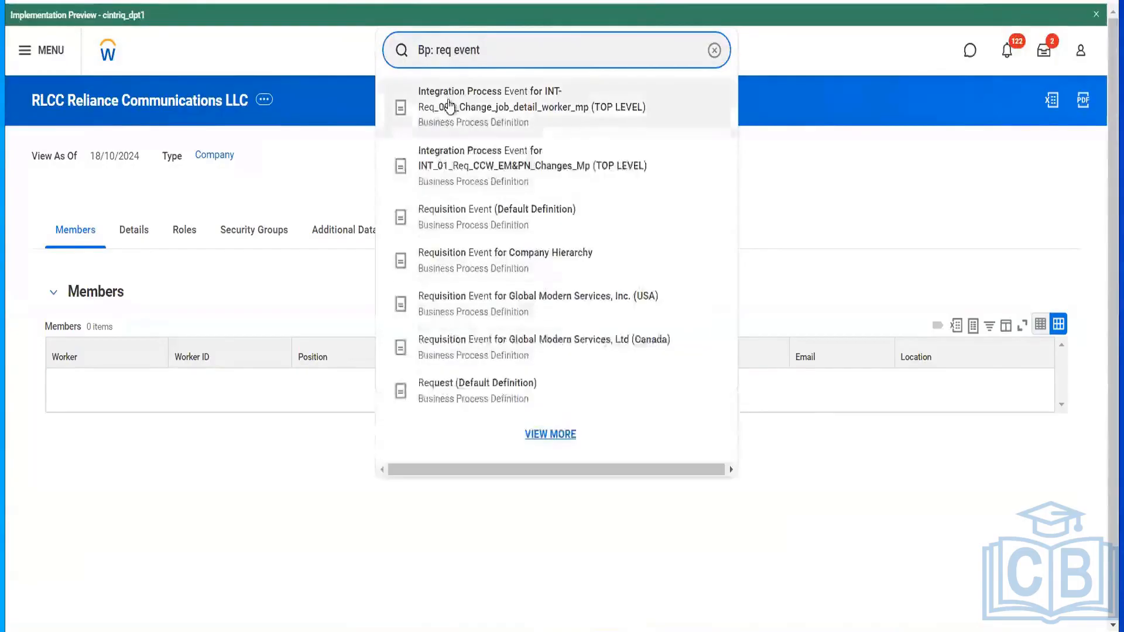
- Open the Requisition Event (Default Definition) business process and scroll through its nine steps
{"action": "left_click", "coordinate": [487, 208]}
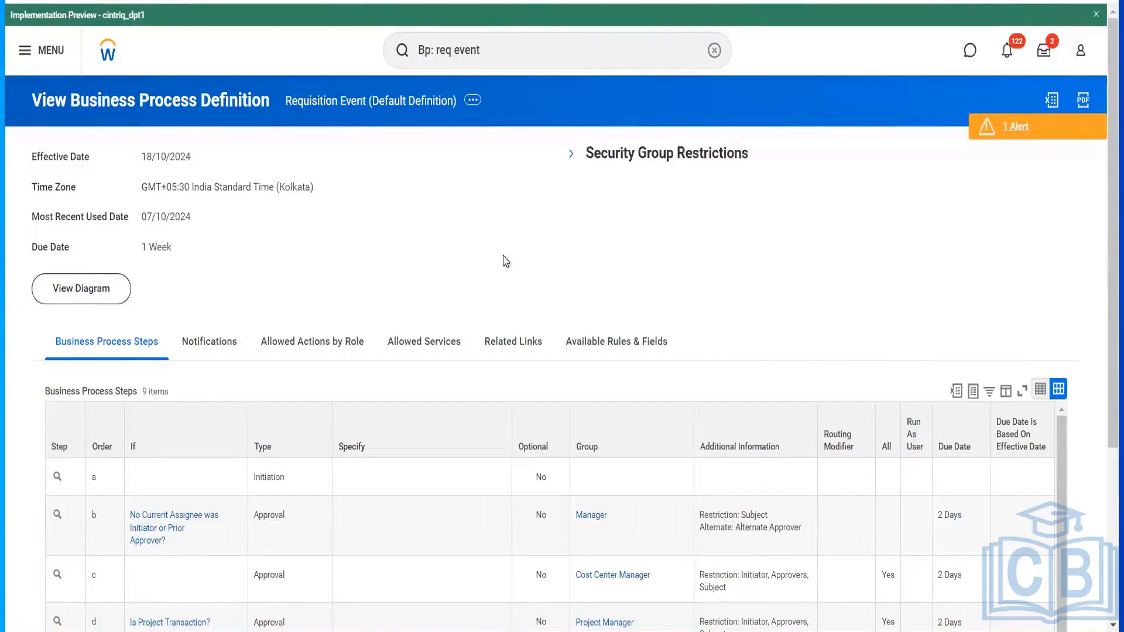
{"action": "scroll", "coordinate": [502, 260], "scroll_direction": "down", "scroll_amount": 4}
{"action": "scroll", "coordinate": [570, 388], "scroll_direction": "down", "scroll_amount": 4}
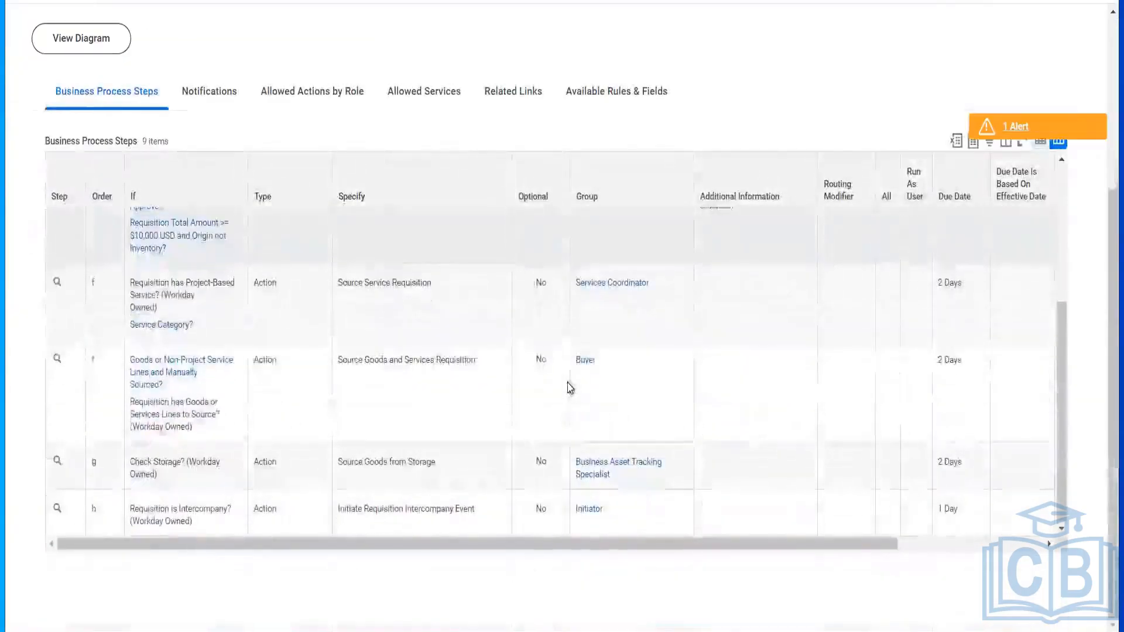
{"action": "scroll", "coordinate": [571, 388], "scroll_direction": "up", "scroll_amount": 3}
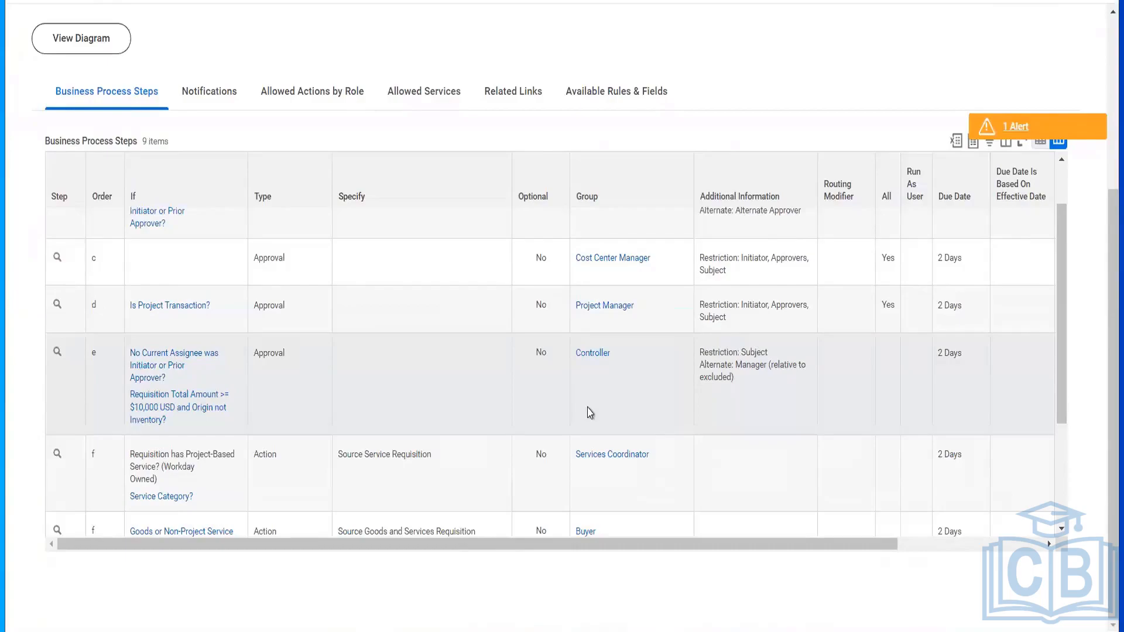
{"action": "scroll", "coordinate": [589, 413], "scroll_direction": "up", "scroll_amount": 2}
{"action": "scroll", "coordinate": [588, 411], "scroll_direction": "down", "scroll_amount": 4}
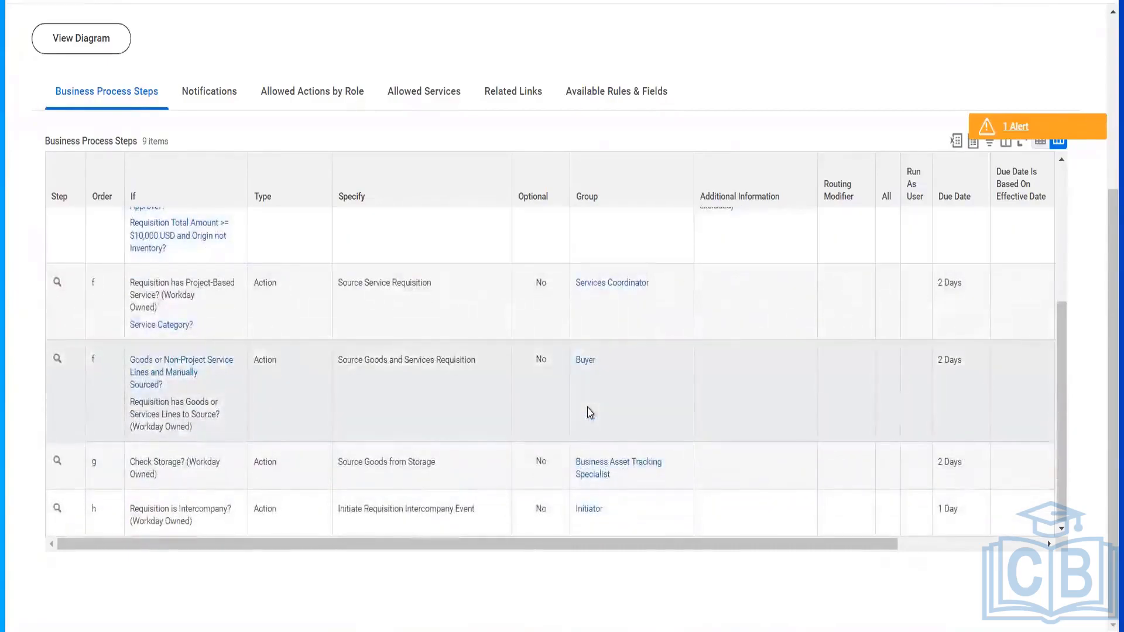
{"action": "scroll", "coordinate": [590, 413], "scroll_direction": "up", "scroll_amount": 5}
{"action": "scroll", "coordinate": [562, 141], "scroll_direction": "up", "scroll_amount": 4}
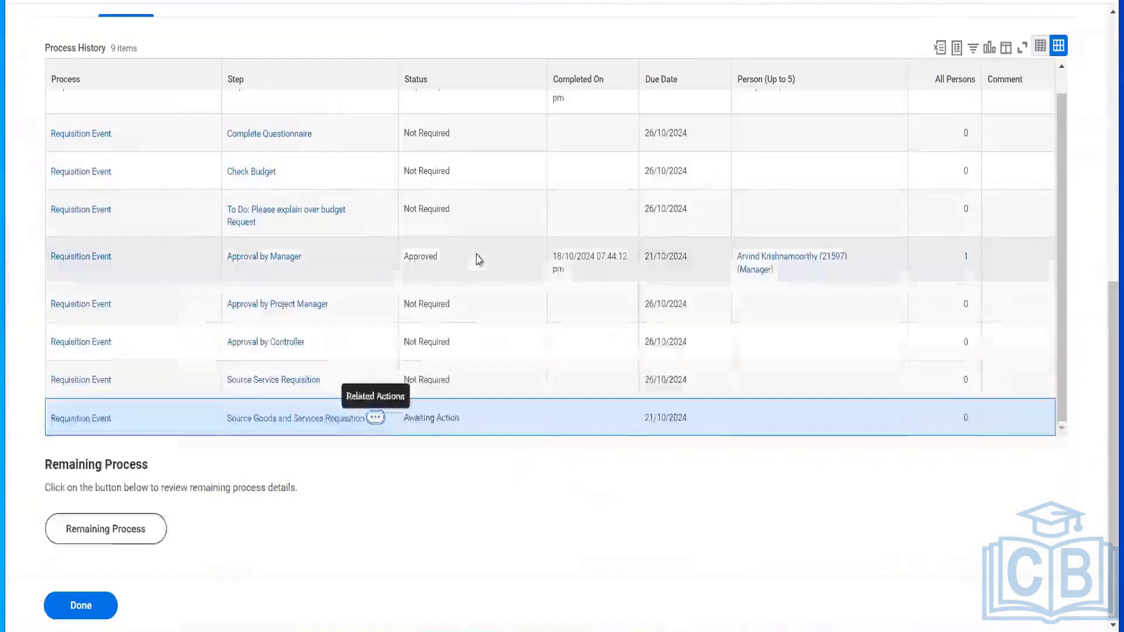
- Review the approved requisition event's Details tab, then go back to the Workday home page
{"action": "scroll", "coordinate": [477, 257], "scroll_direction": "up", "scroll_amount": 1}
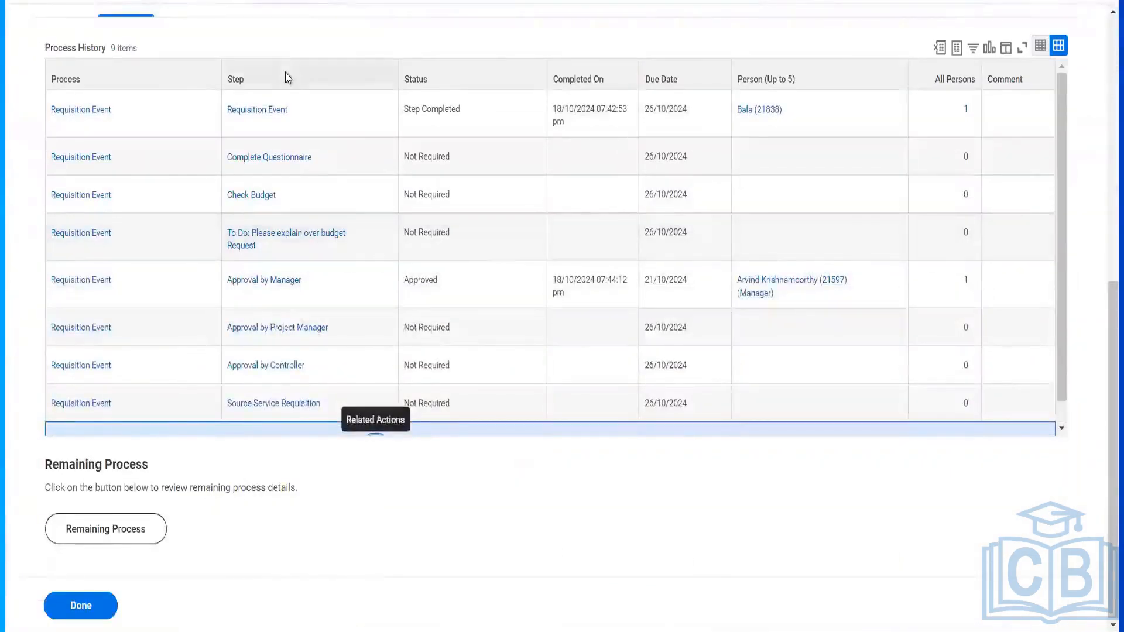
{"action": "scroll", "coordinate": [283, 208], "scroll_direction": "up", "scroll_amount": 8}
{"action": "scroll", "coordinate": [76, 453], "scroll_direction": "down", "scroll_amount": 1}
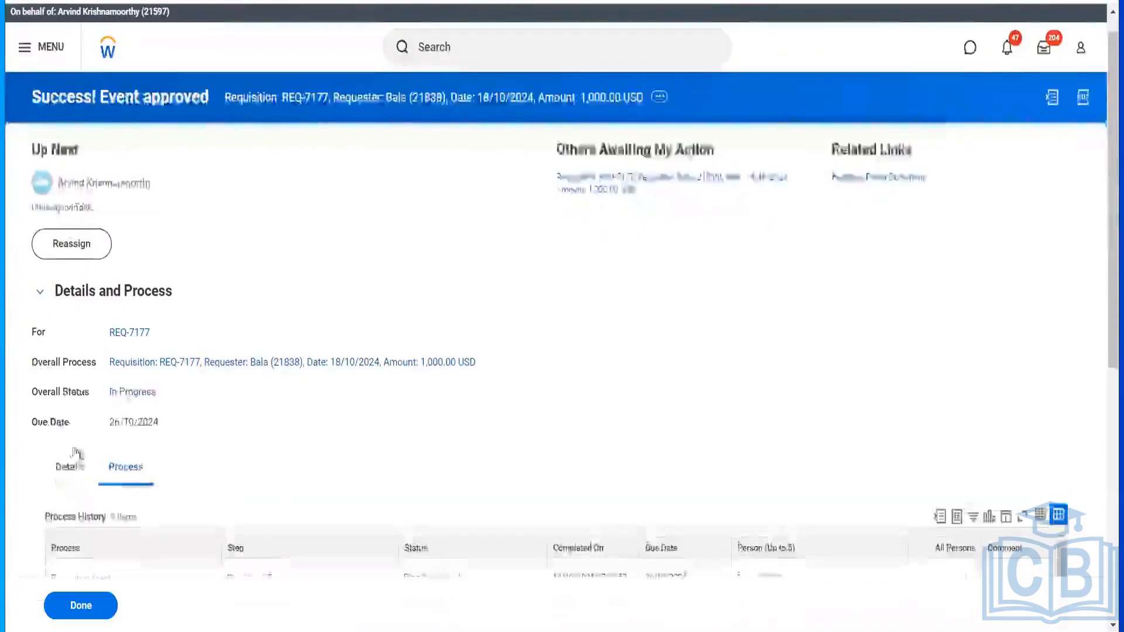
{"action": "left_click", "coordinate": [71, 464]}
{"action": "scroll", "coordinate": [383, 442], "scroll_direction": "down", "scroll_amount": 3}
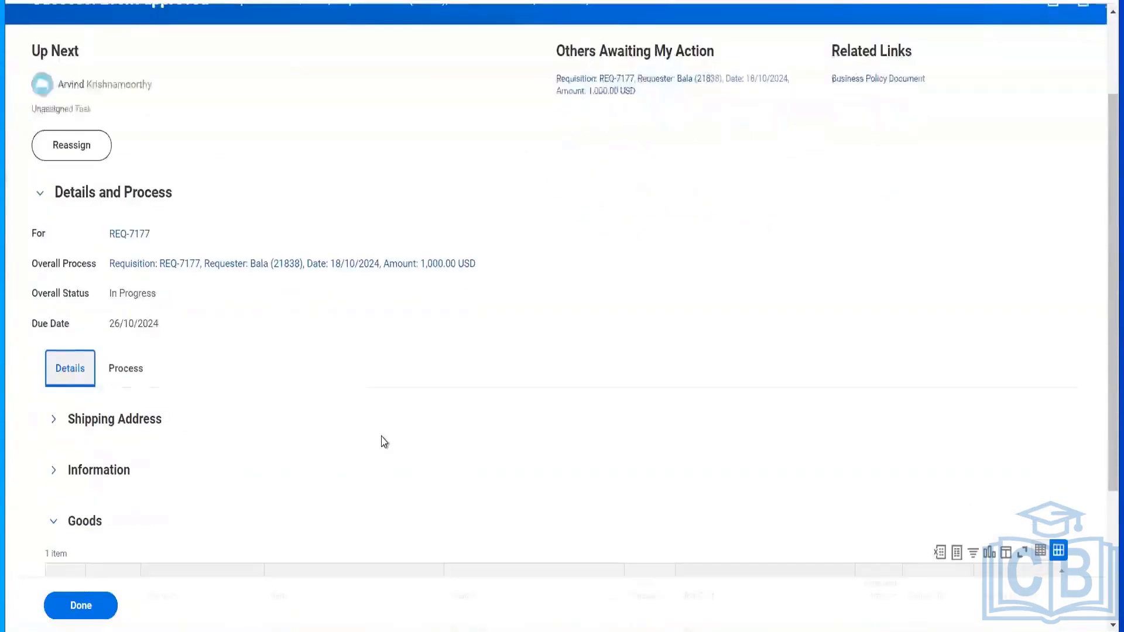
{"action": "left_click", "coordinate": [133, 237]}
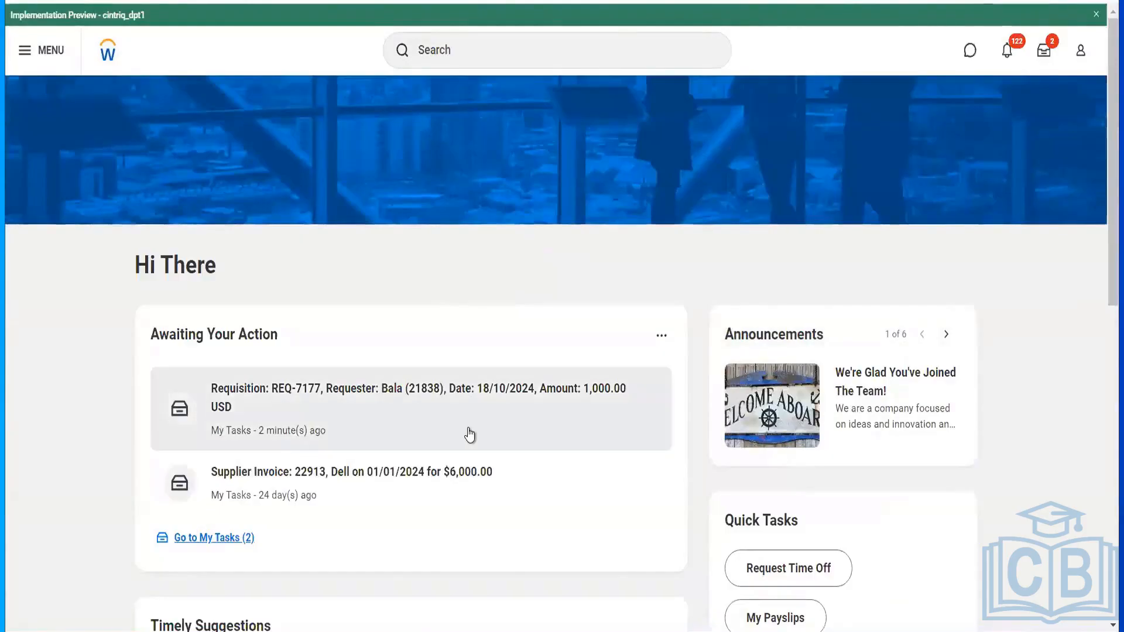
- Reassign the REQ-7177 requisition task to another worker with the comment 'Not able to approved'
{"action": "left_click", "coordinate": [532, 436]}
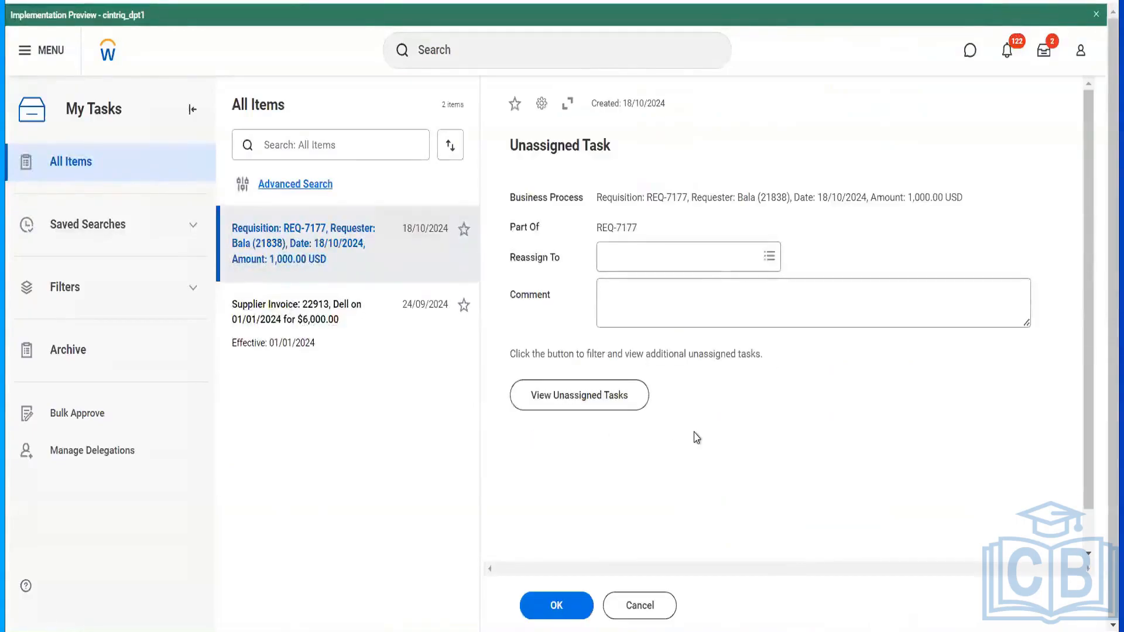
{"action": "left_click", "coordinate": [698, 255]}
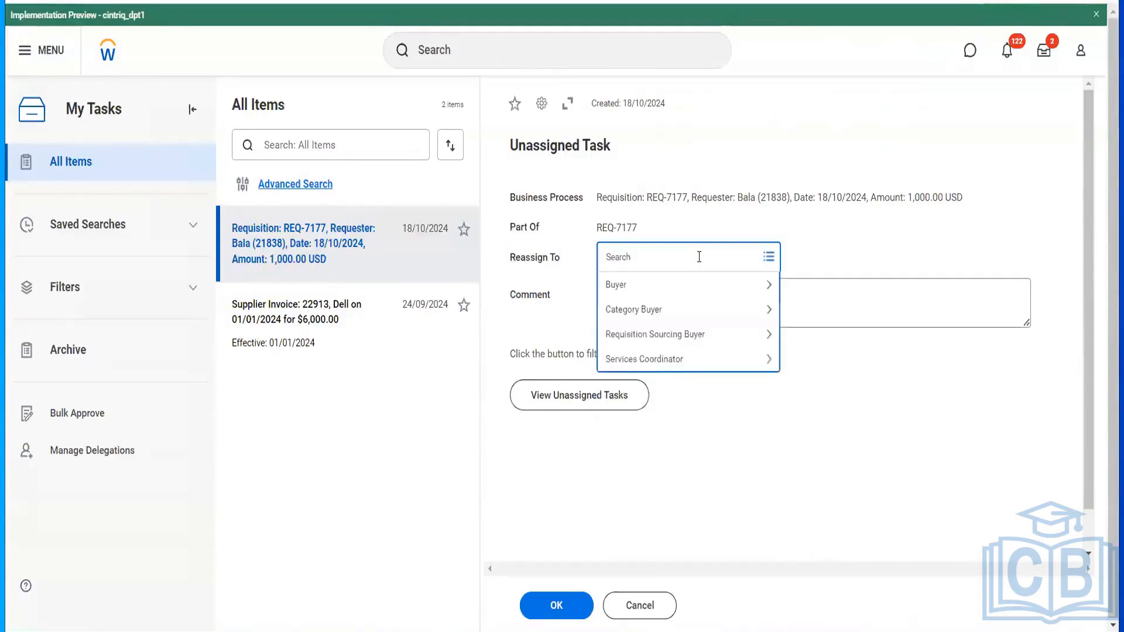
{"action": "type", "text": "ter ser"}
{"action": "key", "text": "Return"}
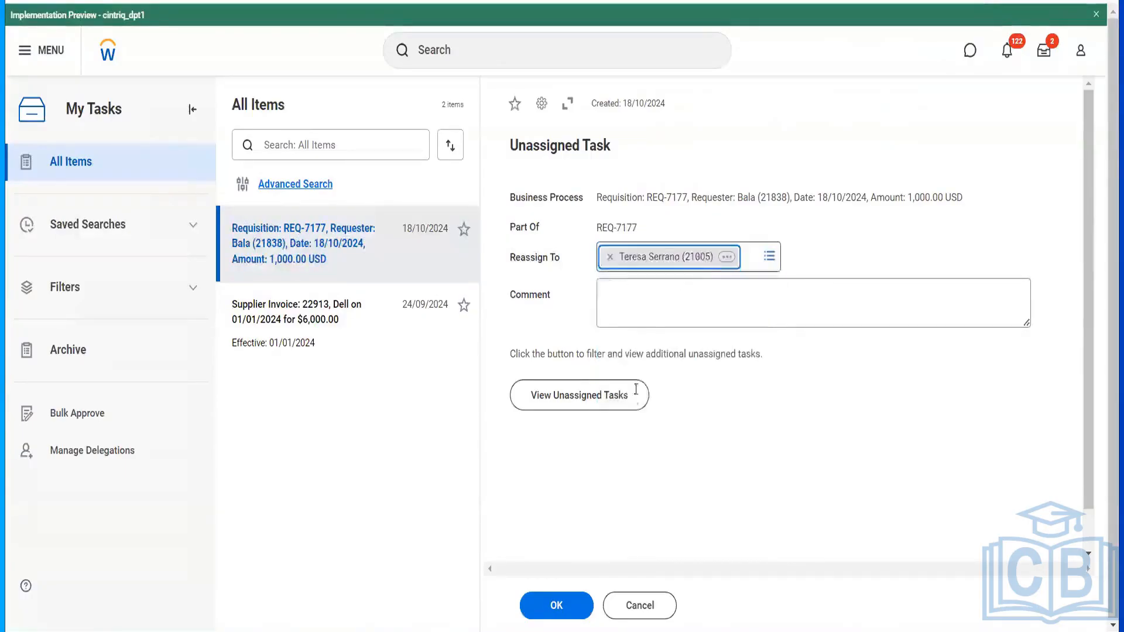
{"action": "left_click", "coordinate": [645, 309]}
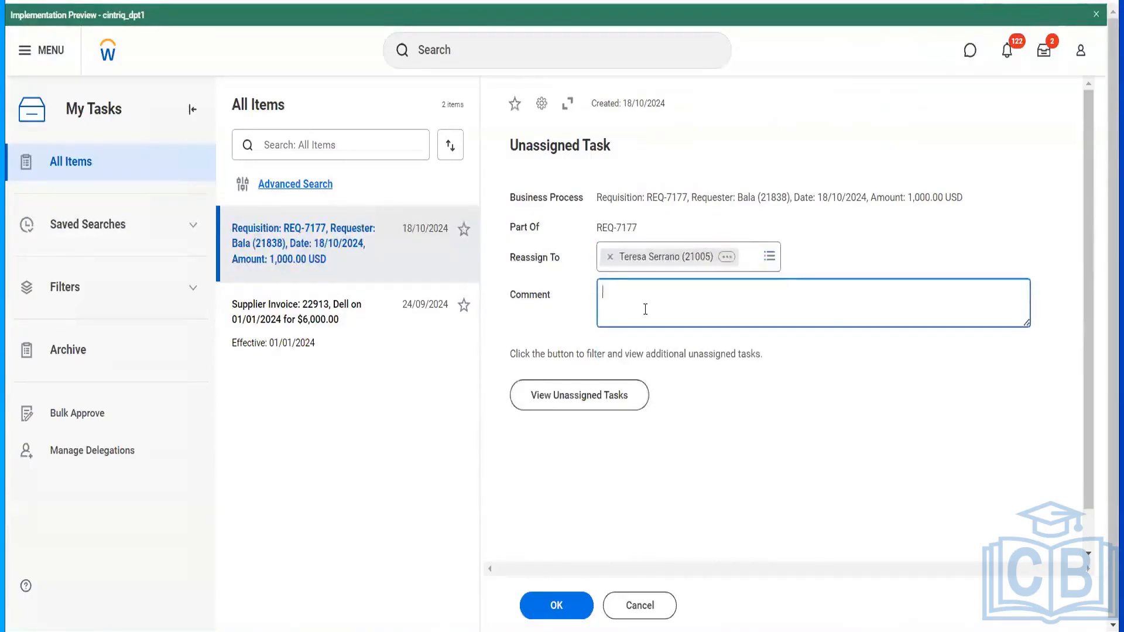
{"action": "type", "text": "Not able to approved"}
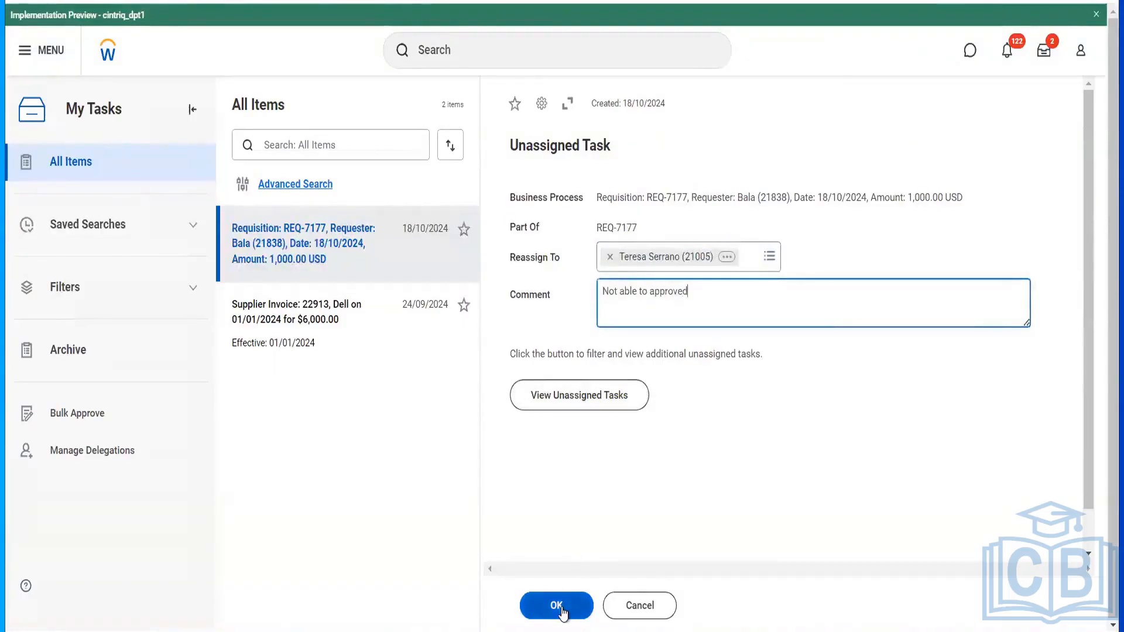
{"action": "left_click", "coordinate": [557, 606]}
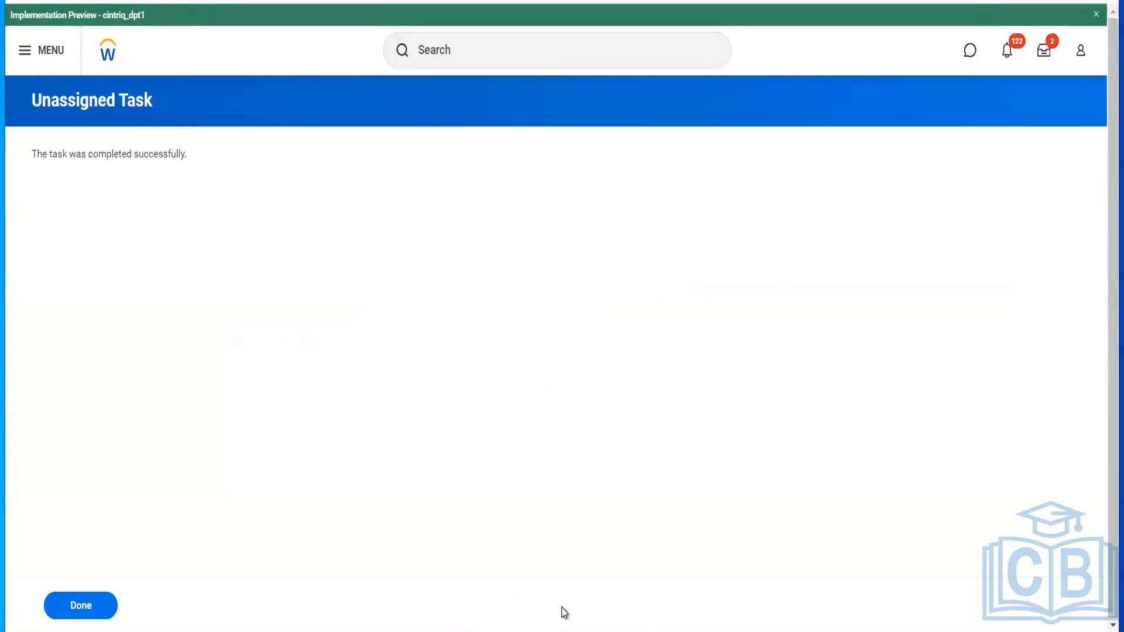
- Use the Start Proxy task to act as the worker the requisition was reassigned to
{"action": "left_click", "coordinate": [494, 57]}
{"action": "type", "text": "start prox"}
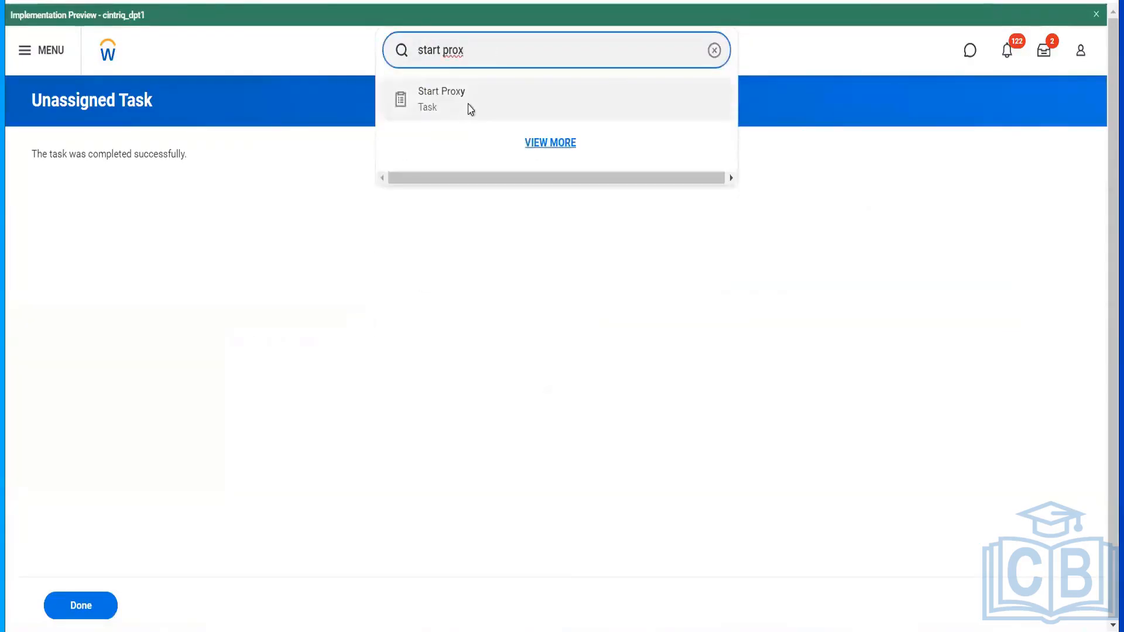
{"action": "left_click", "coordinate": [468, 106]}
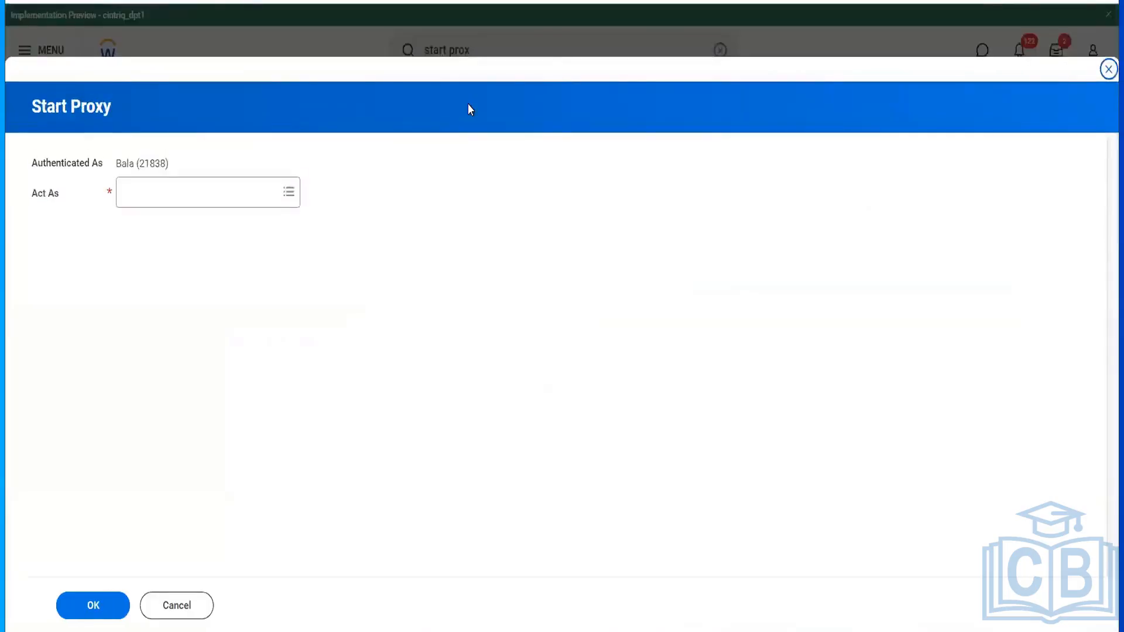
{"action": "left_click", "coordinate": [217, 192]}
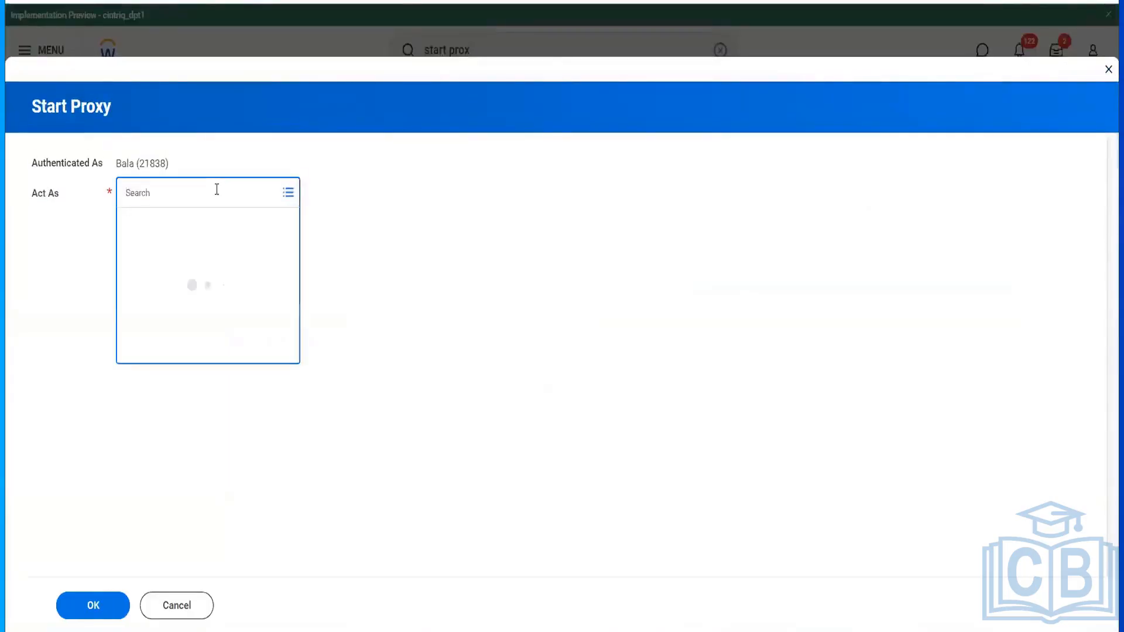
{"action": "type", "text": "ter ser"}
{"action": "key", "text": "Return"}
{"action": "left_click", "coordinate": [97, 612]}
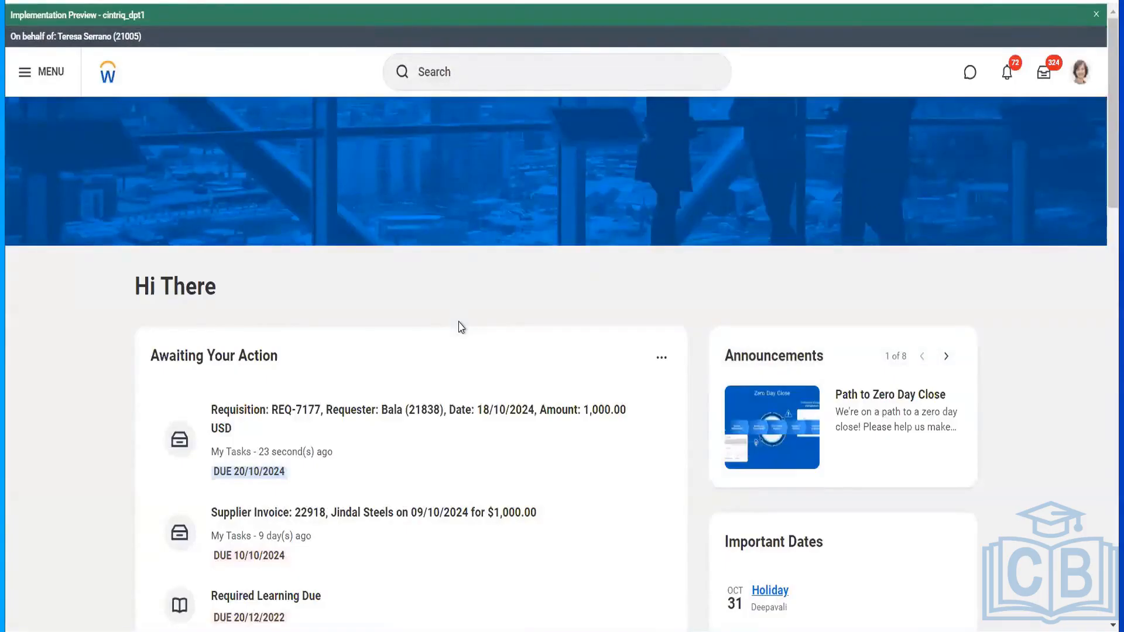
- Open the REQ-7177 sourcing task and review its goods line details
{"action": "left_click", "coordinate": [439, 448]}
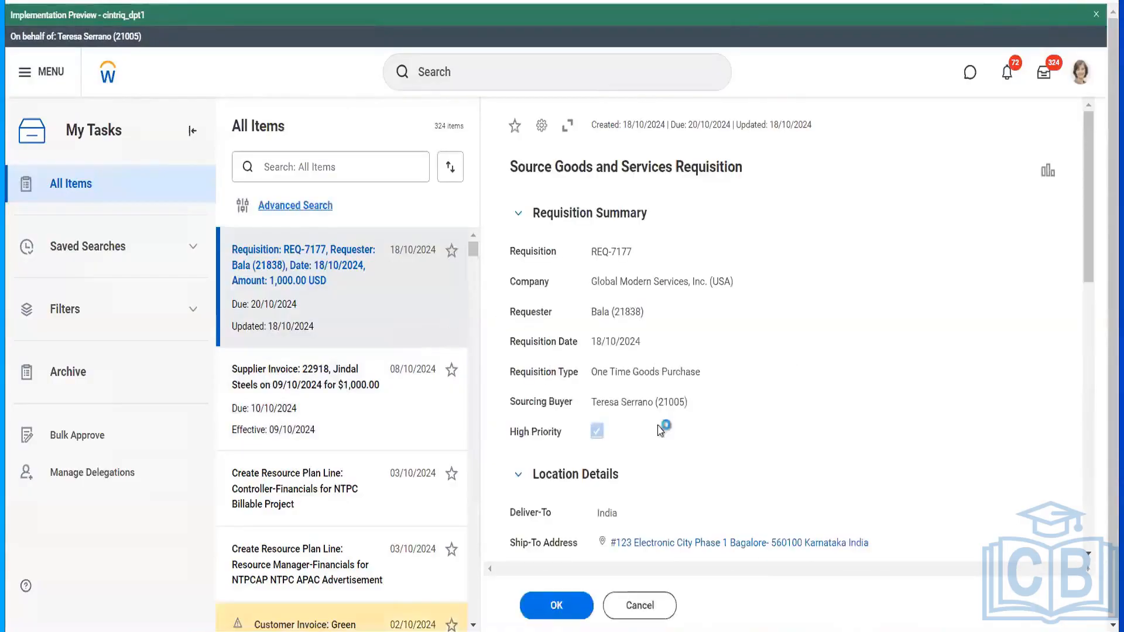
{"action": "scroll", "coordinate": [659, 425], "scroll_direction": "down", "scroll_amount": 4}
{"action": "scroll", "coordinate": [659, 425], "scroll_direction": "up", "scroll_amount": 5}
{"action": "left_click_drag", "start_coordinate": [518, 168], "coordinate": [628, 170]}
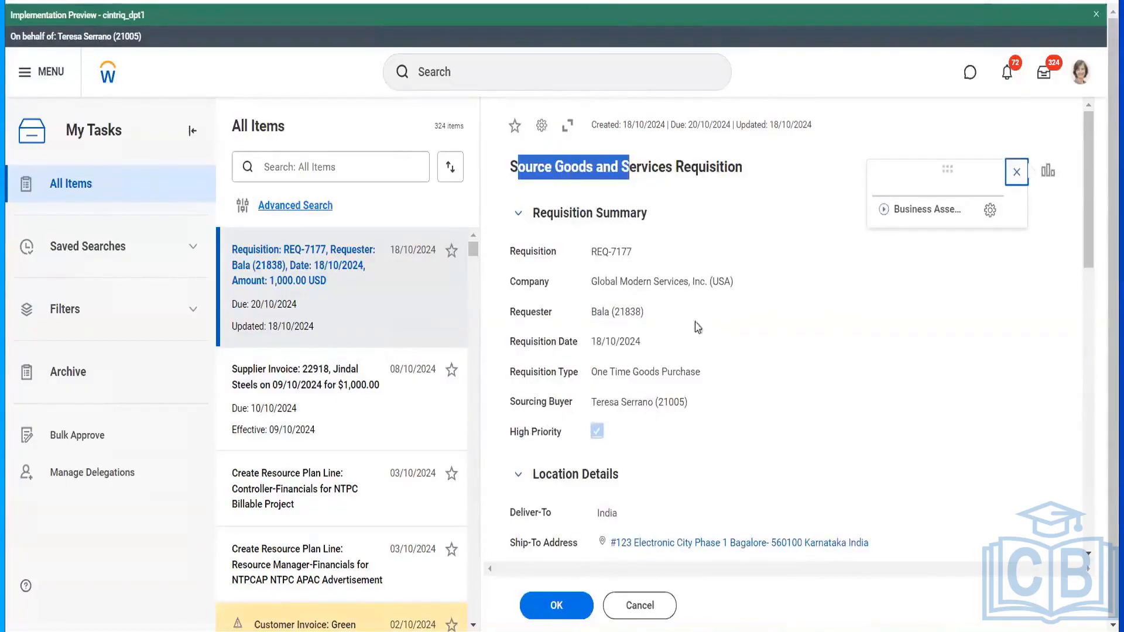
{"action": "scroll", "coordinate": [704, 359], "scroll_direction": "down", "scroll_amount": 3}
{"action": "scroll", "coordinate": [705, 359], "scroll_direction": "down", "scroll_amount": 2}
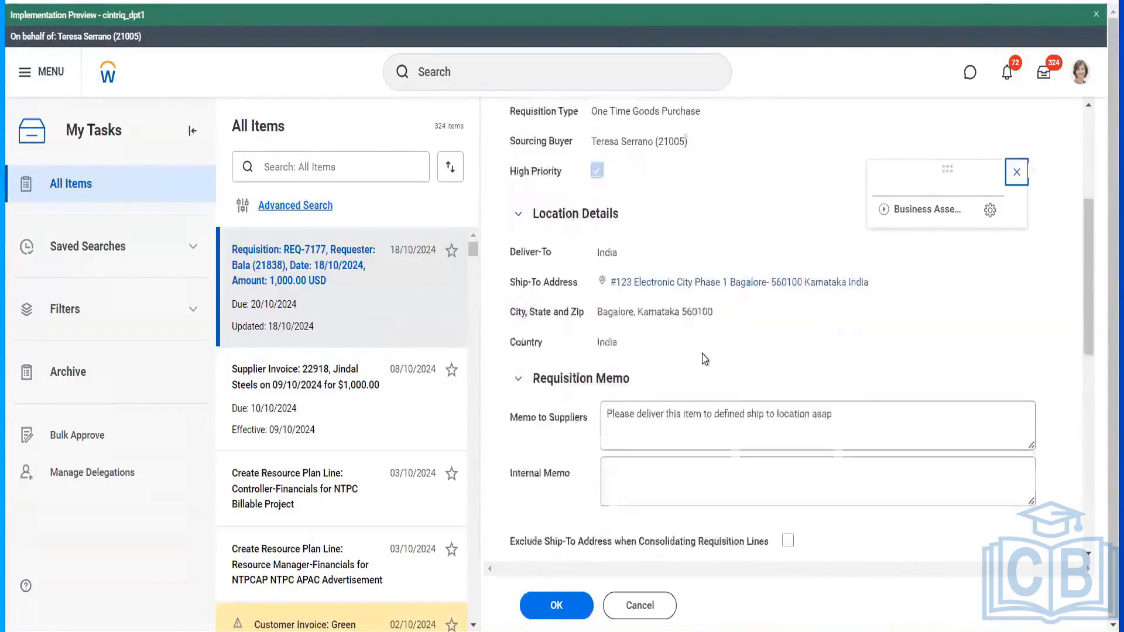
{"action": "scroll", "coordinate": [704, 359], "scroll_direction": "down", "scroll_amount": 4}
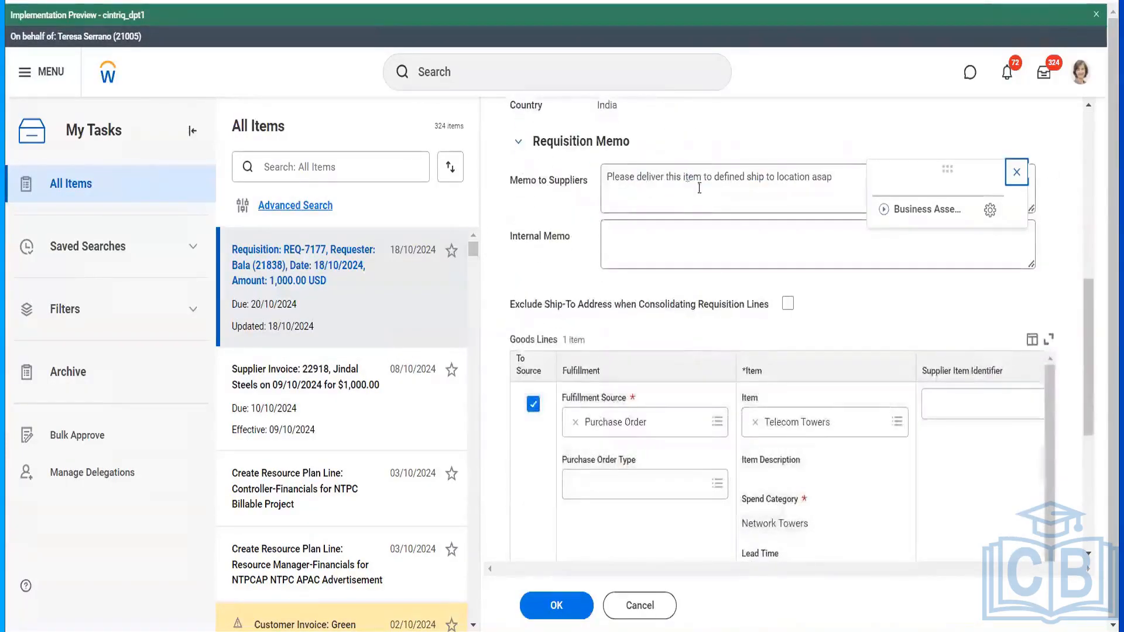
{"action": "scroll", "coordinate": [642, 375], "scroll_direction": "down", "scroll_amount": 1}
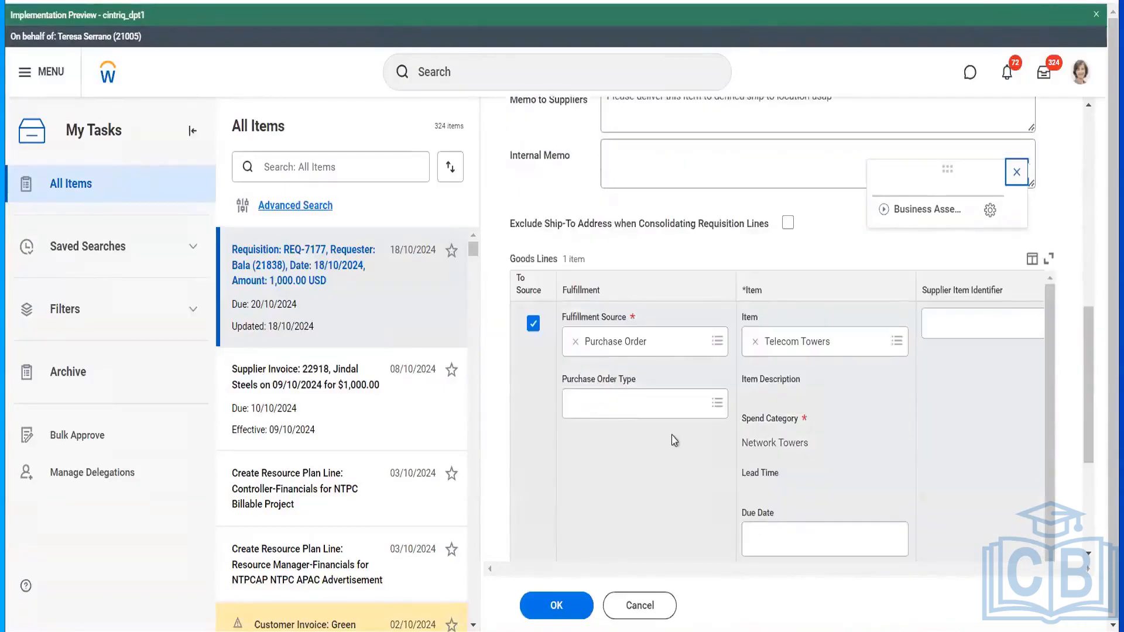
- Set the goods line's purchase order type to One Time Purchase and submit the requisition
{"action": "left_click", "coordinate": [670, 414]}
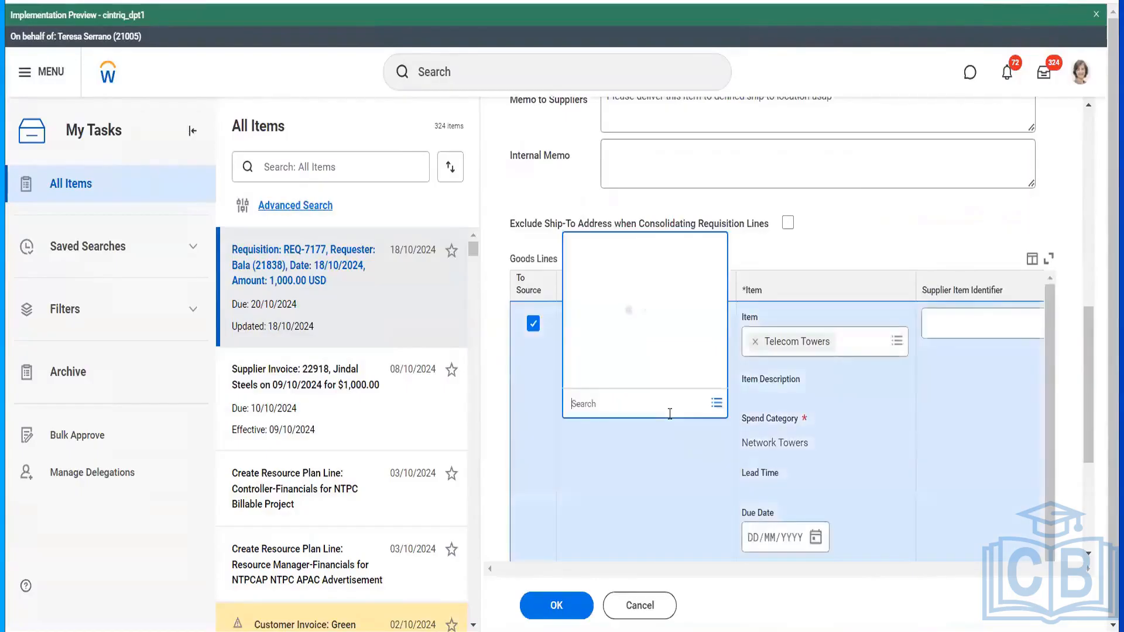
{"action": "left_click", "coordinate": [647, 353]}
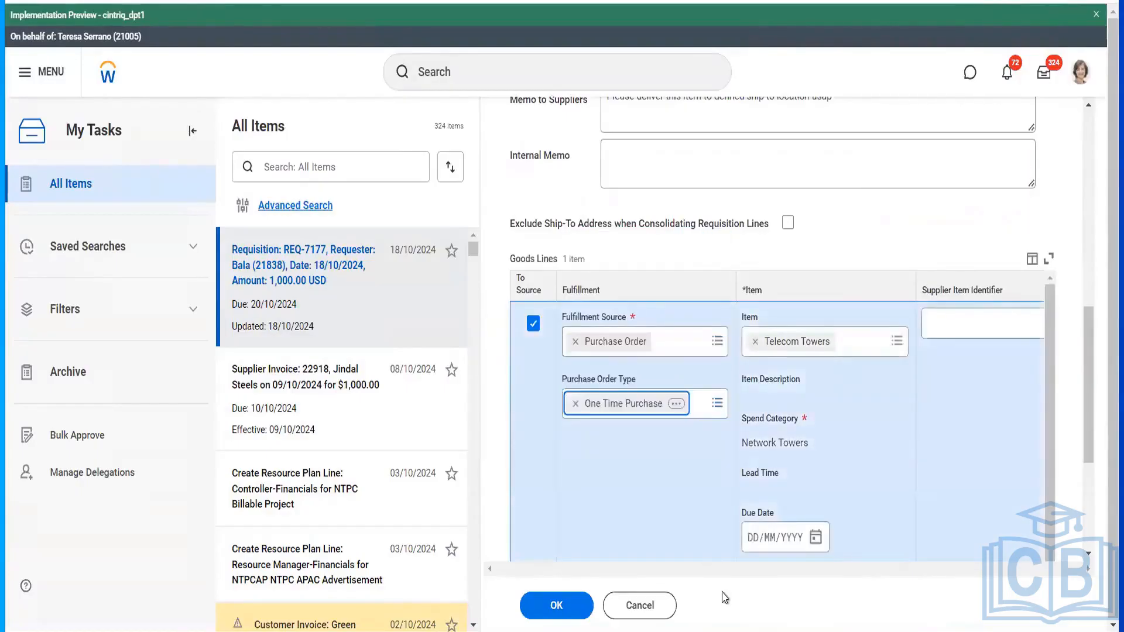
{"action": "scroll", "coordinate": [827, 488], "scroll_direction": "right", "scroll_amount": 5}
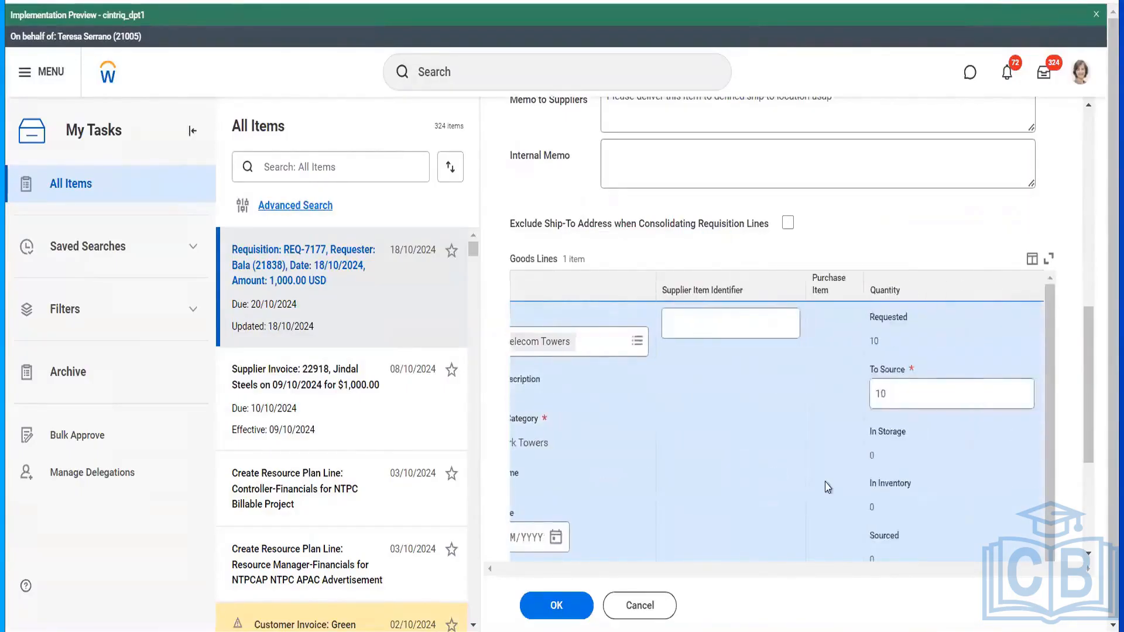
{"action": "scroll", "coordinate": [827, 488], "scroll_direction": "right", "scroll_amount": 2}
{"action": "scroll", "coordinate": [827, 488], "scroll_direction": "right", "scroll_amount": 2}
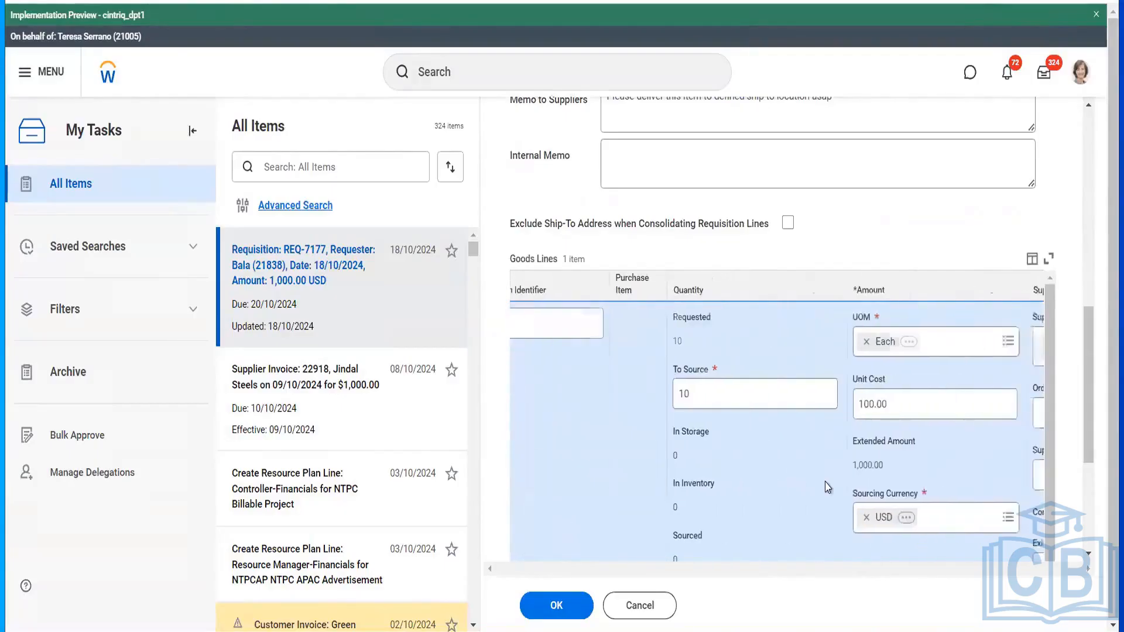
{"action": "scroll", "coordinate": [827, 488], "scroll_direction": "right", "scroll_amount": 5}
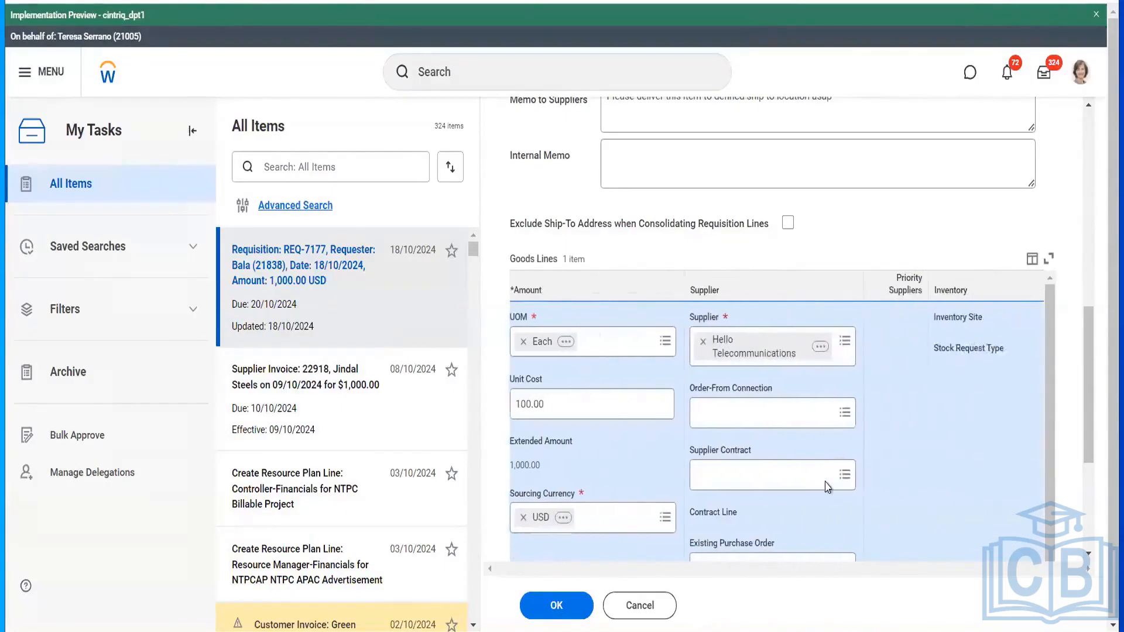
{"action": "scroll", "coordinate": [827, 488], "scroll_direction": "right", "scroll_amount": 5}
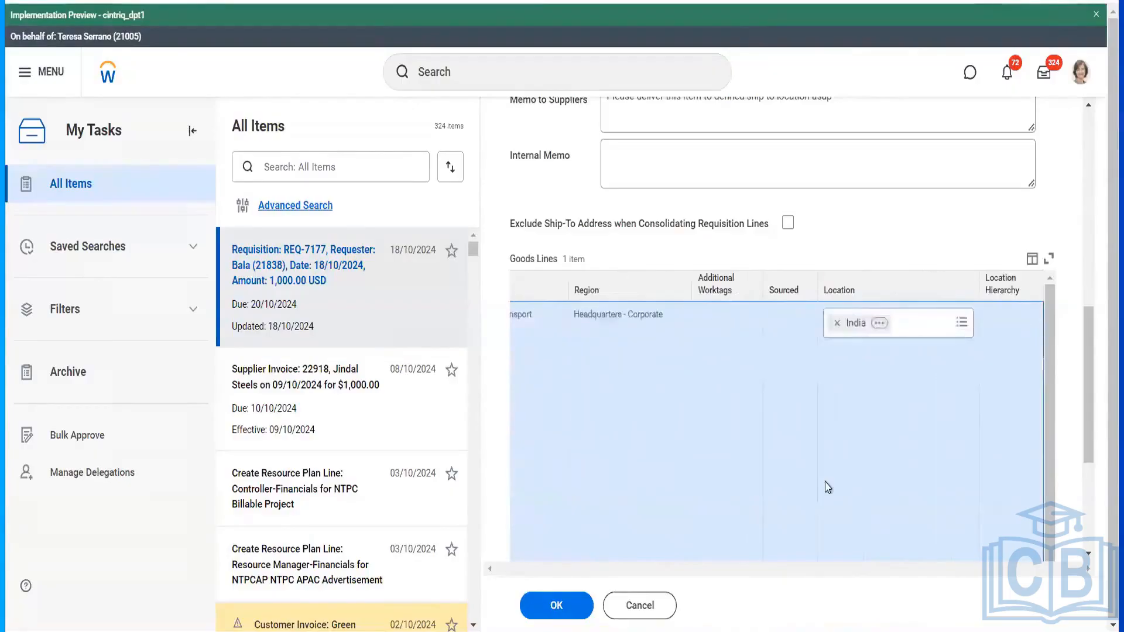
{"action": "left_click", "coordinate": [557, 605]}
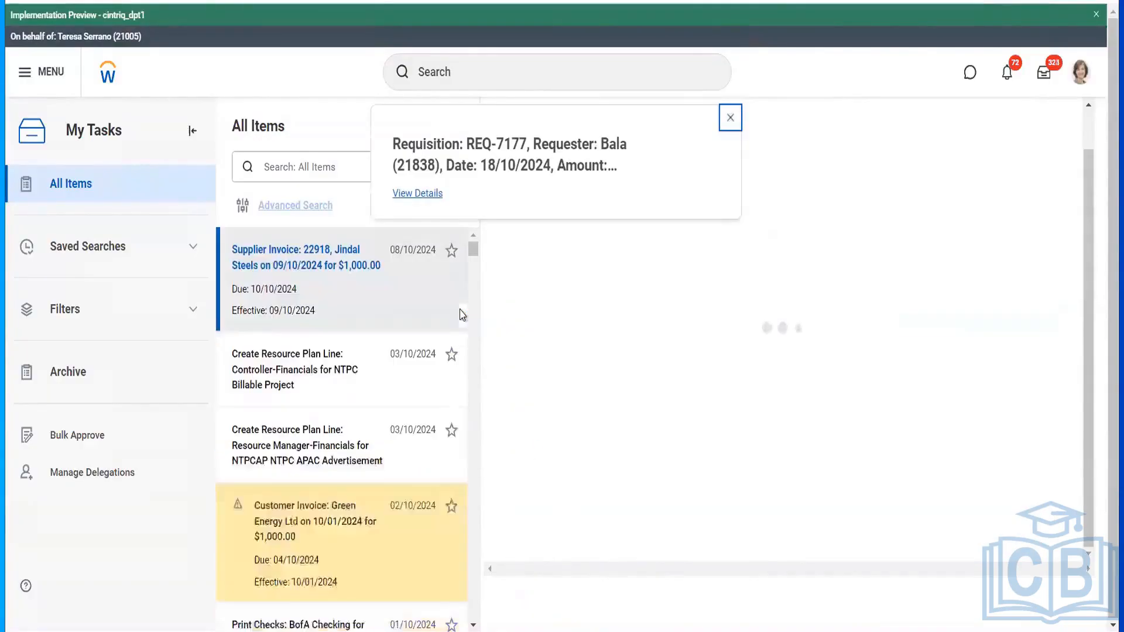
- Open requisition REQ-7177 from the submitted task's details
{"action": "left_click", "coordinate": [417, 199]}
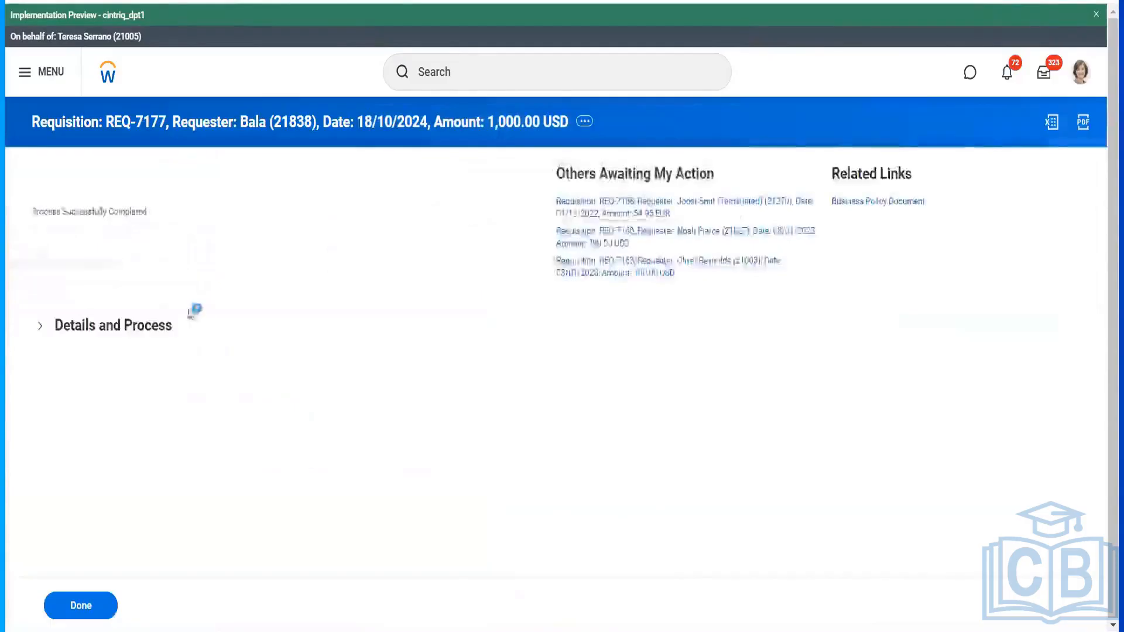
{"action": "left_click", "coordinate": [157, 331]}
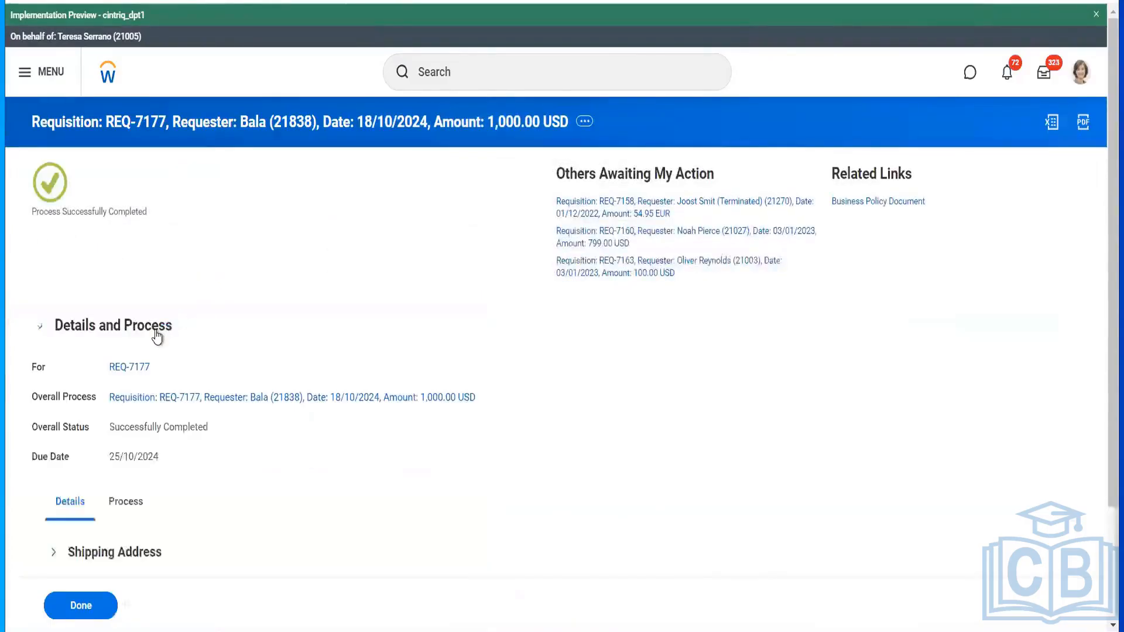
{"action": "left_click", "coordinate": [134, 367]}
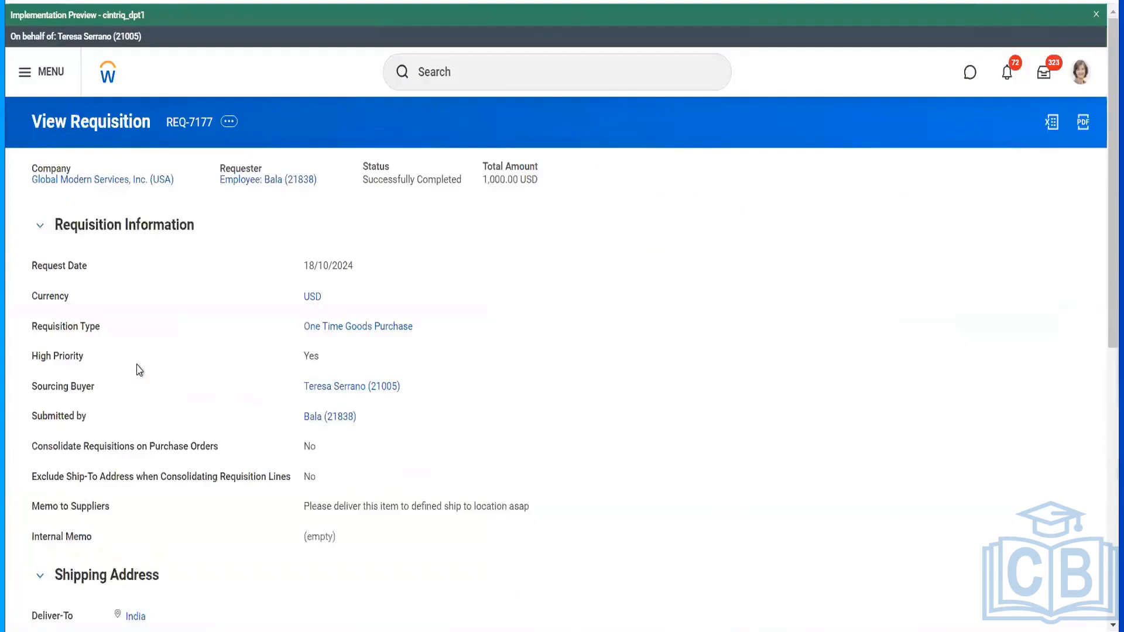
- Open the sourced PO-4295 - Line 1 from the Goods Lines table
{"action": "scroll", "coordinate": [255, 433], "scroll_direction": "down", "scroll_amount": 1}
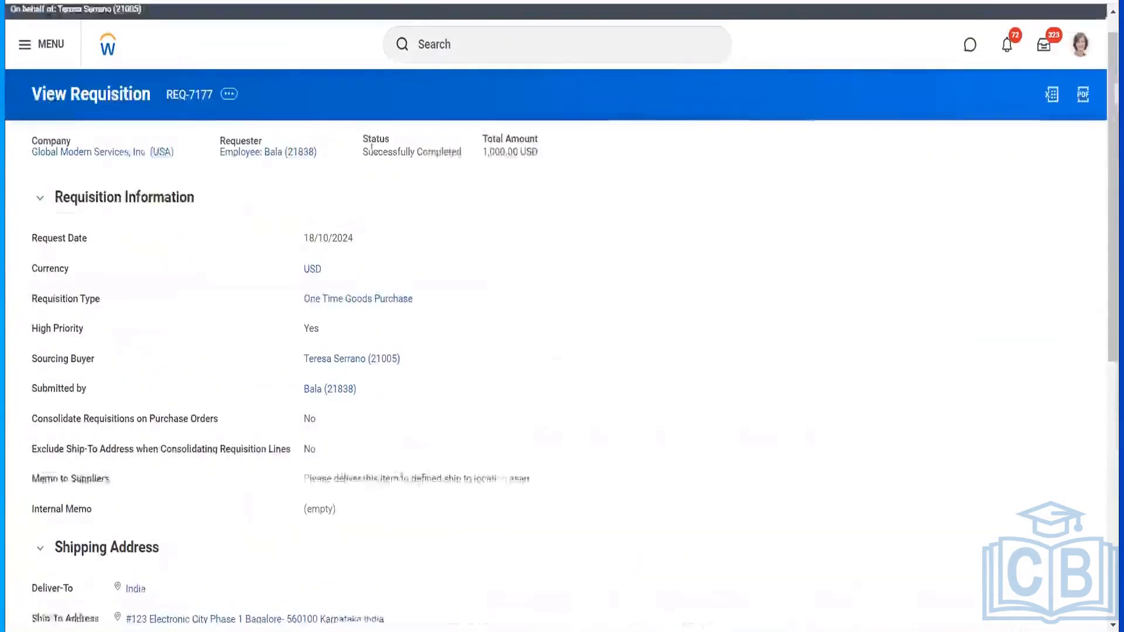
{"action": "scroll", "coordinate": [386, 341], "scroll_direction": "down", "scroll_amount": 5}
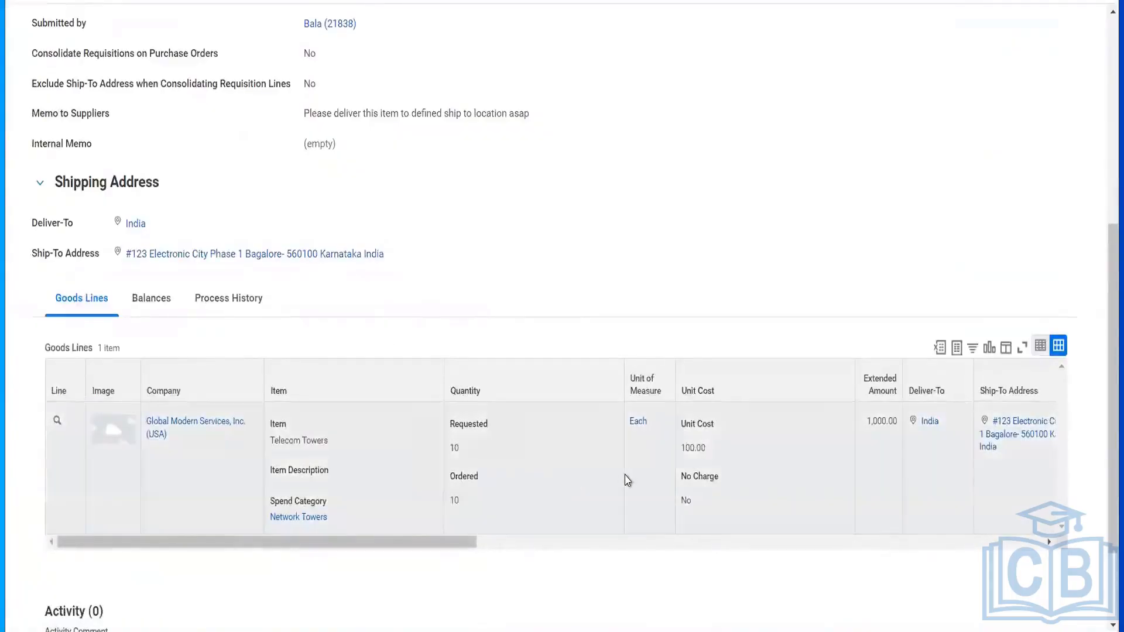
{"action": "scroll", "coordinate": [627, 479], "scroll_direction": "right", "scroll_amount": 4}
{"action": "scroll", "coordinate": [626, 479], "scroll_direction": "right", "scroll_amount": 7}
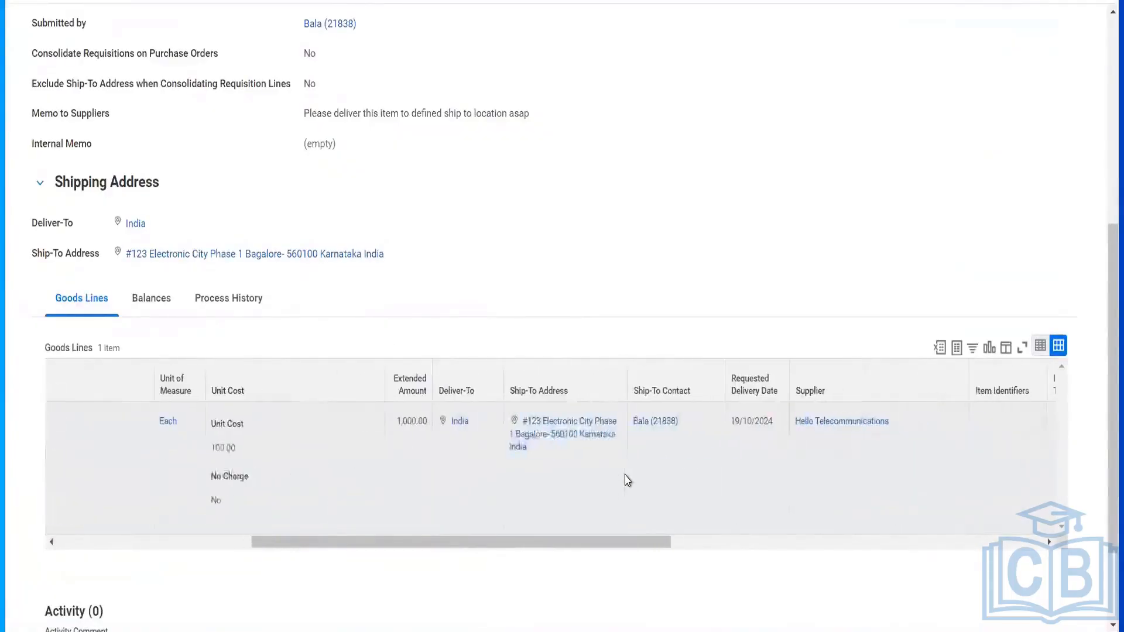
{"action": "scroll", "coordinate": [627, 479], "scroll_direction": "right", "scroll_amount": 2}
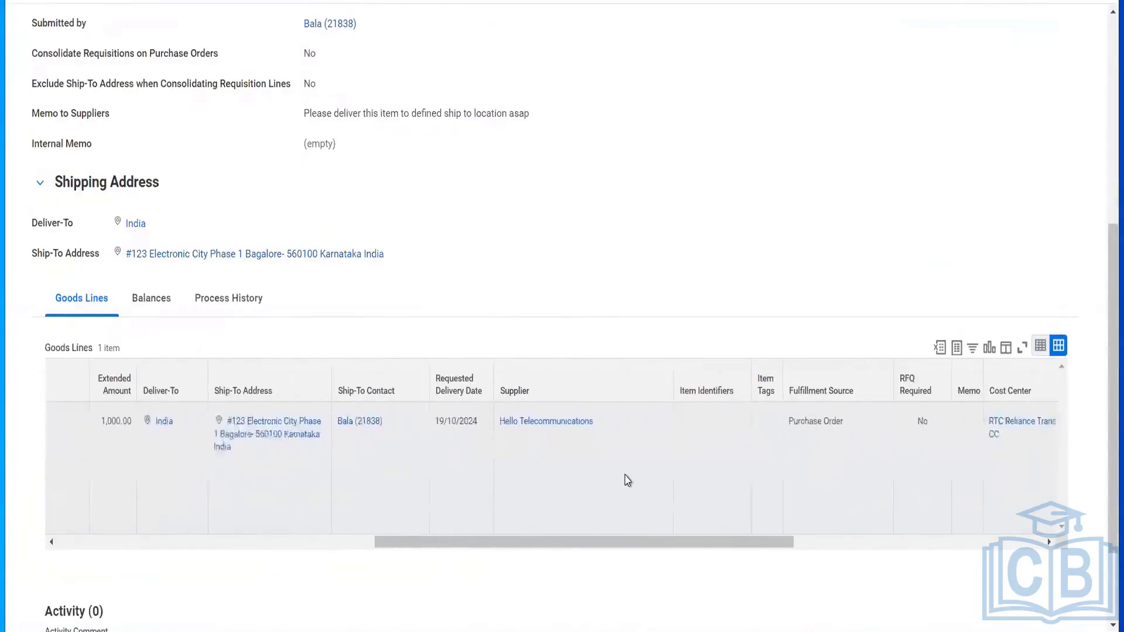
{"action": "scroll", "coordinate": [815, 479], "scroll_direction": "right", "scroll_amount": 4}
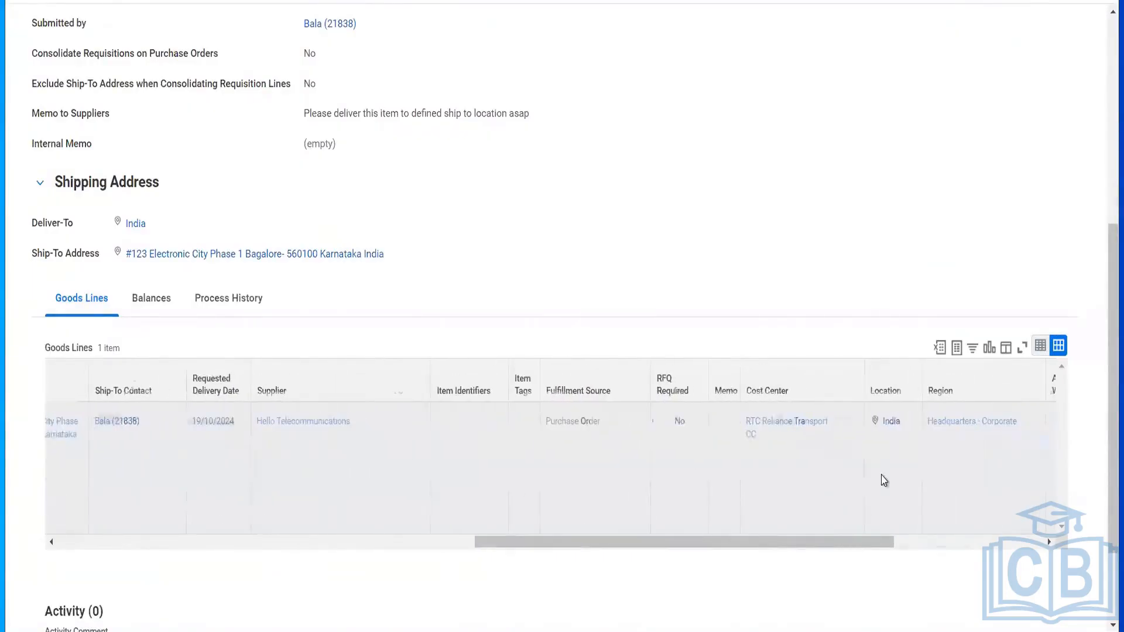
{"action": "scroll", "coordinate": [884, 479], "scroll_direction": "right", "scroll_amount": 5}
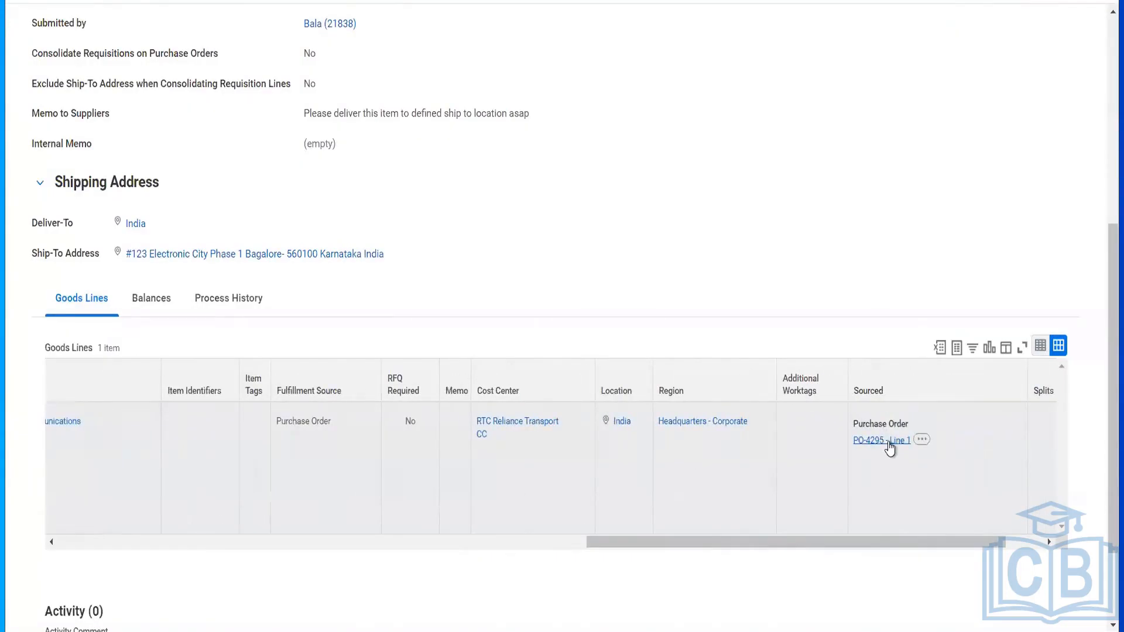
{"action": "left_click", "coordinate": [890, 446]}
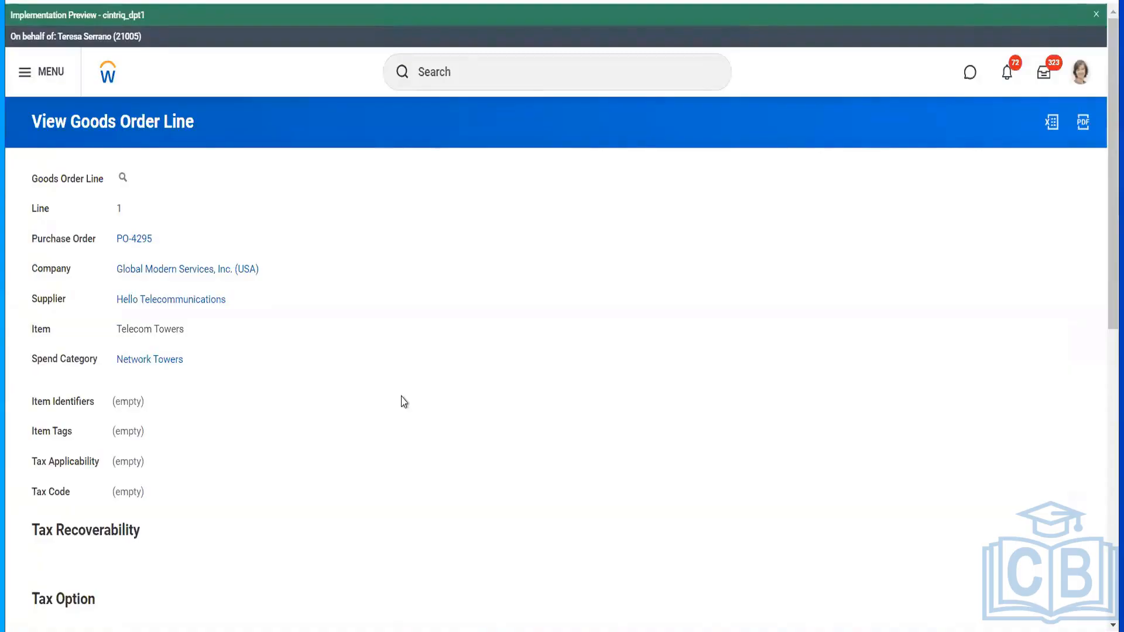
- Open PO-4295 and launch Purchase Order > Issue from its related actions
{"action": "mouse_move", "coordinate": [139, 247]}
{"action": "left_click", "coordinate": [138, 241]}
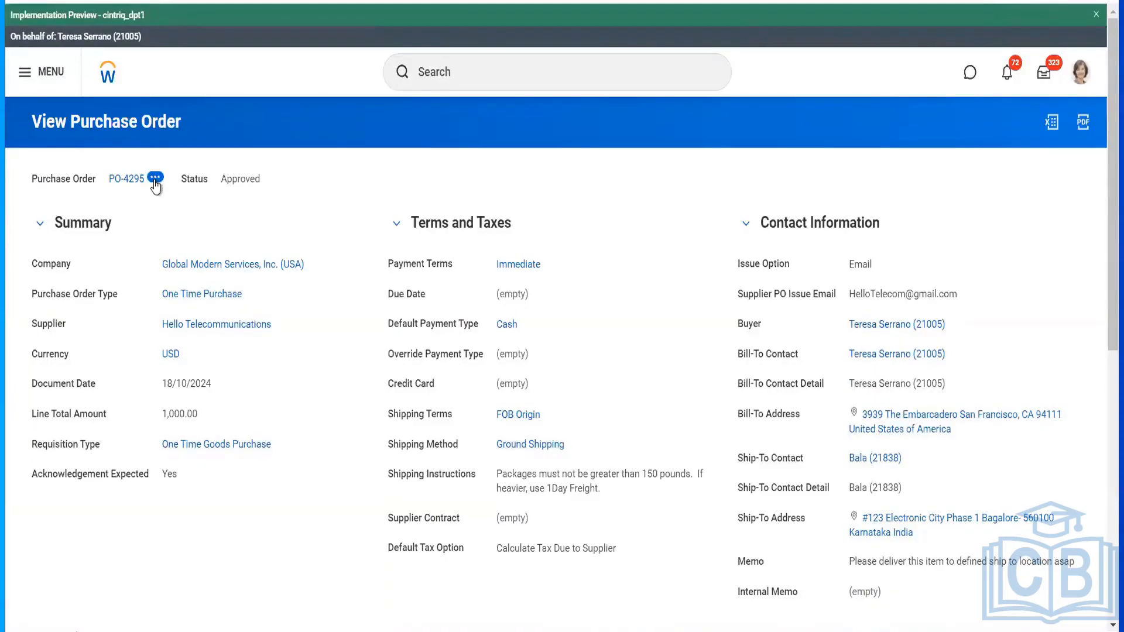
{"action": "left_click", "coordinate": [155, 177]}
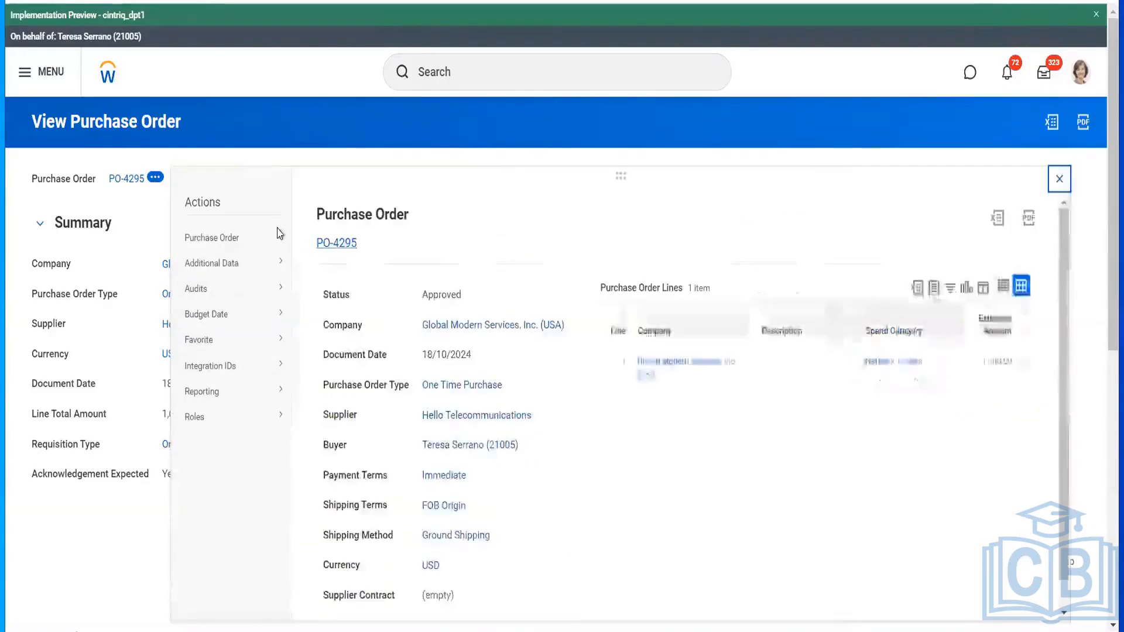
{"action": "mouse_move", "coordinate": [278, 241]}
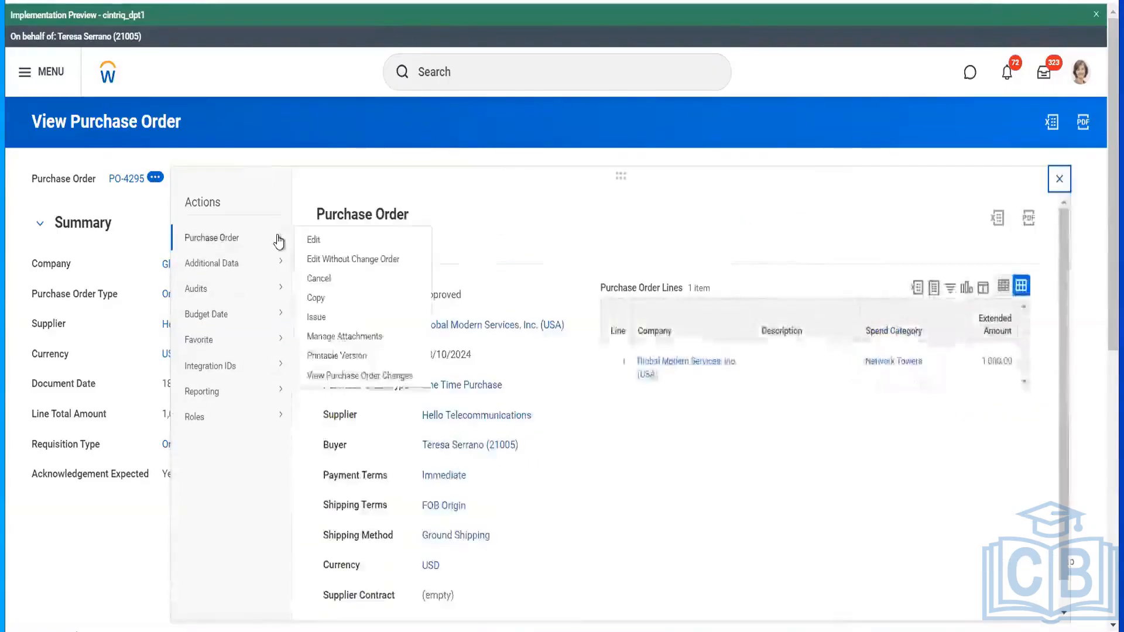
{"action": "left_click", "coordinate": [316, 318]}
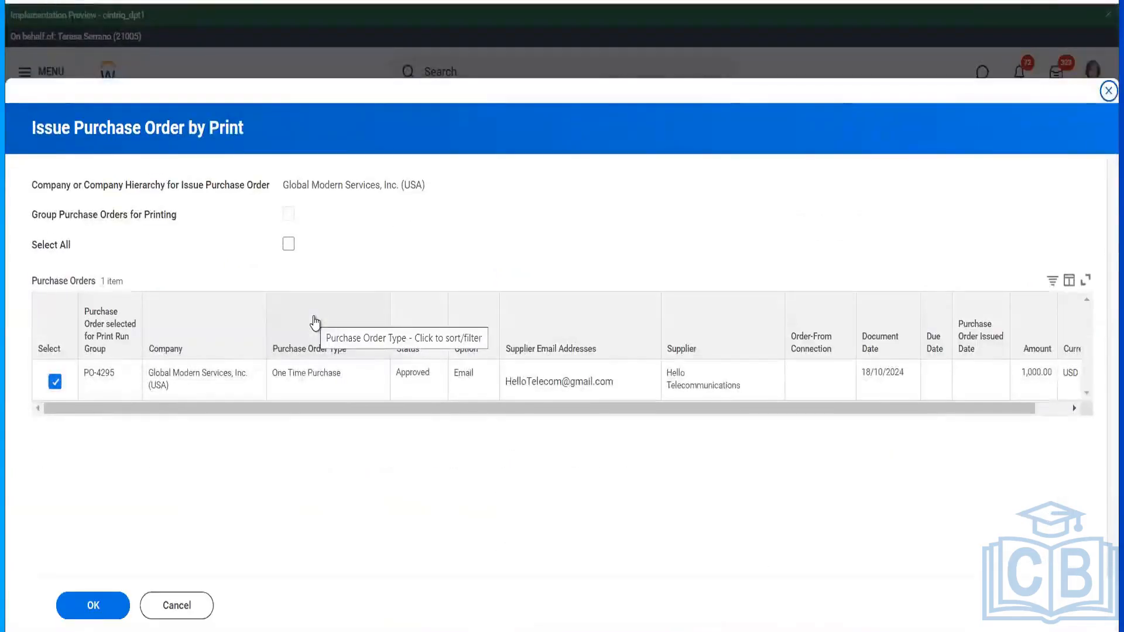
- Issue PO-4295 by print, refreshing until the run shows Successfully Completed, then finish
{"action": "left_click", "coordinate": [1074, 407]}
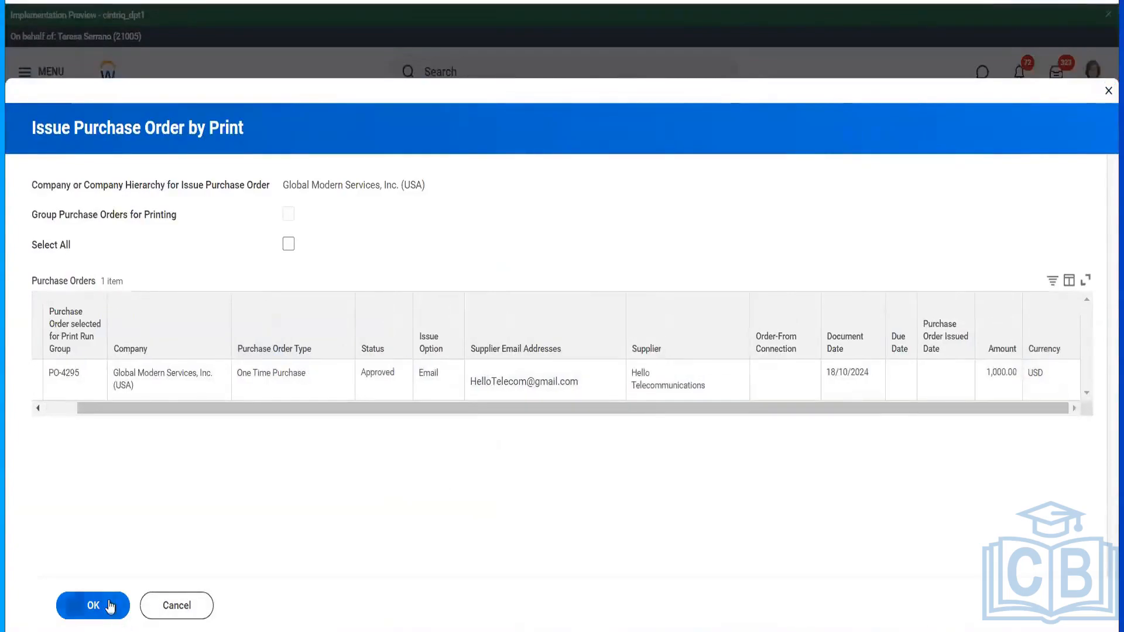
{"action": "left_click", "coordinate": [93, 606]}
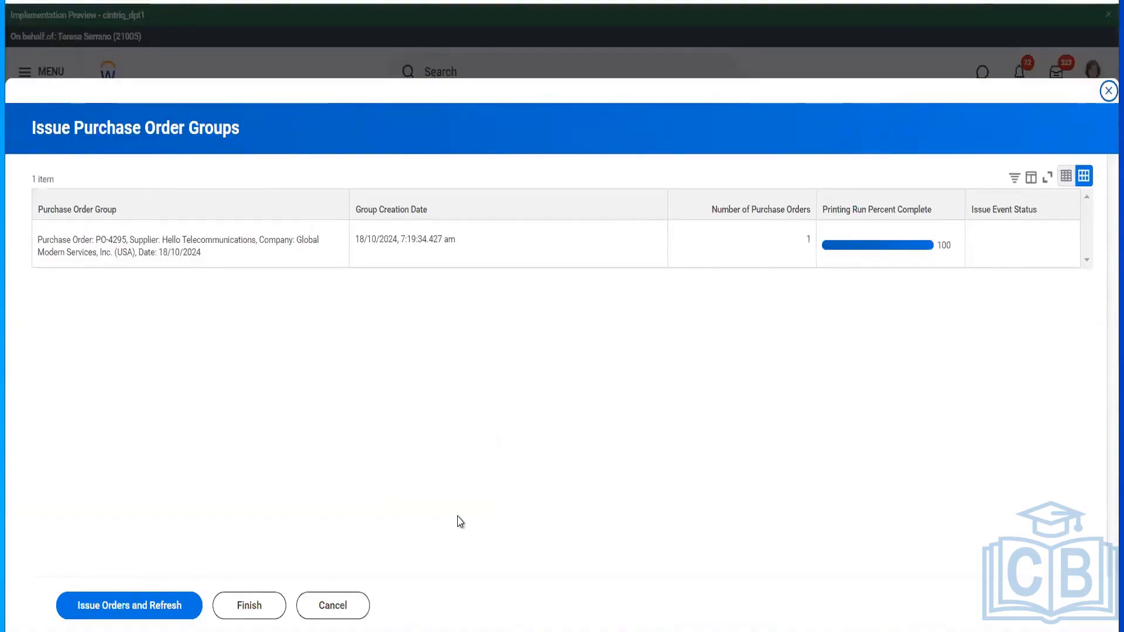
{"action": "left_click", "coordinate": [105, 605]}
{"action": "left_click", "coordinate": [118, 604]}
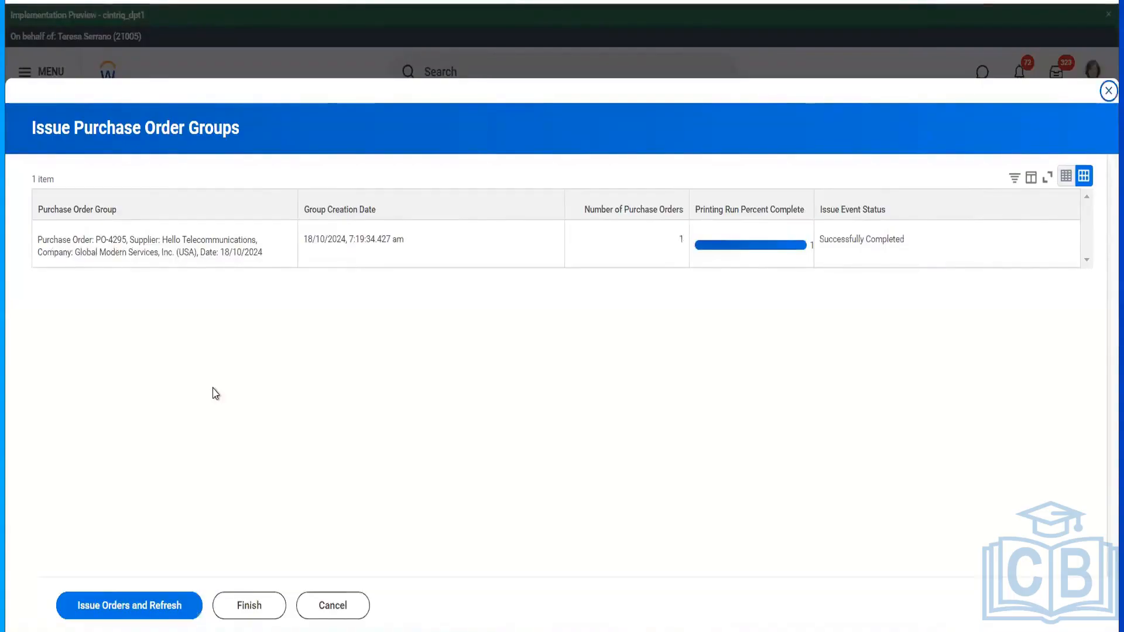
{"action": "left_click", "coordinate": [150, 611]}
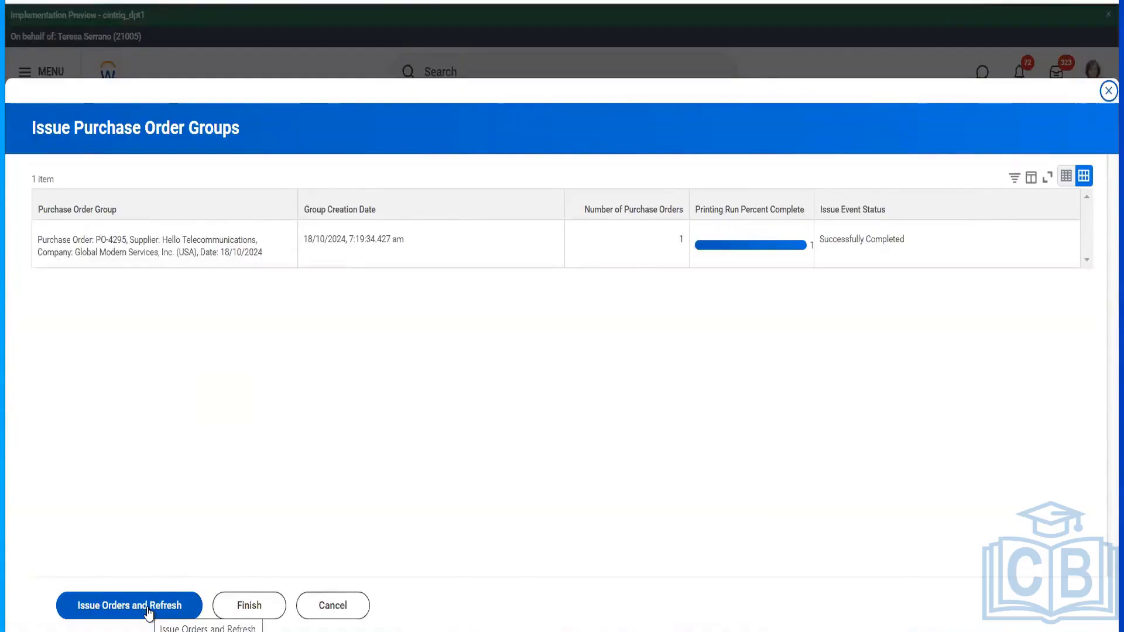
{"action": "left_click", "coordinate": [149, 612]}
{"action": "left_click", "coordinate": [149, 613]}
{"action": "left_click", "coordinate": [258, 609]}
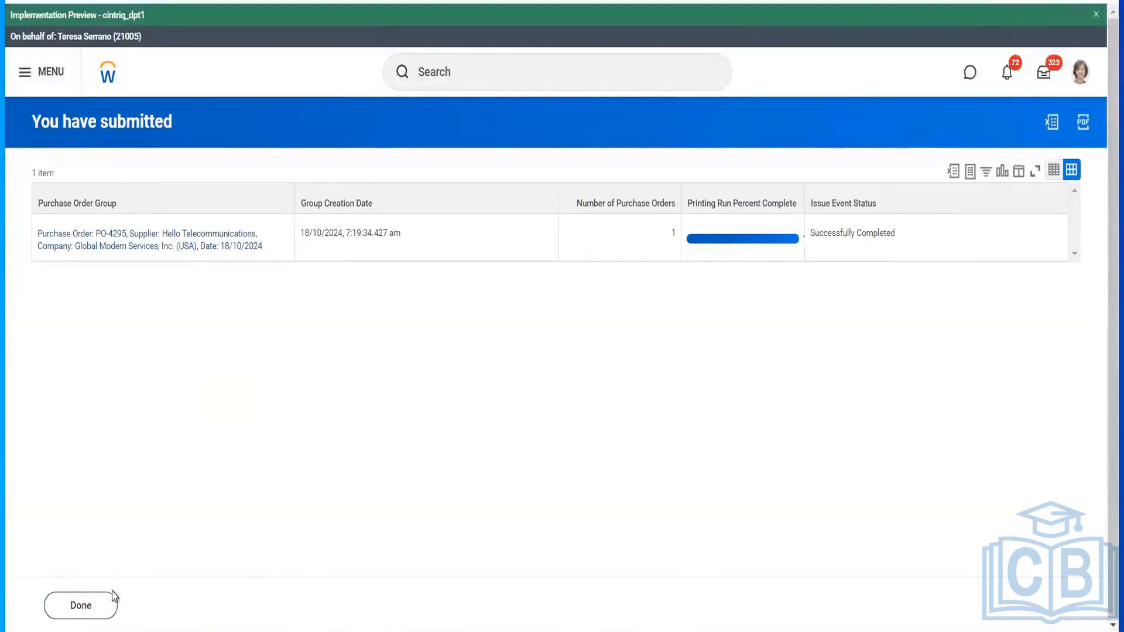
{"action": "left_click", "coordinate": [217, 239]}
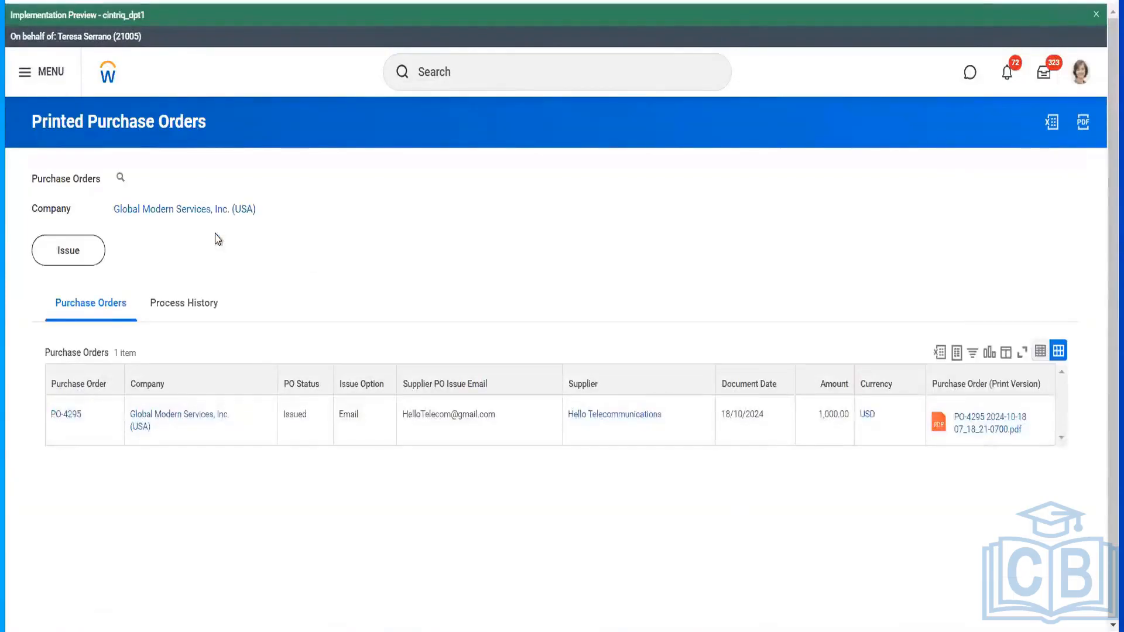
- Open and review the printed PDF of PO-4295, then close the preview
{"action": "left_click", "coordinate": [976, 429]}
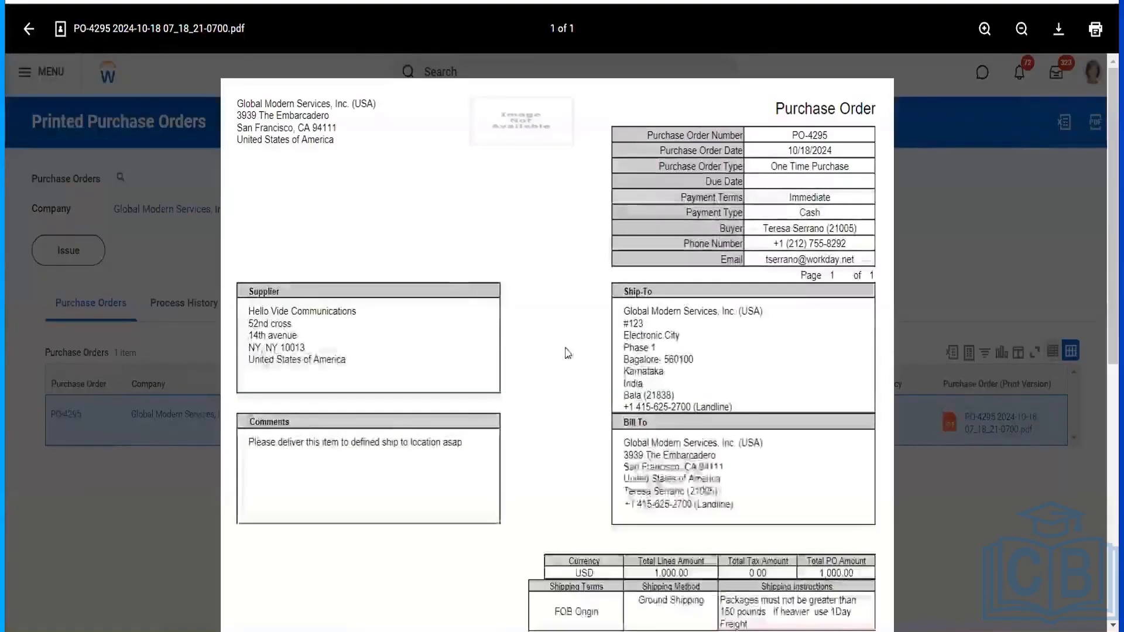
{"action": "scroll", "coordinate": [573, 342], "scroll_direction": "down", "scroll_amount": 5}
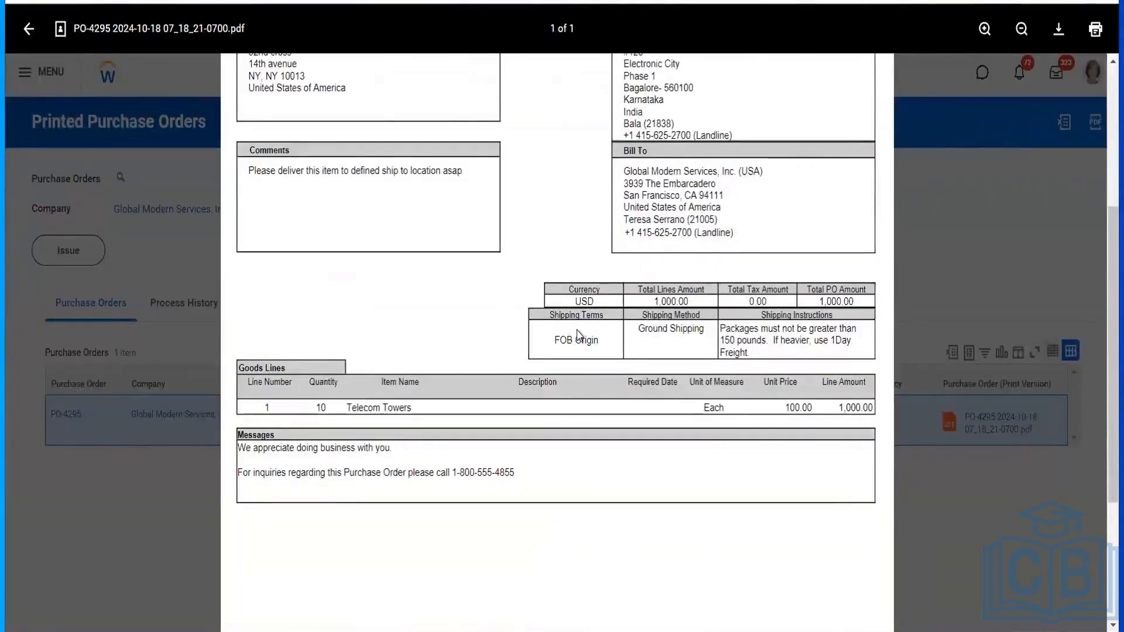
{"action": "scroll", "coordinate": [578, 335], "scroll_direction": "up", "scroll_amount": 3}
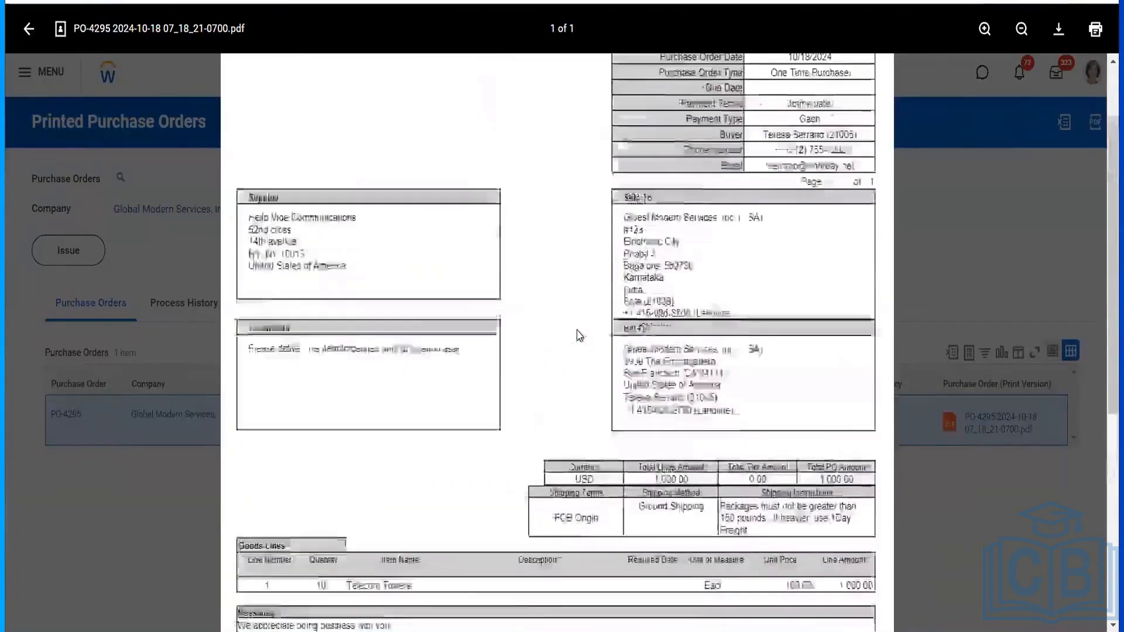
{"action": "scroll", "coordinate": [578, 334], "scroll_direction": "up", "scroll_amount": 2}
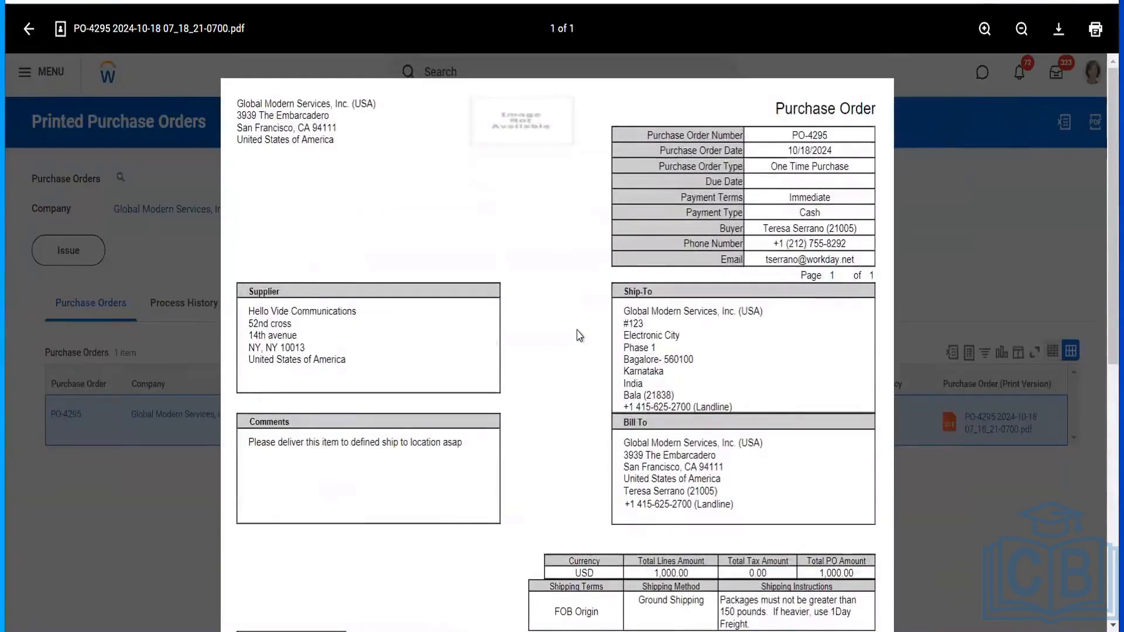
{"action": "scroll", "coordinate": [578, 334], "scroll_direction": "down", "scroll_amount": 6}
{"action": "scroll", "coordinate": [579, 335], "scroll_direction": "up", "scroll_amount": 6}
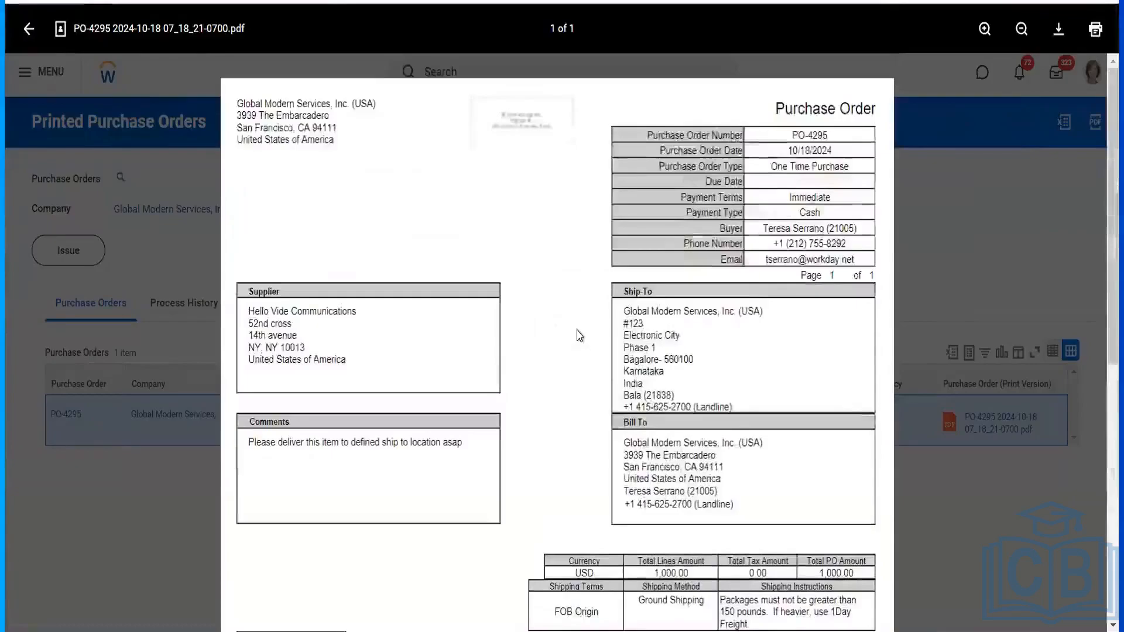
{"action": "key", "text": "Escape"}
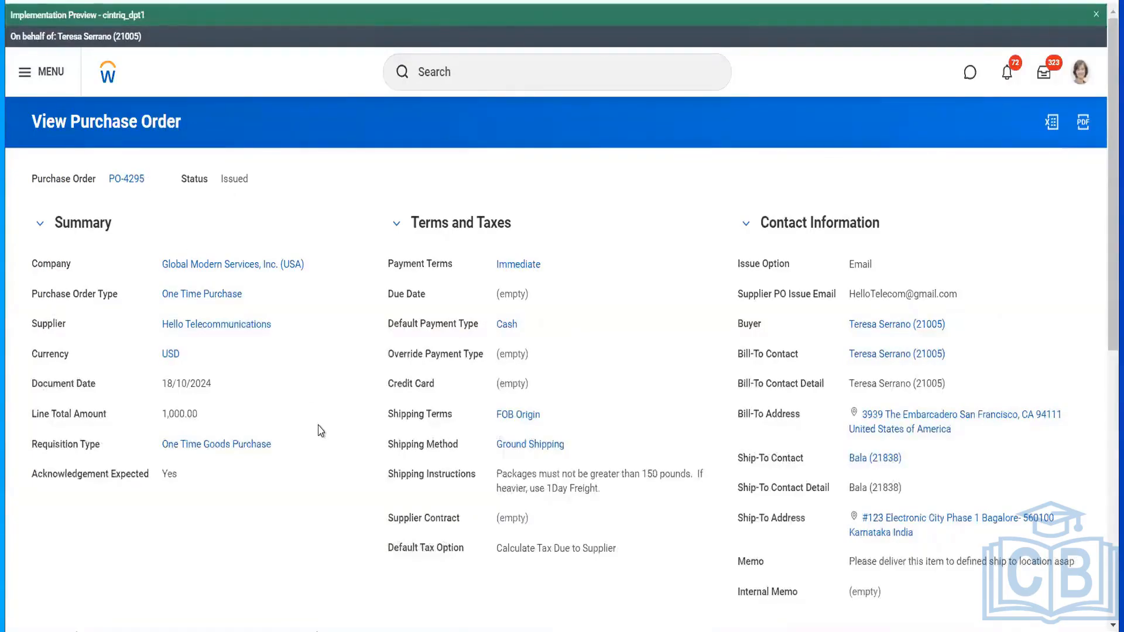
- Choose Purchase Order > Acknowledge from PO-4295's related actions
{"action": "scroll", "coordinate": [321, 431], "scroll_direction": "down", "scroll_amount": 3}
{"action": "scroll", "coordinate": [320, 432], "scroll_direction": "up", "scroll_amount": 3}
{"action": "left_click", "coordinate": [155, 177]}
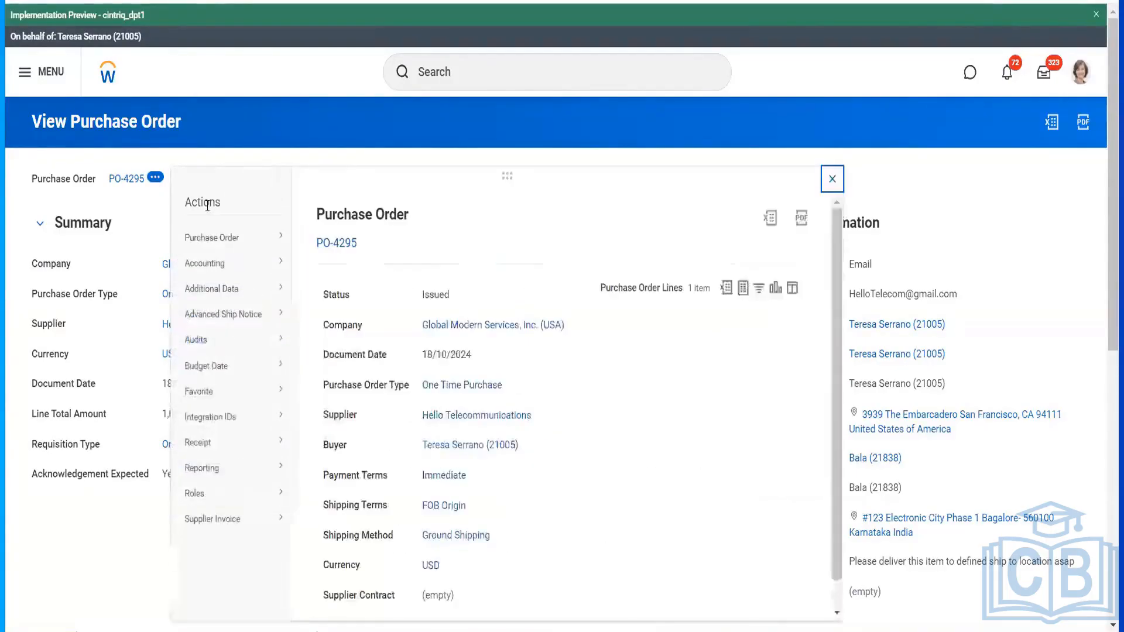
{"action": "mouse_move", "coordinate": [246, 242]}
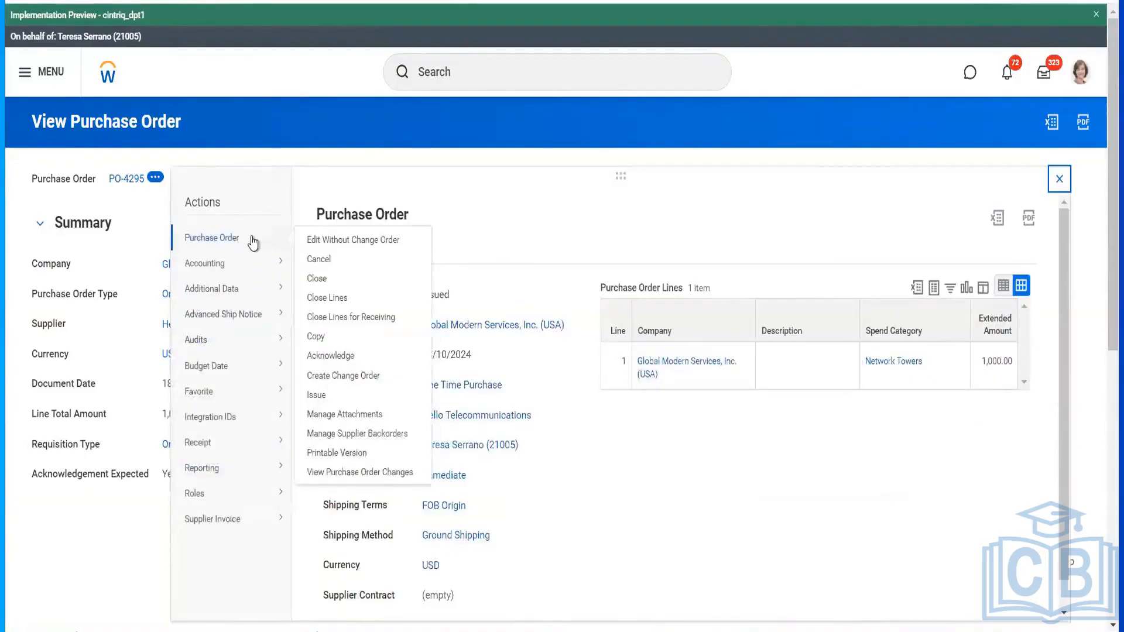
{"action": "left_click", "coordinate": [350, 361]}
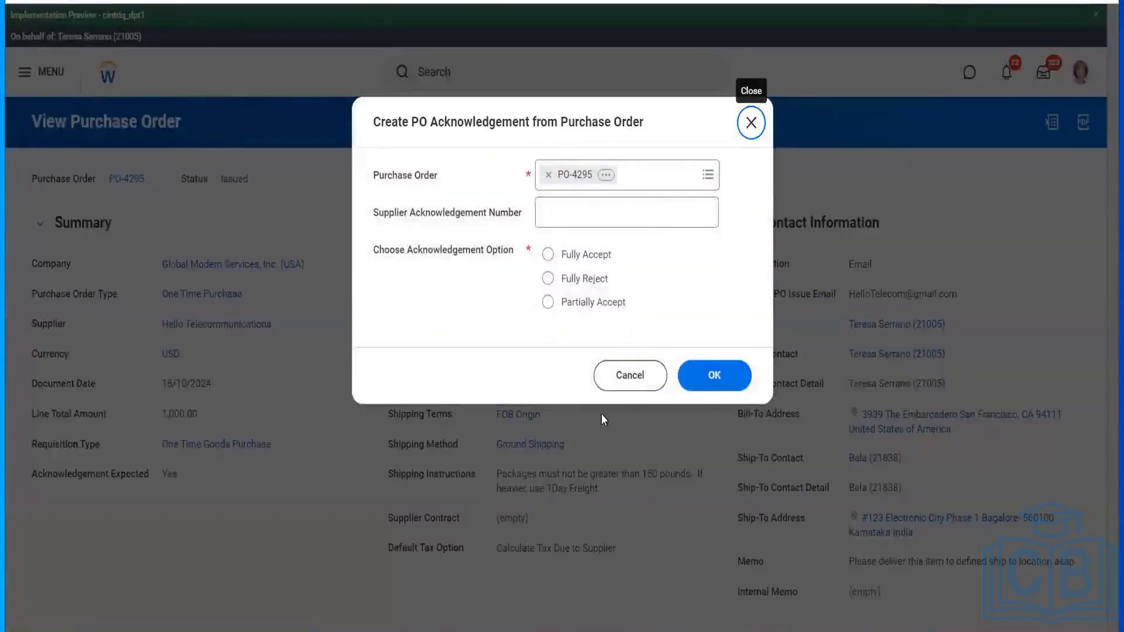
- Create the PO-4295 acknowledgement with number 5241, fully accepting the order
{"action": "left_click", "coordinate": [552, 213]}
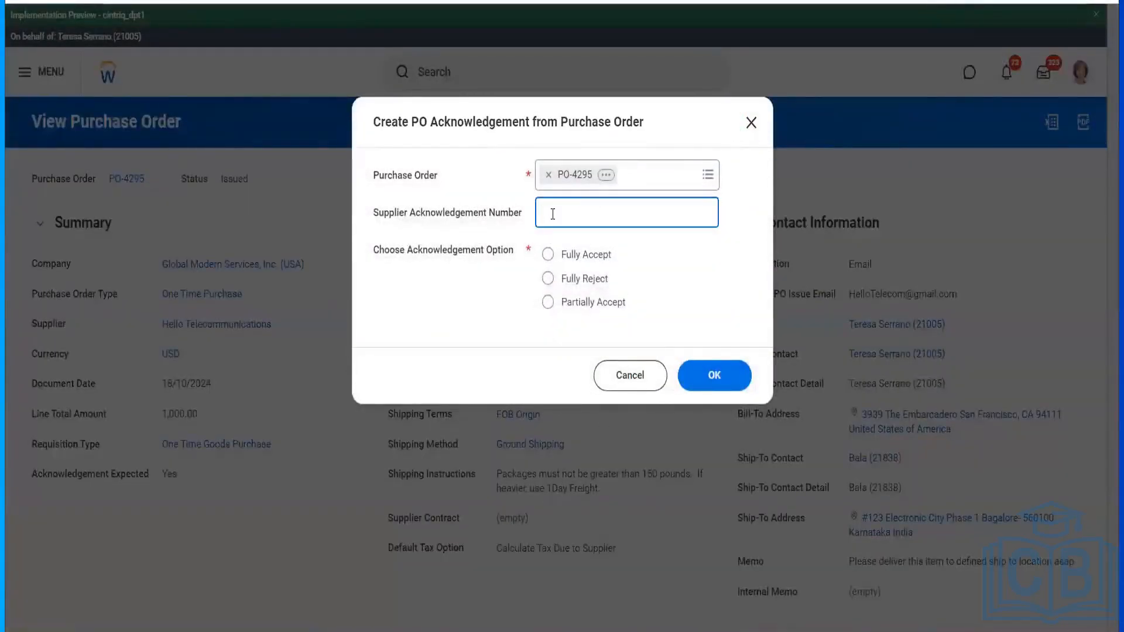
{"action": "type", "text": "5241"}
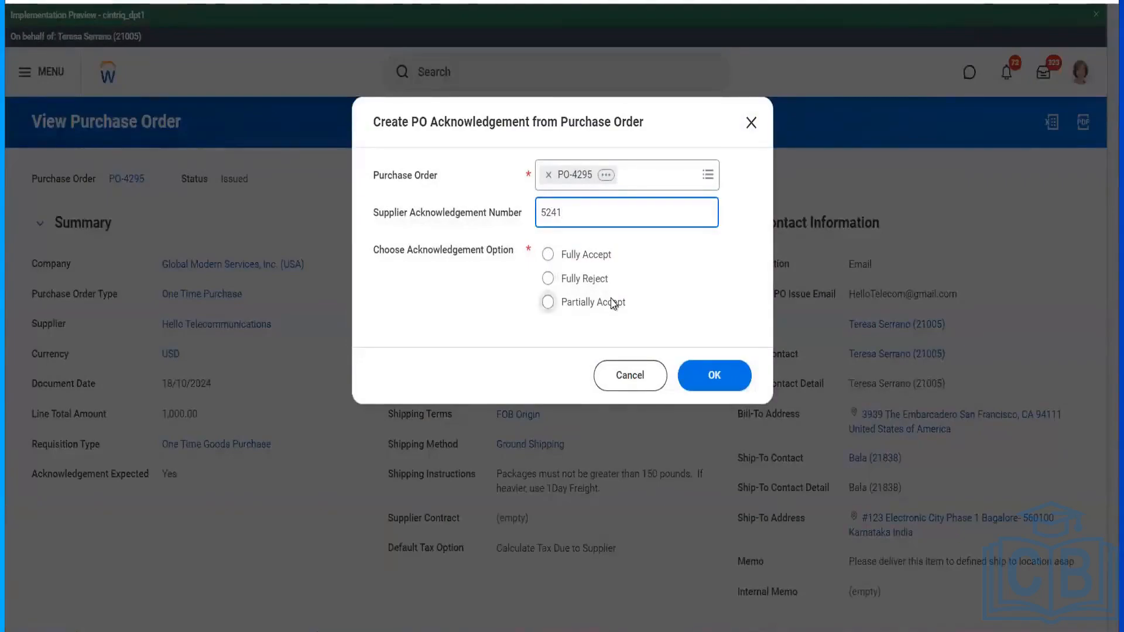
{"action": "left_click", "coordinate": [586, 261]}
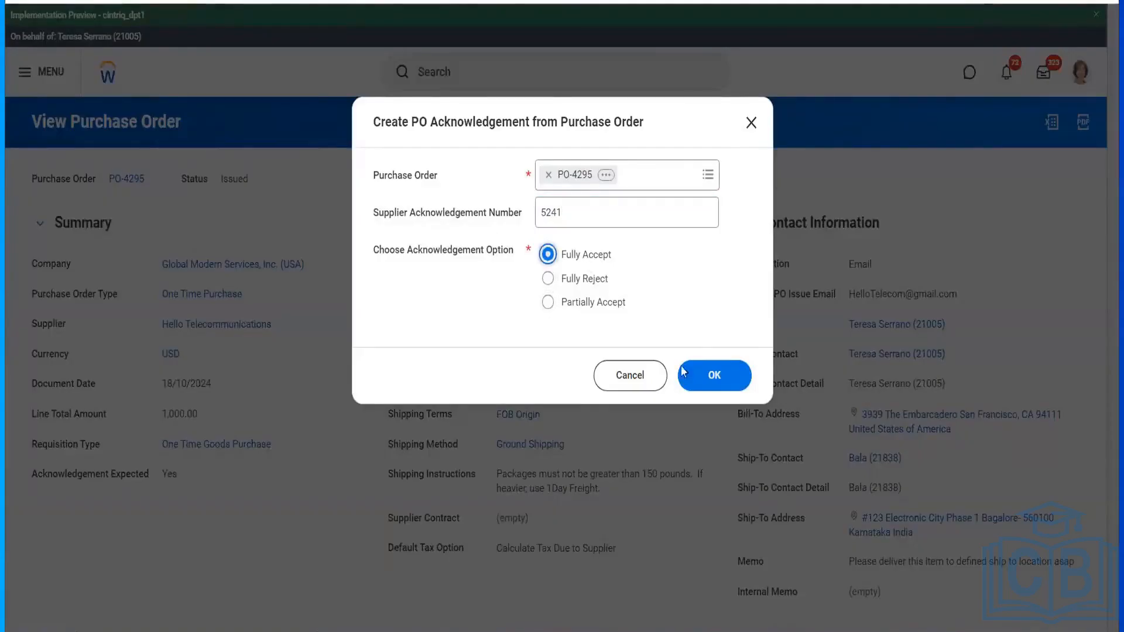
{"action": "left_click", "coordinate": [718, 389]}
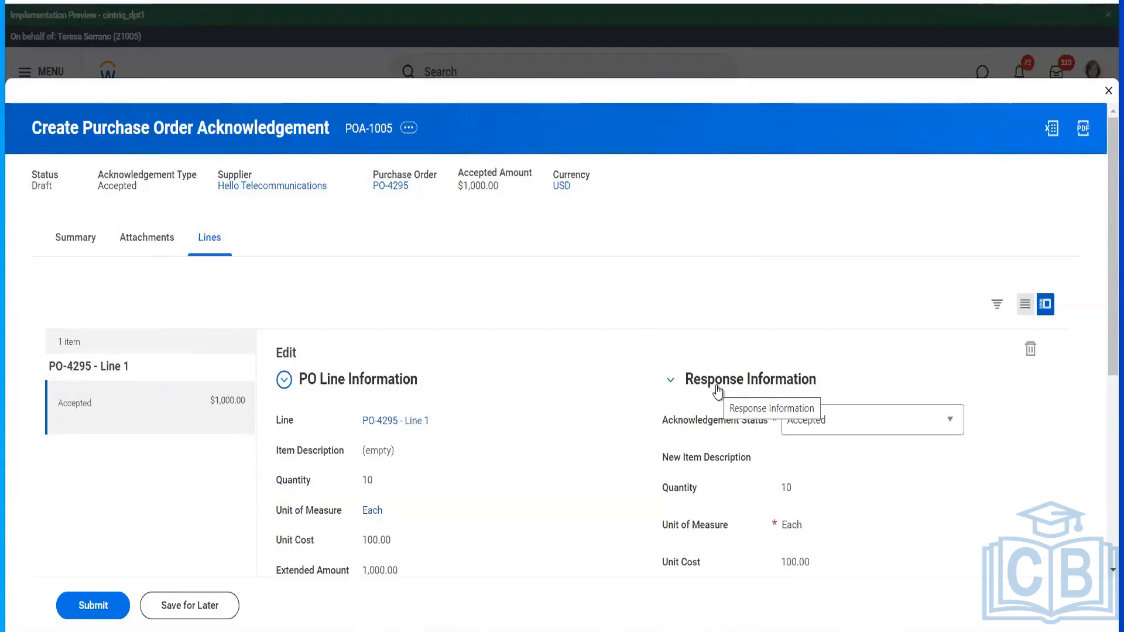
- Review the acknowledgement lines and submit the PO-4295 acknowledgement
{"action": "scroll", "coordinate": [520, 377], "scroll_direction": "down", "scroll_amount": 5}
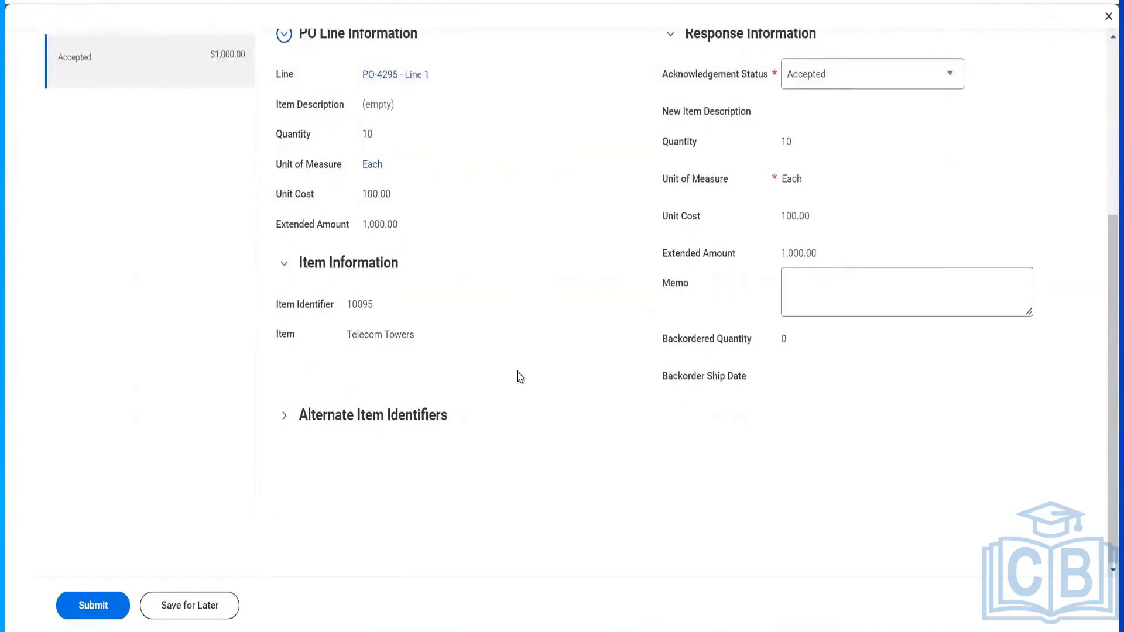
{"action": "scroll", "coordinate": [520, 376], "scroll_direction": "up", "scroll_amount": 4}
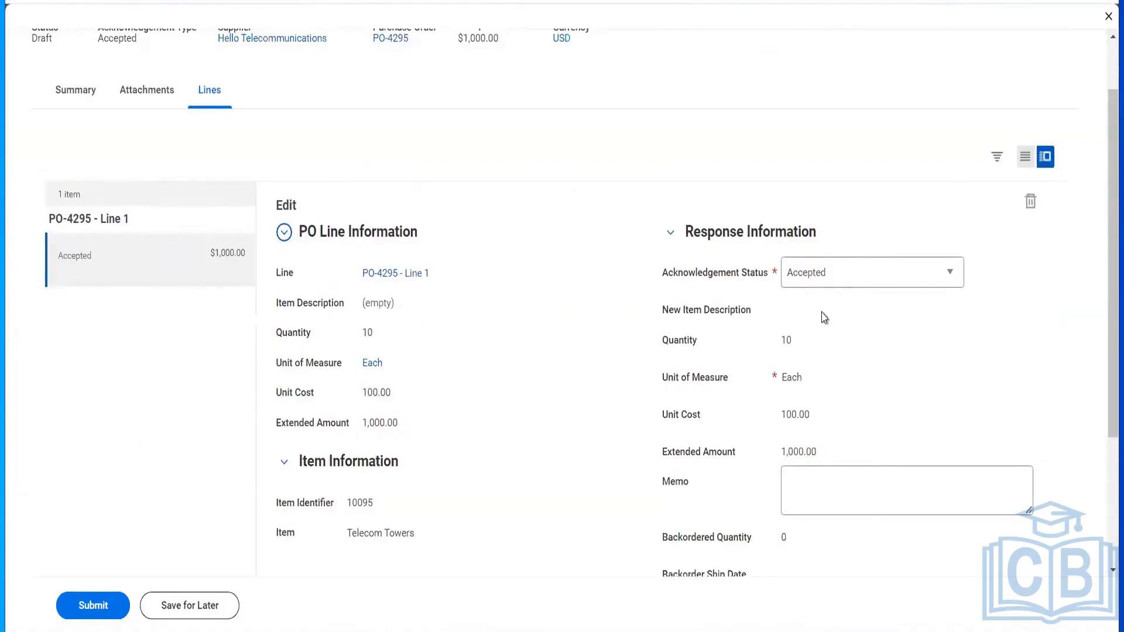
{"action": "scroll", "coordinate": [824, 318], "scroll_direction": "down", "scroll_amount": 4}
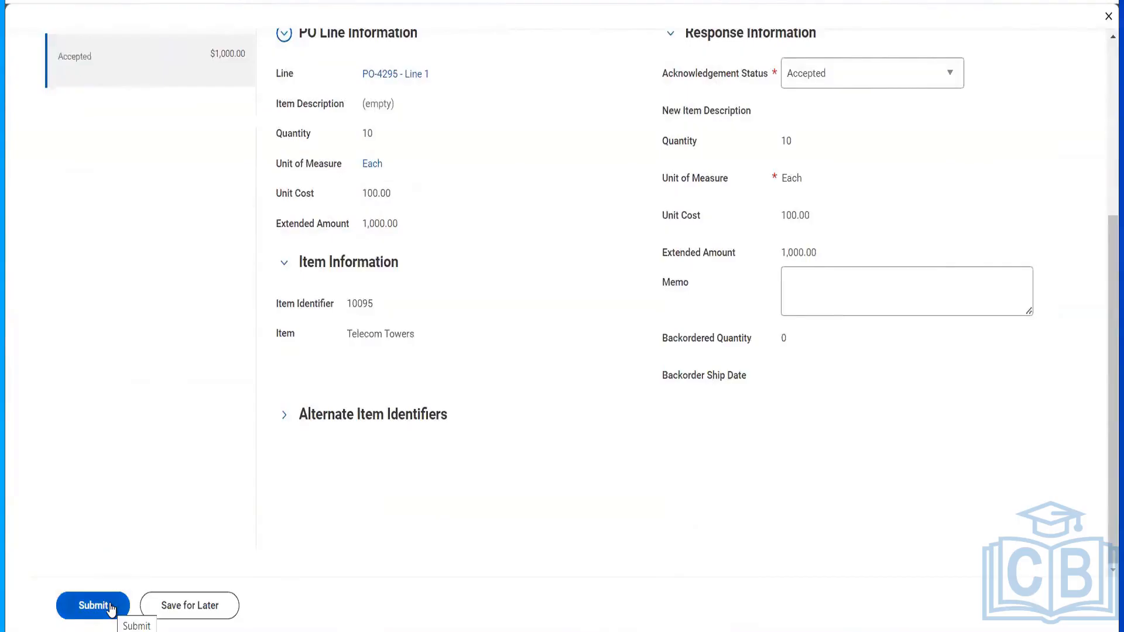
{"action": "left_click", "coordinate": [110, 609]}
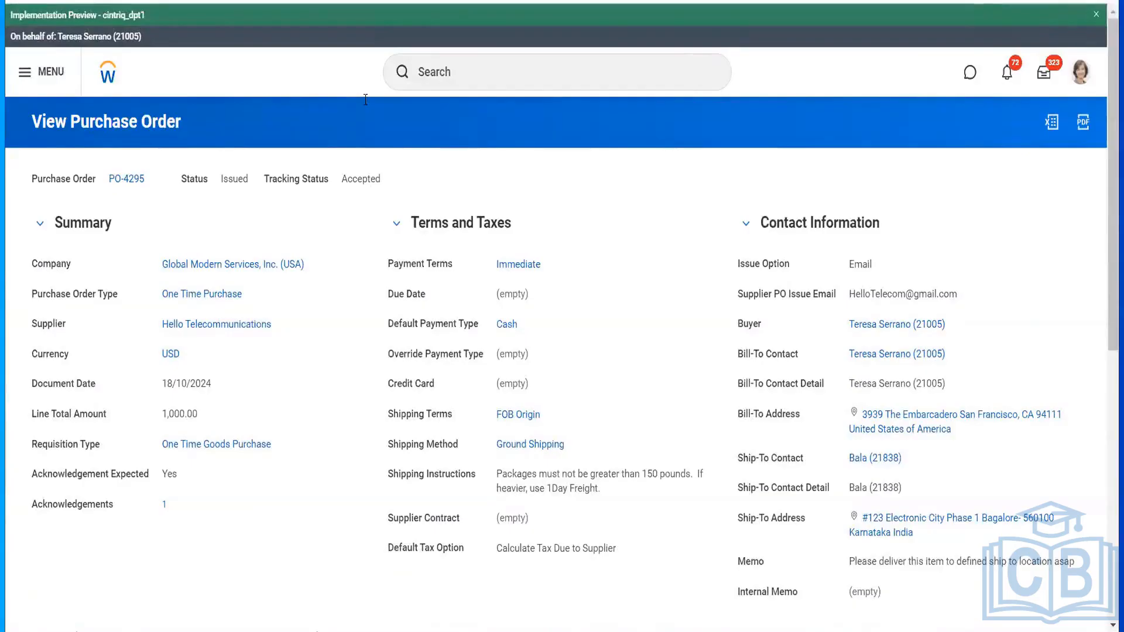
- Start a new Advanced Ship Notice from PO-4295's related actions
{"action": "left_click", "coordinate": [154, 180]}
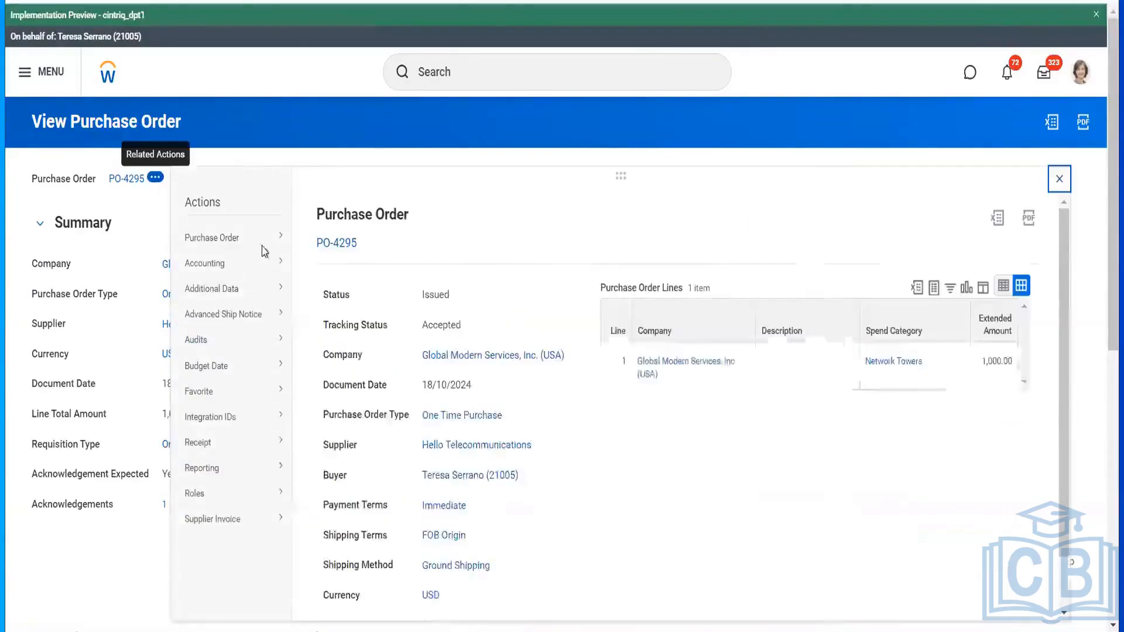
{"action": "mouse_move", "coordinate": [268, 318]}
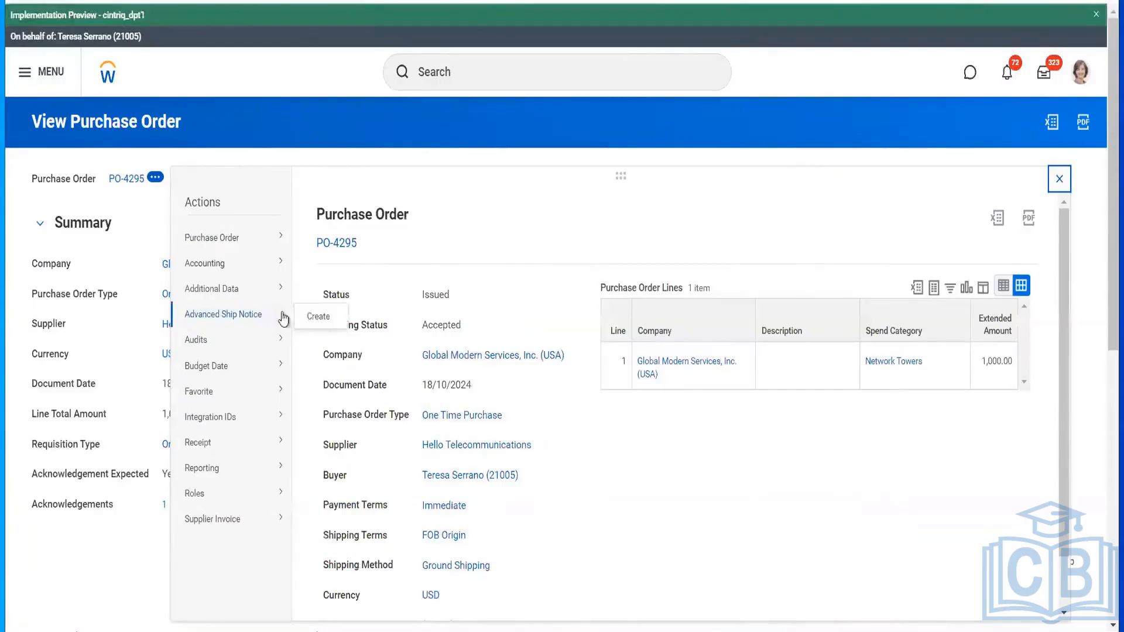
{"action": "left_click", "coordinate": [316, 318]}
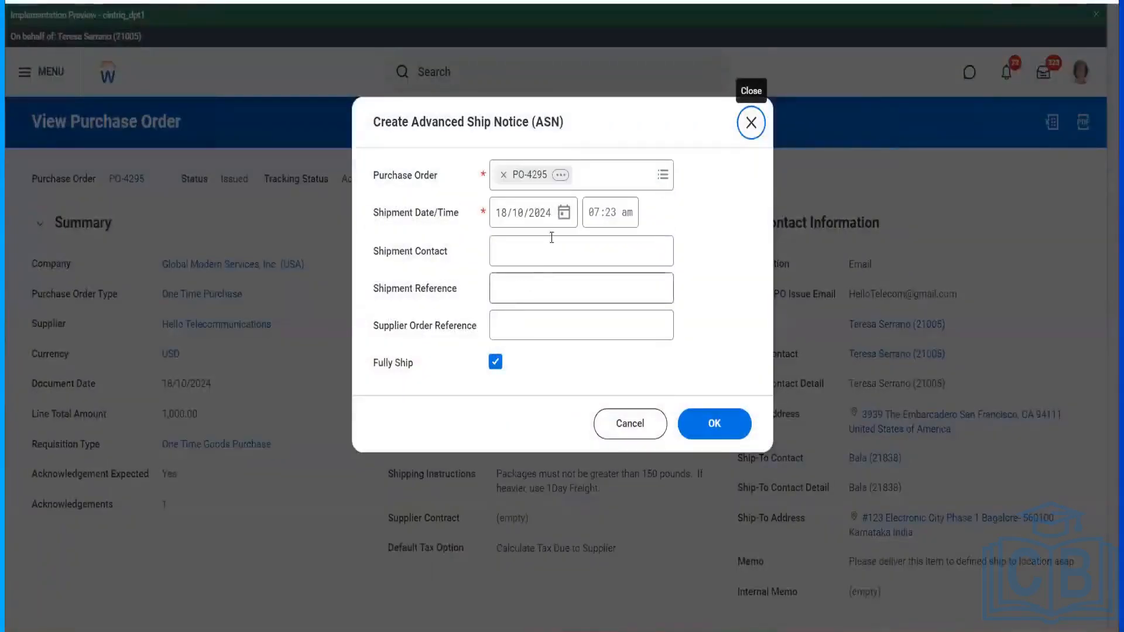
- Enter the shipment contact's name with reference DTDC524156 and confirm the ship notice
{"action": "left_click", "coordinate": [538, 265]}
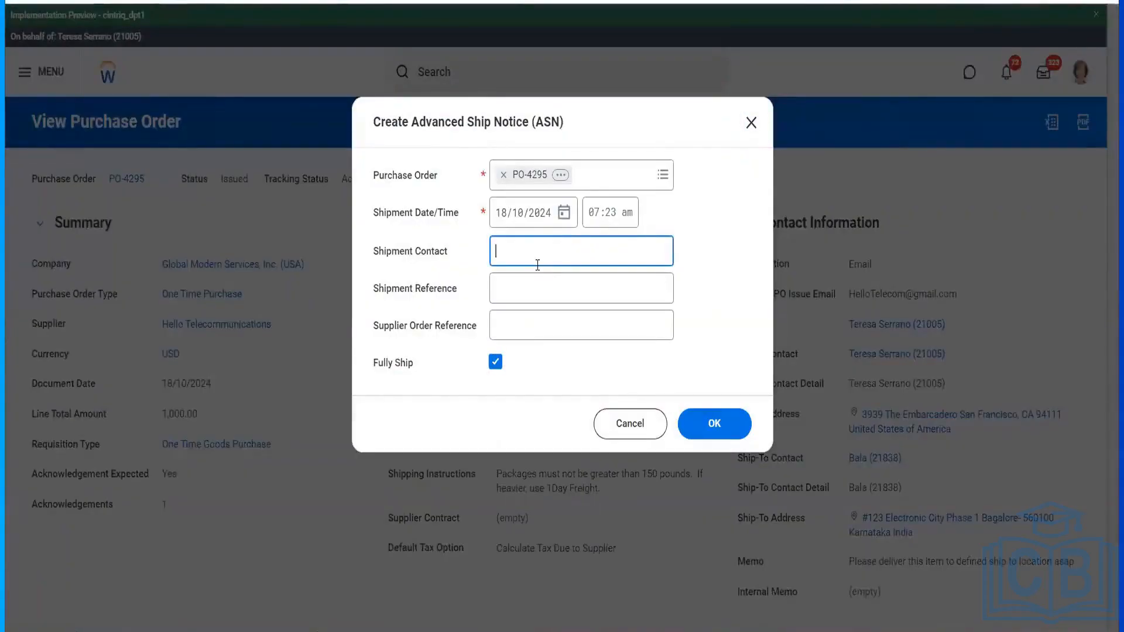
{"action": "key", "text": "Tab"}
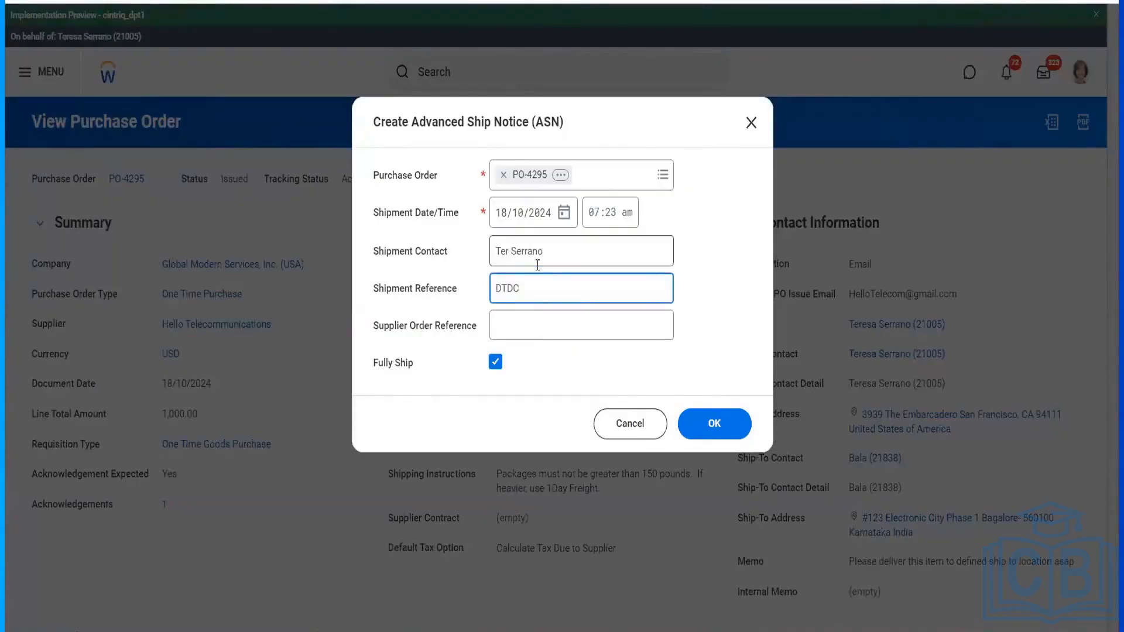
{"action": "key", "text": "Tab"}
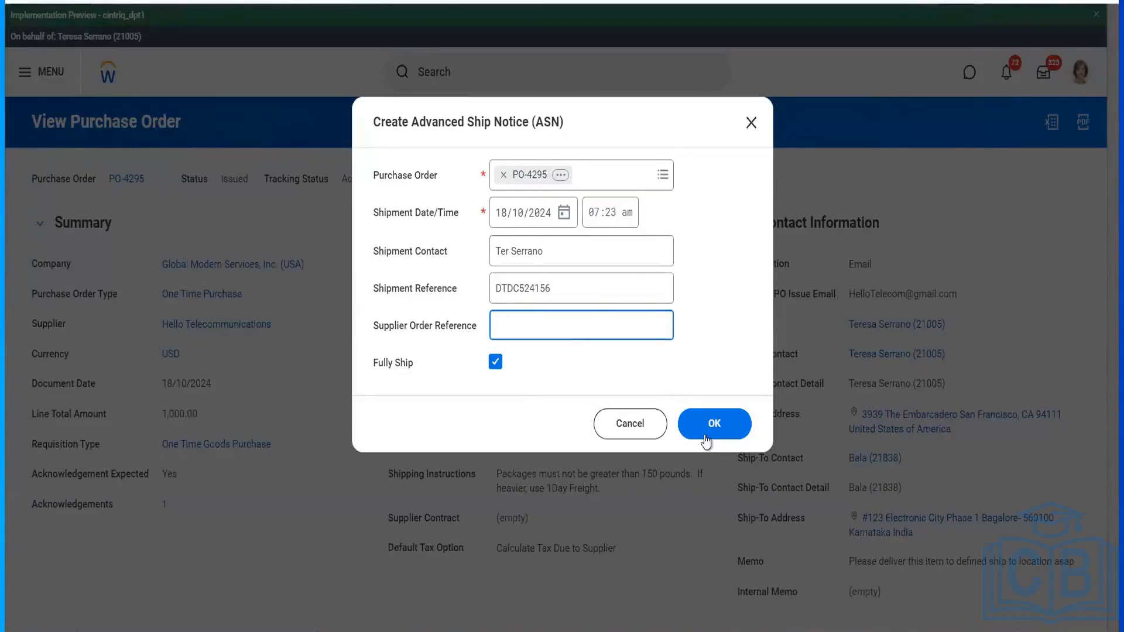
{"action": "left_click", "coordinate": [706, 439]}
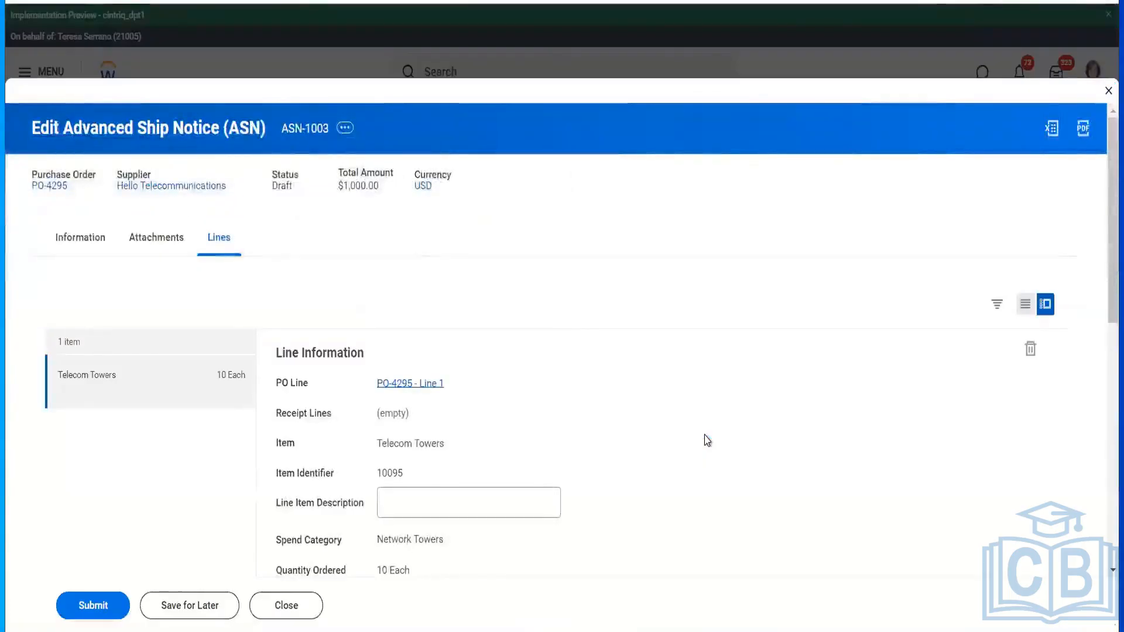
- Review the ASN-1003 lines, expand Alternate Item Identifiers, and submit the ship notice
{"action": "scroll", "coordinate": [707, 440], "scroll_direction": "down", "scroll_amount": 7}
{"action": "scroll", "coordinate": [707, 440], "scroll_direction": "up", "scroll_amount": 3}
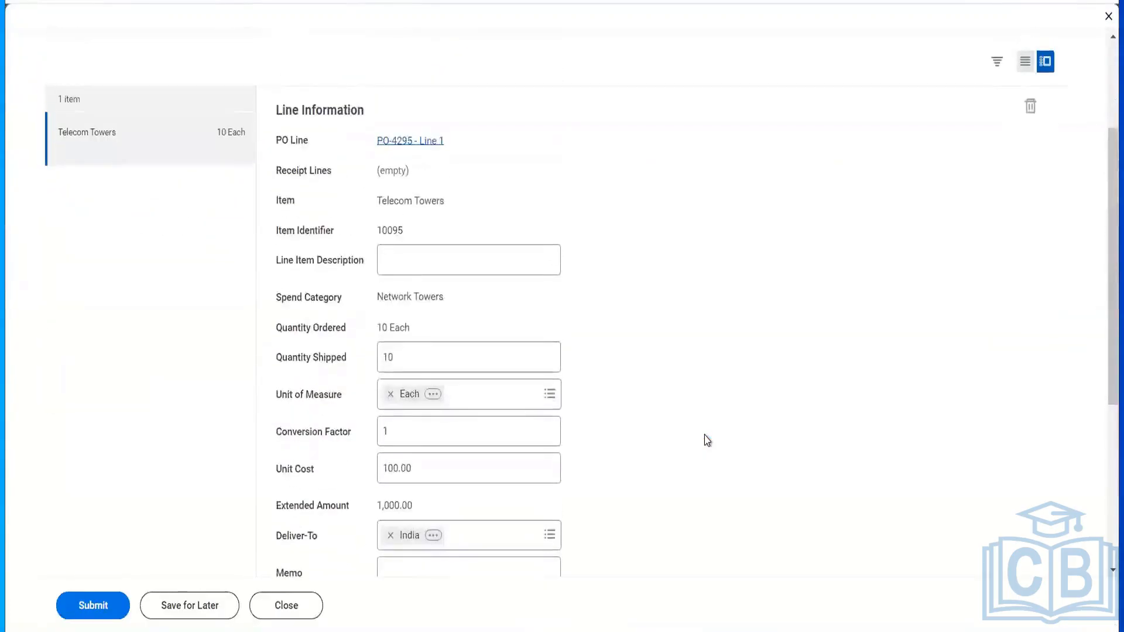
{"action": "scroll", "coordinate": [707, 440], "scroll_direction": "down", "scroll_amount": 5}
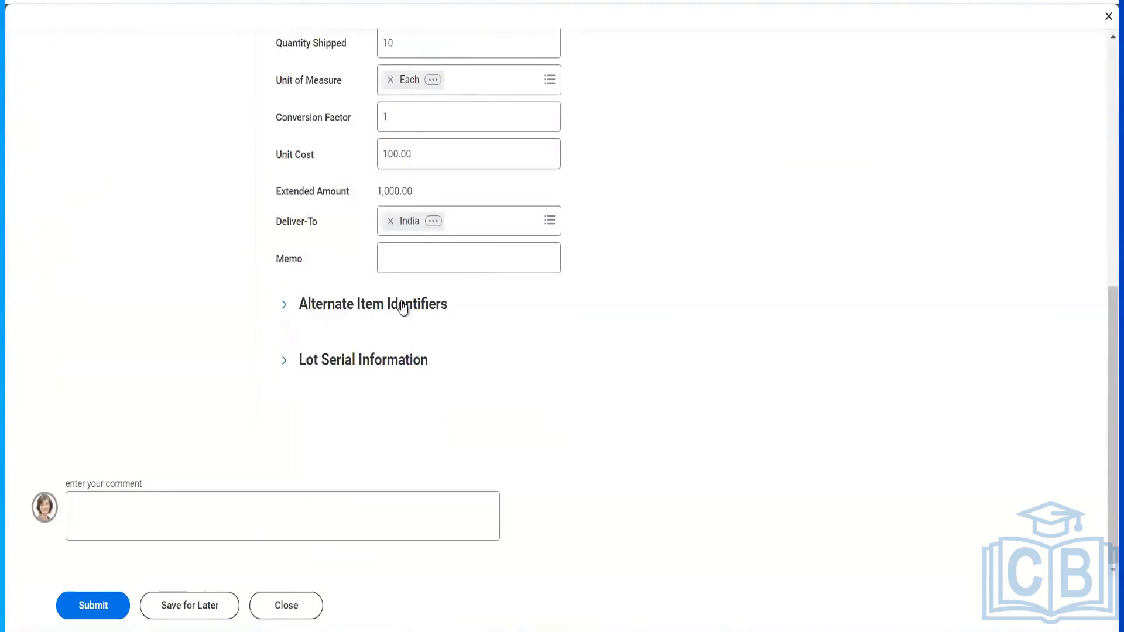
{"action": "left_click", "coordinate": [429, 305]}
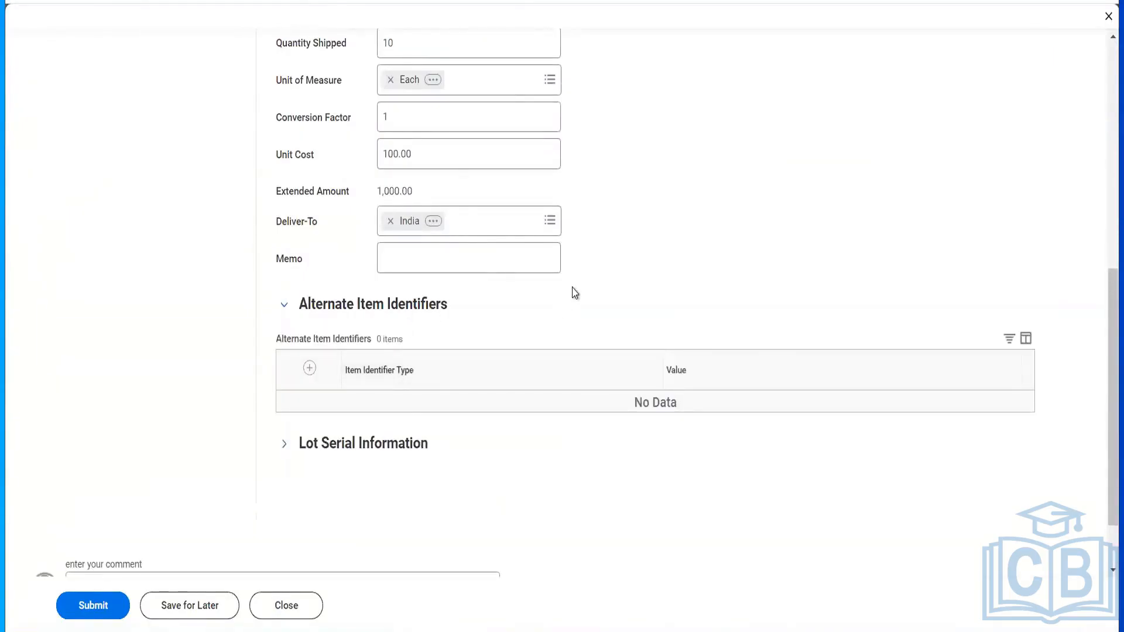
{"action": "scroll", "coordinate": [570, 295], "scroll_direction": "up", "scroll_amount": 5}
{"action": "scroll", "coordinate": [550, 368], "scroll_direction": "up", "scroll_amount": 3}
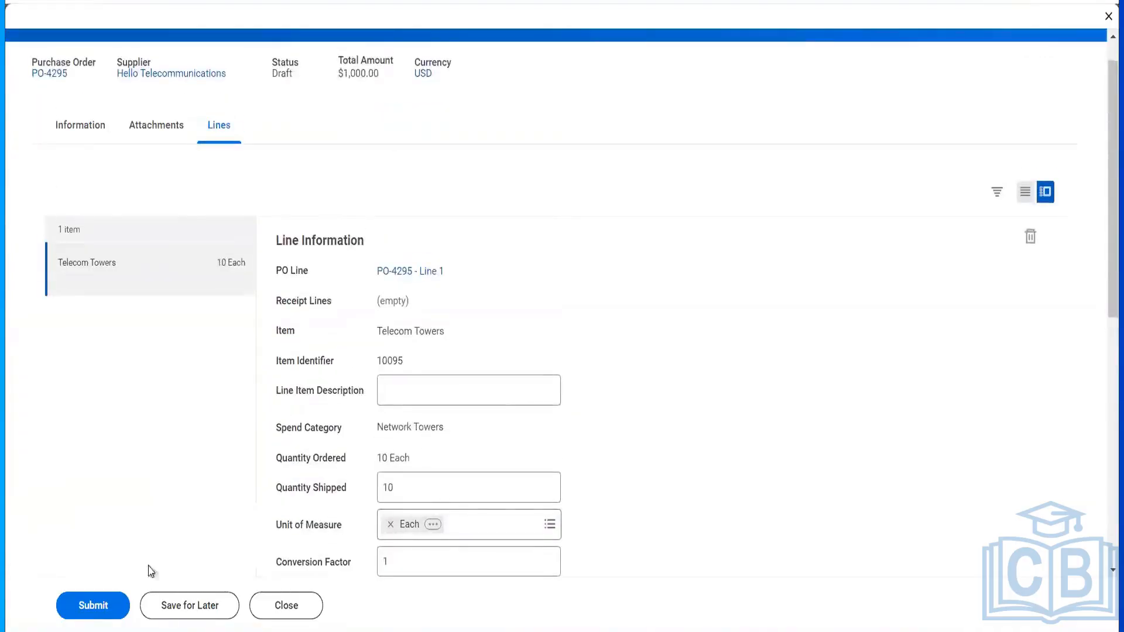
{"action": "left_click", "coordinate": [108, 601]}
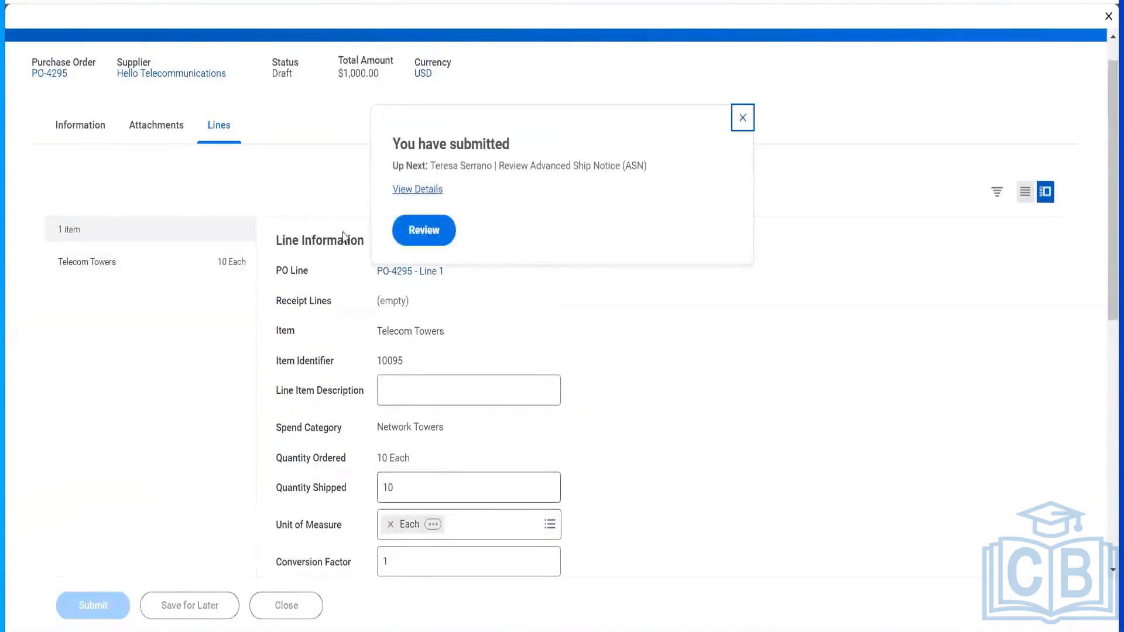
- Open the submitted ASN-1003 for review and approve it
{"action": "left_click", "coordinate": [424, 230]}
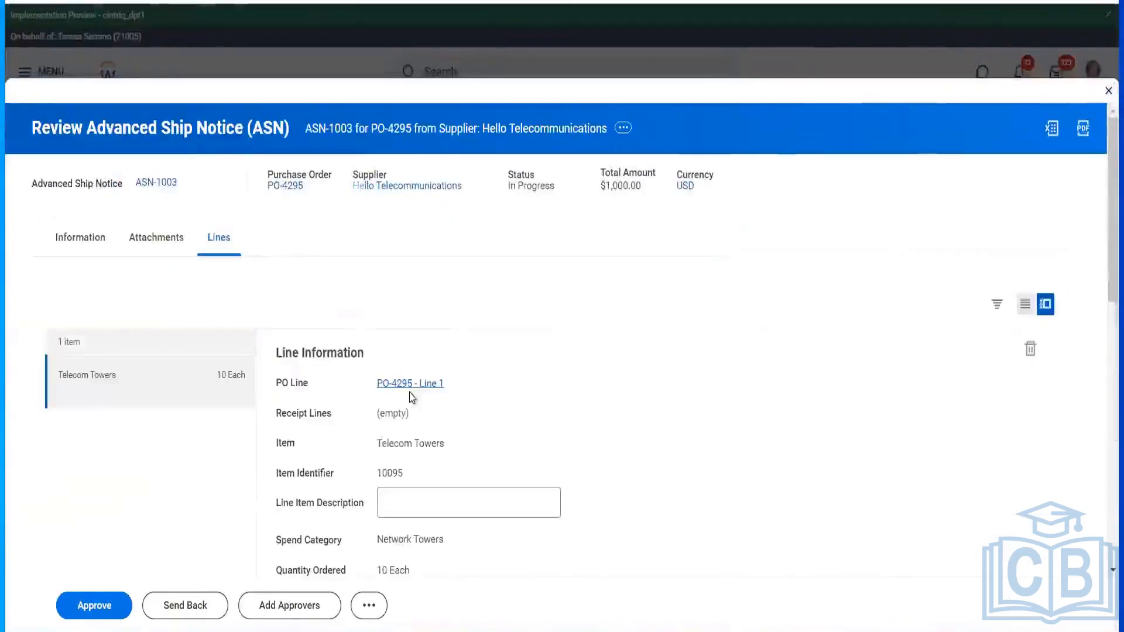
{"action": "scroll", "coordinate": [412, 397], "scroll_direction": "down", "scroll_amount": 10}
{"action": "left_click", "coordinate": [120, 604]}
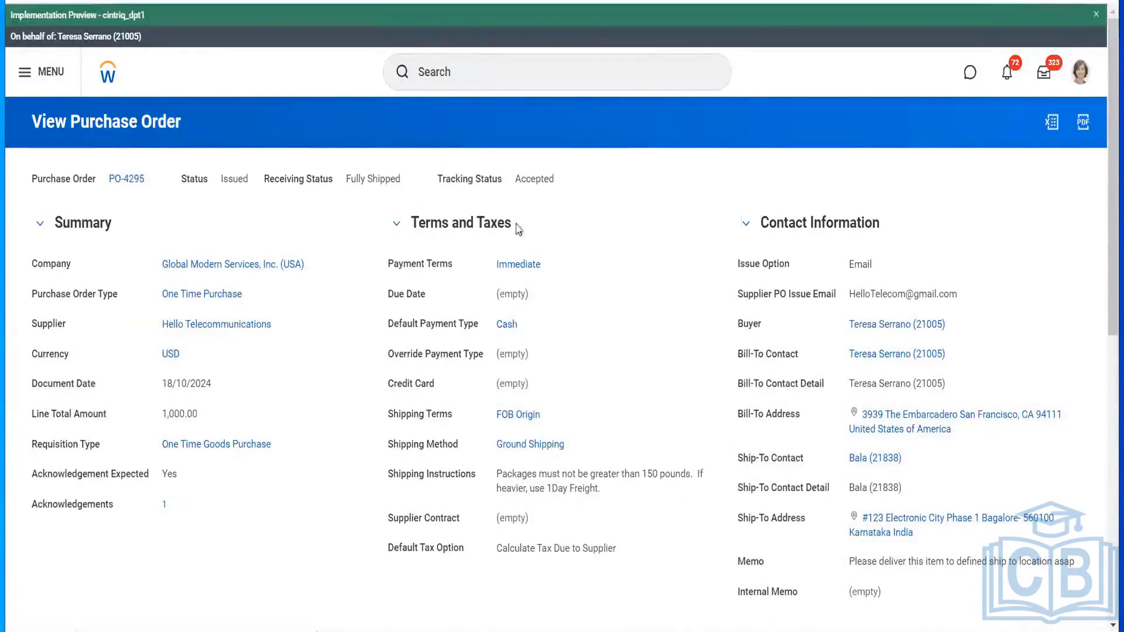
- Check the acknowledgements recorded for PO-4295, then close the list
{"action": "scroll", "coordinate": [493, 299], "scroll_direction": "down", "scroll_amount": 3}
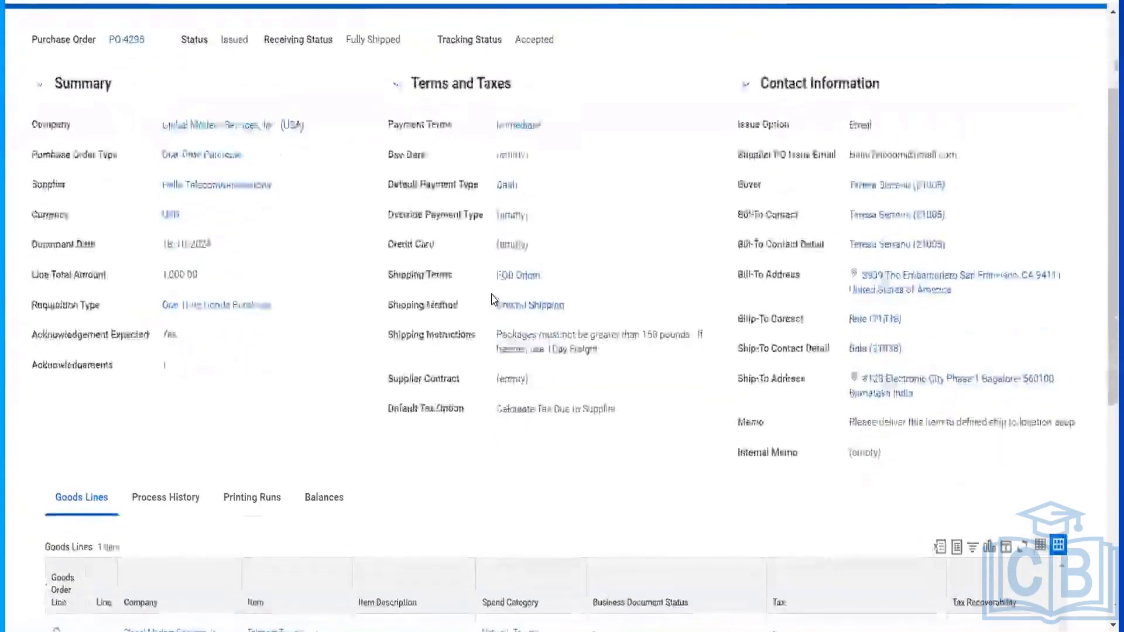
{"action": "scroll", "coordinate": [493, 299], "scroll_direction": "up", "scroll_amount": 3}
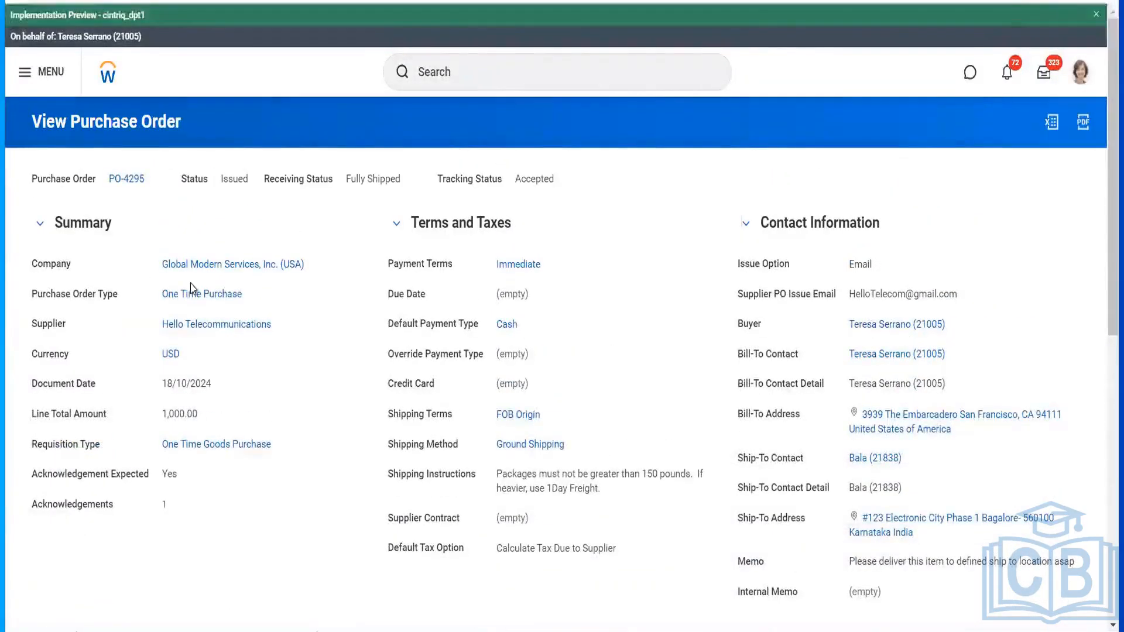
{"action": "left_click", "coordinate": [165, 507]}
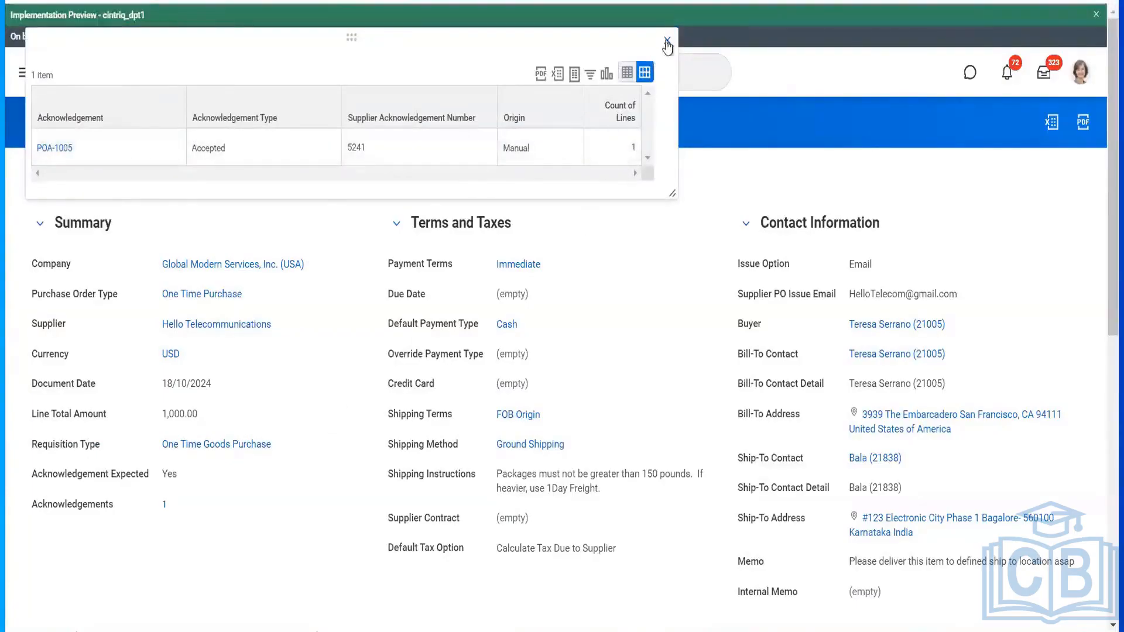
{"action": "left_click", "coordinate": [666, 41]}
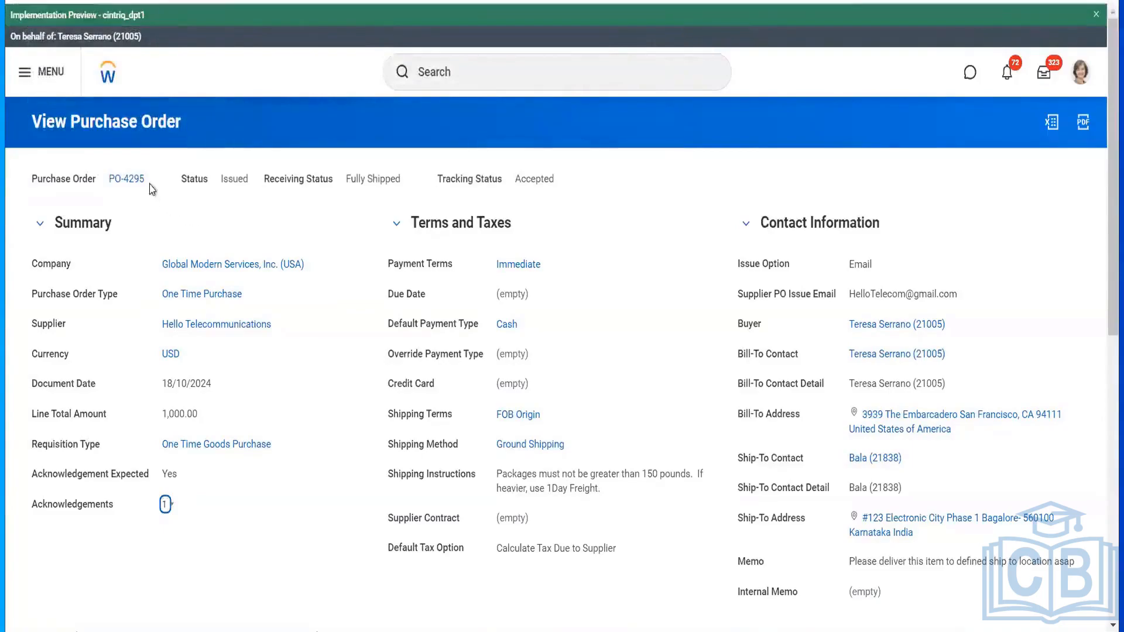
- Open Create Receipt for PO-4295 via Receipt > Edit Draft Receipt
{"action": "mouse_move", "coordinate": [153, 183]}
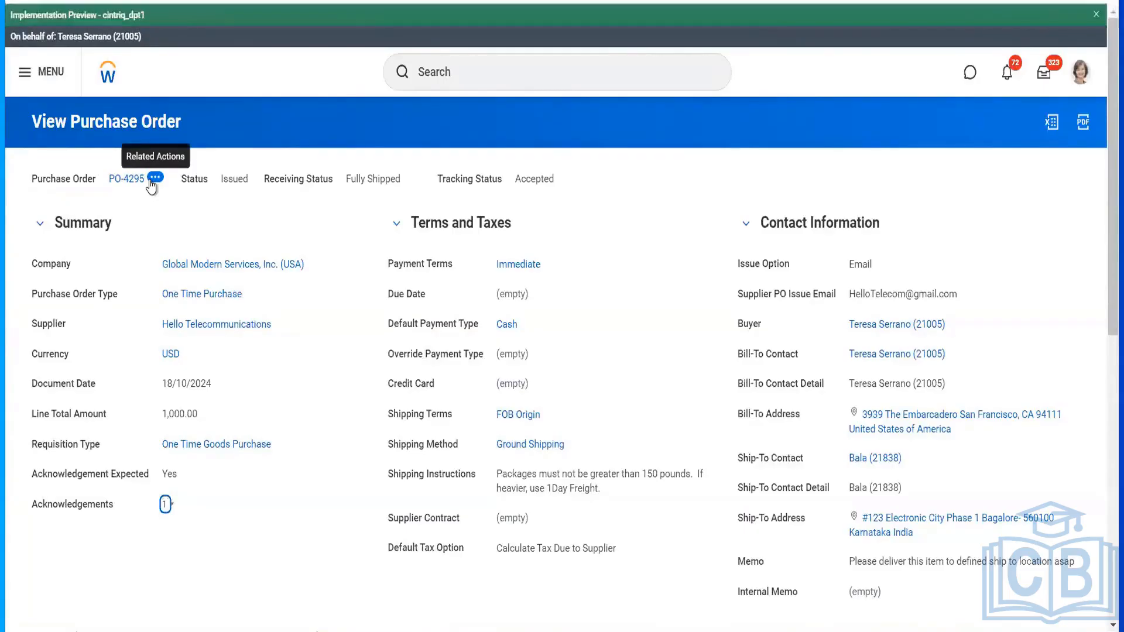
{"action": "left_click", "coordinate": [151, 183]}
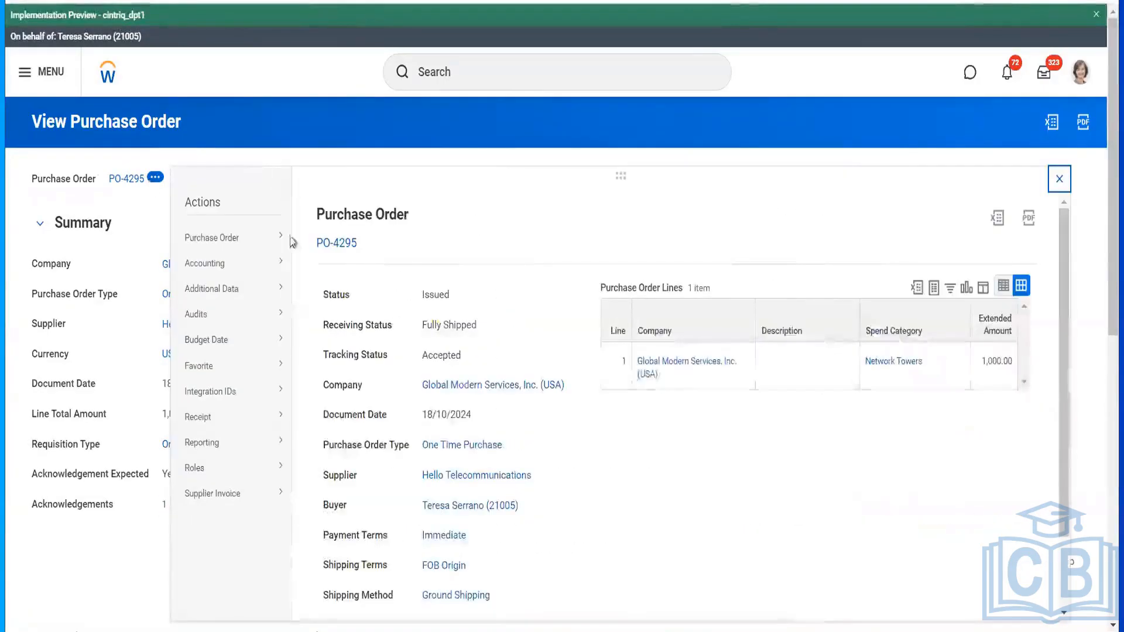
{"action": "mouse_move", "coordinate": [280, 418]}
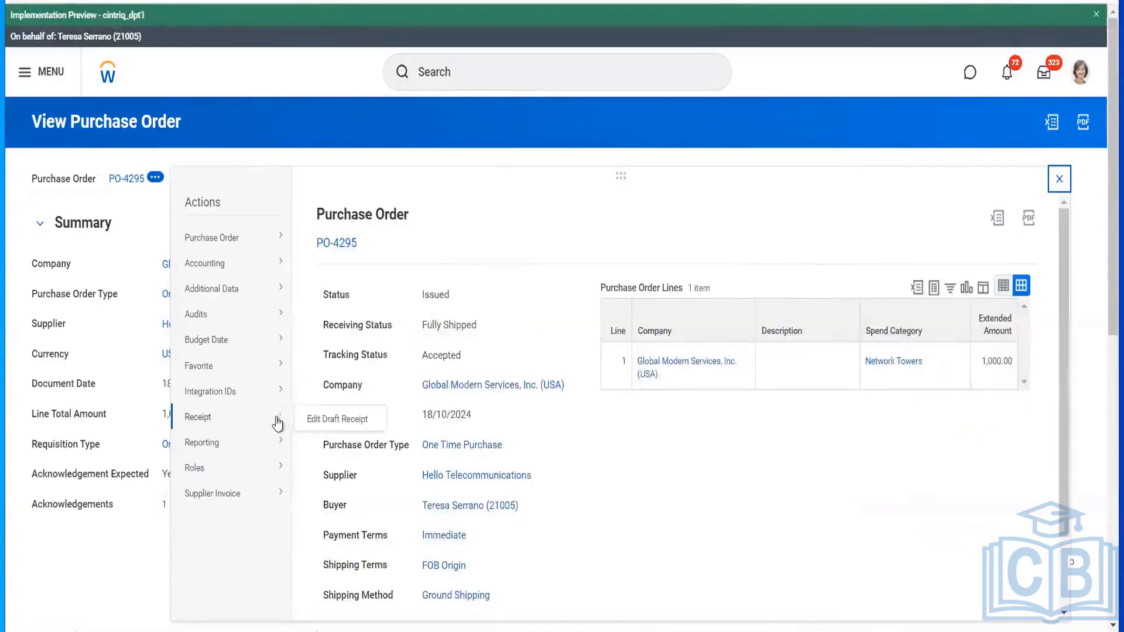
{"action": "left_click", "coordinate": [324, 420]}
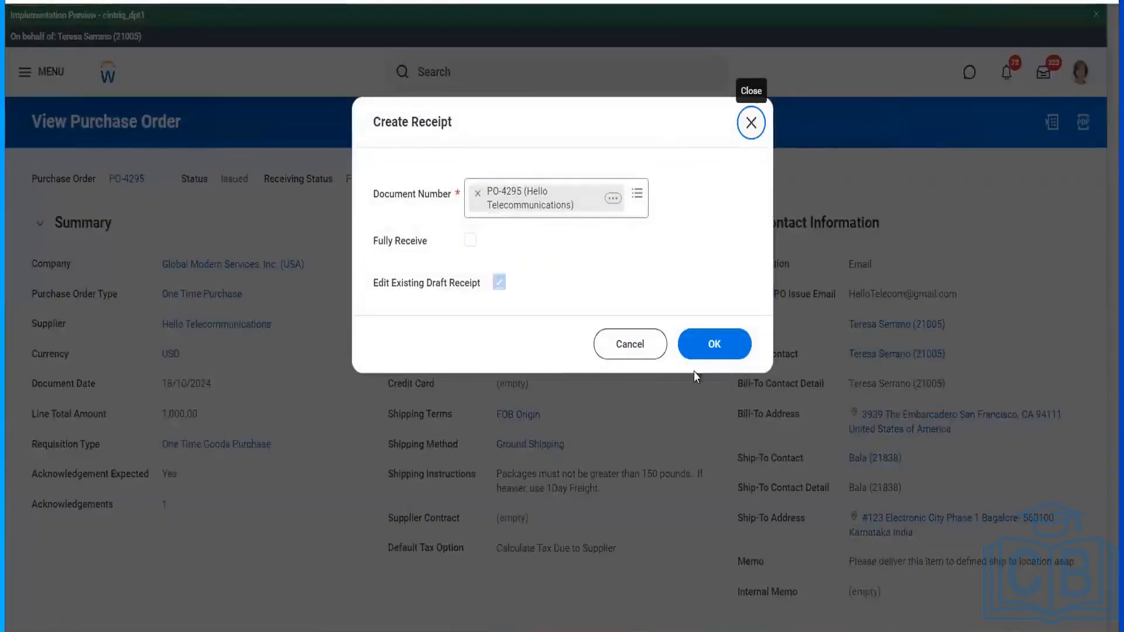
- Create receipt RCT-8983 with the Telecom Towers line fully received, then submit it
{"action": "left_click", "coordinate": [709, 347]}
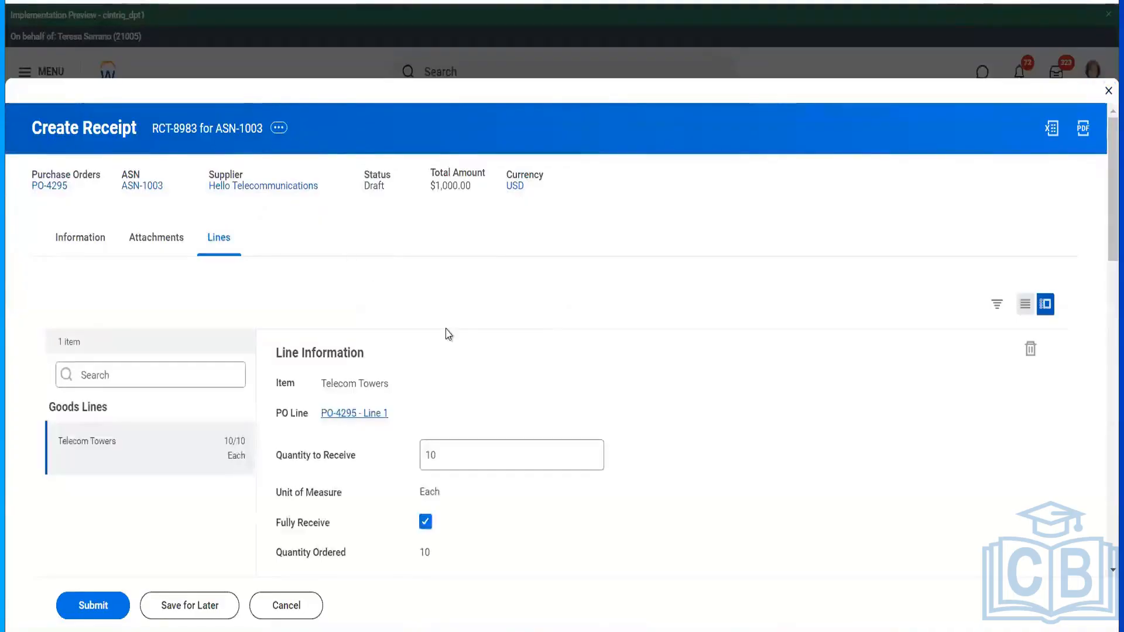
{"action": "scroll", "coordinate": [449, 334], "scroll_direction": "down", "scroll_amount": 5}
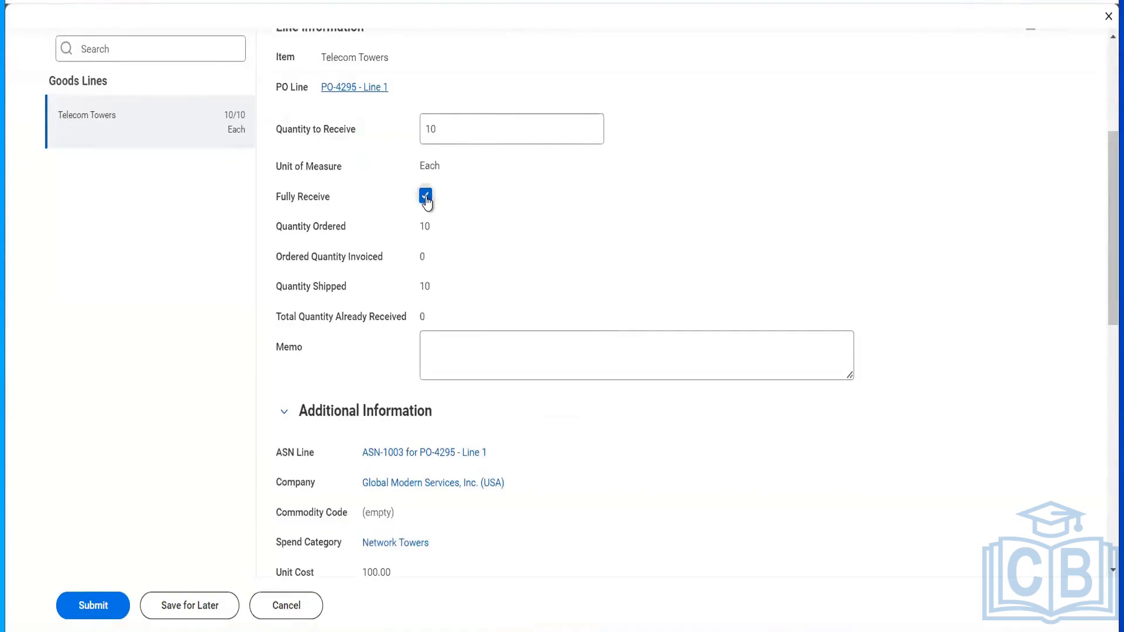
{"action": "left_click", "coordinate": [425, 199]}
{"action": "left_click", "coordinate": [421, 198]}
{"action": "scroll", "coordinate": [450, 233], "scroll_direction": "down", "scroll_amount": 3}
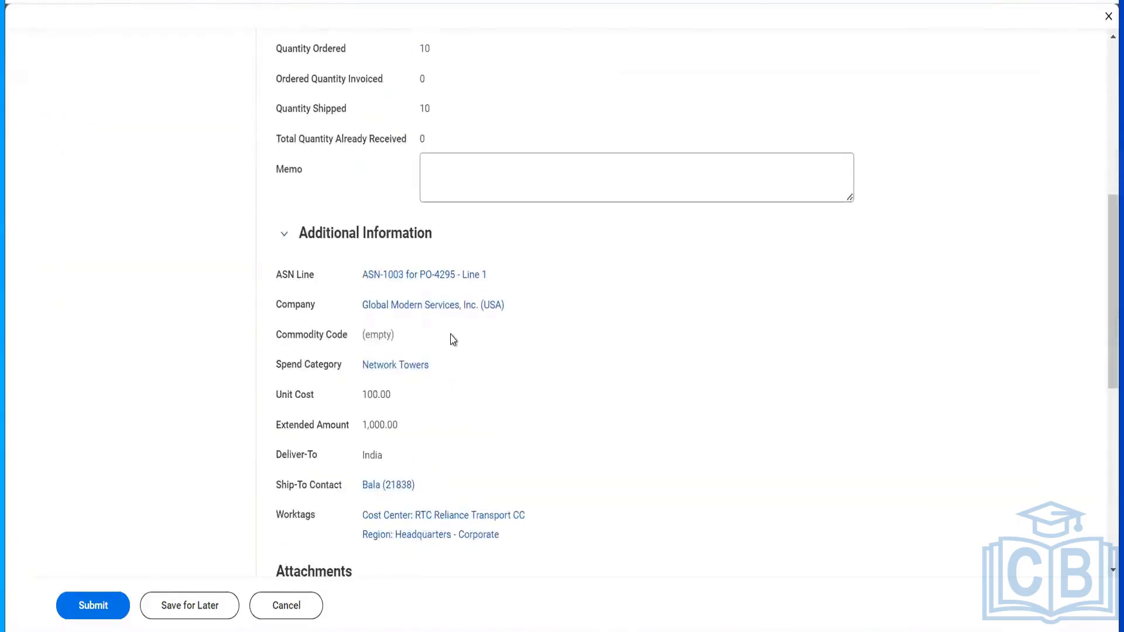
{"action": "scroll", "coordinate": [453, 339], "scroll_direction": "up", "scroll_amount": 3}
{"action": "scroll", "coordinate": [453, 340], "scroll_direction": "down", "scroll_amount": 4}
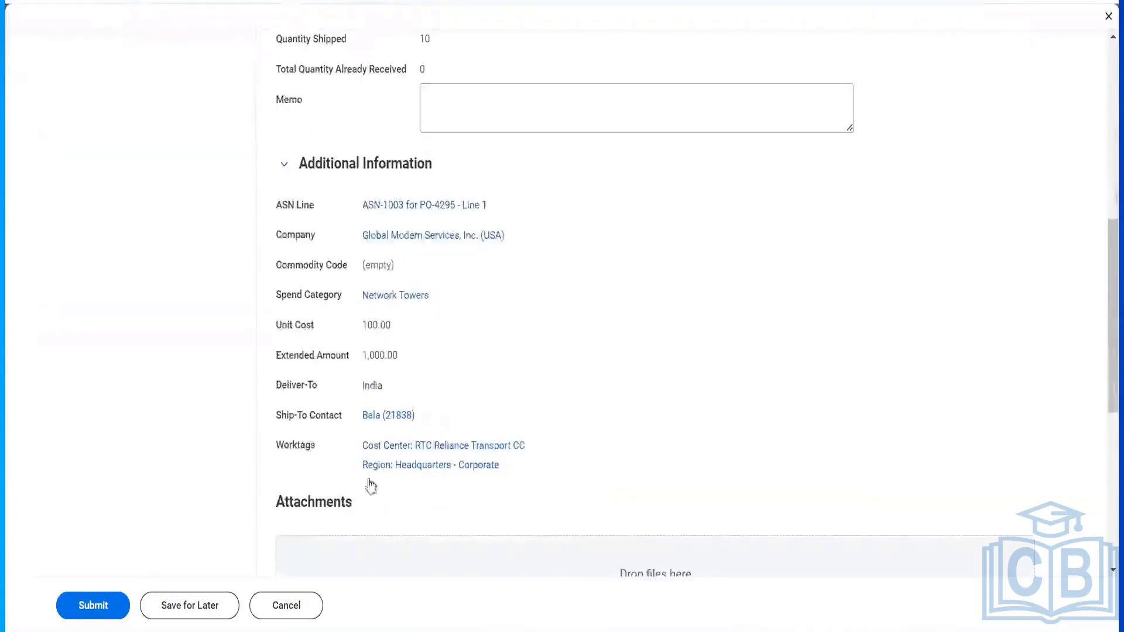
{"action": "left_click", "coordinate": [92, 608]}
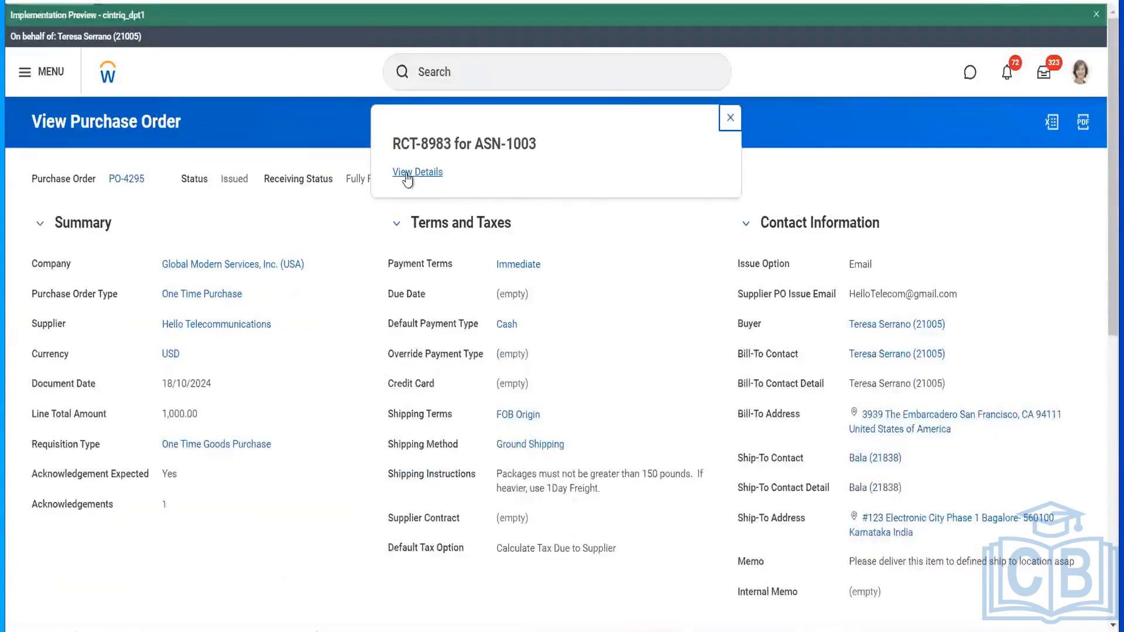
- Dismiss the receipt notice and bring up PO-4295's related actions
{"action": "left_click", "coordinate": [354, 210]}
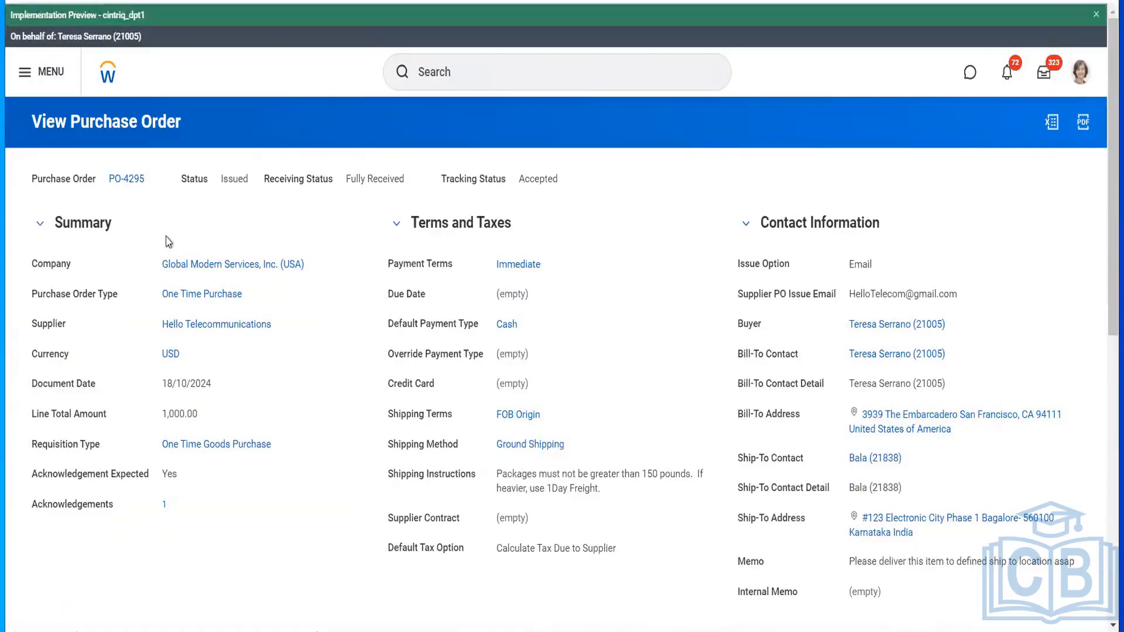
{"action": "left_click", "coordinate": [155, 179]}
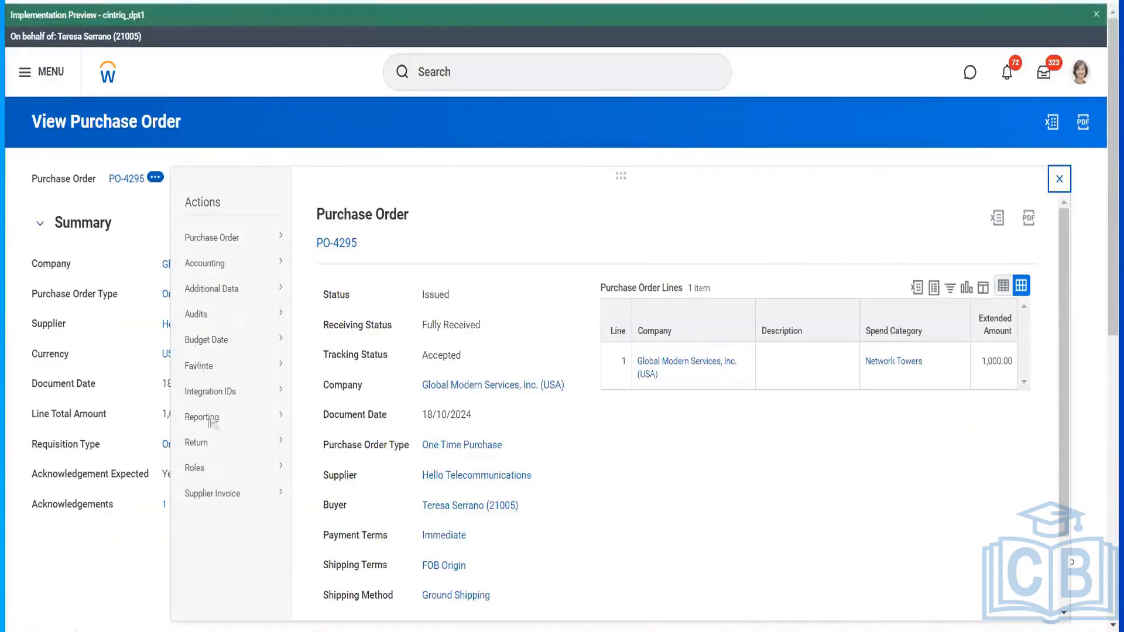
- Start a supplier invoice for PO-4295 dated 18/10/2024, with supplier document received
{"action": "mouse_move", "coordinate": [258, 494]}
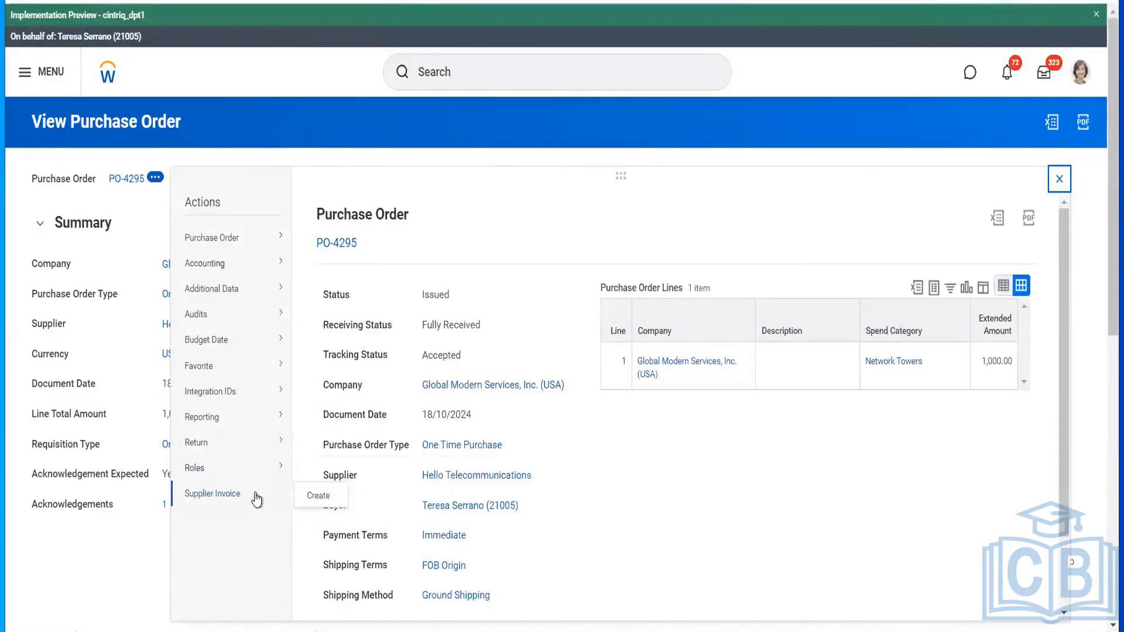
{"action": "left_click", "coordinate": [315, 496]}
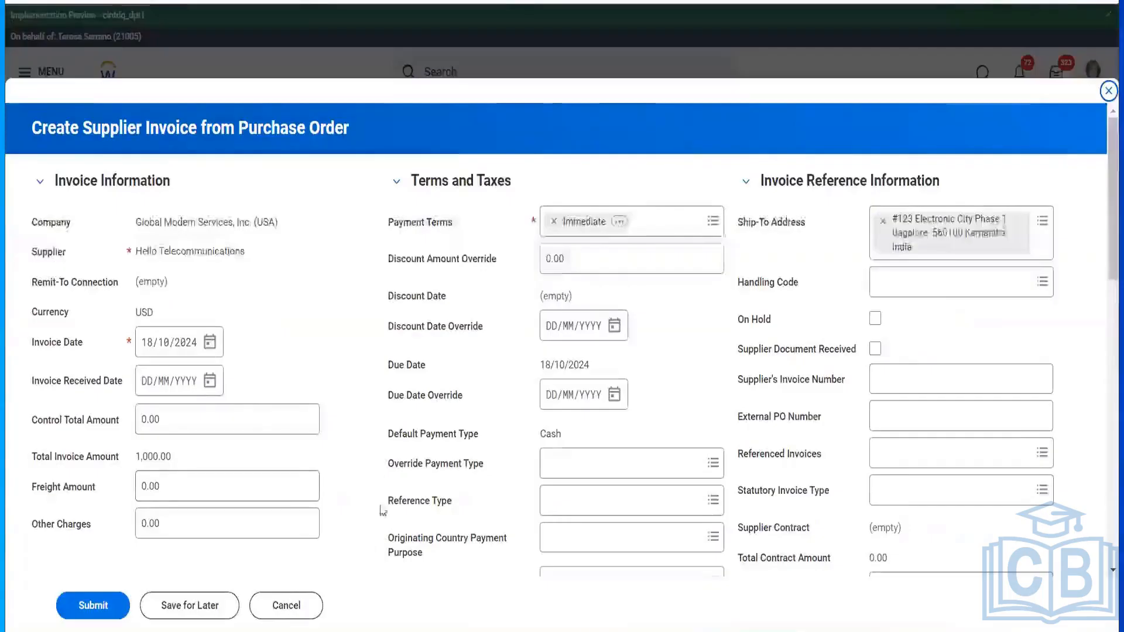
{"action": "left_click", "coordinate": [207, 381]}
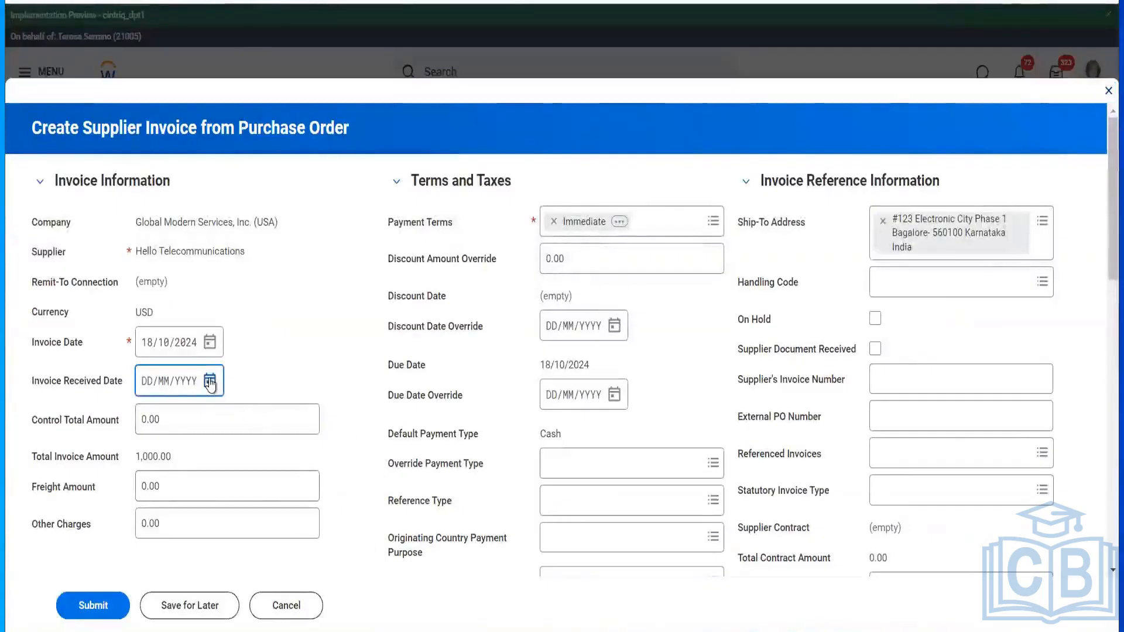
{"action": "left_click", "coordinate": [410, 494]}
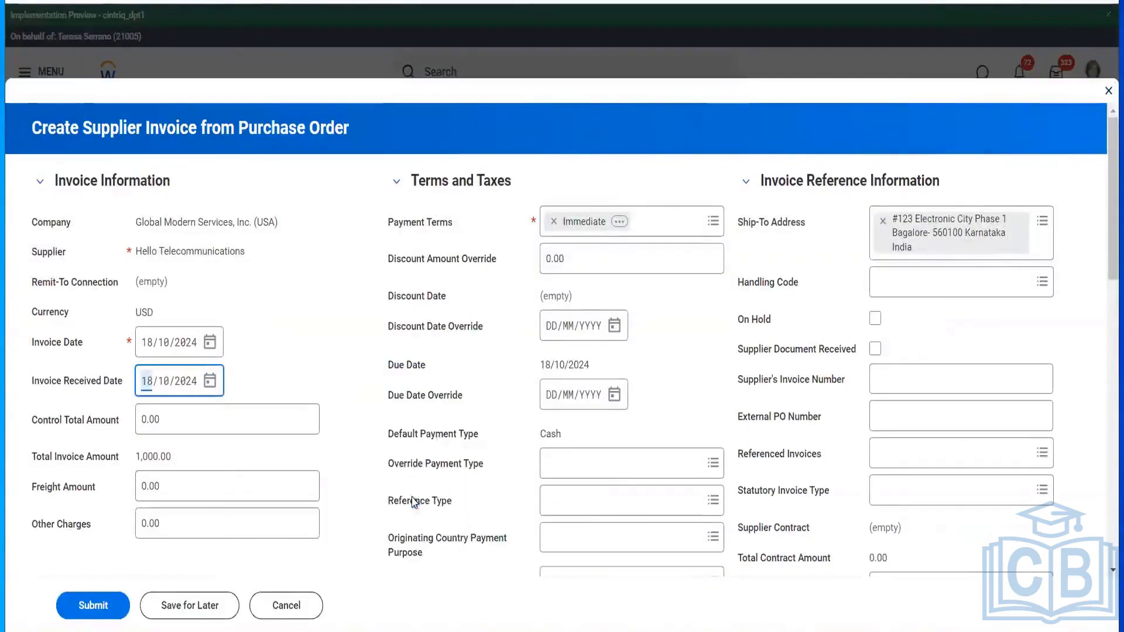
{"action": "left_click", "coordinate": [875, 349]}
- Enter the supplier's invoice number, review the $1,000.00 line, and submit the invoice
{"action": "left_click", "coordinate": [892, 379]}
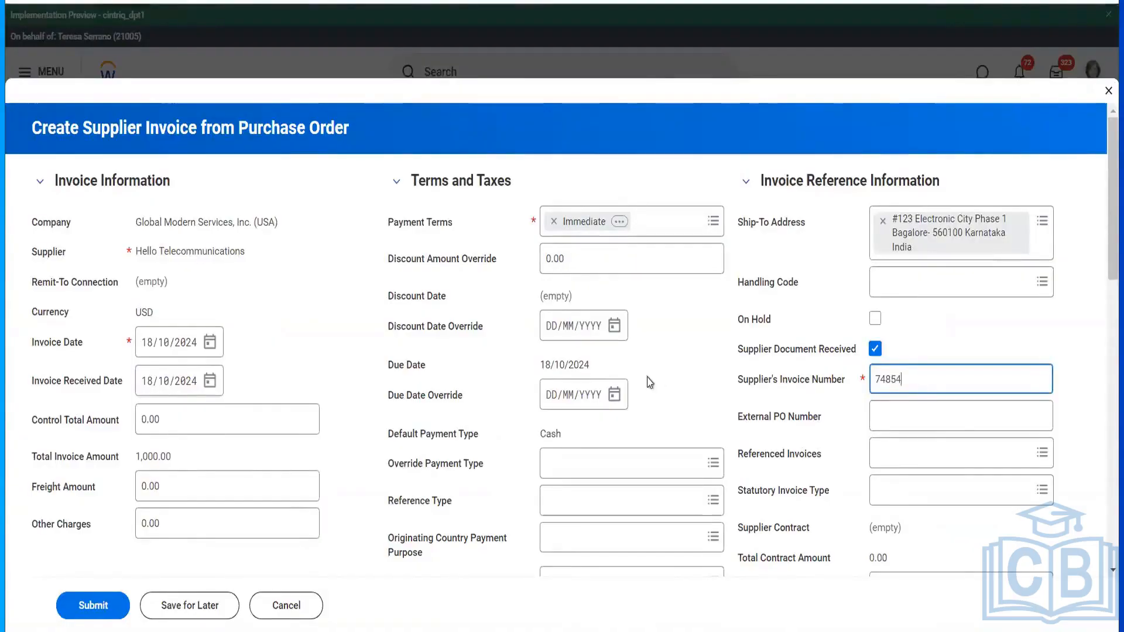
{"action": "scroll", "coordinate": [648, 384], "scroll_direction": "down", "scroll_amount": 15}
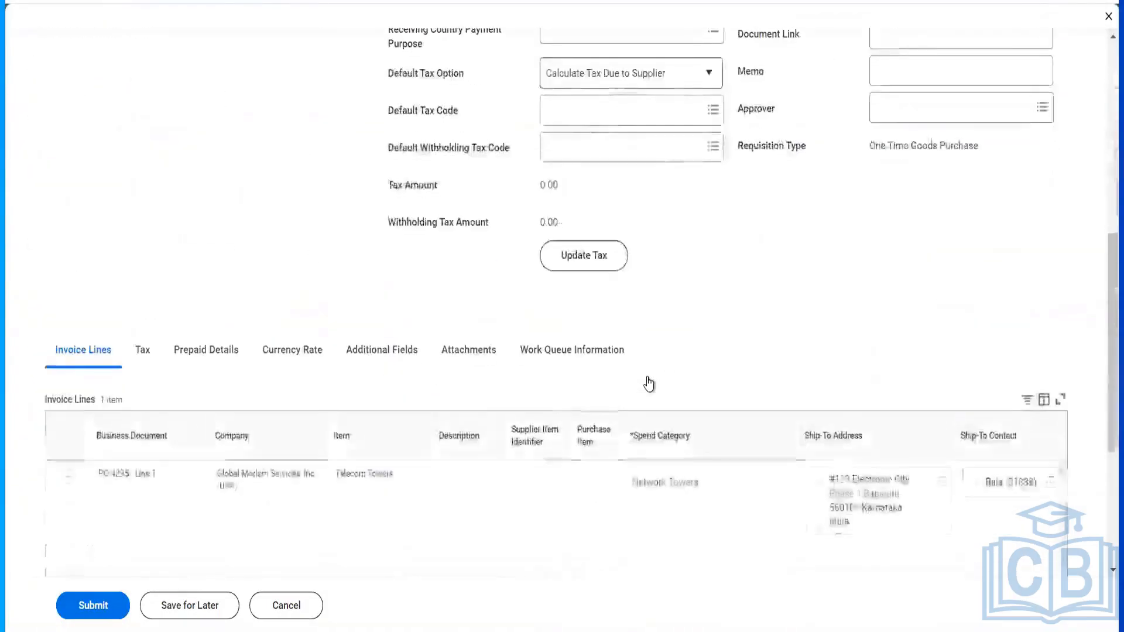
{"action": "scroll", "coordinate": [685, 393], "scroll_direction": "right", "scroll_amount": 8}
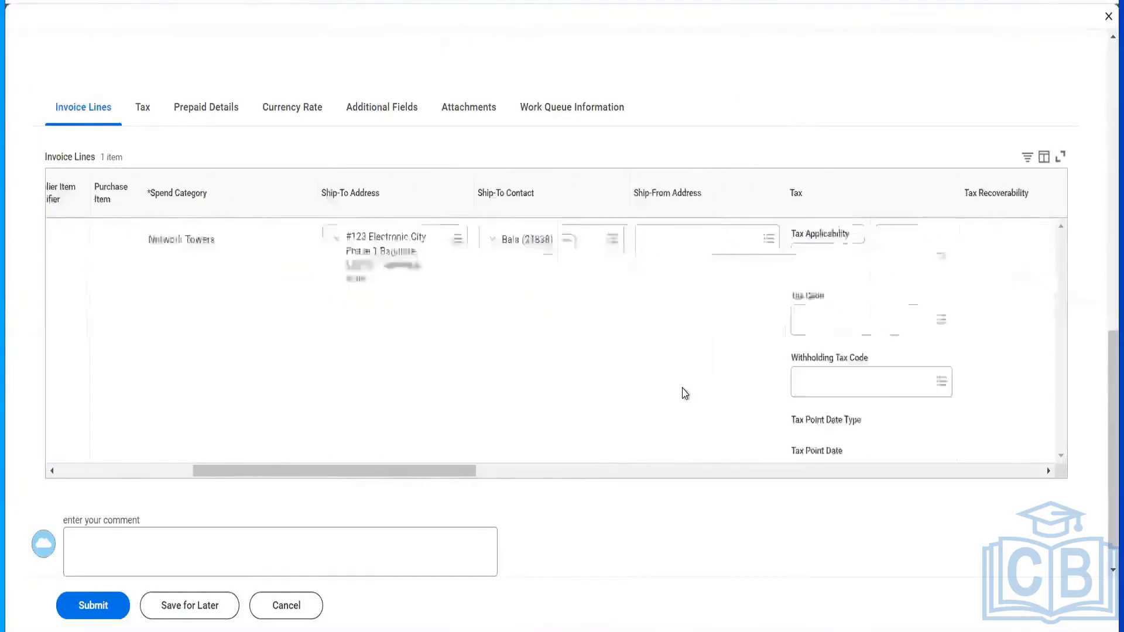
{"action": "scroll", "coordinate": [685, 394], "scroll_direction": "right", "scroll_amount": 8}
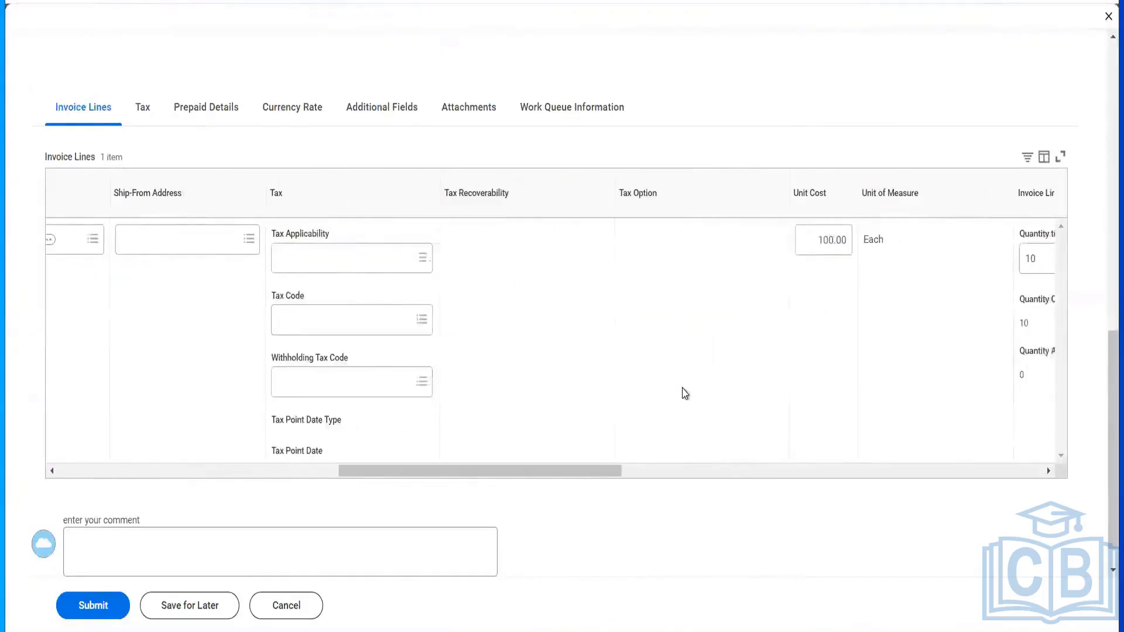
{"action": "scroll", "coordinate": [685, 393], "scroll_direction": "right", "scroll_amount": 4}
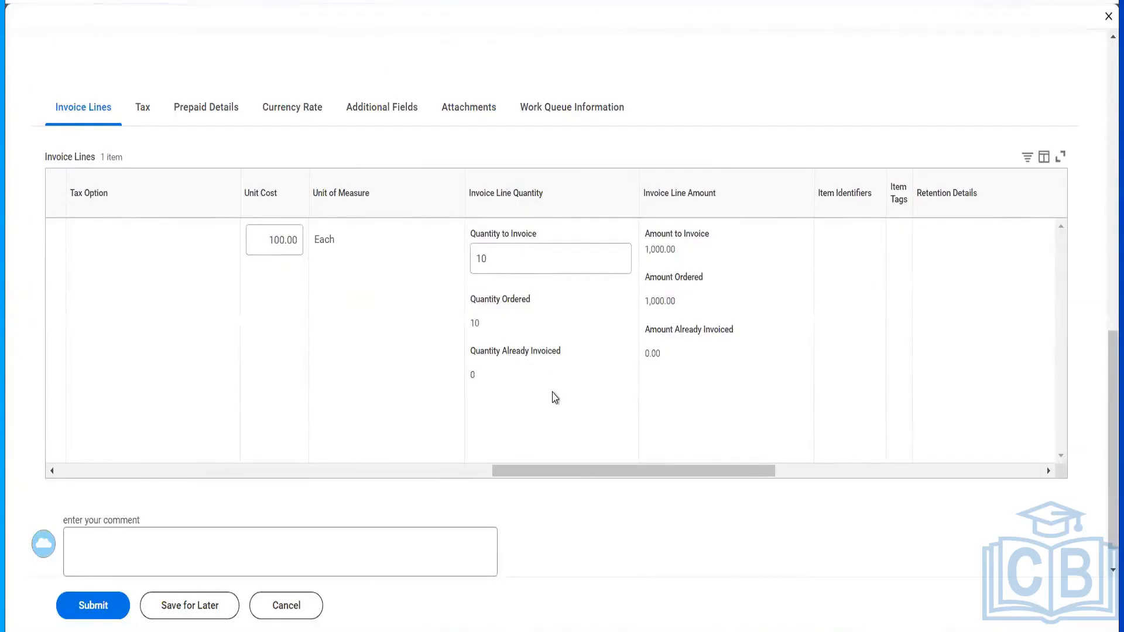
{"action": "scroll", "coordinate": [554, 398], "scroll_direction": "right", "scroll_amount": 3}
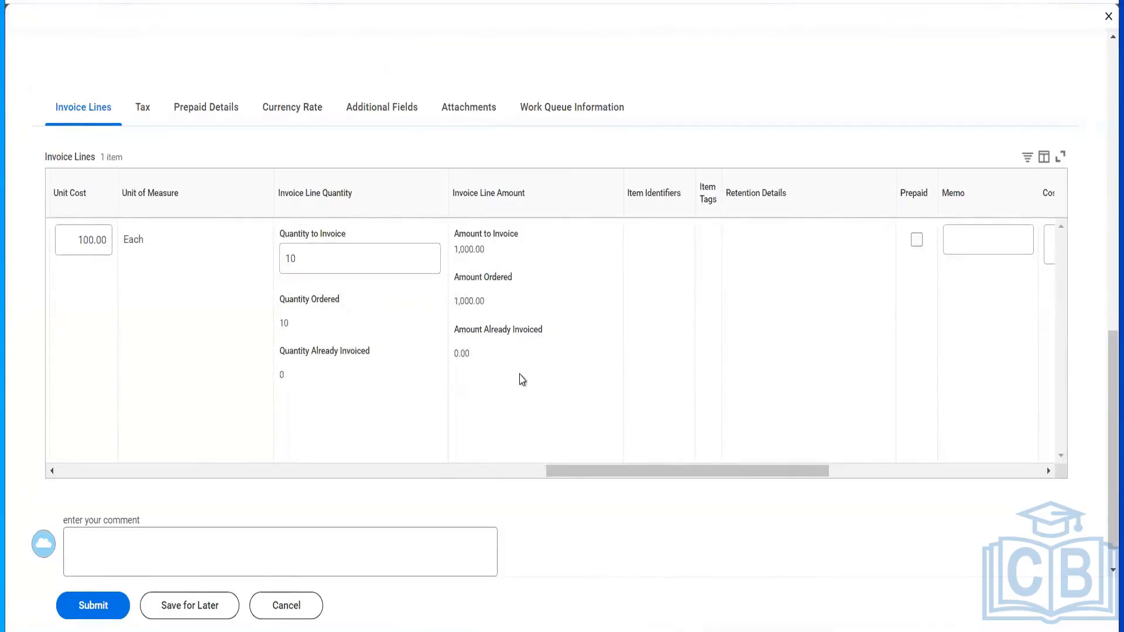
{"action": "scroll", "coordinate": [522, 379], "scroll_direction": "right", "scroll_amount": 10}
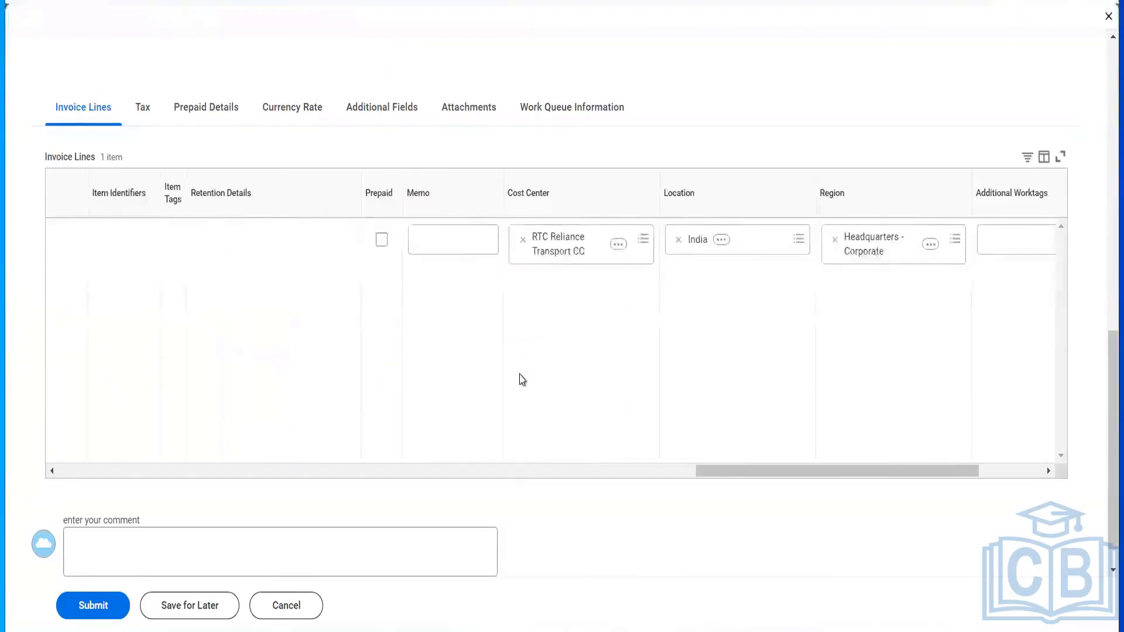
{"action": "left_click", "coordinate": [92, 604]}
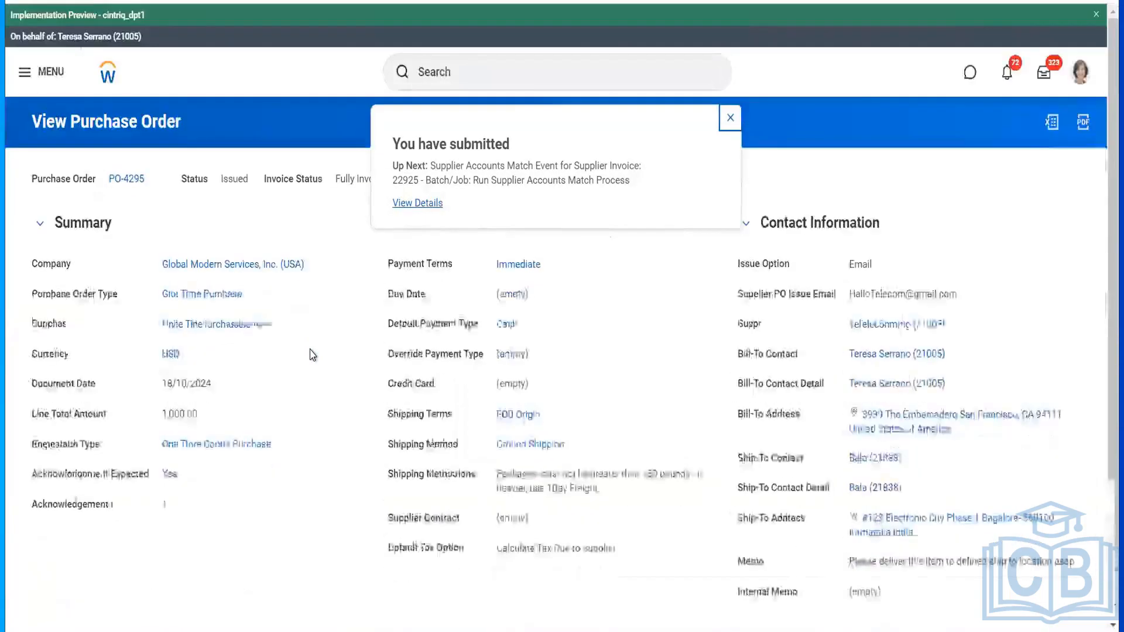
- Follow the invoice details through PO-4295 - Line 1 back to the order, now Fully Invoiced
{"action": "left_click", "coordinate": [405, 208]}
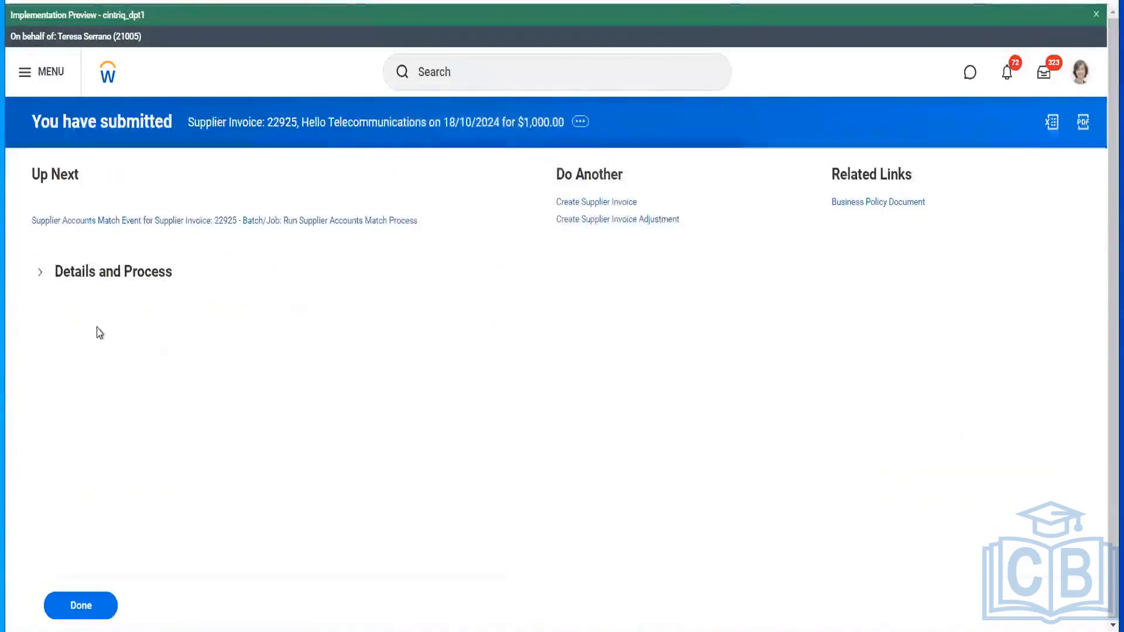
{"action": "left_click", "coordinate": [116, 283]}
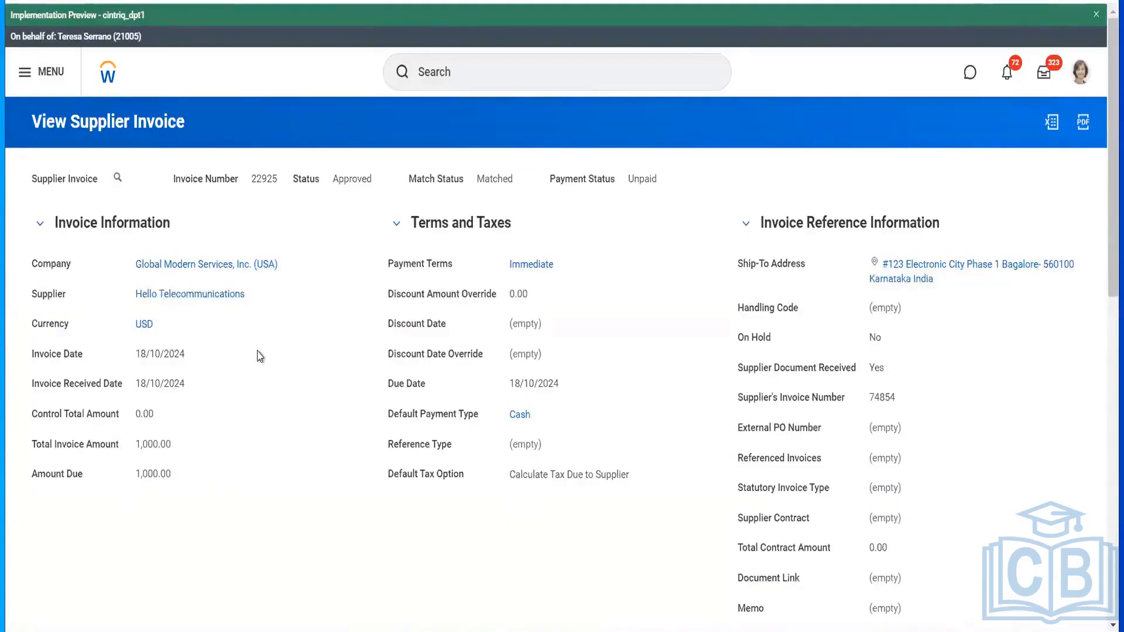
{"action": "scroll", "coordinate": [258, 355], "scroll_direction": "down", "scroll_amount": 6}
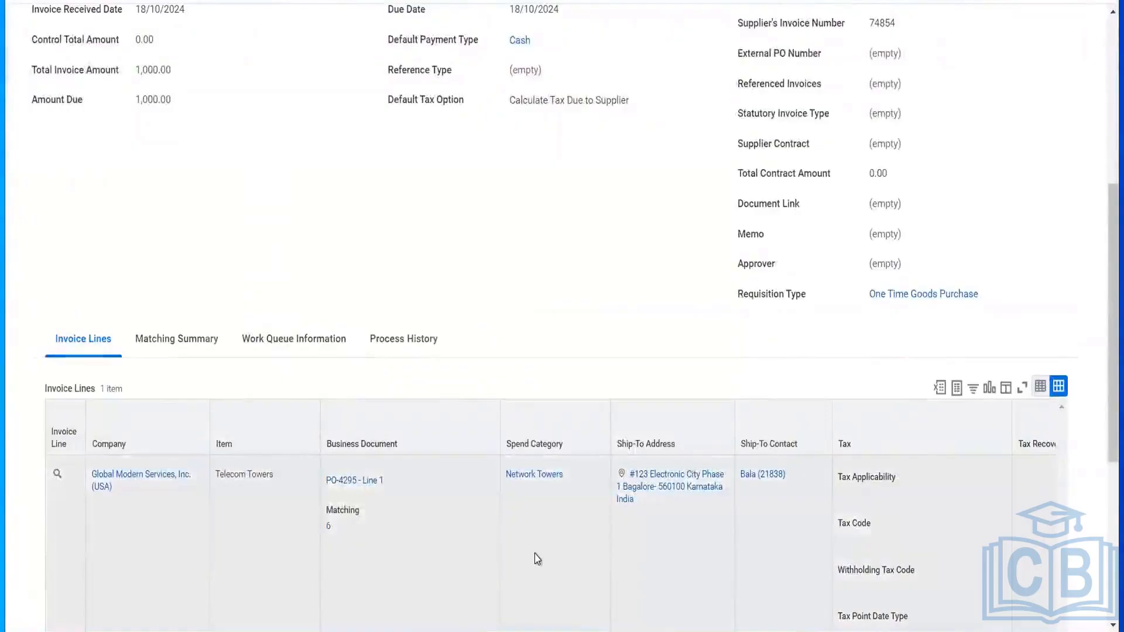
{"action": "left_click", "coordinate": [338, 481]}
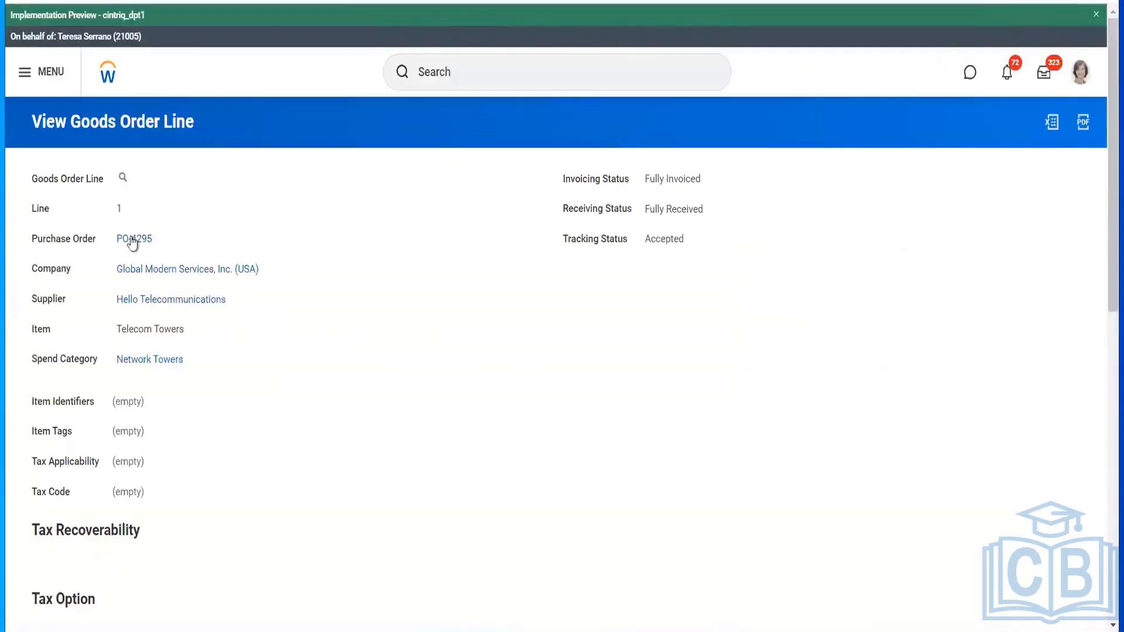
{"action": "left_click", "coordinate": [132, 240]}
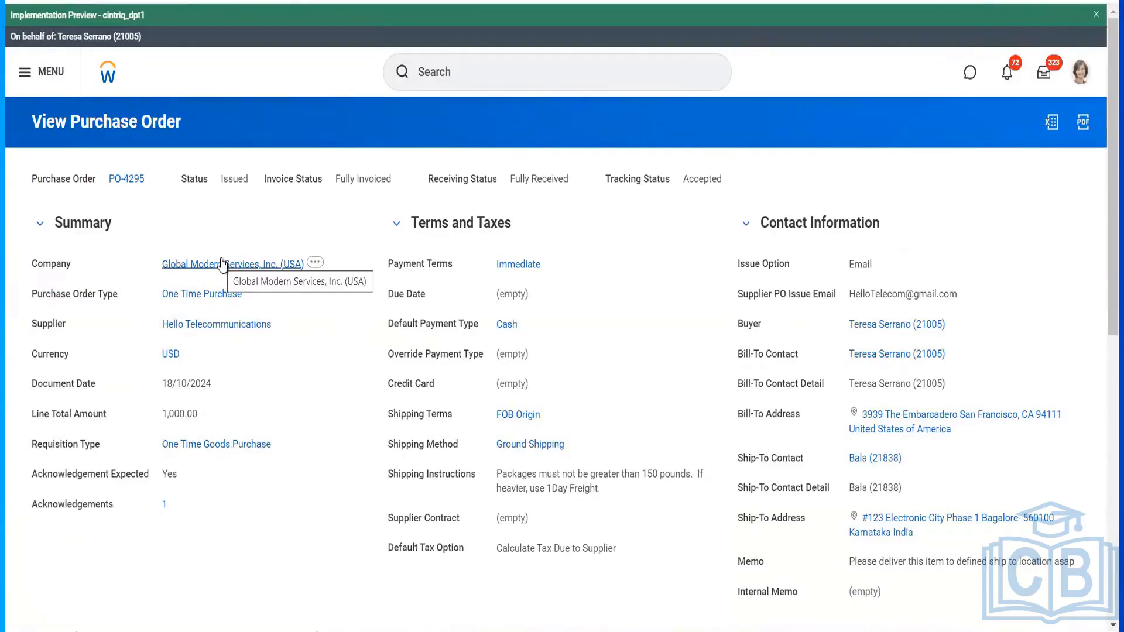
- Choose Purchase Order > Close from PO-4295's related actions
{"action": "left_click", "coordinate": [155, 177]}
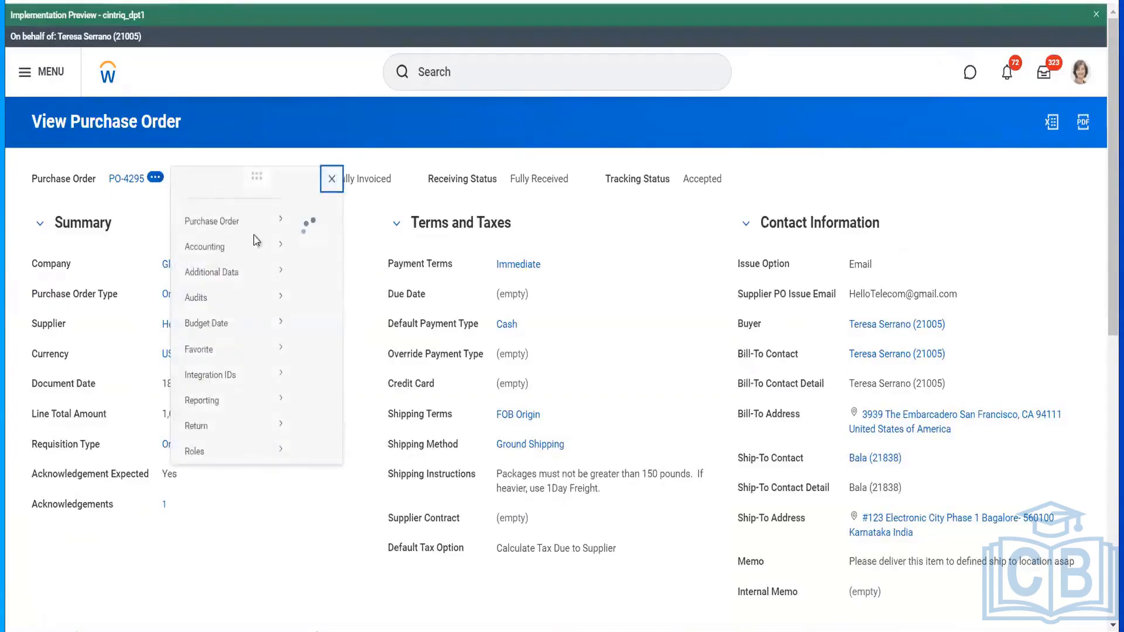
{"action": "mouse_move", "coordinate": [234, 263]}
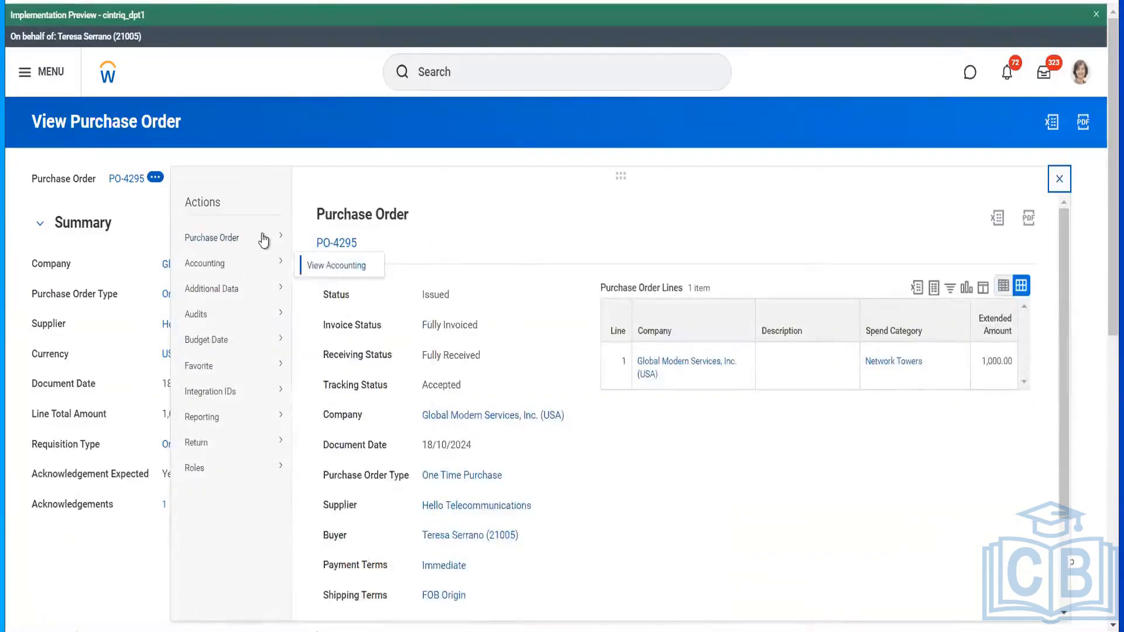
{"action": "mouse_move", "coordinate": [293, 241]}
{"action": "left_click", "coordinate": [319, 260]}
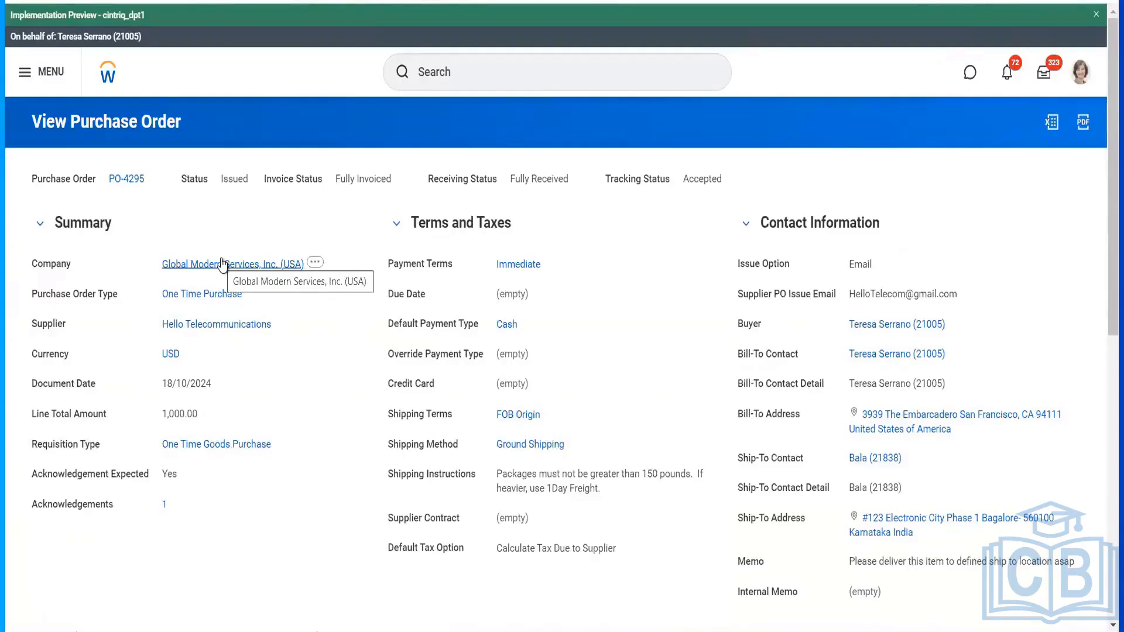
{"action": "left_click", "coordinate": [155, 176]}
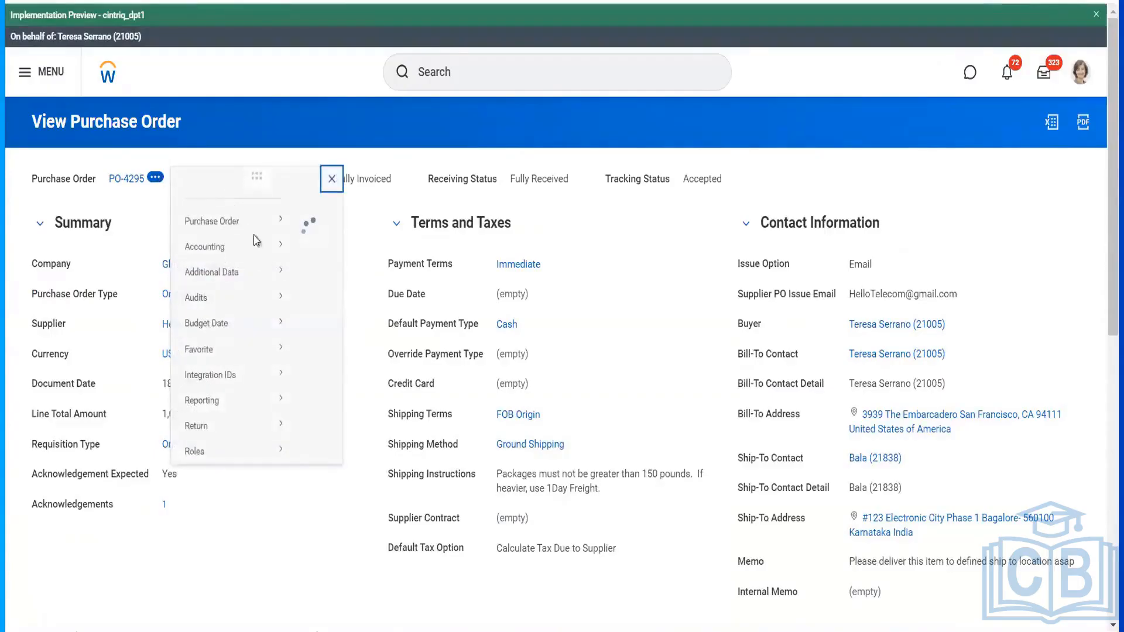
{"action": "mouse_move", "coordinate": [257, 239]}
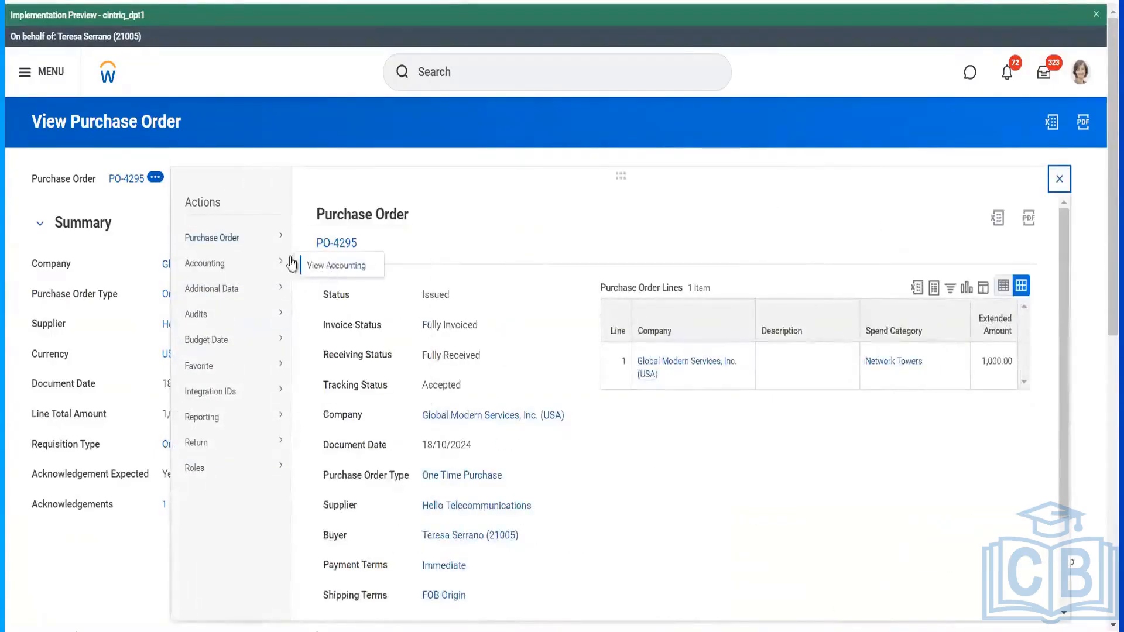
{"action": "left_click", "coordinate": [323, 261]}
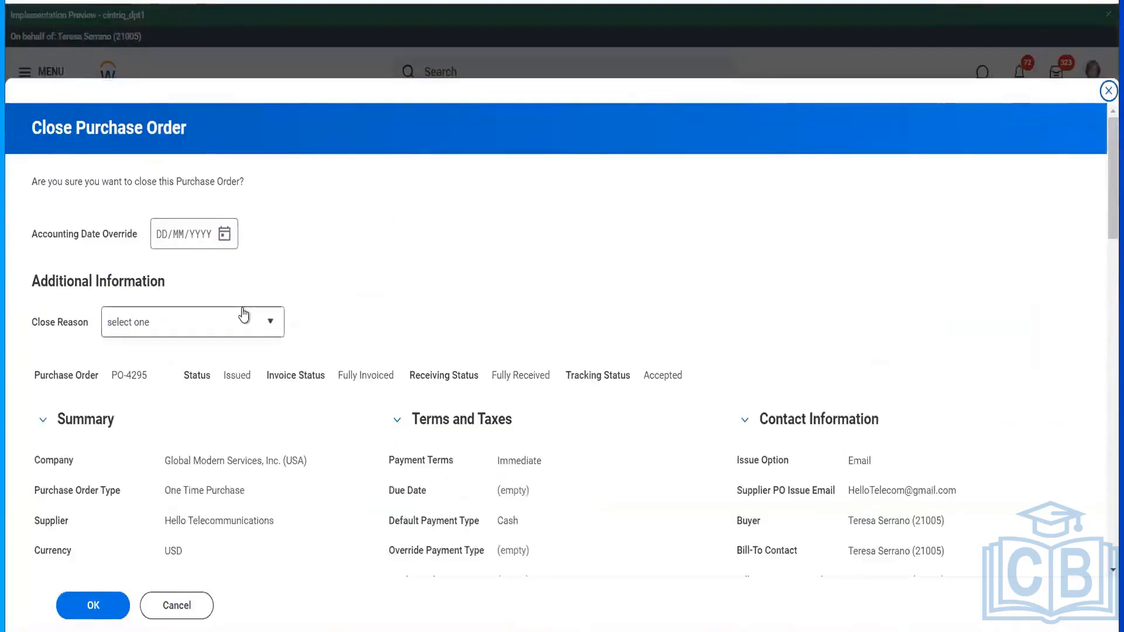
- Close PO-4295 with reason 'No longer needed' and open its View Purchase Order page
{"action": "left_click", "coordinate": [244, 315]}
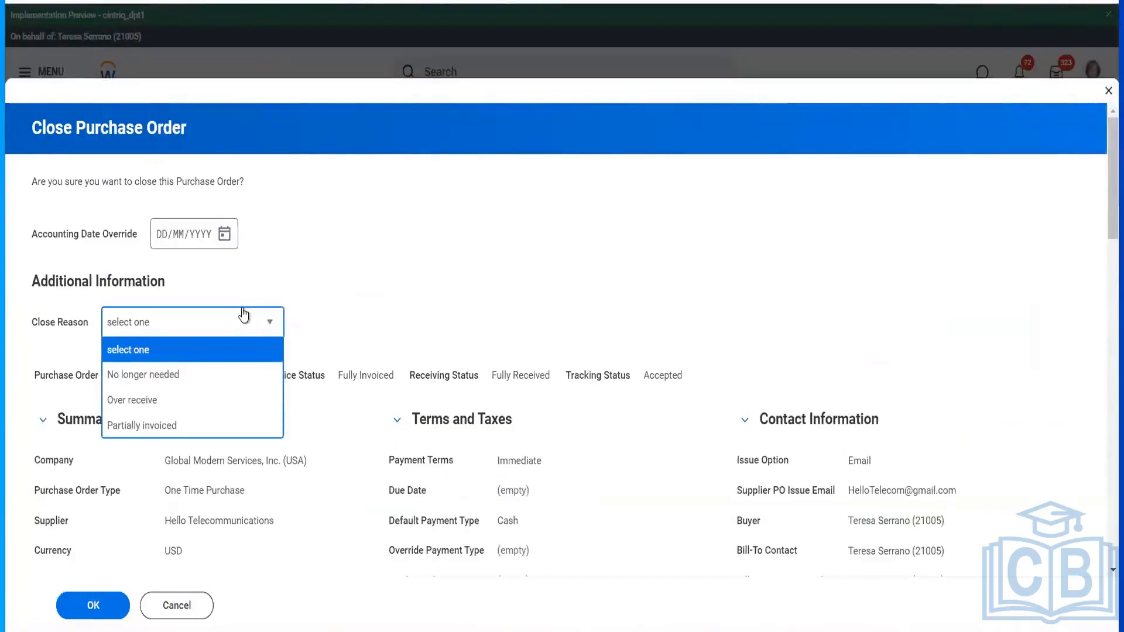
{"action": "left_click", "coordinate": [200, 380]}
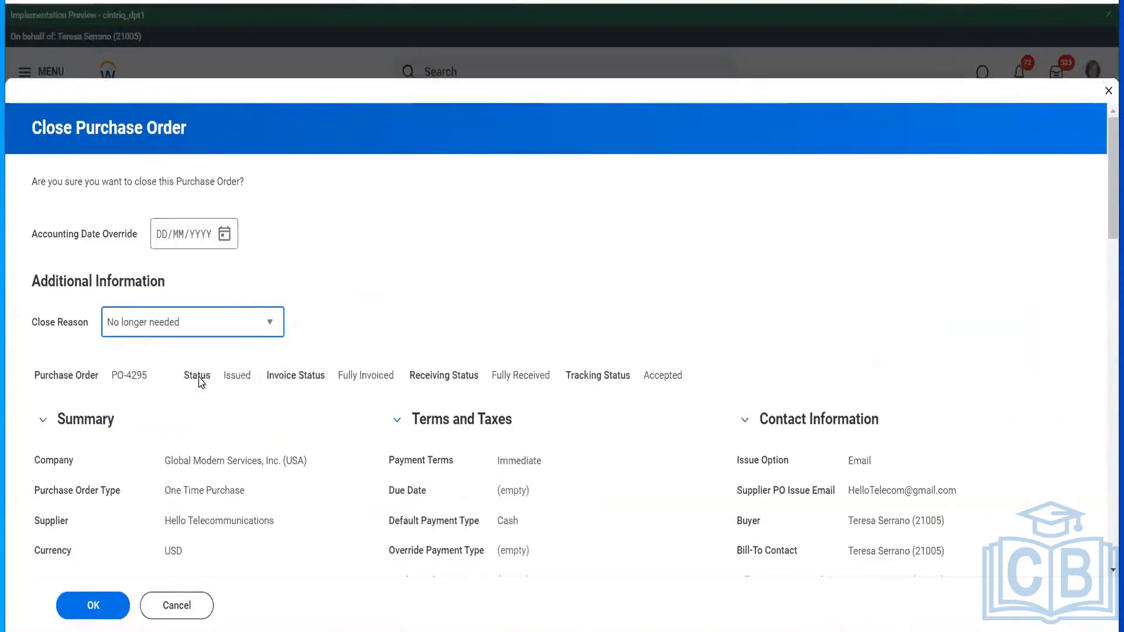
{"action": "left_click", "coordinate": [103, 603]}
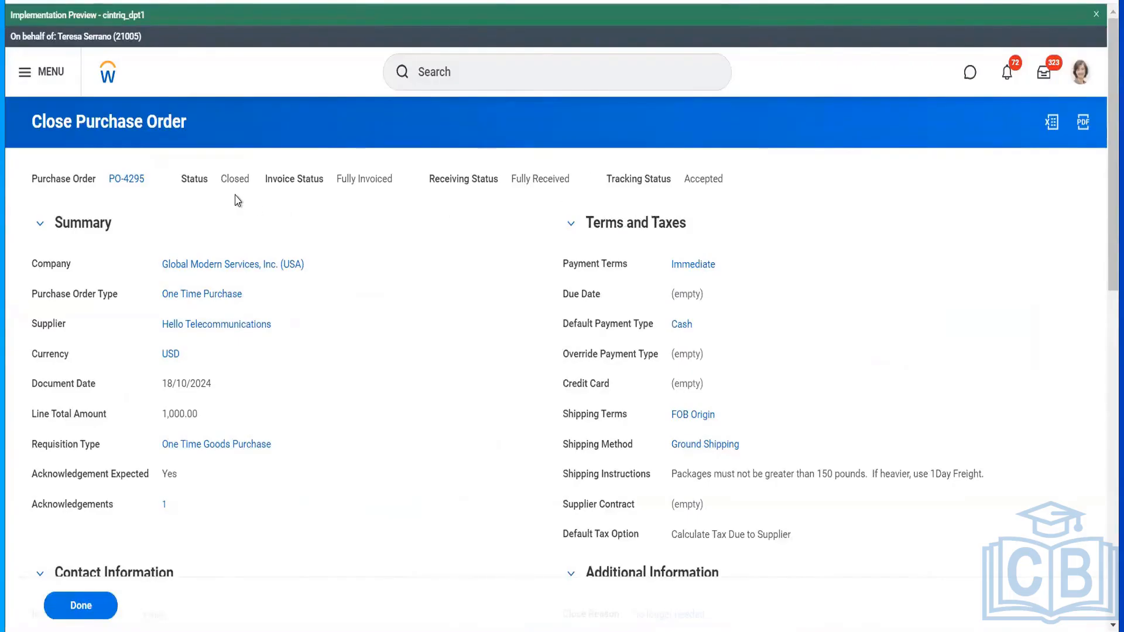
{"action": "left_click", "coordinate": [155, 178]}
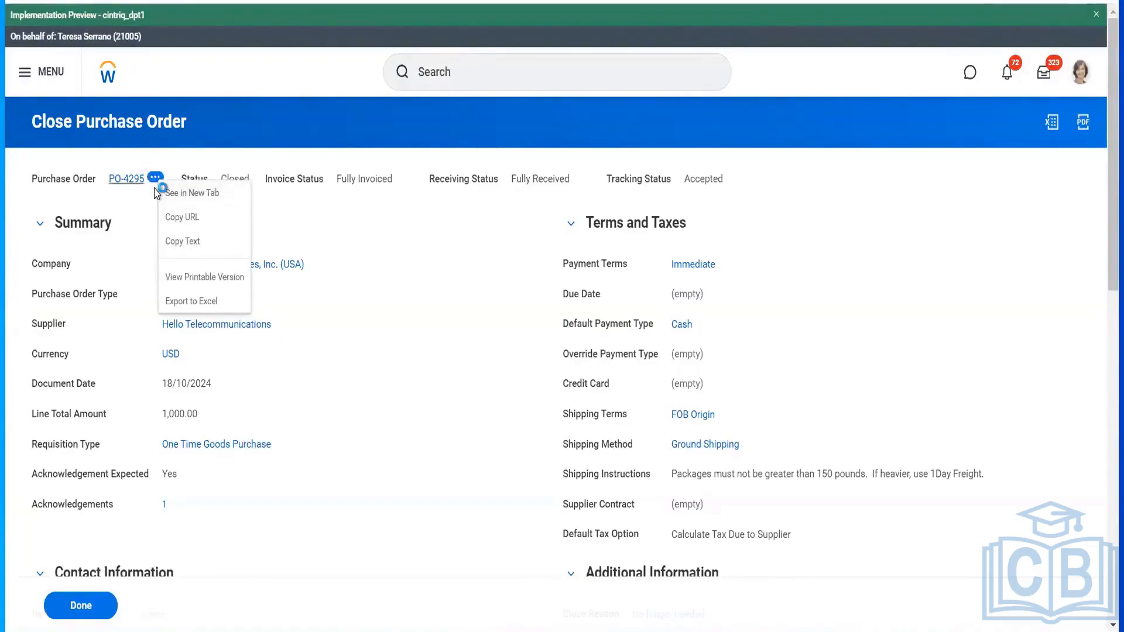
{"action": "left_click", "coordinate": [158, 193]}
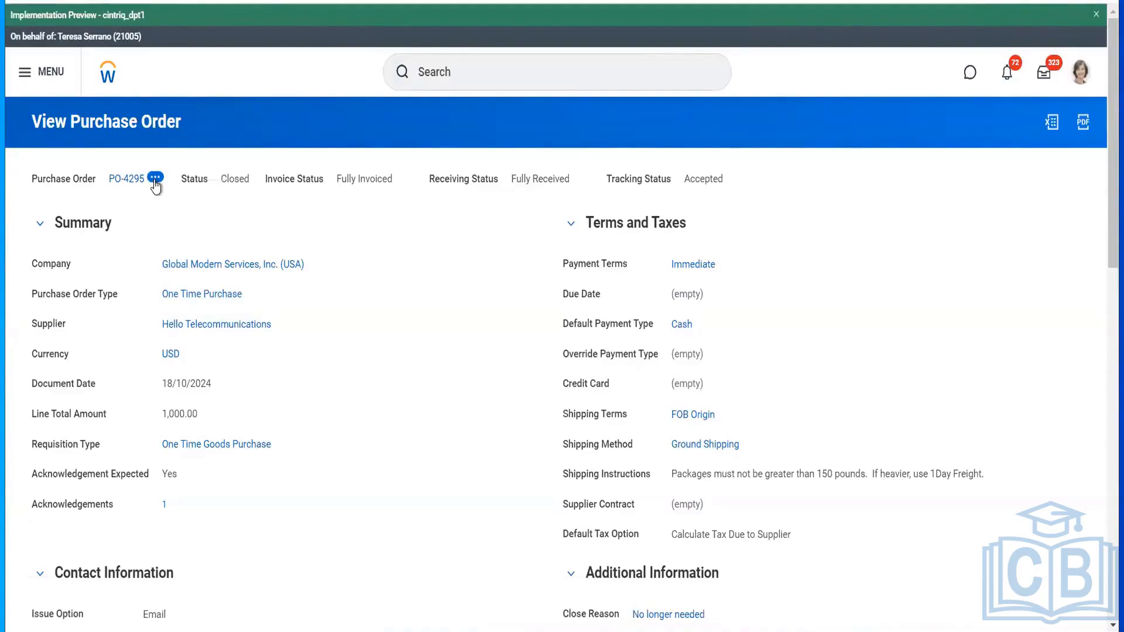
- View PO-4295's accounting via Accounting > View Accounting, down to its 1,000.00 journal lines
{"action": "left_click", "coordinate": [155, 178]}
{"action": "mouse_move", "coordinate": [253, 238]}
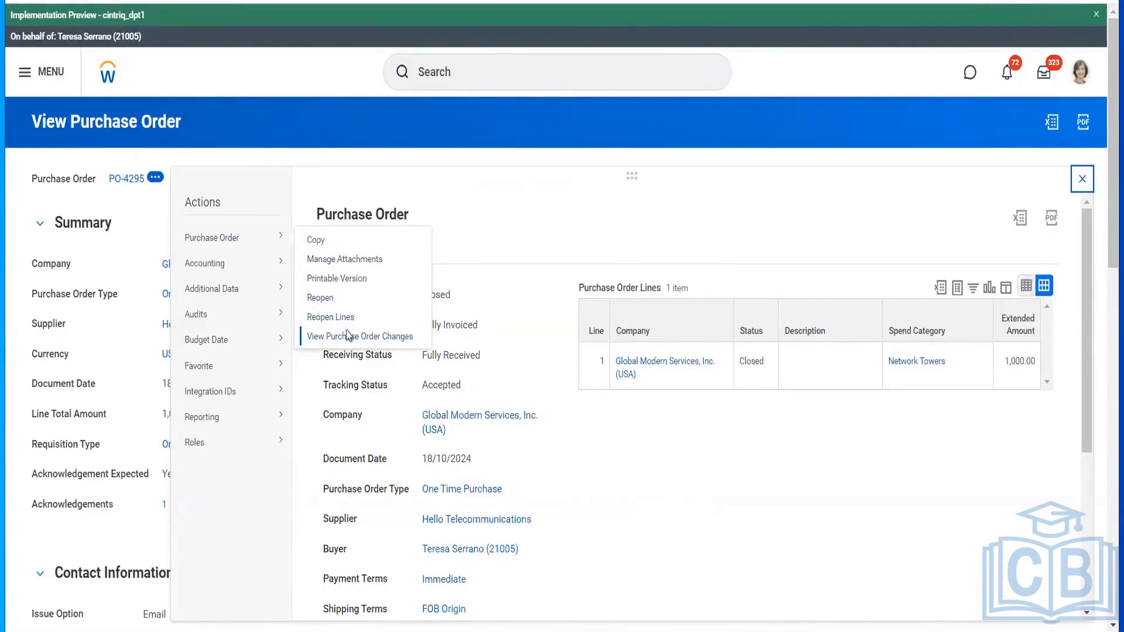
{"action": "mouse_move", "coordinate": [228, 269]}
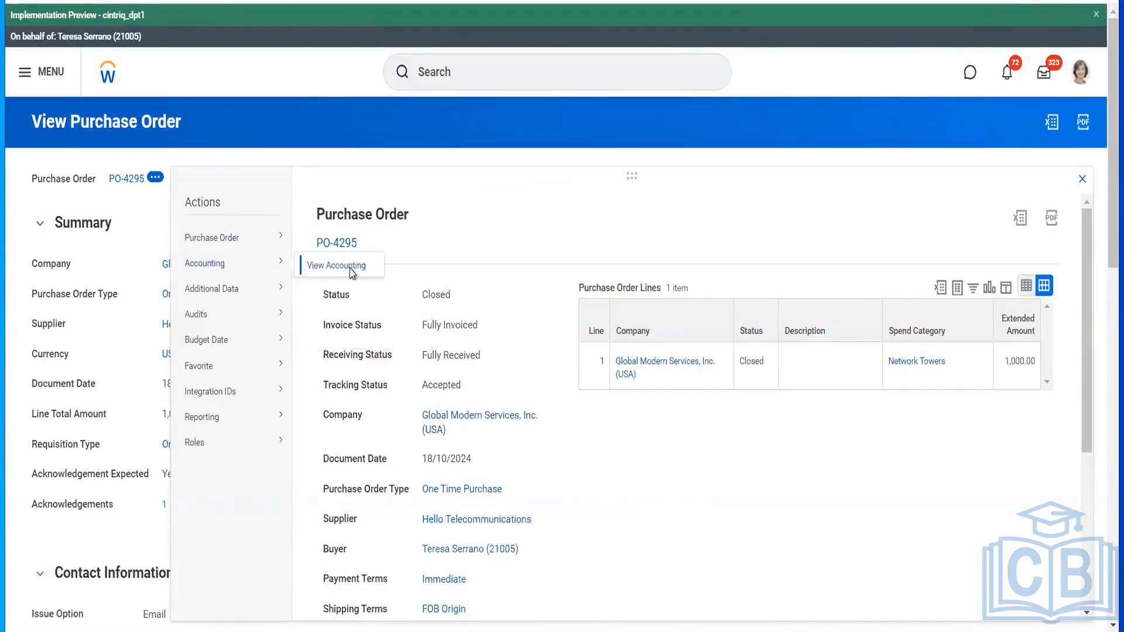
{"action": "left_click", "coordinate": [350, 268]}
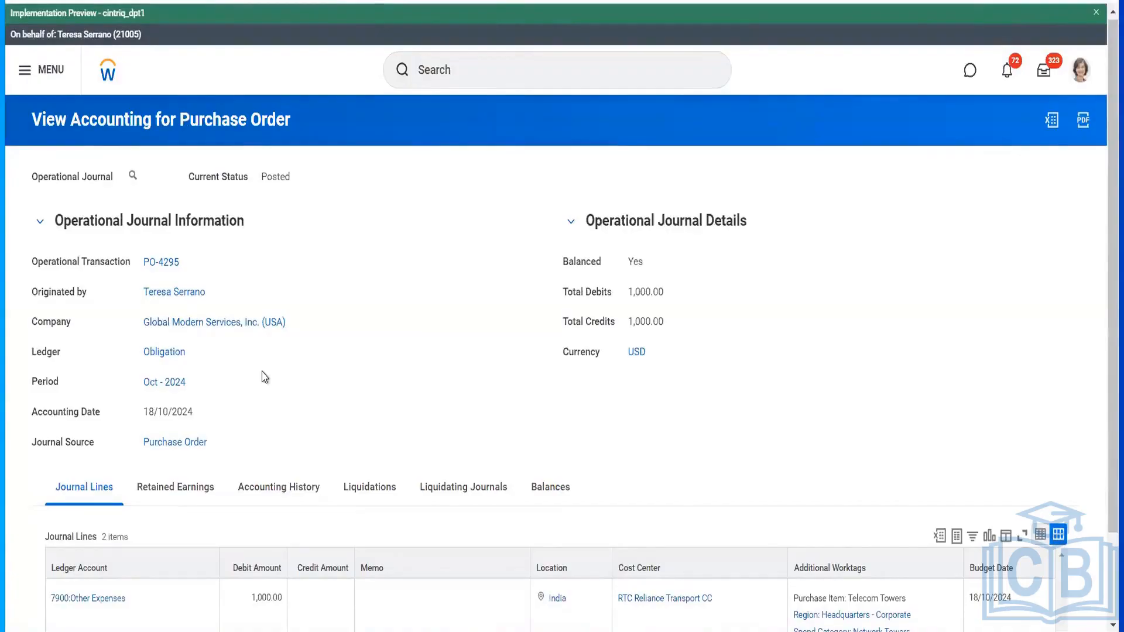
{"action": "scroll", "coordinate": [264, 376], "scroll_direction": "down", "scroll_amount": 2}
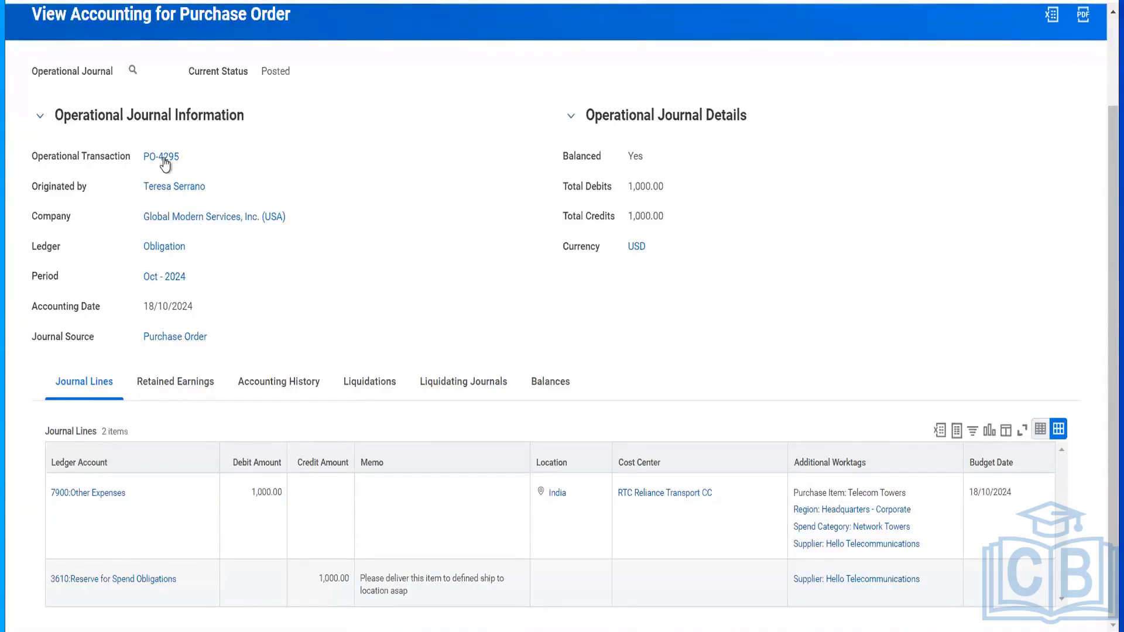
- Return to PO-4295's View Purchase Order page and focus the search bar
{"action": "mouse_move", "coordinate": [165, 162]}
{"action": "left_click", "coordinate": [165, 158]}
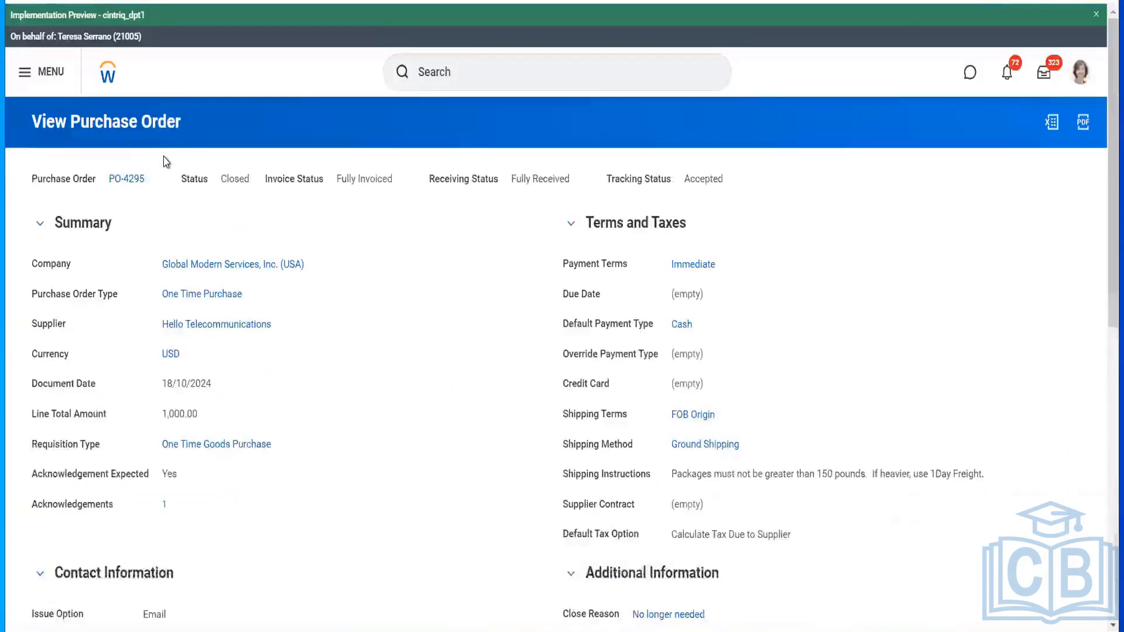
{"action": "mouse_move", "coordinate": [263, 329]}
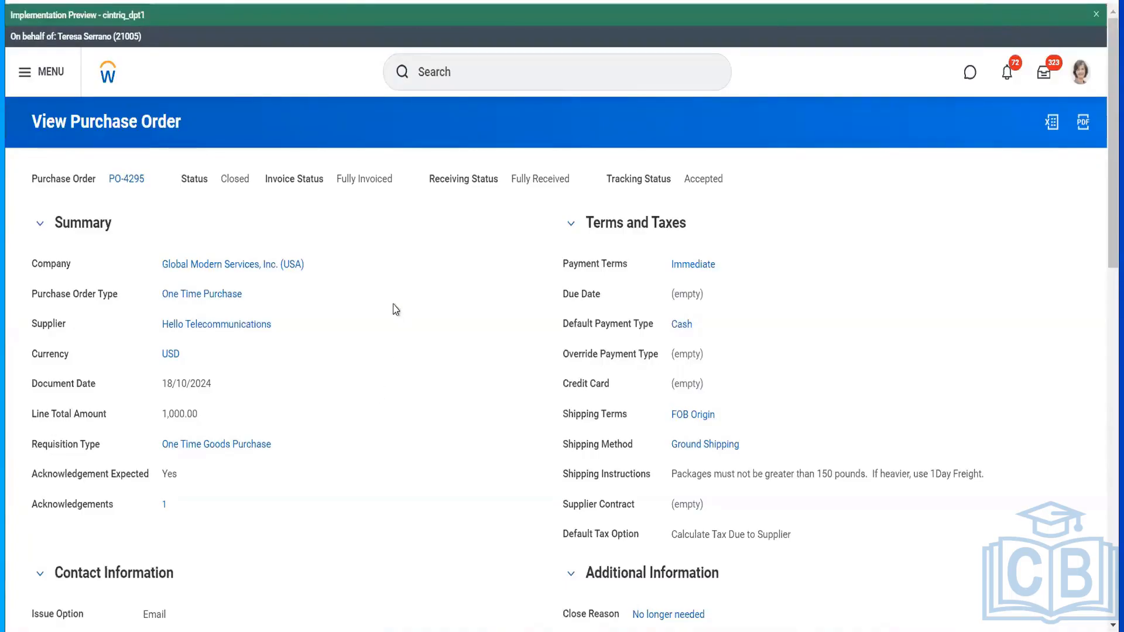
{"action": "left_click", "coordinate": [455, 81]}
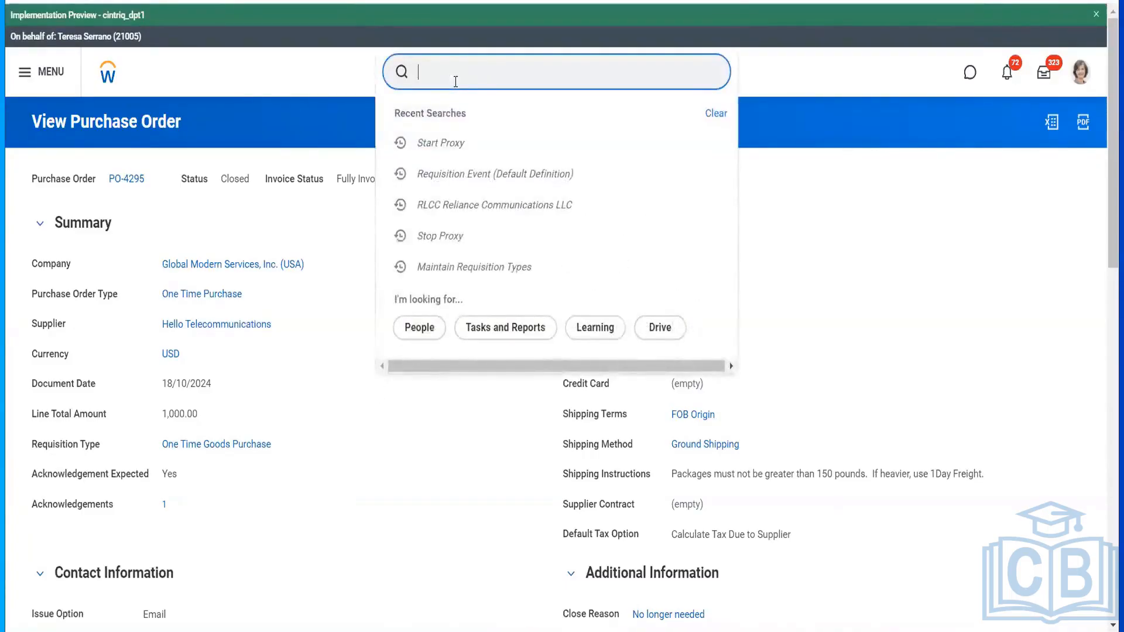
- Run the Stop Proxy task and confirm, returning to the user's own home page
{"action": "type", "text": "stop p"}
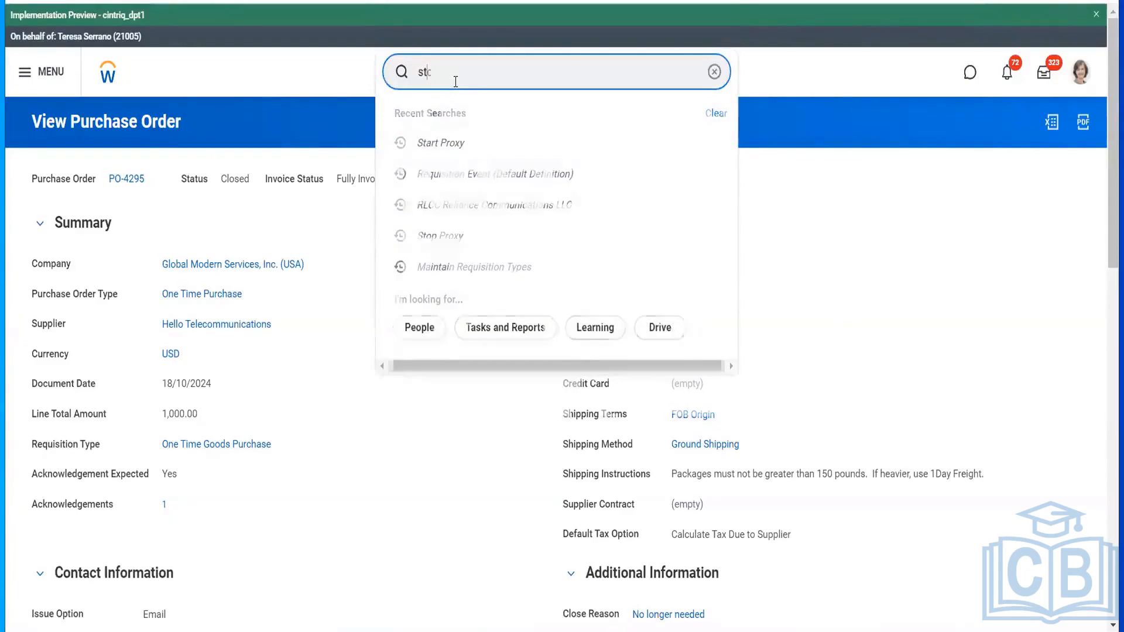
{"action": "type", "text": "roxy"}
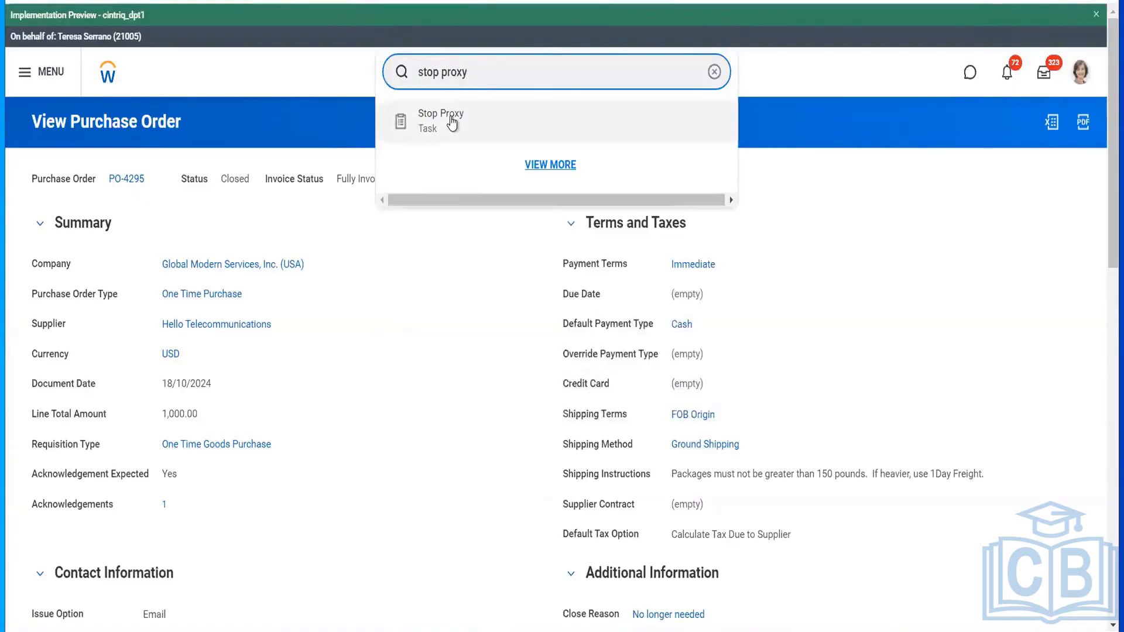
{"action": "left_click", "coordinate": [452, 121]}
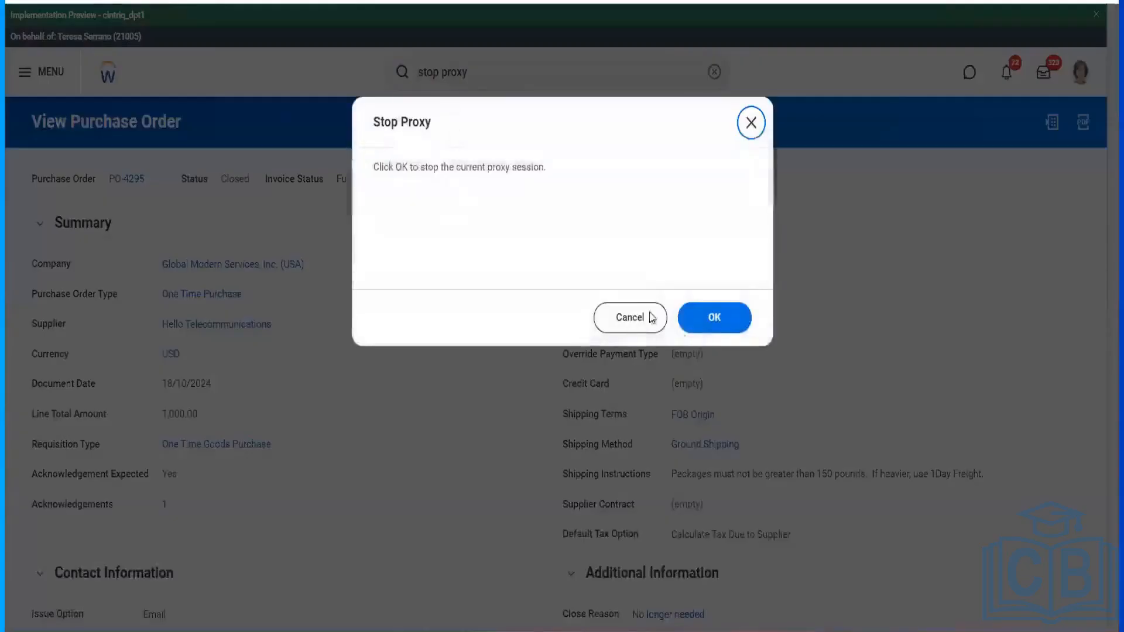
{"action": "left_click", "coordinate": [715, 331]}
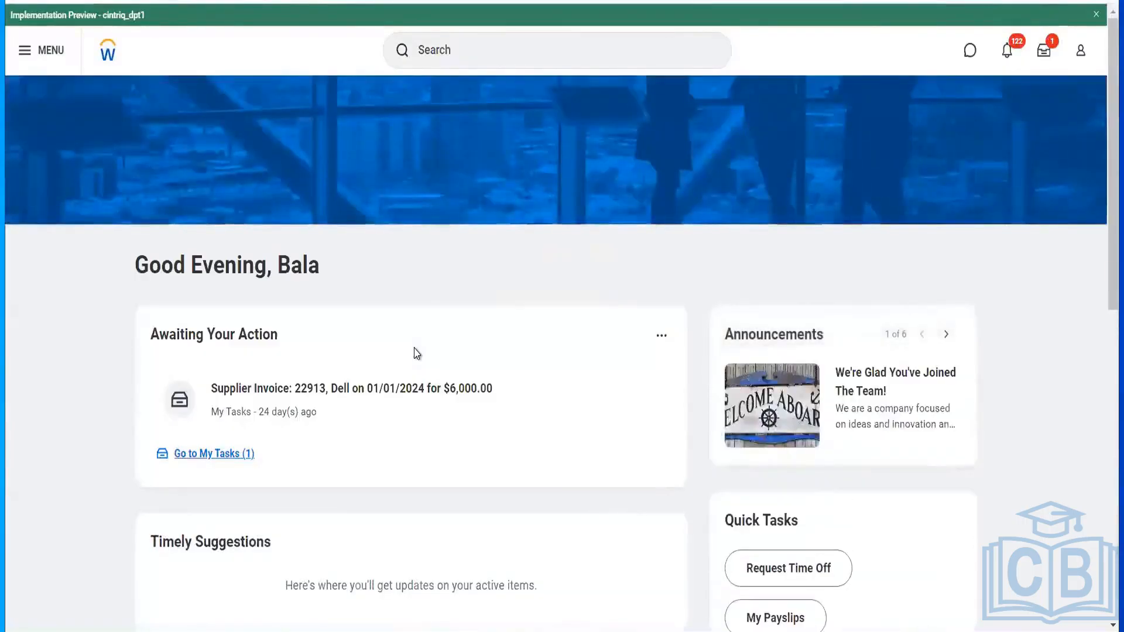
- Open the Hello Telecommunications supplier and view its Contact Information and Supplier Contacts sub-tabs
{"action": "left_click", "coordinate": [472, 61]}
{"action": "type", "text": "su"}
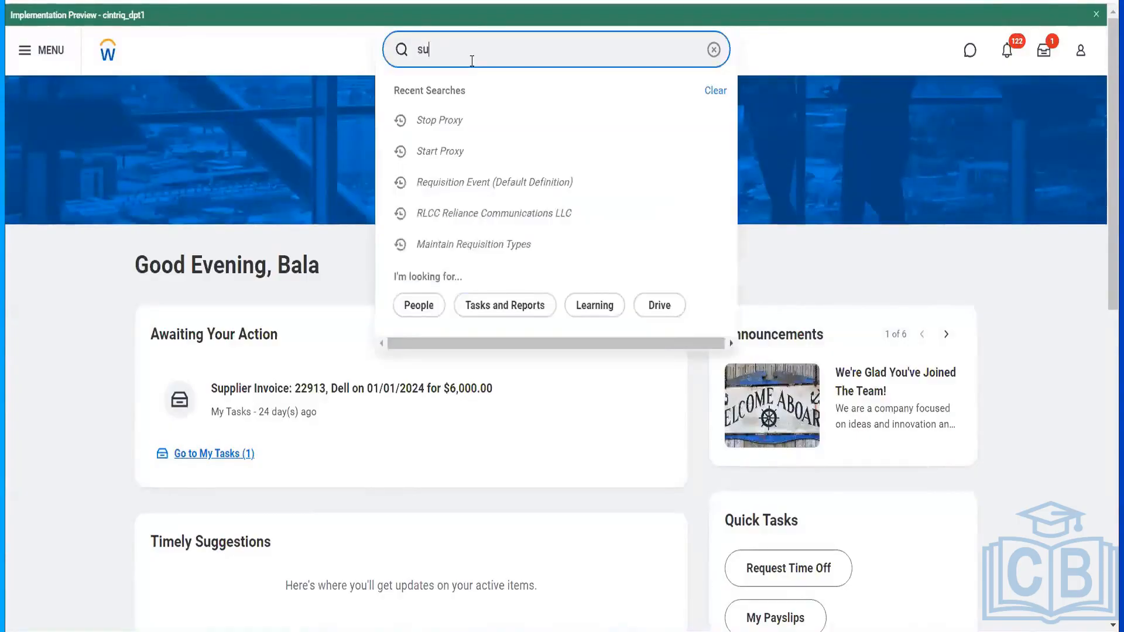
{"action": "type", "text": "pplier:"}
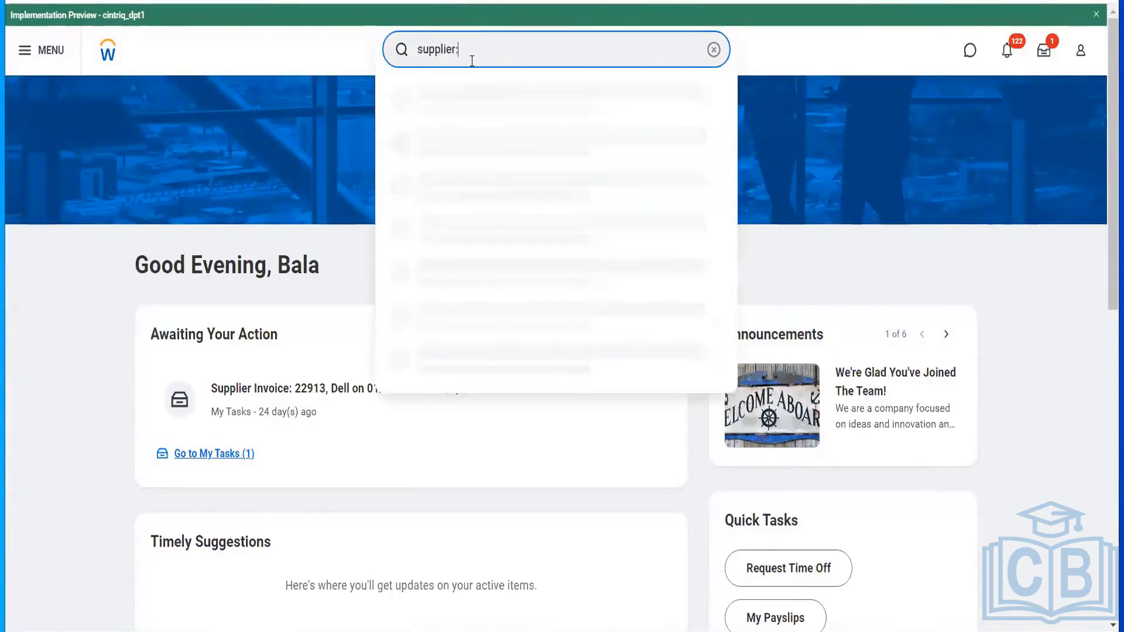
{"action": "type", "text": " hello"}
{"action": "left_click", "coordinate": [473, 100]}
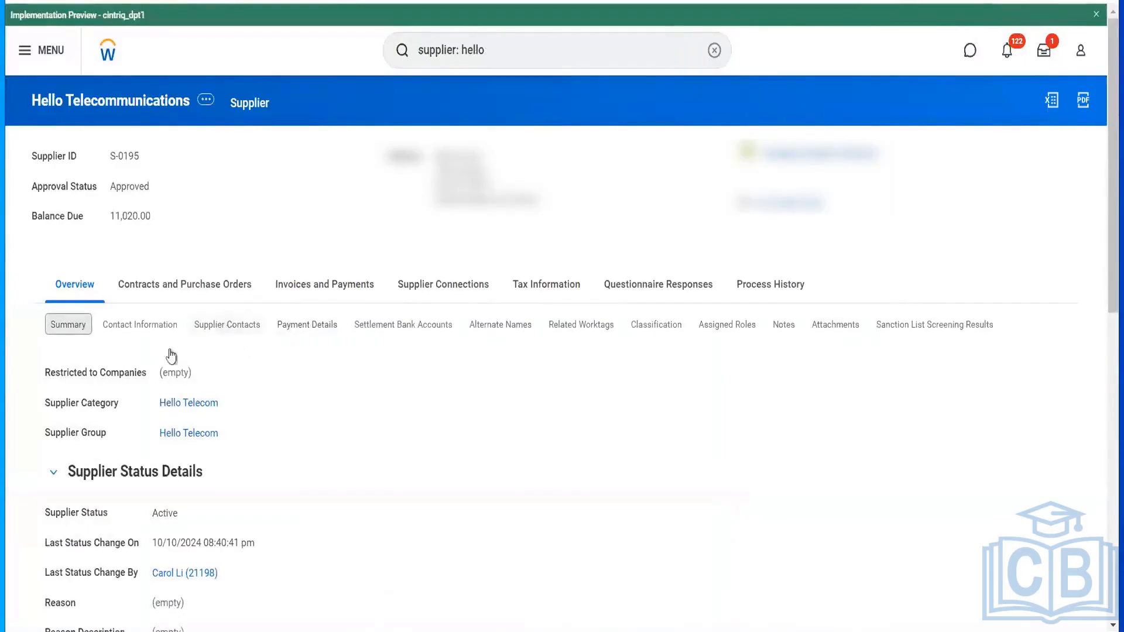
{"action": "left_click", "coordinate": [109, 327]}
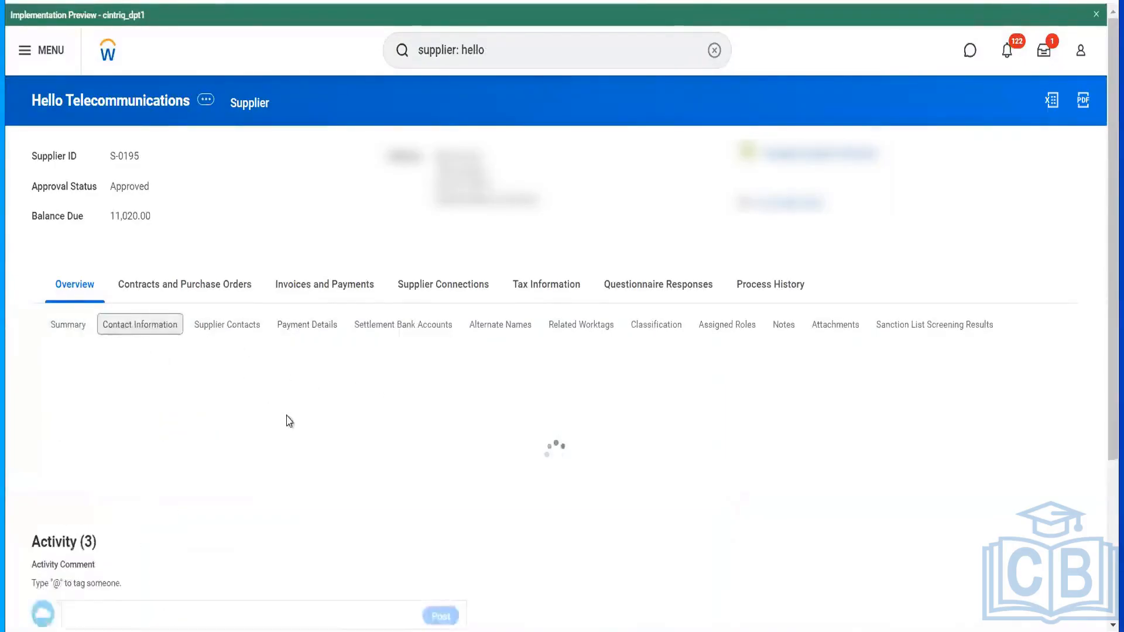
{"action": "double_click", "coordinate": [226, 309]}
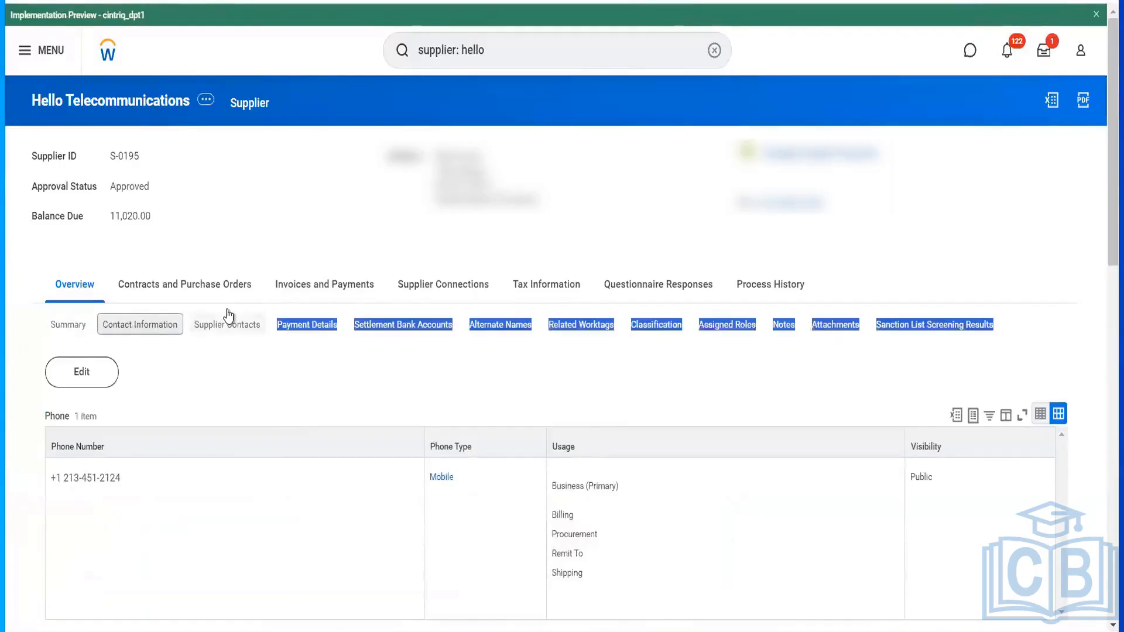
{"action": "left_click", "coordinate": [226, 326]}
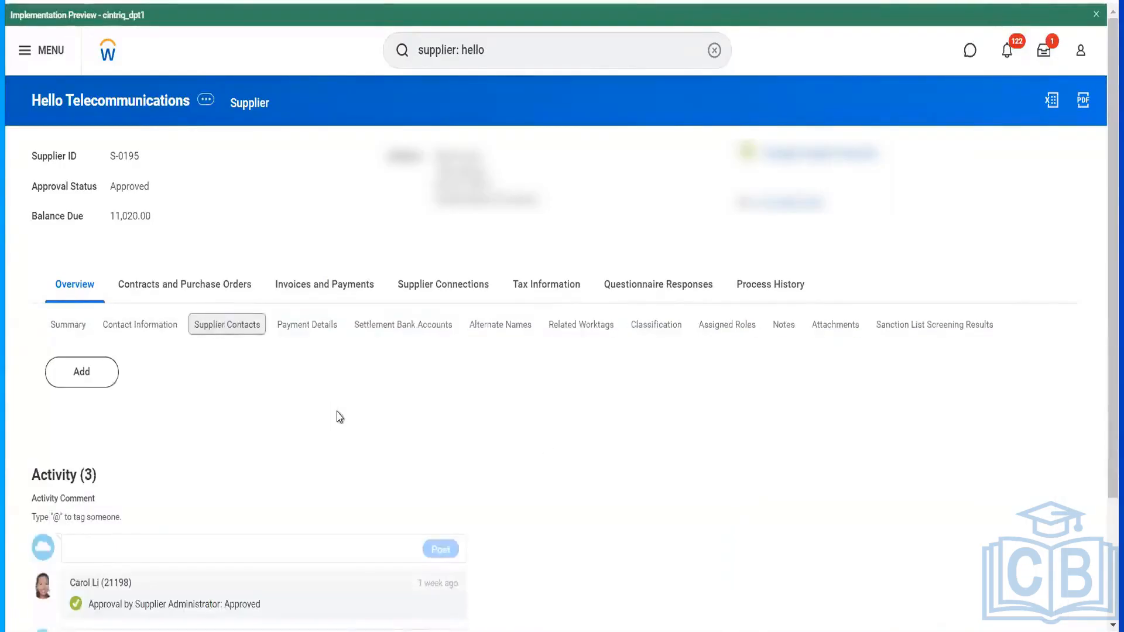
- Start a new supplier contact with prefix Mr. and the contact's first and last names
{"action": "left_click", "coordinate": [107, 384]}
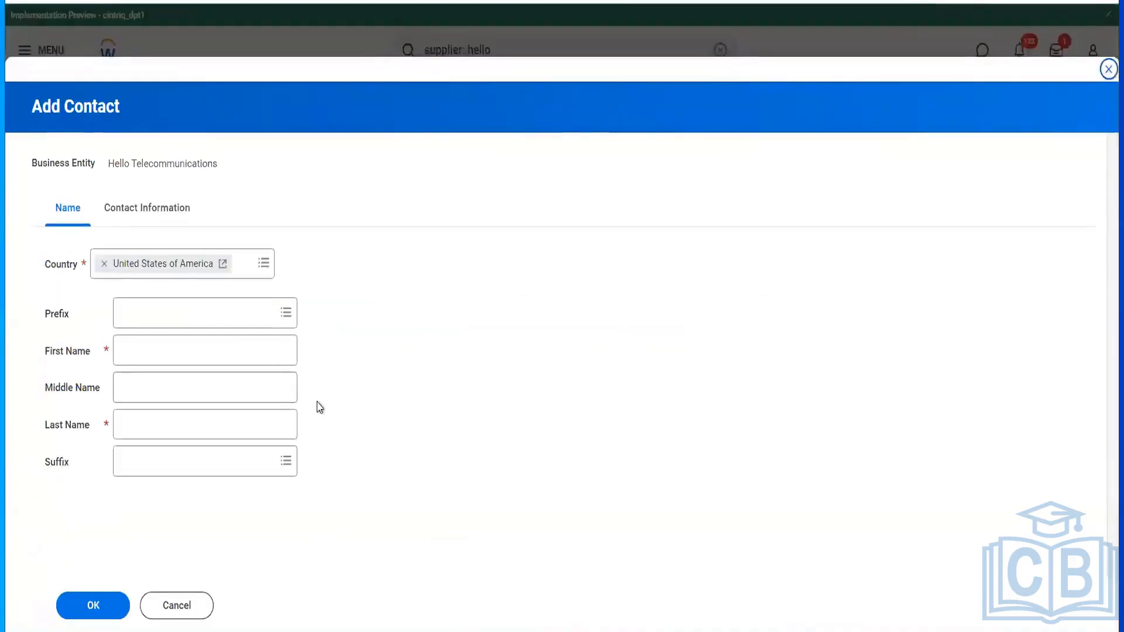
{"action": "left_click", "coordinate": [176, 343]}
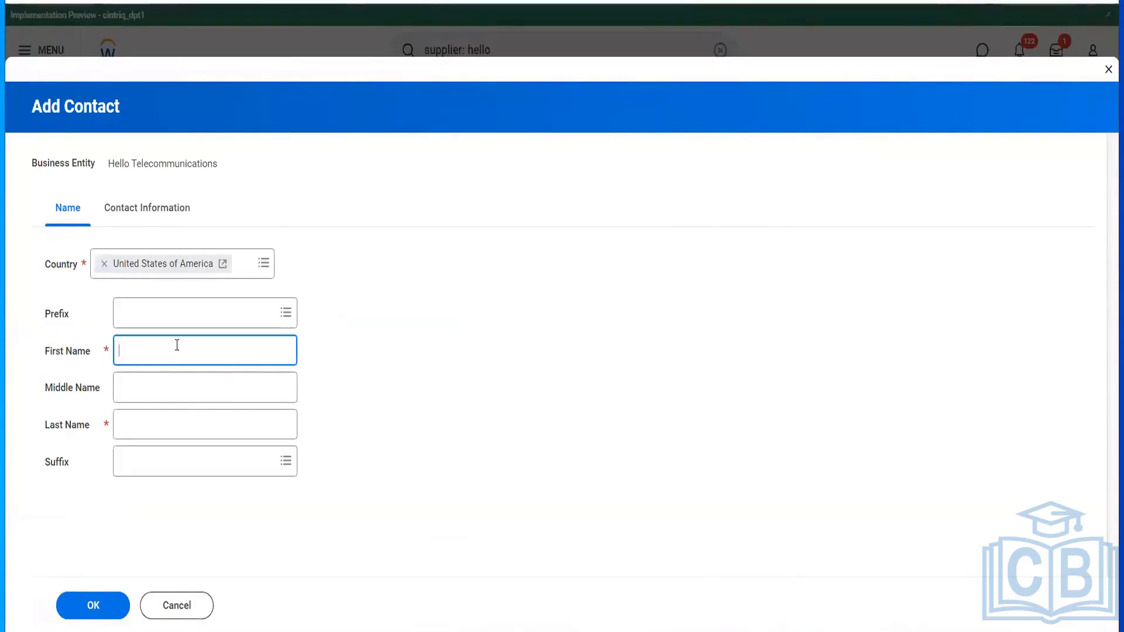
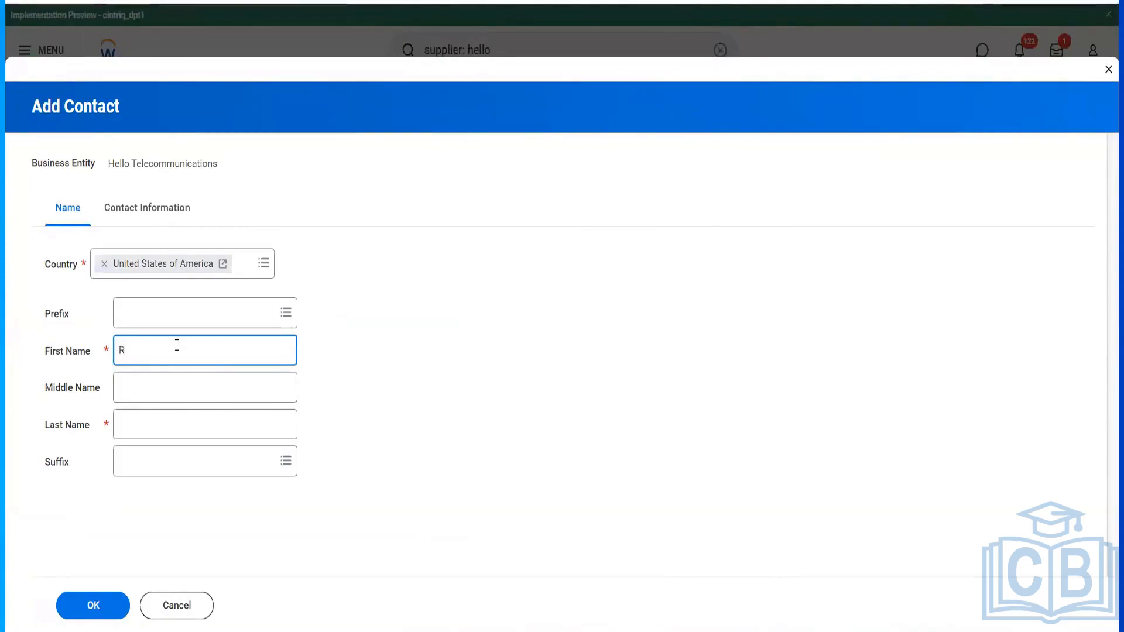
{"action": "key", "text": "Tab"}
{"action": "key", "text": "Tab"}
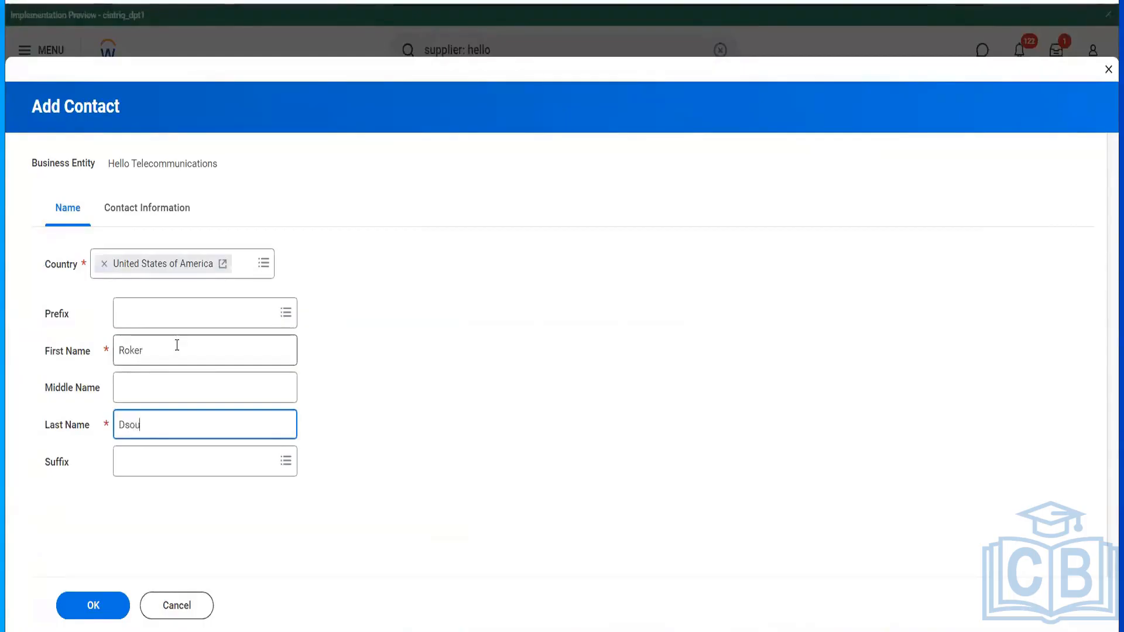
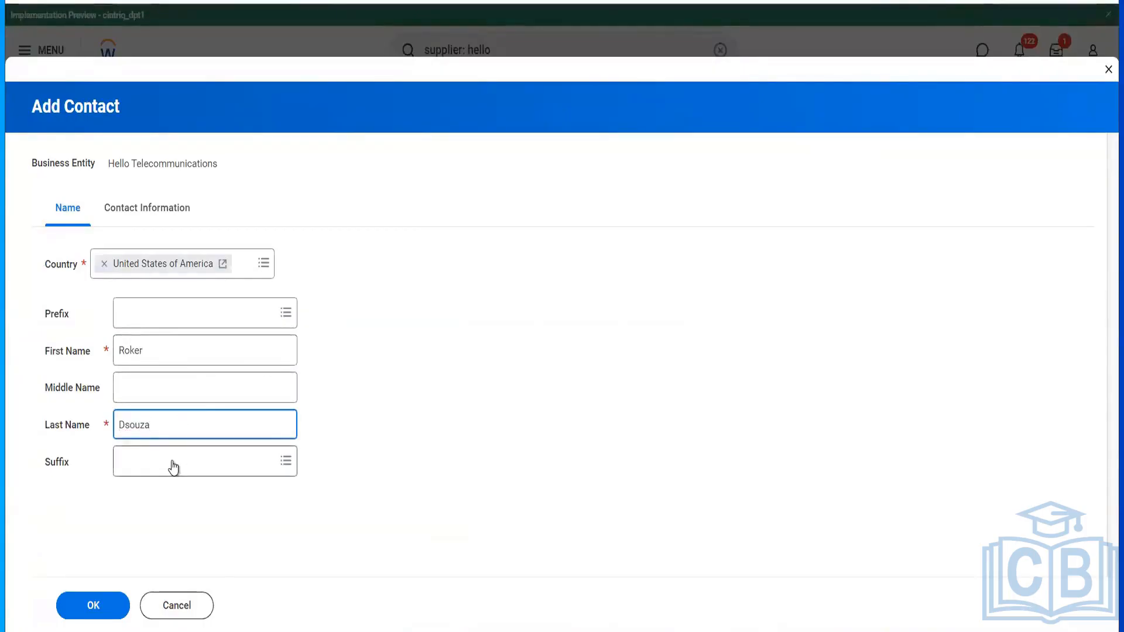
{"action": "left_click", "coordinate": [218, 458]}
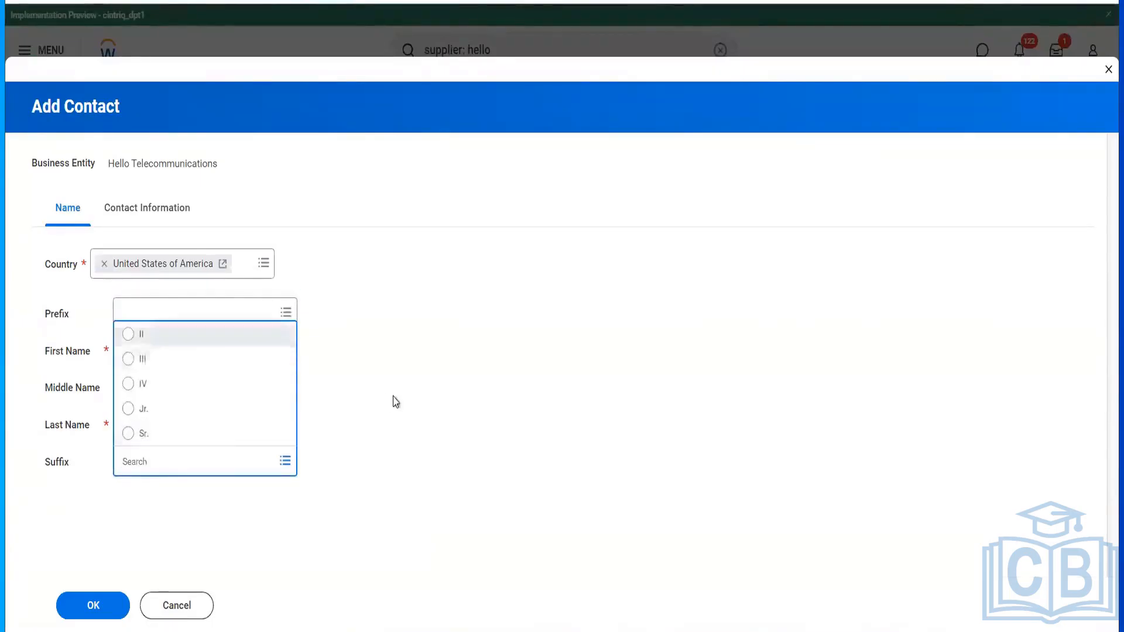
{"action": "left_click", "coordinate": [135, 319]}
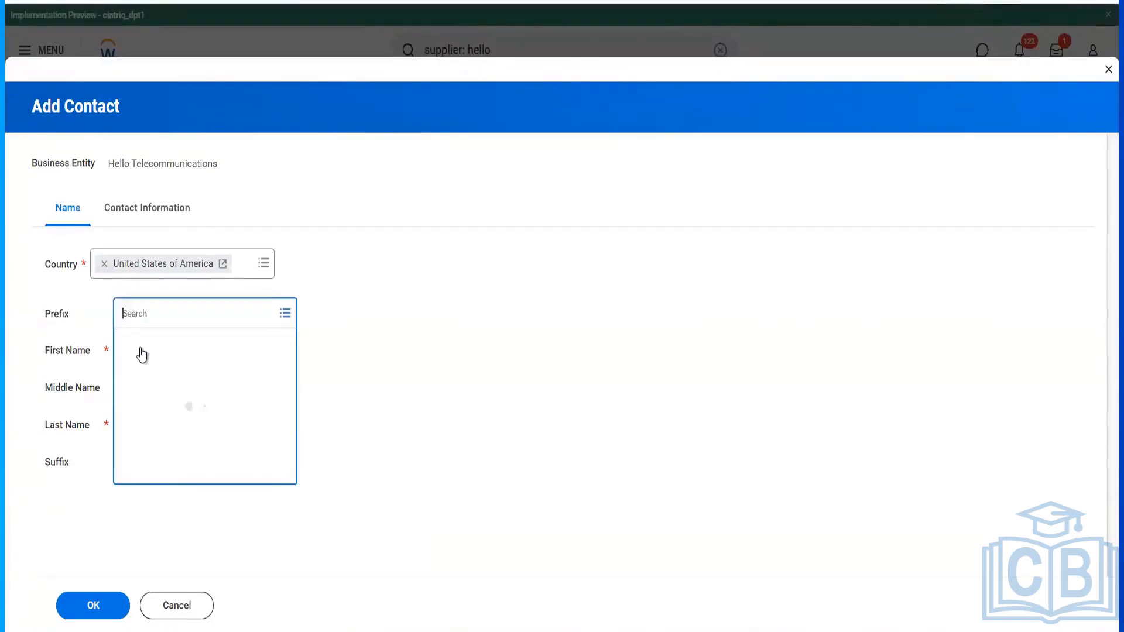
{"action": "left_click", "coordinate": [143, 391]}
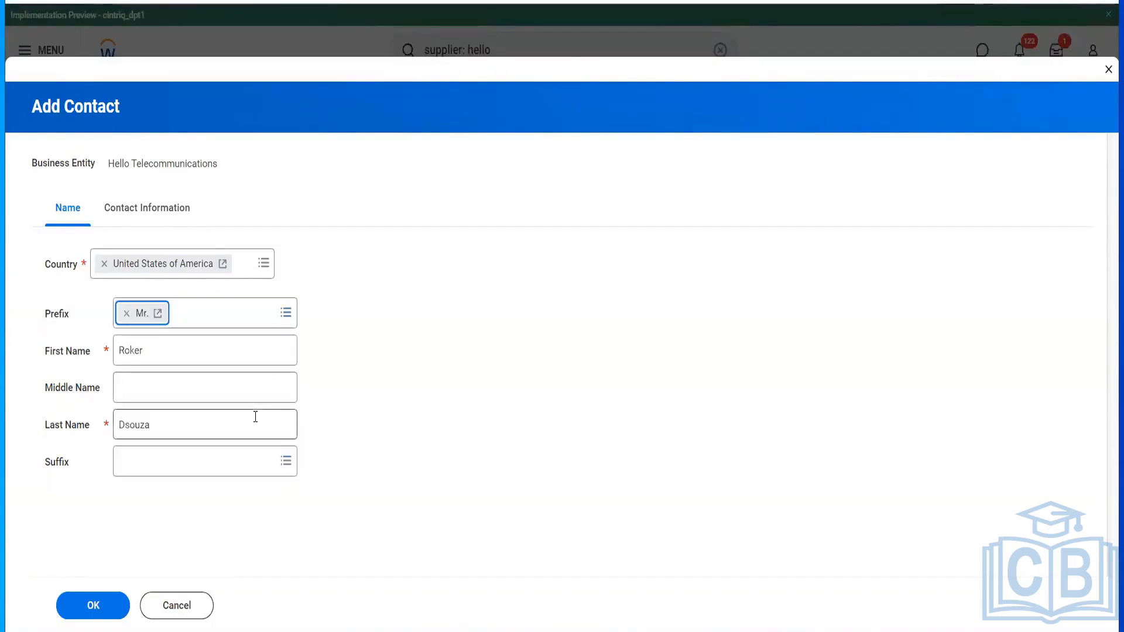
{"action": "left_click", "coordinate": [180, 217]}
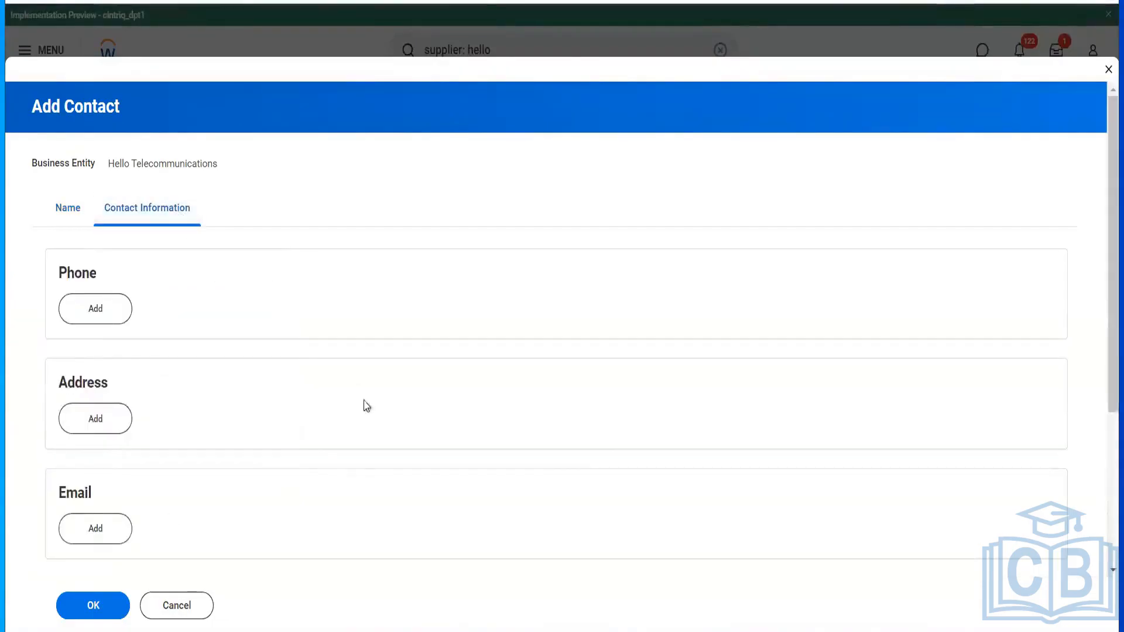
- Add the contact's email address with type Work and Home
{"action": "left_click", "coordinate": [85, 542]}
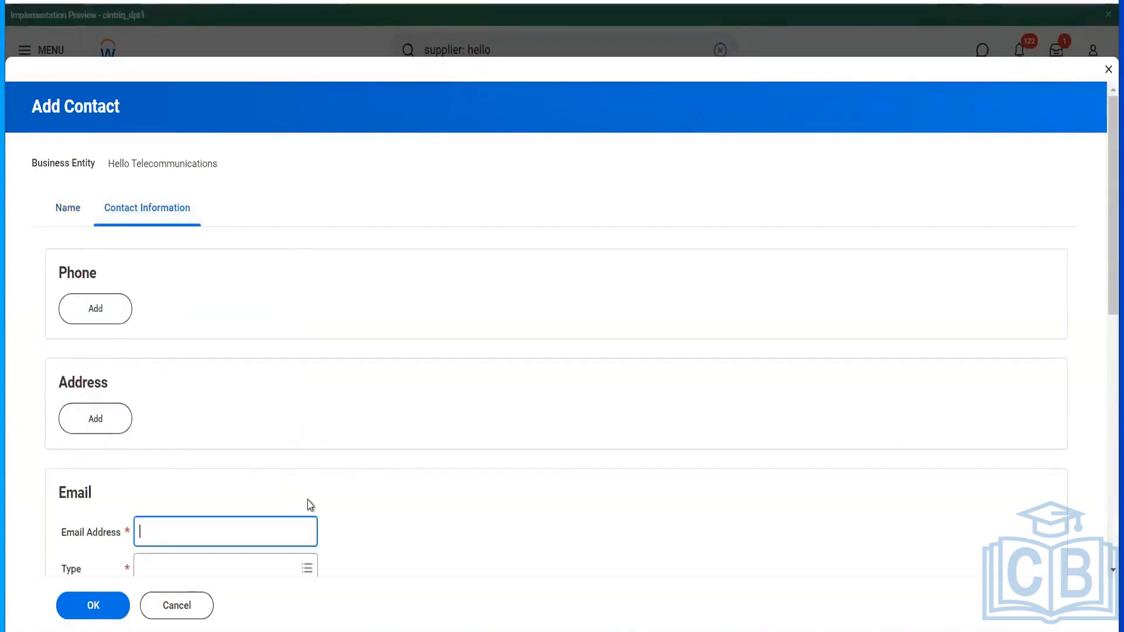
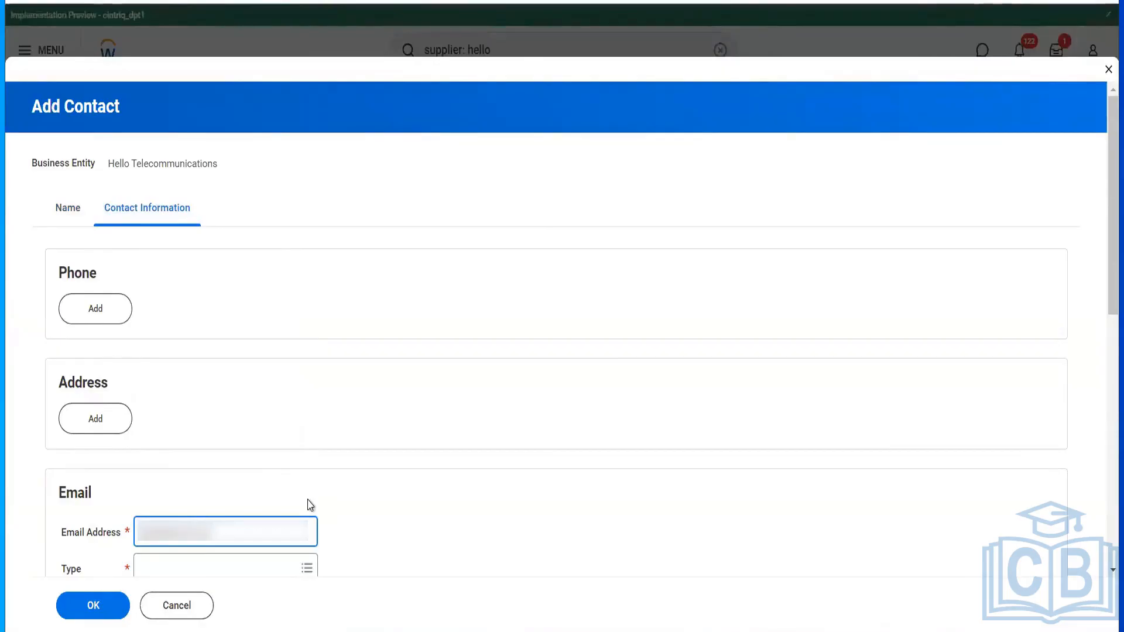
{"action": "key", "text": "Tab"}
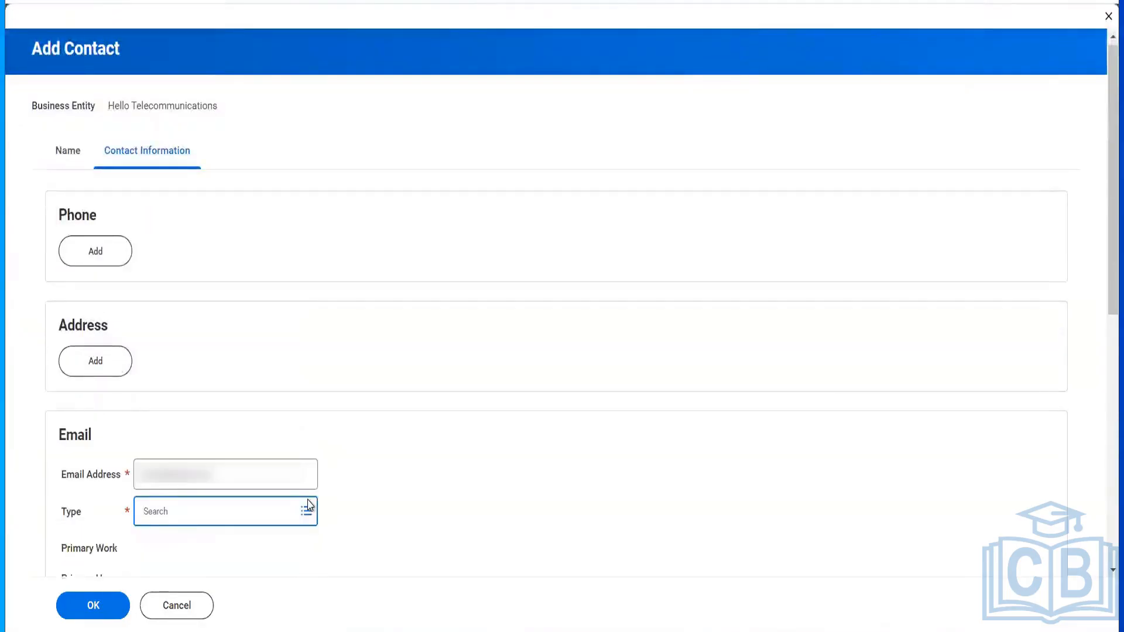
{"action": "left_click", "coordinate": [309, 504]}
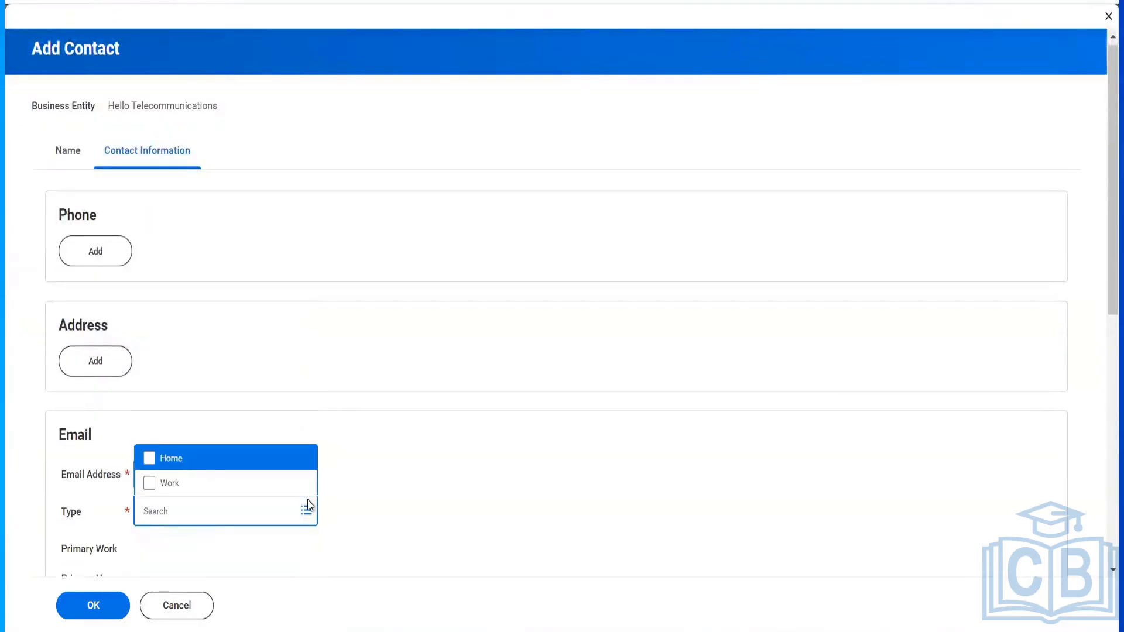
{"action": "left_click", "coordinate": [190, 482]}
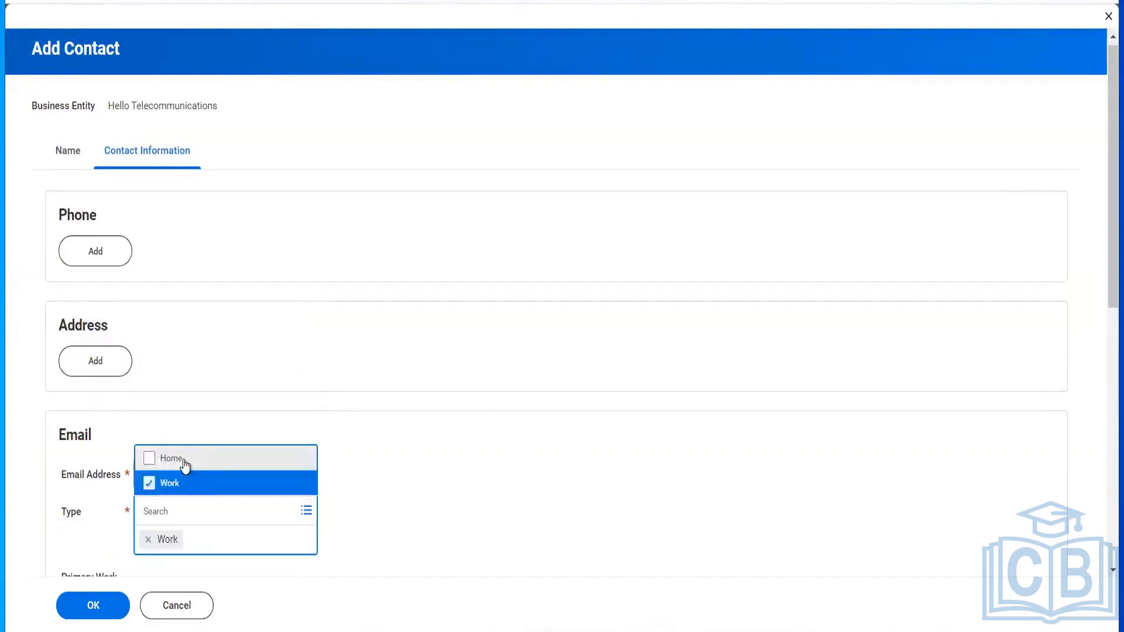
{"action": "left_click", "coordinate": [184, 463]}
- Add the supplier's existing phone number to the contact, typed Work and Home
{"action": "left_click", "coordinate": [111, 265]}
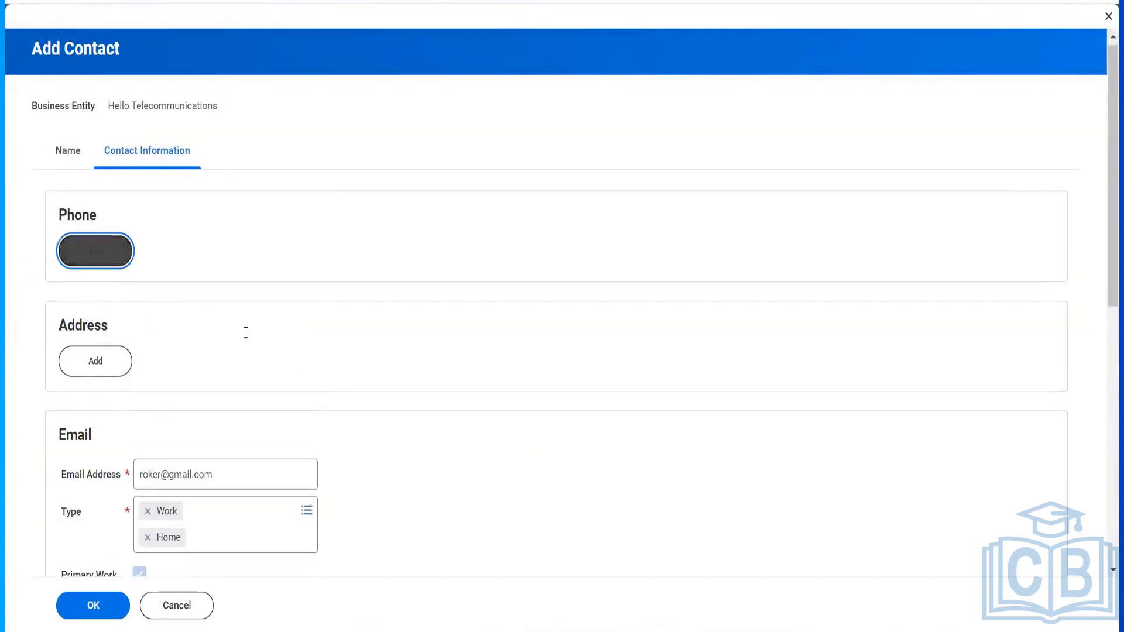
{"action": "left_click", "coordinate": [231, 246]}
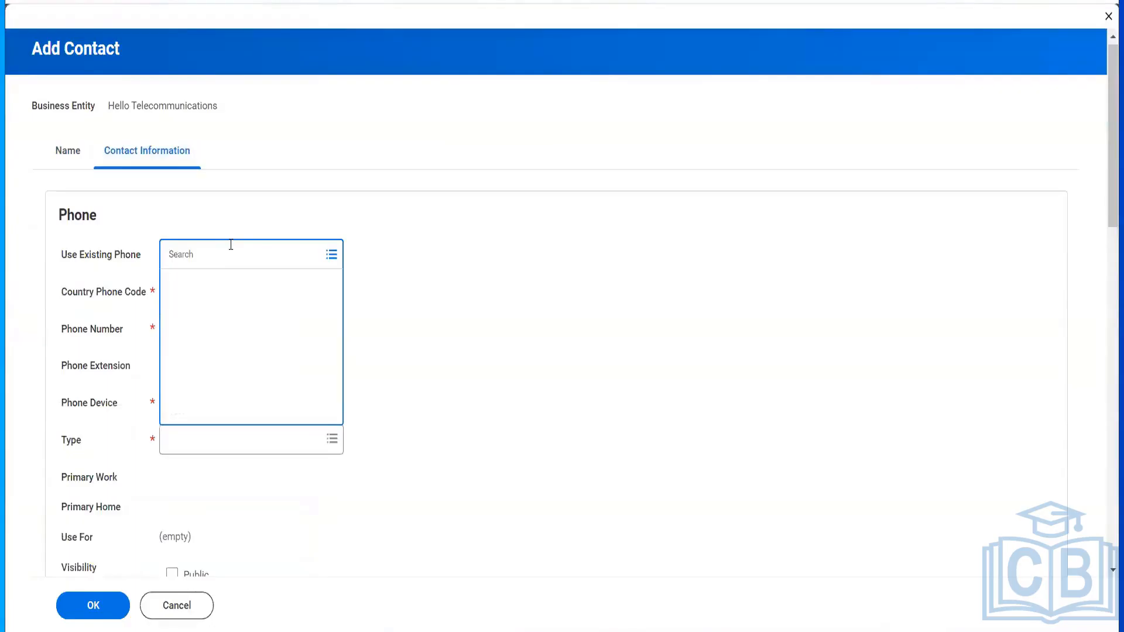
{"action": "left_click", "coordinate": [215, 284]}
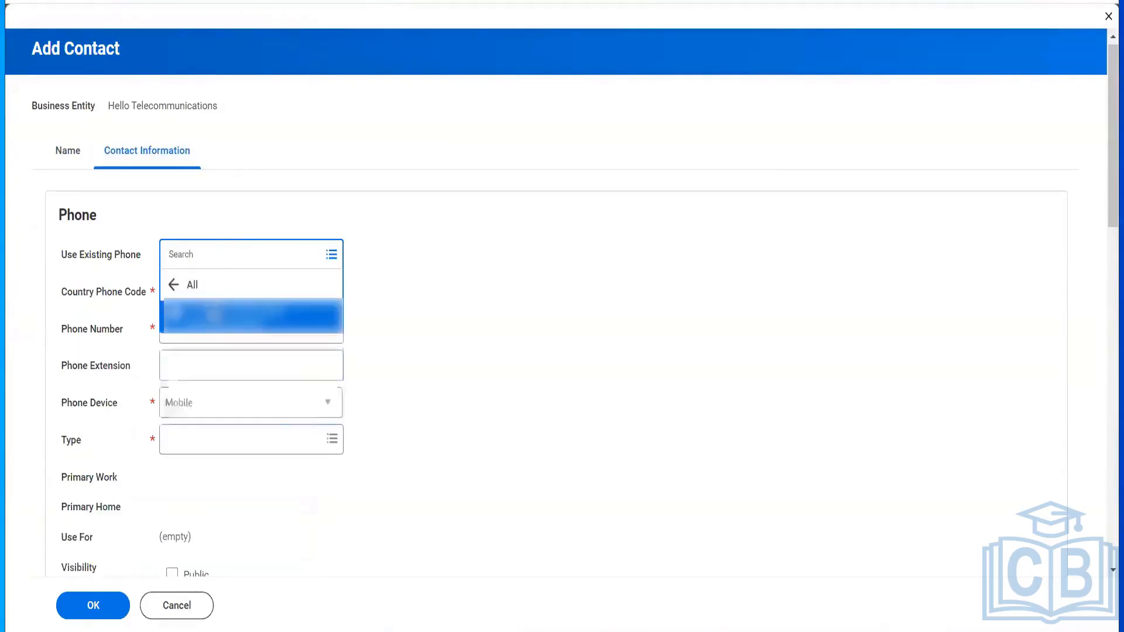
{"action": "left_click", "coordinate": [234, 316]}
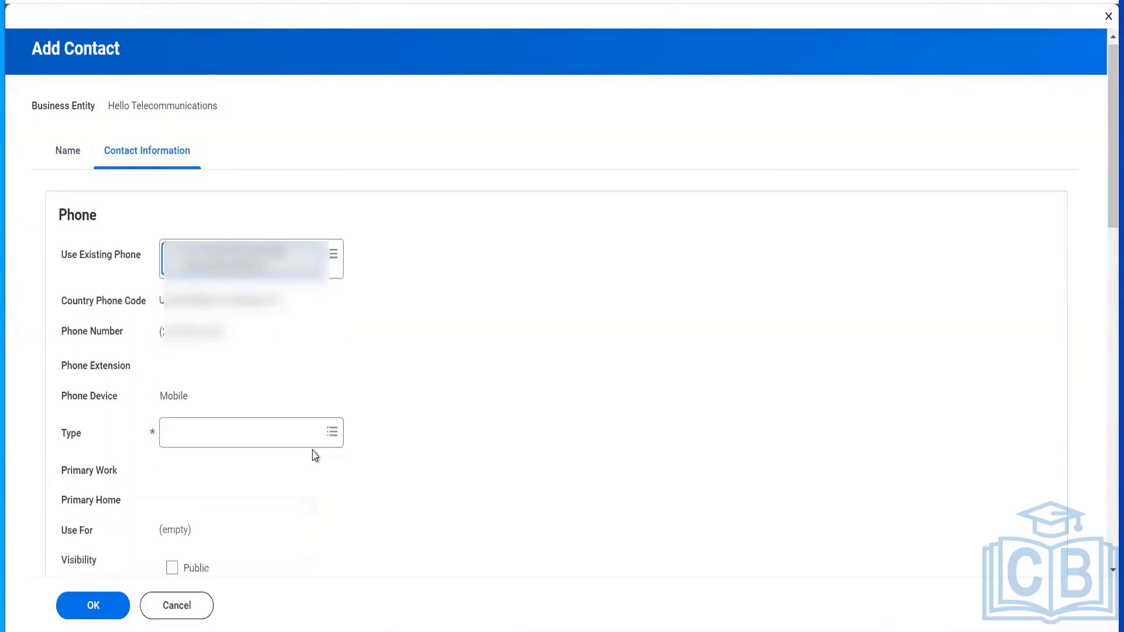
{"action": "scroll", "coordinate": [304, 433], "scroll_direction": "down", "scroll_amount": 2}
{"action": "left_click", "coordinate": [251, 333]}
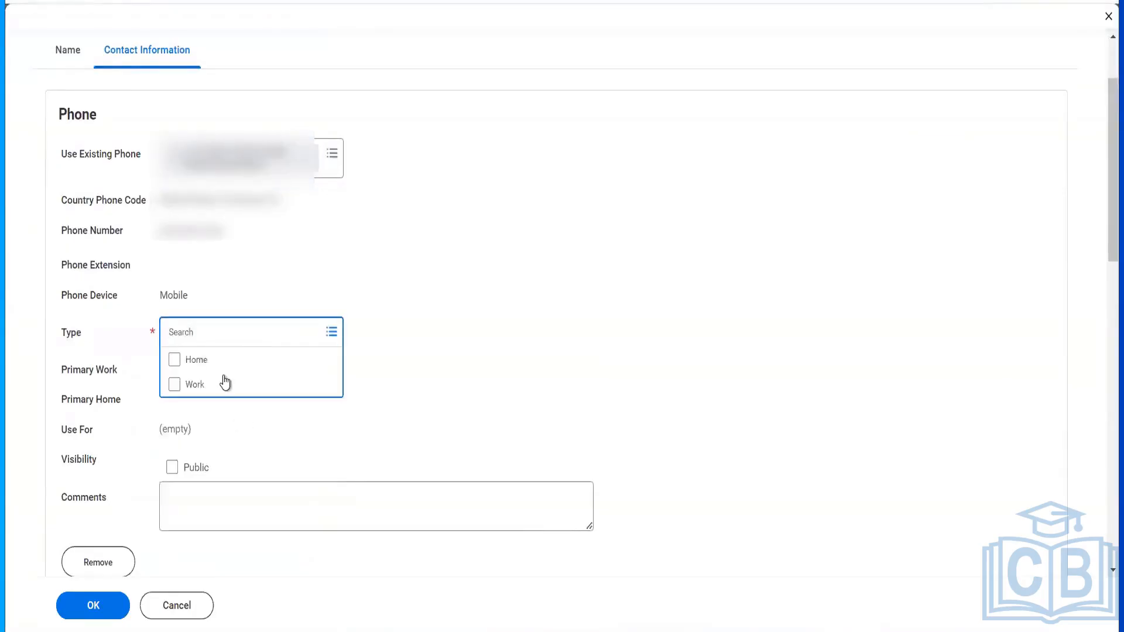
{"action": "left_click", "coordinate": [226, 382]}
{"action": "left_click", "coordinate": [195, 386]}
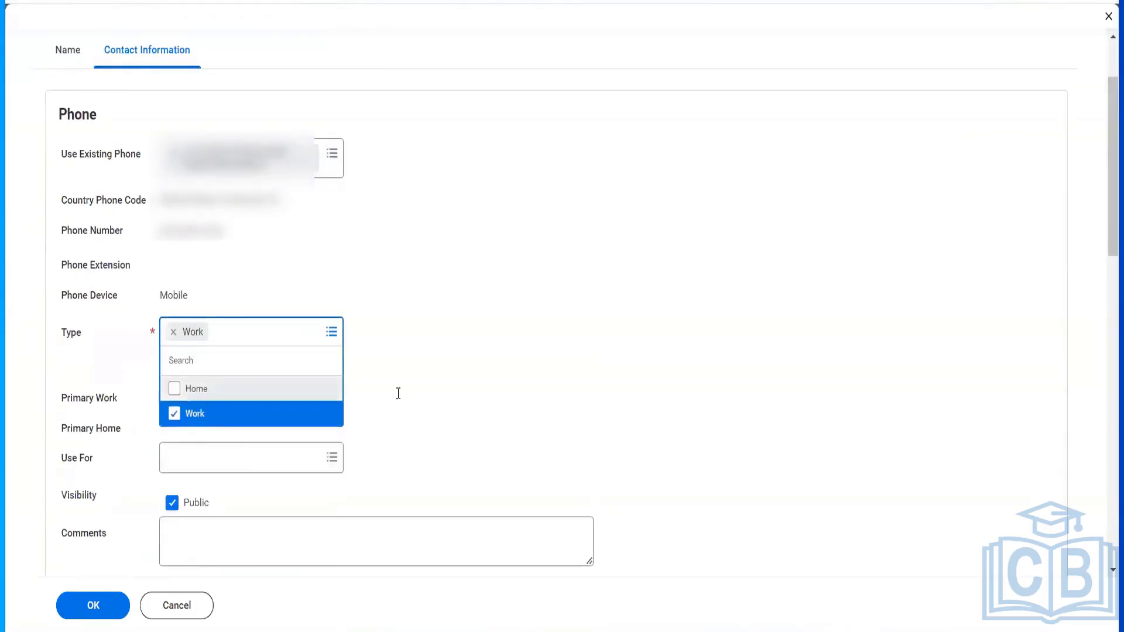
{"action": "left_click", "coordinate": [430, 399]}
- Set the phone's Use For options to Billing and Shipping
{"action": "scroll", "coordinate": [203, 314], "scroll_direction": "down", "scroll_amount": 3}
{"action": "left_click", "coordinate": [202, 307]}
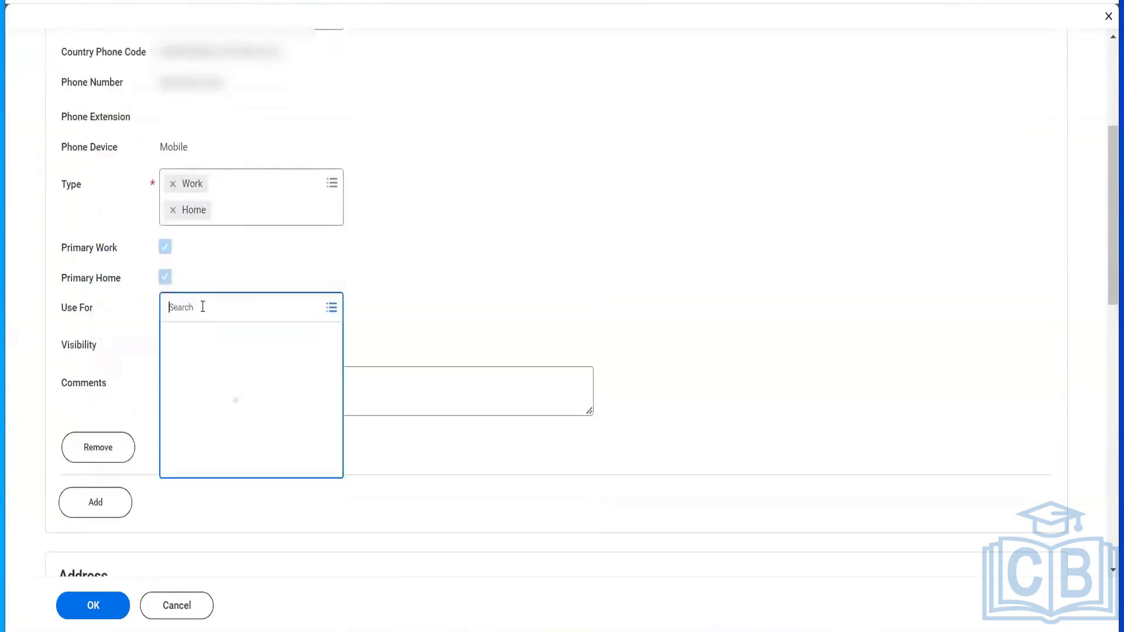
{"action": "left_click", "coordinate": [200, 334]}
{"action": "left_click", "coordinate": [196, 392]}
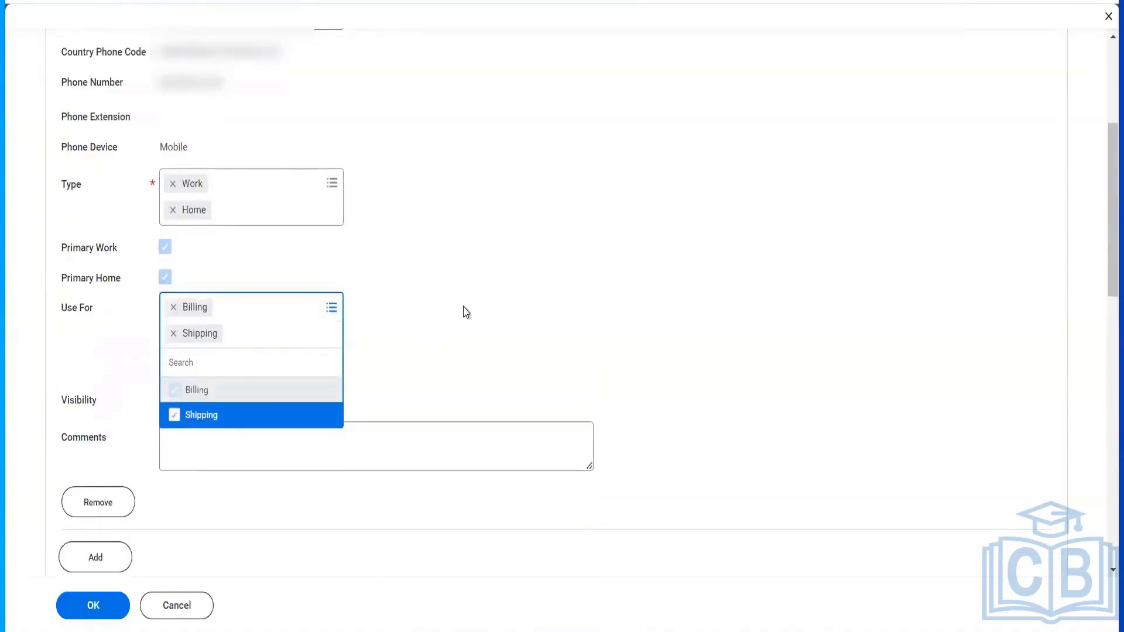
{"action": "left_click", "coordinate": [466, 312]}
{"action": "scroll", "coordinate": [466, 312], "scroll_direction": "down", "scroll_amount": 8}
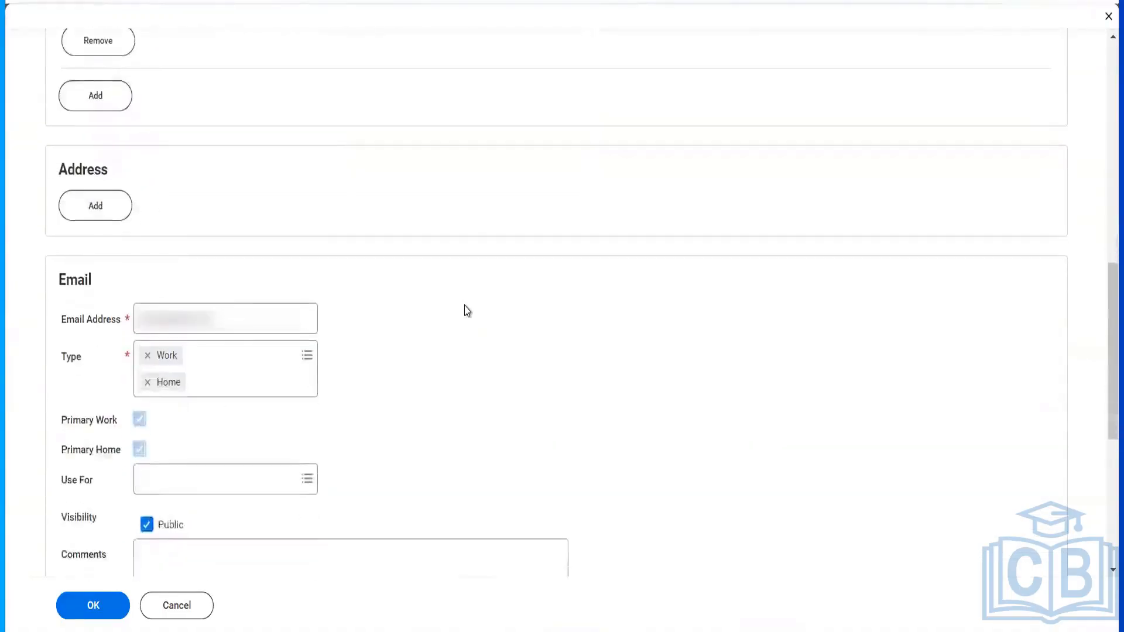
- Add the existing 52nd cross address typed Home and Work, then save the contact
{"action": "left_click", "coordinate": [112, 204]}
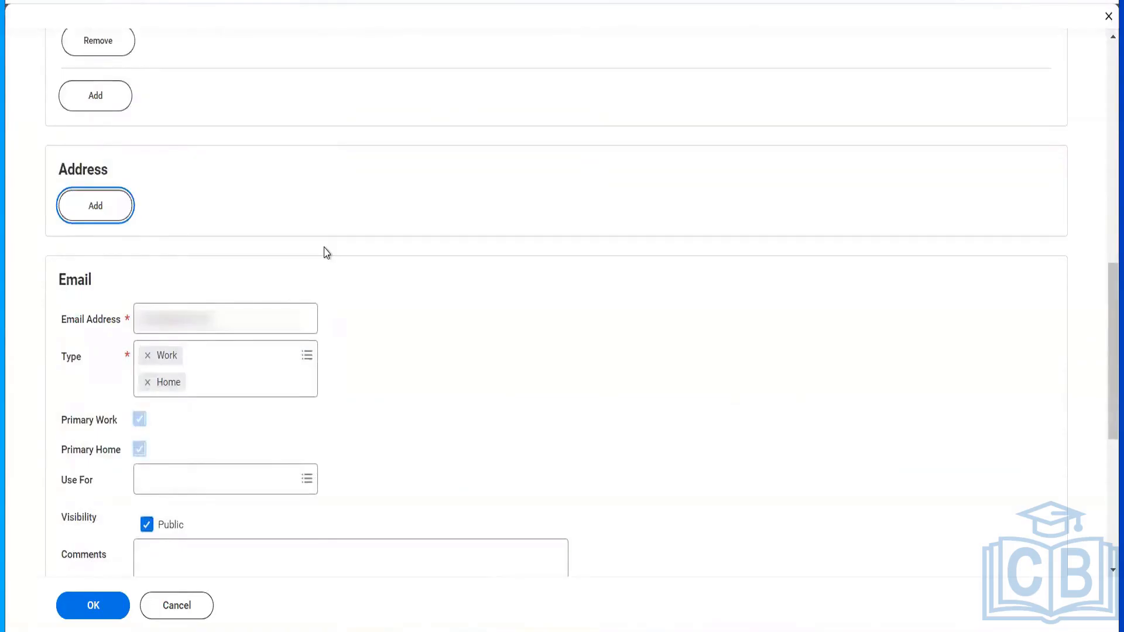
{"action": "left_click", "coordinate": [230, 209]}
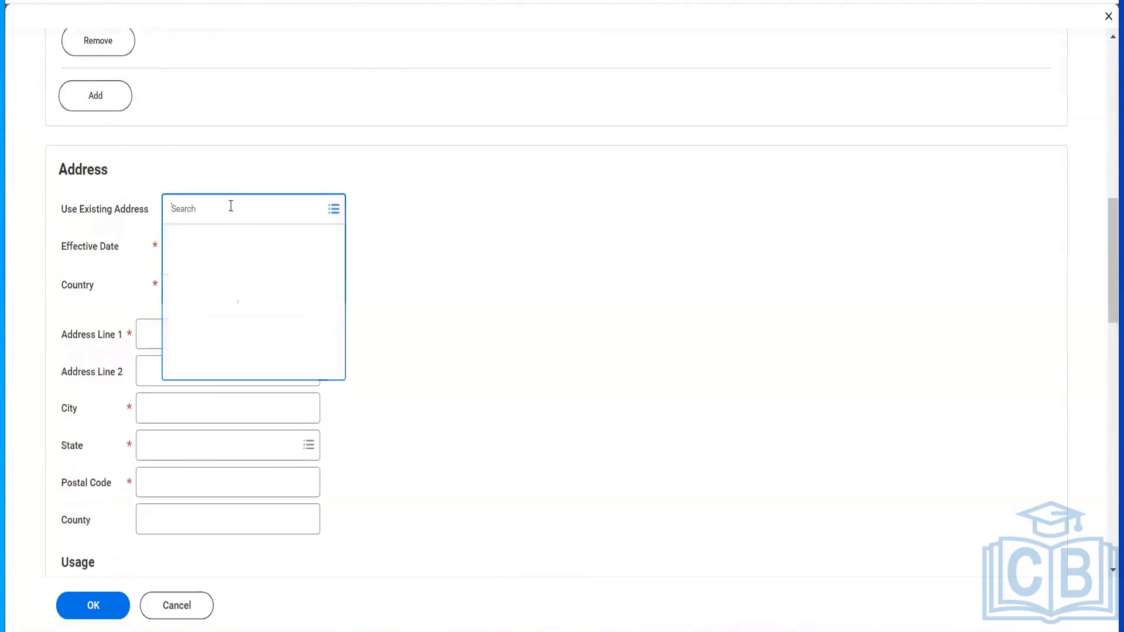
{"action": "left_click", "coordinate": [226, 244]}
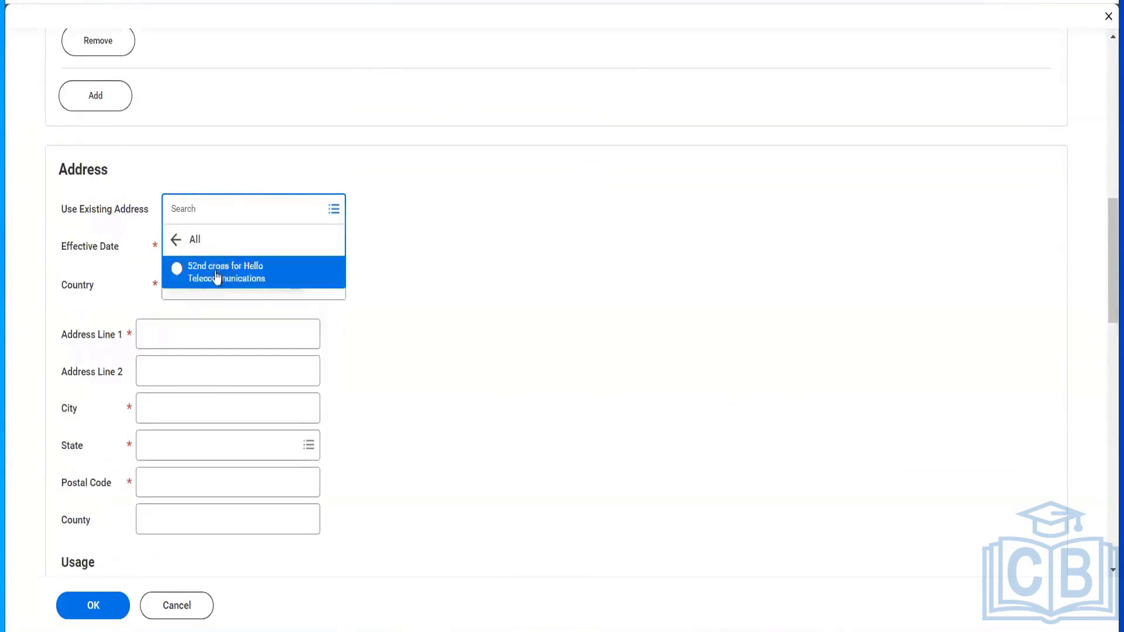
{"action": "left_click", "coordinate": [217, 275]}
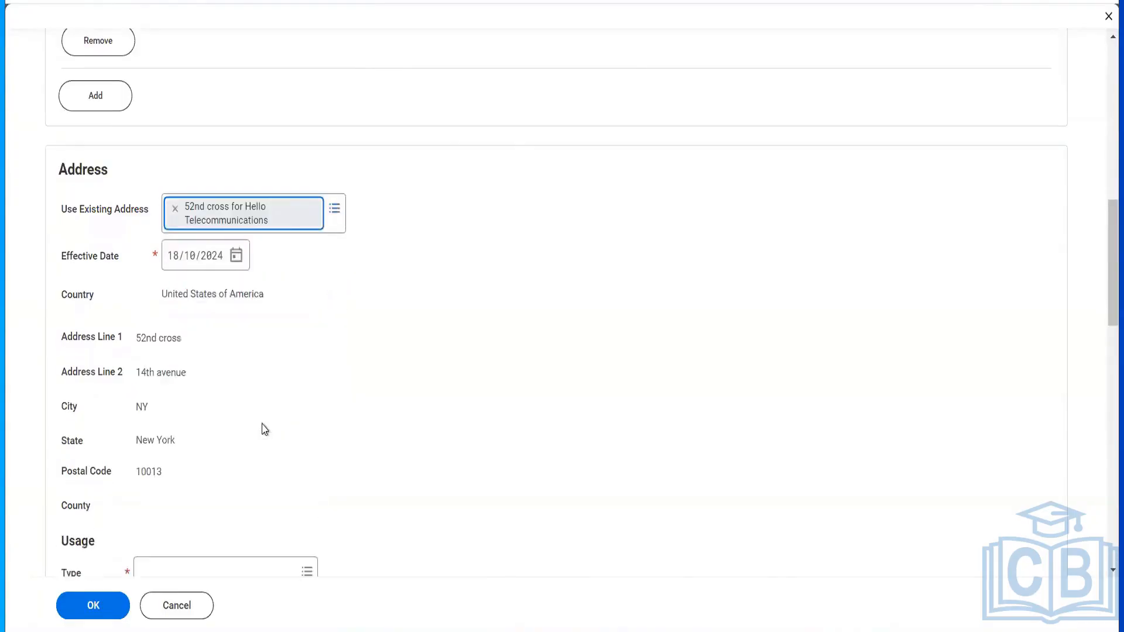
{"action": "scroll", "coordinate": [265, 429], "scroll_direction": "down", "scroll_amount": 4}
{"action": "left_click", "coordinate": [209, 344]}
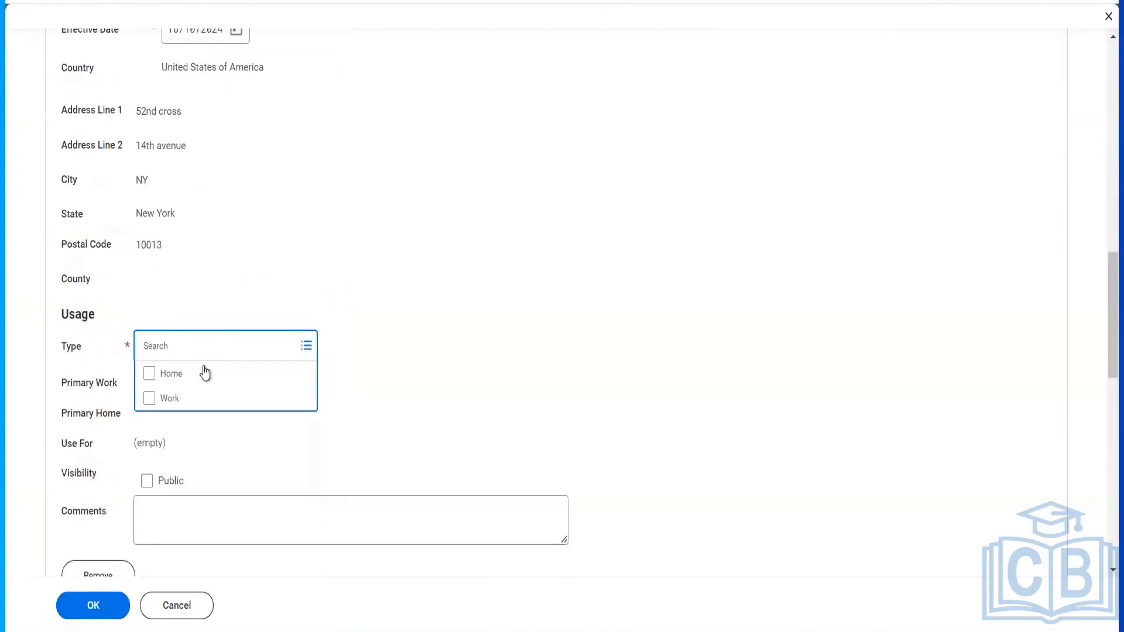
{"action": "left_click", "coordinate": [205, 373]}
{"action": "left_click", "coordinate": [190, 430]}
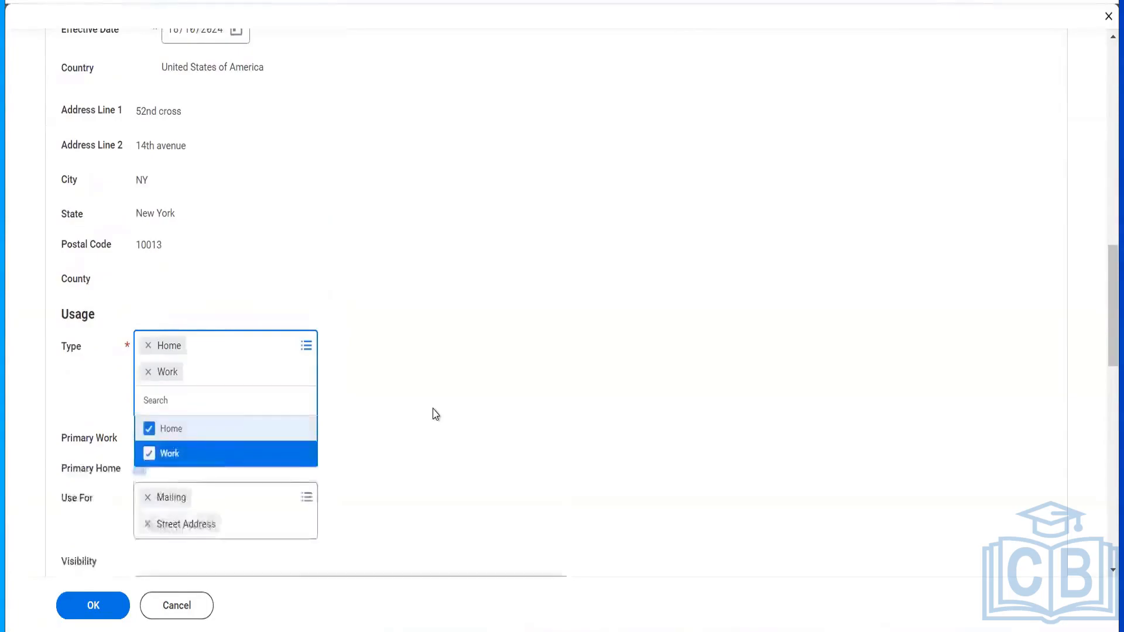
{"action": "scroll", "coordinate": [434, 413], "scroll_direction": "down", "scroll_amount": 10}
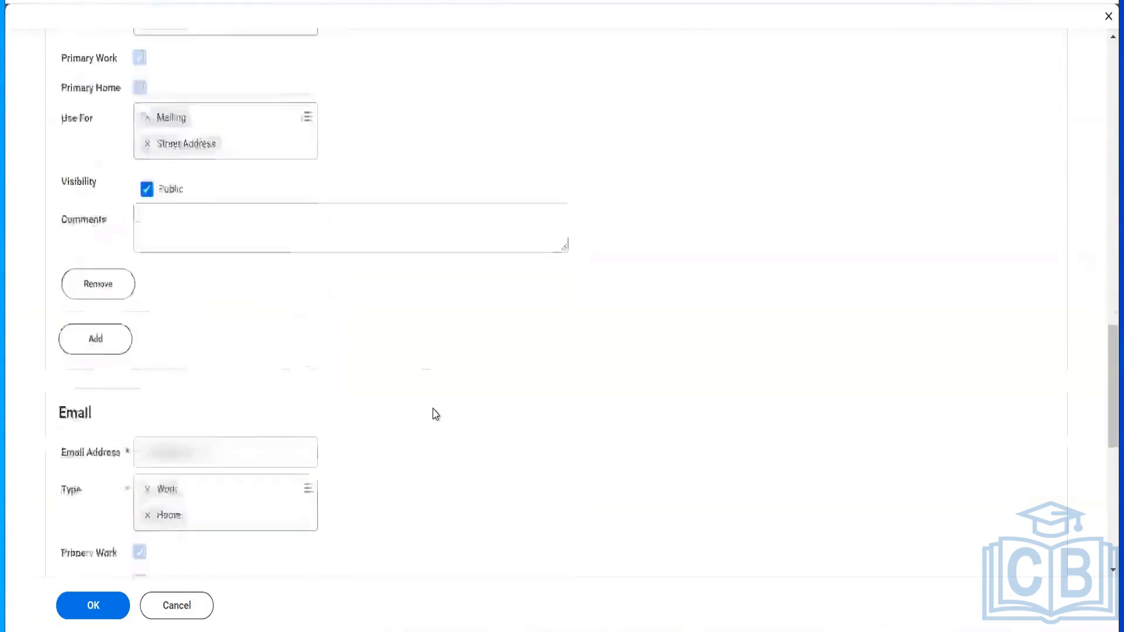
{"action": "left_click", "coordinate": [89, 607]}
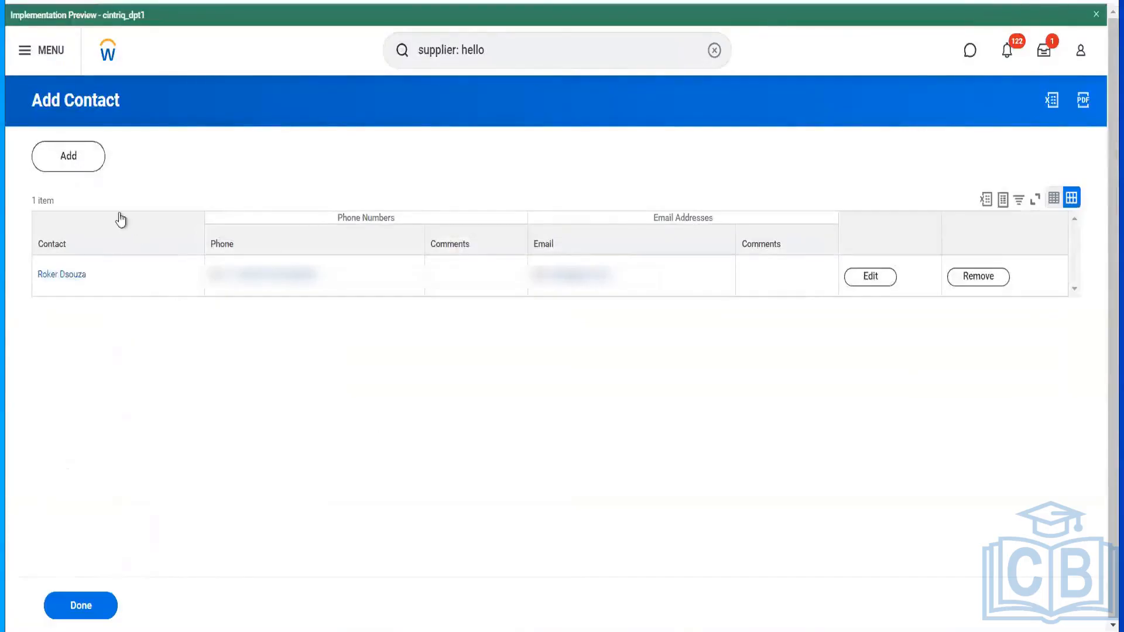
- Start a second contact with prefix Ms. and the contact's first and last names
{"action": "left_click", "coordinate": [97, 176]}
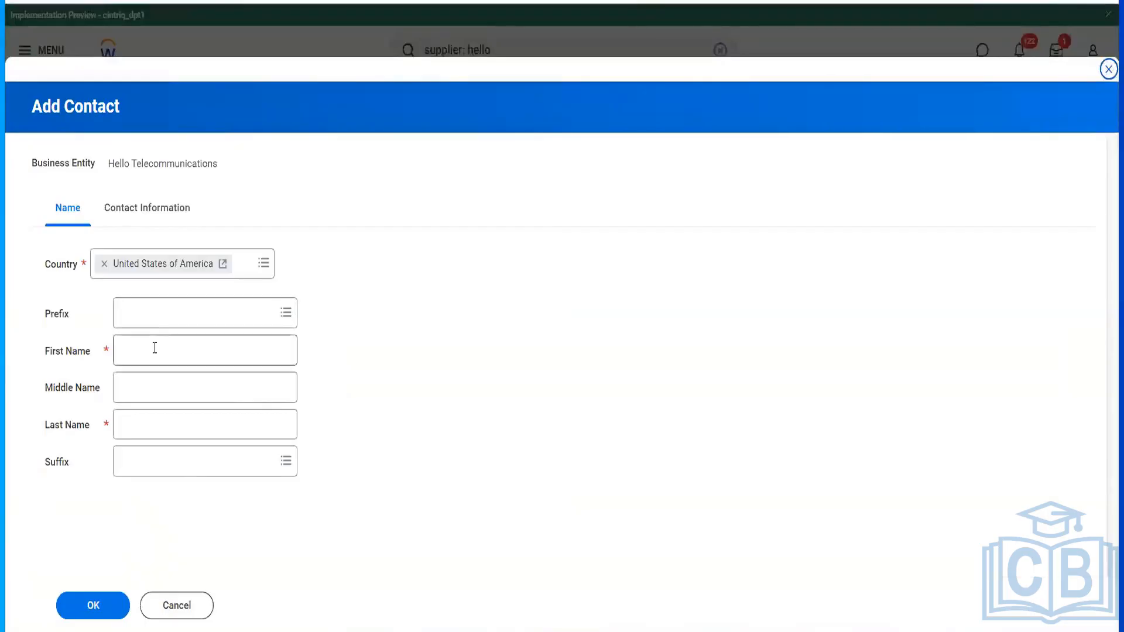
{"action": "left_click", "coordinate": [154, 348]}
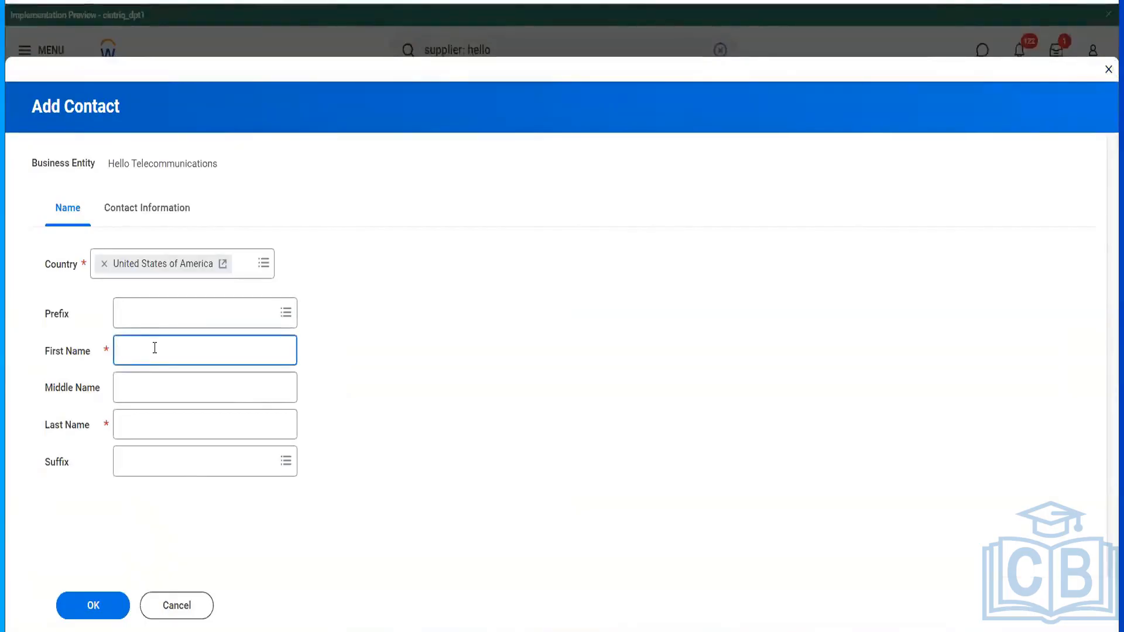
{"action": "key", "text": "Tab"}
{"action": "key", "text": "Tab"}
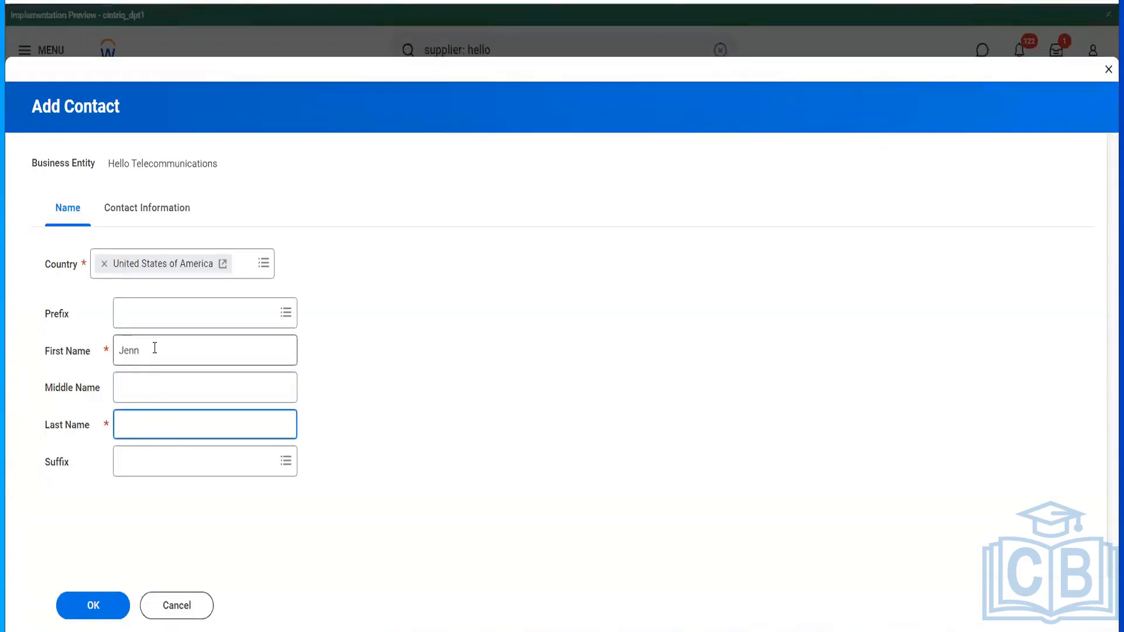
{"action": "left_click", "coordinate": [159, 320]}
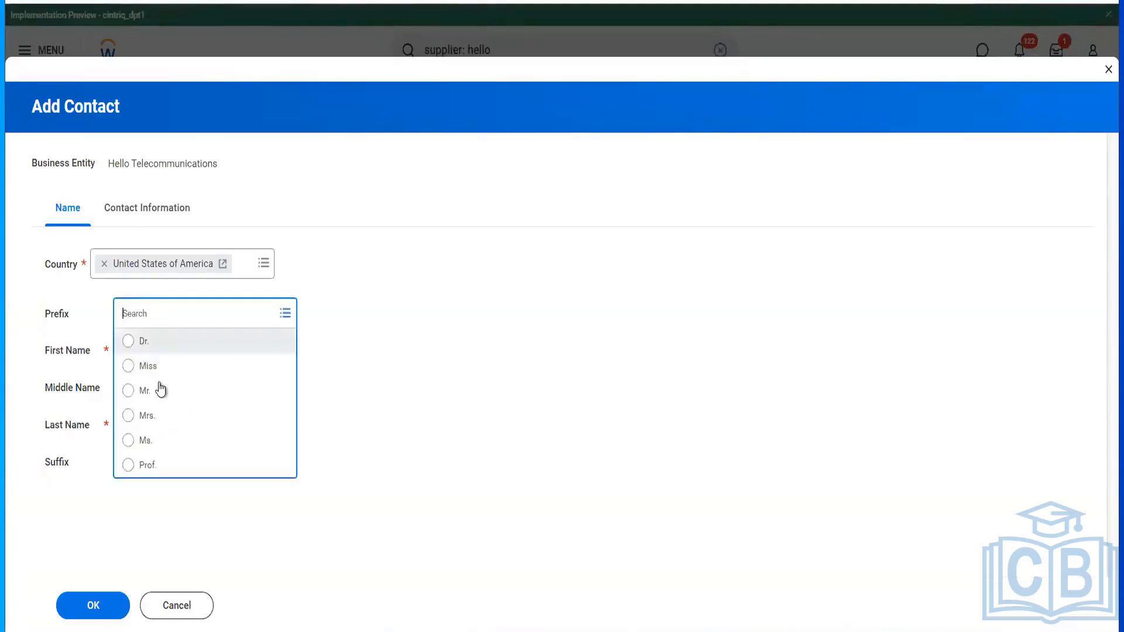
{"action": "left_click", "coordinate": [161, 441]}
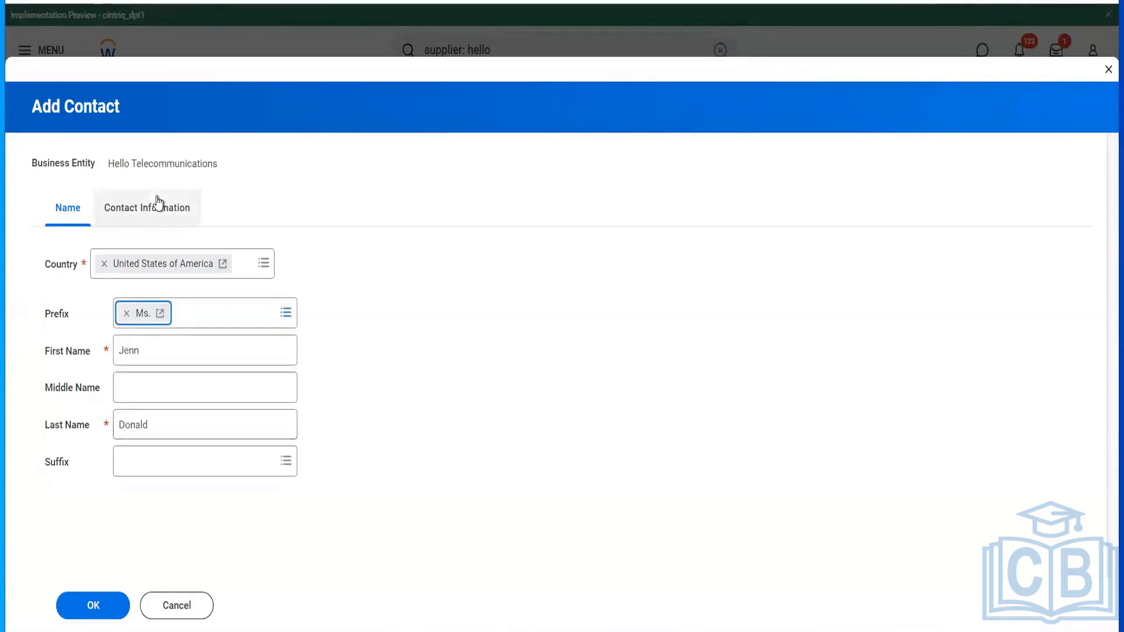
{"action": "left_click", "coordinate": [158, 205]}
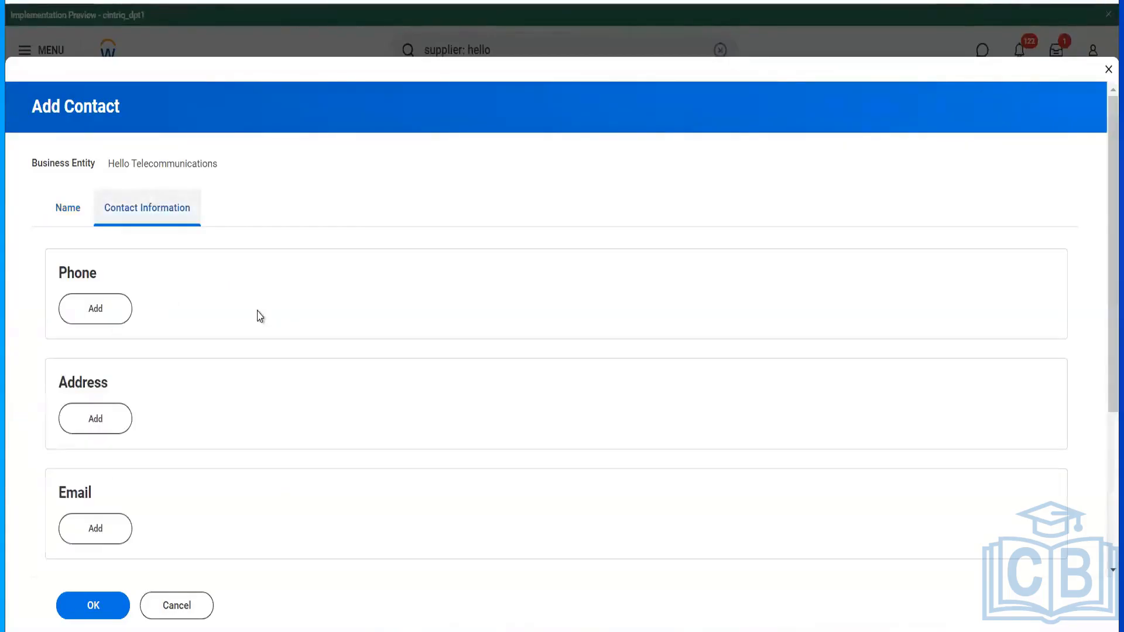
- Add a phone entry with the contact's United States (+1) number
{"action": "left_click", "coordinate": [97, 310]}
{"action": "left_click", "coordinate": [185, 396]}
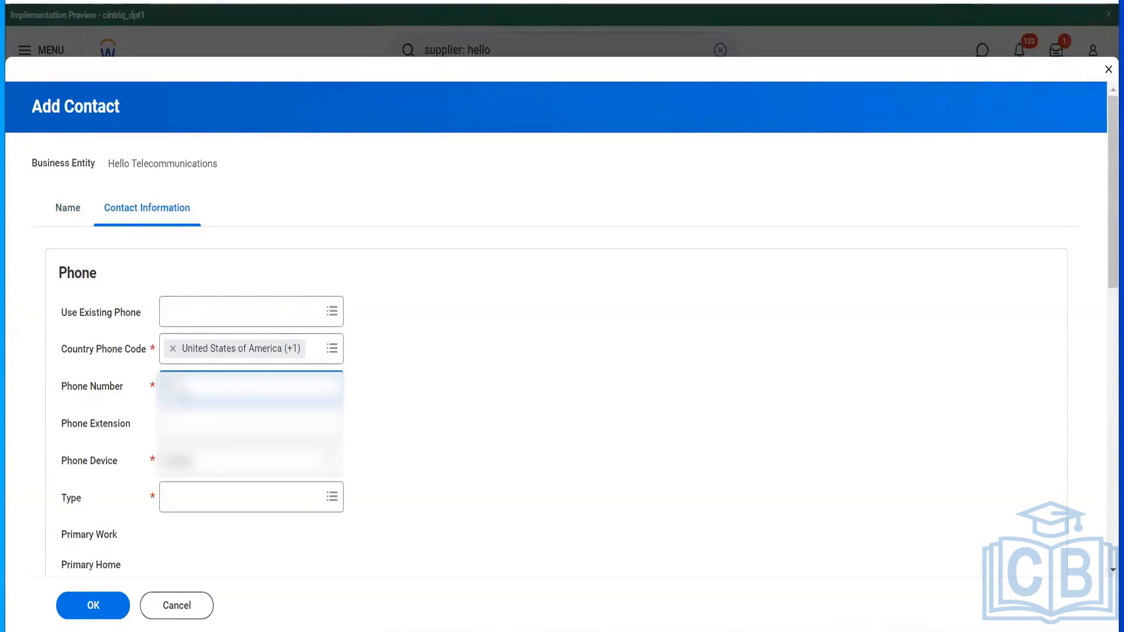
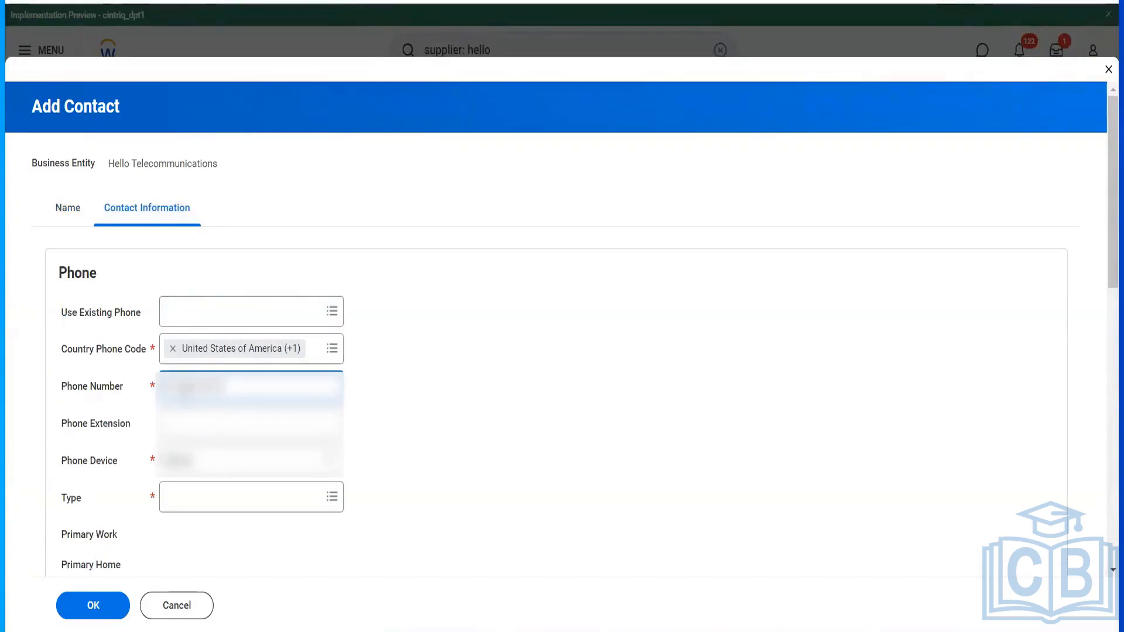
{"action": "key", "text": "Tab"}
{"action": "left_click", "coordinate": [235, 386]}
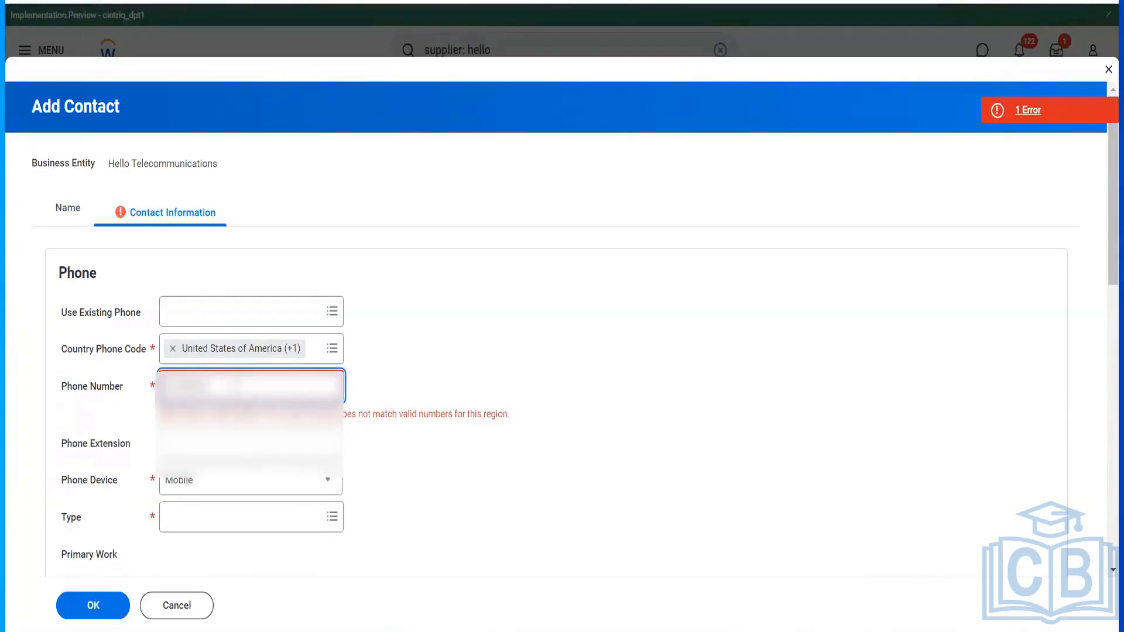
{"action": "type", "text": "89"}
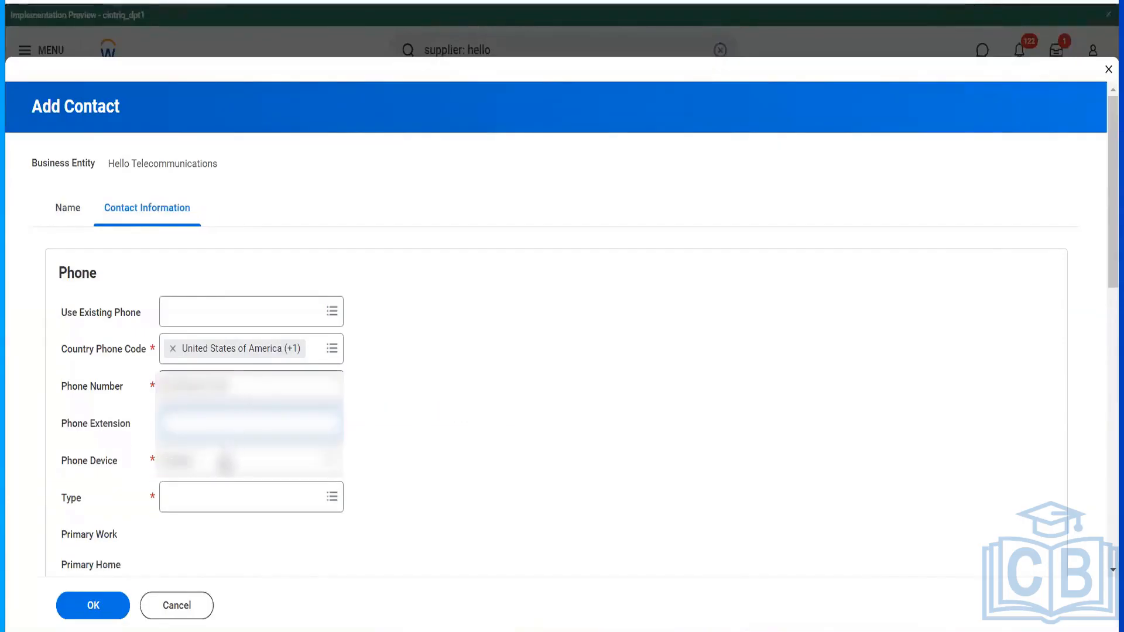
- Keep Mobile as the device, type the phone Home and Work, and mark it Public
{"action": "left_click", "coordinate": [223, 462]}
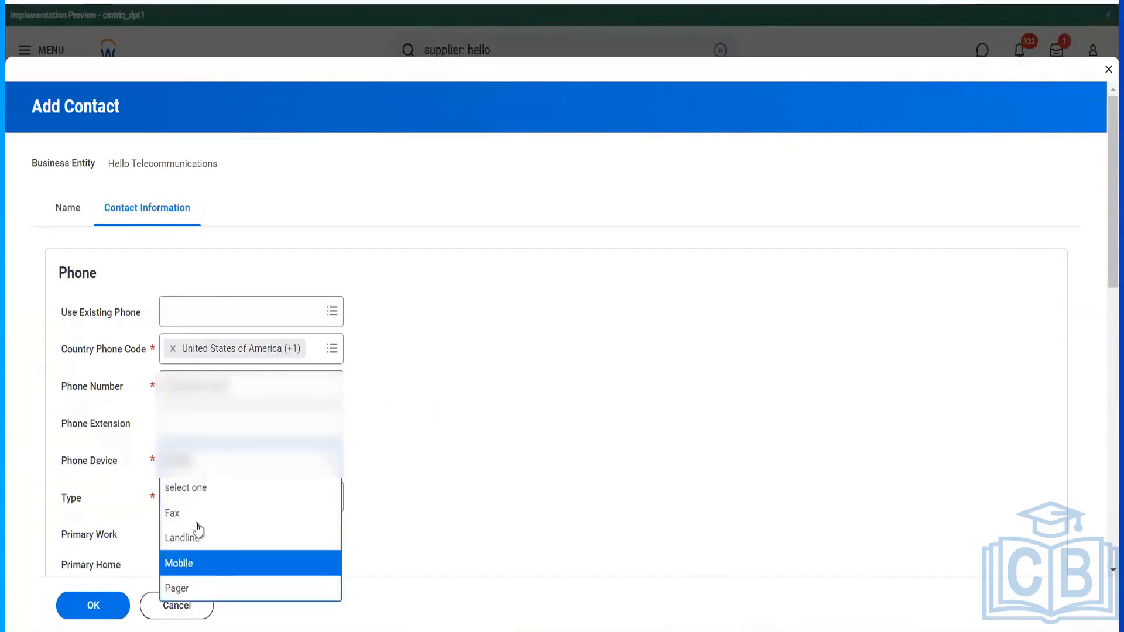
{"action": "left_click", "coordinate": [482, 494]}
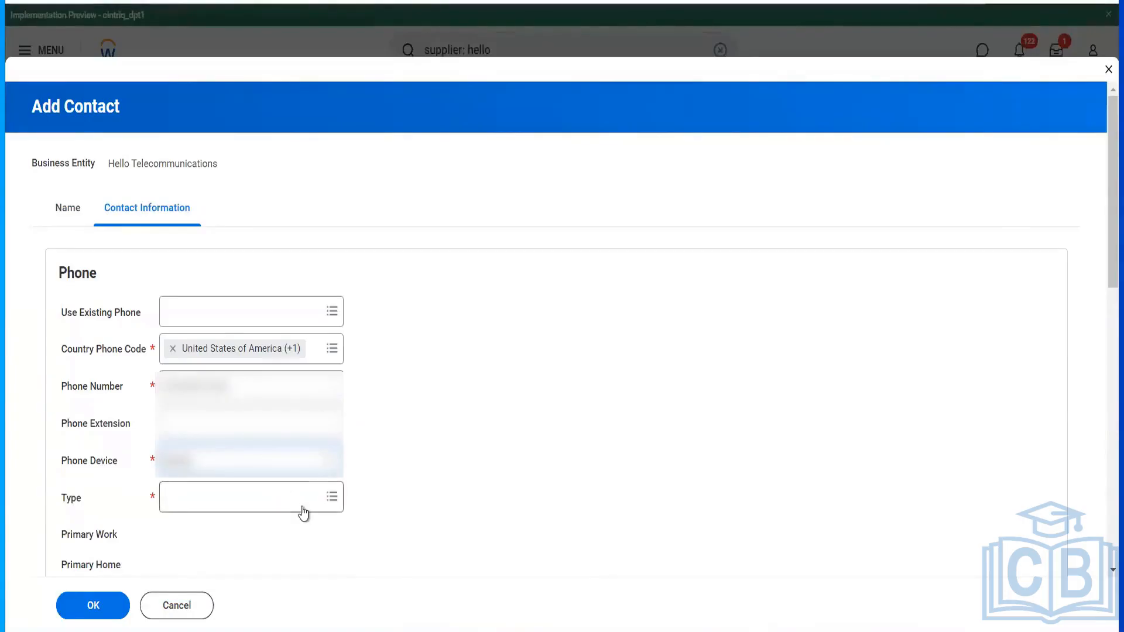
{"action": "scroll", "coordinate": [252, 343], "scroll_direction": "down", "scroll_amount": 3}
{"action": "left_click", "coordinate": [250, 332]}
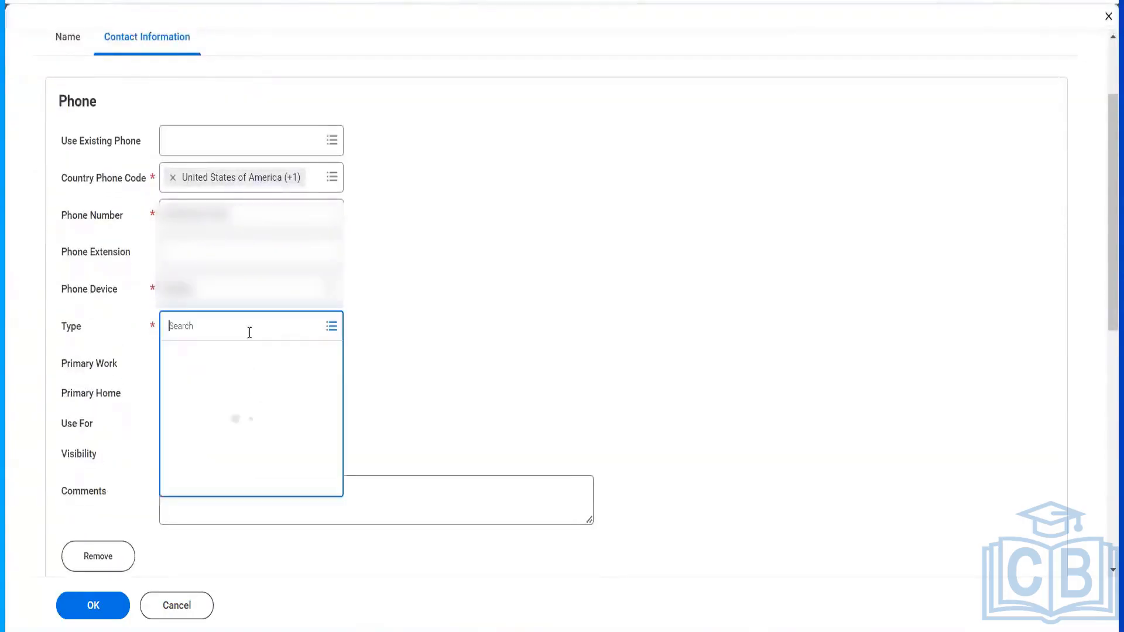
{"action": "left_click", "coordinate": [223, 356]}
{"action": "left_click", "coordinate": [205, 411]}
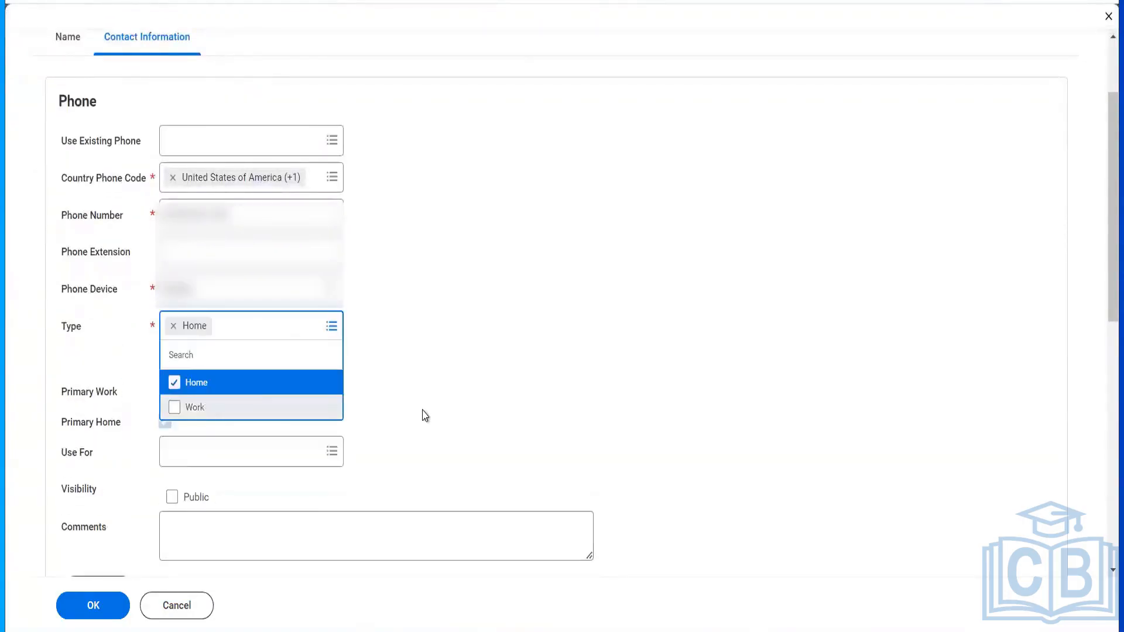
{"action": "left_click", "coordinate": [424, 414]}
{"action": "scroll", "coordinate": [424, 413], "scroll_direction": "down", "scroll_amount": 5}
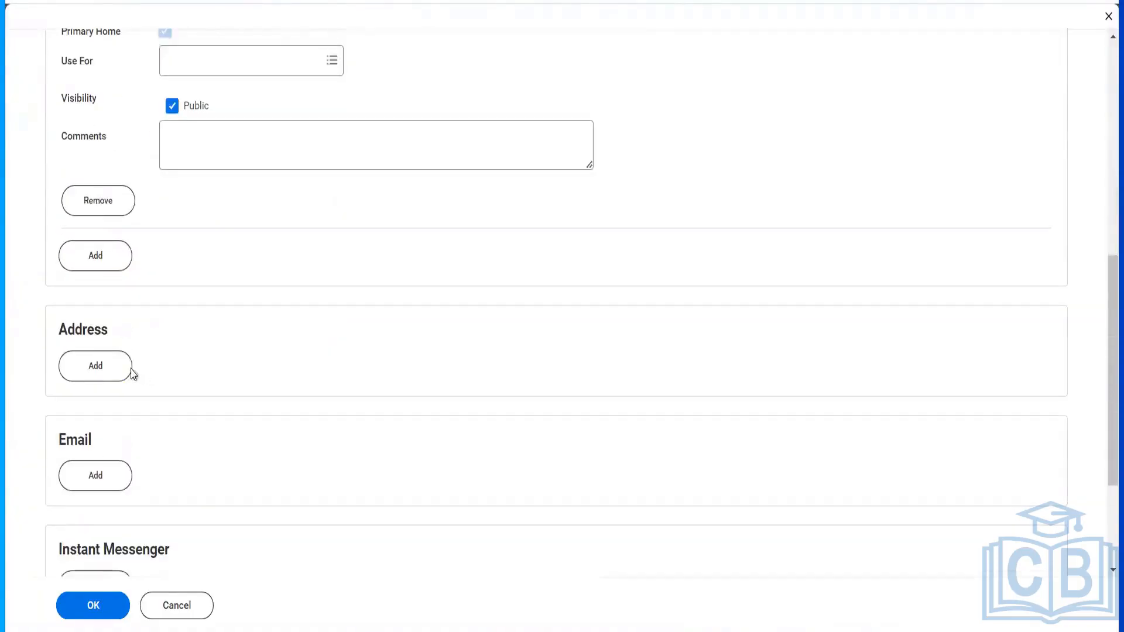
- Start an address entry with the street line, city NY and state New York
{"action": "left_click", "coordinate": [124, 373]}
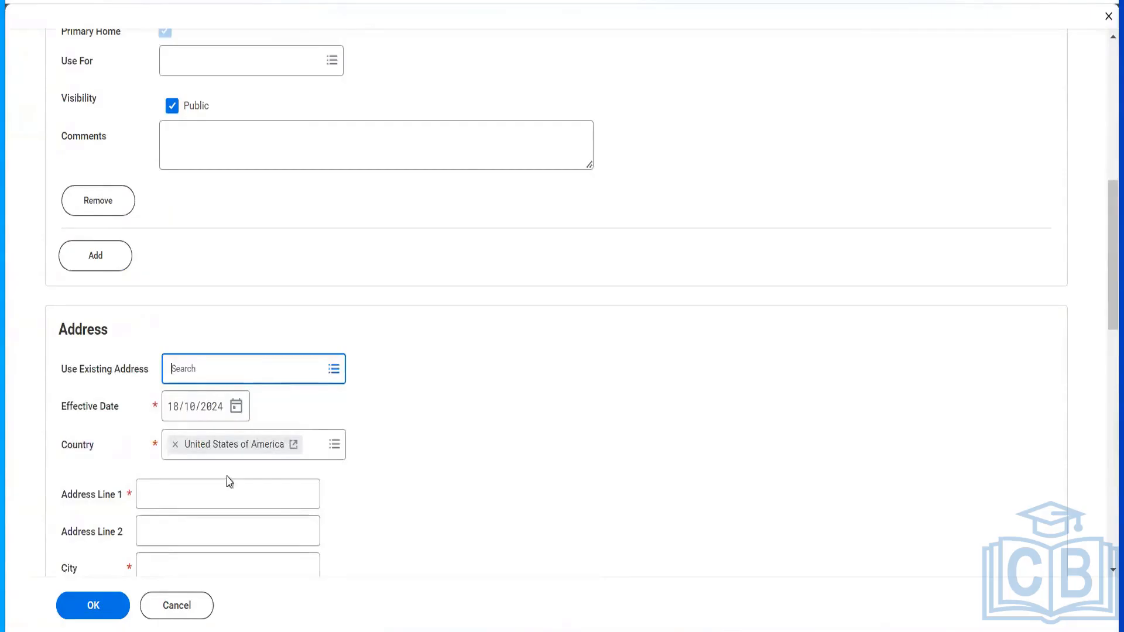
{"action": "left_click", "coordinate": [209, 494]}
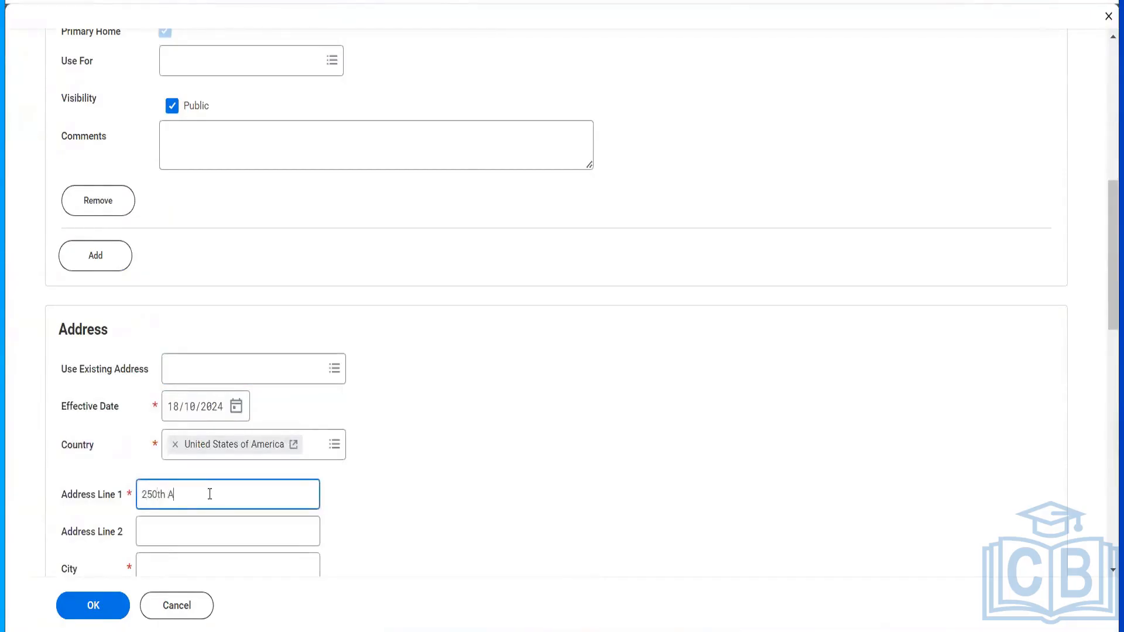
{"action": "key", "text": "Tab"}
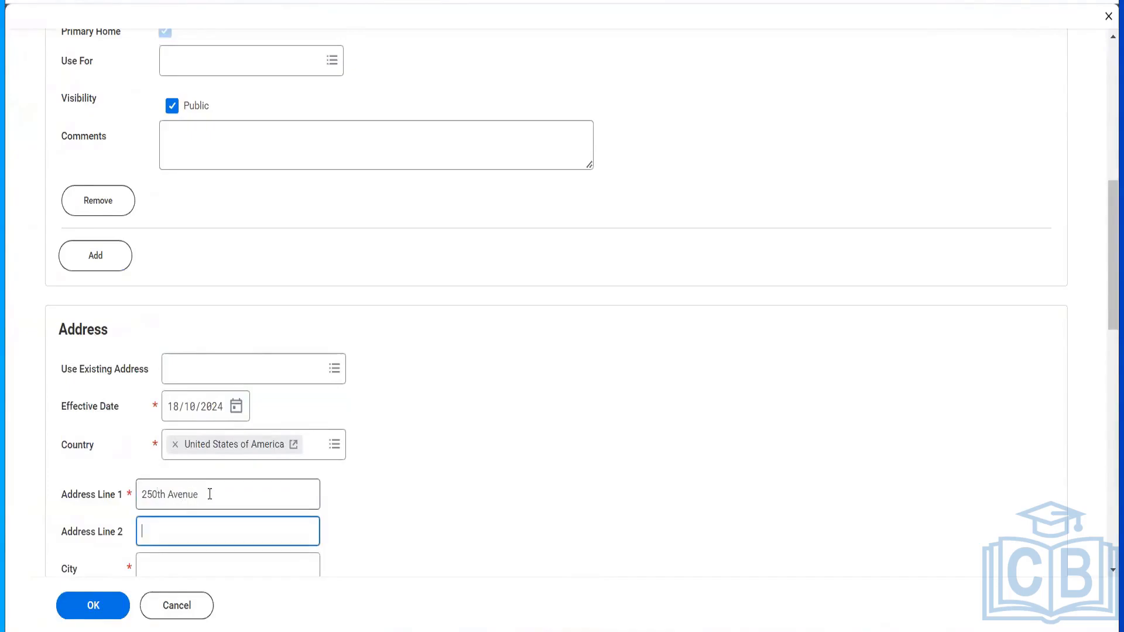
{"action": "type", "text": "14th Cross"}
{"action": "key", "text": "Tab"}
{"action": "type", "text": "NY"}
{"action": "key", "text": "Tab"}
{"action": "scroll", "coordinate": [210, 497], "scroll_direction": "down", "scroll_amount": 5}
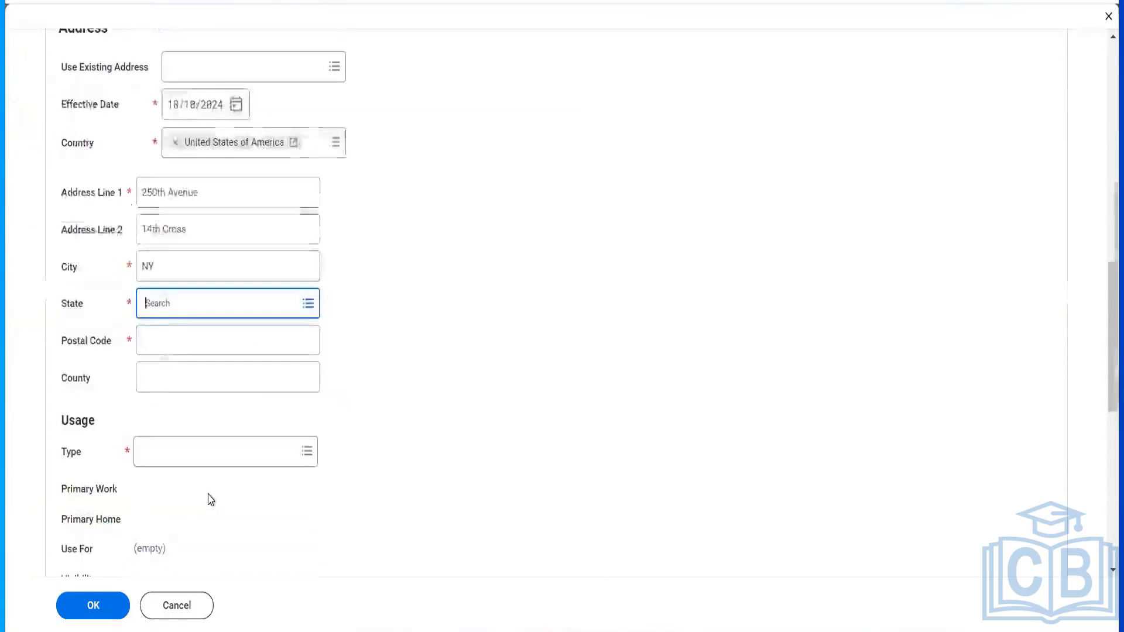
{"action": "type", "text": "Ny"}
{"action": "key", "text": "Return"}
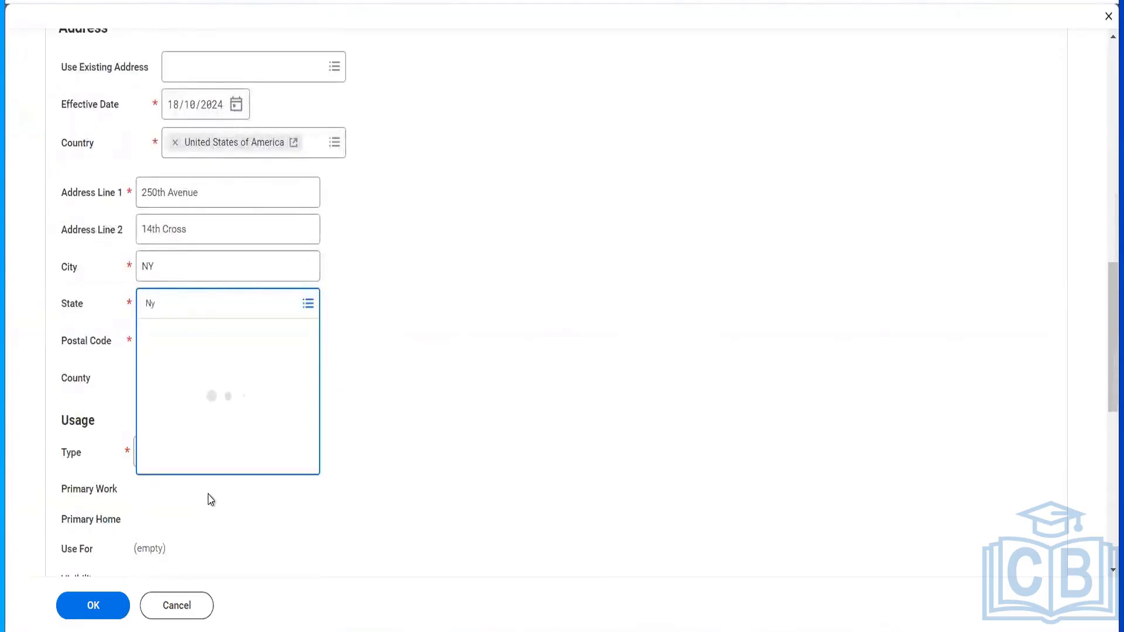
- Enter the address's postal code and set its type to Work
{"action": "key", "text": "Tab"}
{"action": "type", "text": "10"}
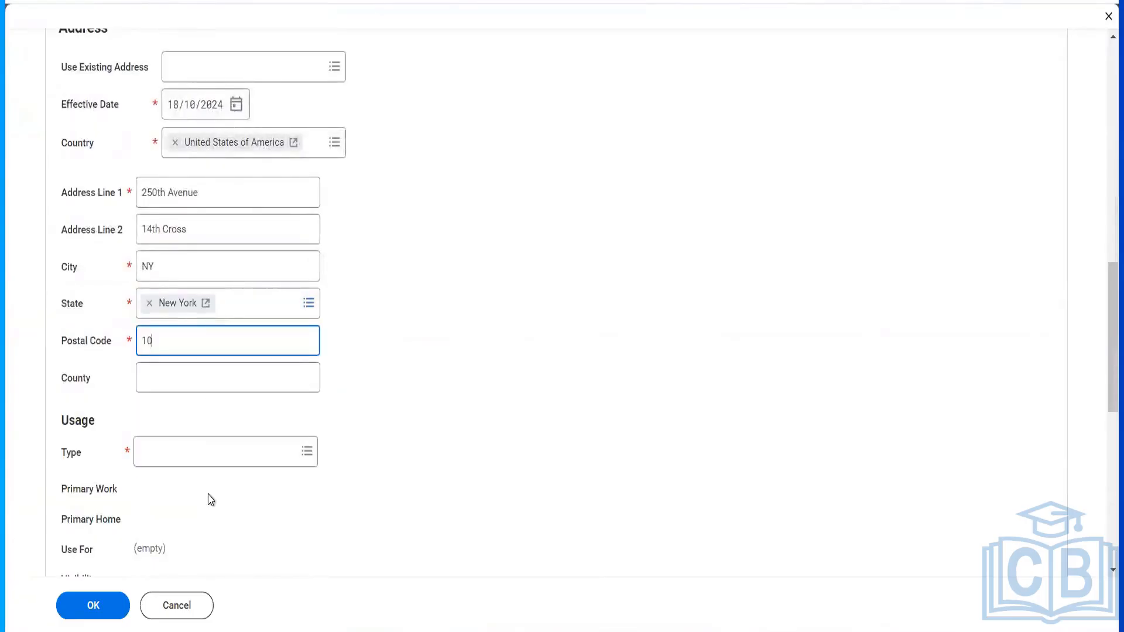
{"action": "type", "text": "013"}
{"action": "key", "text": "Tab"}
{"action": "left_click", "coordinate": [189, 455]}
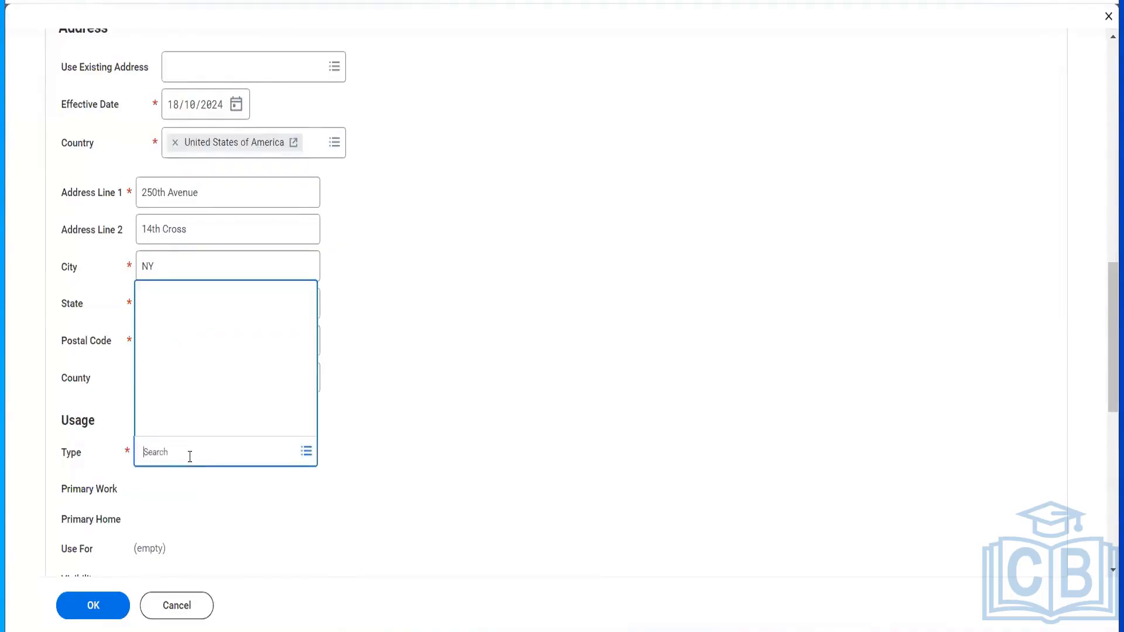
{"action": "left_click", "coordinate": [184, 423]}
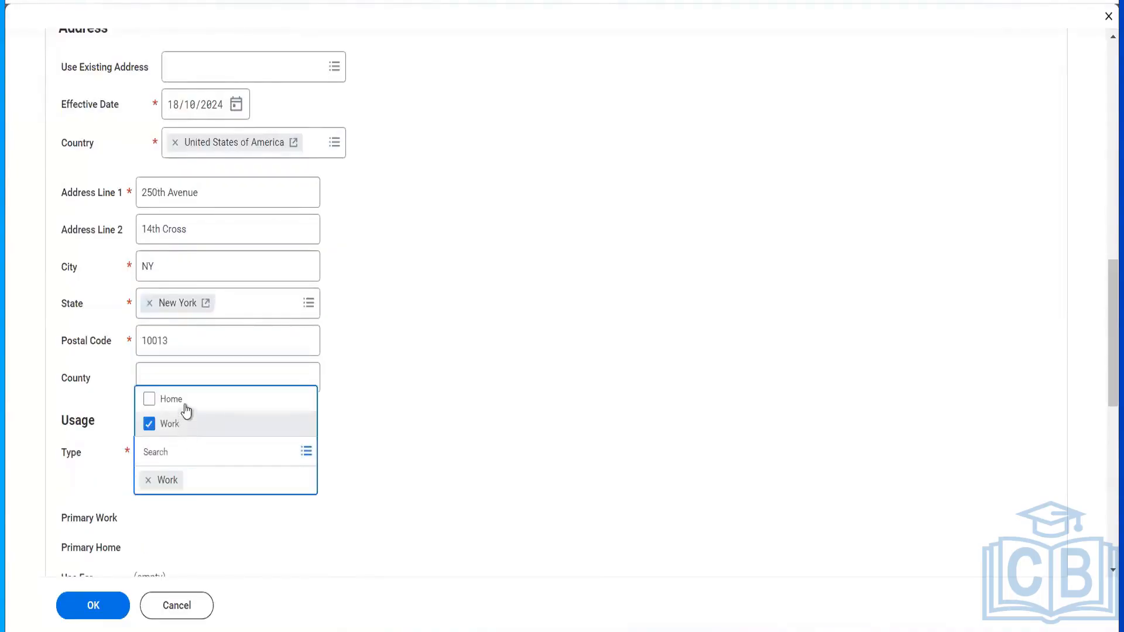
{"action": "left_click", "coordinate": [442, 456]}
{"action": "scroll", "coordinate": [442, 456], "scroll_direction": "down", "scroll_amount": 8}
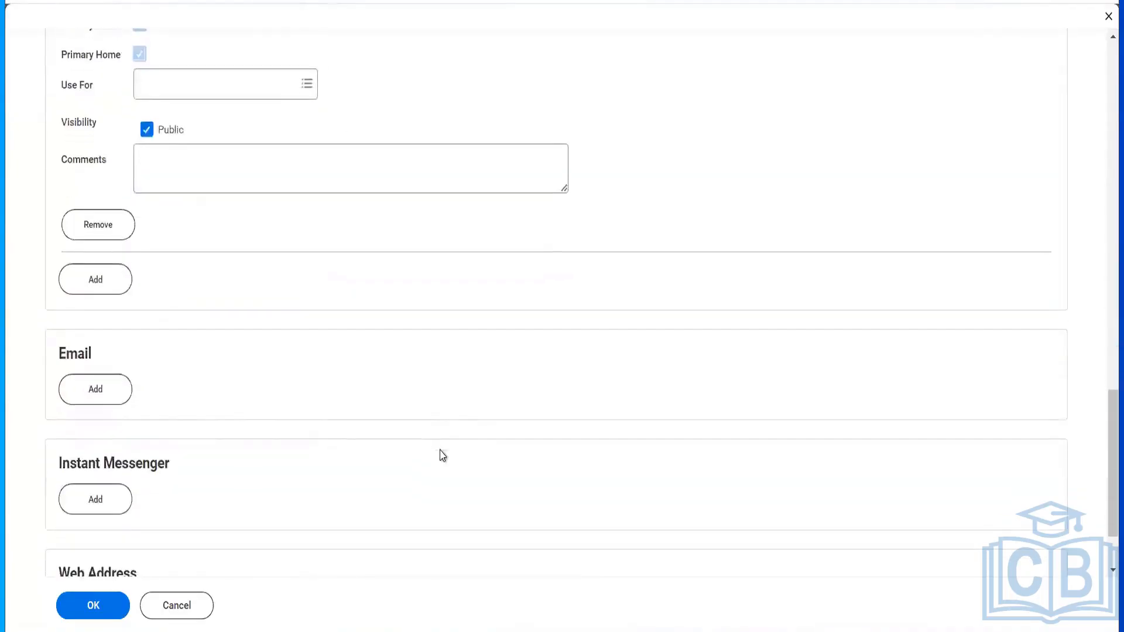
{"action": "scroll", "coordinate": [234, 410], "scroll_direction": "down", "scroll_amount": 1}
- Add the contact's e-mail address as a public Home and Work address and save the contact
{"action": "left_click", "coordinate": [113, 360]}
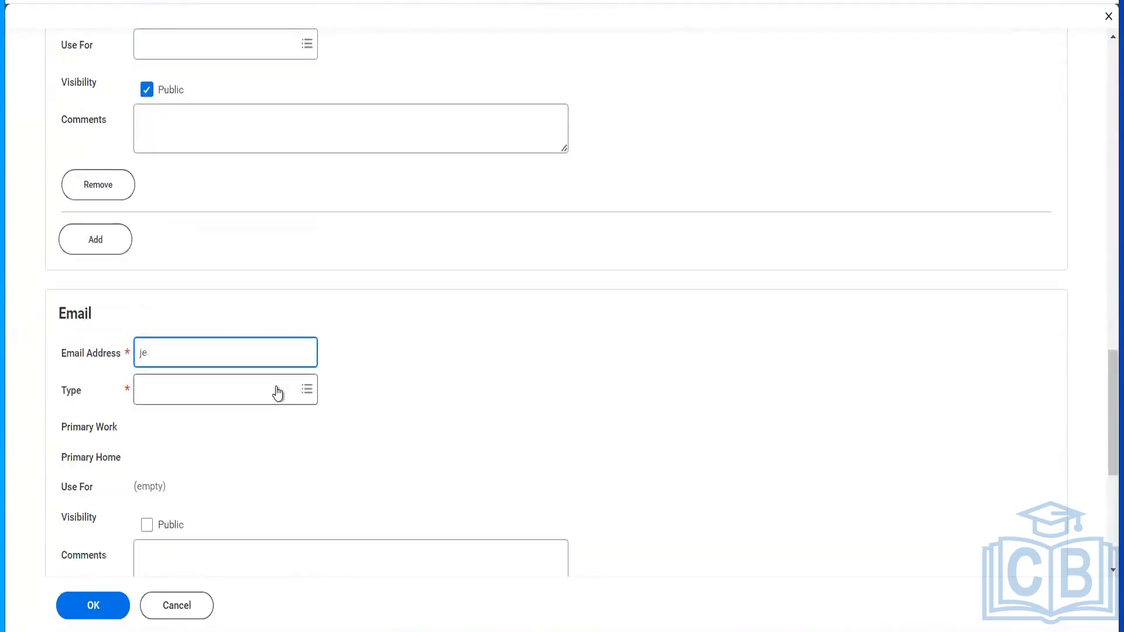
{"action": "type", "text": "*******"}
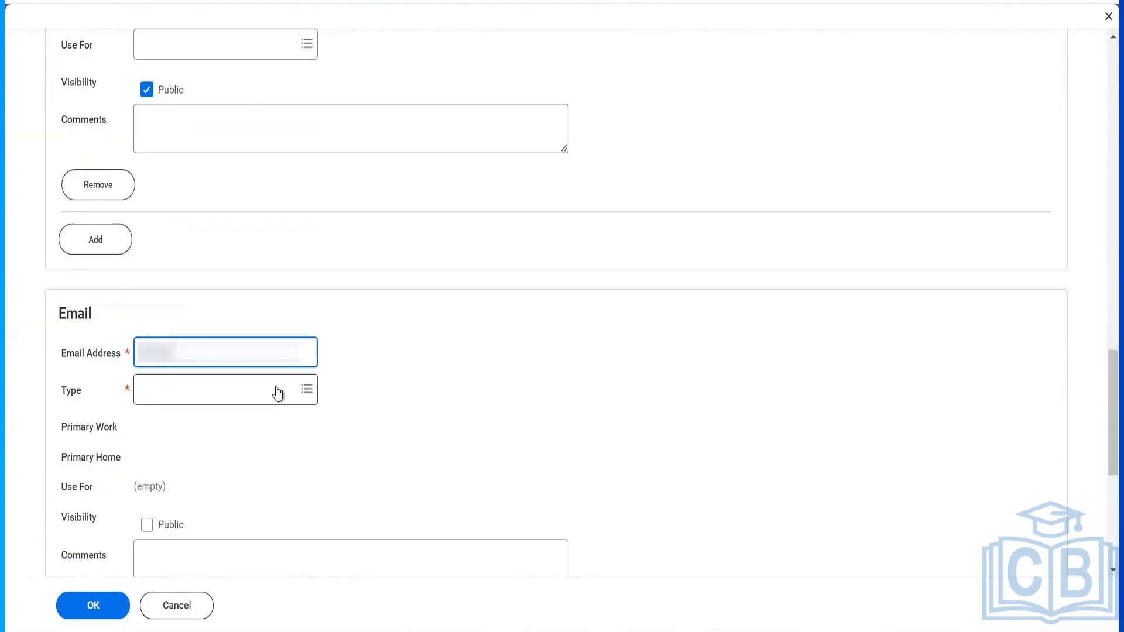
{"action": "type", "text": "******"}
{"action": "left_click", "coordinate": [276, 389]}
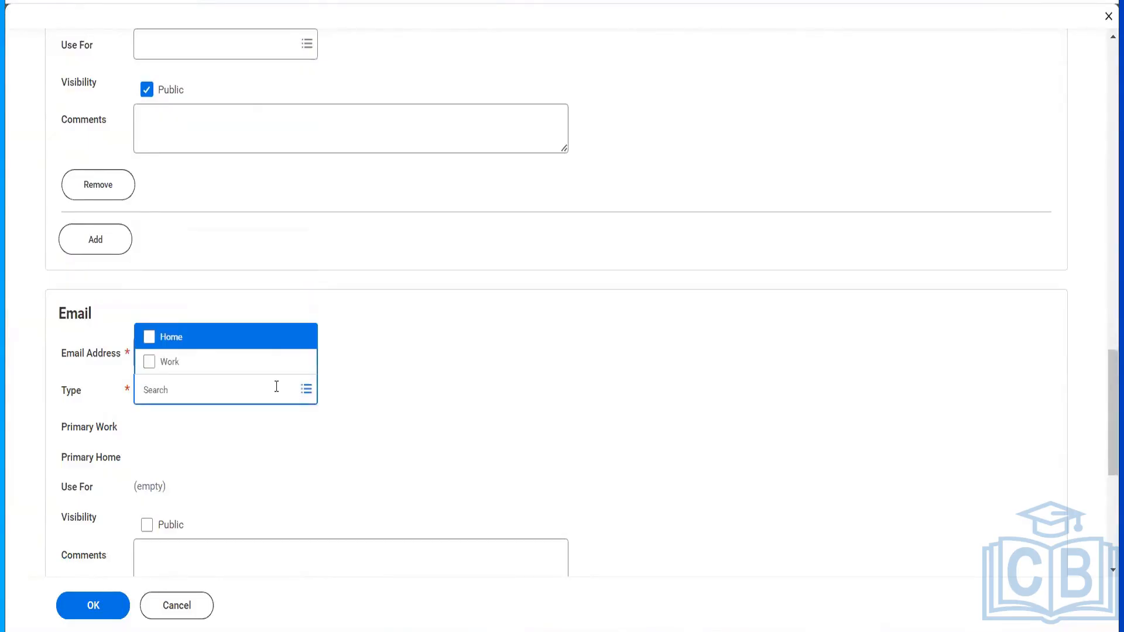
{"action": "key", "text": "Return"}
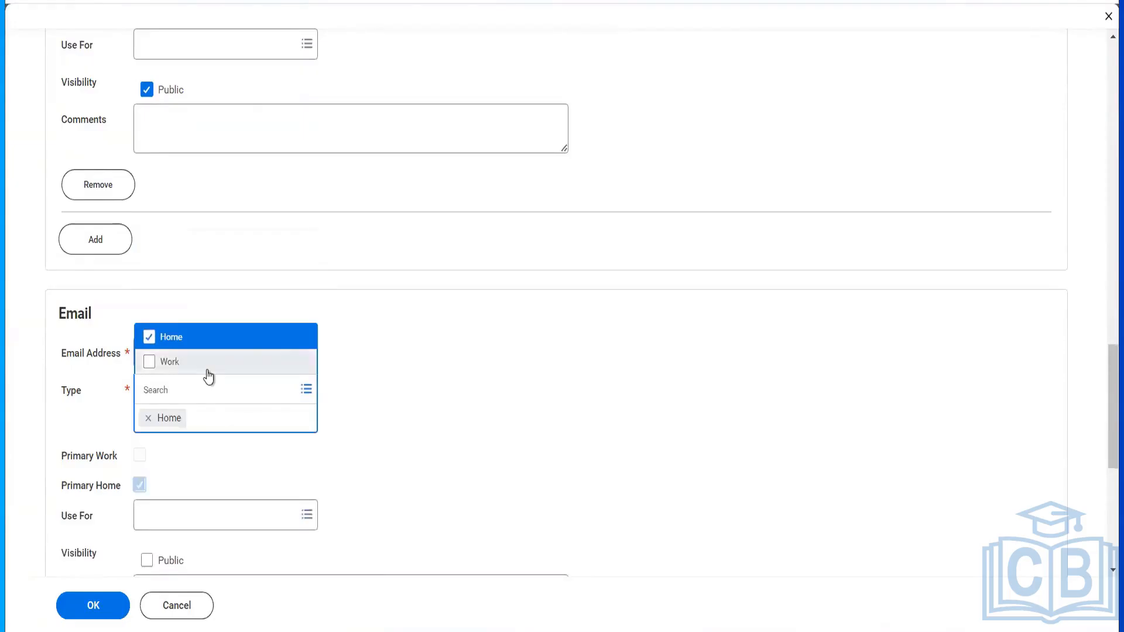
{"action": "left_click", "coordinate": [208, 363]}
{"action": "left_click", "coordinate": [486, 532]}
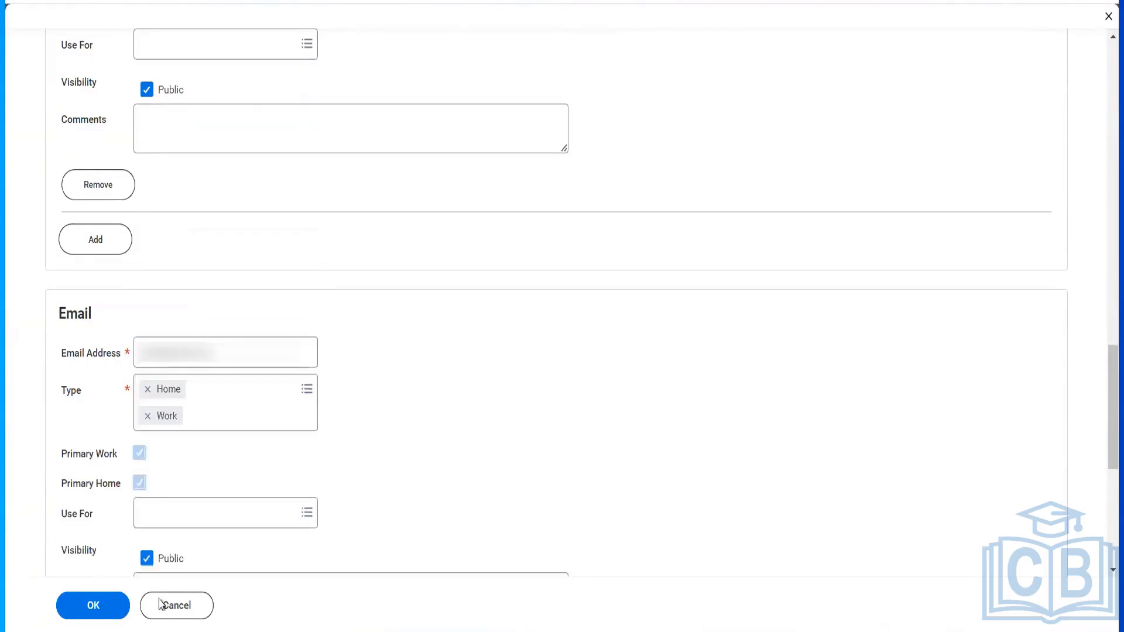
{"action": "left_click", "coordinate": [94, 605]}
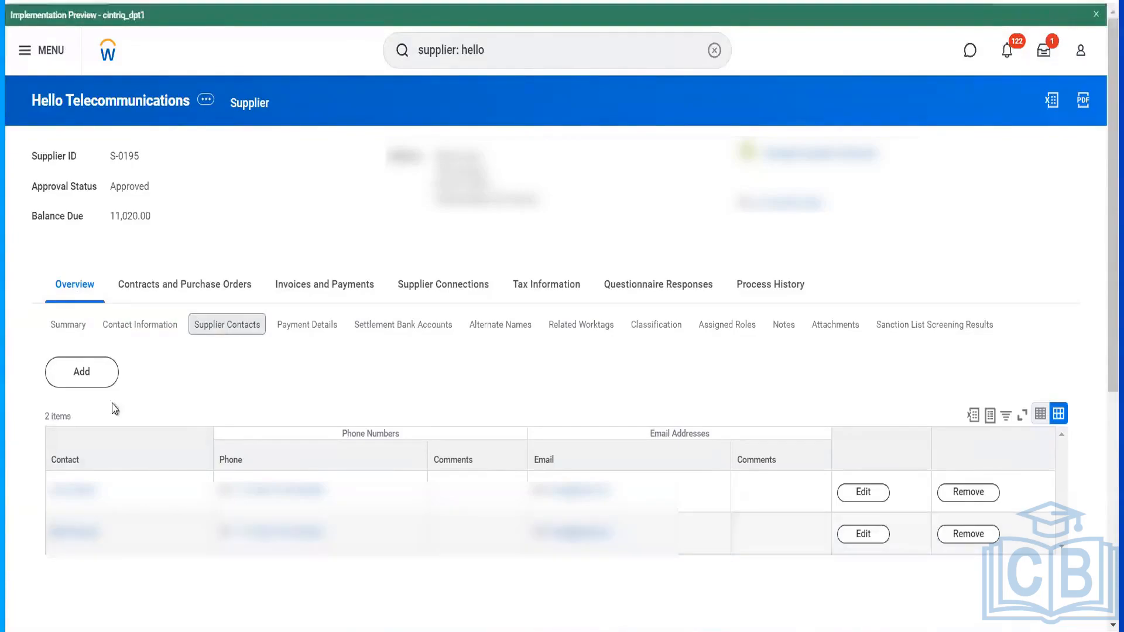
- View the supplier's Supplier Connections, then its Questionnaire Responses
{"action": "left_click", "coordinate": [439, 290]}
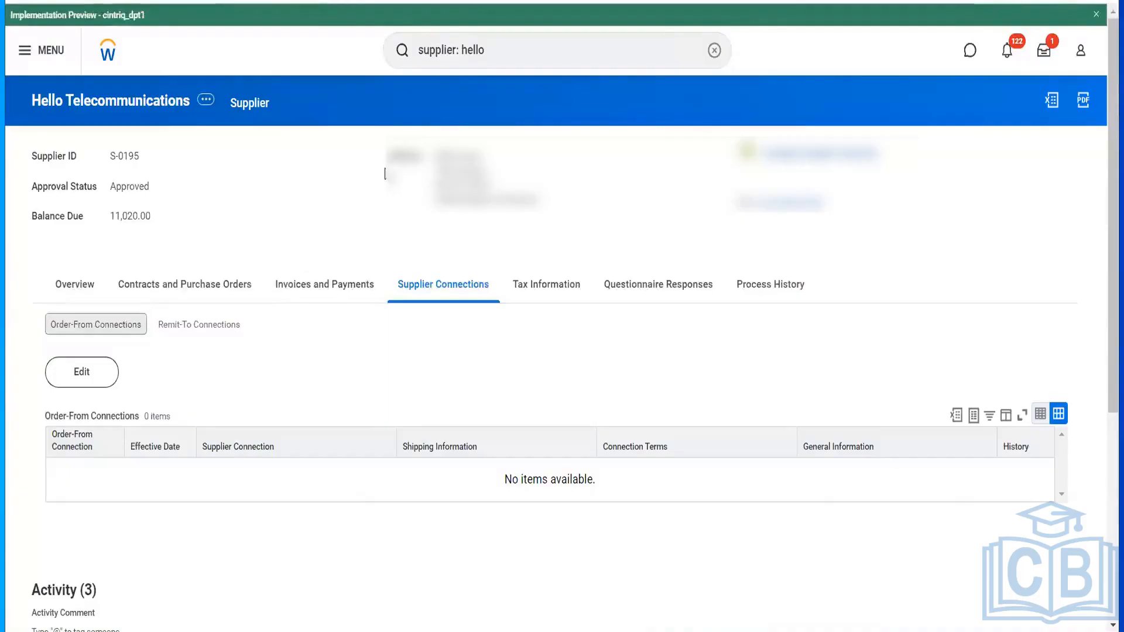
{"action": "left_click", "coordinate": [682, 287]}
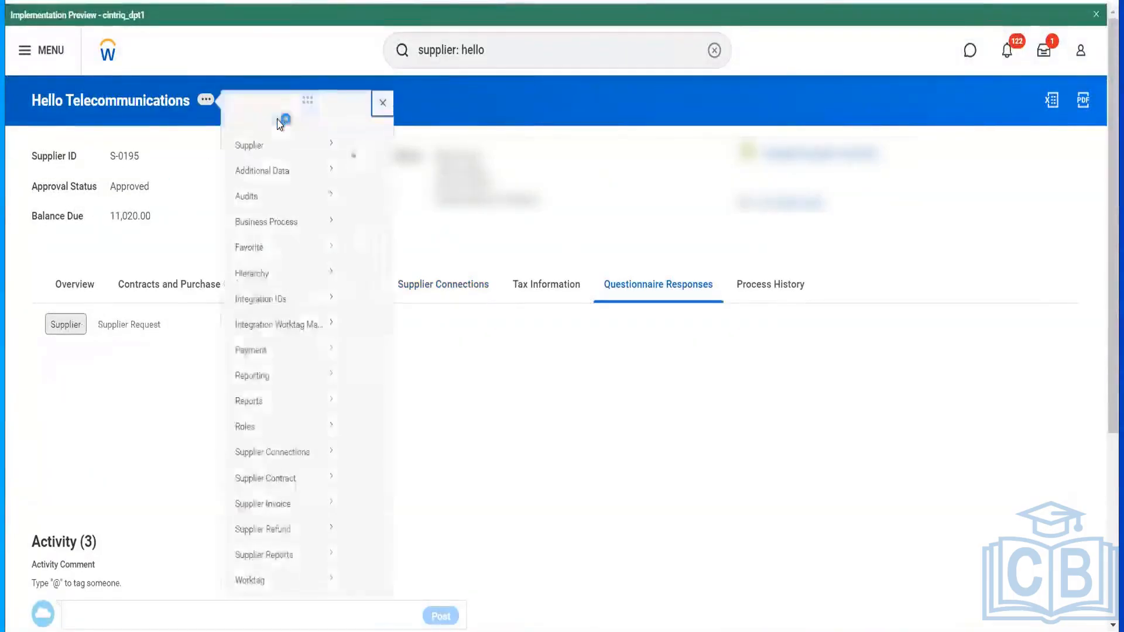
- Browse the supplier's related actions, then return to the Hello Telecommunications Overview
{"action": "mouse_move", "coordinate": [306, 157]}
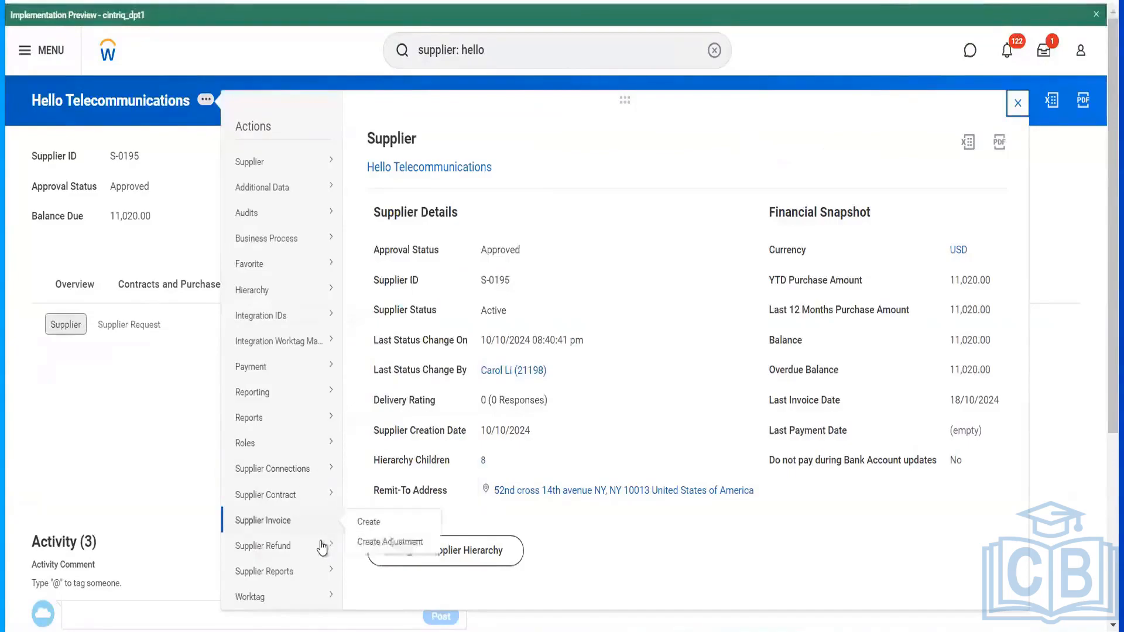
{"action": "mouse_move", "coordinate": [321, 555]}
{"action": "scroll", "coordinate": [321, 555], "scroll_direction": "down", "scroll_amount": 2}
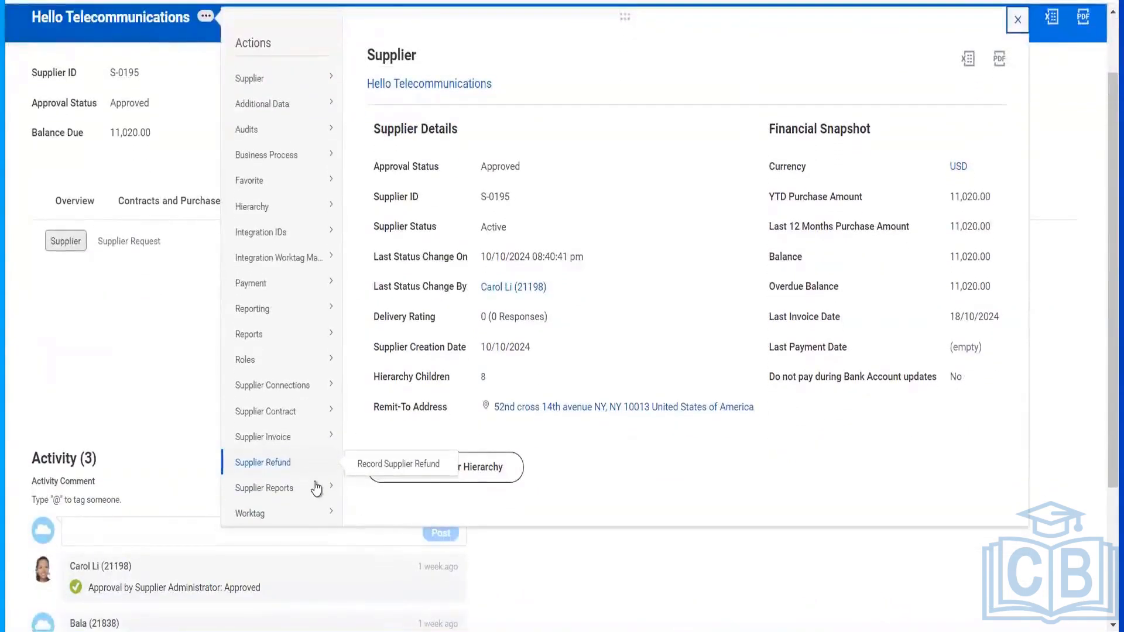
{"action": "mouse_move", "coordinate": [297, 348]}
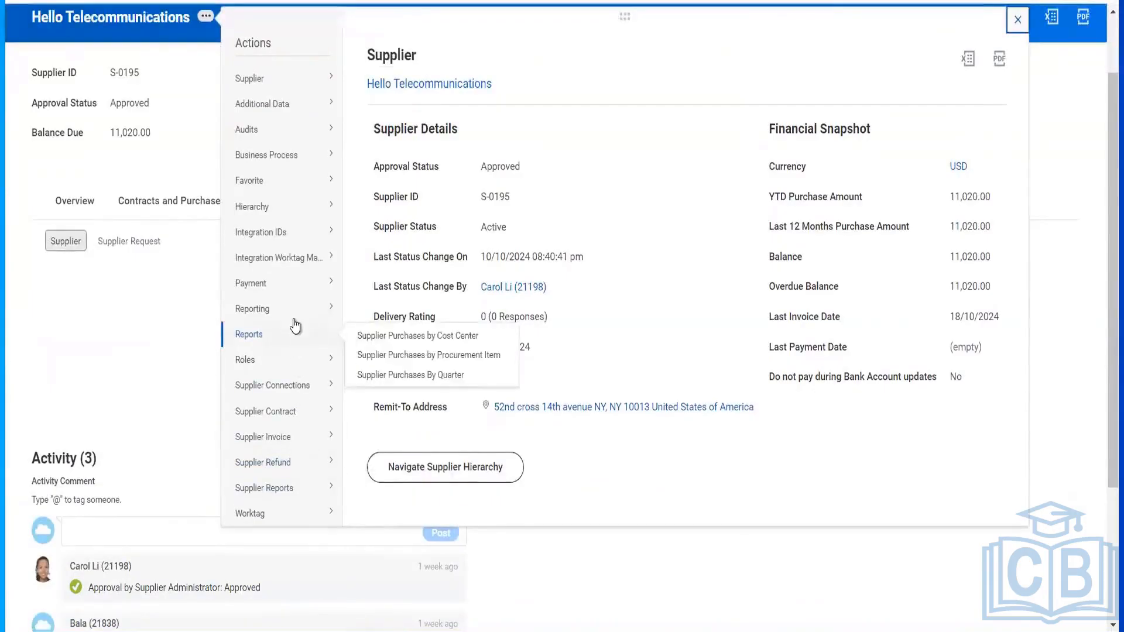
{"action": "mouse_move", "coordinate": [297, 322]}
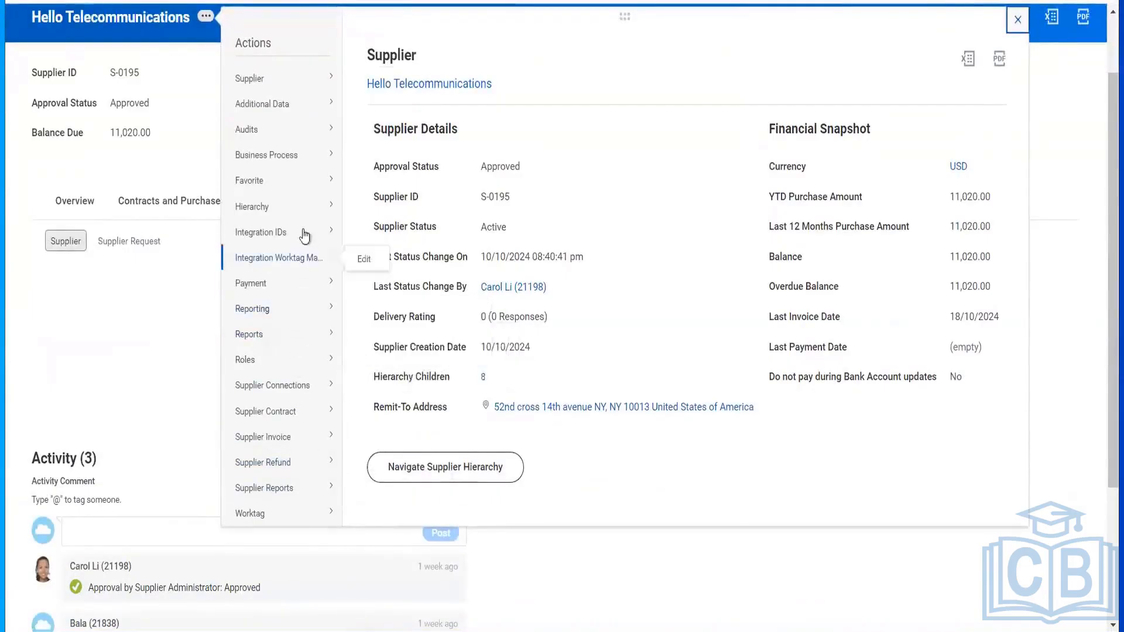
{"action": "mouse_move", "coordinate": [306, 205]}
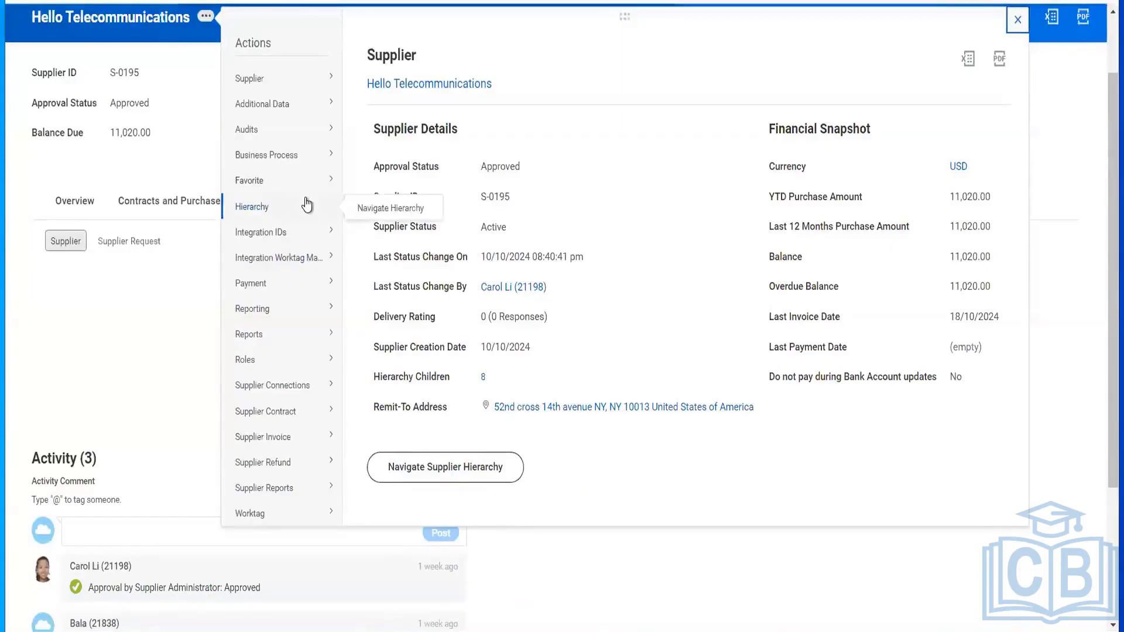
{"action": "scroll", "coordinate": [306, 205], "scroll_direction": "up", "scroll_amount": 1}
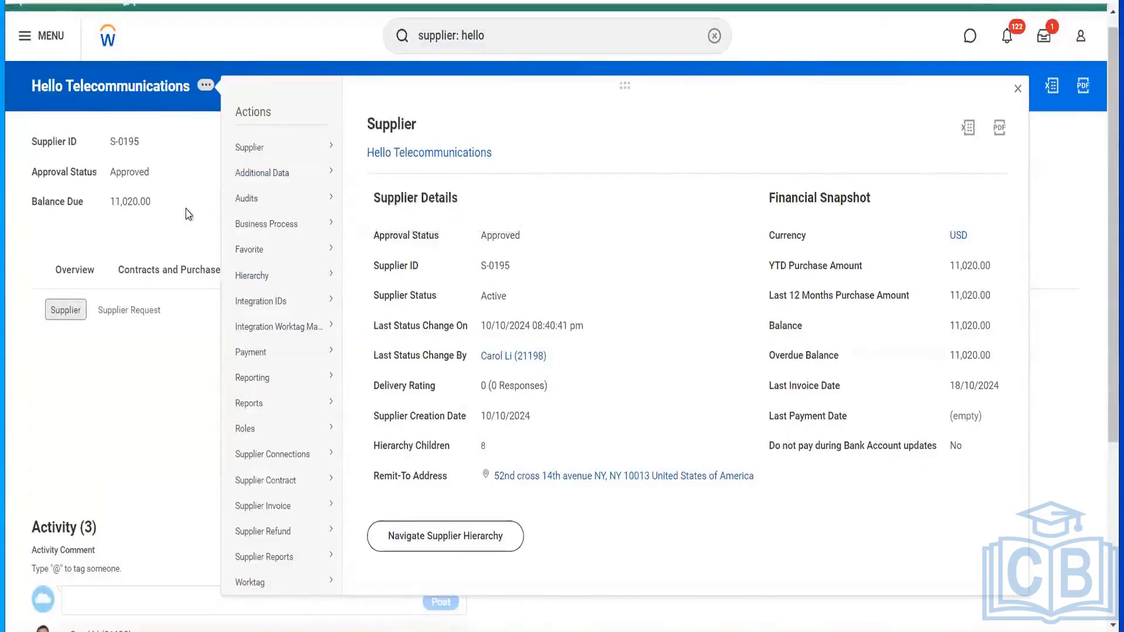
{"action": "left_click", "coordinate": [100, 273]}
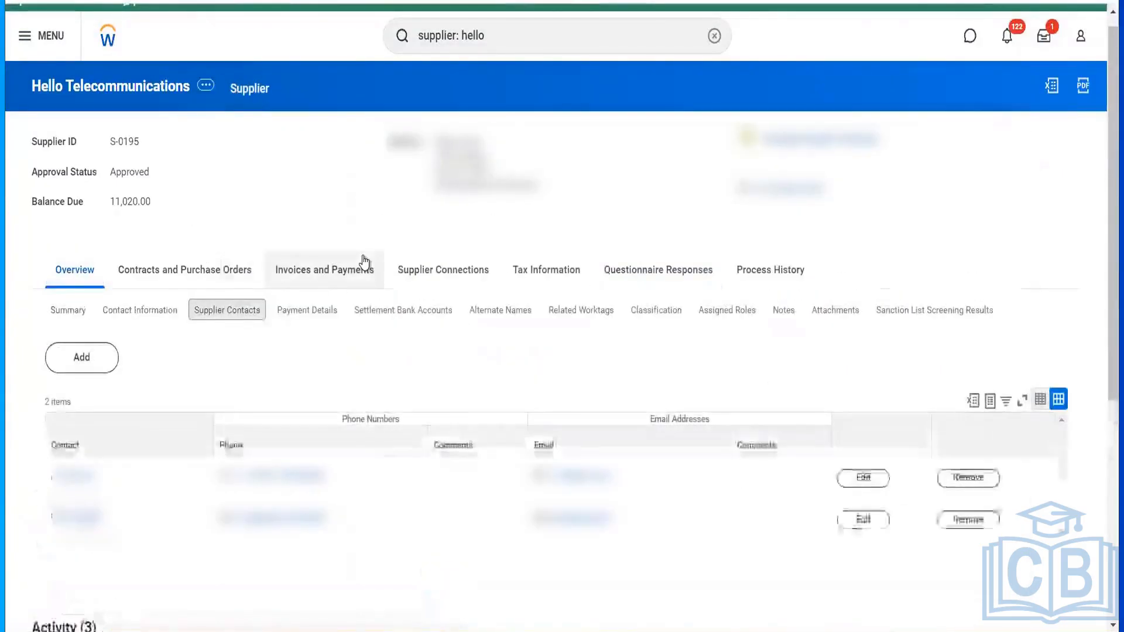
{"action": "left_click", "coordinate": [364, 261]}
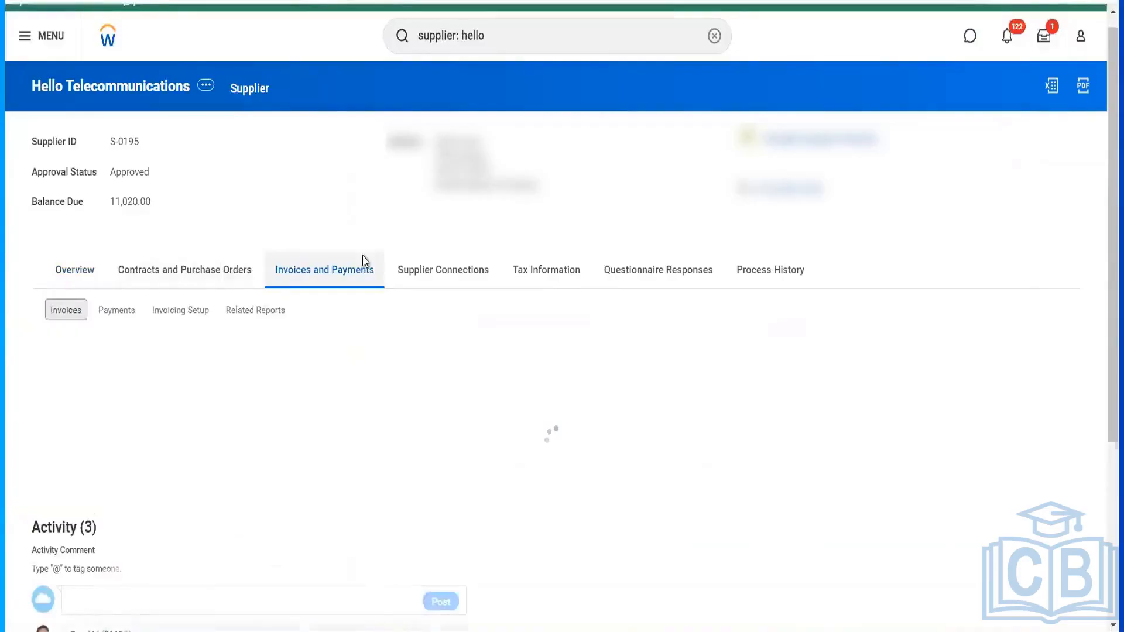
{"action": "left_click", "coordinate": [74, 269]}
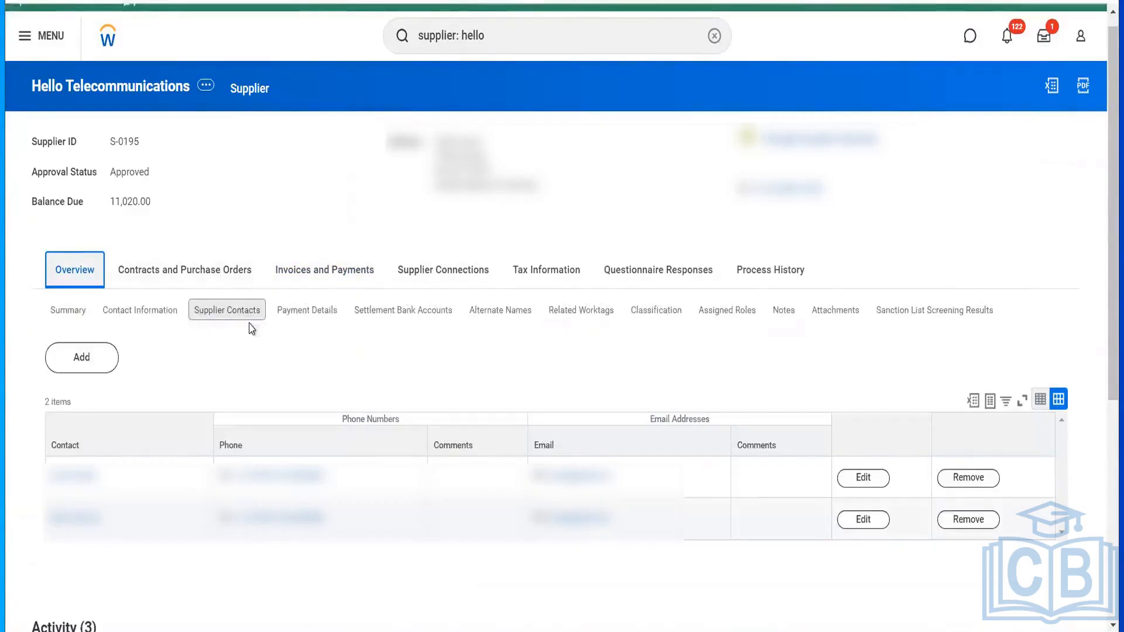
{"action": "left_click", "coordinate": [250, 324]}
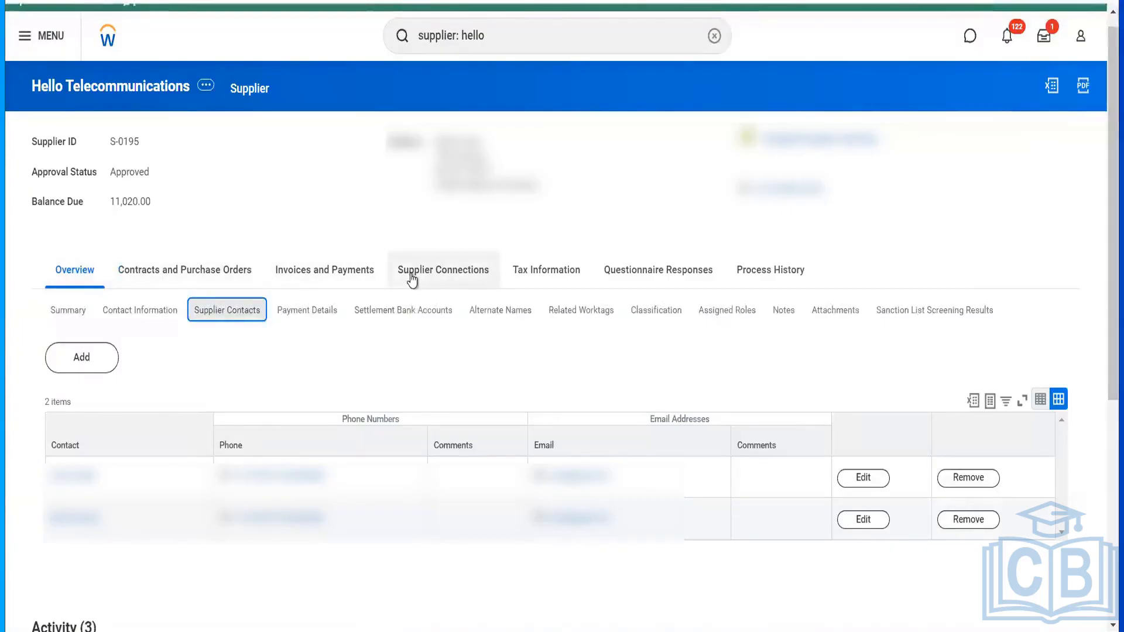
{"action": "left_click", "coordinate": [494, 40]}
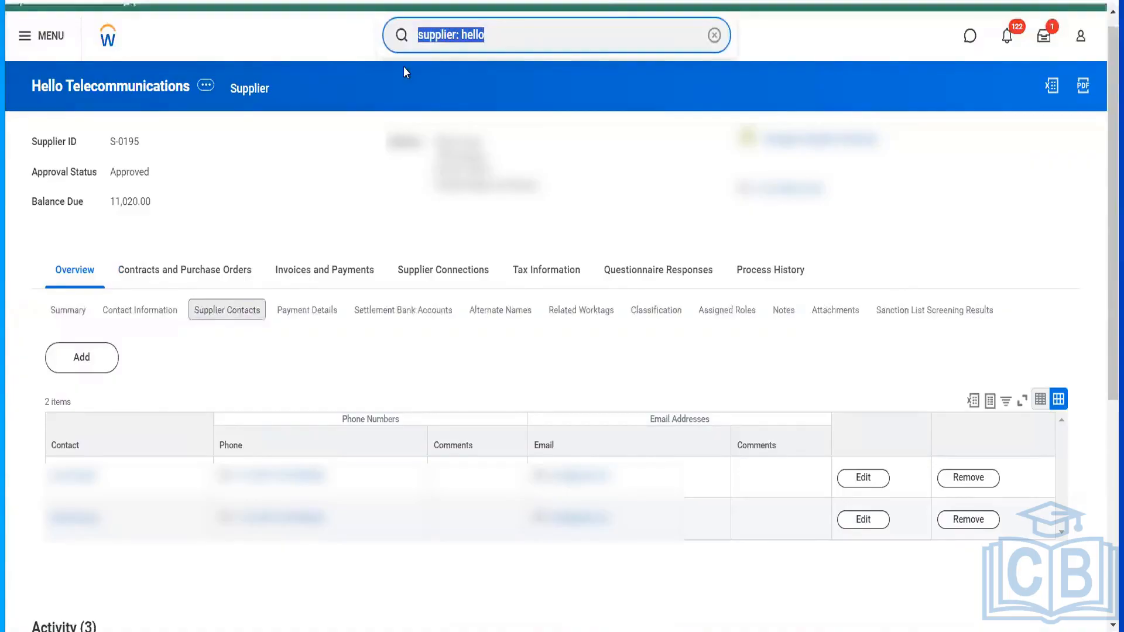
- Search for 'cr profile grou', then replace the search with 'start prox'
{"action": "type", "text": "cr pr"}
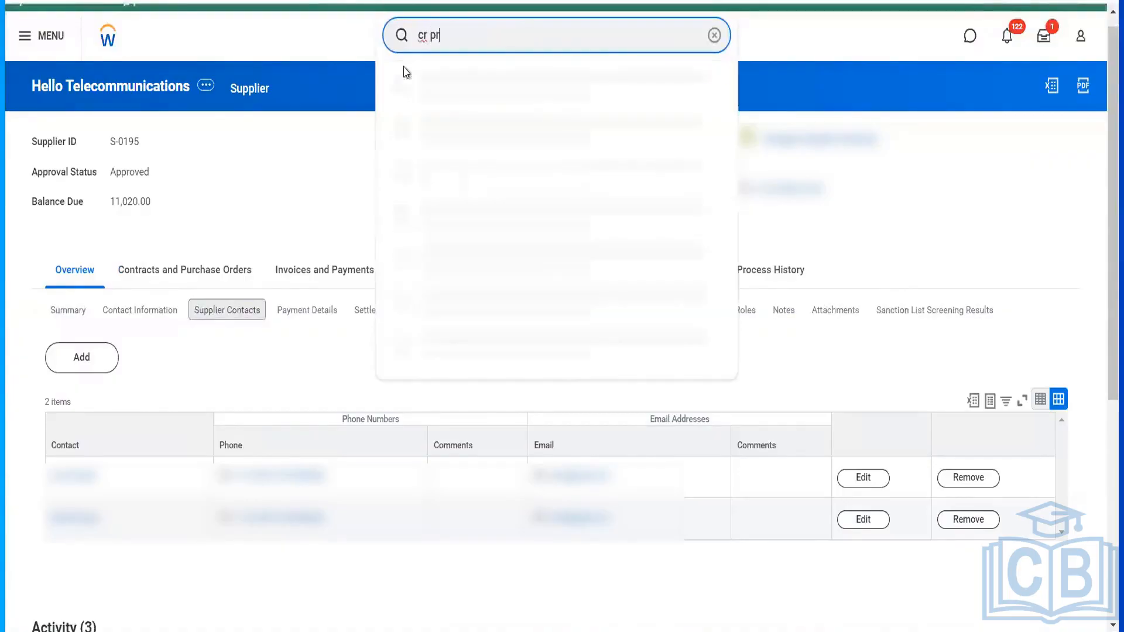
{"action": "type", "text": "ofile"}
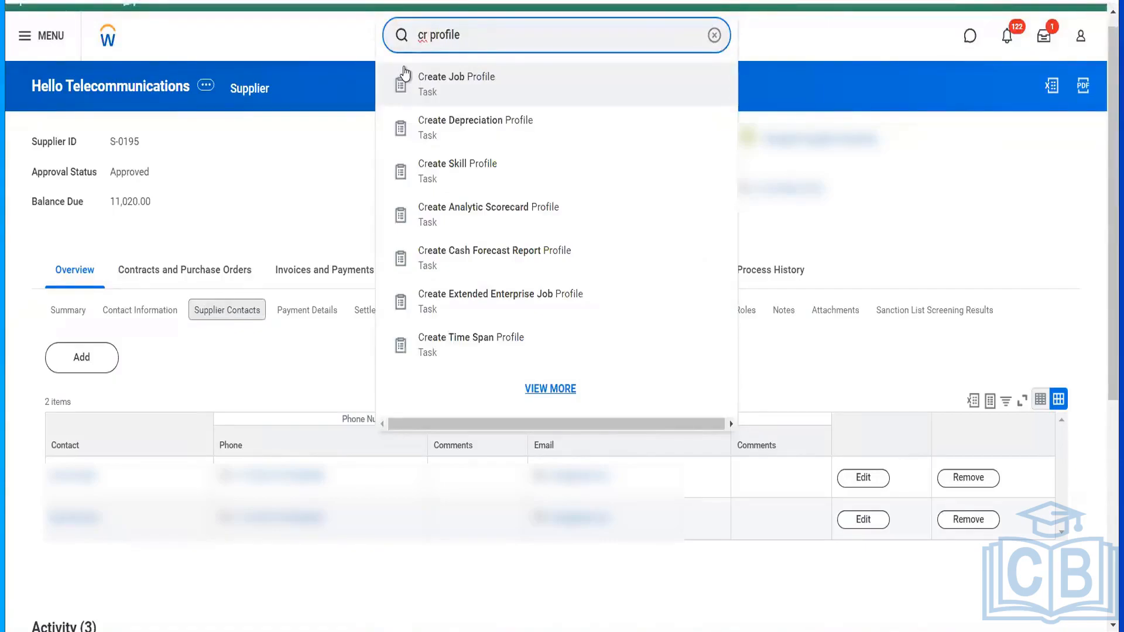
{"action": "type", "text": " group"}
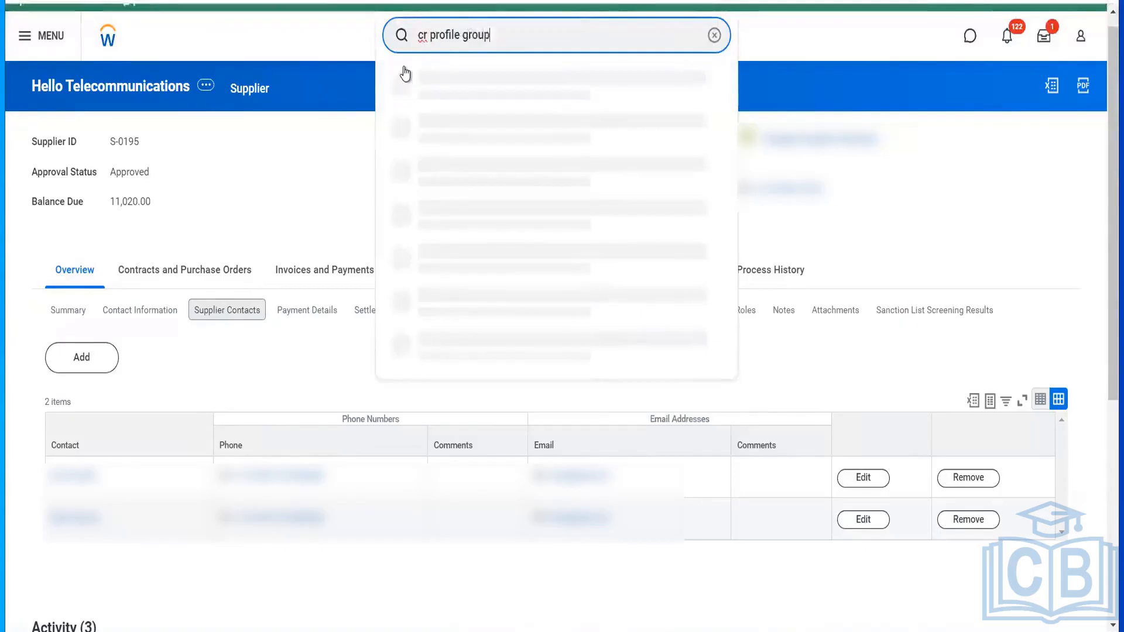
{"action": "key", "text": "Return"}
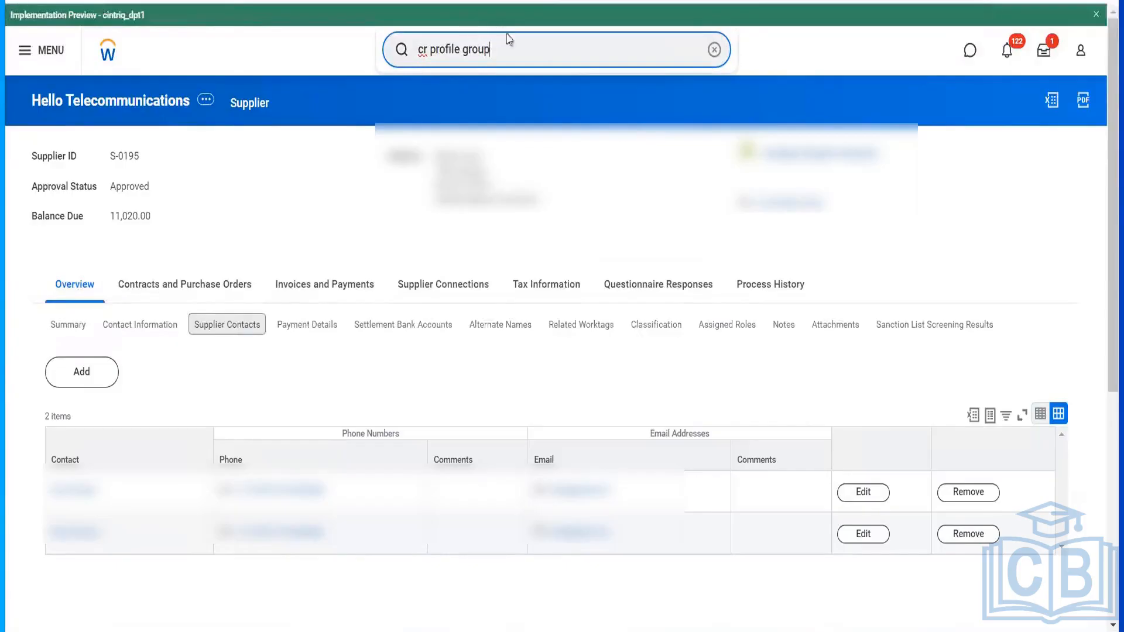
{"action": "key", "text": "ctrl+a"}
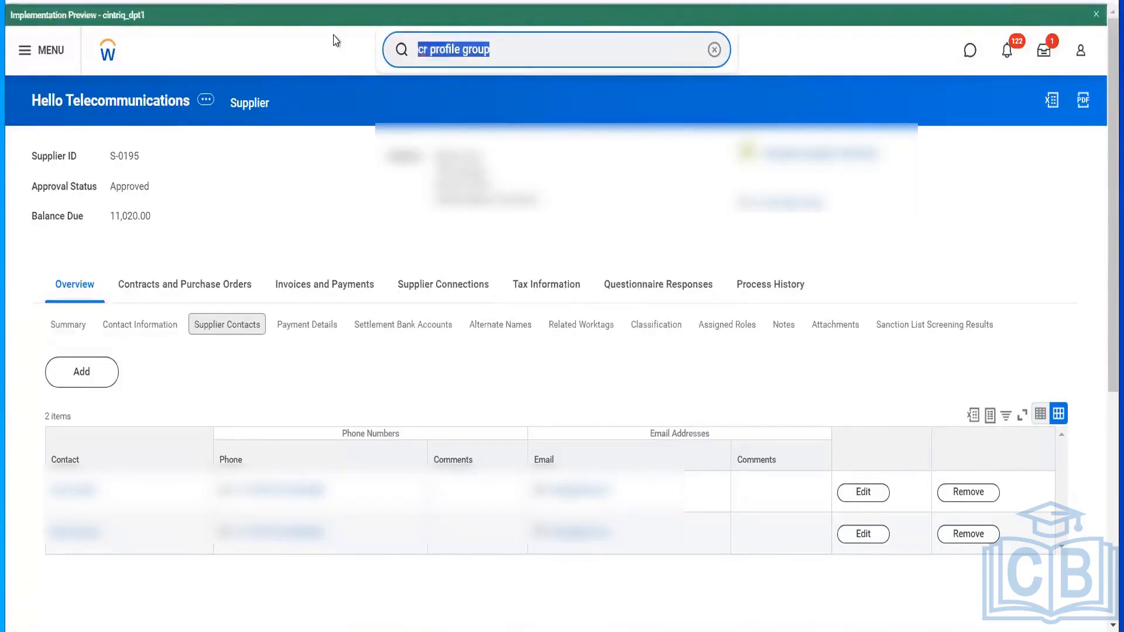
{"action": "type", "text": "staart p"}
{"action": "key", "text": "BackSpace"}
{"action": "key", "text": "BackSpace"}
{"action": "key", "text": "BackSpace"}
{"action": "key", "text": "BackSpace"}
{"action": "key", "text": "BackSpace"}
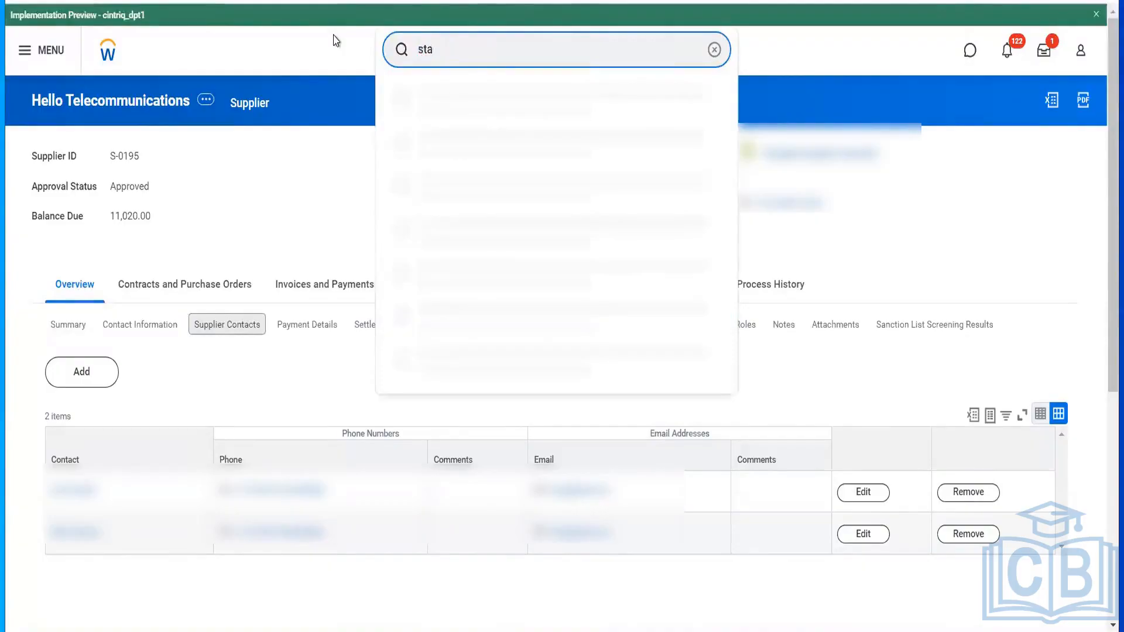
{"action": "type", "text": "rt prox"}
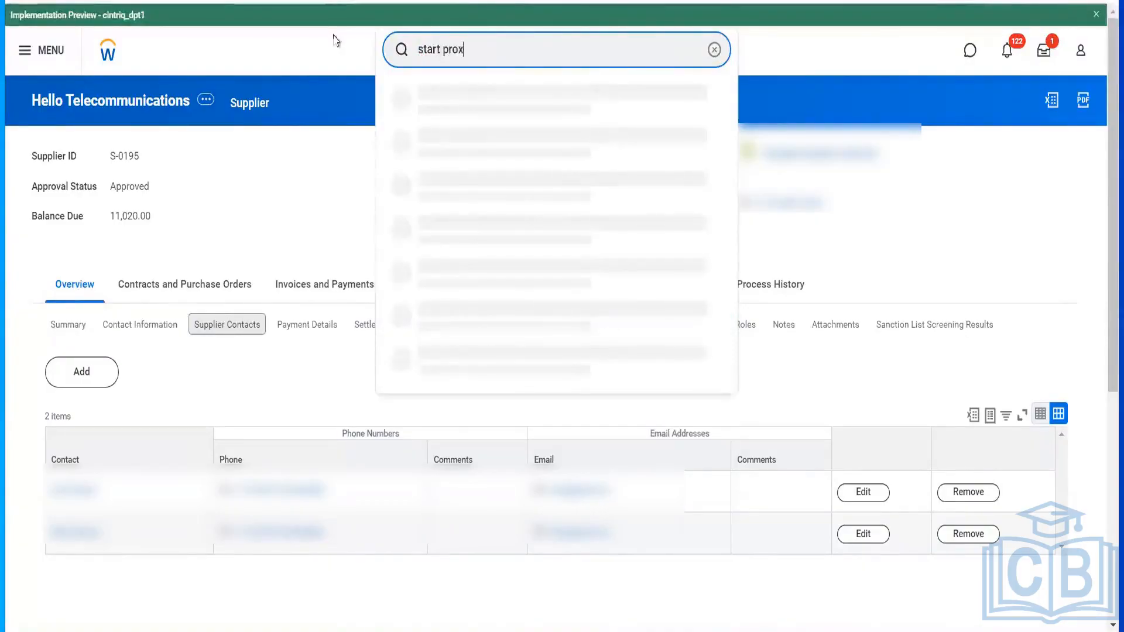
- Start a proxy session, choosing the worker to act as in Act As
{"action": "left_click", "coordinate": [442, 102]}
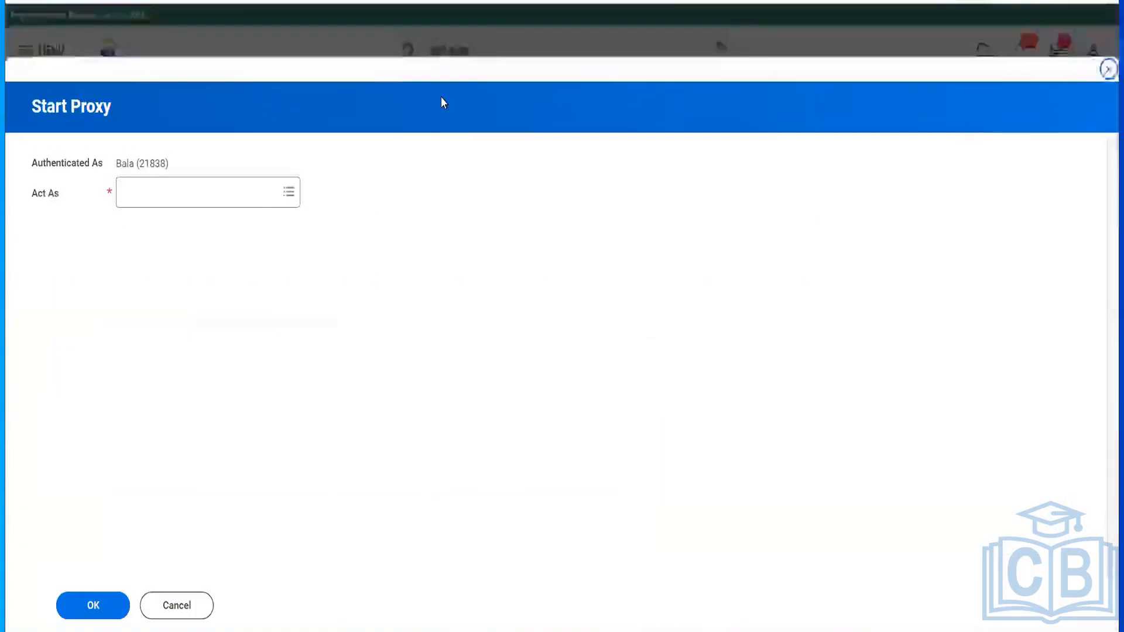
{"action": "left_click", "coordinate": [224, 201]}
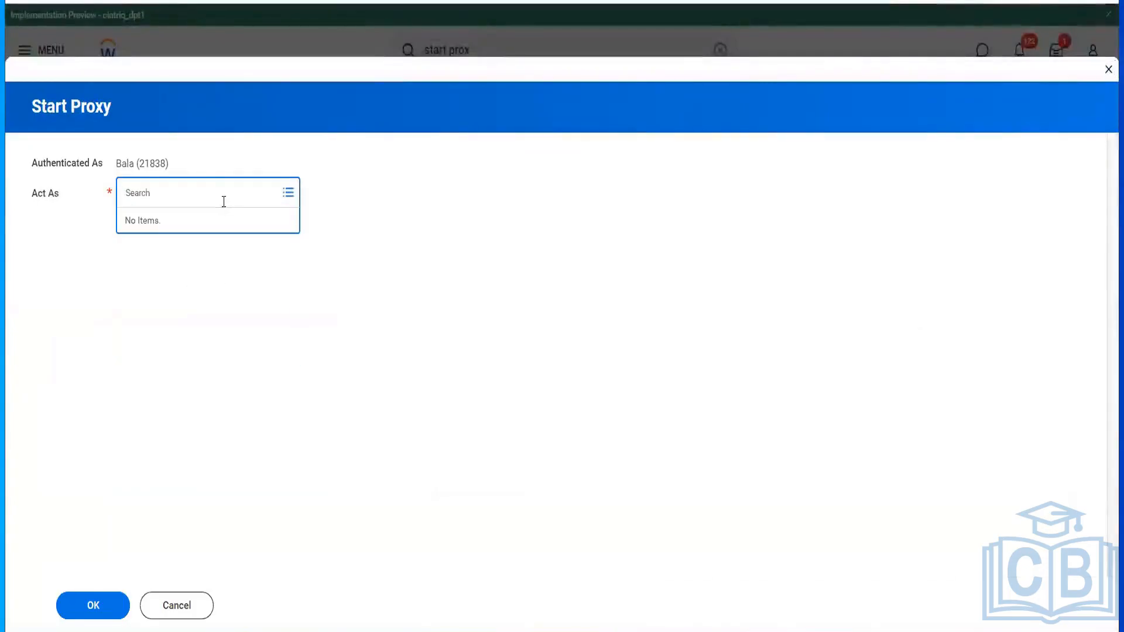
{"action": "type", "text": "tr"}
{"action": "type", "text": "er ser"}
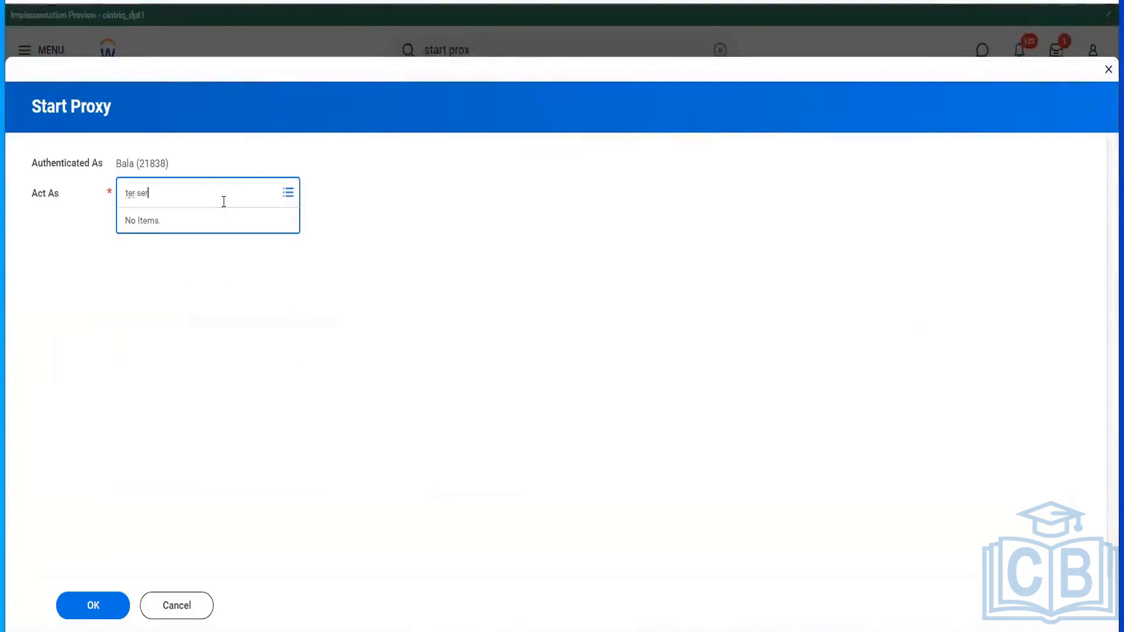
{"action": "key", "text": "Return"}
{"action": "left_click", "coordinate": [110, 608]}
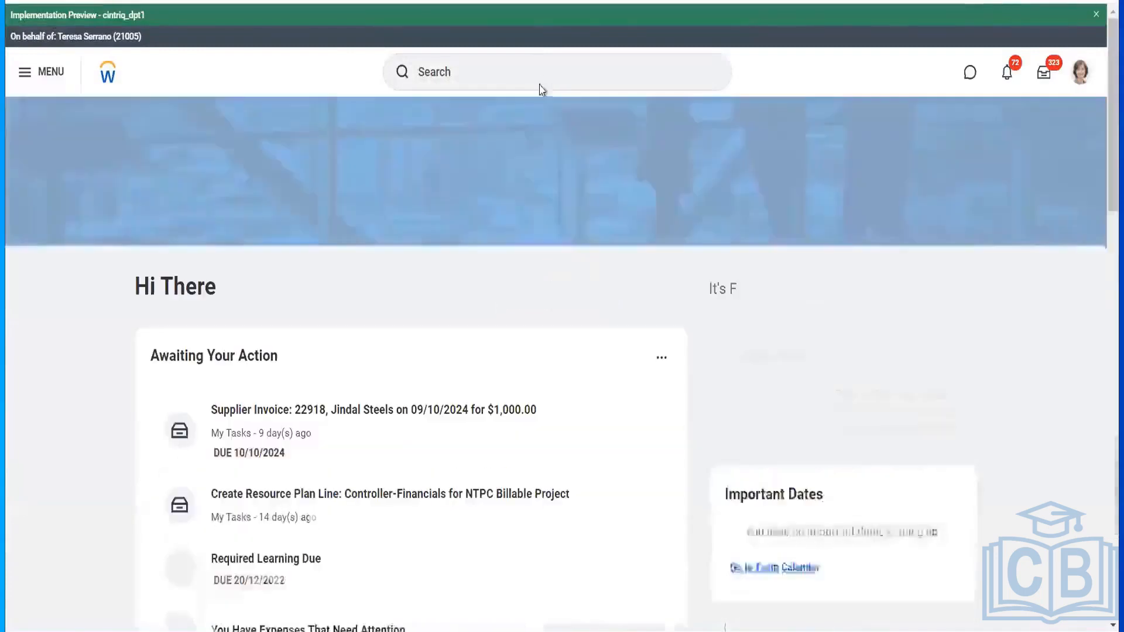
- Search 'profile gro', launch Configure Profile Group and expand its Profile Group list
{"action": "left_click", "coordinate": [540, 85]}
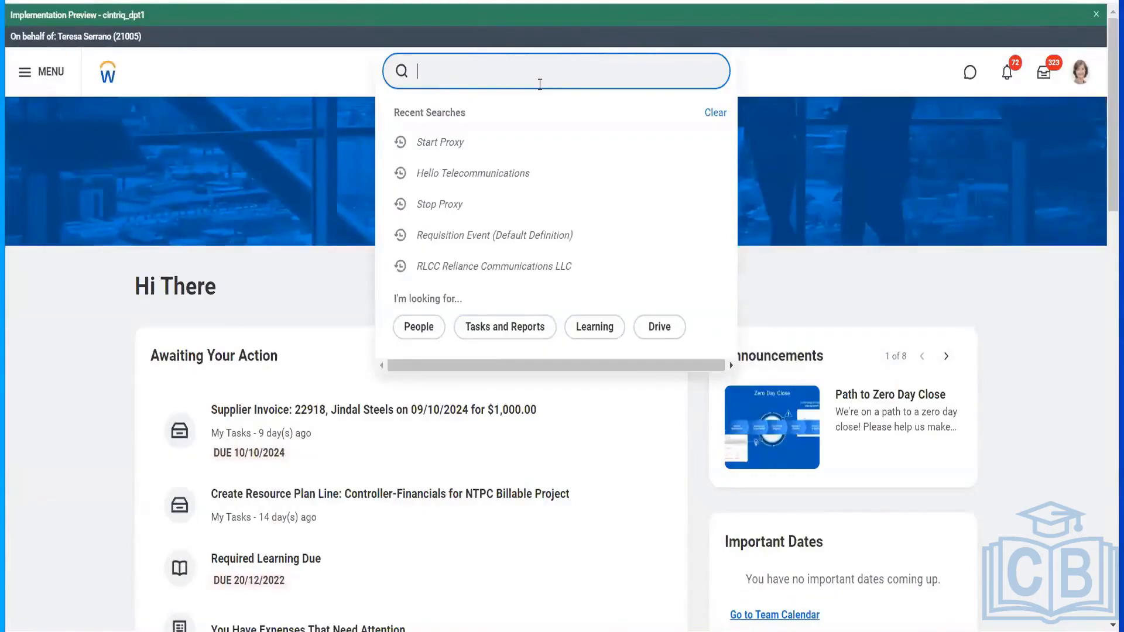
{"action": "type", "text": "mai p"}
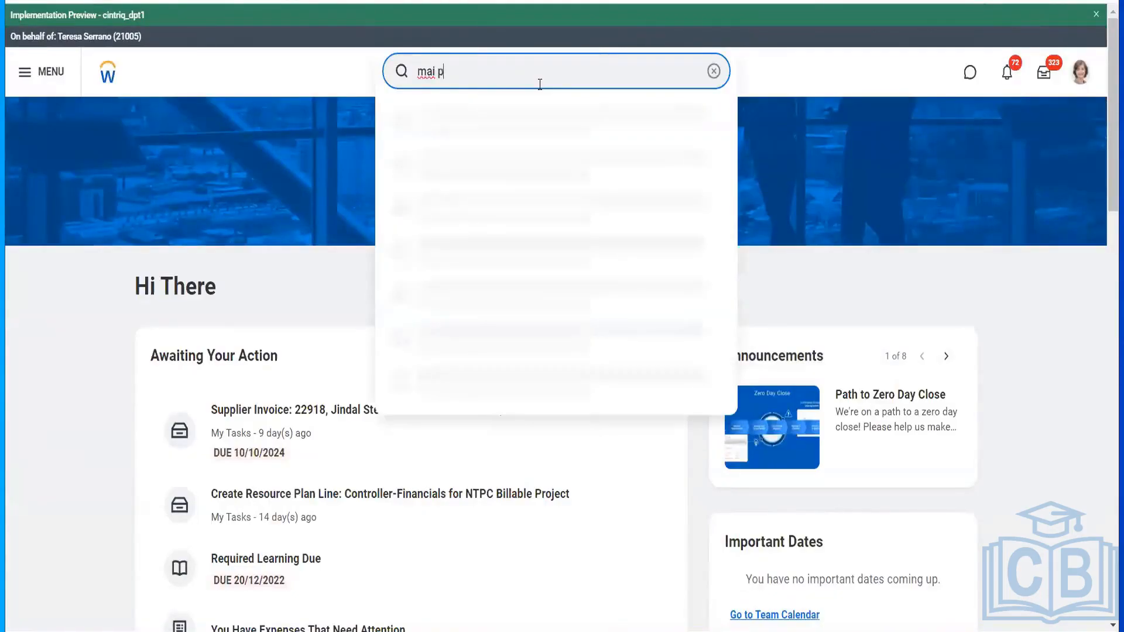
{"action": "type", "text": "rof grou"}
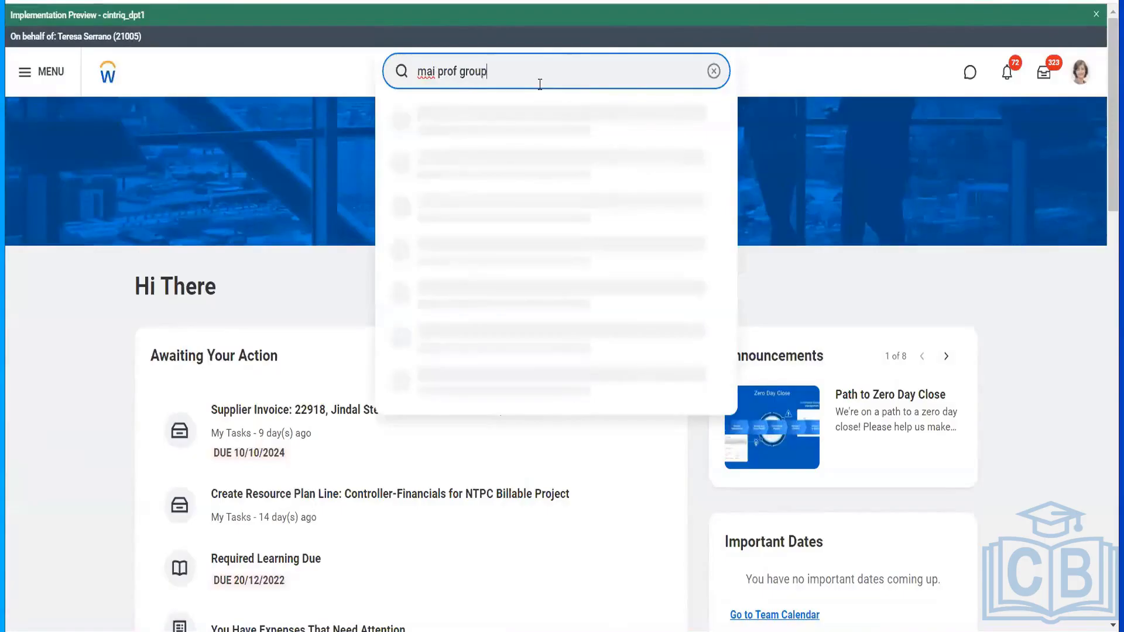
{"action": "type", "text": "p"}
{"action": "key", "text": "Return"}
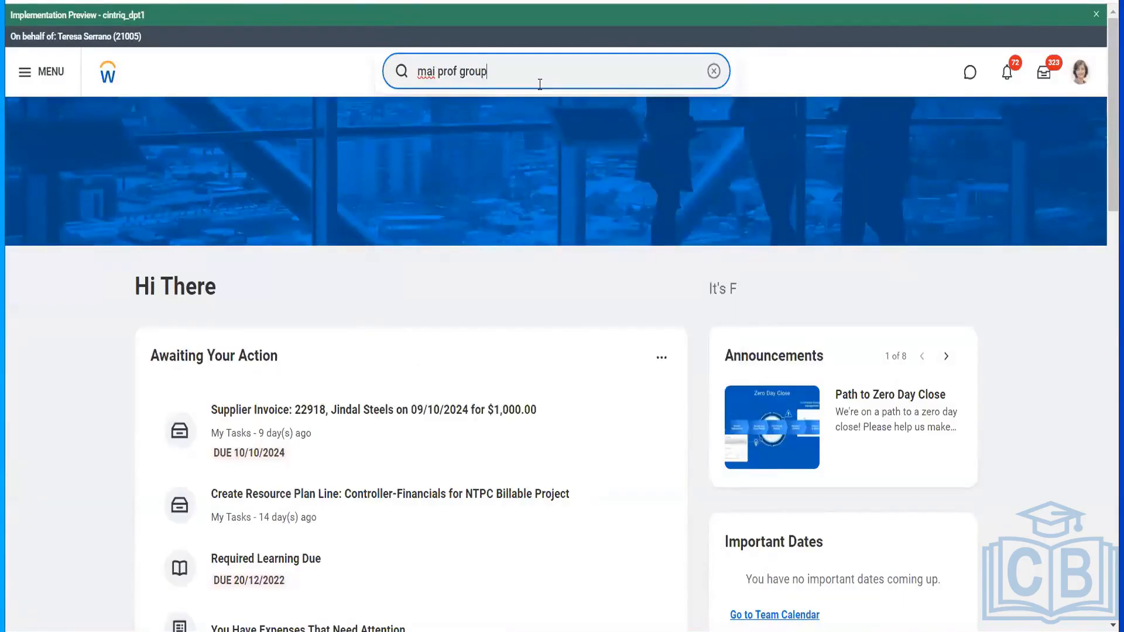
{"action": "key", "text": "ctrl+a"}
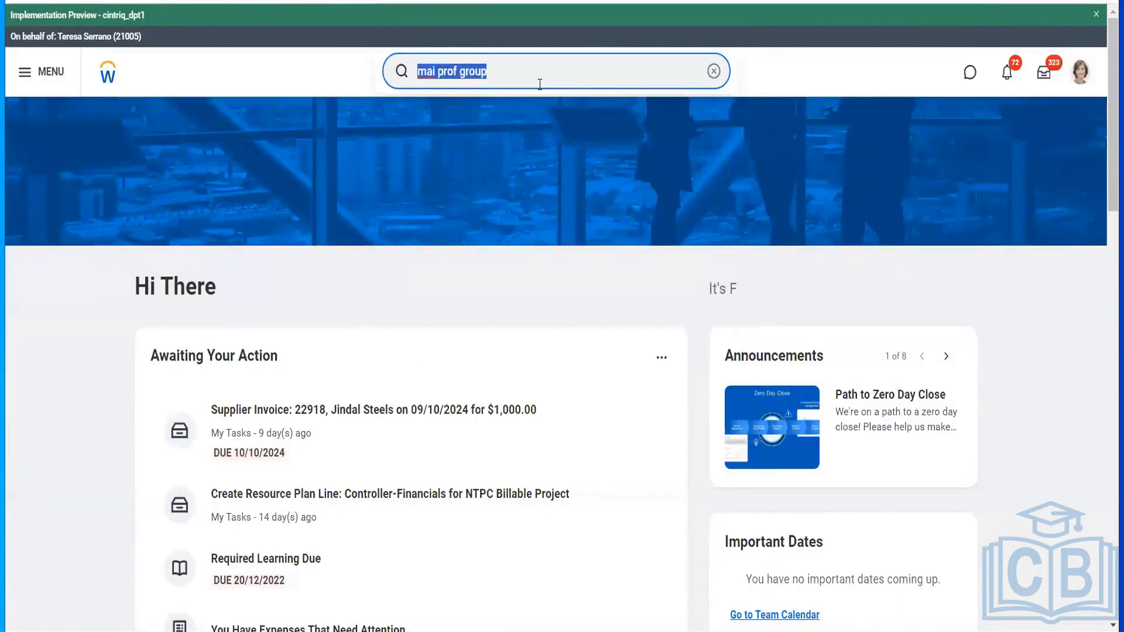
{"action": "type", "text": "profile gro"}
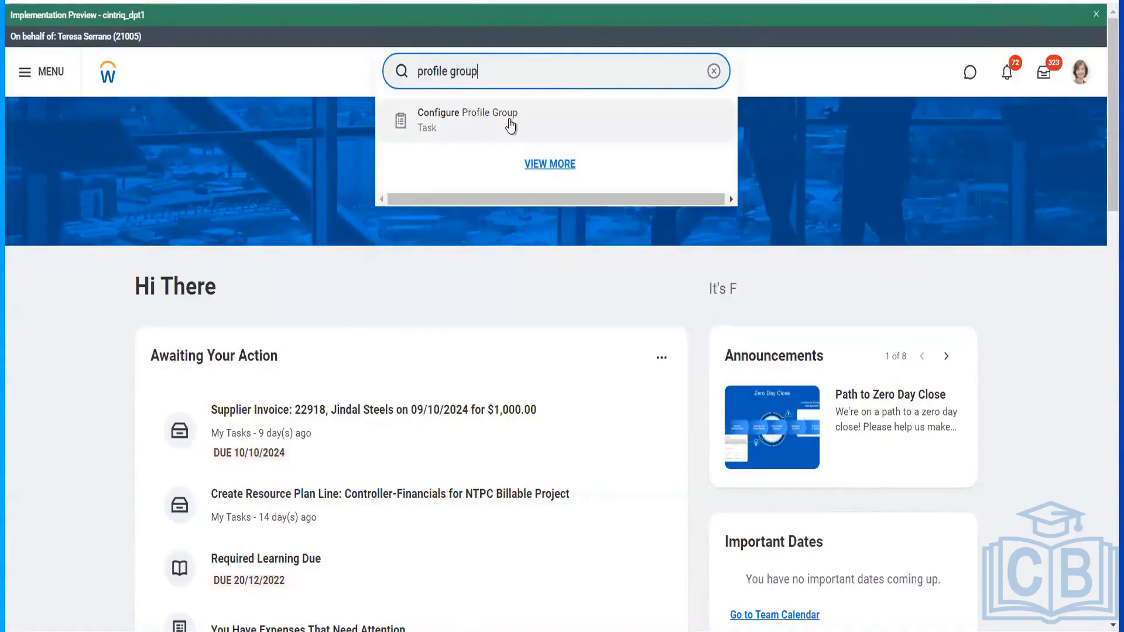
{"action": "left_click", "coordinate": [511, 125]}
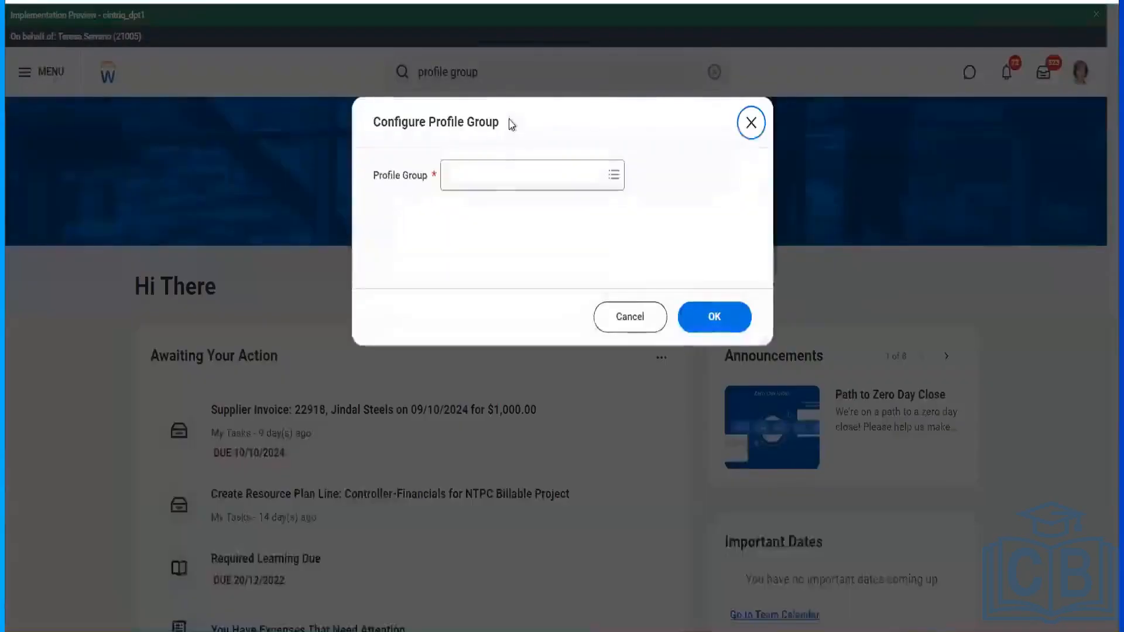
{"action": "left_click", "coordinate": [504, 170]}
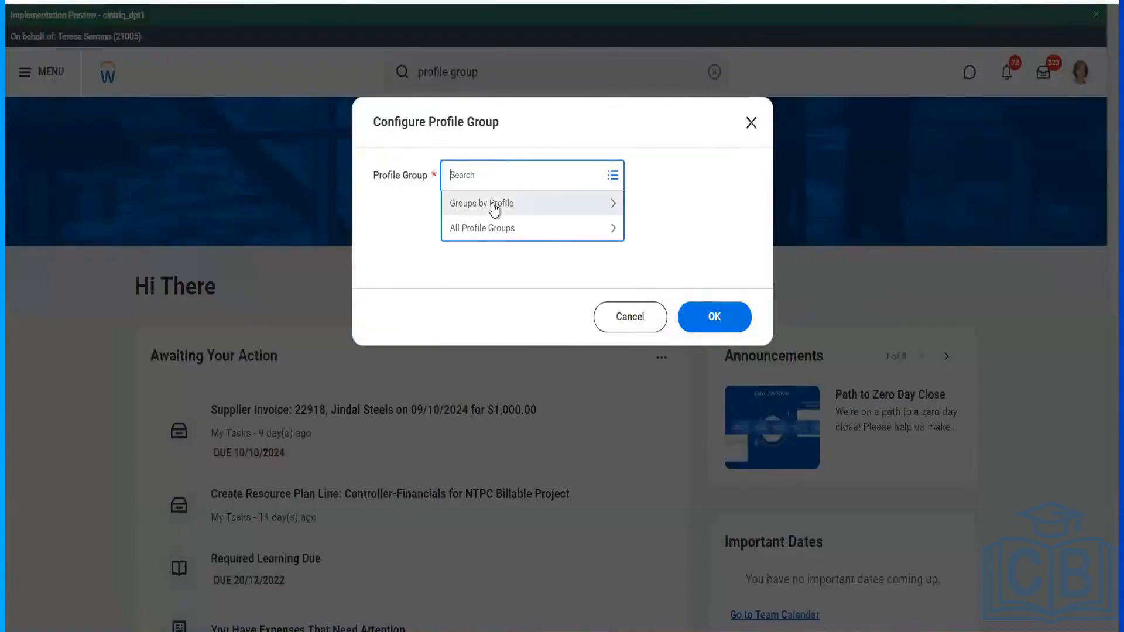
- Browse Groups by Profile down to the Supplier Composite View Profile
{"action": "left_click", "coordinate": [494, 205]}
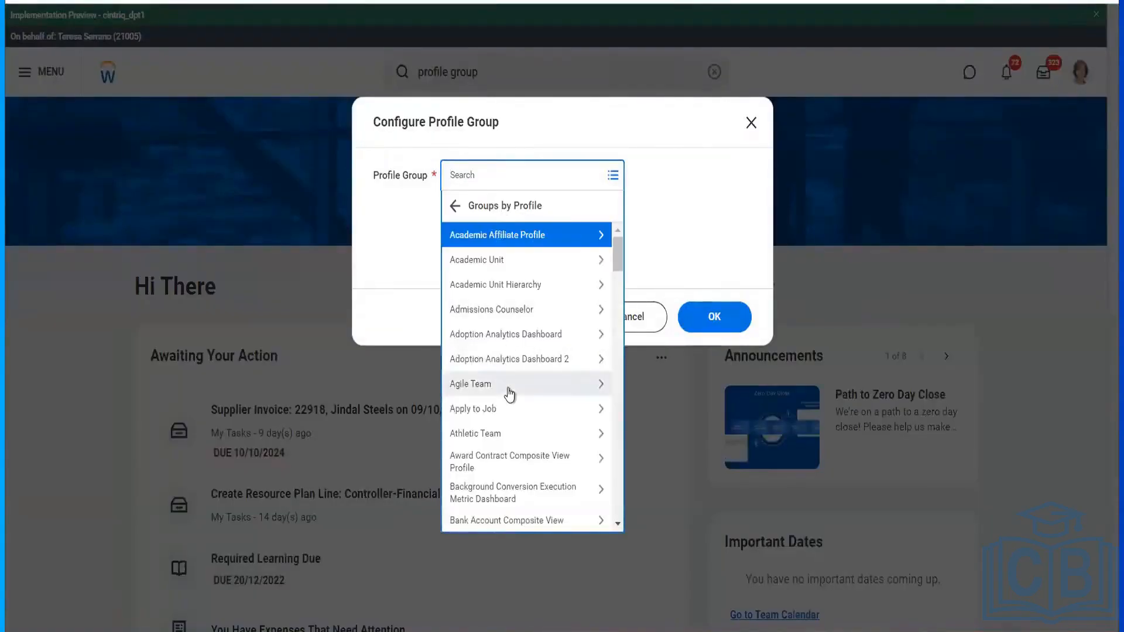
{"action": "scroll", "coordinate": [509, 394], "scroll_direction": "down", "scroll_amount": 4}
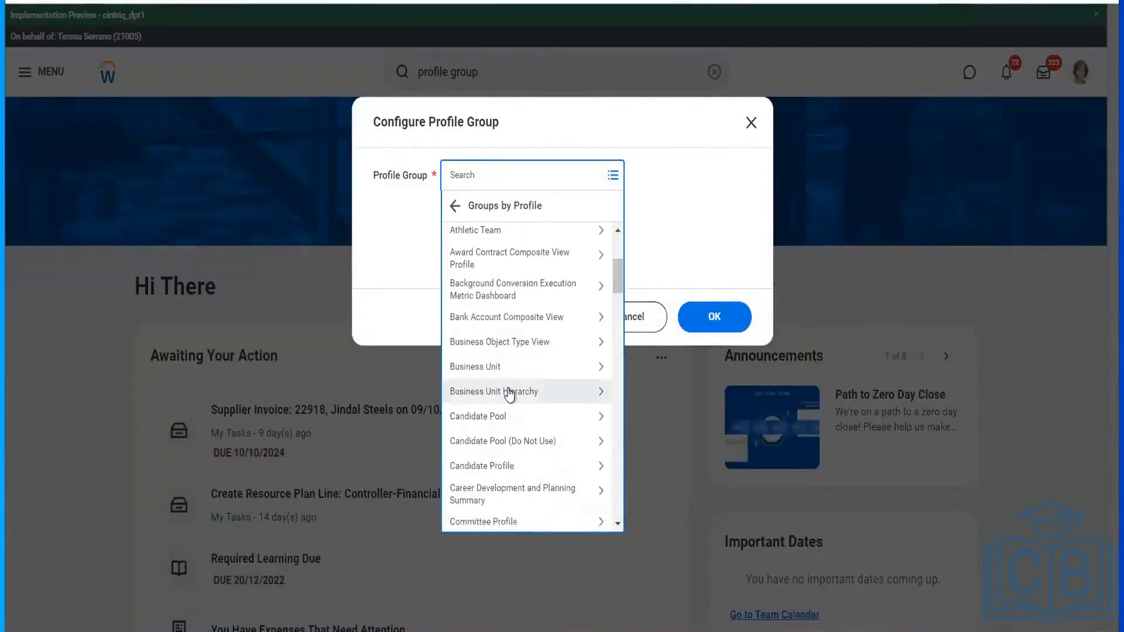
{"action": "scroll", "coordinate": [510, 394], "scroll_direction": "down", "scroll_amount": 5}
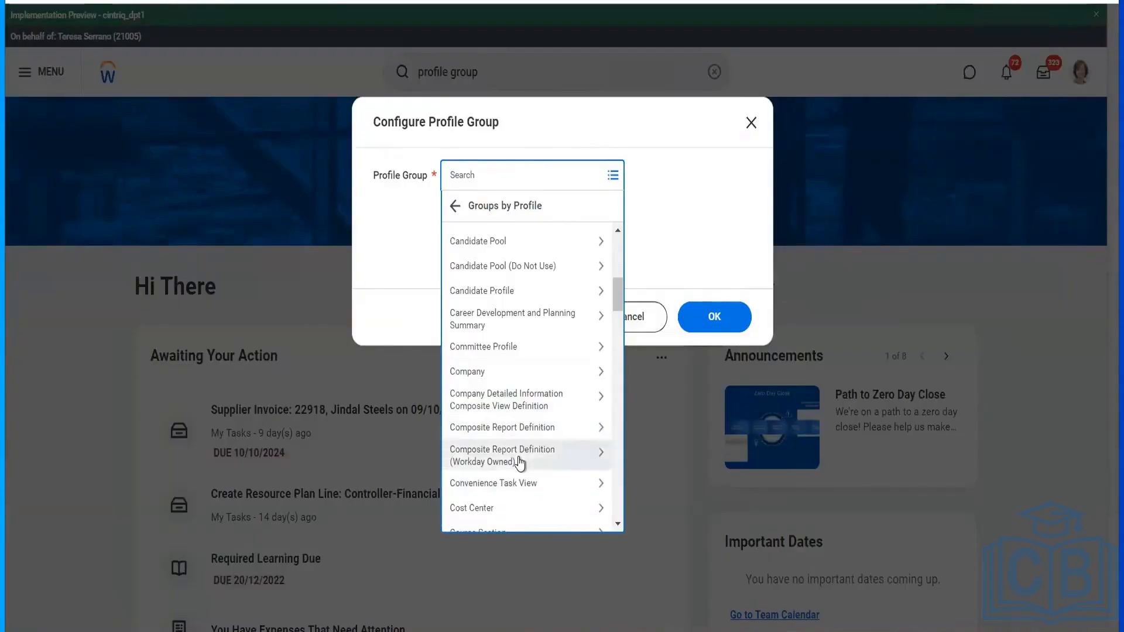
{"action": "scroll", "coordinate": [518, 461], "scroll_direction": "down", "scroll_amount": 2}
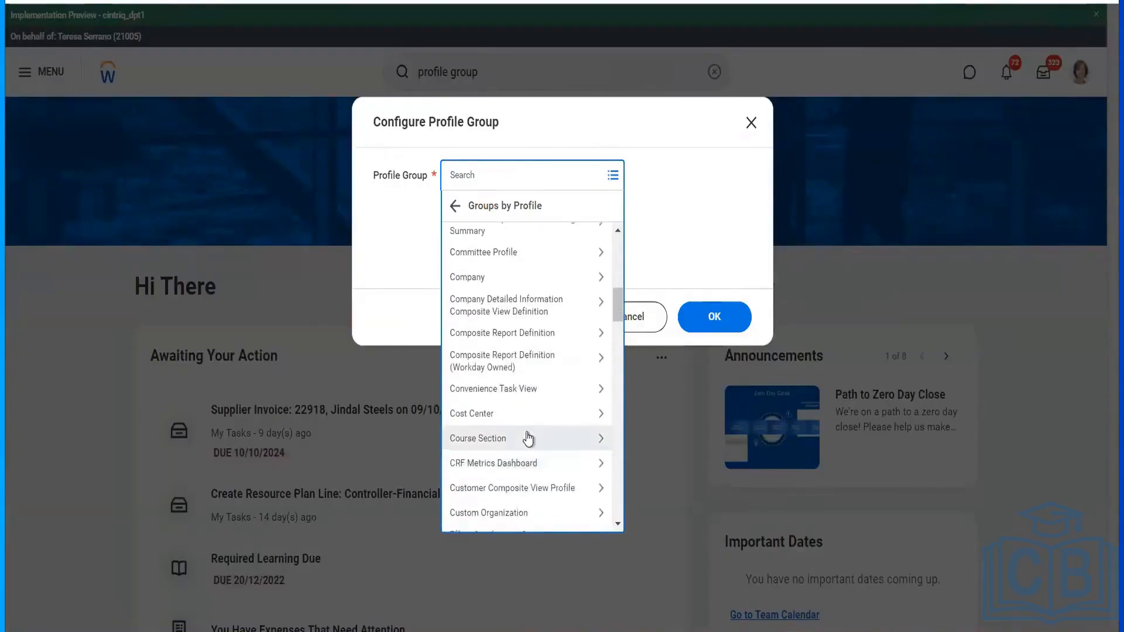
{"action": "scroll", "coordinate": [528, 441], "scroll_direction": "down", "scroll_amount": 3}
{"action": "scroll", "coordinate": [528, 438], "scroll_direction": "down", "scroll_amount": 10}
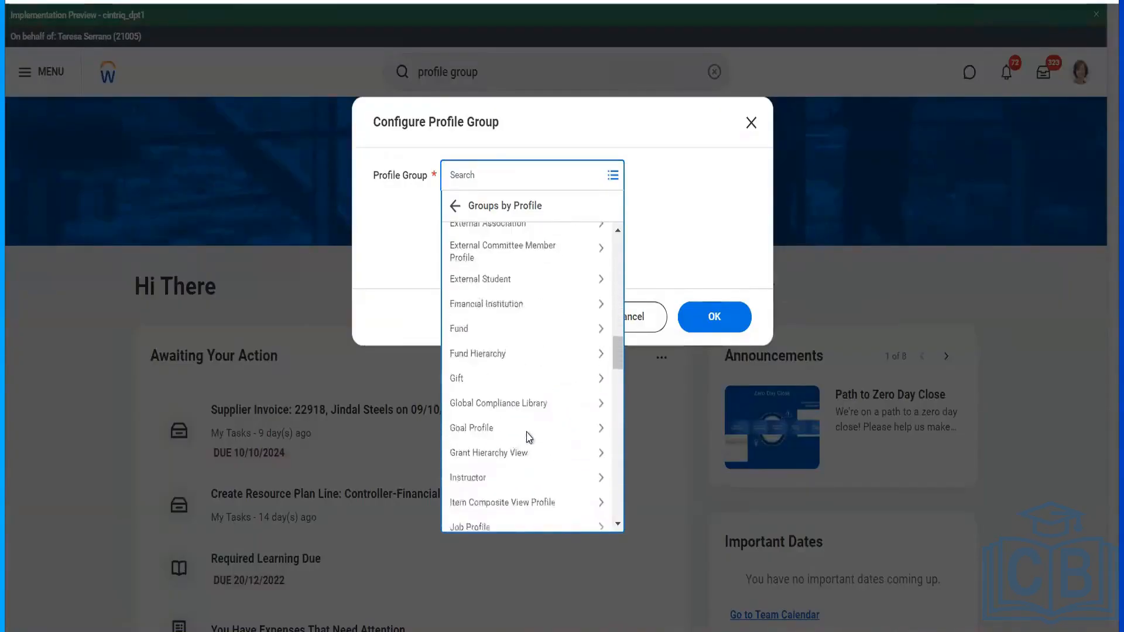
{"action": "scroll", "coordinate": [529, 438], "scroll_direction": "down", "scroll_amount": 7}
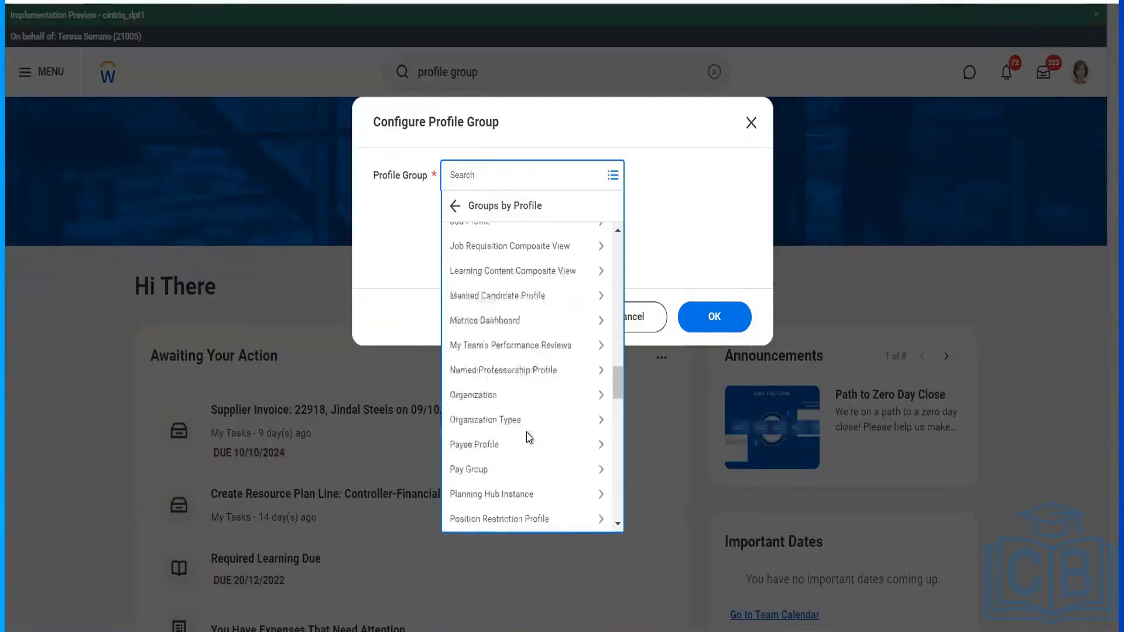
{"action": "scroll", "coordinate": [529, 438], "scroll_direction": "down", "scroll_amount": 4}
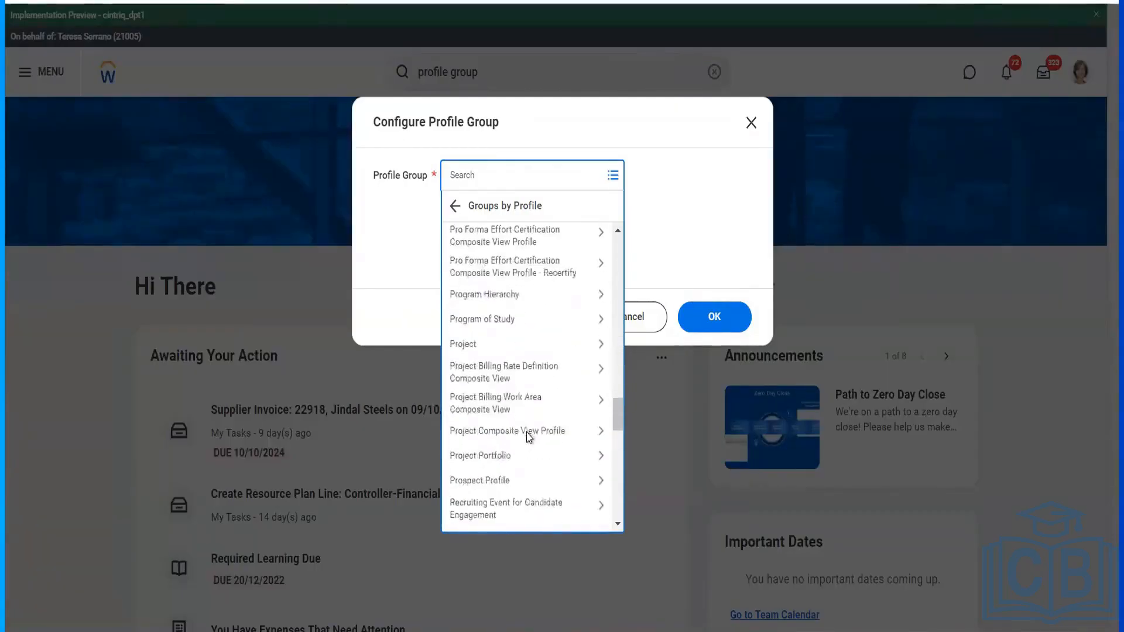
{"action": "scroll", "coordinate": [529, 438], "scroll_direction": "down", "scroll_amount": 4}
{"action": "scroll", "coordinate": [528, 438], "scroll_direction": "down", "scroll_amount": 4}
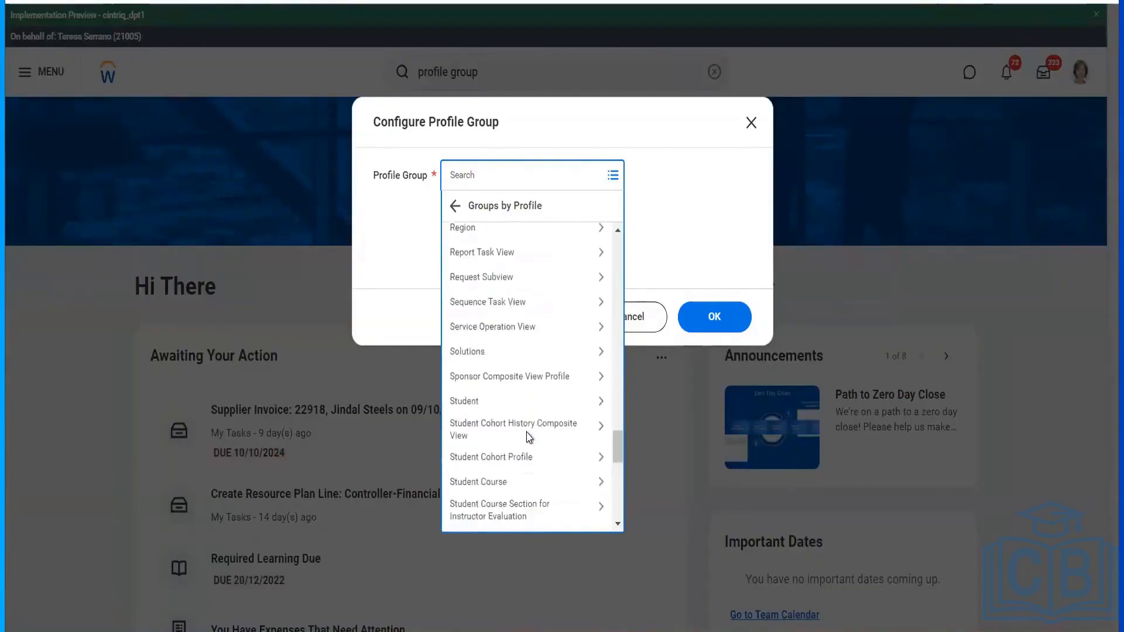
{"action": "scroll", "coordinate": [528, 437], "scroll_direction": "down", "scroll_amount": 2}
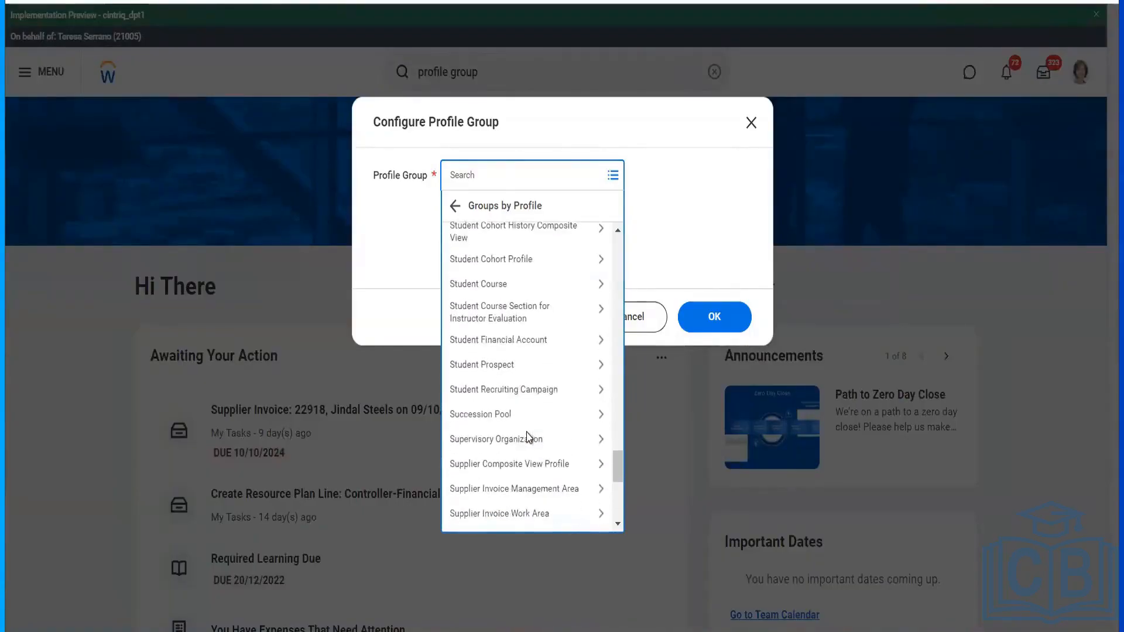
{"action": "scroll", "coordinate": [529, 438], "scroll_direction": "down", "scroll_amount": 3}
{"action": "scroll", "coordinate": [529, 438], "scroll_direction": "down", "scroll_amount": 3}
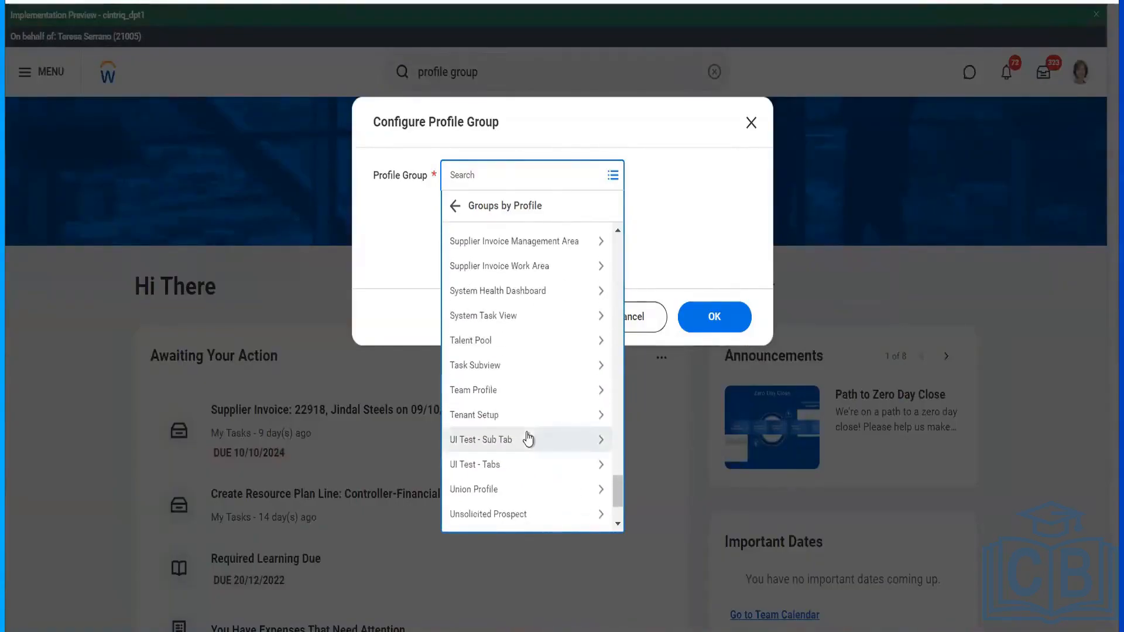
{"action": "scroll", "coordinate": [529, 438], "scroll_direction": "down", "scroll_amount": 1}
{"action": "scroll", "coordinate": [529, 437], "scroll_direction": "up", "scroll_amount": 1}
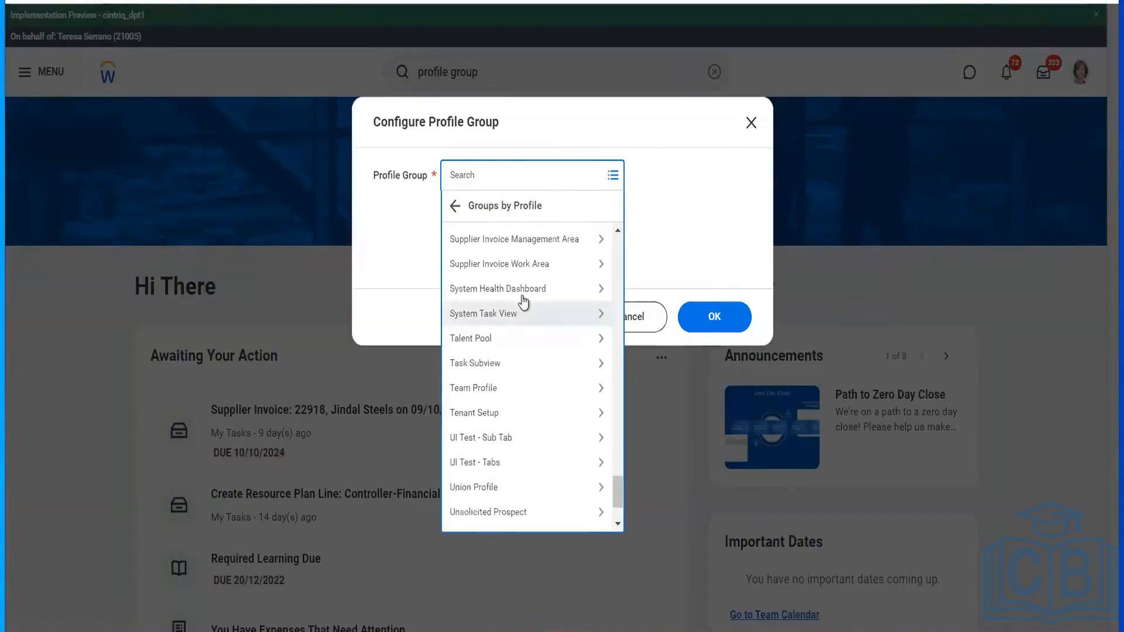
{"action": "scroll", "coordinate": [525, 283], "scroll_direction": "up", "scroll_amount": 2}
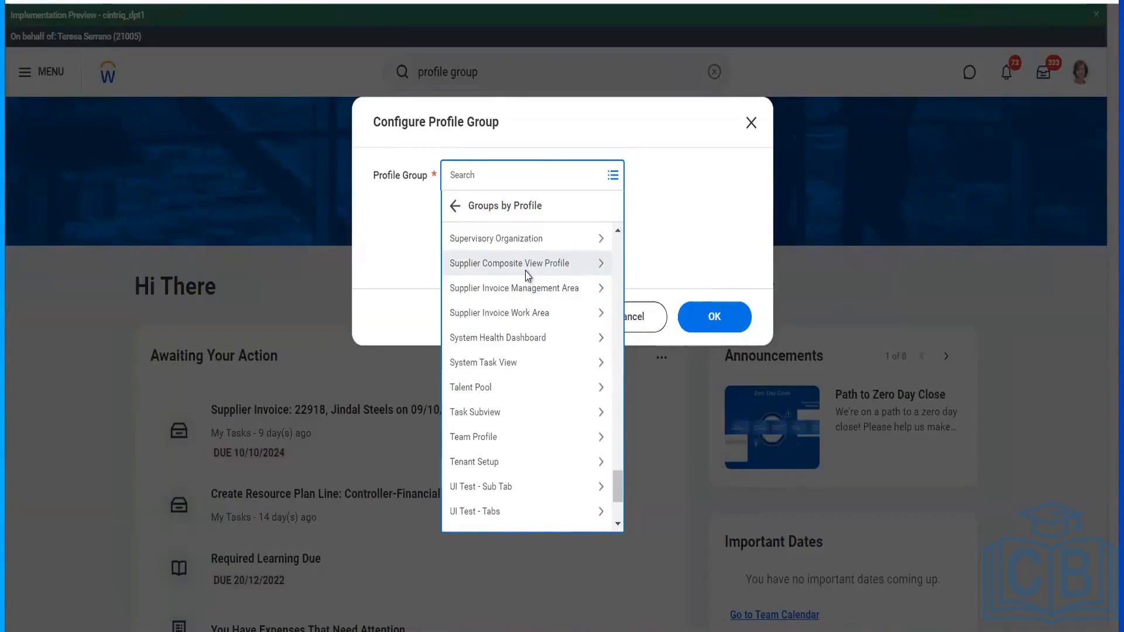
- Pick Overview for Supplier Composite View Profile as the profile group and confirm
{"action": "left_click", "coordinate": [527, 269]}
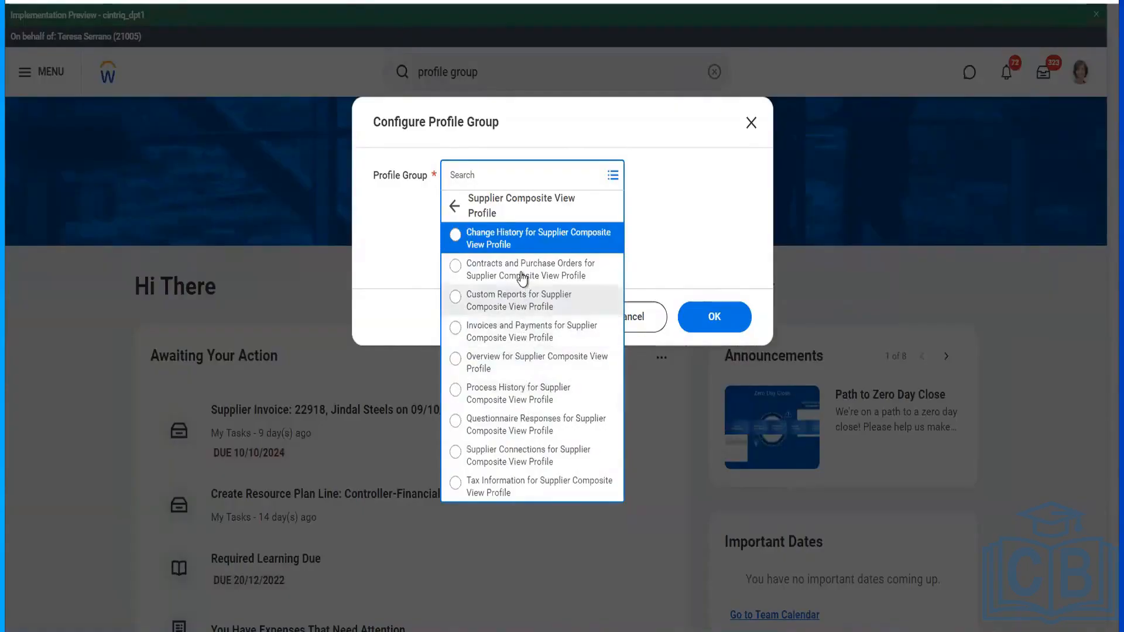
{"action": "left_click", "coordinate": [526, 367]}
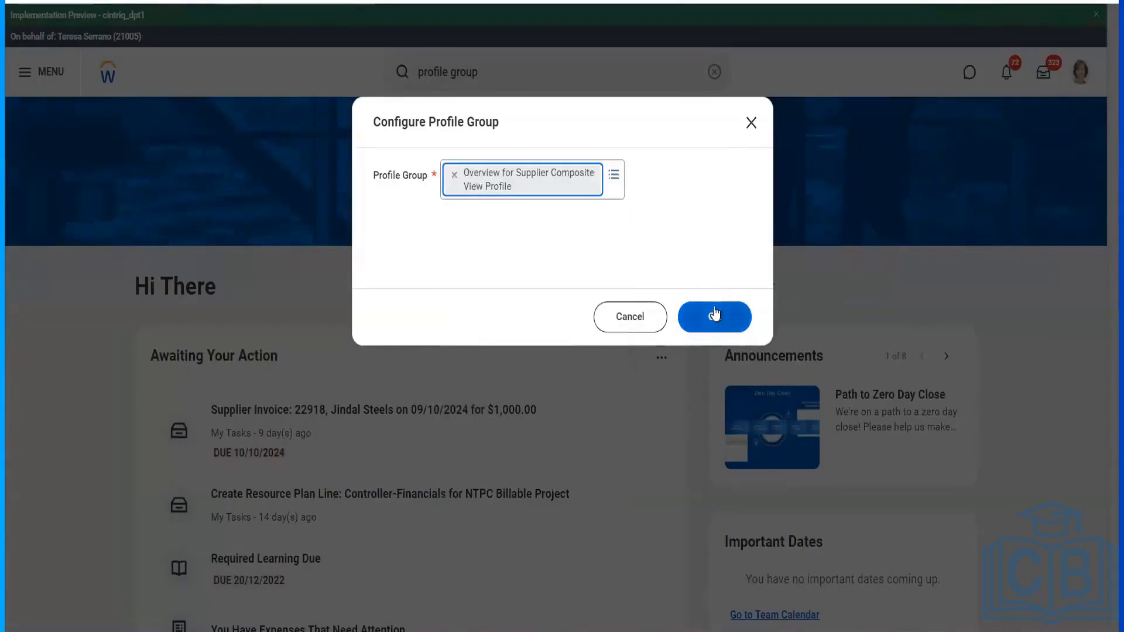
{"action": "left_click", "coordinate": [715, 313]}
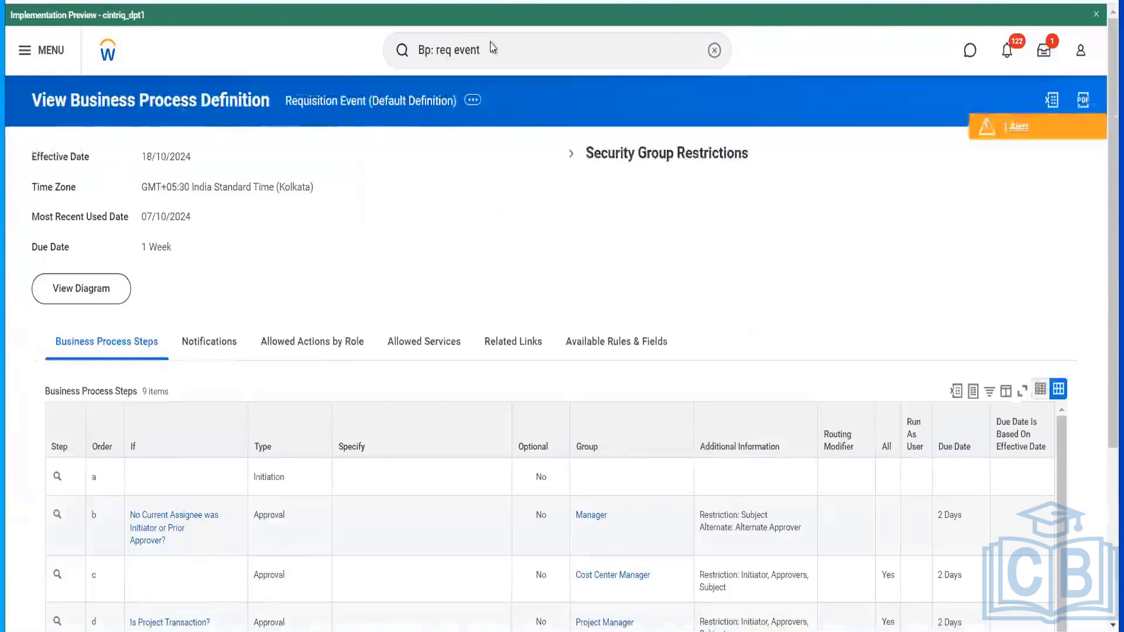
- Search 'Supplier: hello' and open the Hello Telecommunications supplier page
{"action": "left_click", "coordinate": [493, 48]}
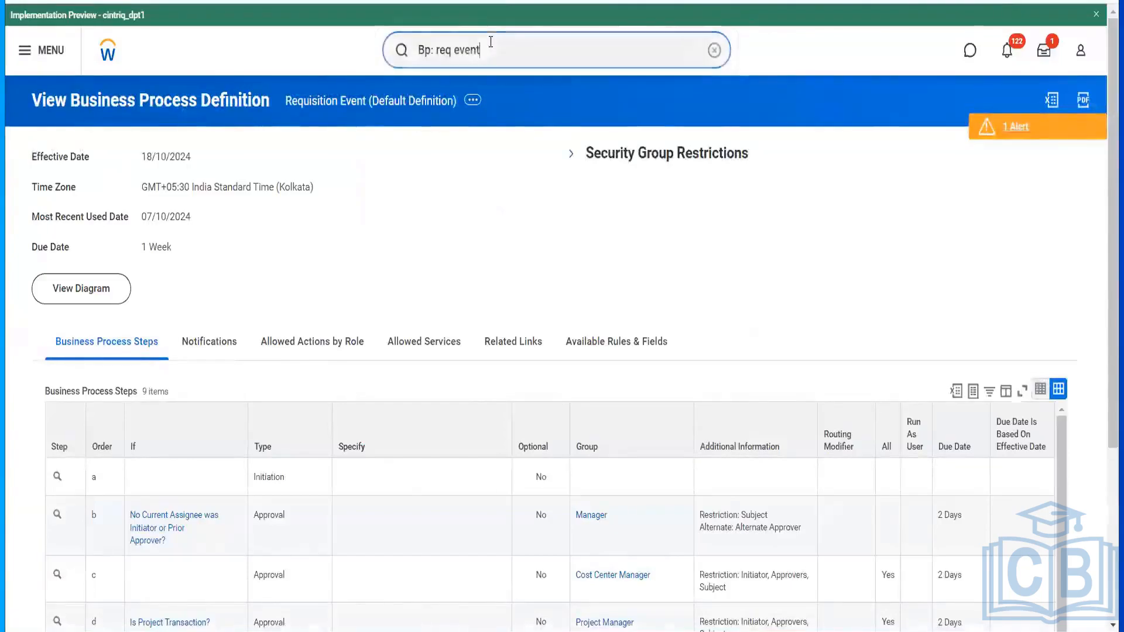
{"action": "left_click", "coordinate": [300, 57]}
{"action": "key", "text": "ctrl+a"}
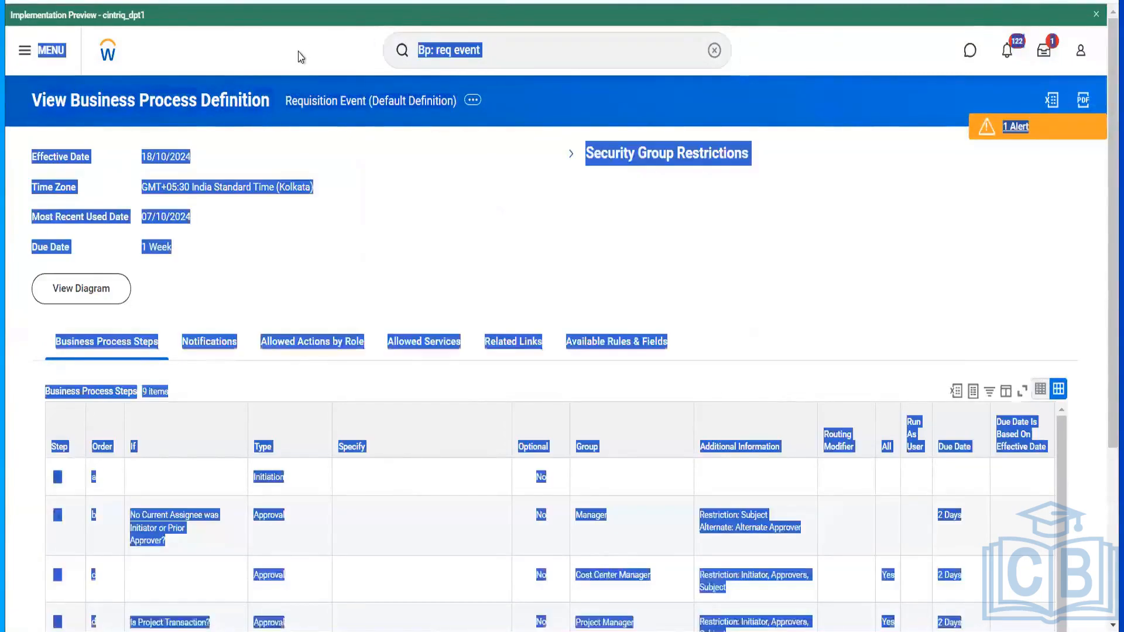
{"action": "left_click", "coordinate": [496, 48]}
{"action": "type", "text": "Su"}
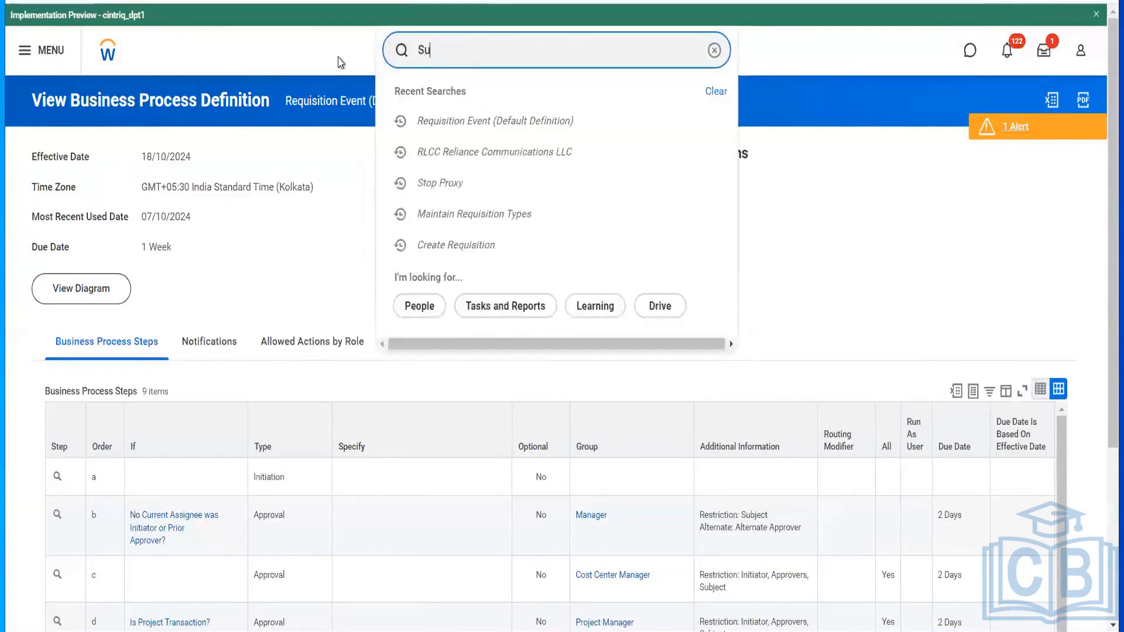
{"action": "type", "text": "pplier"}
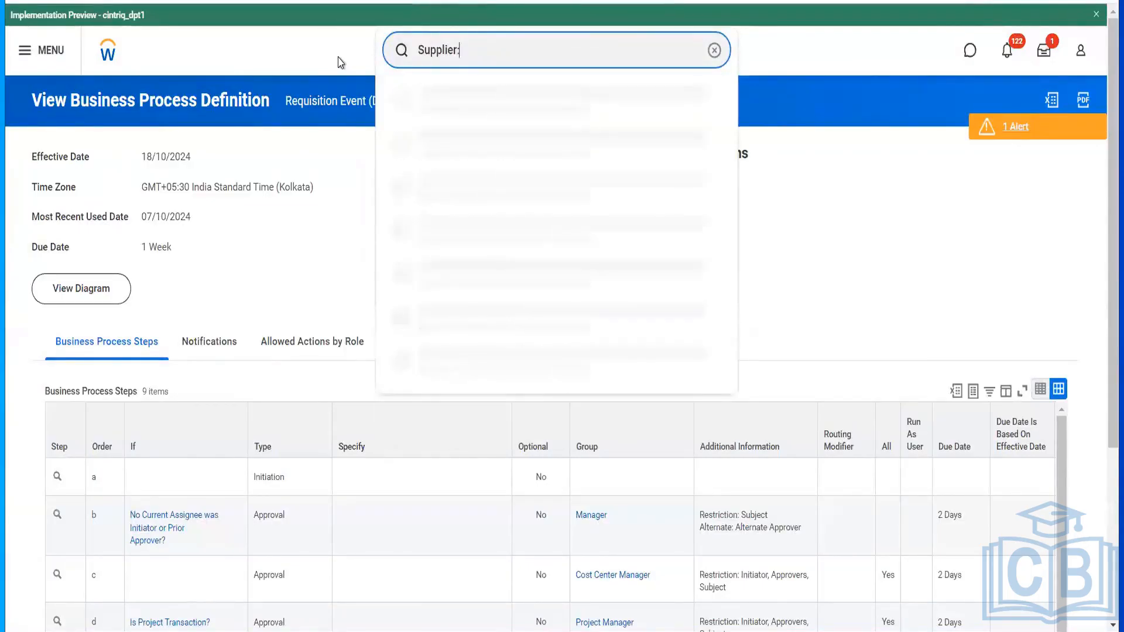
{"action": "type", "text": ":"}
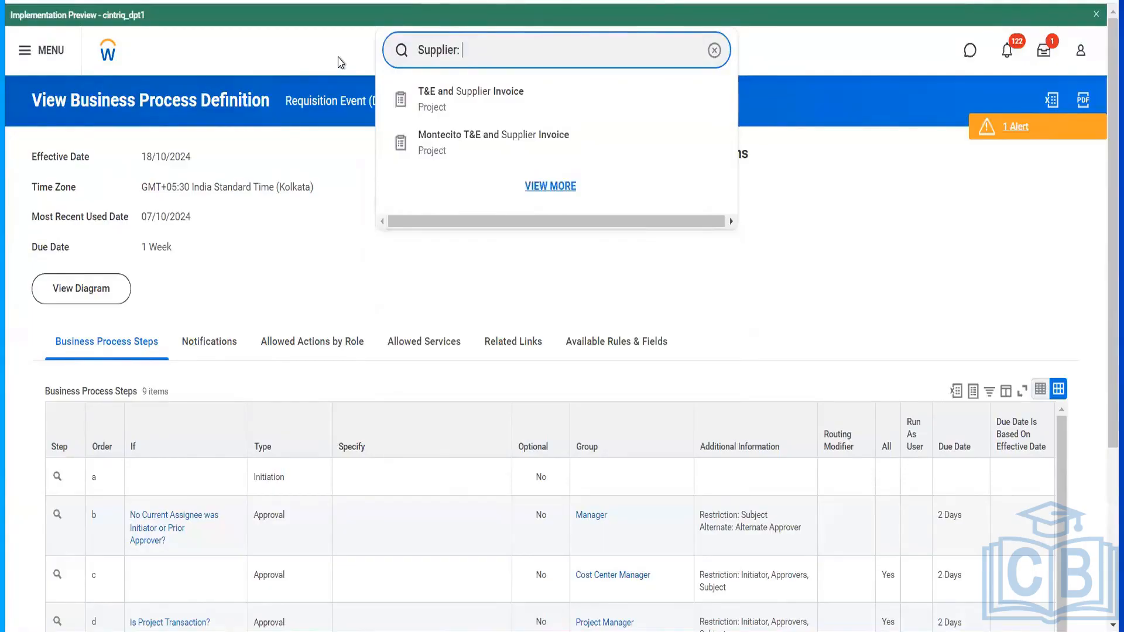
{"action": "type", "text": " hello"}
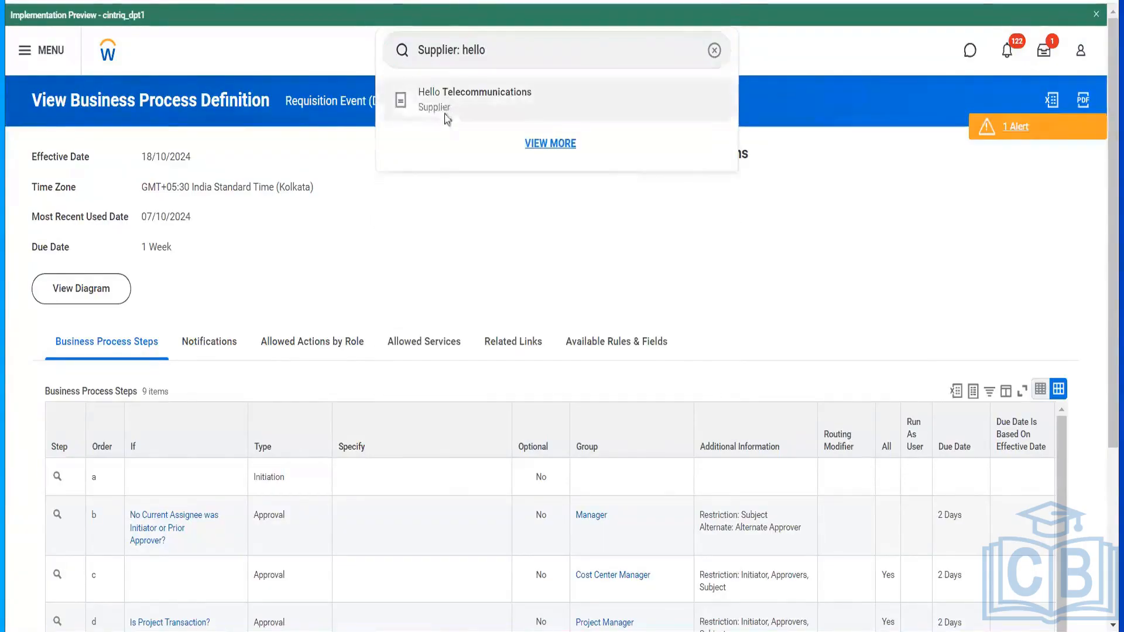
{"action": "left_click", "coordinate": [444, 116]}
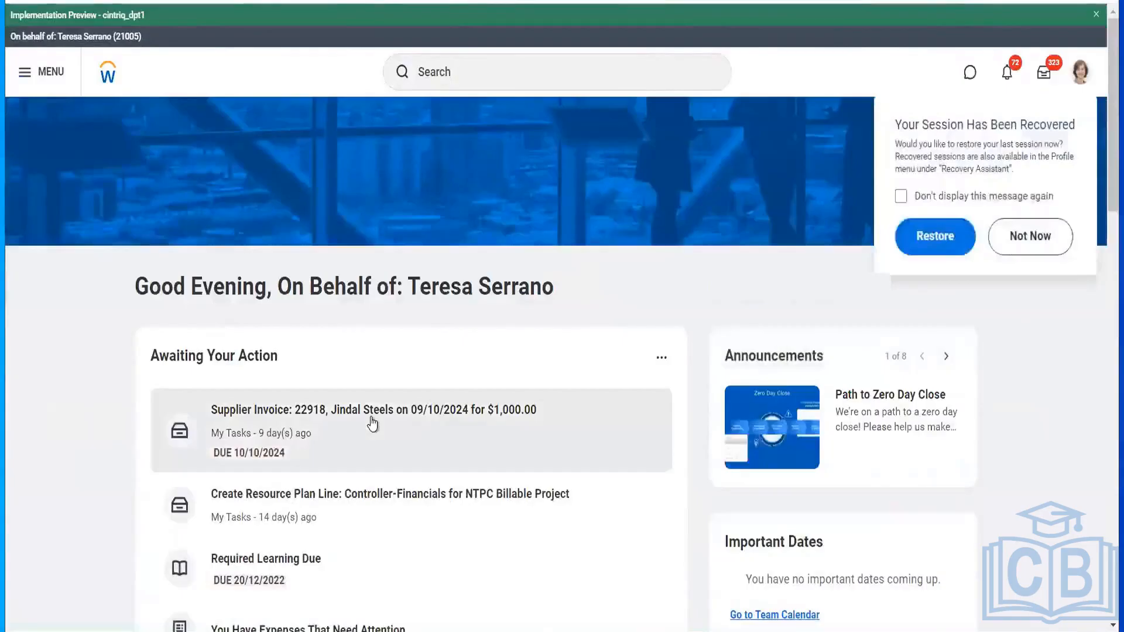
- Open the pending Jindal Steels supplier invoice task and go to the Jindal Steels supplier page
{"action": "left_click", "coordinate": [535, 425]}
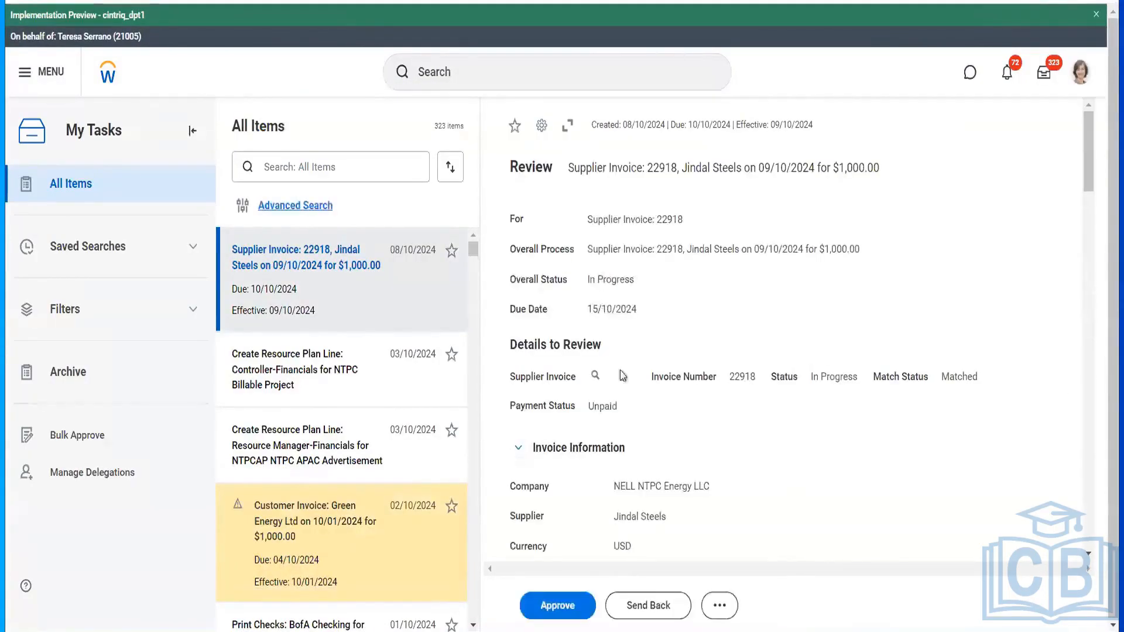
{"action": "left_click", "coordinate": [677, 516]}
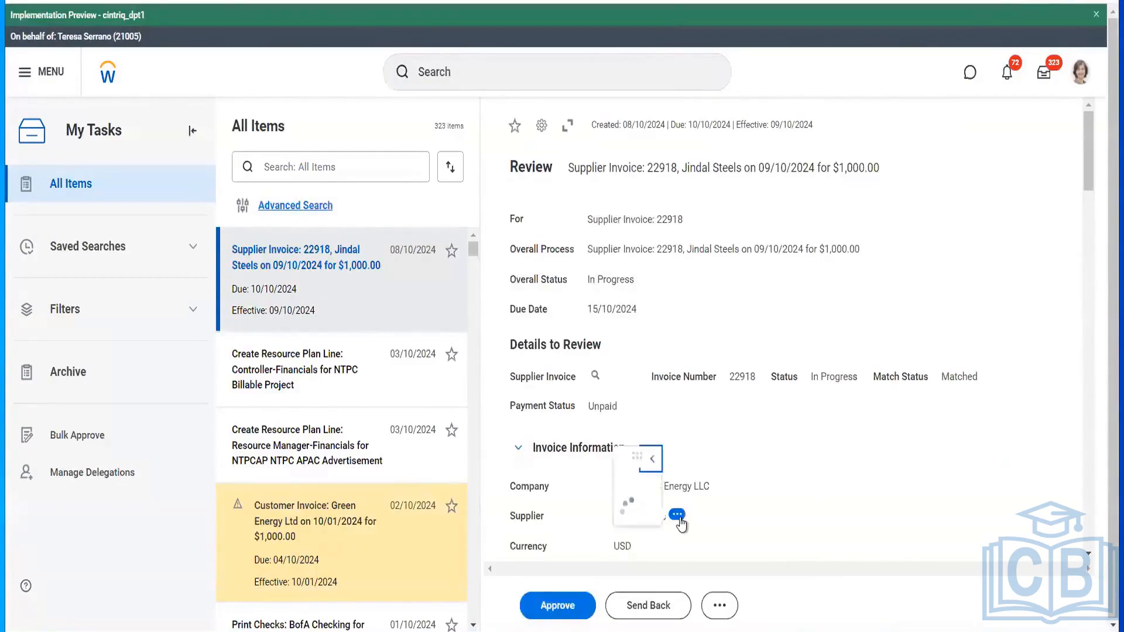
{"action": "left_click", "coordinate": [58, 101]}
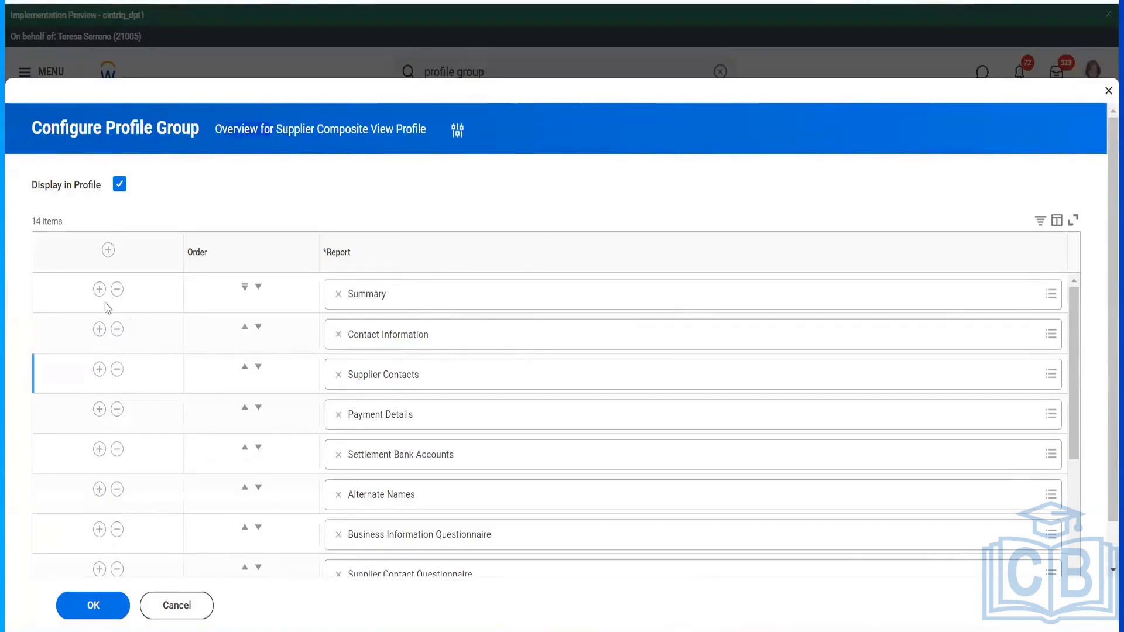
- Move Summary below Contact Information, save the order, and view the Contact Information sub-tab
{"action": "left_click", "coordinate": [258, 288]}
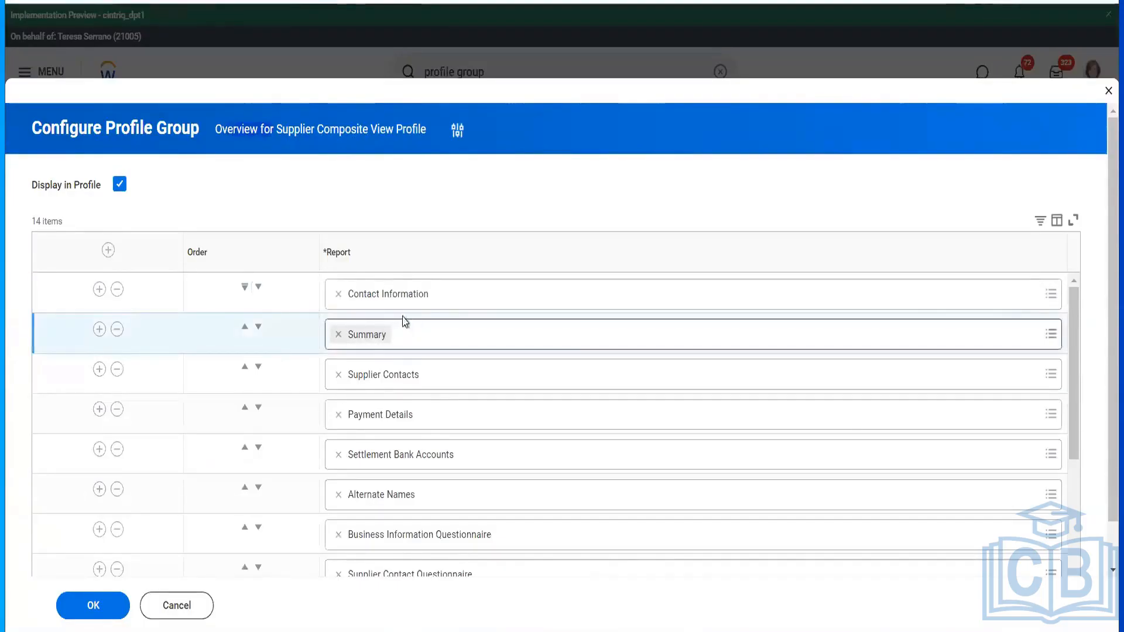
{"action": "left_click", "coordinate": [65, 609]}
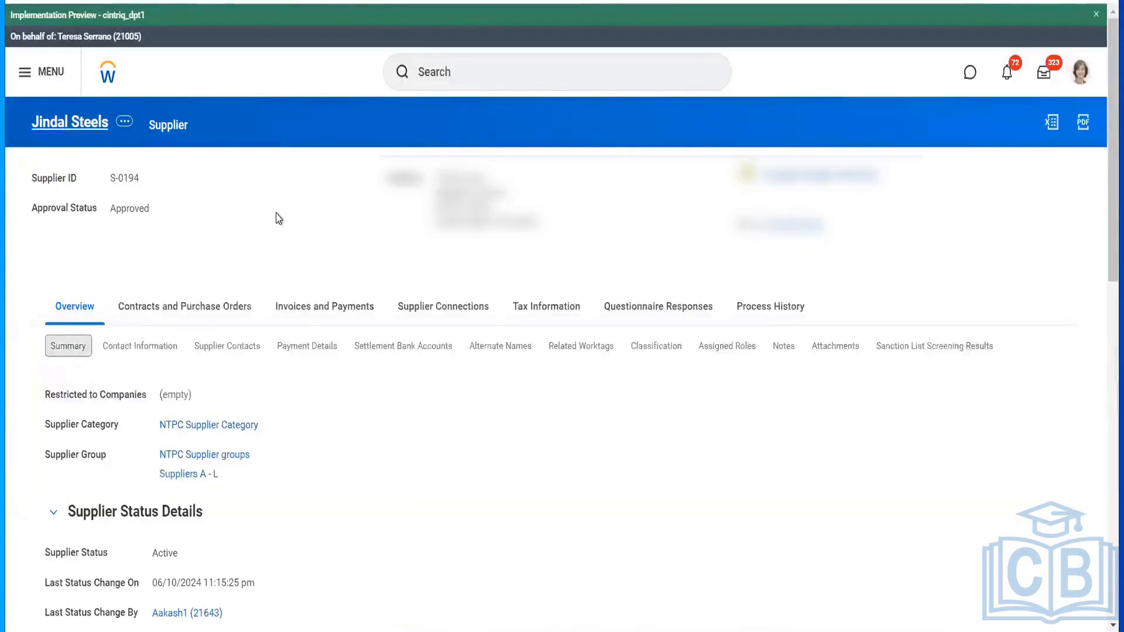
{"action": "left_click", "coordinate": [140, 346]}
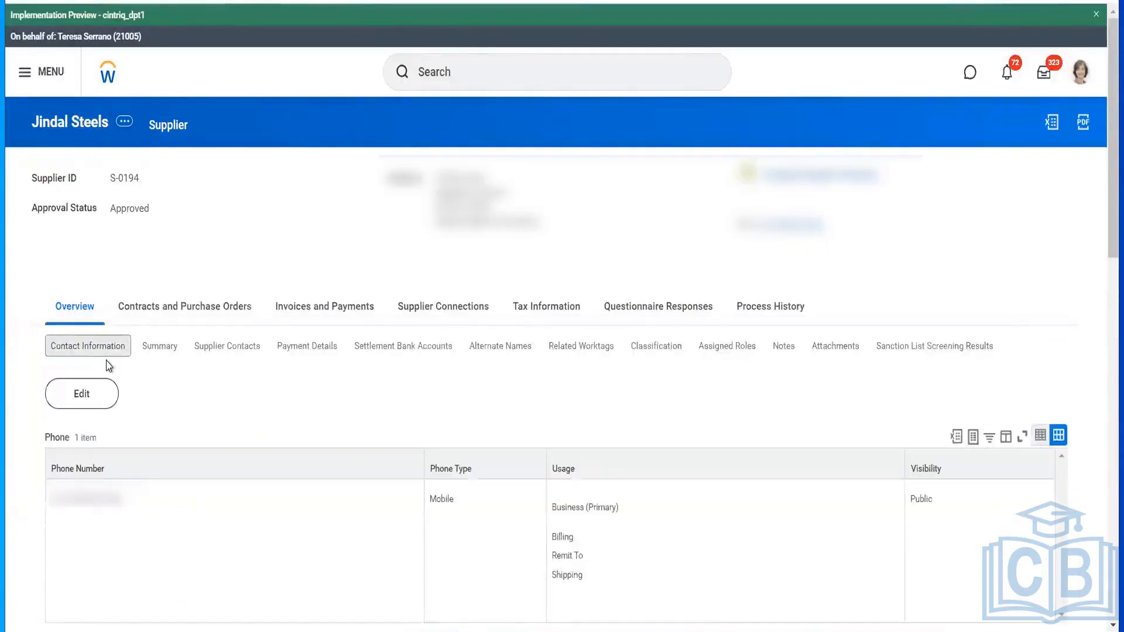
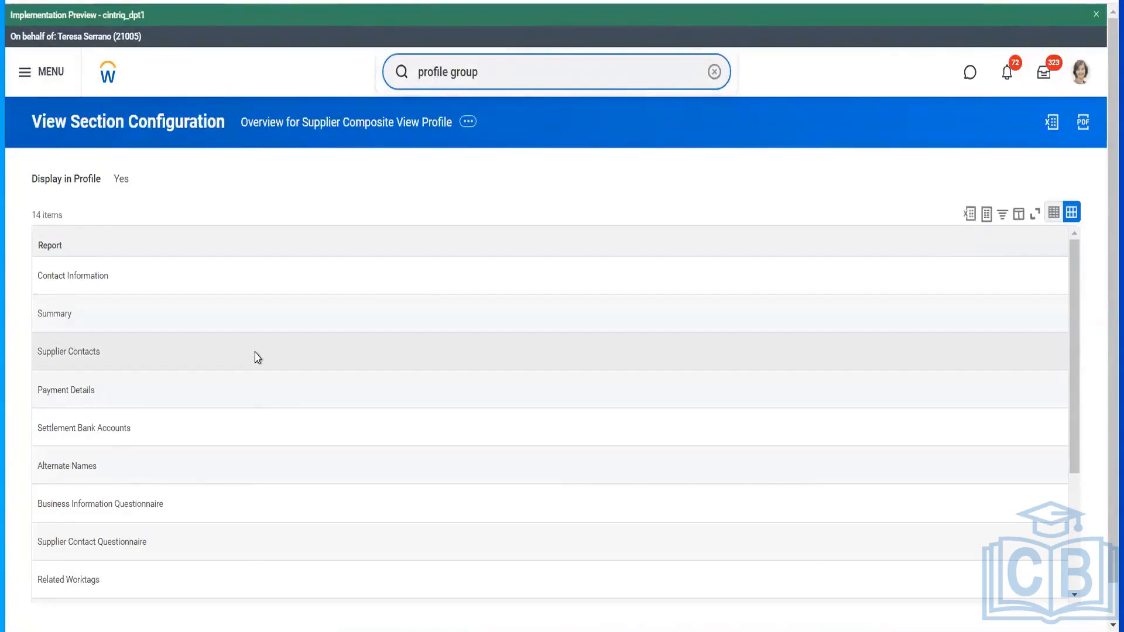
- End the current proxy session with the Stop Proxy task and confirm with OK
{"action": "mouse_move", "coordinate": [123, 282]}
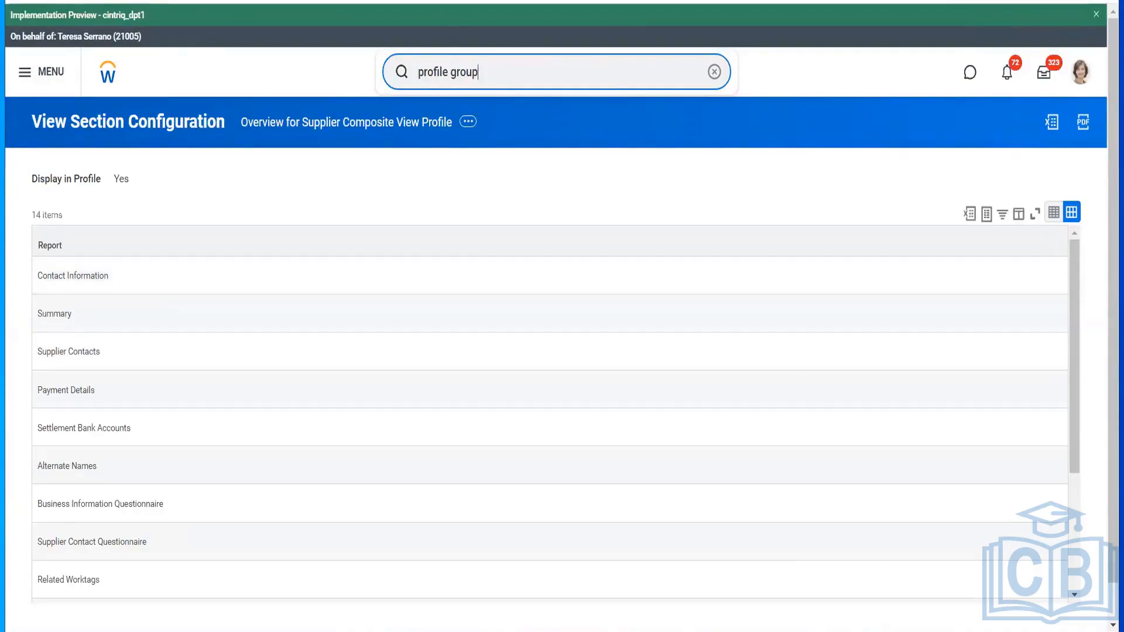
{"action": "right_click", "coordinate": [409, 1]}
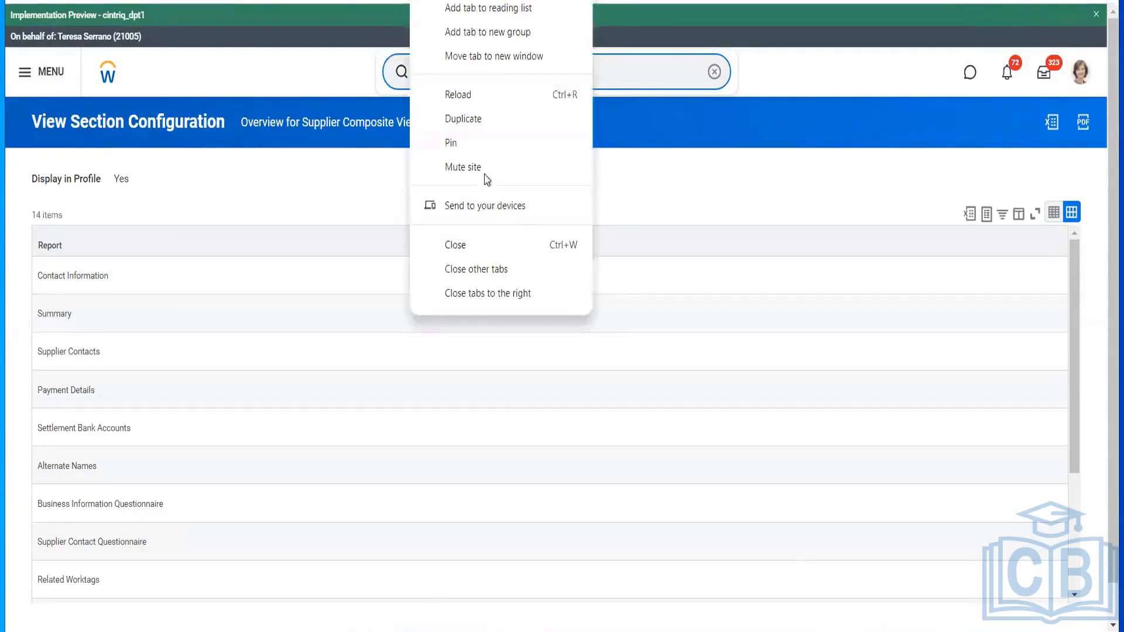
{"action": "left_click", "coordinate": [478, 244]}
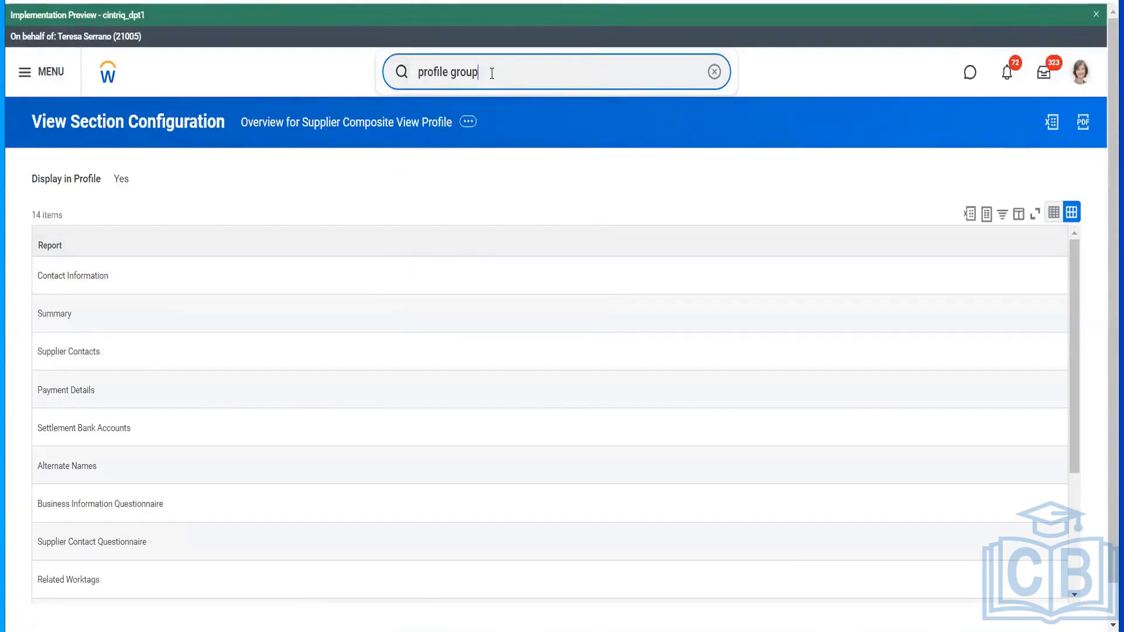
{"action": "key", "text": "ctrl+a"}
{"action": "type", "text": "stopm"}
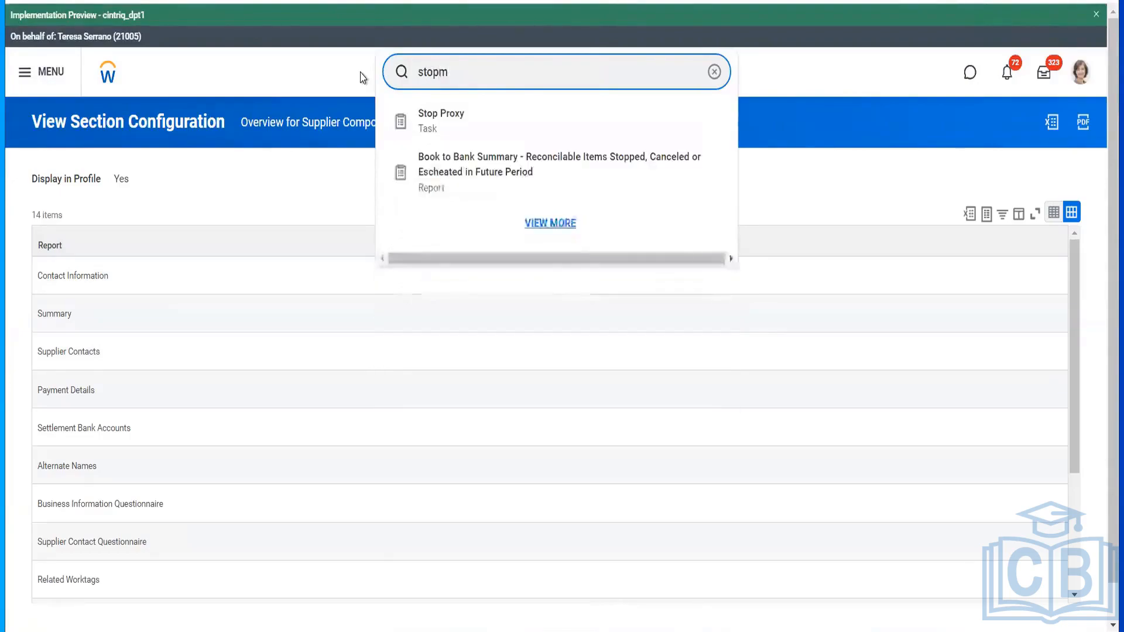
{"action": "key", "text": "BackSpace"}
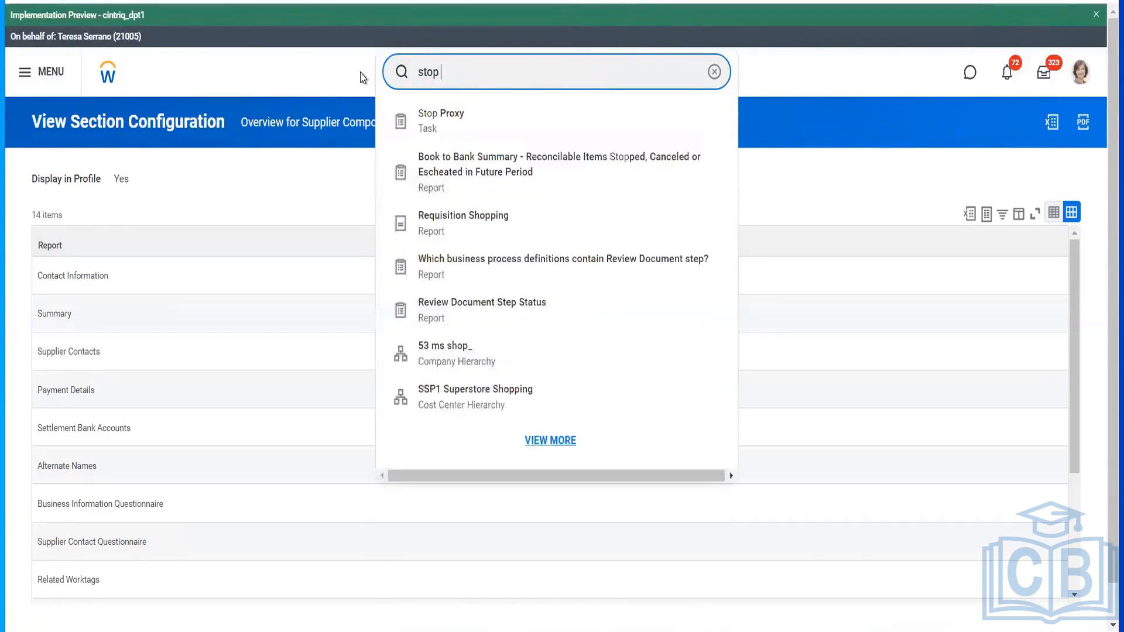
{"action": "type", "text": "proxy"}
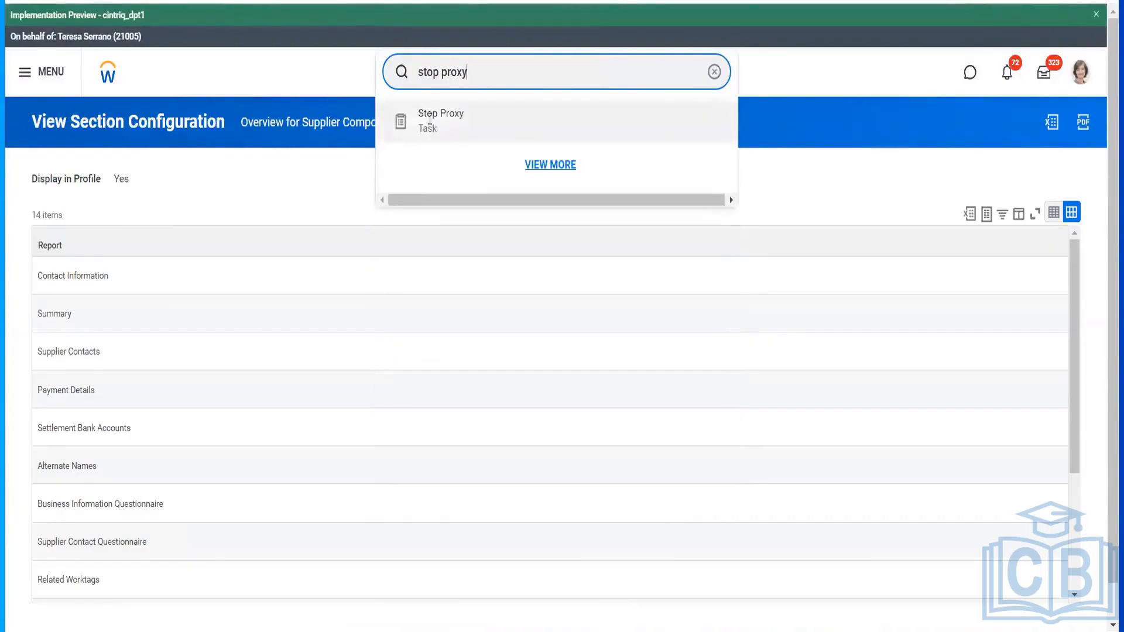
{"action": "left_click", "coordinate": [429, 119]}
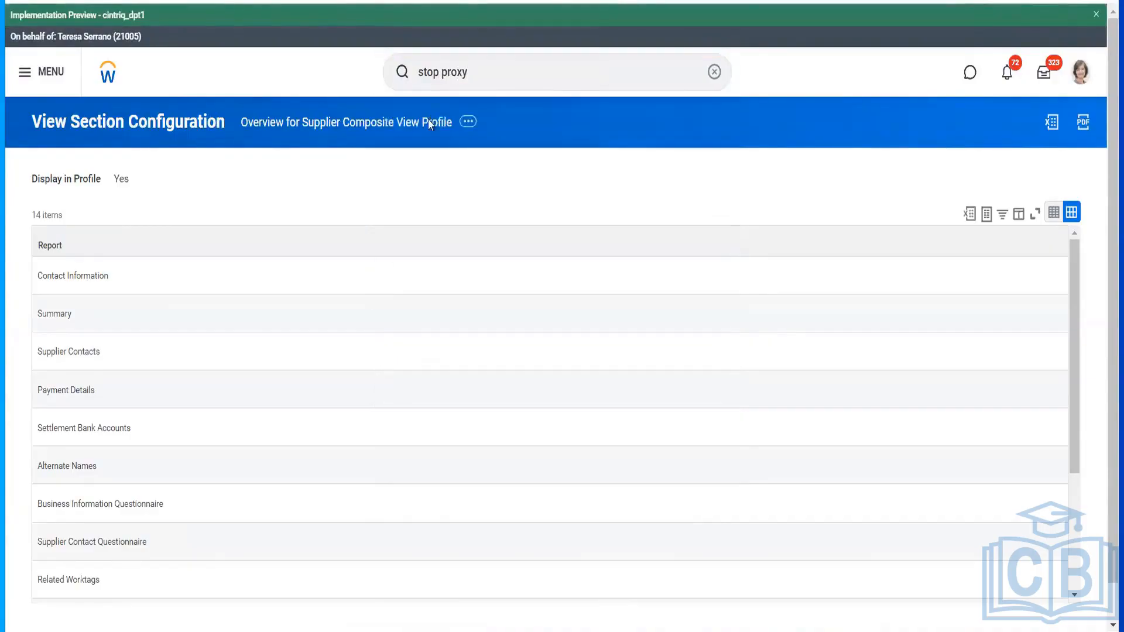
{"action": "left_click", "coordinate": [730, 318]}
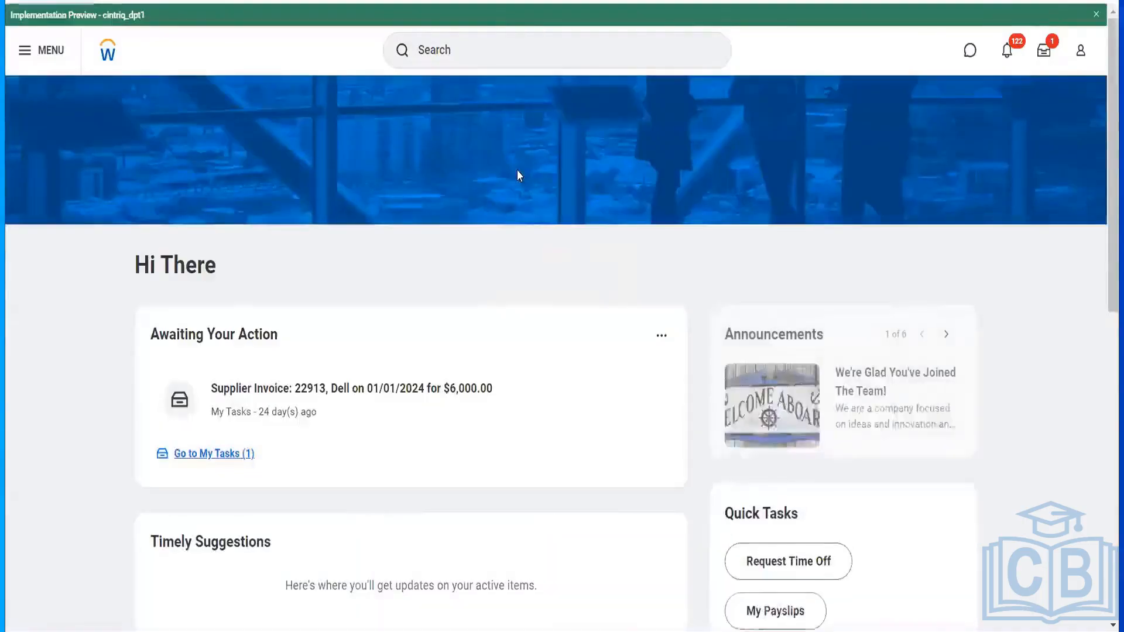
- Search 'Bp: Supp Contract' and open Supplier Contract Event (Default Definition)
{"action": "left_click", "coordinate": [491, 37]}
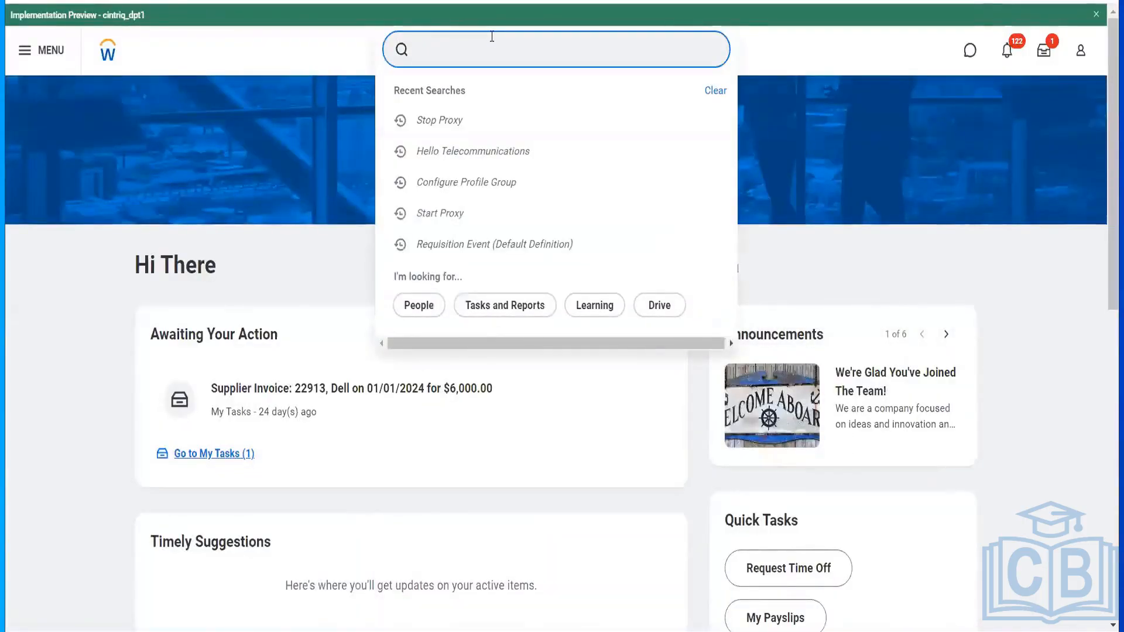
{"action": "type", "text": "Bp: S"}
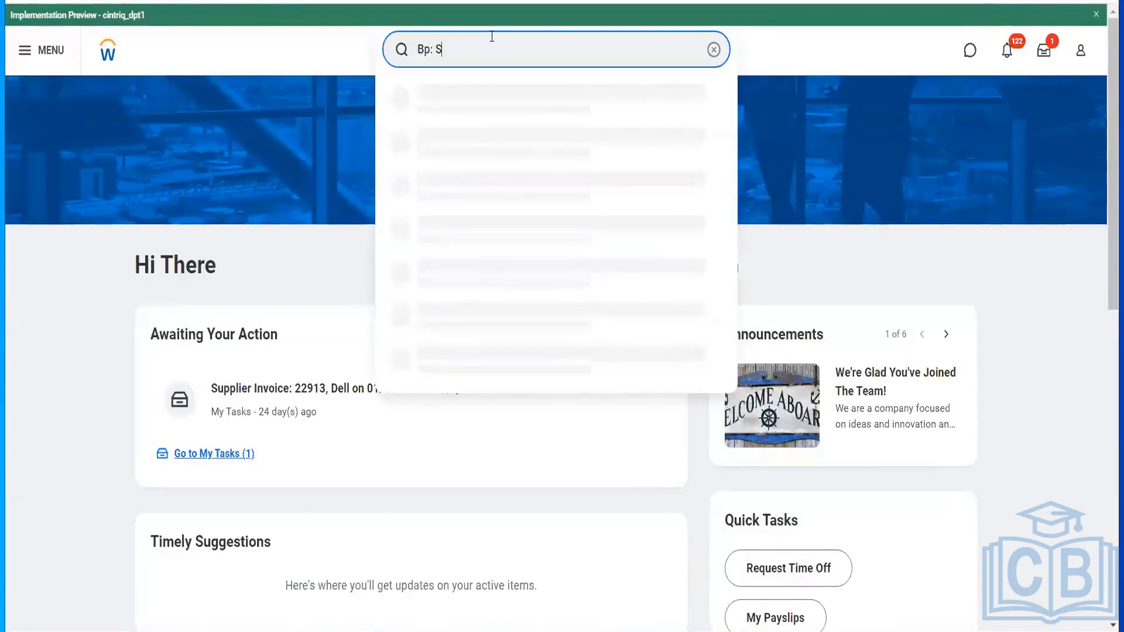
{"action": "type", "text": "upp Contract"}
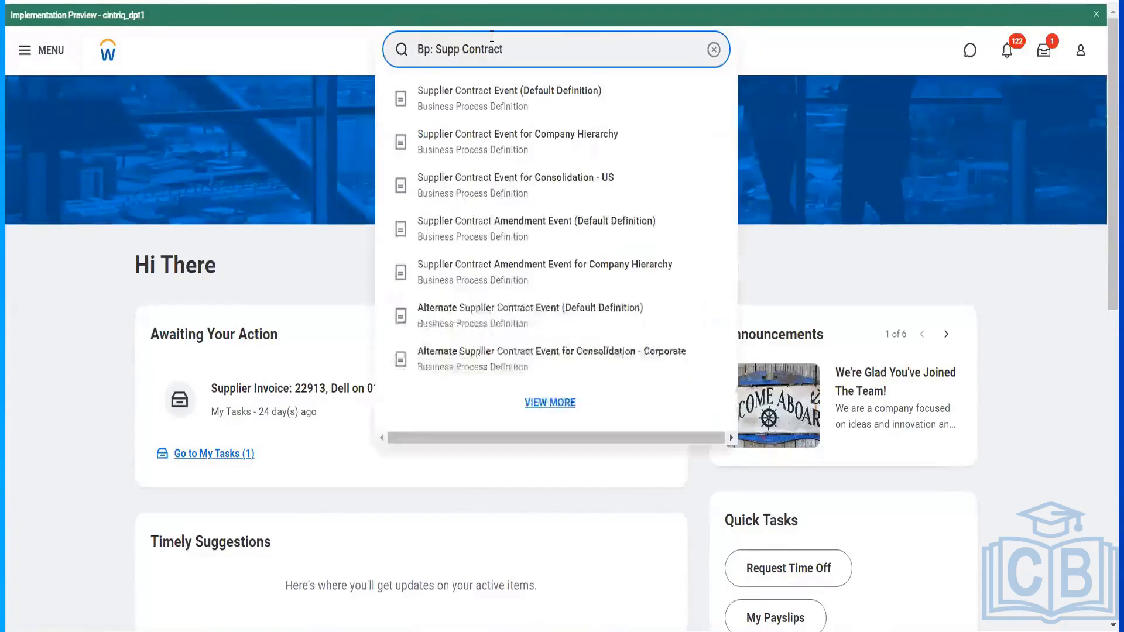
{"action": "left_click", "coordinate": [505, 110]}
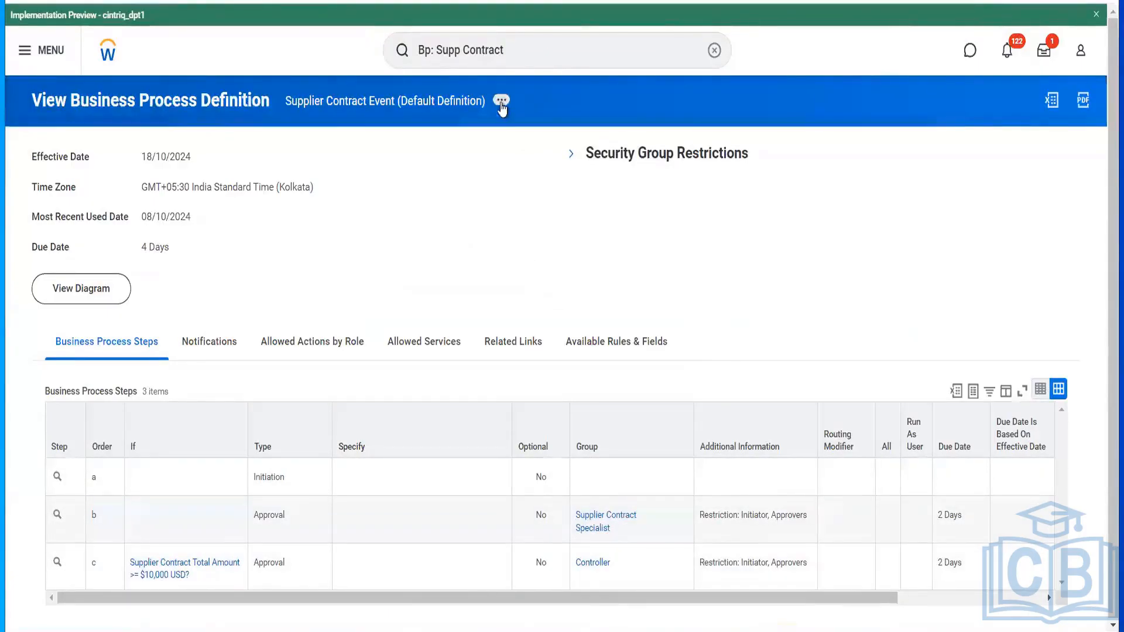
- View the Business Process Policy for the Supplier Contract Event definition
{"action": "left_click", "coordinate": [501, 101]}
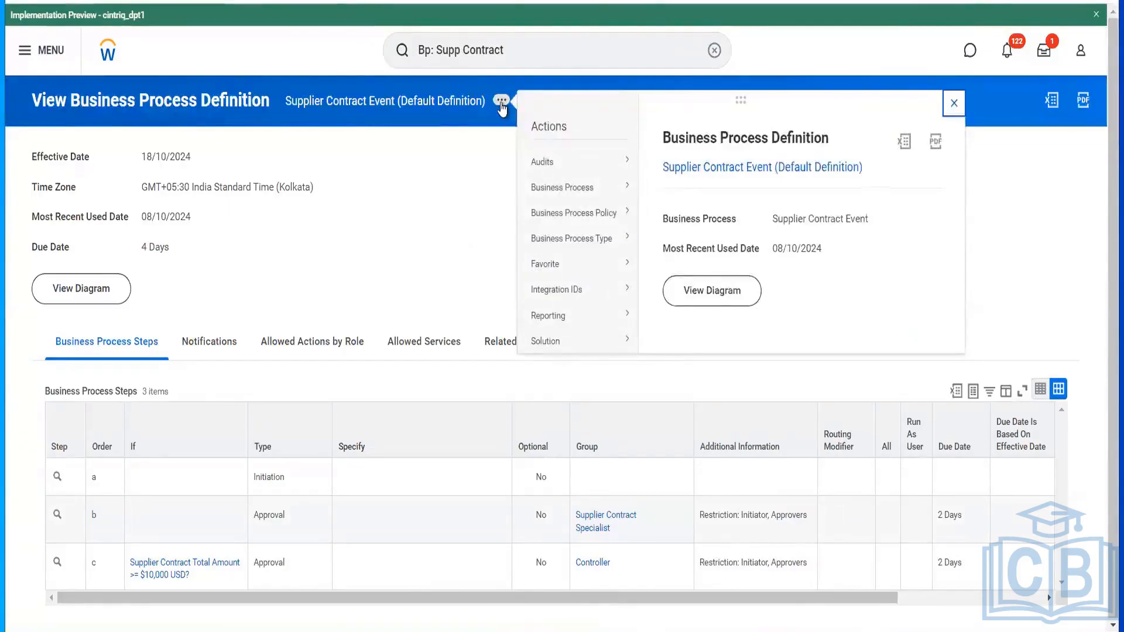
{"action": "mouse_move", "coordinate": [615, 213]}
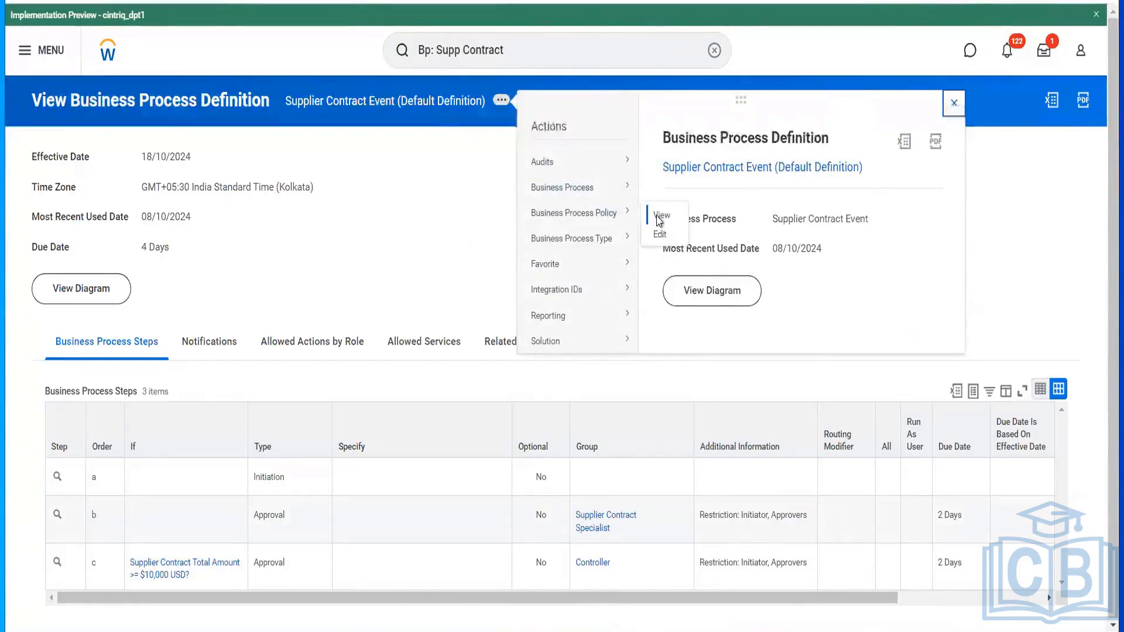
{"action": "left_click", "coordinate": [660, 221]}
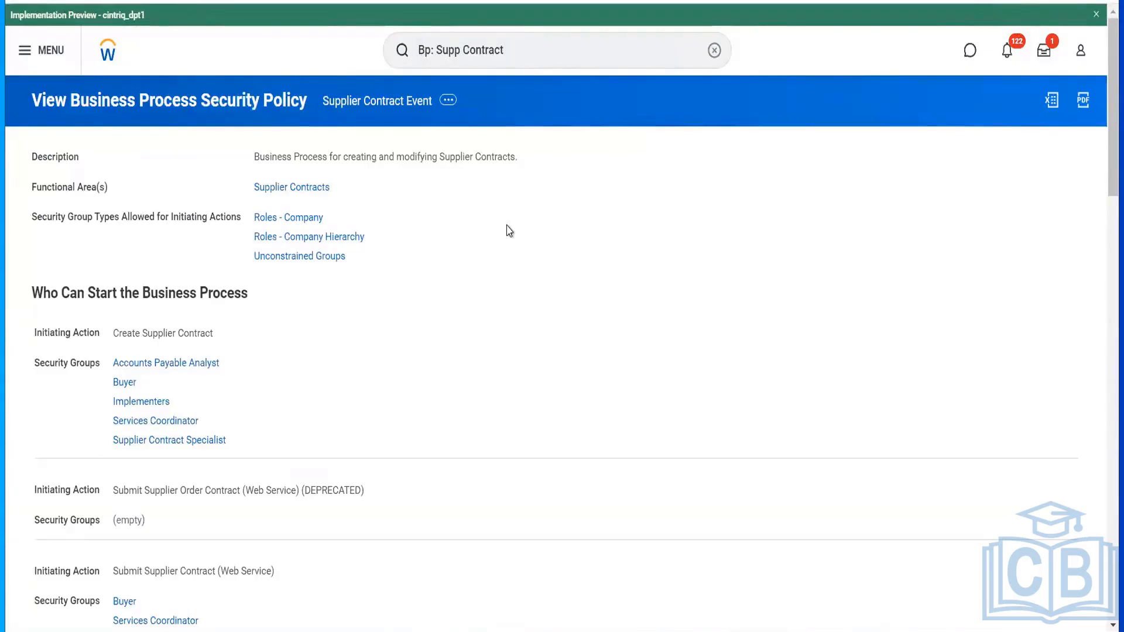
{"action": "mouse_move", "coordinate": [219, 366]}
- Search 'cr supp contract' and open the Create Supplier Contract task
{"action": "left_click", "coordinate": [530, 43]}
{"action": "key", "text": "ctrl+a"}
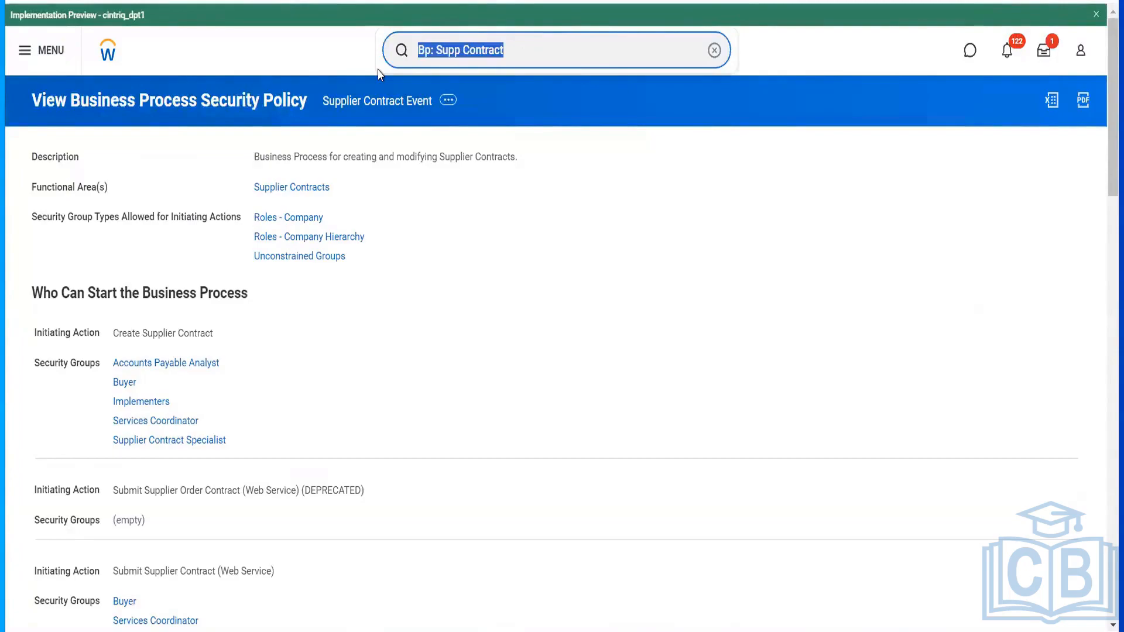
{"action": "type", "text": "cr s"}
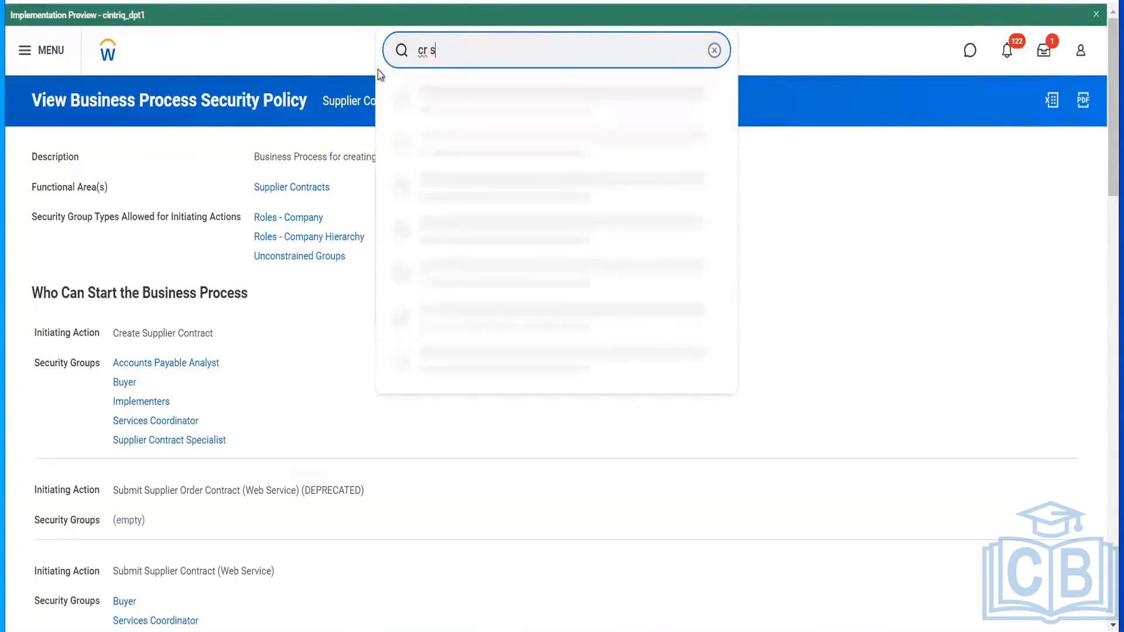
{"action": "type", "text": "upp contract"}
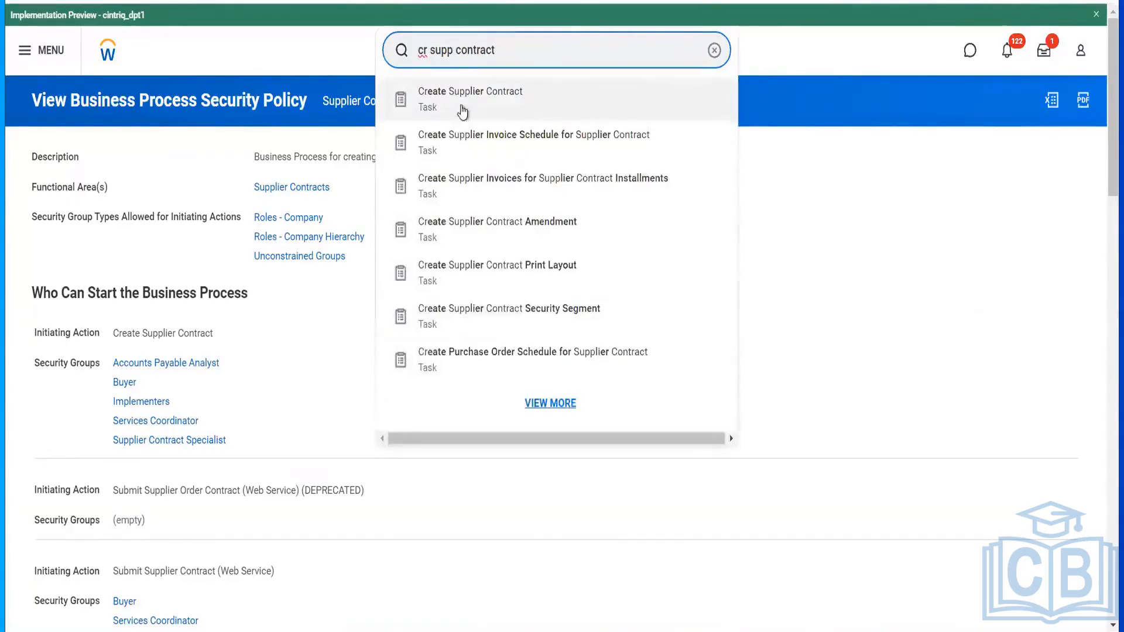
{"action": "left_click", "coordinate": [461, 110]}
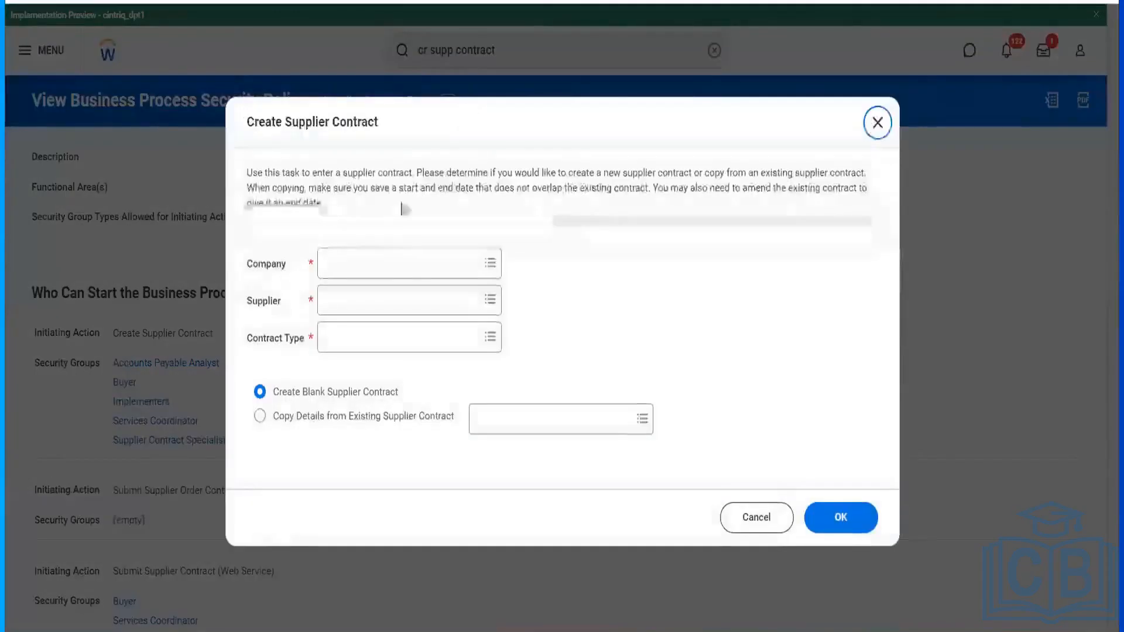
- Set company to RLCC Reliance Communications LLC and supplier to Hello Telecommunications
{"action": "left_click", "coordinate": [394, 261]}
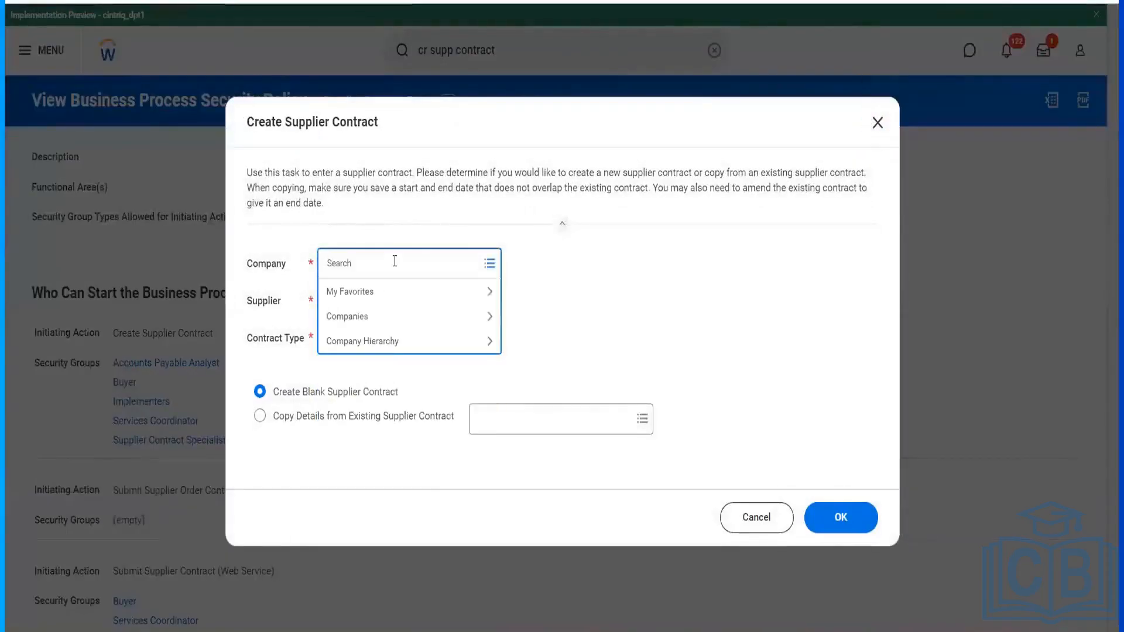
{"action": "type", "text": "rlcc"}
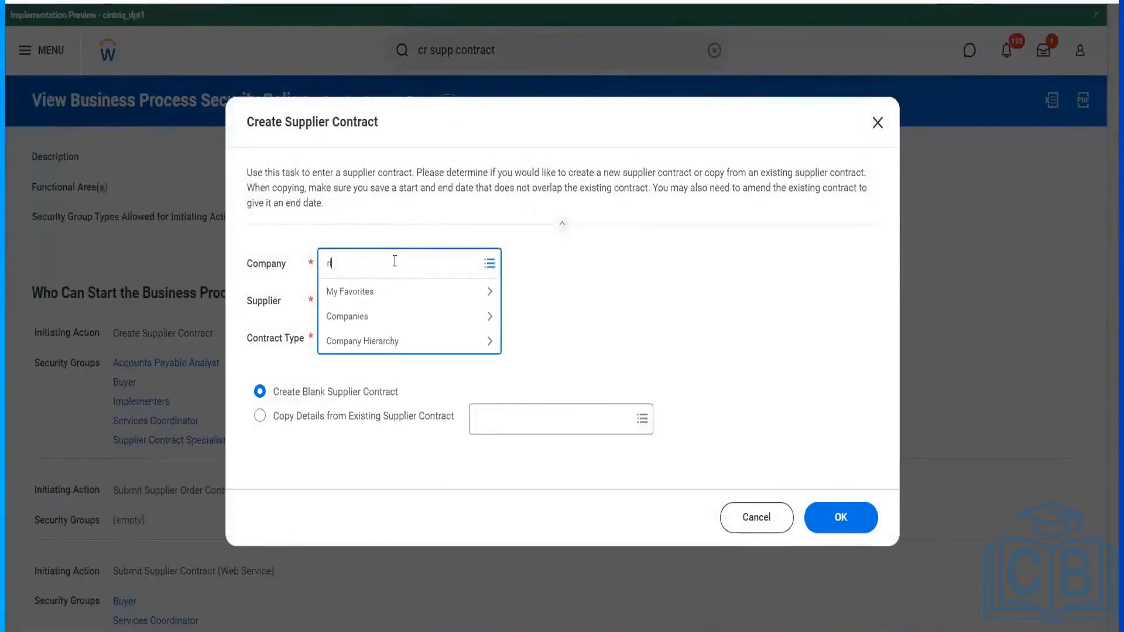
{"action": "left_click", "coordinate": [373, 313]}
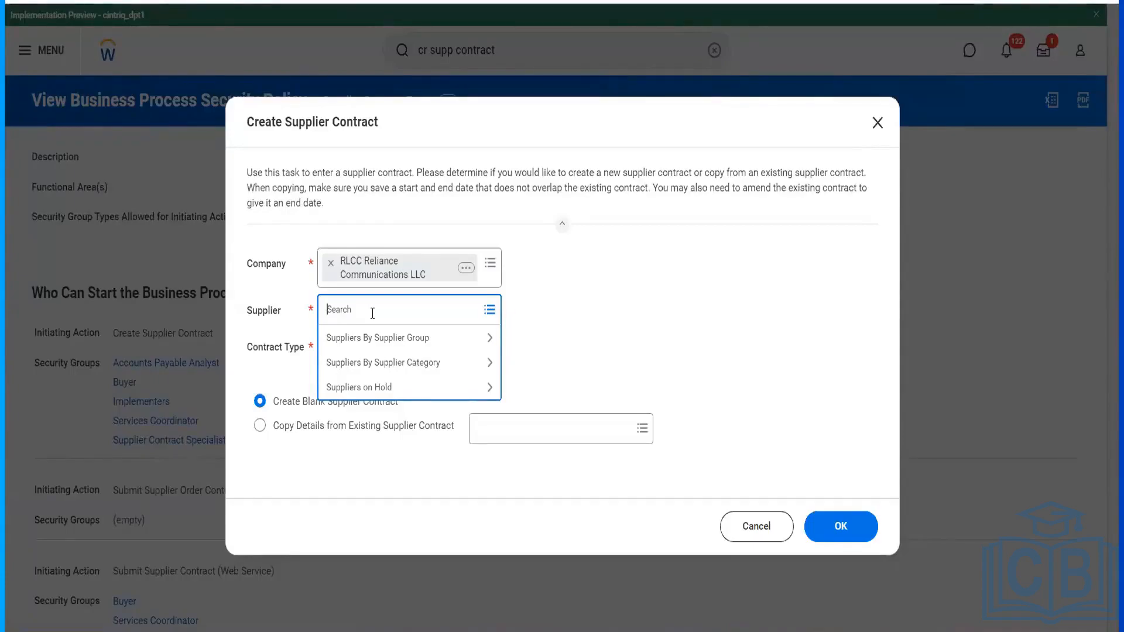
{"action": "type", "text": "hello Telecommunications"}
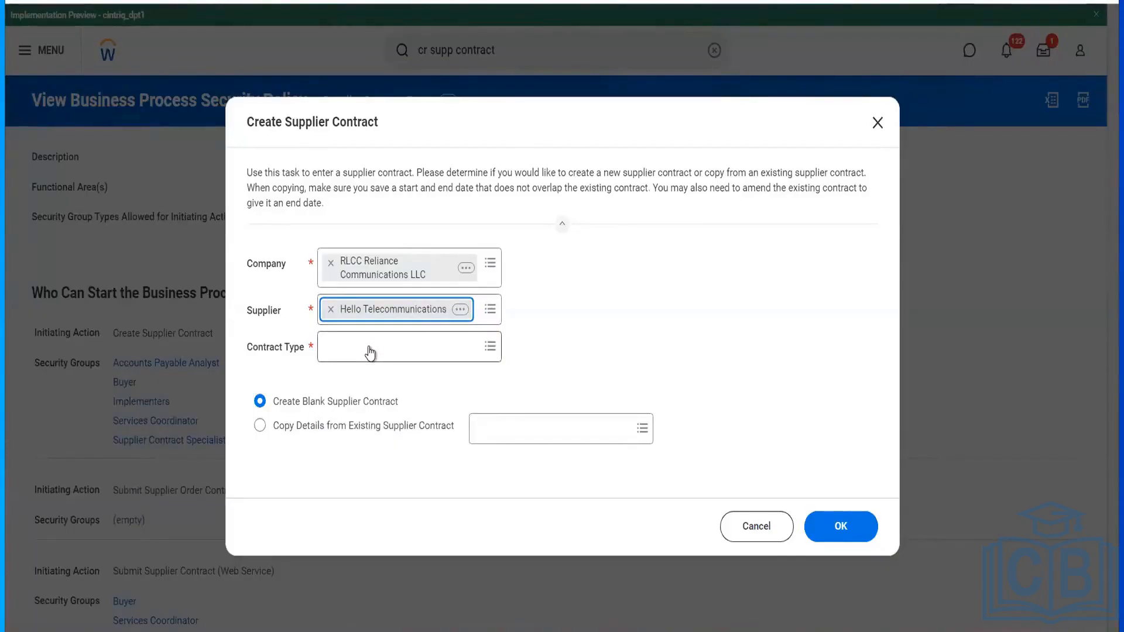
- Choose Purchase Contract from the Contract Type list
{"action": "left_click", "coordinate": [368, 347]}
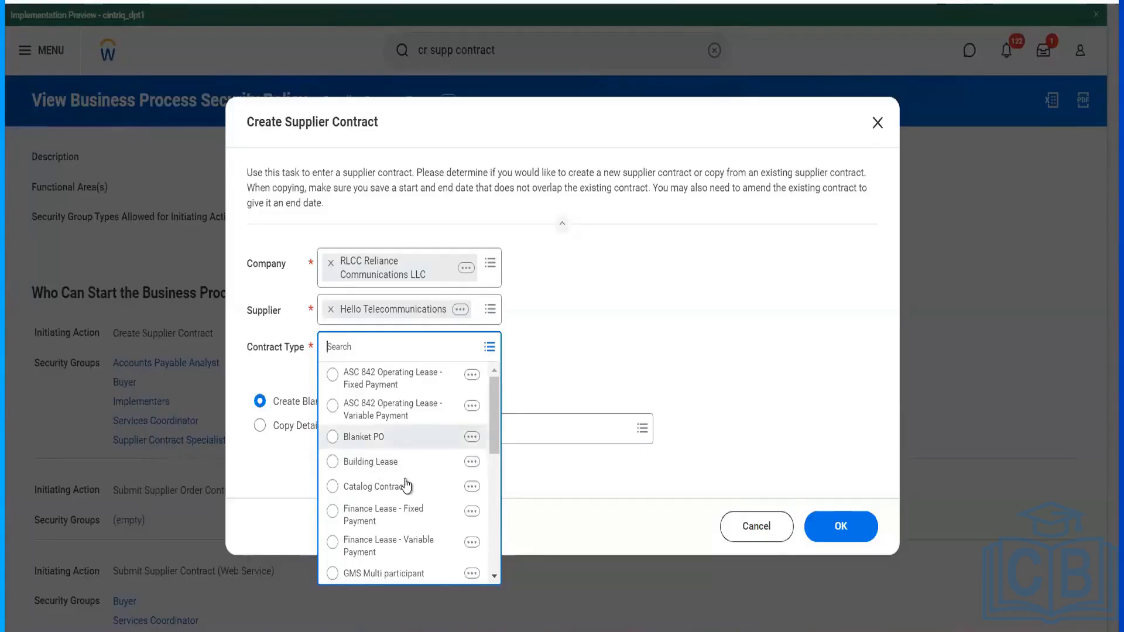
{"action": "scroll", "coordinate": [407, 486], "scroll_direction": "down", "scroll_amount": 1}
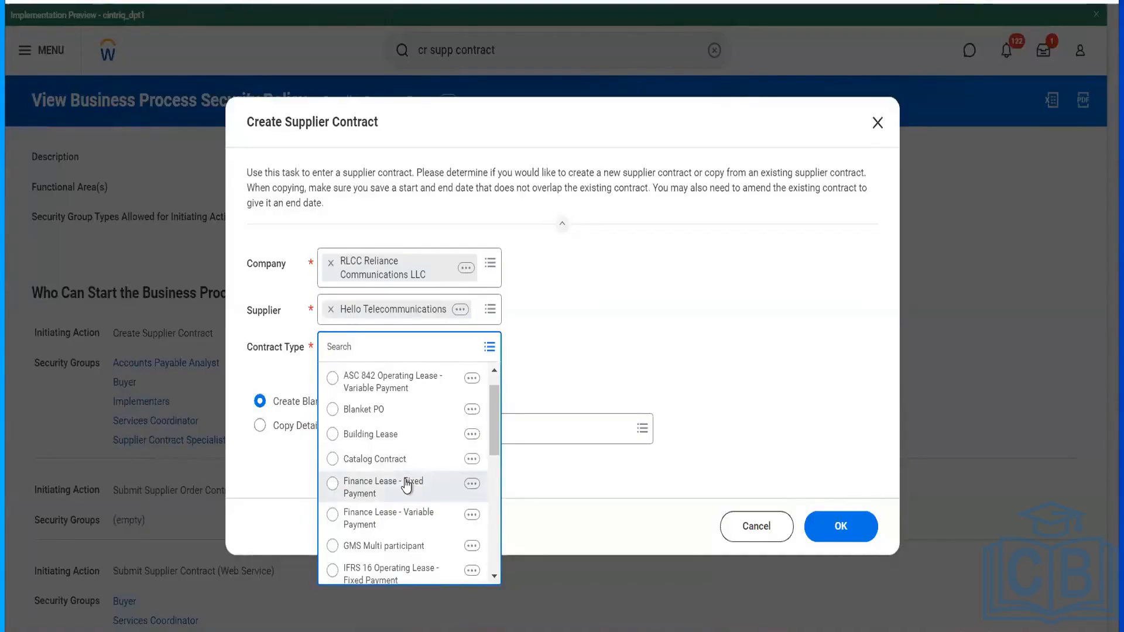
{"action": "scroll", "coordinate": [421, 541], "scroll_direction": "down", "scroll_amount": 8}
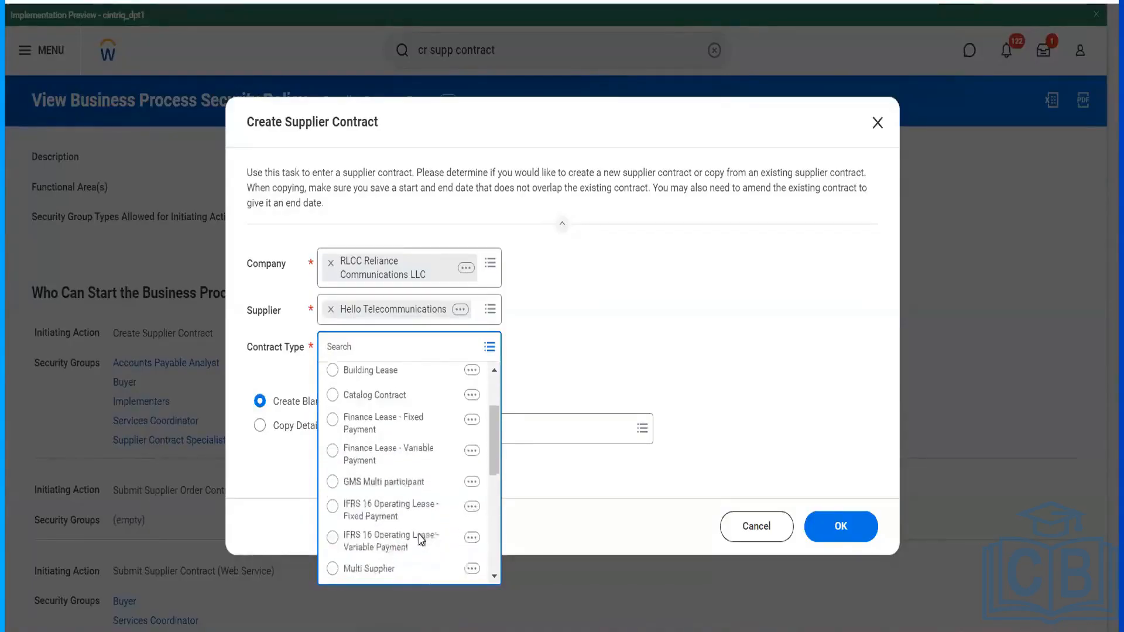
{"action": "scroll", "coordinate": [420, 541], "scroll_direction": "down", "scroll_amount": 5}
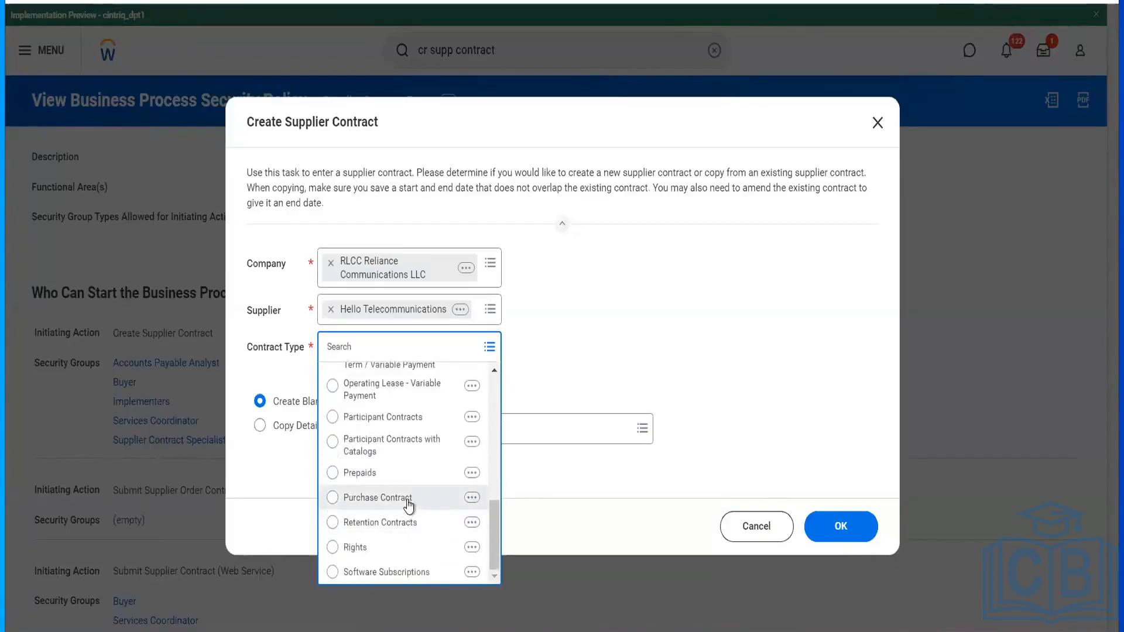
{"action": "left_click", "coordinate": [407, 501]}
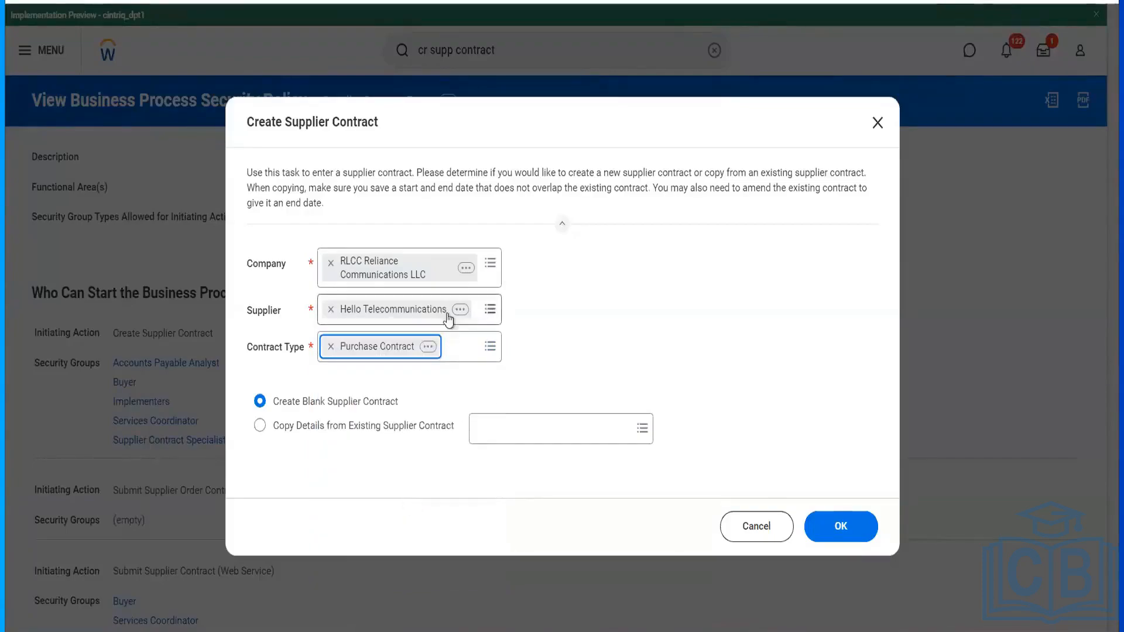
{"action": "left_click", "coordinate": [432, 348]}
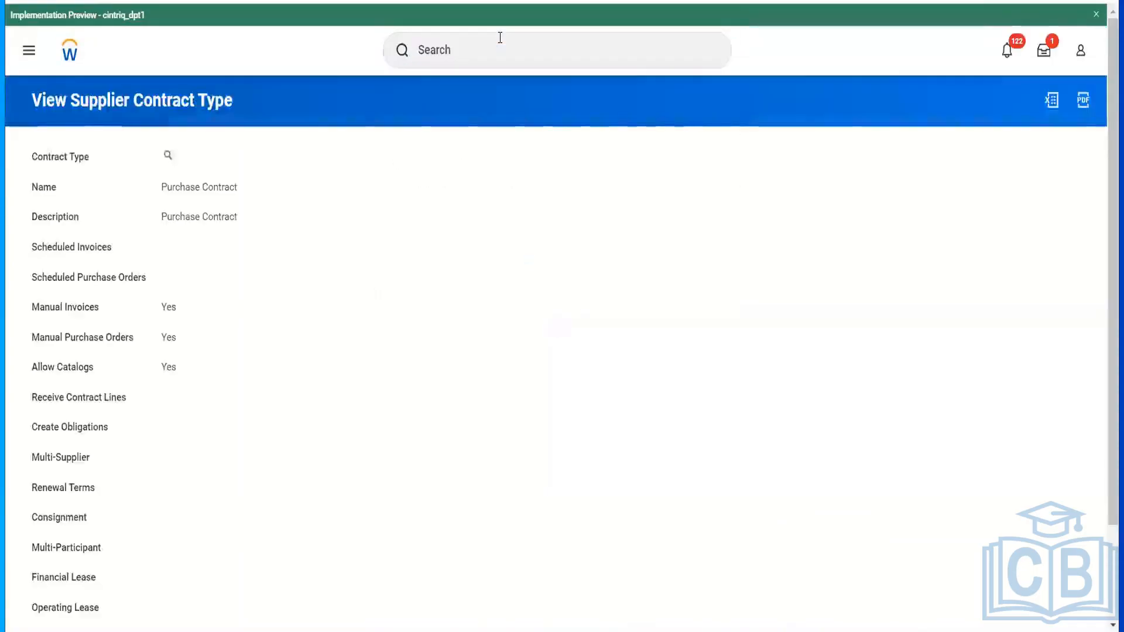
- Open Maintain Supplier Contract Types via 'mai supp cont' and browse the 22 existing types
{"action": "left_click", "coordinate": [500, 37]}
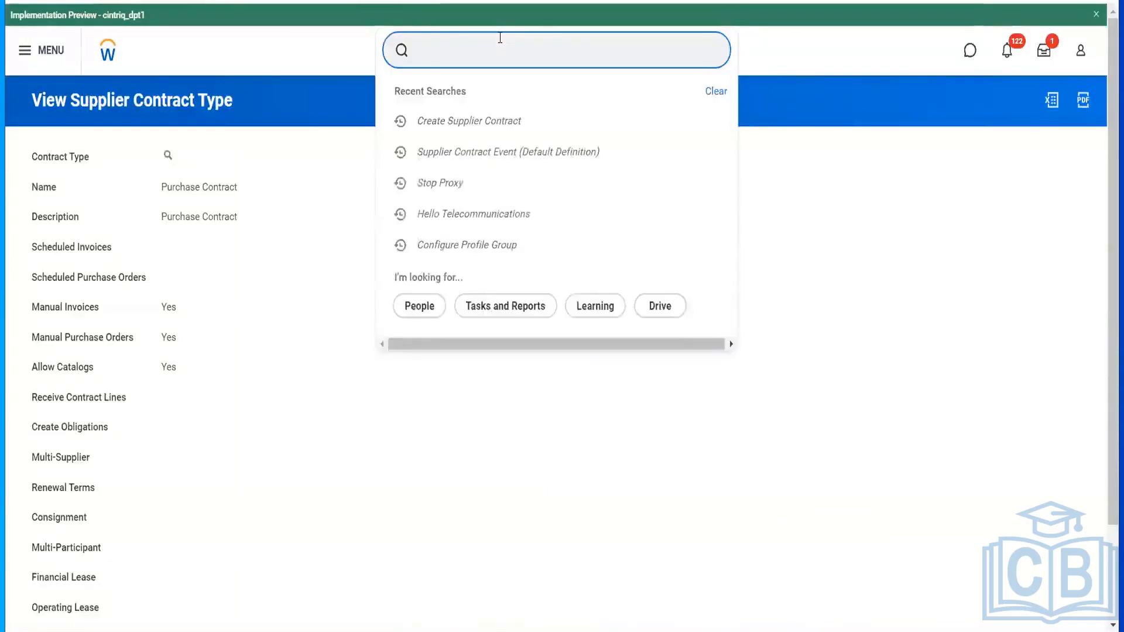
{"action": "type", "text": "mai supp cont"}
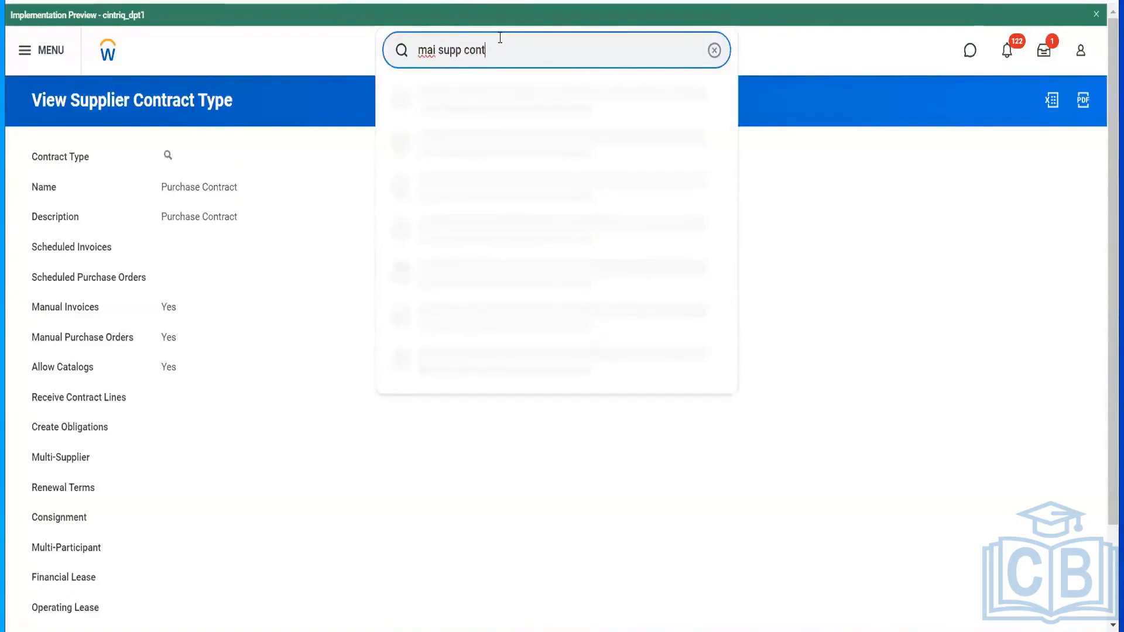
{"action": "left_click", "coordinate": [507, 88]}
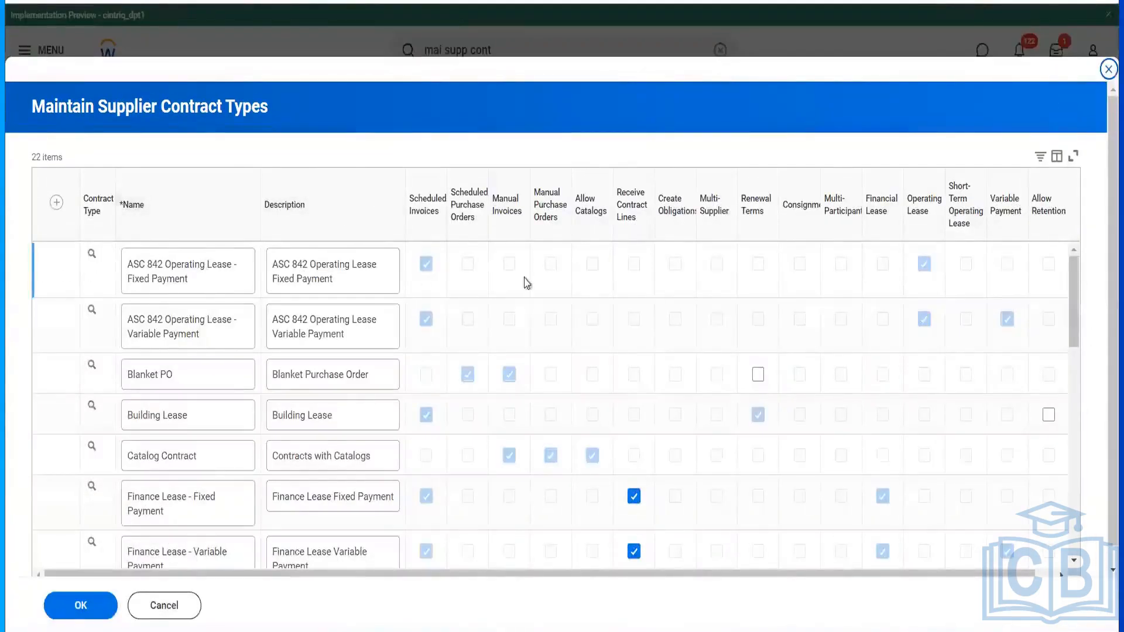
{"action": "scroll", "coordinate": [644, 332], "scroll_direction": "right", "scroll_amount": 1}
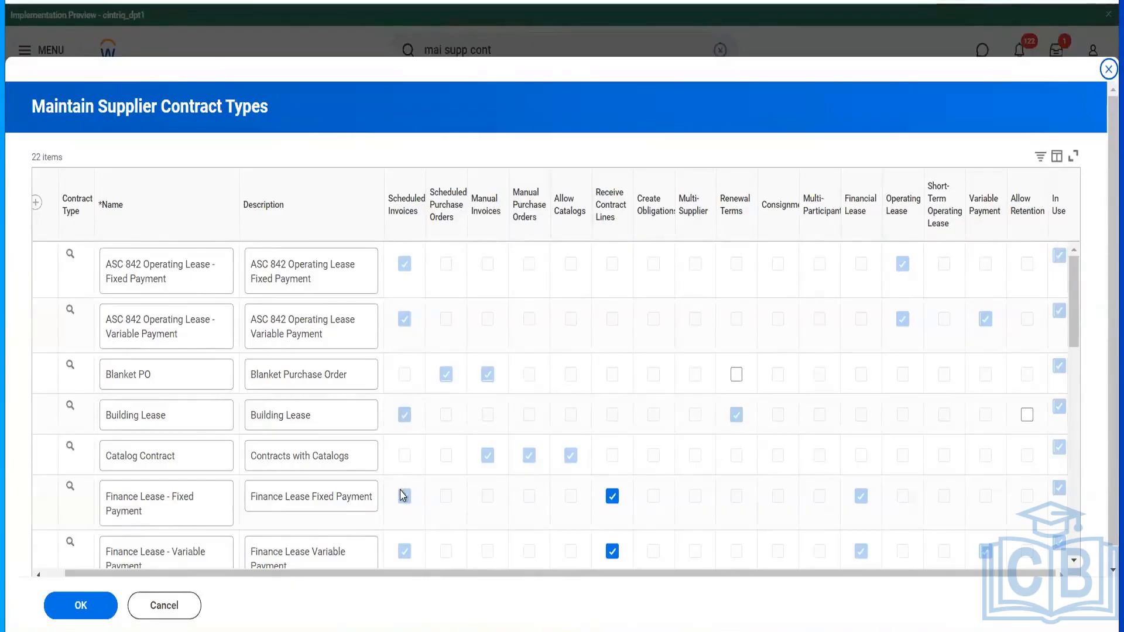
{"action": "scroll", "coordinate": [403, 495], "scroll_direction": "down", "scroll_amount": 3}
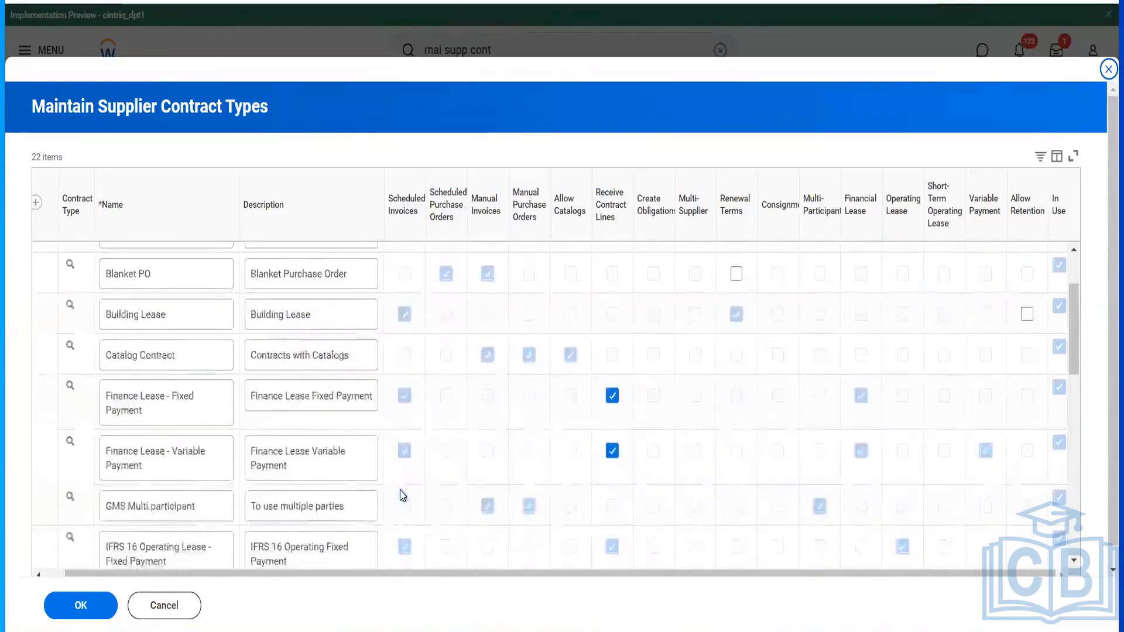
{"action": "scroll", "coordinate": [402, 496], "scroll_direction": "down", "scroll_amount": 2}
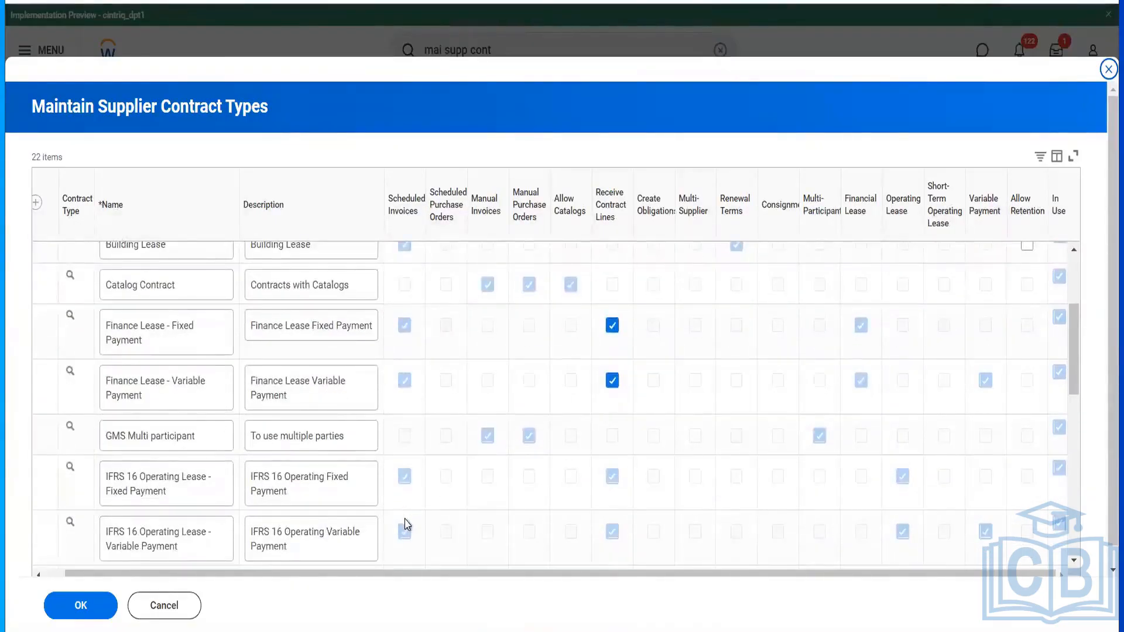
{"action": "scroll", "coordinate": [408, 523], "scroll_direction": "down", "scroll_amount": 2}
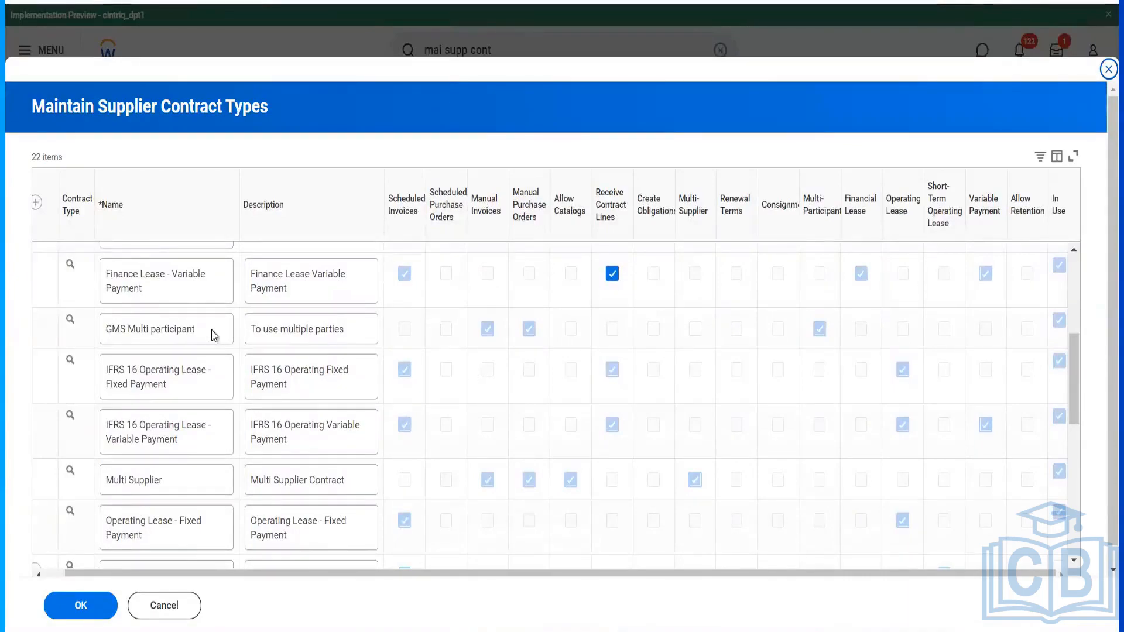
{"action": "scroll", "coordinate": [214, 335], "scroll_direction": "up", "scroll_amount": 5}
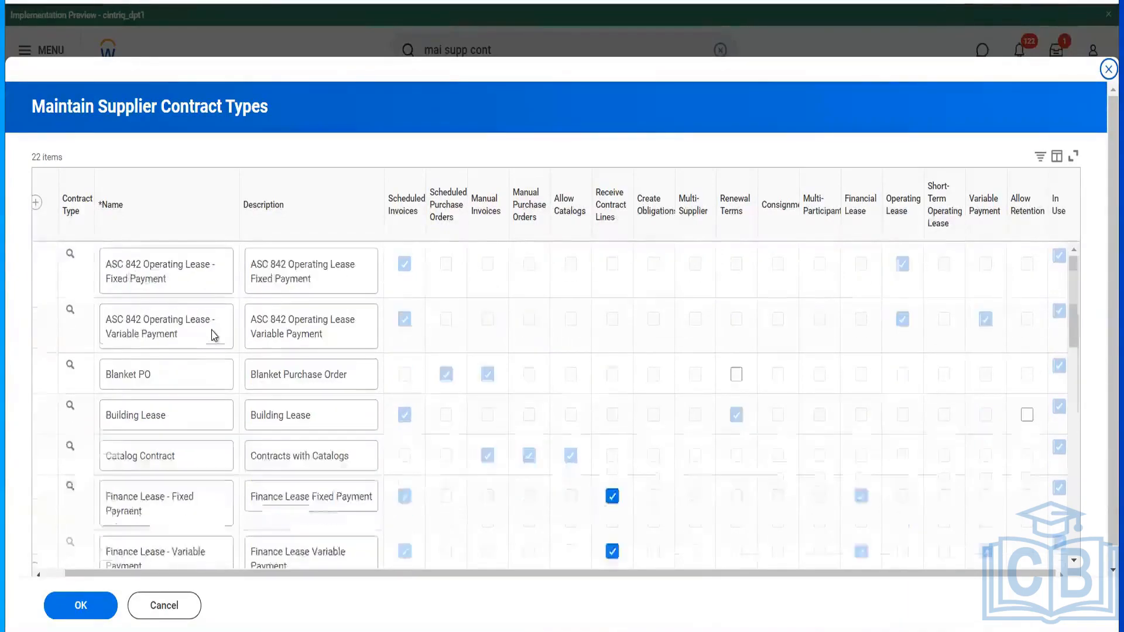
- Add contract type 'RLCC Scheduled Invoice', described 'To schedule Invoice', with Scheduled Invoices enabled, and save
{"action": "left_click", "coordinate": [36, 206]}
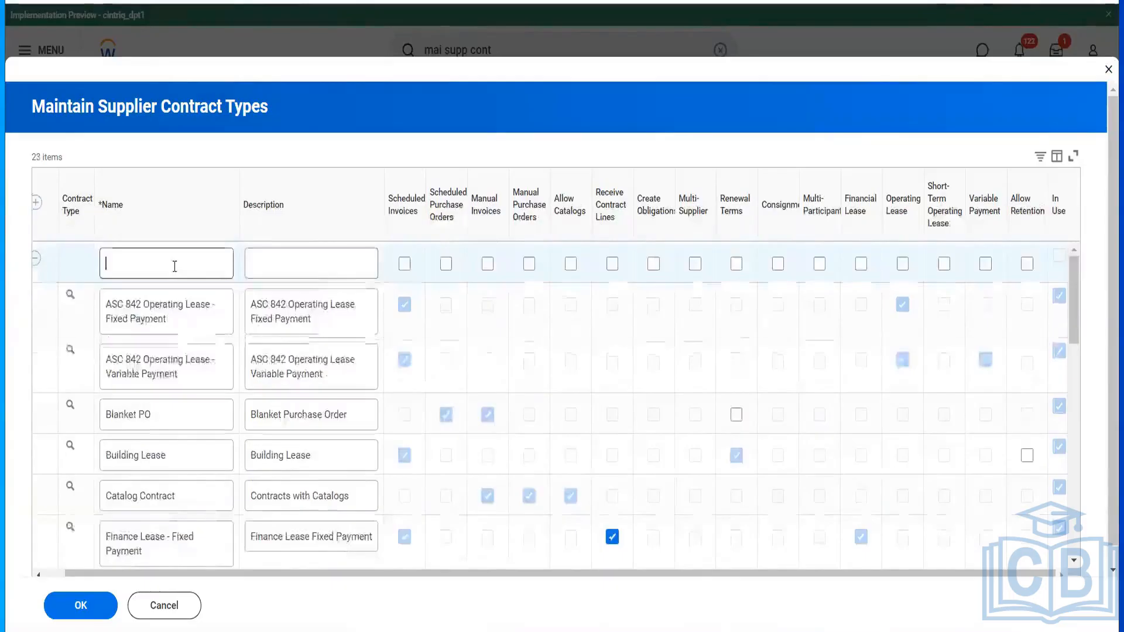
{"action": "type", "text": "RLCC"}
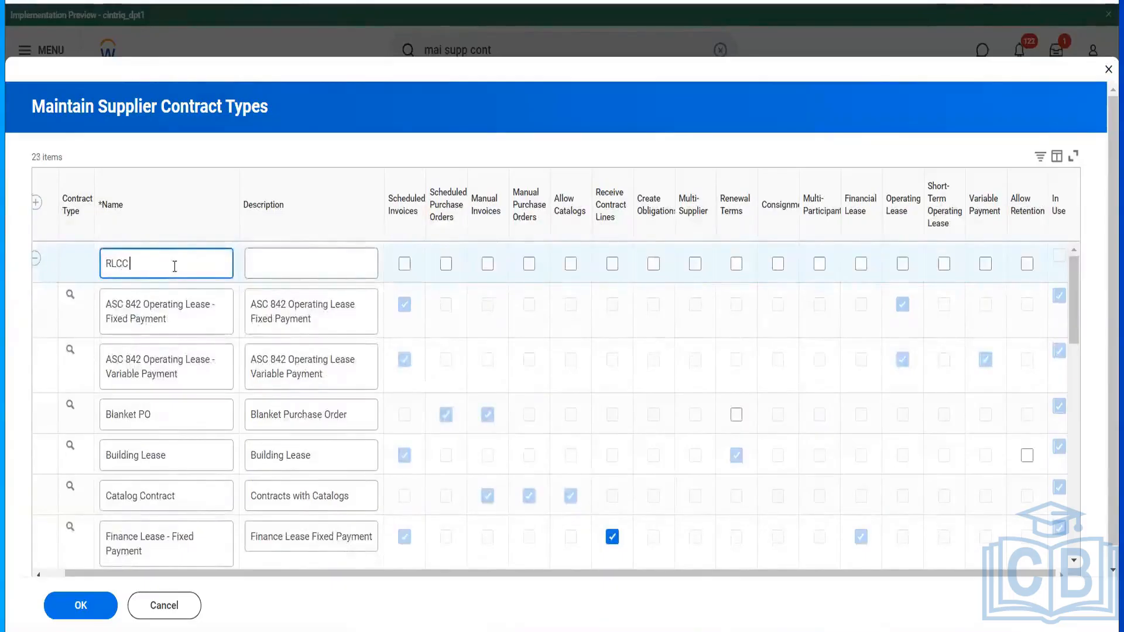
{"action": "type", "text": " Scheduled Invoice"}
{"action": "key", "text": "Tab"}
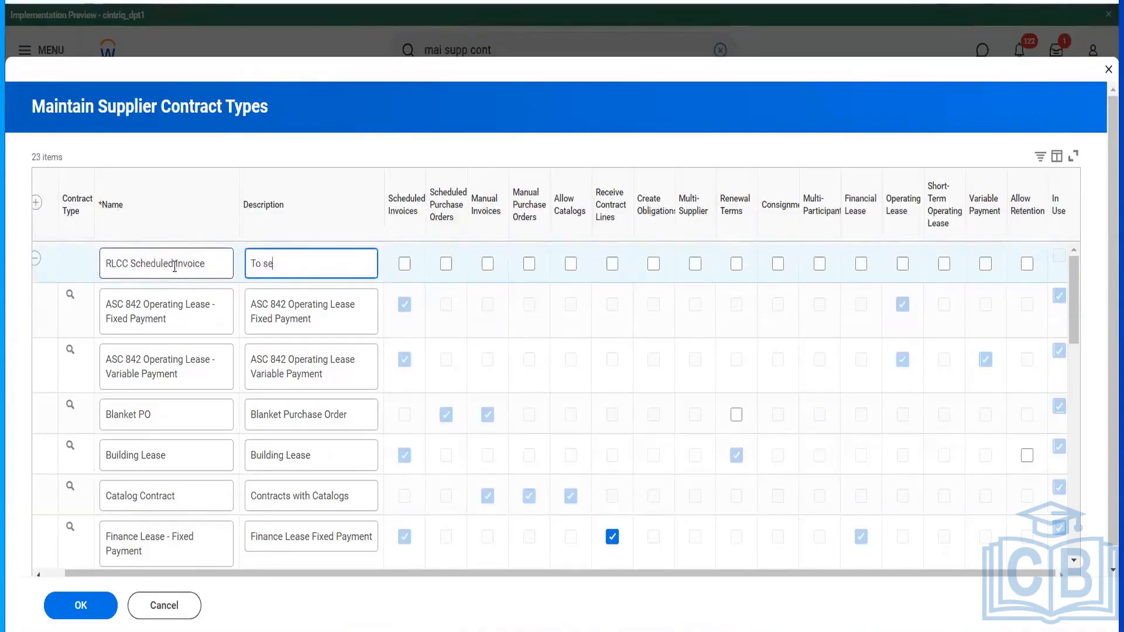
{"action": "type", "text": "To schedule Invoice"}
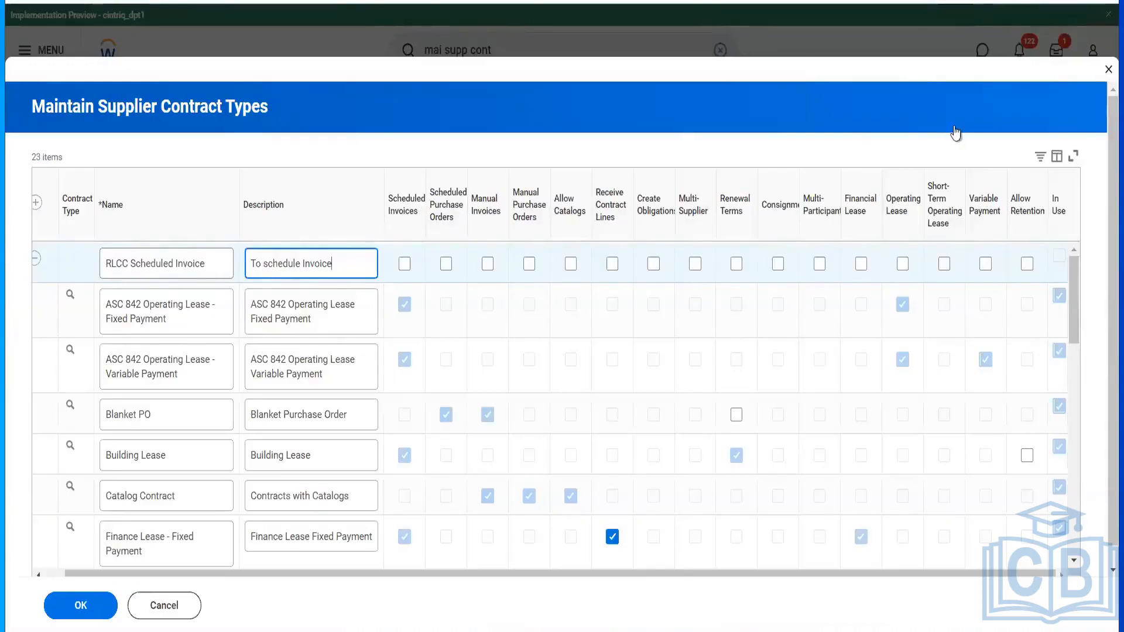
{"action": "left_click", "coordinate": [403, 264]}
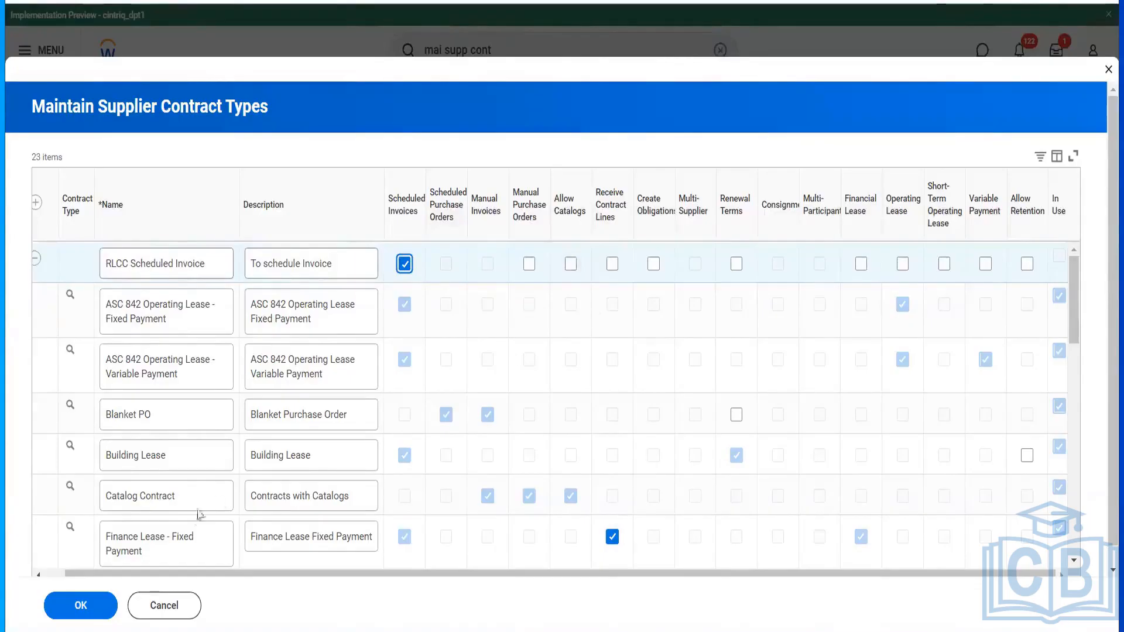
{"action": "left_click", "coordinate": [76, 605]}
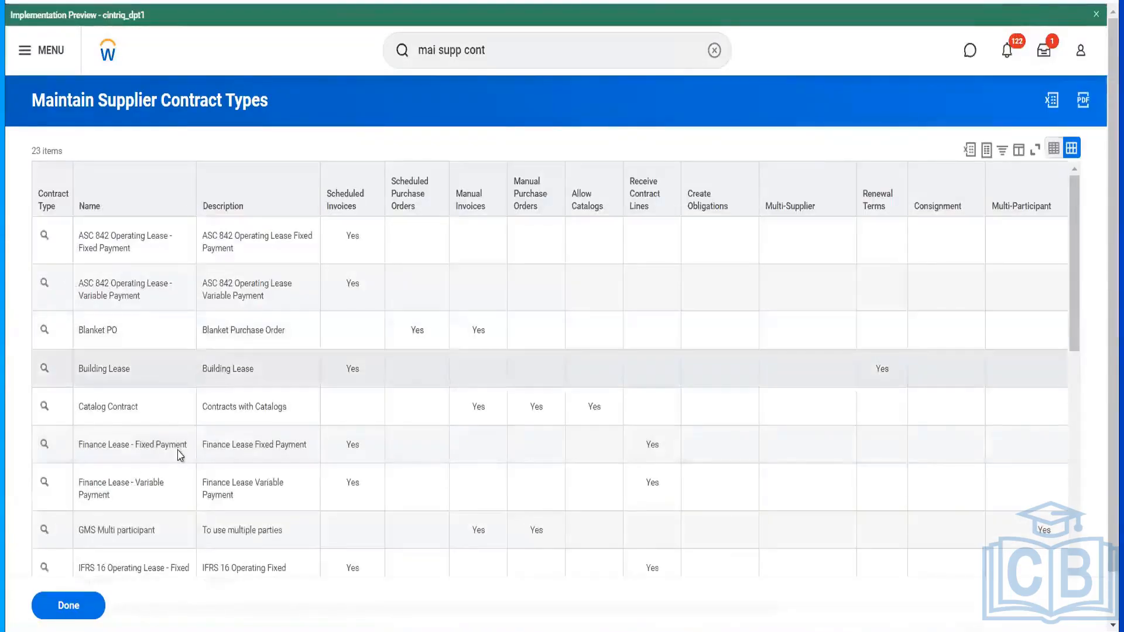
- Search the contract types for RLCC, then reselect Purchase Contract as the contract type
{"action": "scroll", "coordinate": [180, 455], "scroll_direction": "down", "scroll_amount": 3}
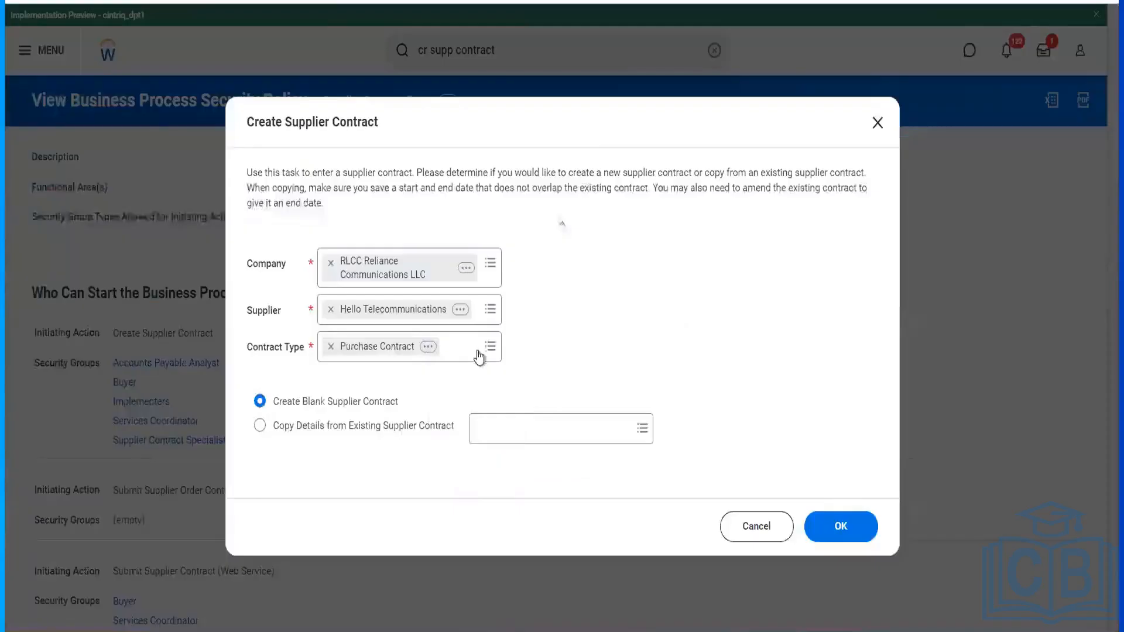
{"action": "left_click", "coordinate": [480, 353]}
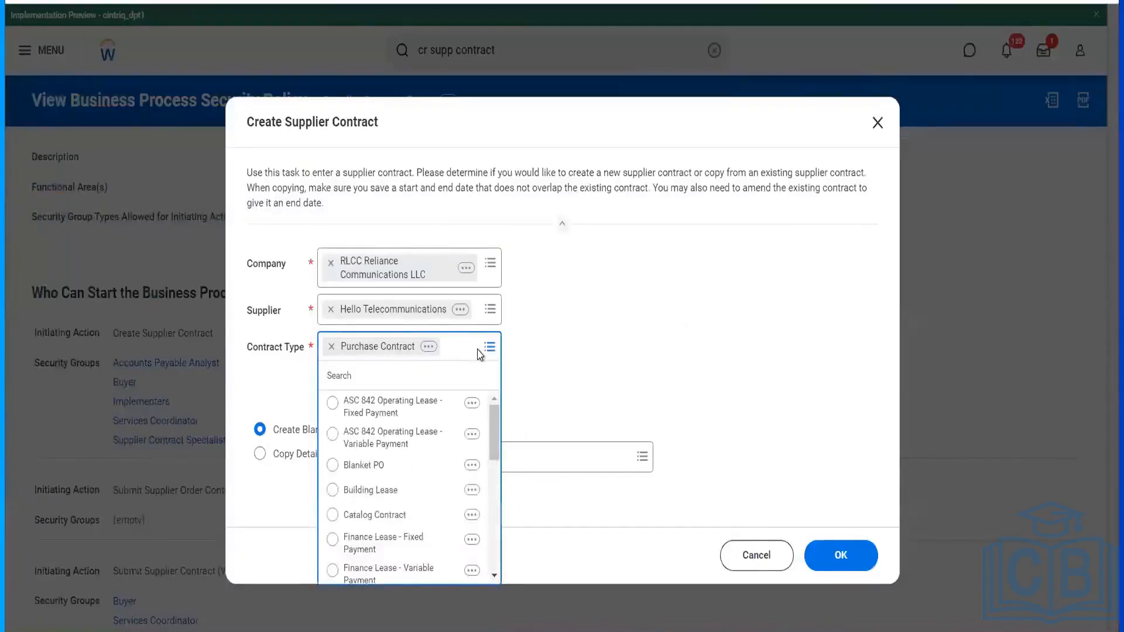
{"action": "type", "text": "rlcc"}
{"action": "key", "text": "Return"}
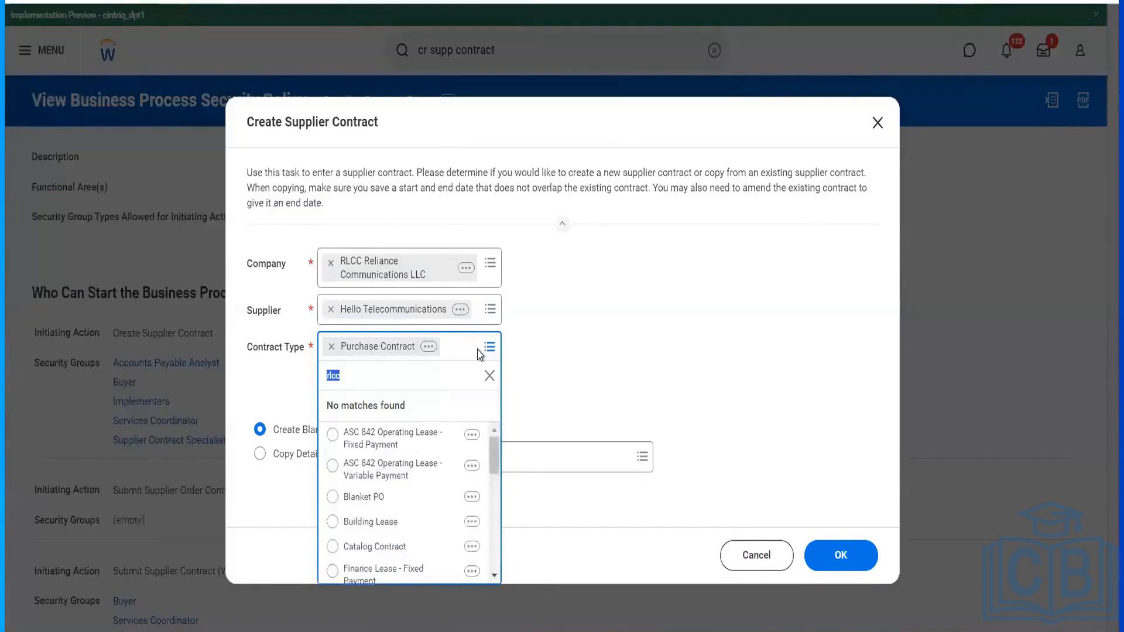
{"action": "left_click", "coordinate": [550, 372]}
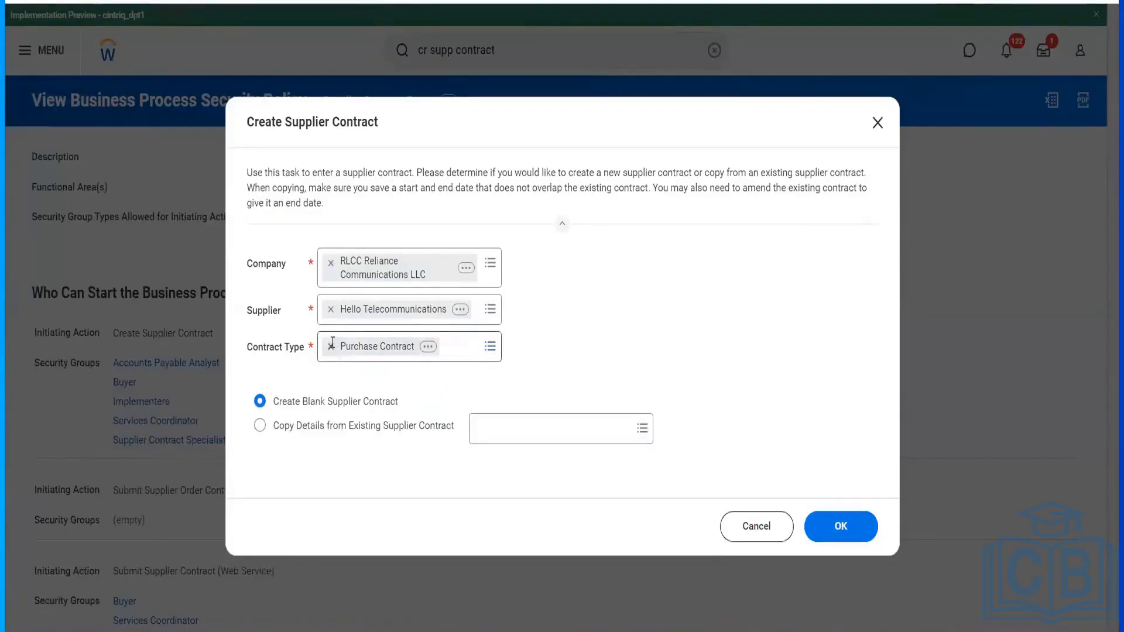
{"action": "left_click", "coordinate": [331, 348]}
{"action": "type", "text": "RLCC"}
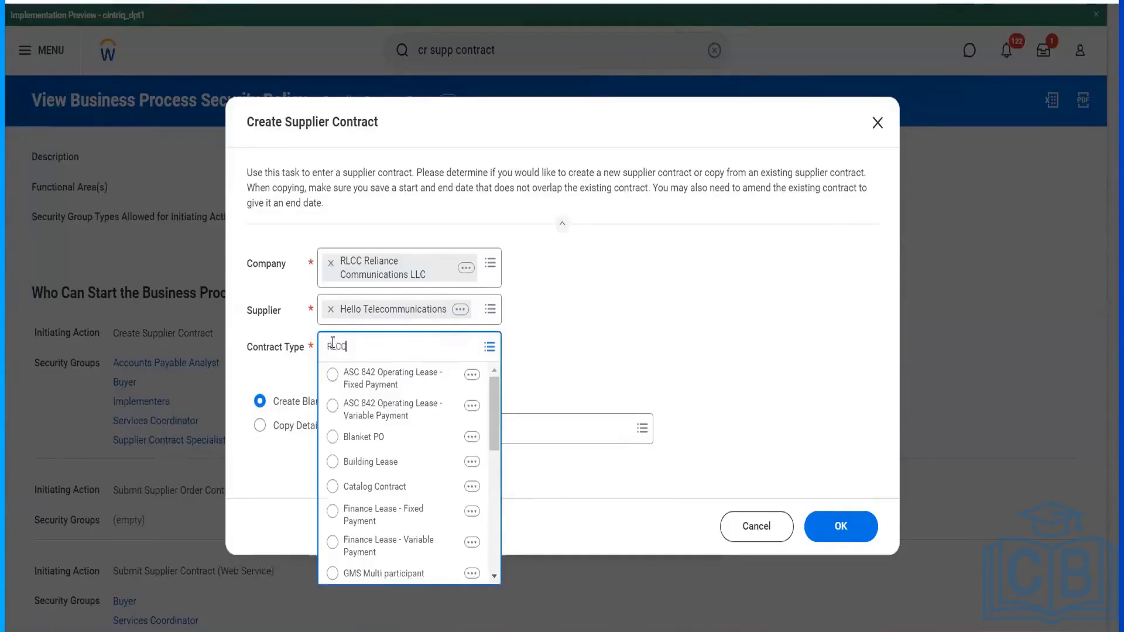
{"action": "key", "text": "Return"}
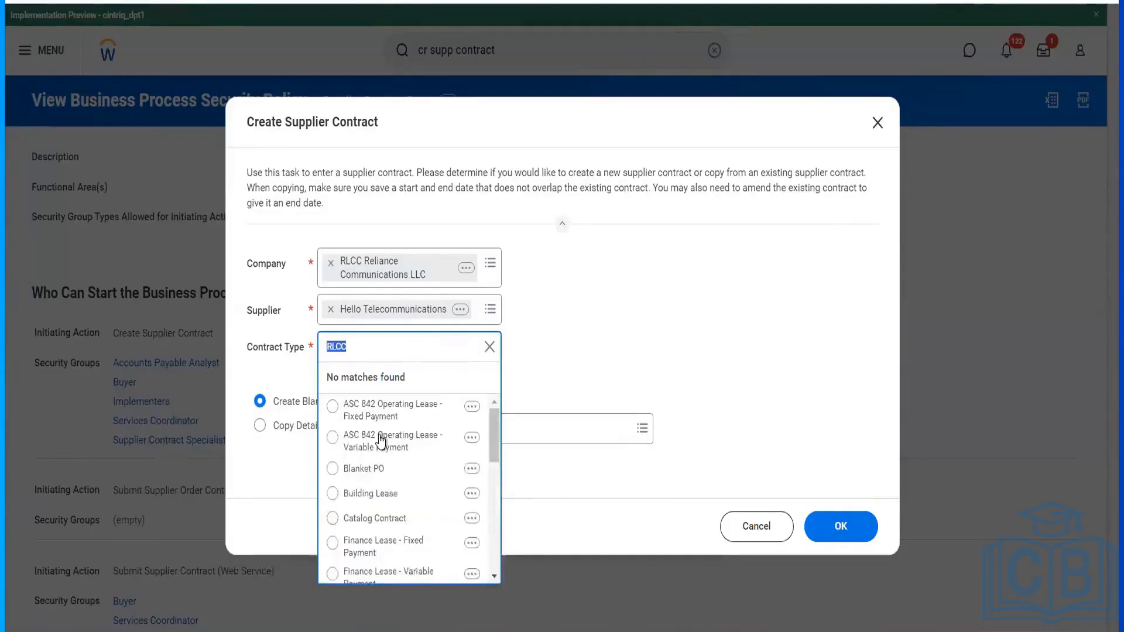
{"action": "scroll", "coordinate": [380, 440], "scroll_direction": "down", "scroll_amount": 10}
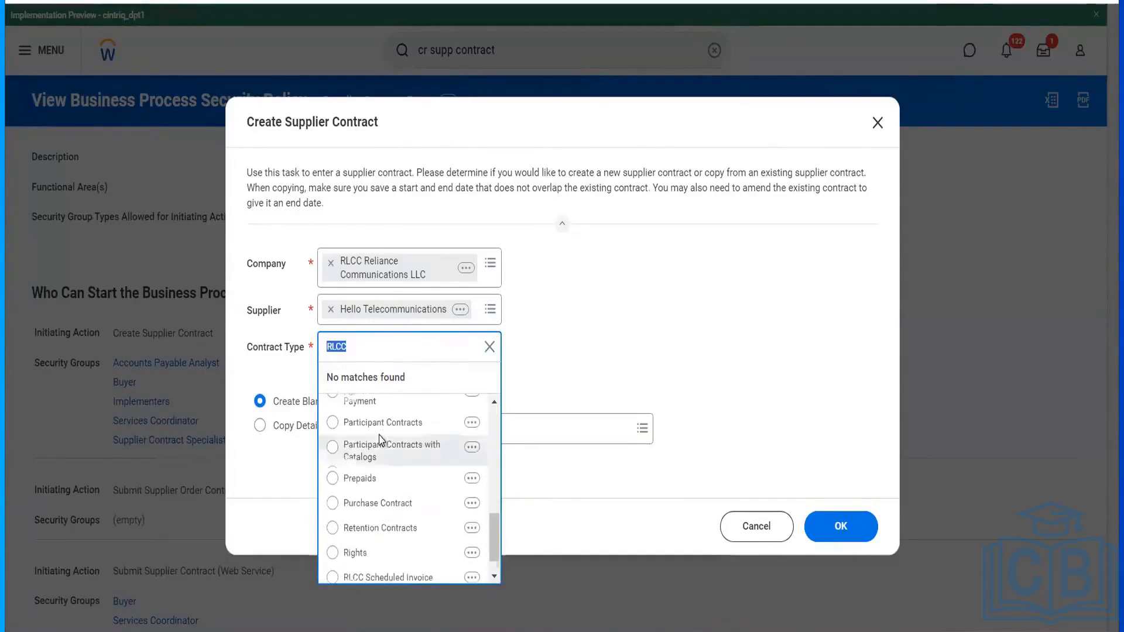
{"action": "scroll", "coordinate": [380, 440], "scroll_direction": "down", "scroll_amount": 1}
{"action": "left_click", "coordinate": [380, 473]}
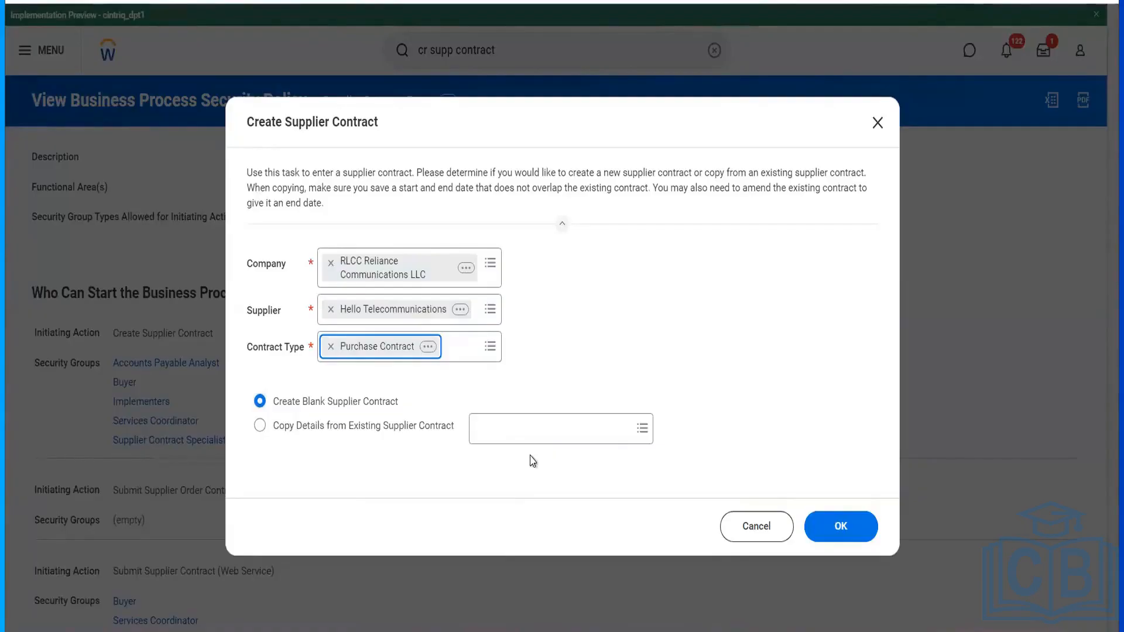
- On the full contract form, name the contract 'RLCC Single PO Type' and enter a new network towers reference
{"action": "left_click", "coordinate": [841, 525]}
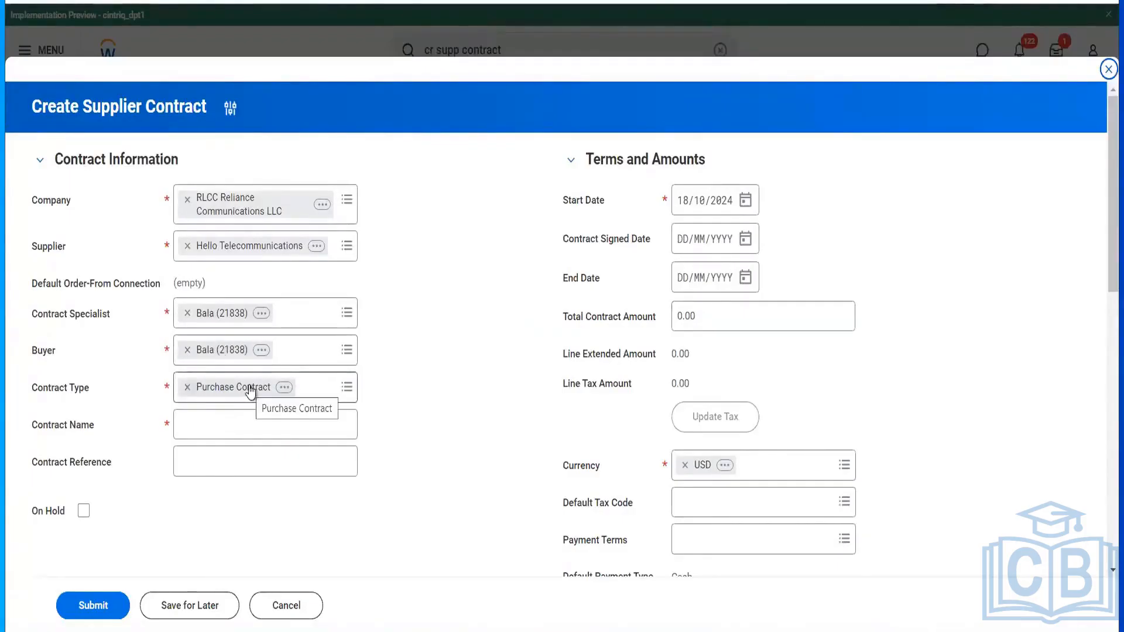
{"action": "left_click", "coordinate": [256, 420]}
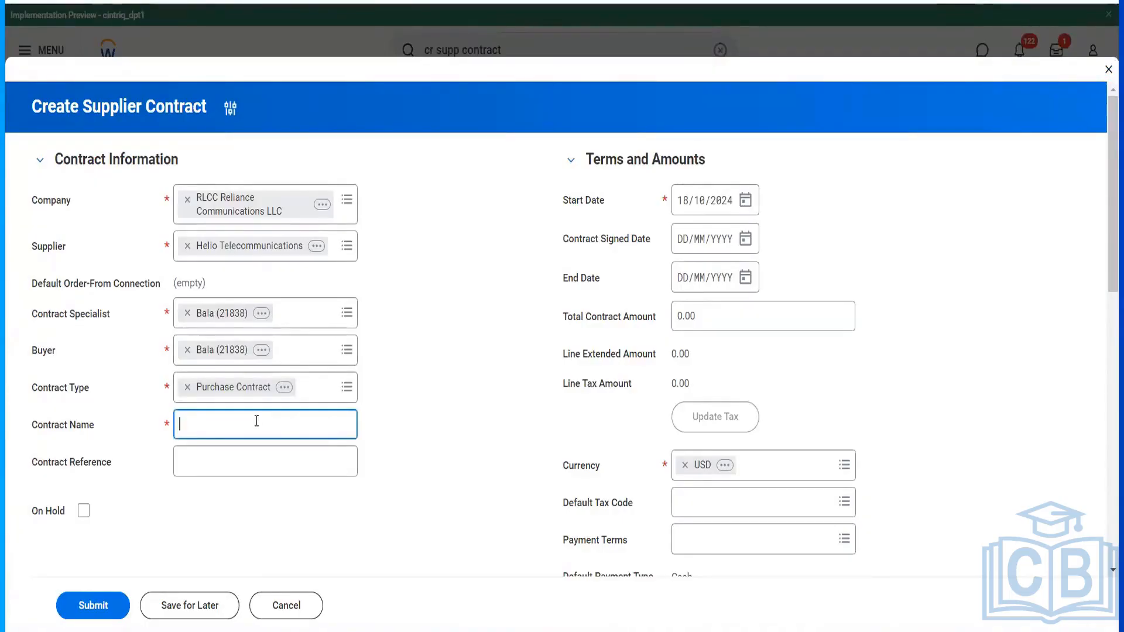
{"action": "type", "text": "RLCC Singhle"}
{"action": "key", "text": "BackSpace"}
{"action": "key", "text": "BackSpace"}
{"action": "key", "text": "BackSpace"}
{"action": "key", "text": "BackSpace"}
{"action": "type", "text": "le PO Type"}
{"action": "left_click", "coordinate": [262, 467]}
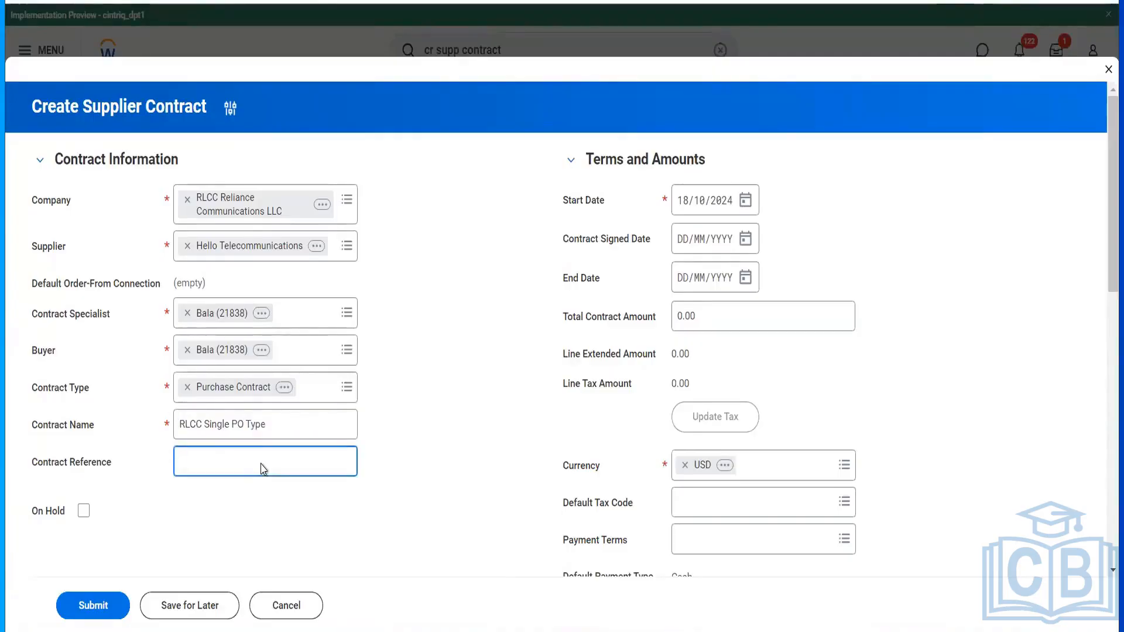
{"action": "type", "text": "new Newtwork Tpwe"}
{"action": "key", "text": "BackSpace"}
{"action": "key", "text": "BackSpace"}
{"action": "key", "text": "BackSpace"}
{"action": "type", "text": "owets"}
{"action": "key", "text": "BackSpace"}
{"action": "key", "text": "BackSpace"}
{"action": "type", "text": "rs"}
- Set start and signed dates to 01/01/2024, end date to 31/12/2024, and total amount to 12,000.00
{"action": "left_click", "coordinate": [684, 209]}
{"action": "type", "text": "01012024"}
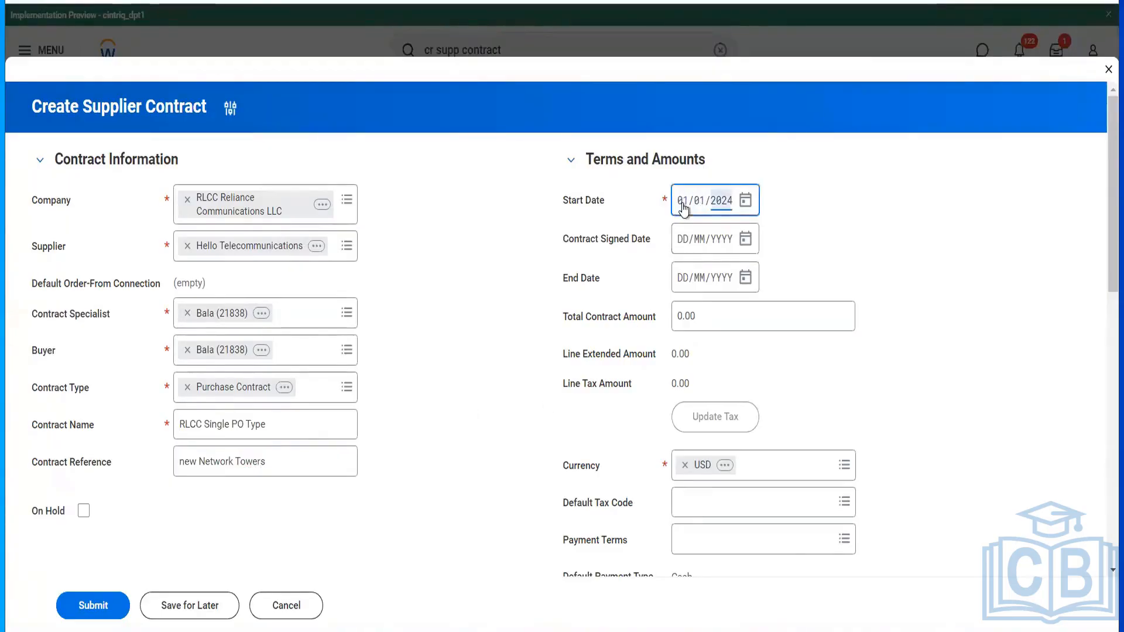
{"action": "left_click", "coordinate": [686, 243]}
{"action": "type", "text": "01012024"}
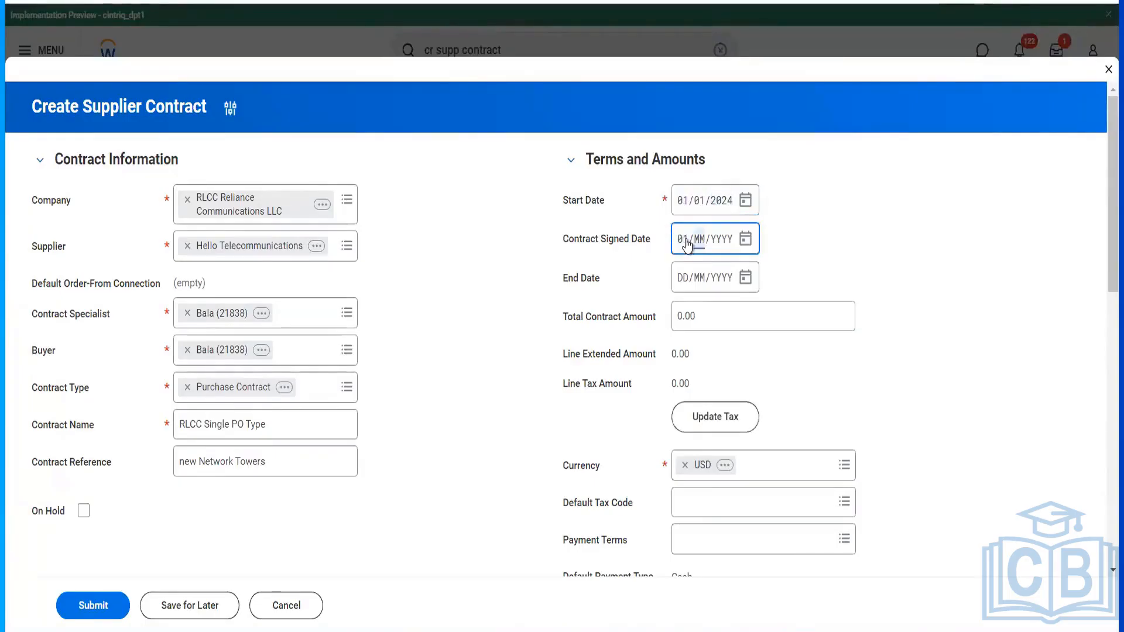
{"action": "left_click", "coordinate": [684, 278]}
{"action": "type", "text": "31122024"}
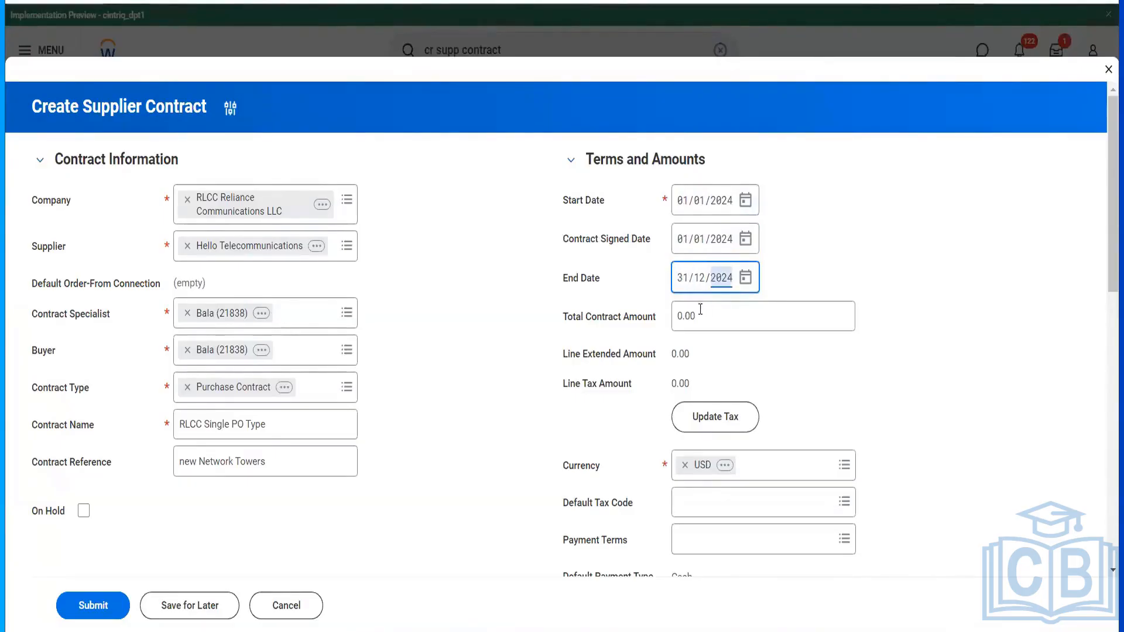
{"action": "left_click", "coordinate": [679, 313]}
{"action": "type", "text": "12000"}
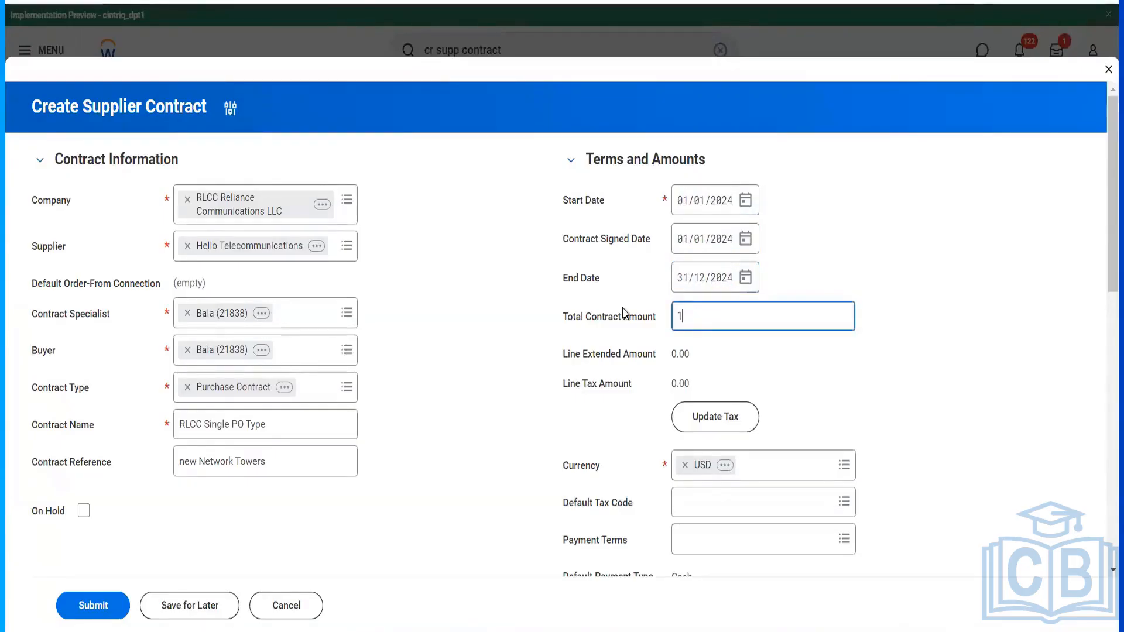
{"action": "left_click", "coordinate": [586, 426]}
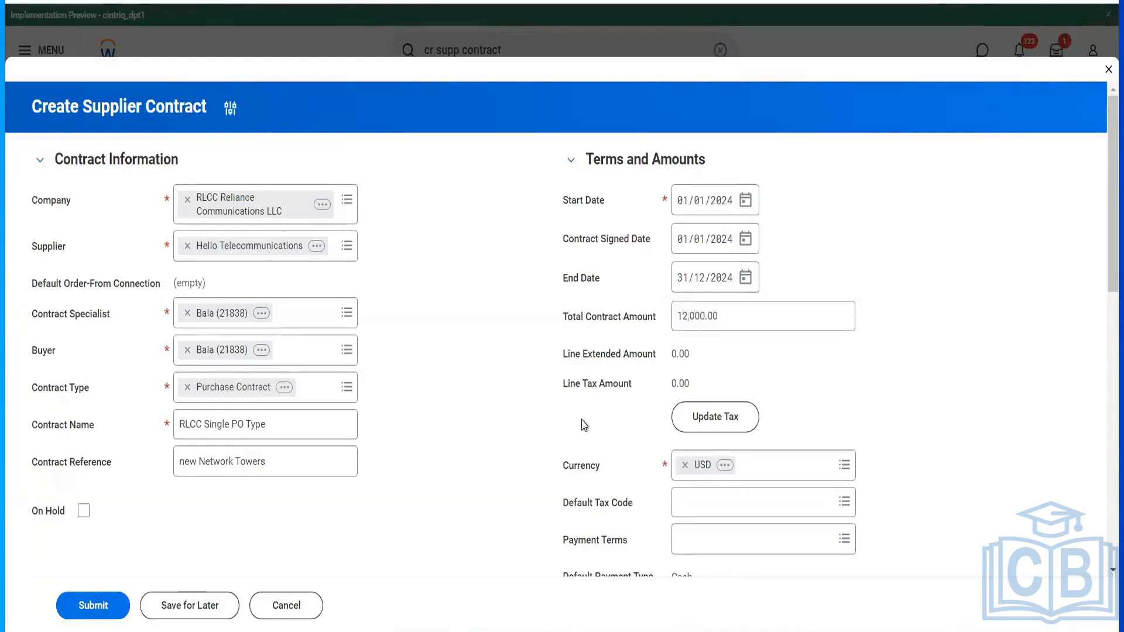
- Set the contract's payment terms to 2% 10, net 30
{"action": "scroll", "coordinate": [586, 426], "scroll_direction": "down", "scroll_amount": 3}
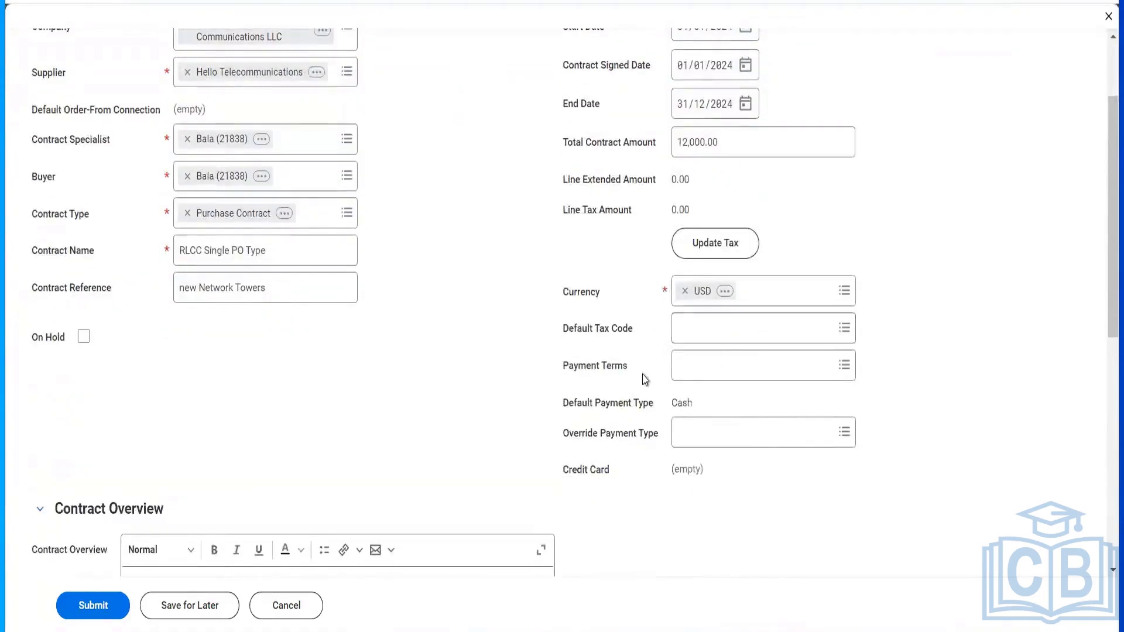
{"action": "left_click", "coordinate": [689, 365]}
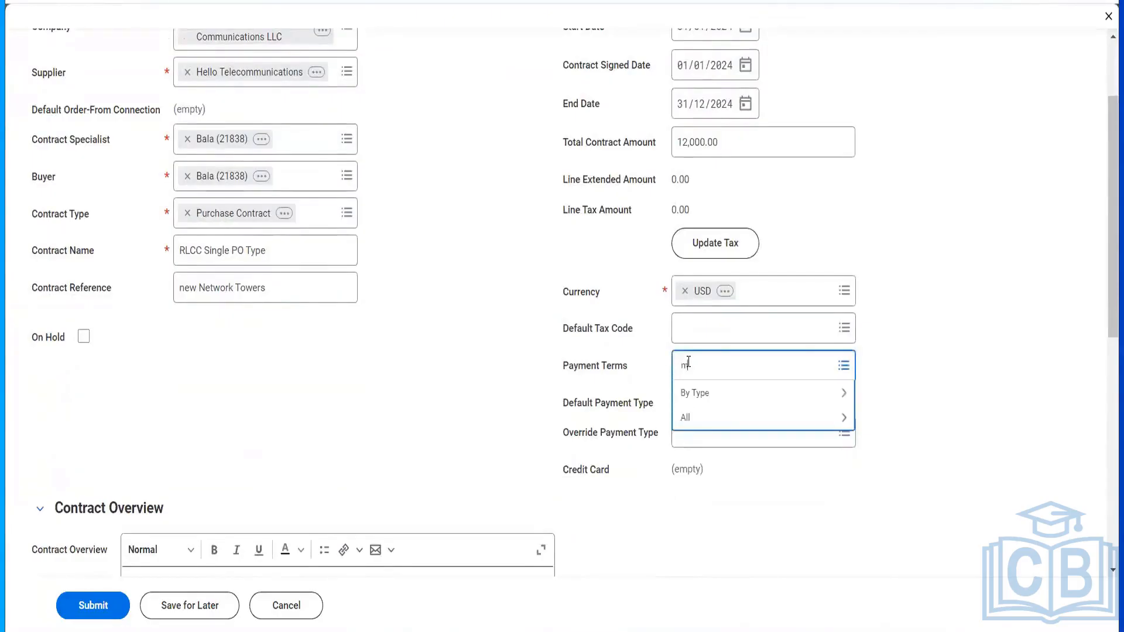
{"action": "left_click", "coordinate": [703, 419]}
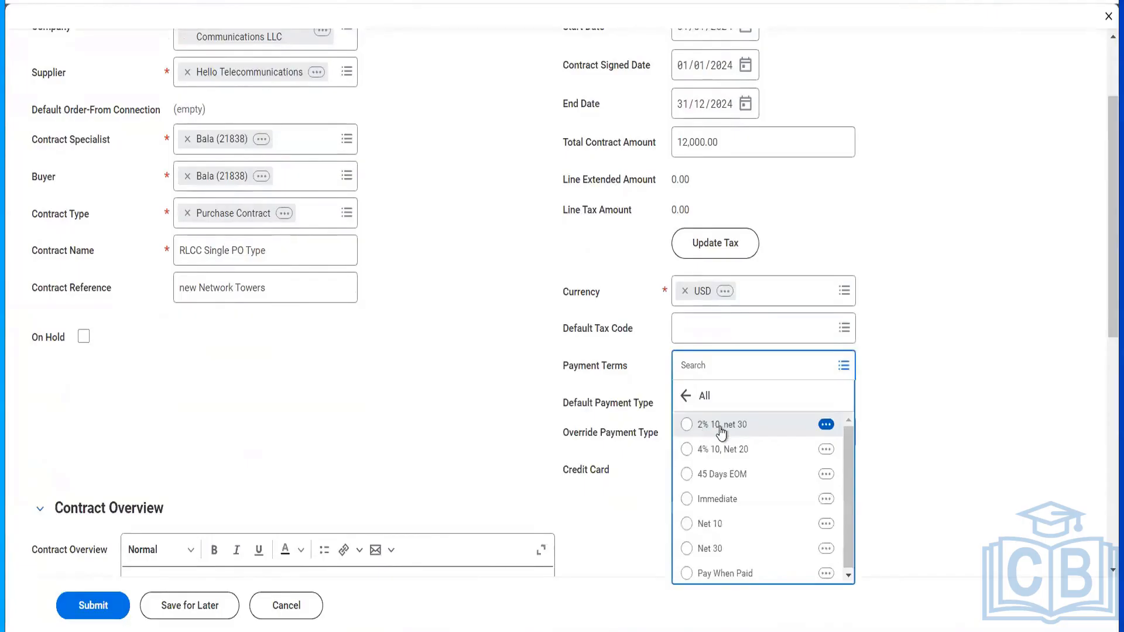
{"action": "left_click", "coordinate": [720, 428]}
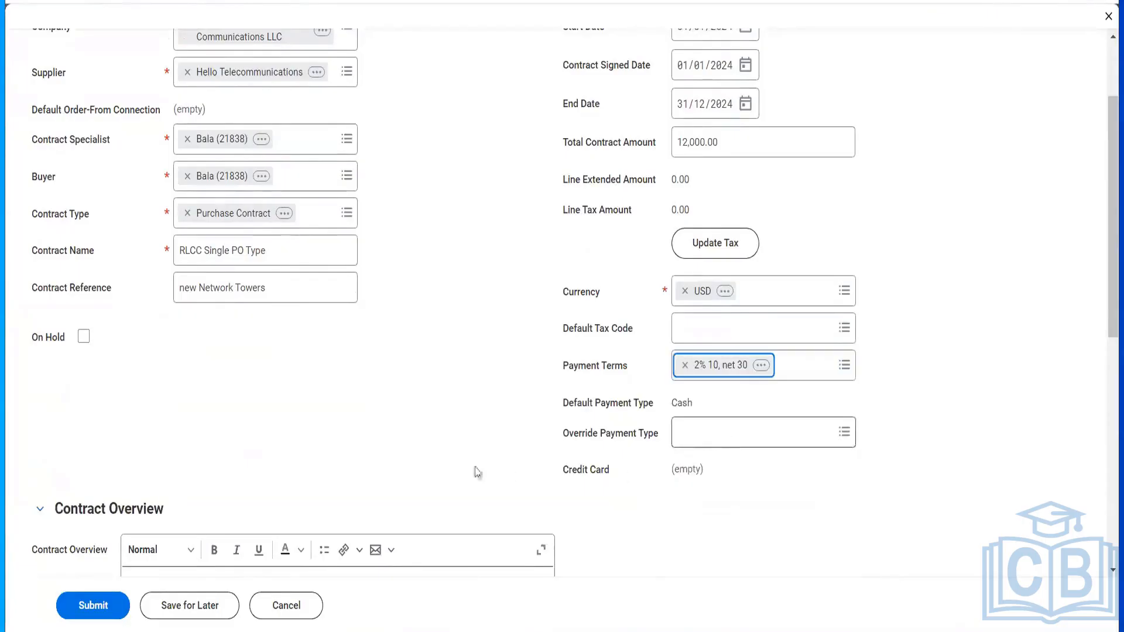
- Write the contract overview 'Buying new towers for punjab region'
{"action": "scroll", "coordinate": [457, 469], "scroll_direction": "down", "scroll_amount": 3}
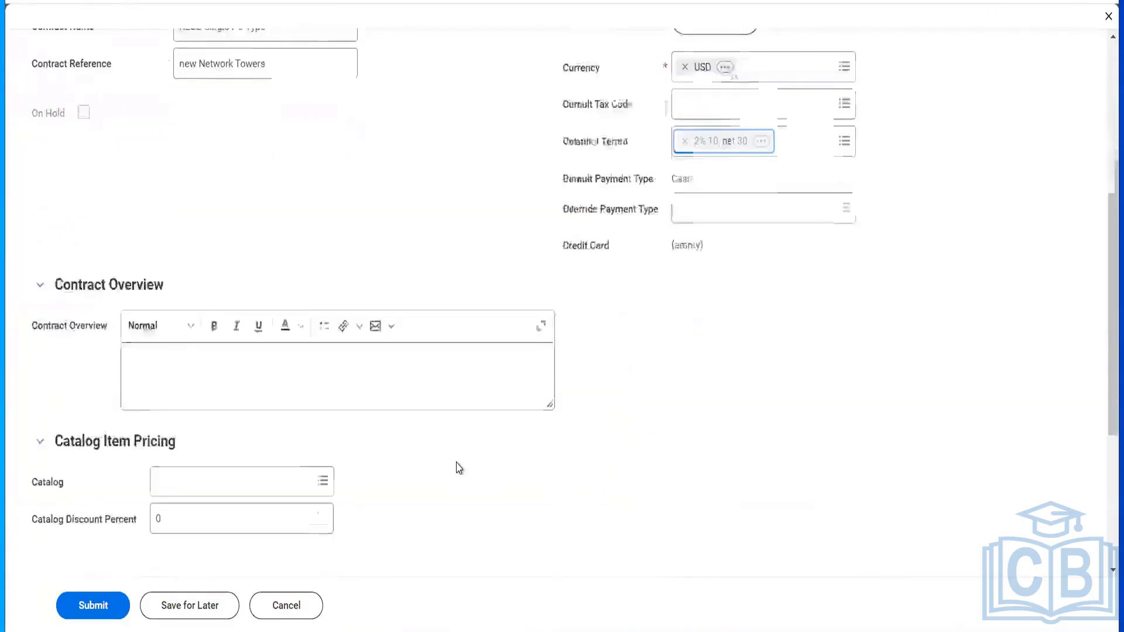
{"action": "left_click", "coordinate": [192, 386]}
{"action": "type", "text": "Buyi"}
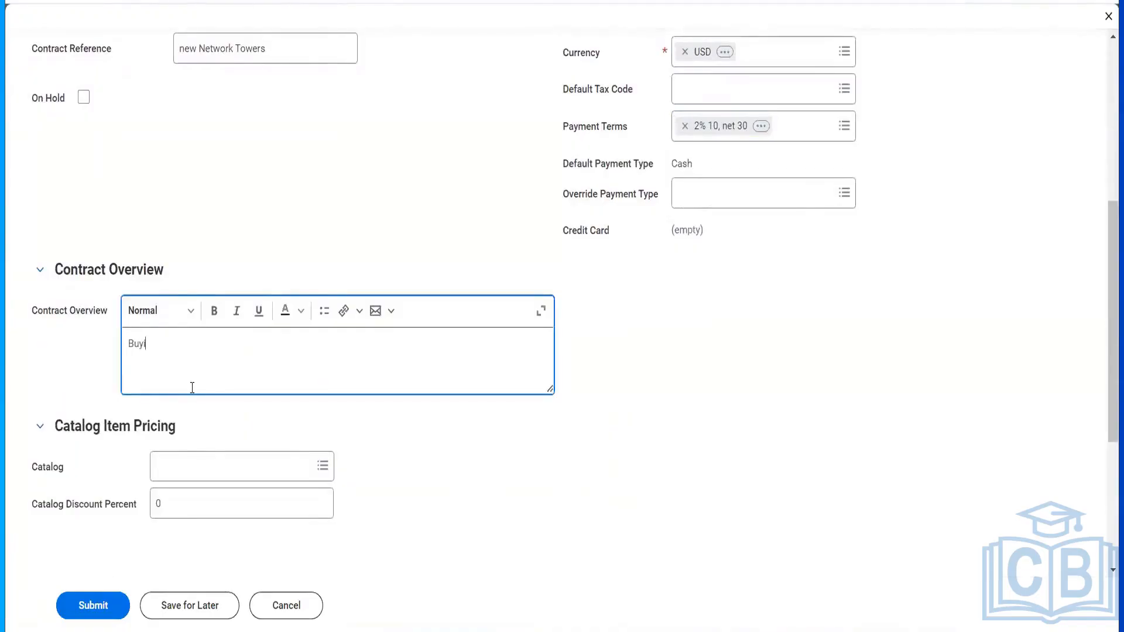
{"action": "type", "text": "ng new towers for punjab region"}
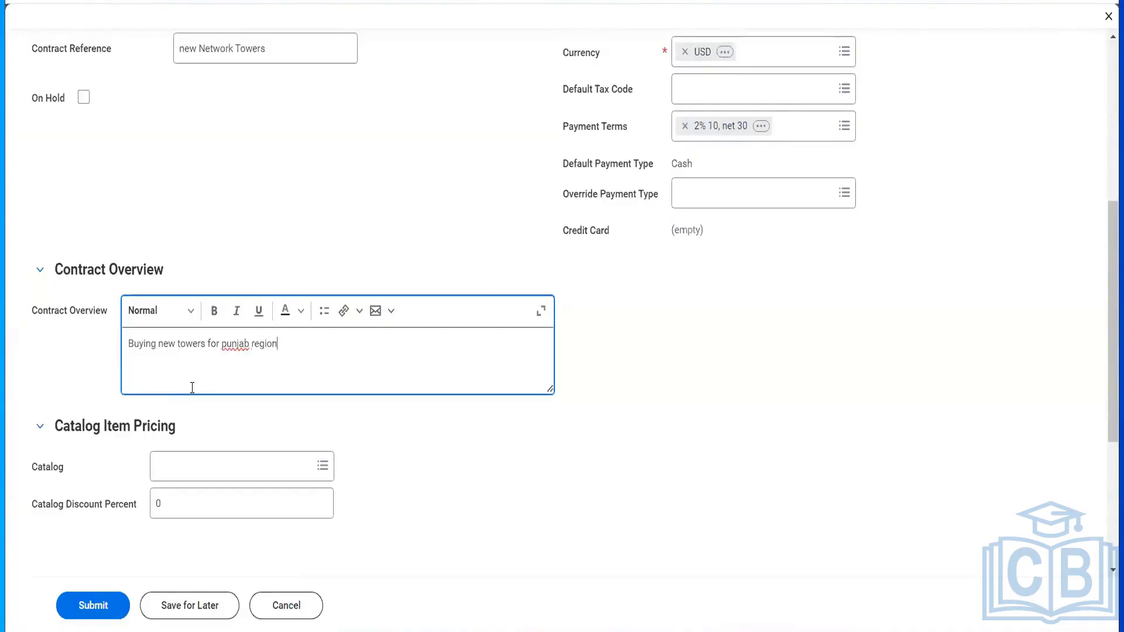
{"action": "scroll", "coordinate": [209, 506], "scroll_direction": "down", "scroll_amount": 3}
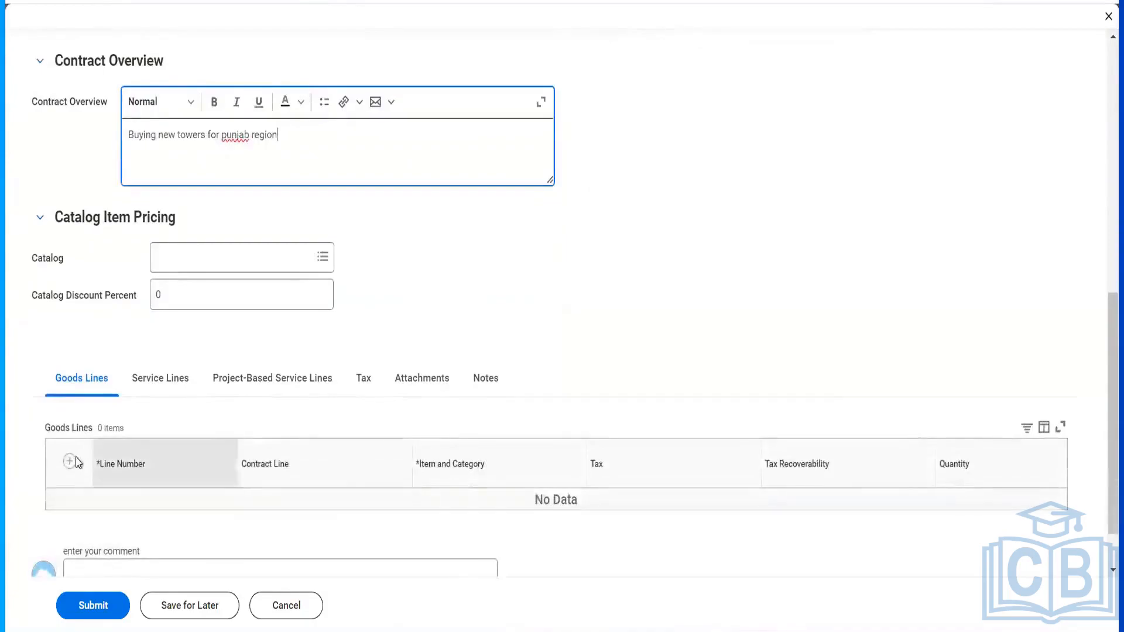
- Add goods line 1 with spend category Network Towers and item Telecom Towers
{"action": "left_click", "coordinate": [70, 461]}
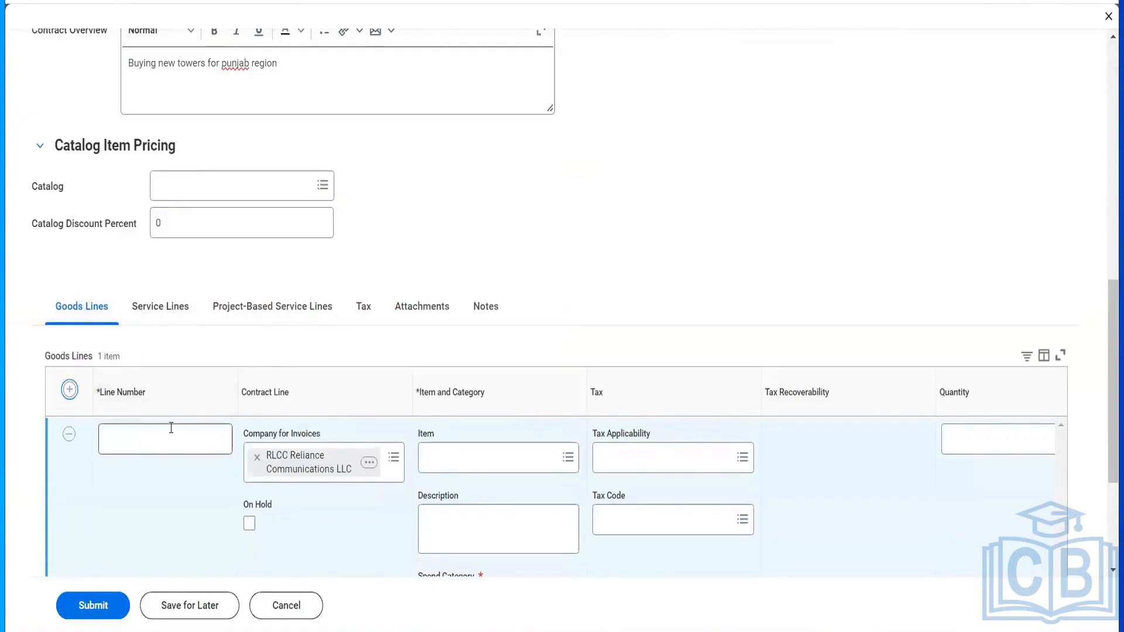
{"action": "left_click", "coordinate": [171, 428]}
{"action": "type", "text": "1"}
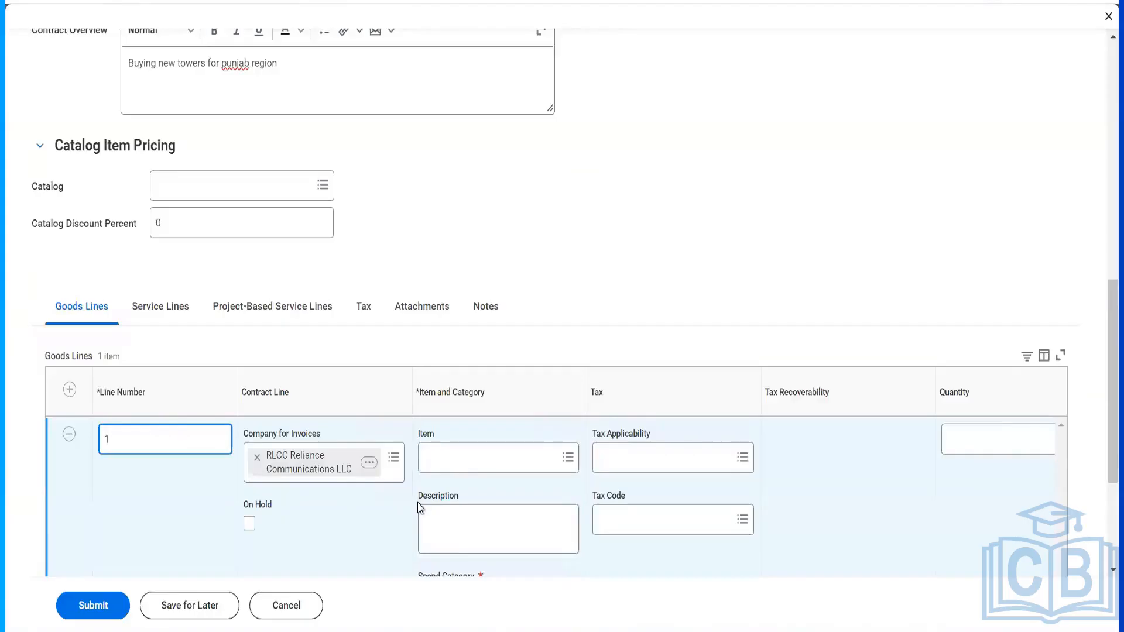
{"action": "scroll", "coordinate": [445, 509], "scroll_direction": "down", "scroll_amount": 1}
{"action": "left_click", "coordinate": [472, 536]}
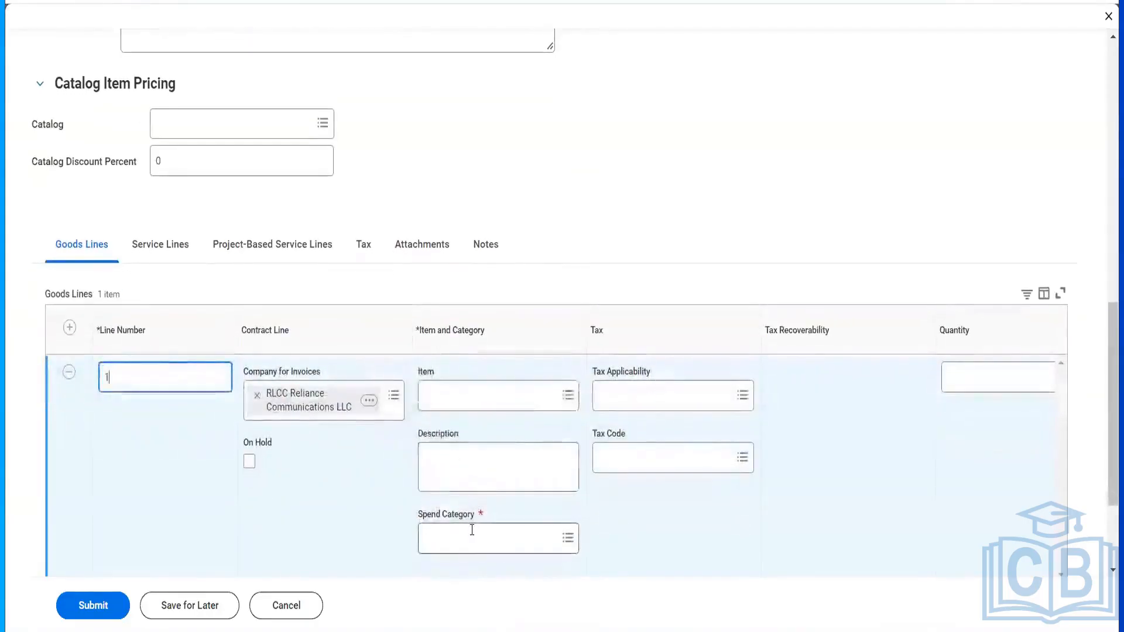
{"action": "type", "text": "tower"}
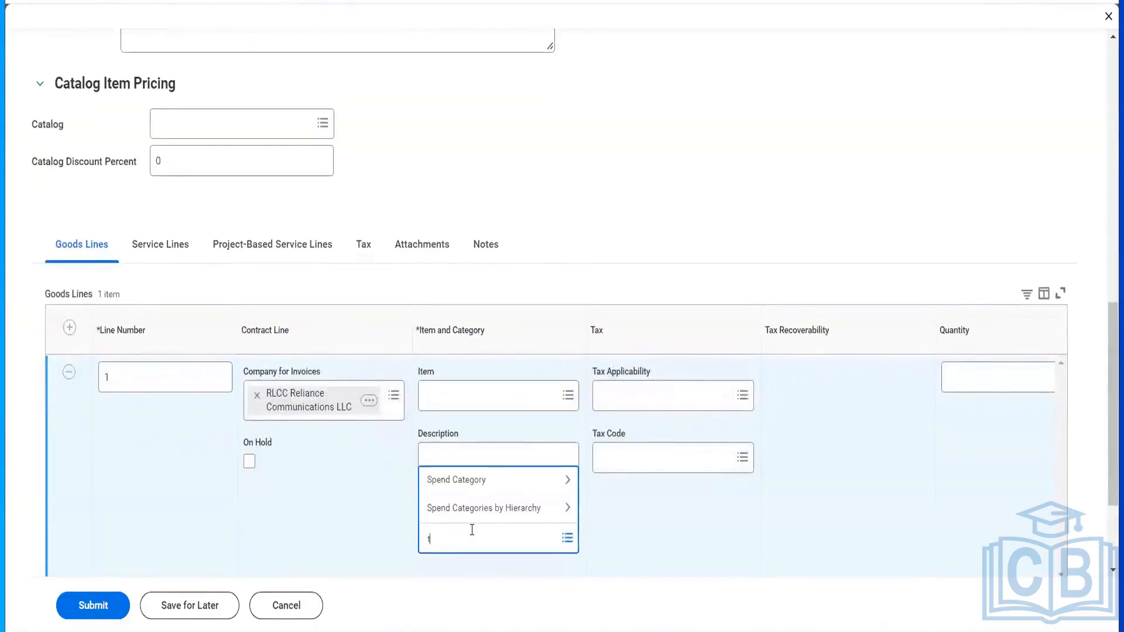
{"action": "key", "text": "Return"}
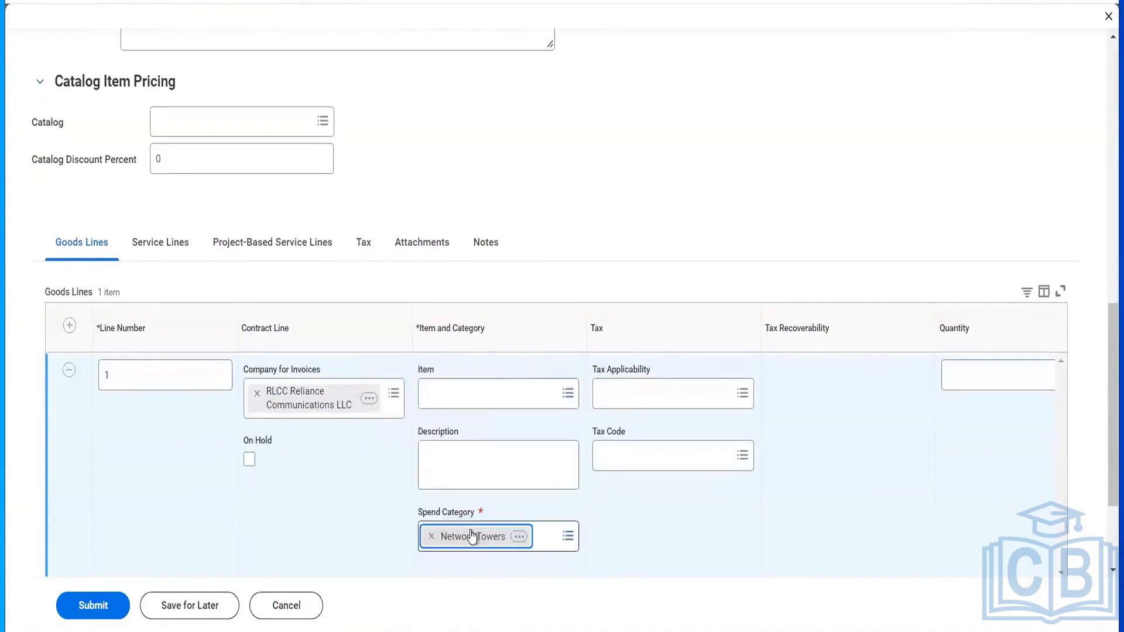
{"action": "left_click", "coordinate": [472, 385]}
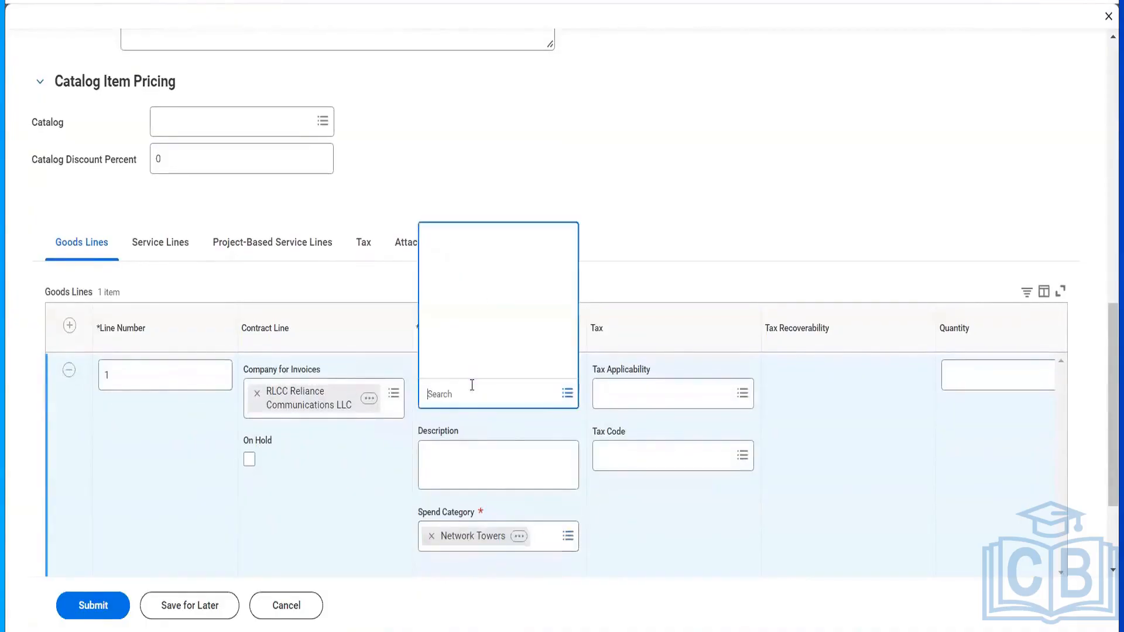
{"action": "type", "text": "network"}
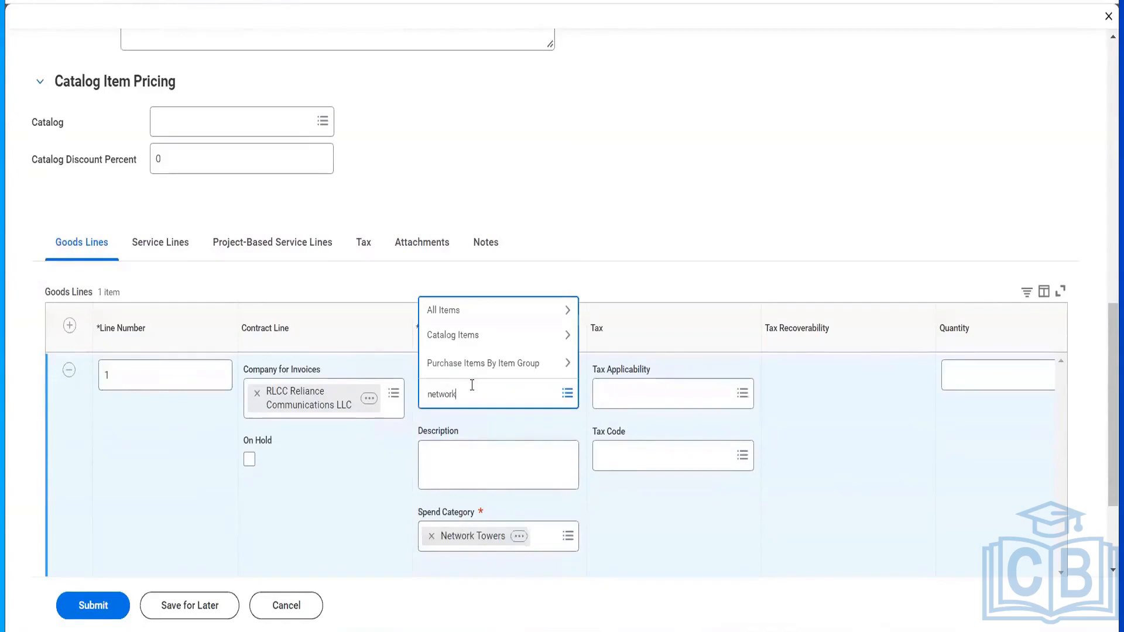
{"action": "key", "text": "Return"}
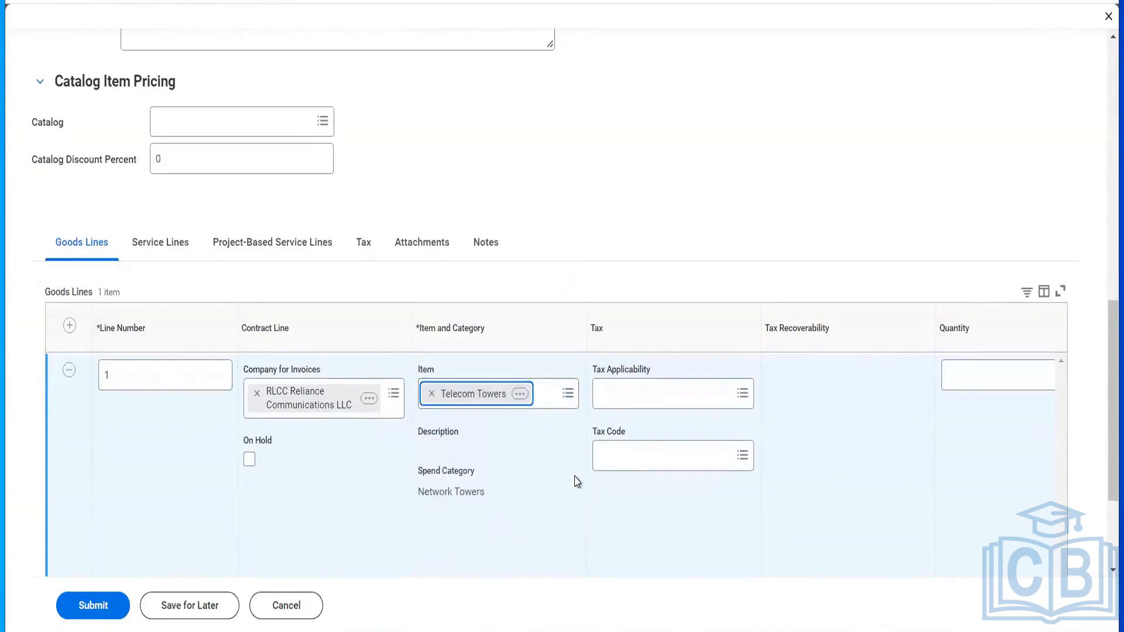
- Set the line to quantity 12 Each at unit cost 1,000.00, totalling 12,000.00
{"action": "scroll", "coordinate": [577, 481], "scroll_direction": "right", "scroll_amount": 8}
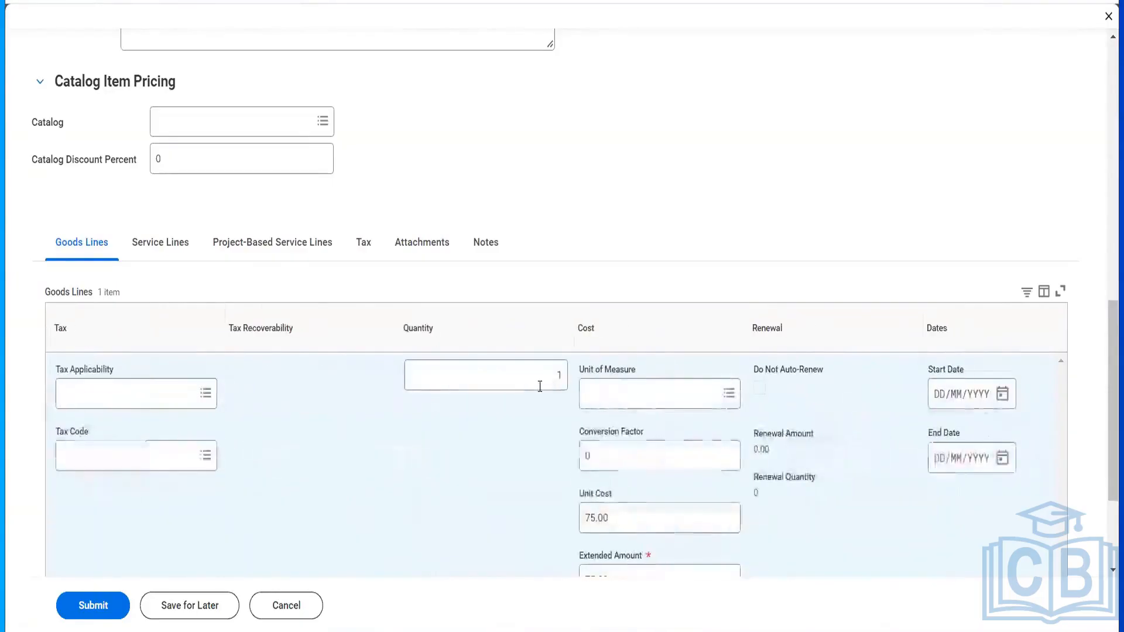
{"action": "left_click", "coordinate": [540, 386]}
{"action": "type", "text": "12"}
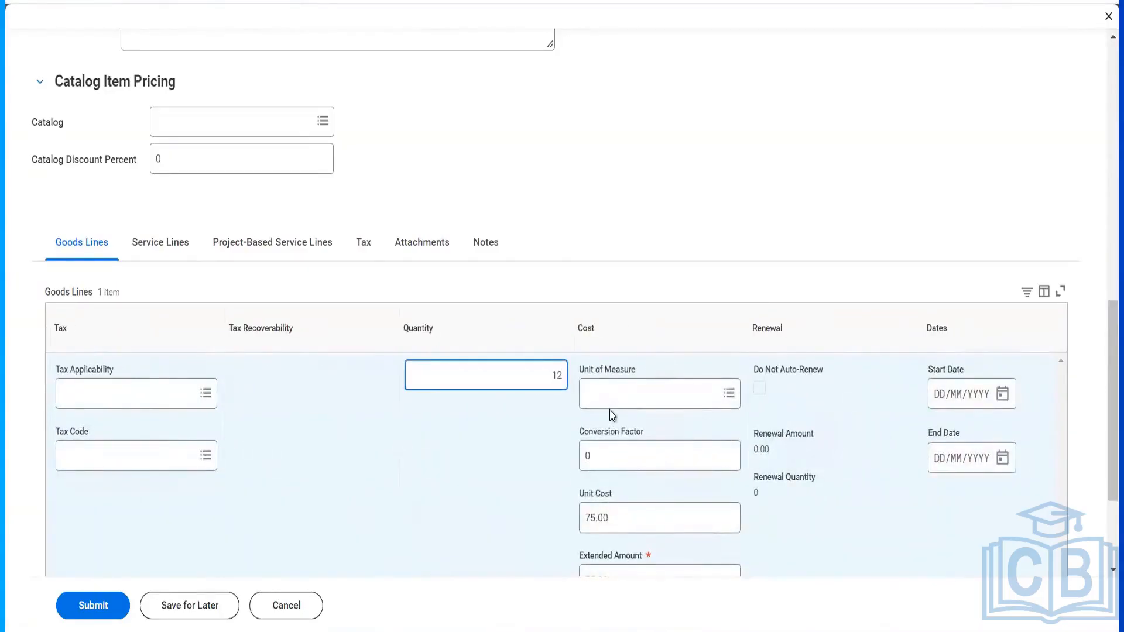
{"action": "left_click", "coordinate": [610, 409]}
{"action": "type", "text": "eac"}
{"action": "key", "text": "Return"}
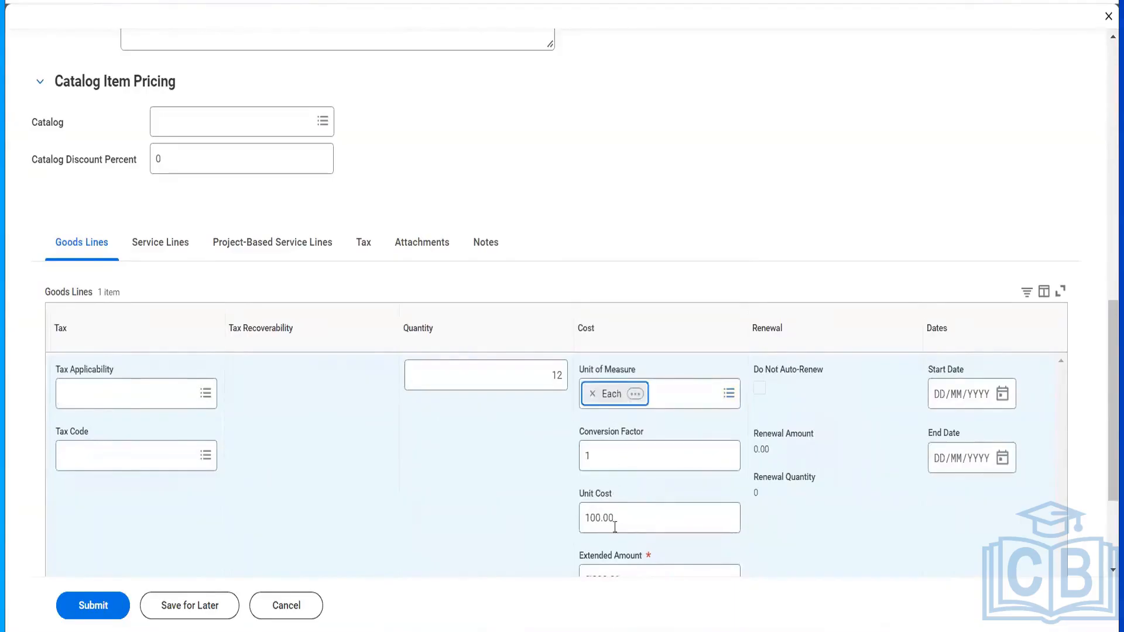
{"action": "left_click", "coordinate": [590, 508]}
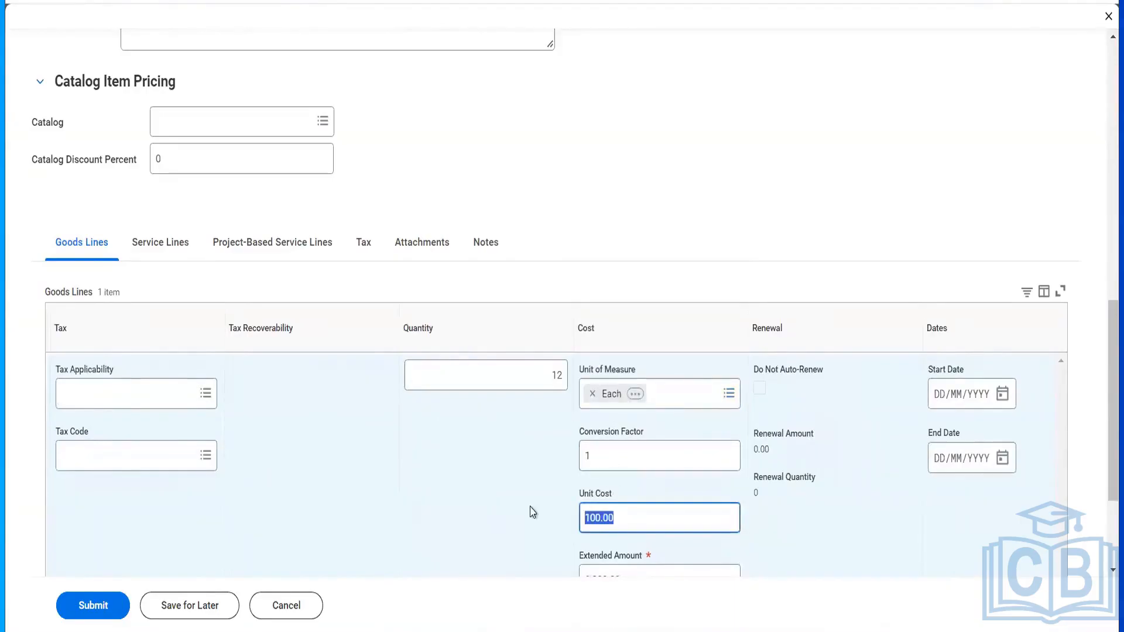
{"action": "type", "text": "1000"}
{"action": "key", "text": "Tab"}
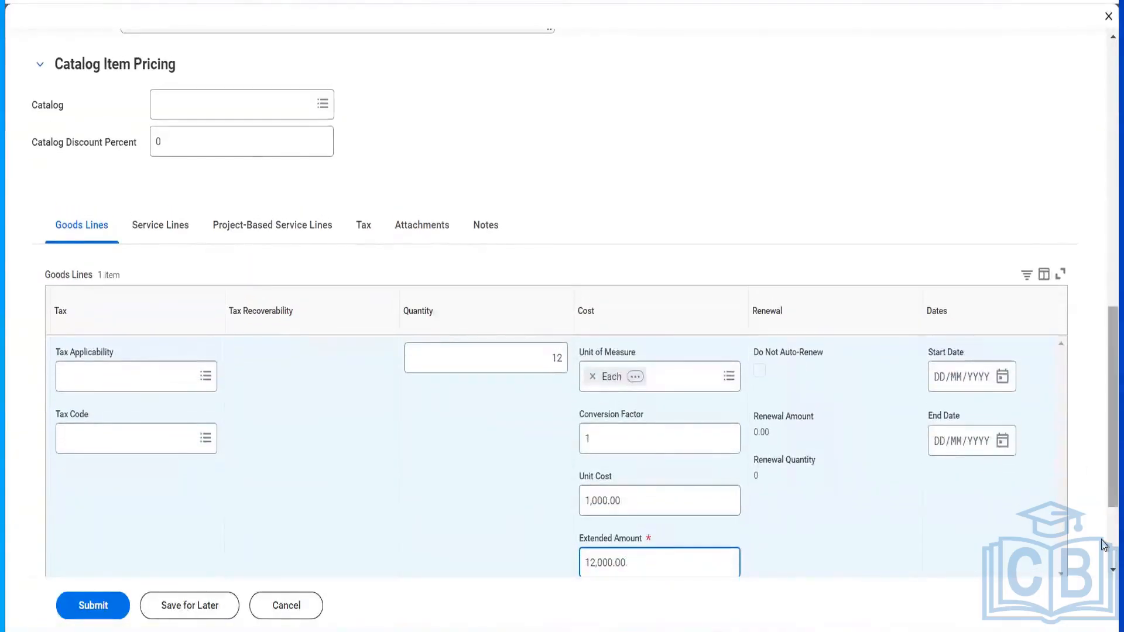
{"action": "scroll", "coordinate": [741, 476], "scroll_direction": "down", "scroll_amount": 3}
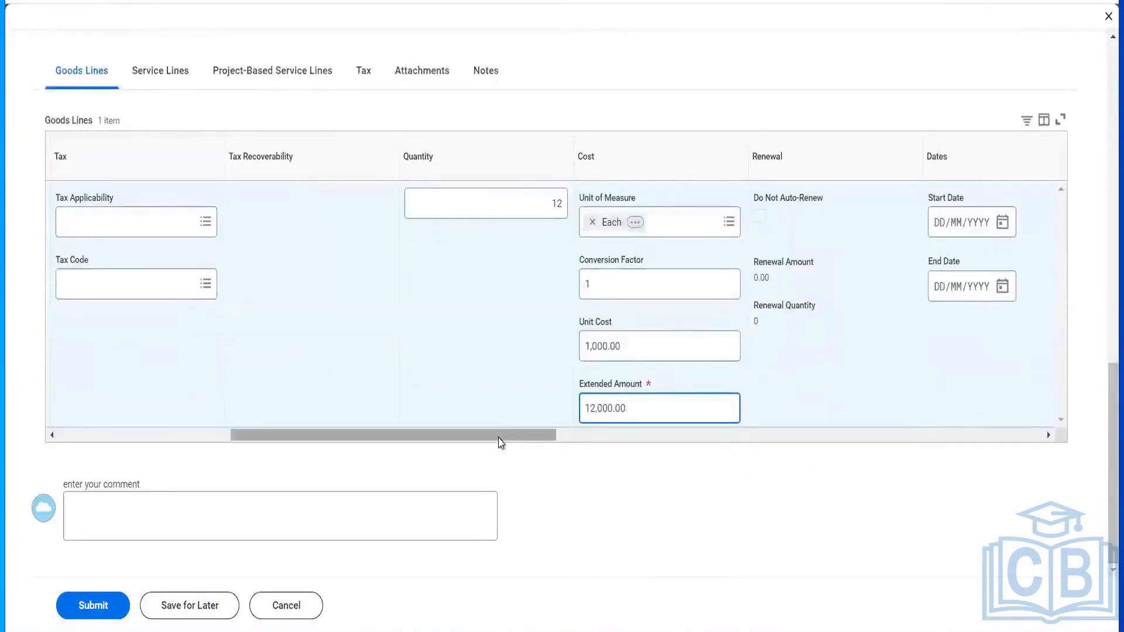
{"action": "left_click_drag", "start_coordinate": [497, 438], "coordinate": [552, 442]}
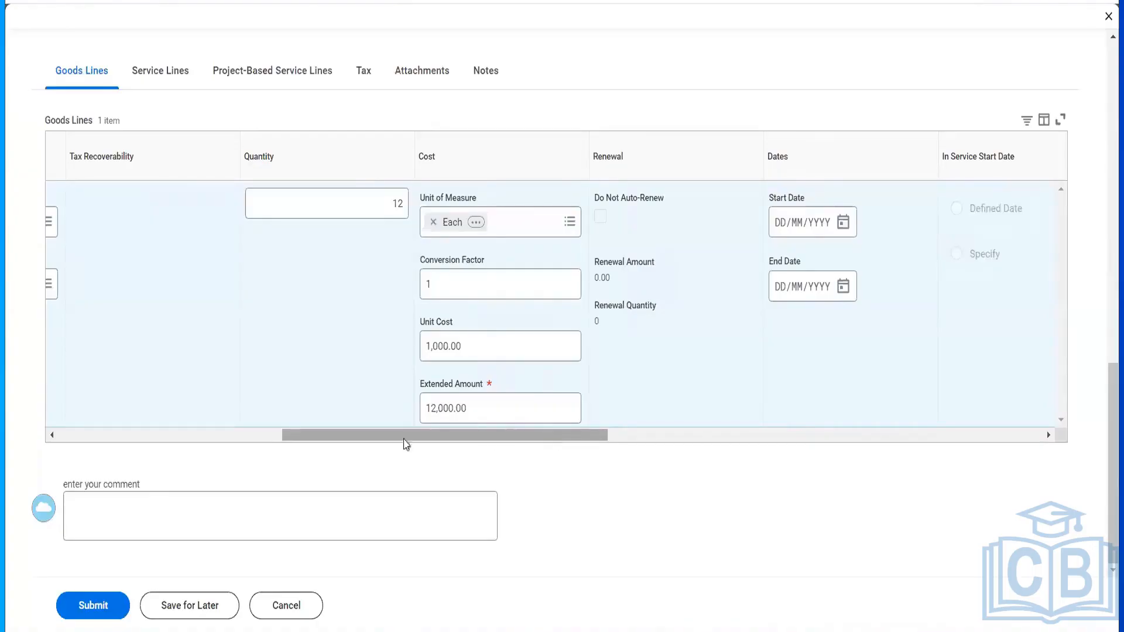
{"action": "left_click", "coordinate": [216, 435]}
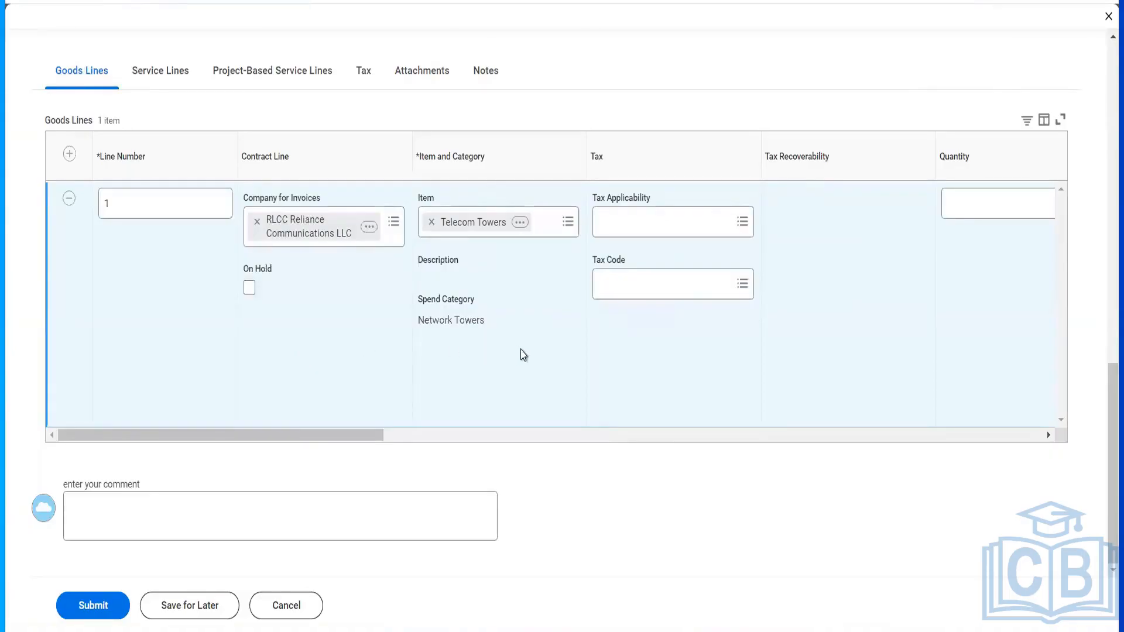
{"action": "scroll", "coordinate": [522, 355], "scroll_direction": "right", "scroll_amount": 3}
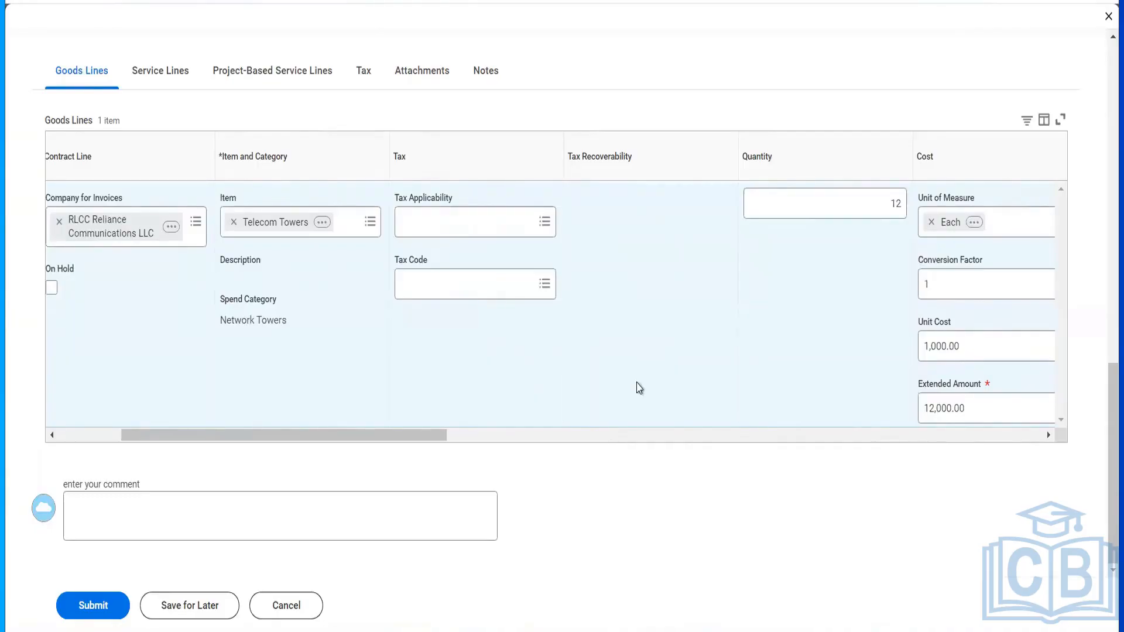
{"action": "scroll", "coordinate": [639, 388], "scroll_direction": "right", "scroll_amount": 5}
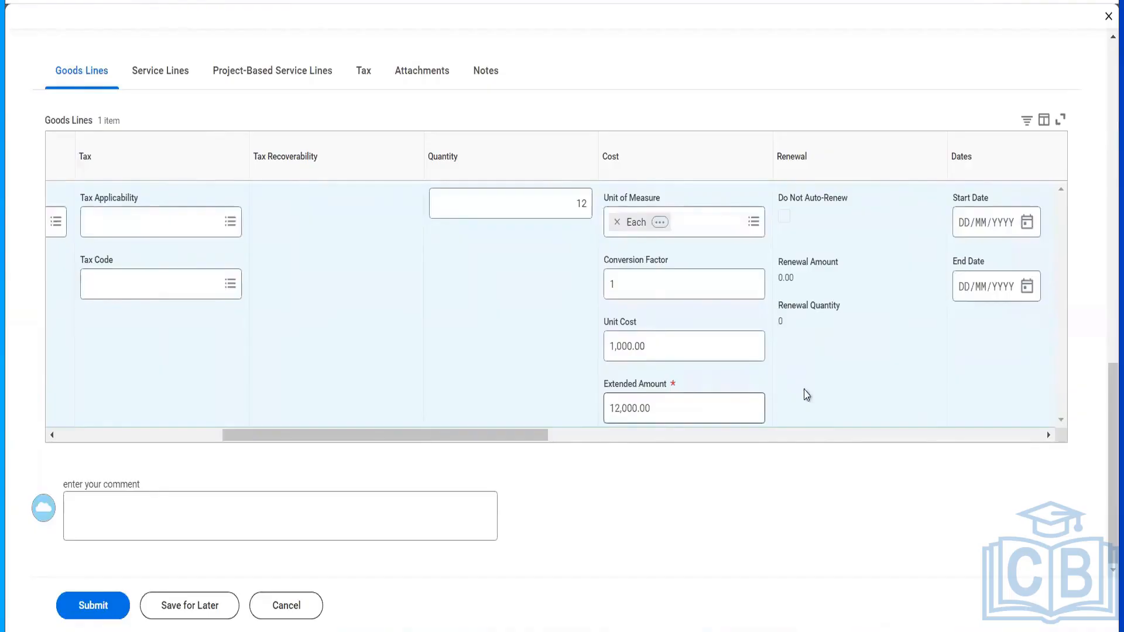
- Enter start date 01/01/2024 and end date 31/12/2024 on the goods line
{"action": "scroll", "coordinate": [806, 395], "scroll_direction": "right", "scroll_amount": 6}
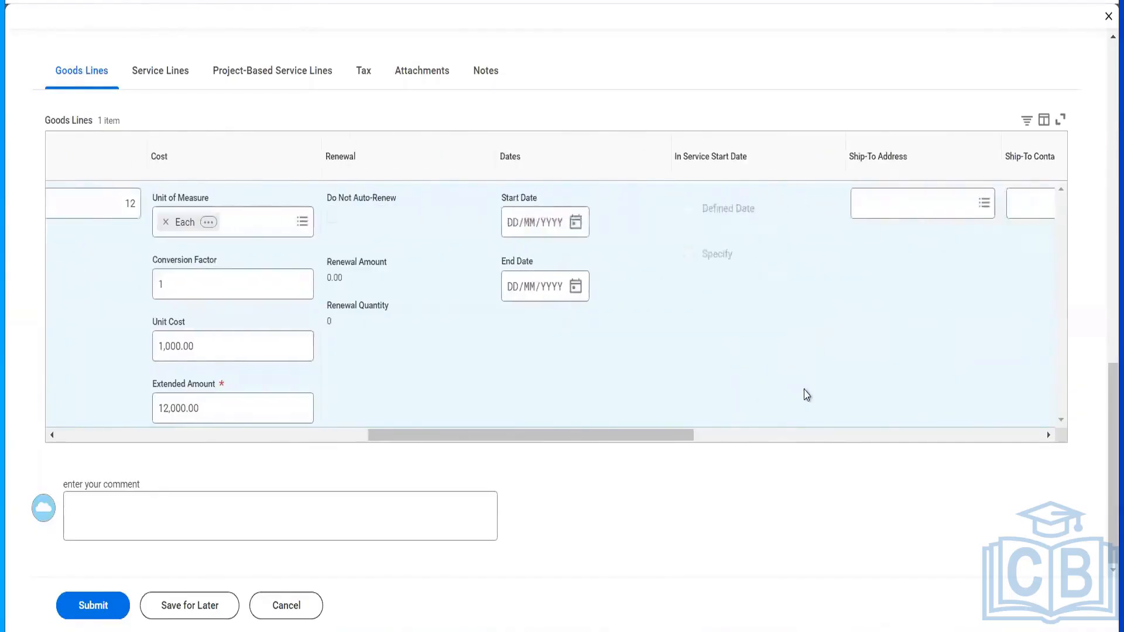
{"action": "left_click", "coordinate": [511, 229]}
{"action": "type", "text": "01/01/2"}
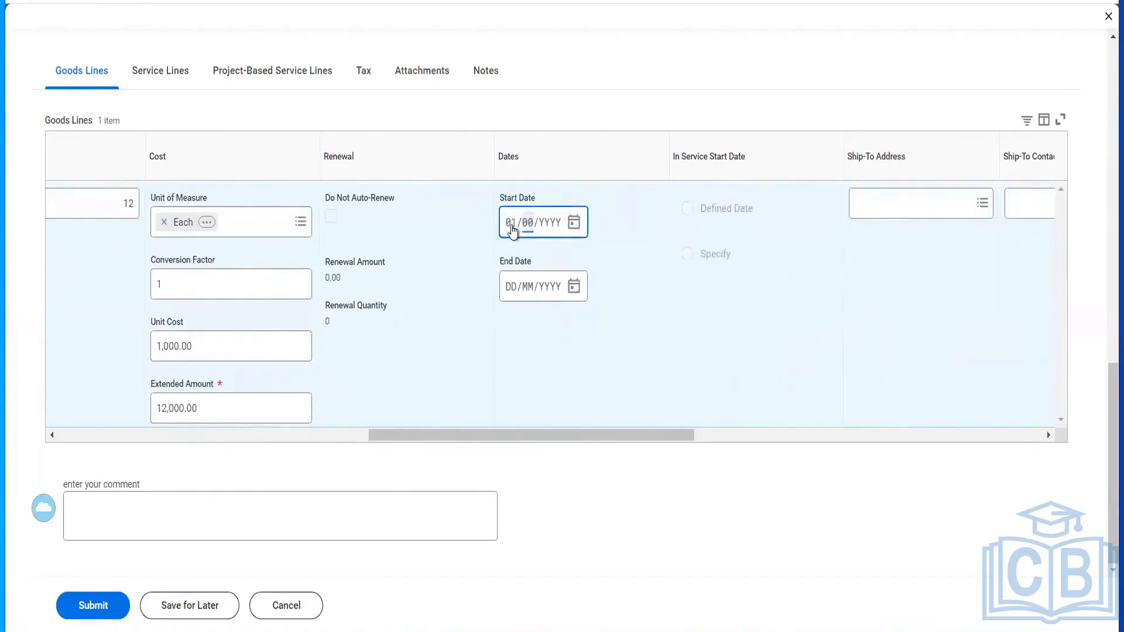
{"action": "type", "text": "024"}
{"action": "left_click", "coordinate": [518, 291]}
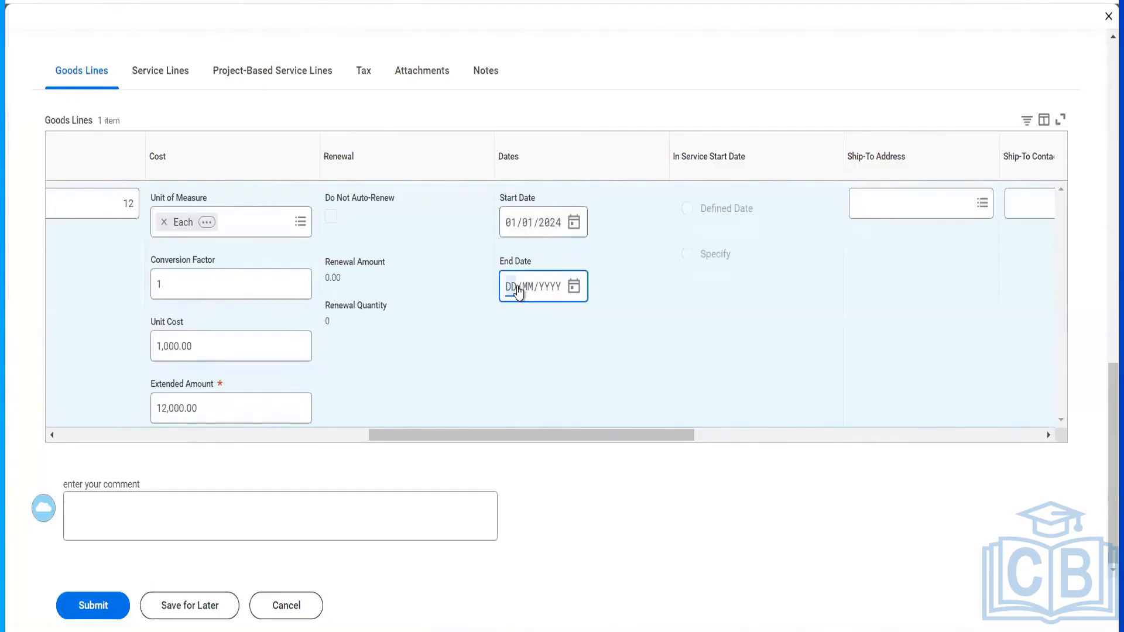
{"action": "type", "text": "31/12/2024"}
- Look for a company ship-to address for the goods line, finding none available
{"action": "scroll", "coordinate": [558, 314], "scroll_direction": "right", "scroll_amount": 5}
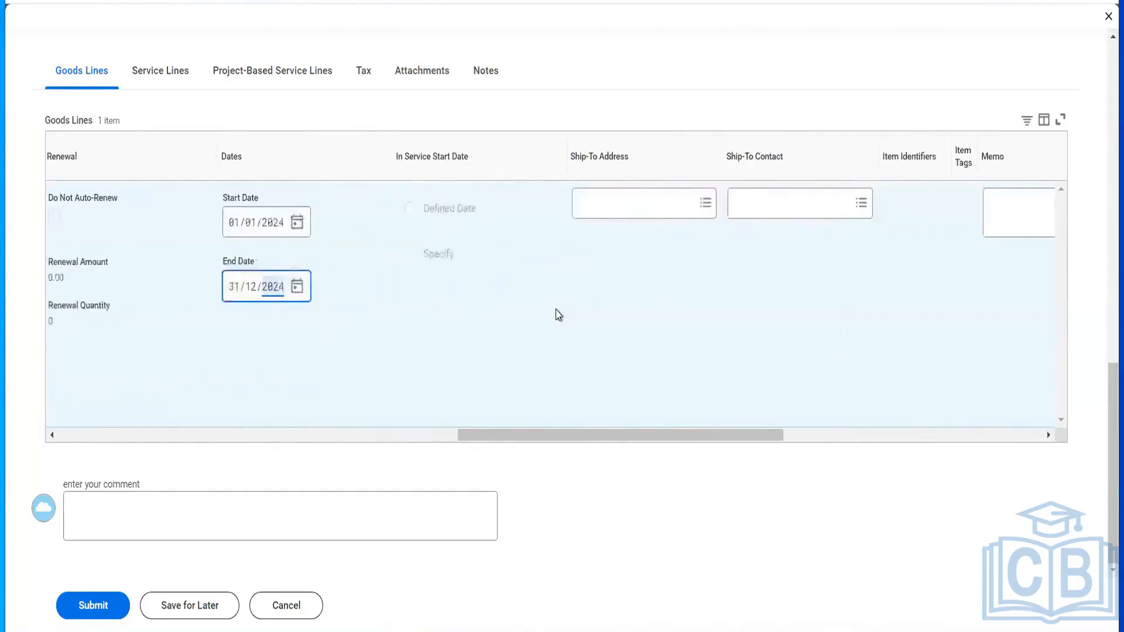
{"action": "left_click", "coordinate": [297, 208]}
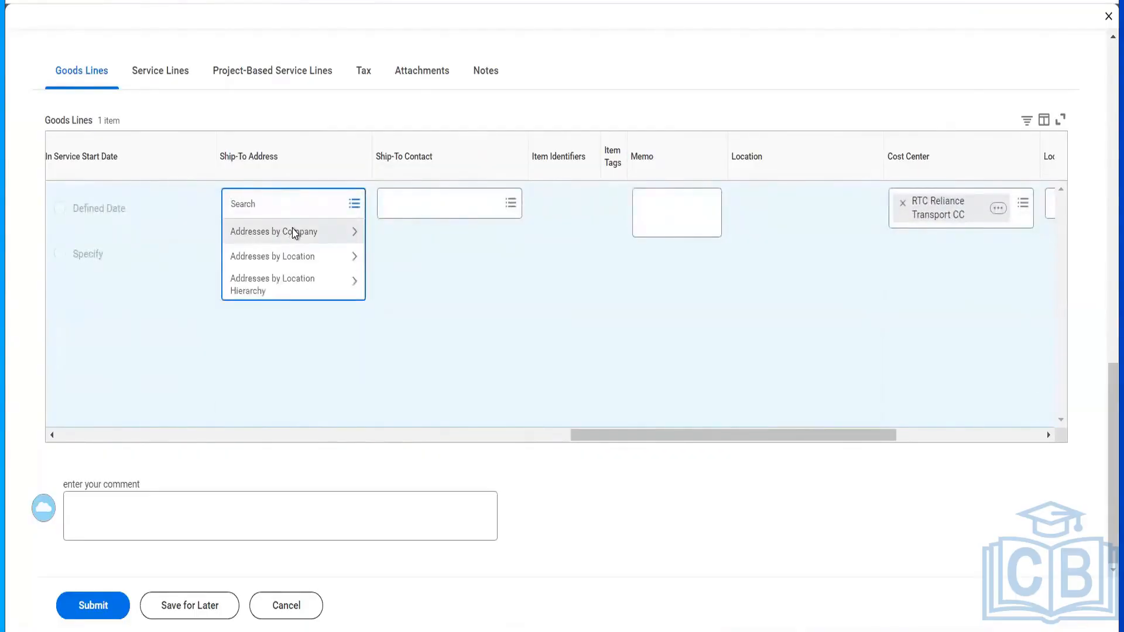
{"action": "left_click", "coordinate": [294, 233]}
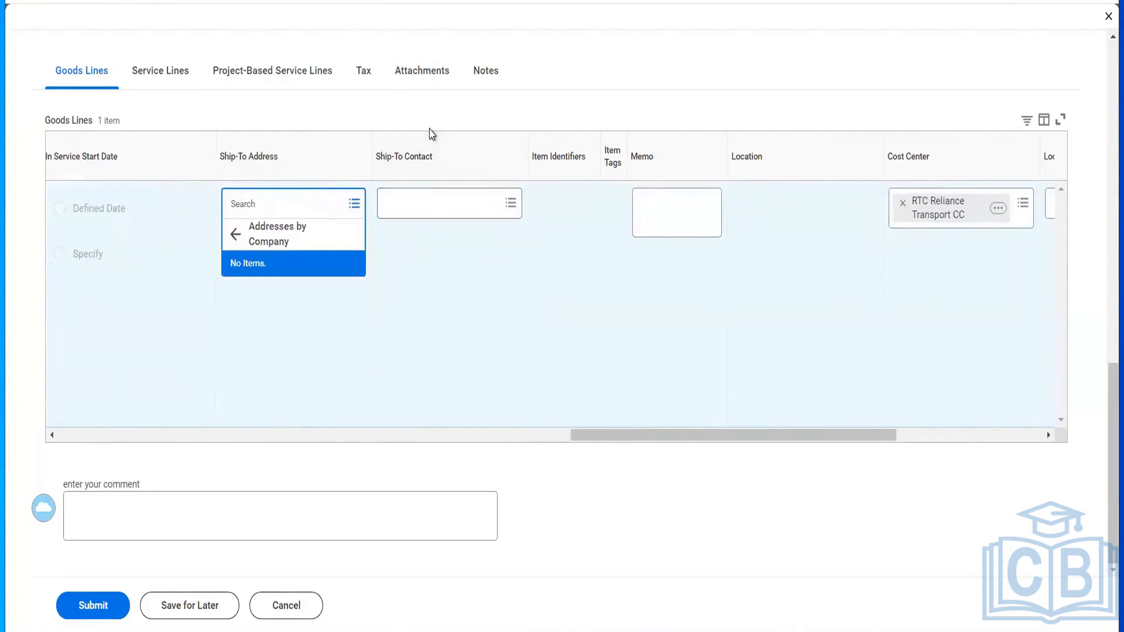
- Show the related actions for supplier Hello Telecommunications
{"action": "scroll", "coordinate": [432, 134], "scroll_direction": "up", "scroll_amount": 5}
{"action": "scroll", "coordinate": [441, 214], "scroll_direction": "up", "scroll_amount": 6}
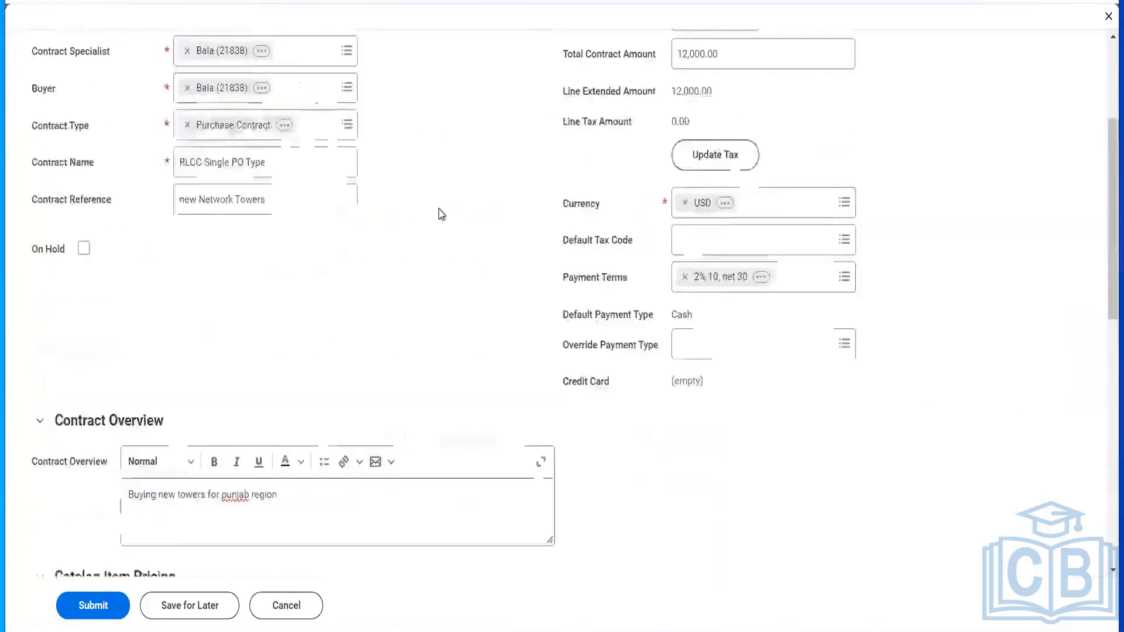
{"action": "scroll", "coordinate": [441, 214], "scroll_direction": "up", "scroll_amount": 2}
{"action": "scroll", "coordinate": [441, 214], "scroll_direction": "up", "scroll_amount": 3}
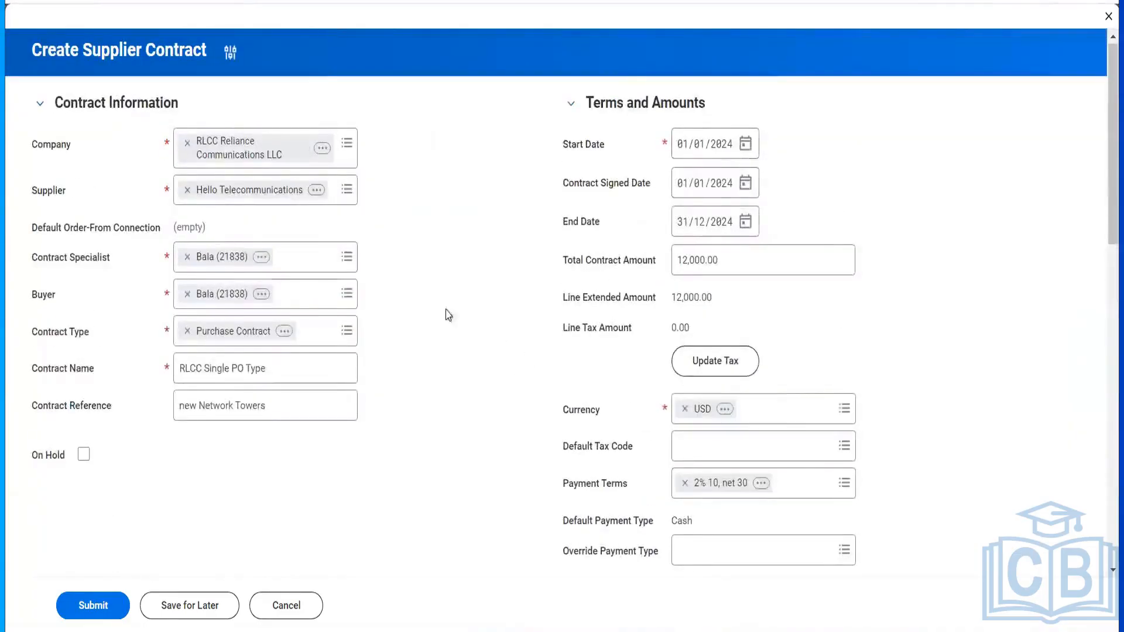
{"action": "left_click", "coordinate": [321, 193]}
- Open the Hello Telecommunications supplier record and start a contact information change
{"action": "left_click", "coordinate": [336, 201]}
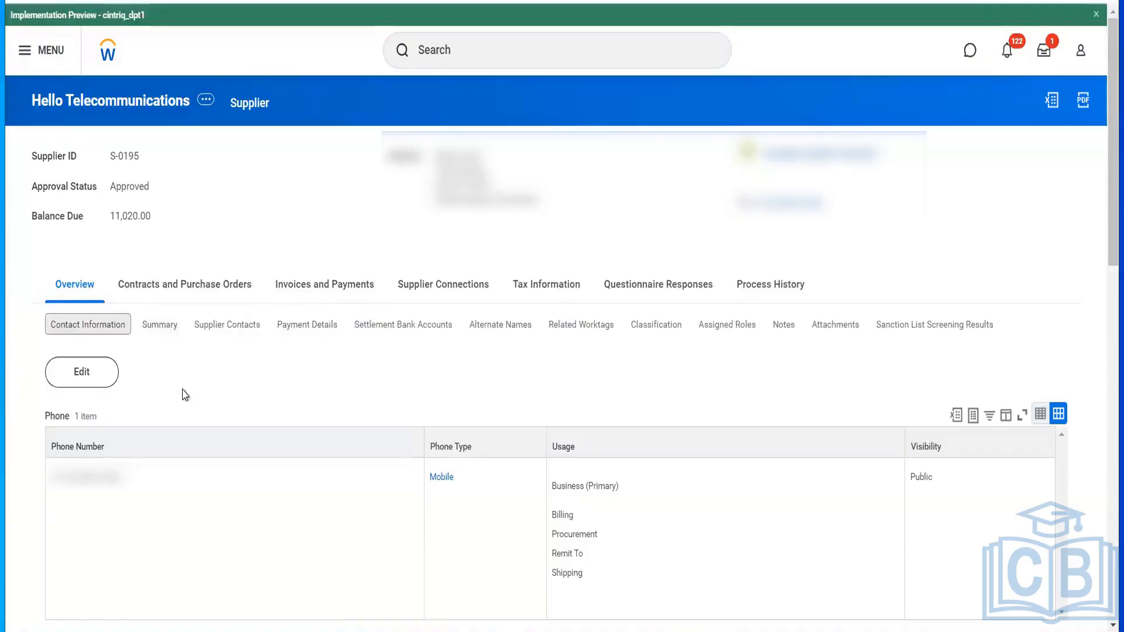
{"action": "left_click", "coordinate": [89, 377]}
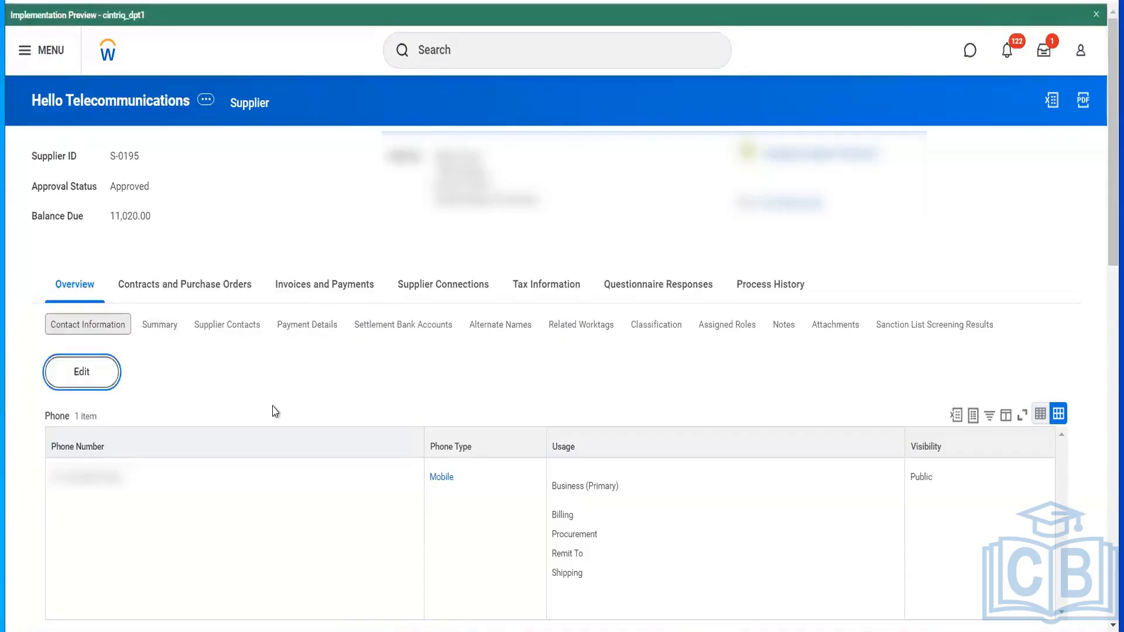
{"action": "scroll", "coordinate": [275, 411], "scroll_direction": "down", "scroll_amount": 10}
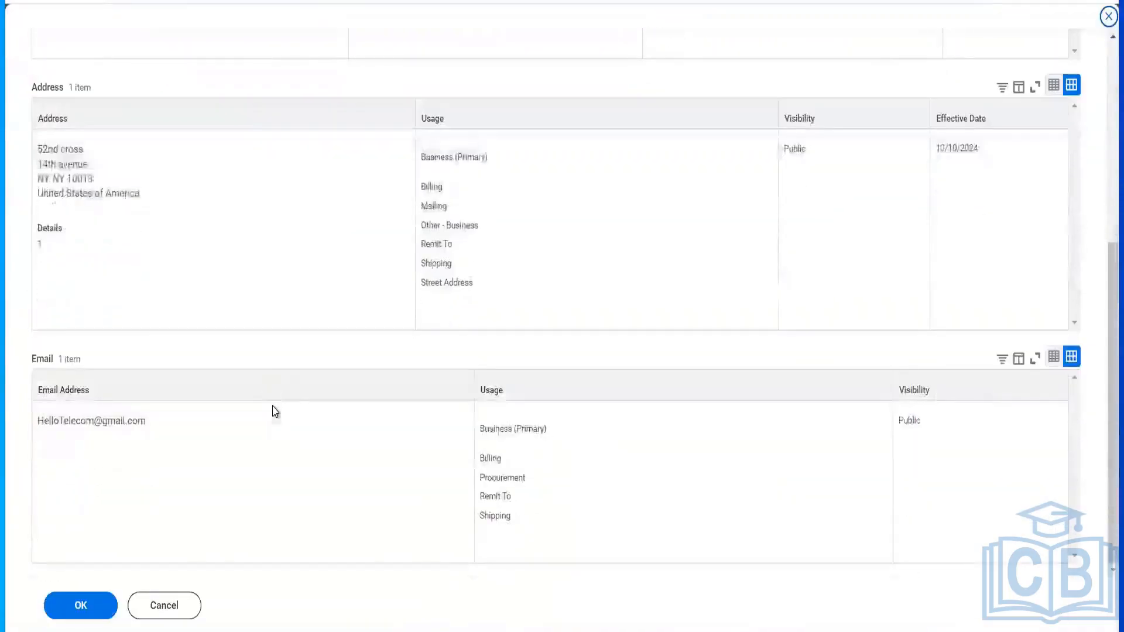
{"action": "scroll", "coordinate": [275, 412], "scroll_direction": "up", "scroll_amount": 6}
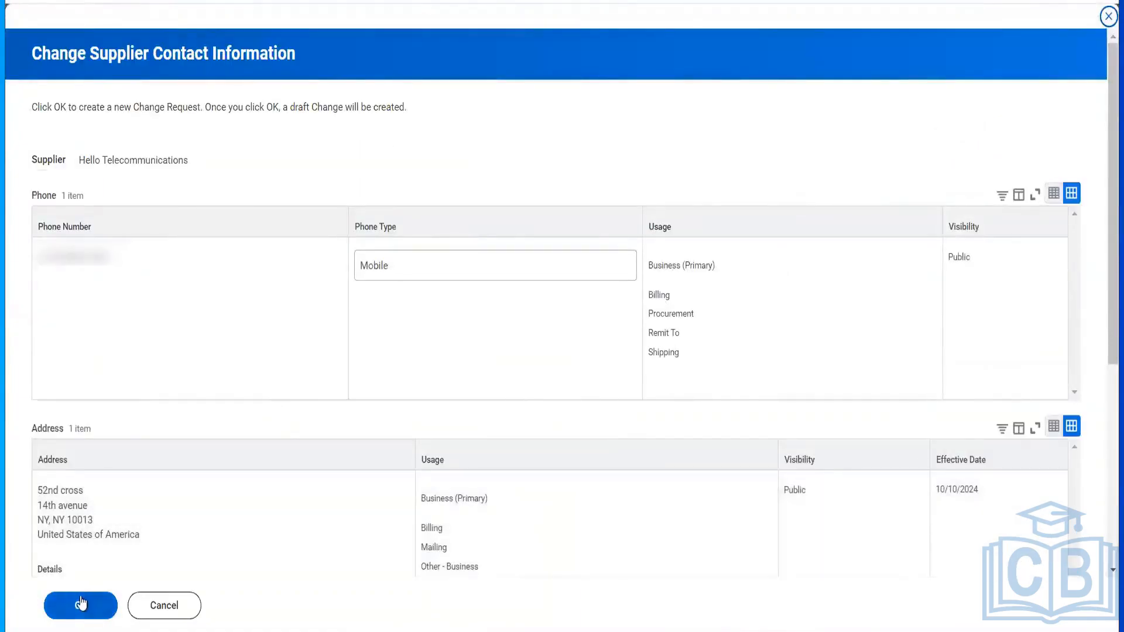
{"action": "left_click", "coordinate": [80, 603]}
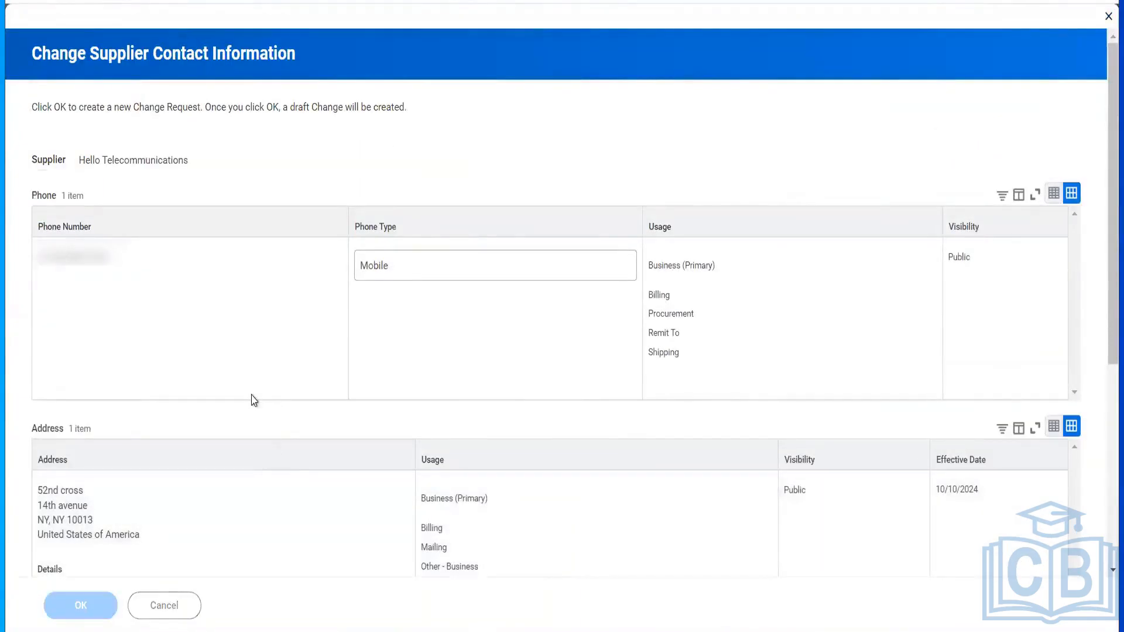
- Set the address effective date to 01/01/2024 and submit the change
{"action": "scroll", "coordinate": [253, 395], "scroll_direction": "down", "scroll_amount": 4}
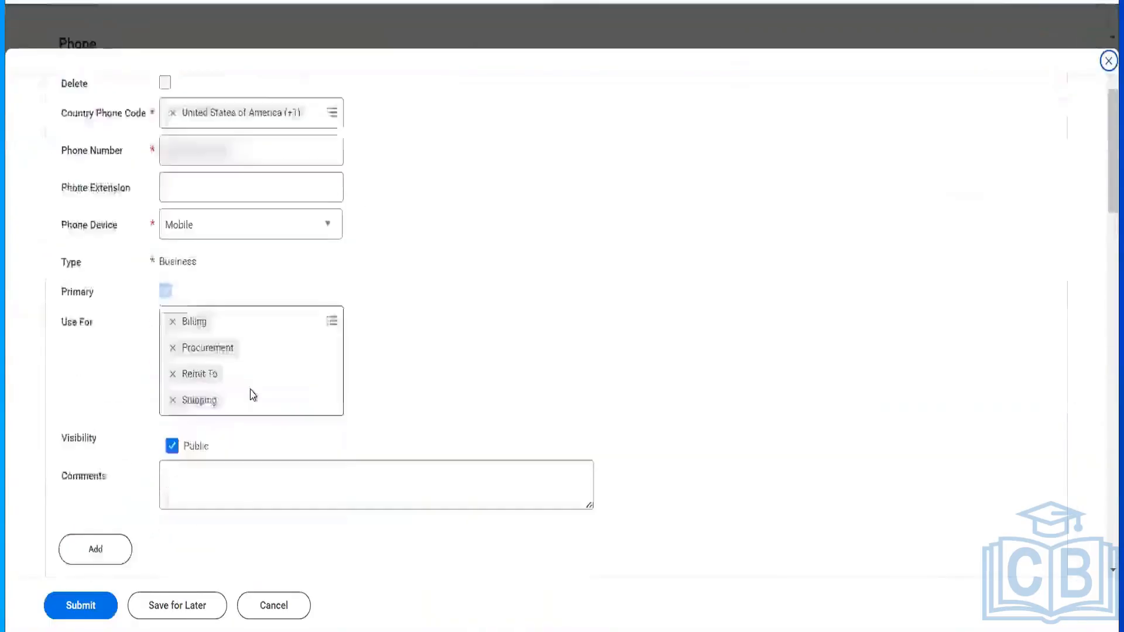
{"action": "scroll", "coordinate": [251, 395], "scroll_direction": "down", "scroll_amount": 8}
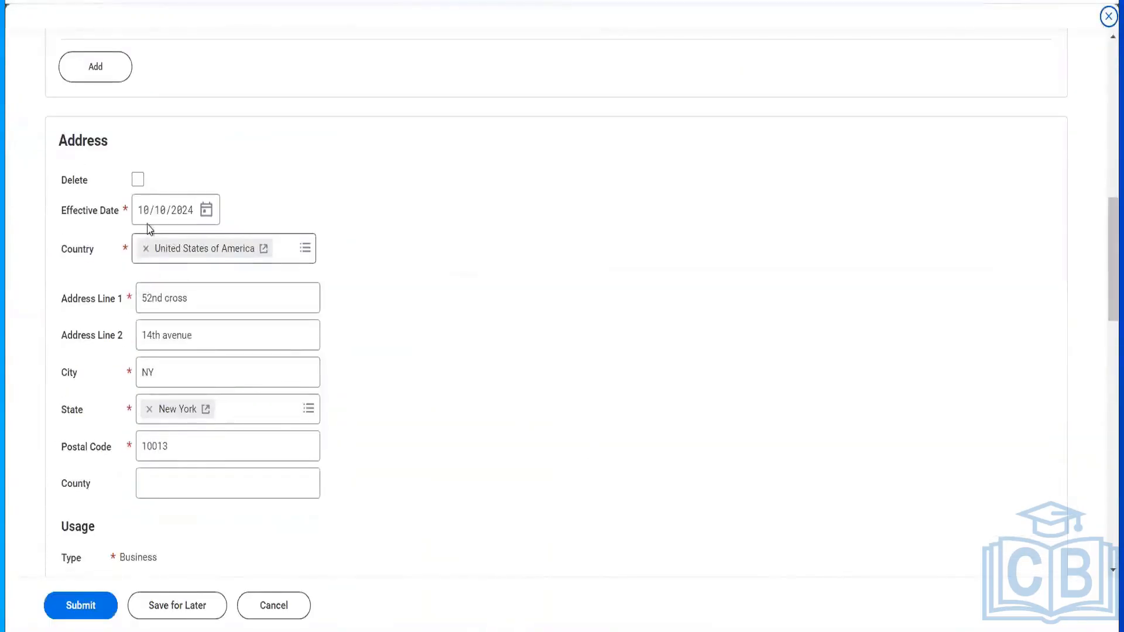
{"action": "left_click", "coordinate": [144, 218]}
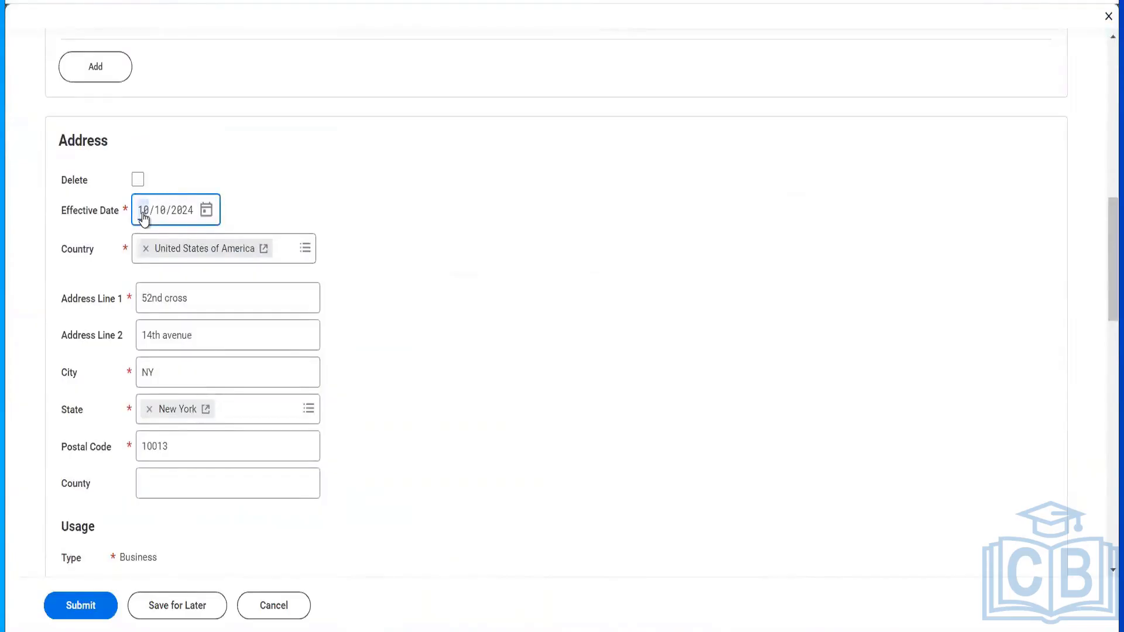
{"action": "type", "text": "0101"}
{"action": "left_click", "coordinate": [80, 603]}
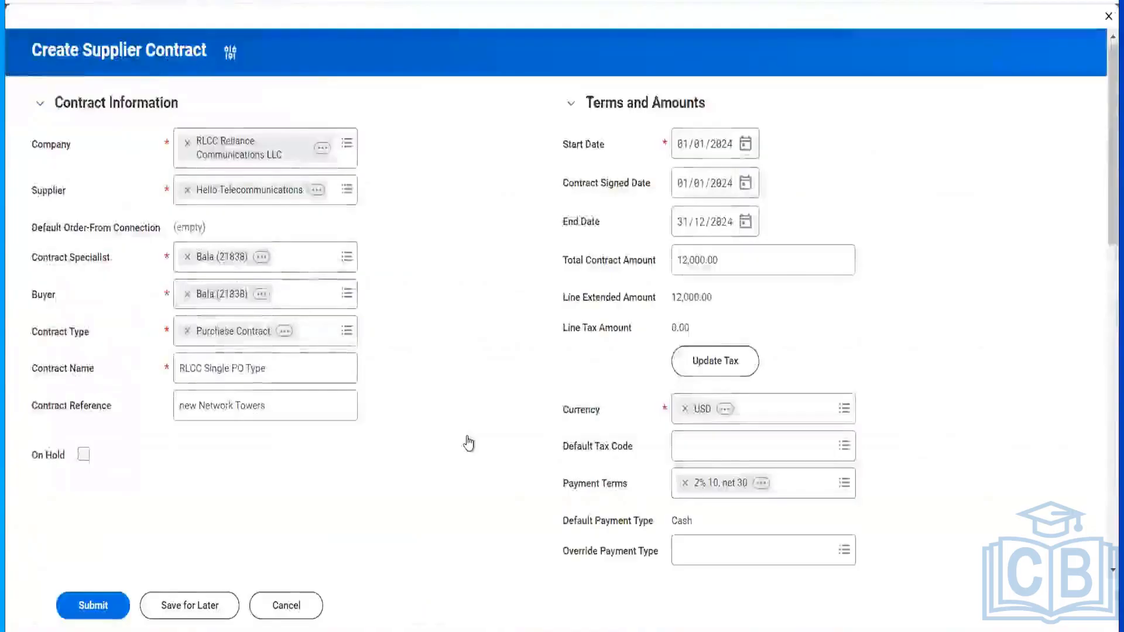
- Retry the ship-to address choices, again finding no company addresses
{"action": "scroll", "coordinate": [468, 443], "scroll_direction": "down", "scroll_amount": 10}
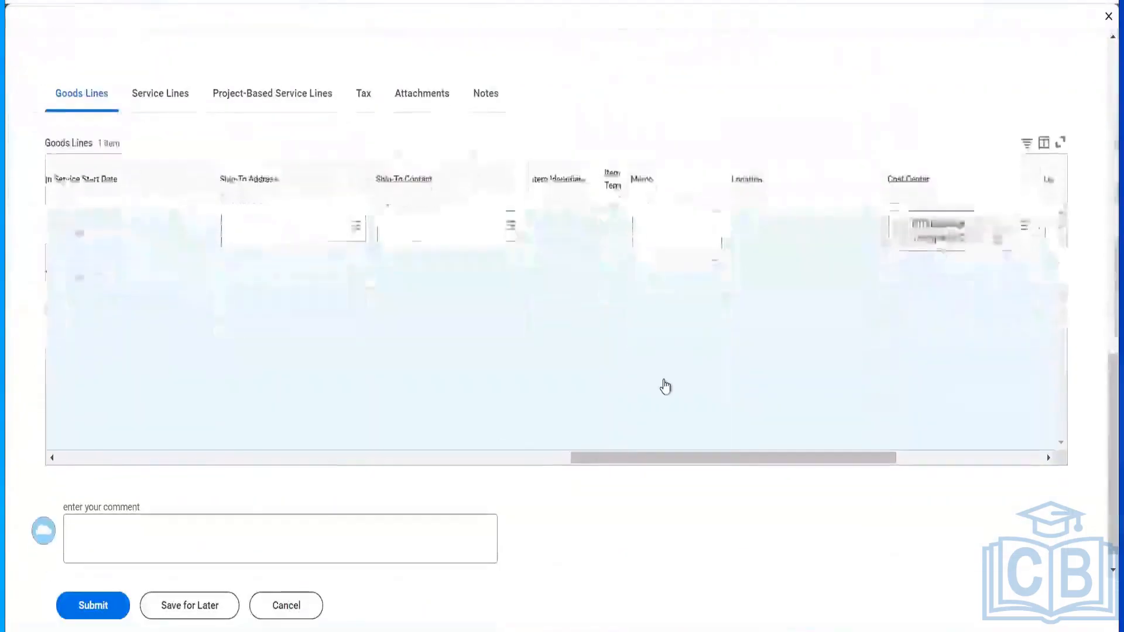
{"action": "scroll", "coordinate": [668, 381], "scroll_direction": "right", "scroll_amount": 3}
{"action": "scroll", "coordinate": [669, 381], "scroll_direction": "left", "scroll_amount": 3}
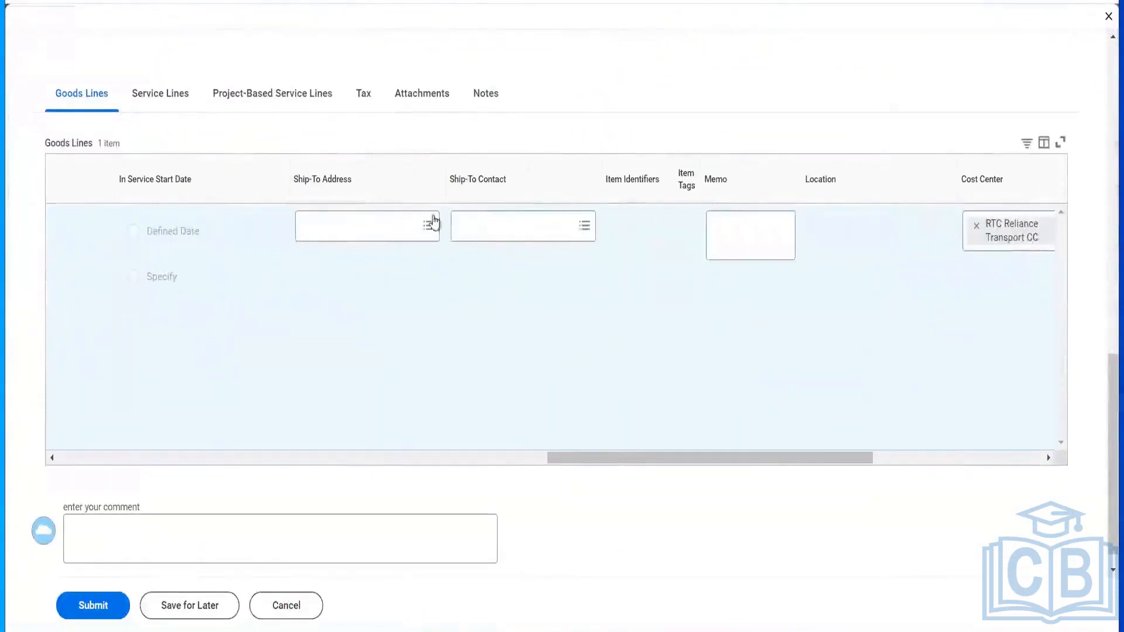
{"action": "left_click", "coordinate": [402, 233]}
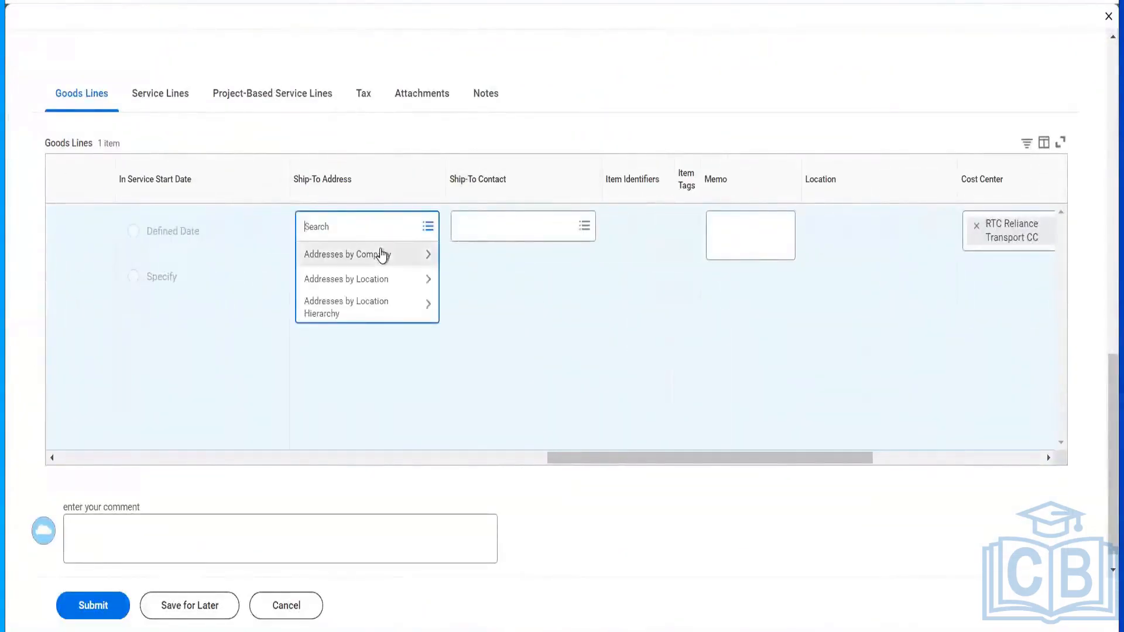
{"action": "left_click", "coordinate": [381, 253]}
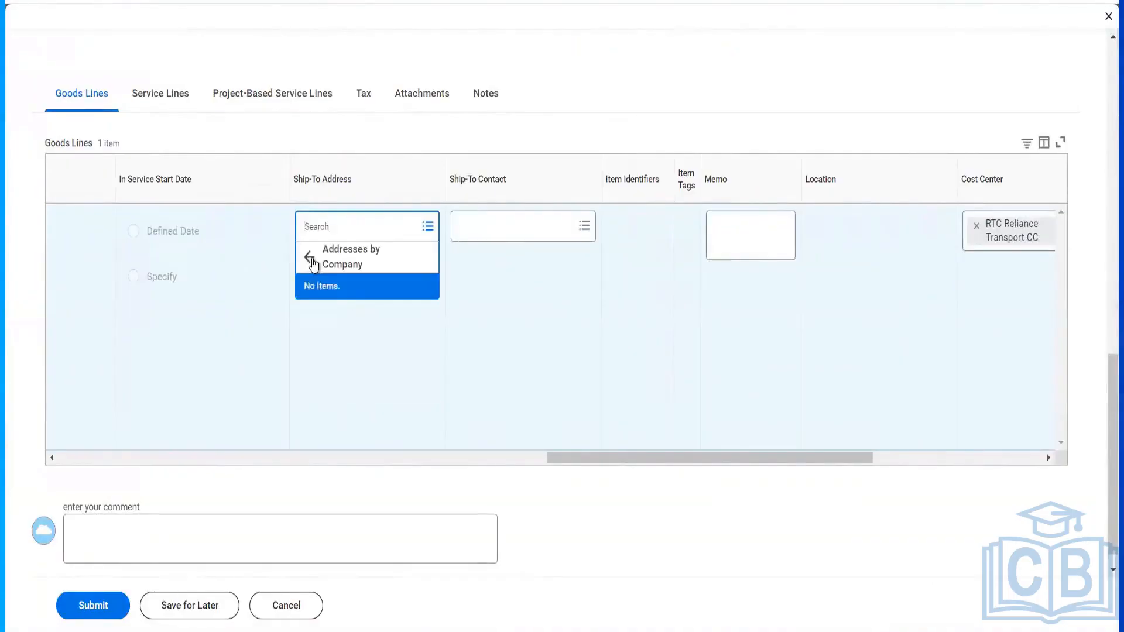
{"action": "left_click", "coordinate": [309, 257]}
{"action": "left_click", "coordinate": [343, 344]}
{"action": "left_click", "coordinate": [337, 236]}
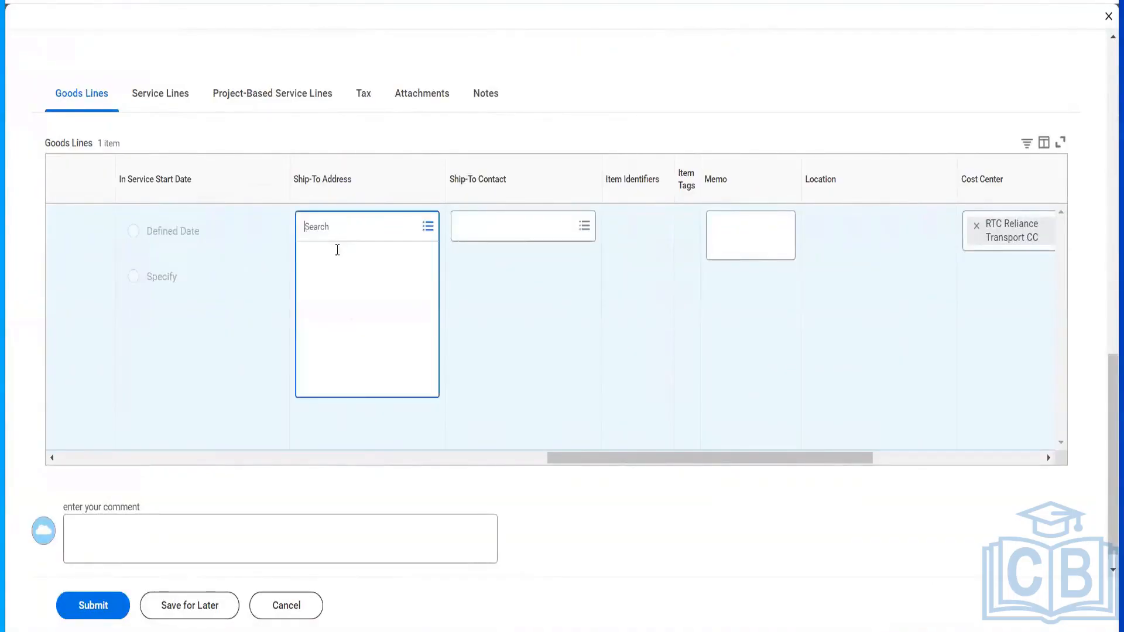
{"action": "left_click", "coordinate": [337, 257]}
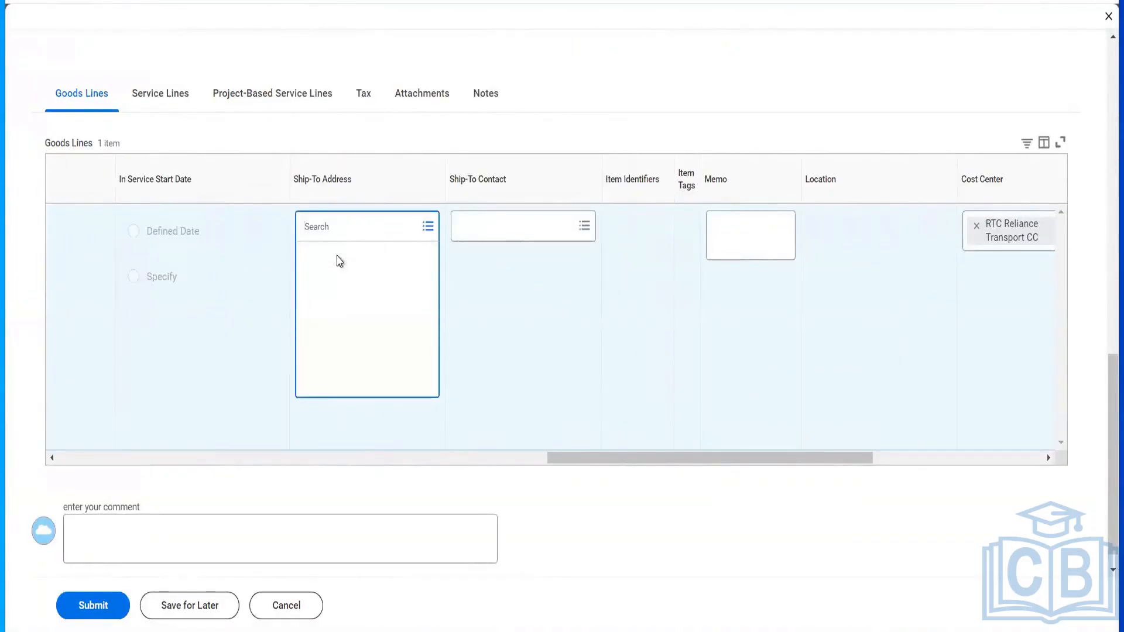
- Search ship-to contacts for 'je', leave it empty, and check cost center RTC Reliance Transport CC
{"action": "left_click", "coordinate": [497, 225]}
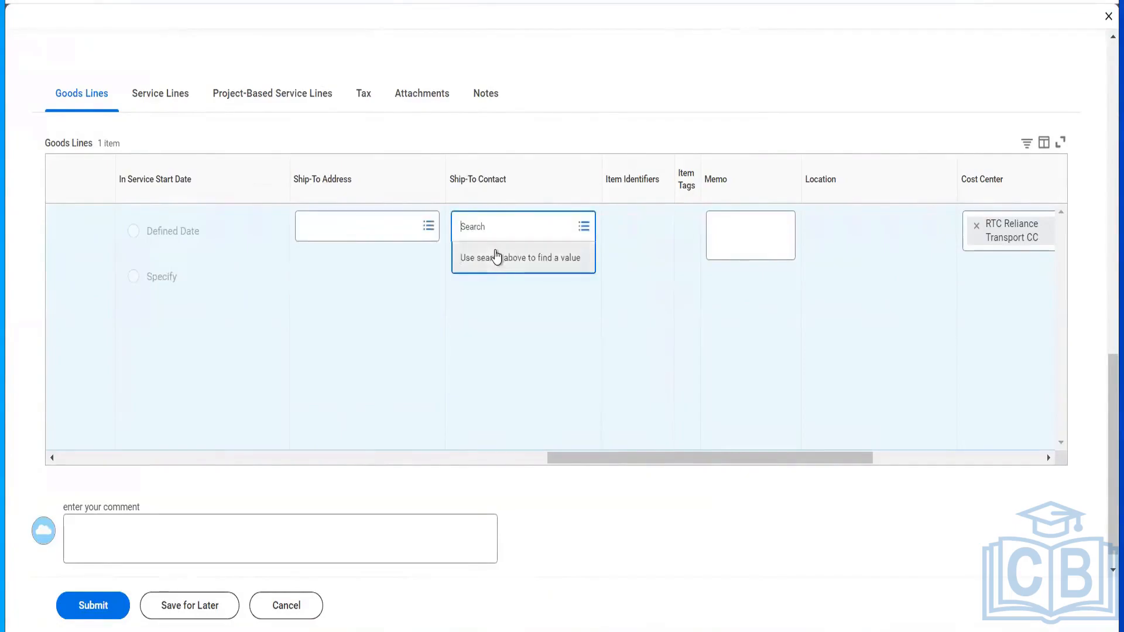
{"action": "type", "text": "jen"}
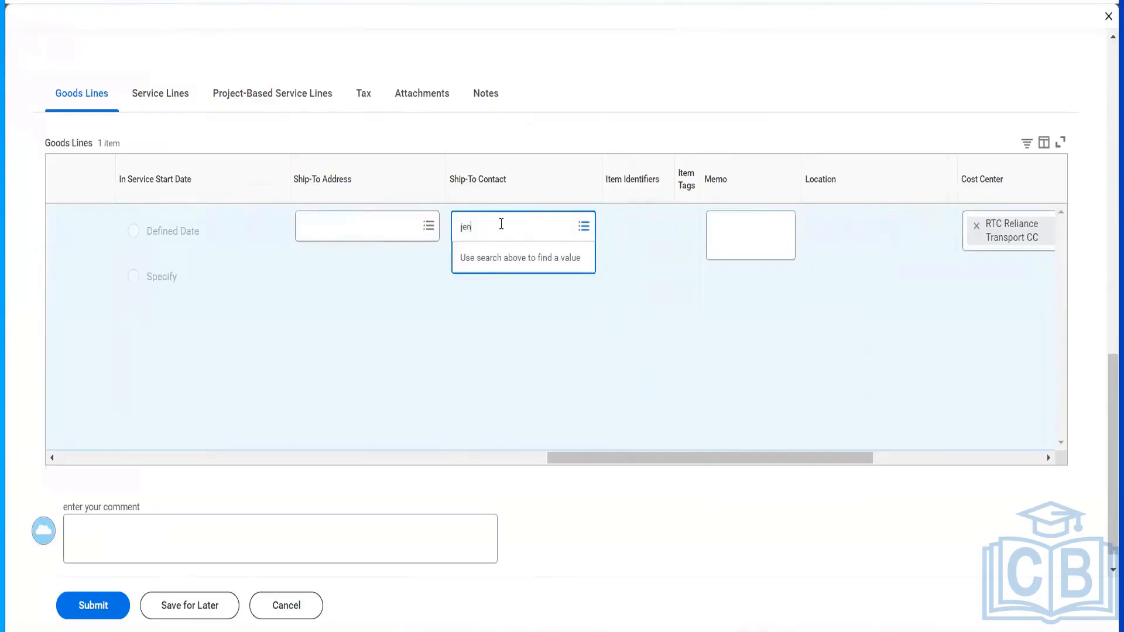
{"action": "key", "text": "Return"}
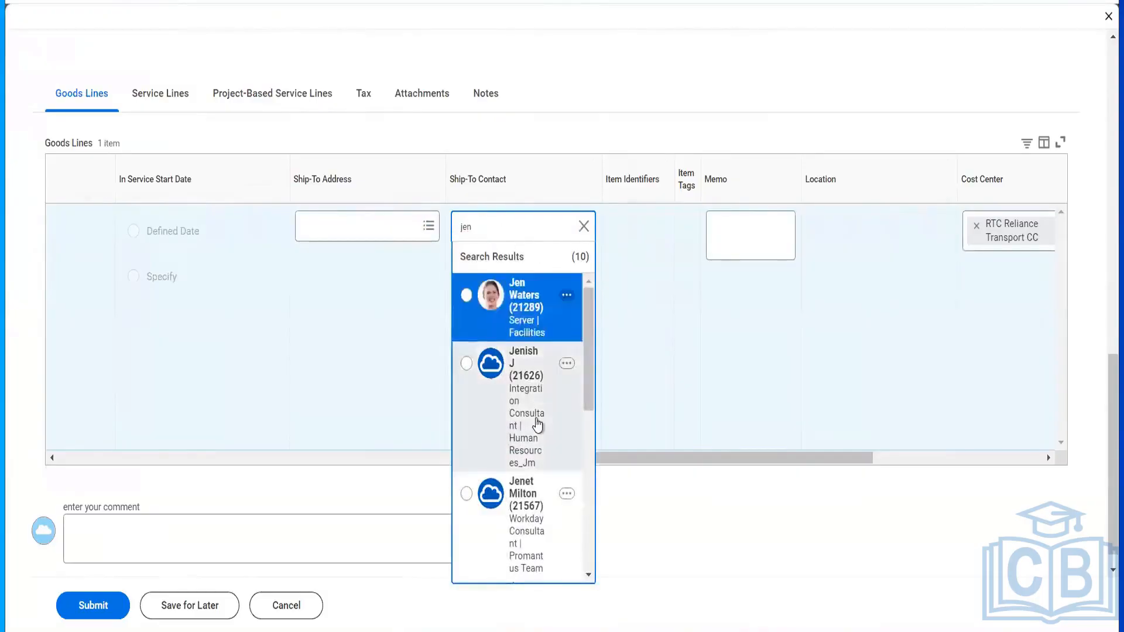
{"action": "scroll", "coordinate": [535, 425], "scroll_direction": "down", "scroll_amount": 2}
{"action": "scroll", "coordinate": [538, 423], "scroll_direction": "down", "scroll_amount": 3}
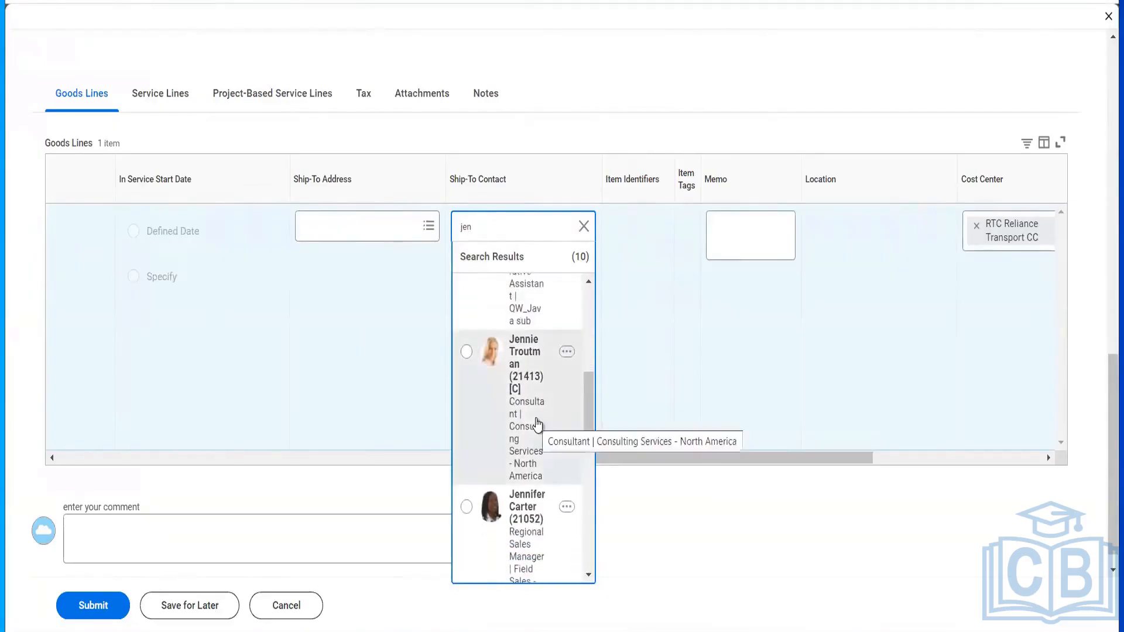
{"action": "scroll", "coordinate": [537, 424], "scroll_direction": "down", "scroll_amount": 2}
{"action": "scroll", "coordinate": [537, 423], "scroll_direction": "down", "scroll_amount": 6}
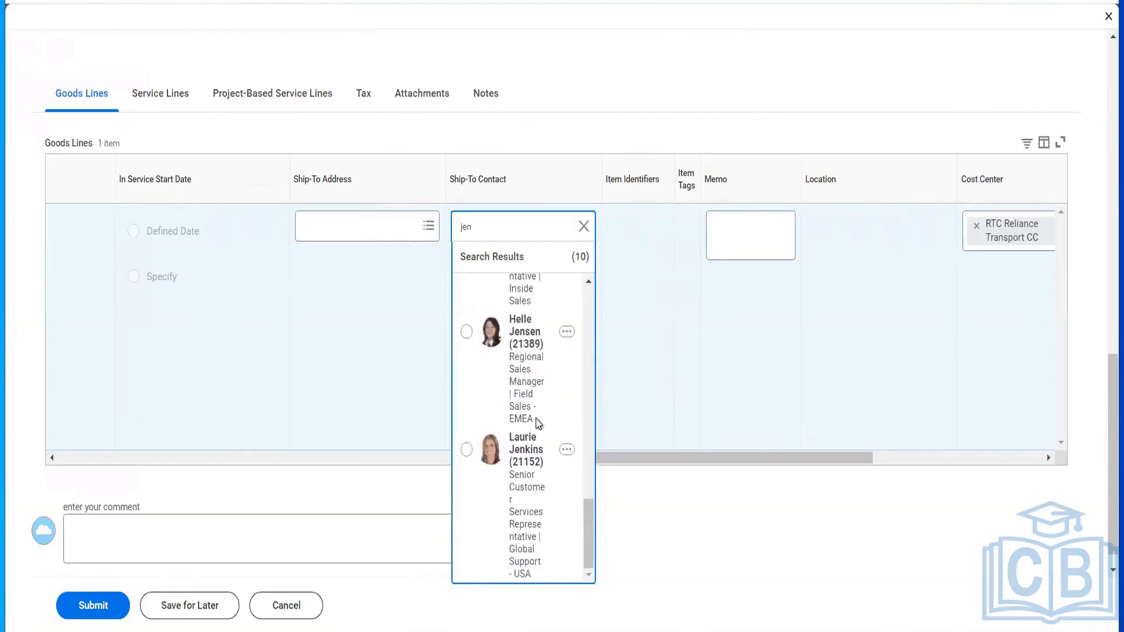
{"action": "scroll", "coordinate": [537, 423], "scroll_direction": "up", "scroll_amount": 10}
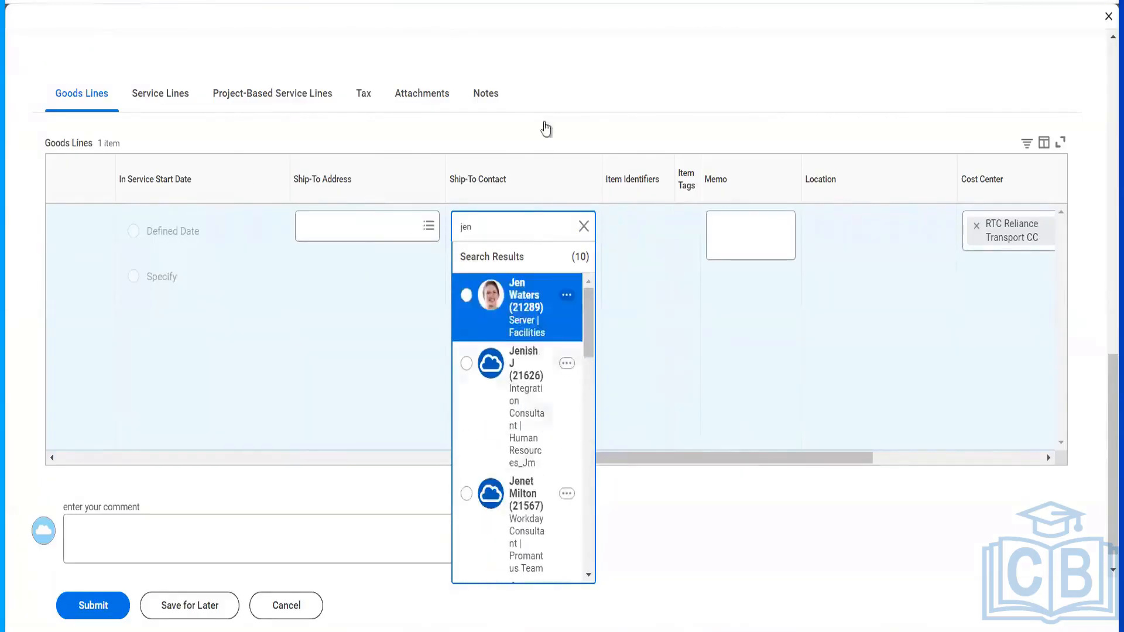
{"action": "left_click", "coordinate": [545, 85]}
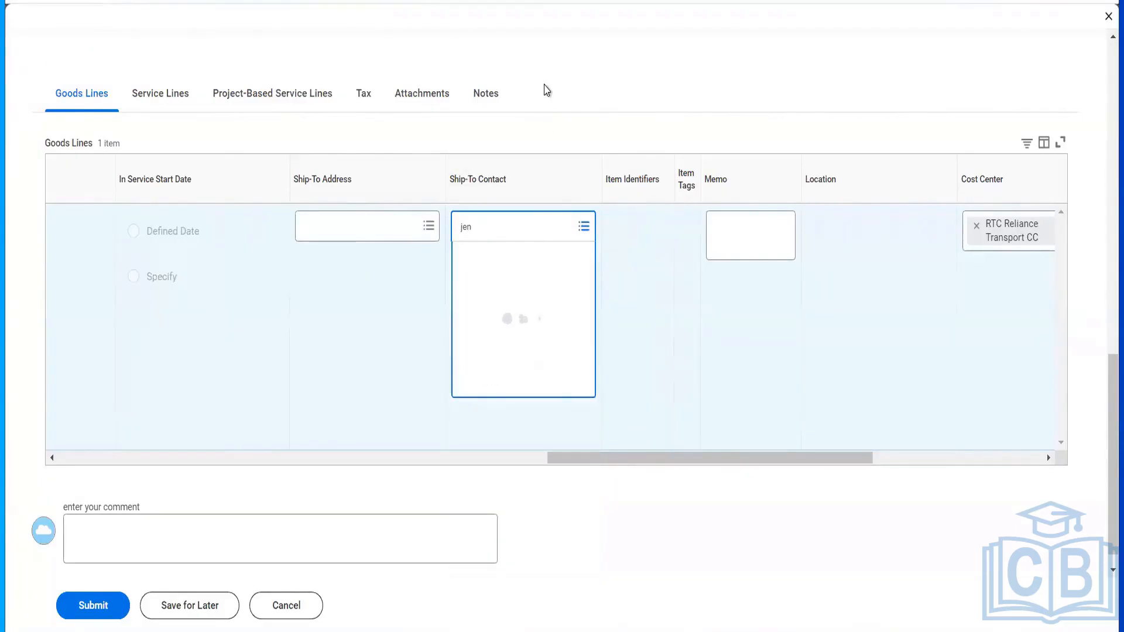
{"action": "scroll", "coordinate": [547, 90], "scroll_direction": "up", "scroll_amount": 15}
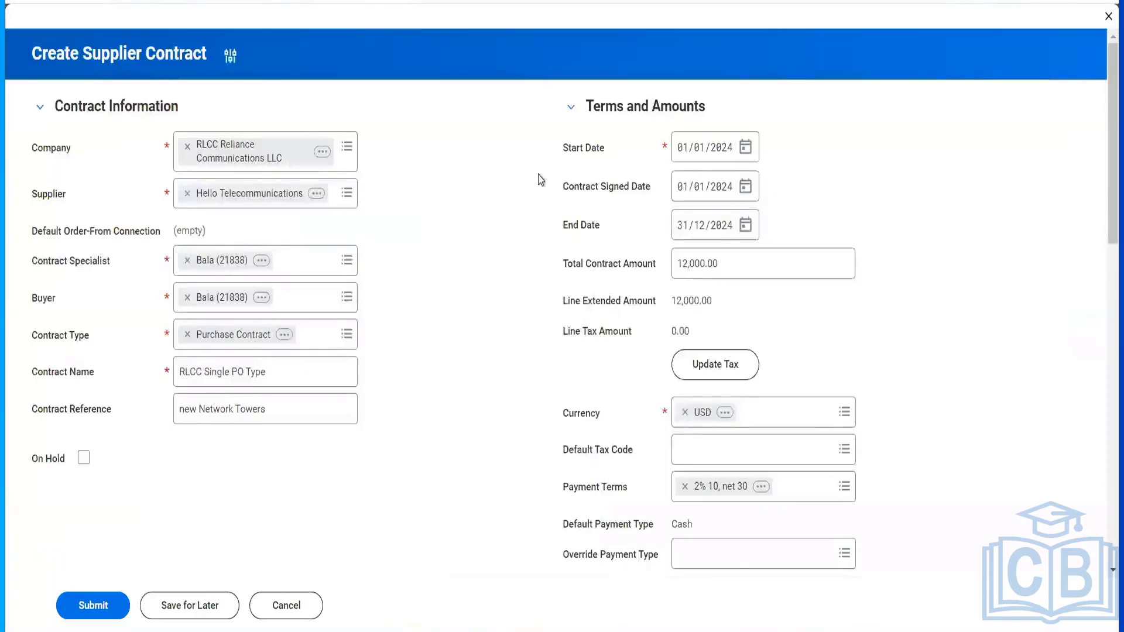
{"action": "scroll", "coordinate": [527, 253], "scroll_direction": "down", "scroll_amount": 15}
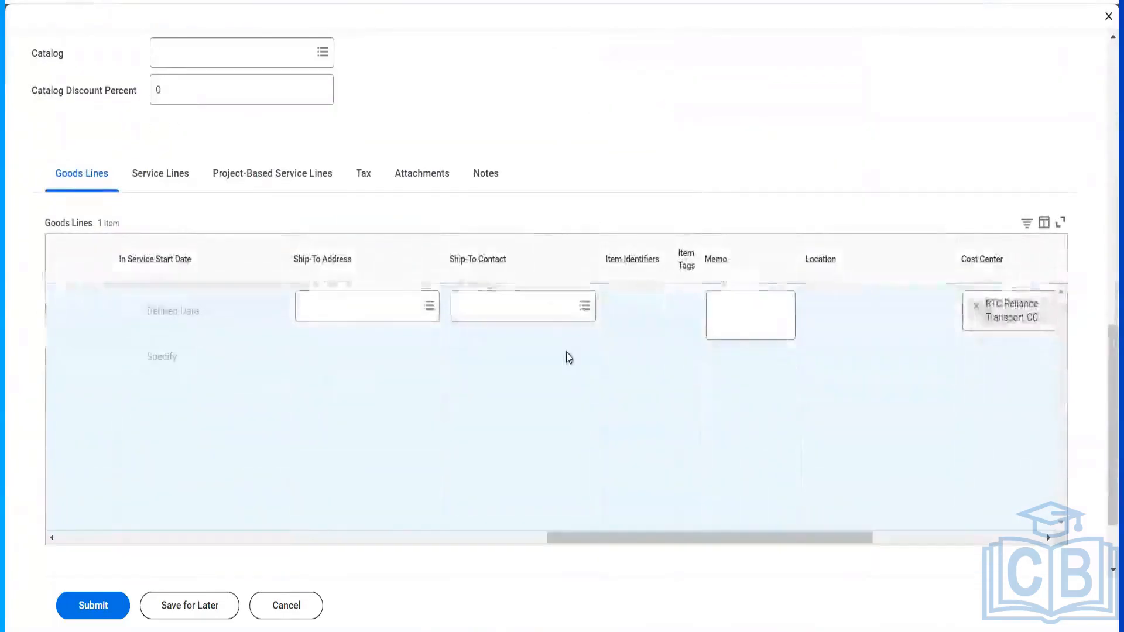
{"action": "scroll", "coordinate": [569, 357], "scroll_direction": "right", "scroll_amount": 10}
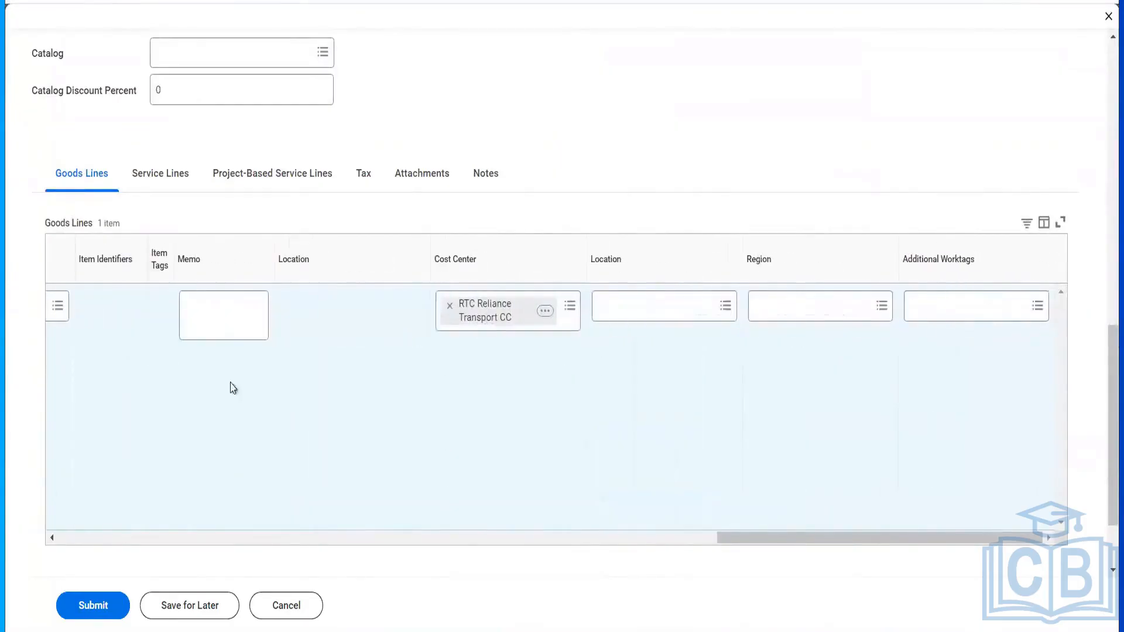
- Submit contract CON-1108 and review its process history awaiting Supplier Contract Specialist approval
{"action": "left_click", "coordinate": [83, 604]}
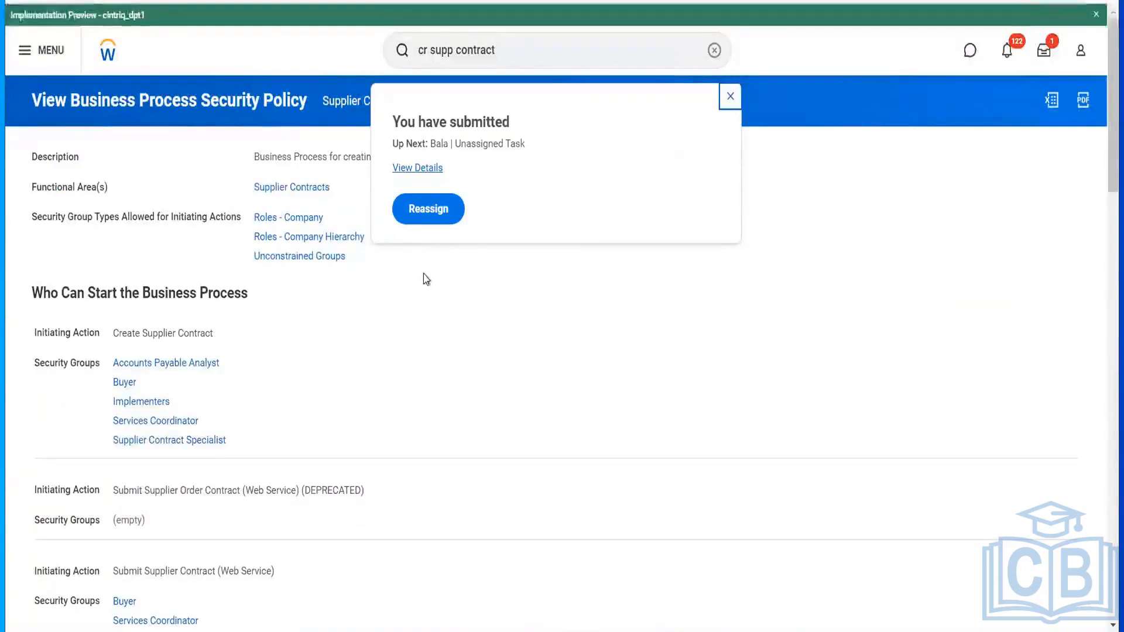
{"action": "left_click", "coordinate": [422, 169]}
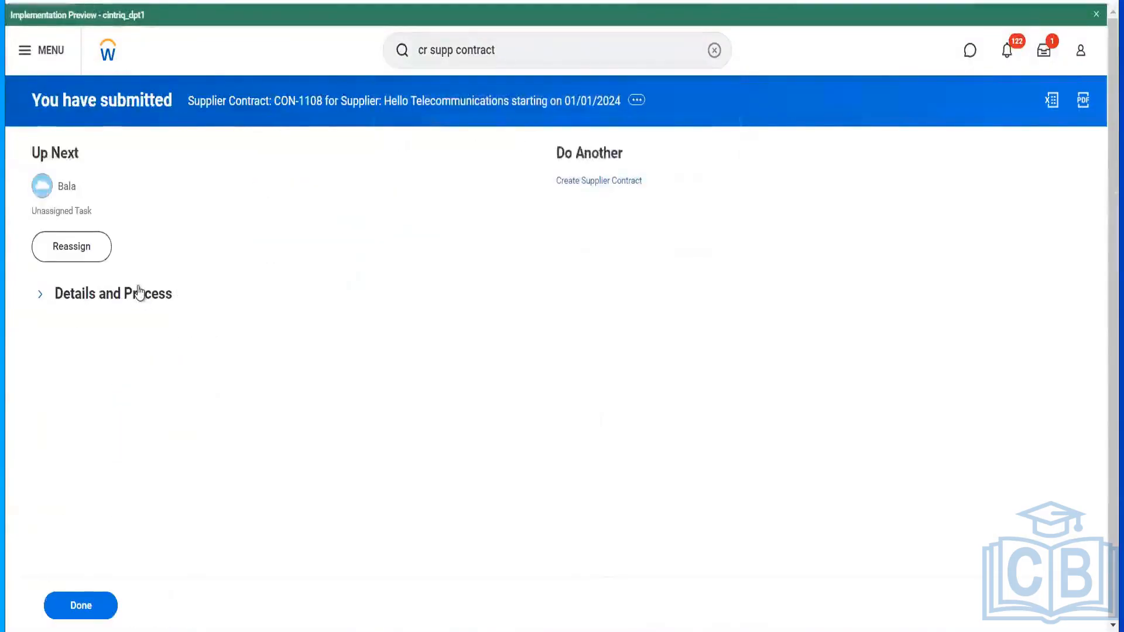
{"action": "left_click", "coordinate": [139, 293]}
{"action": "left_click", "coordinate": [117, 475]}
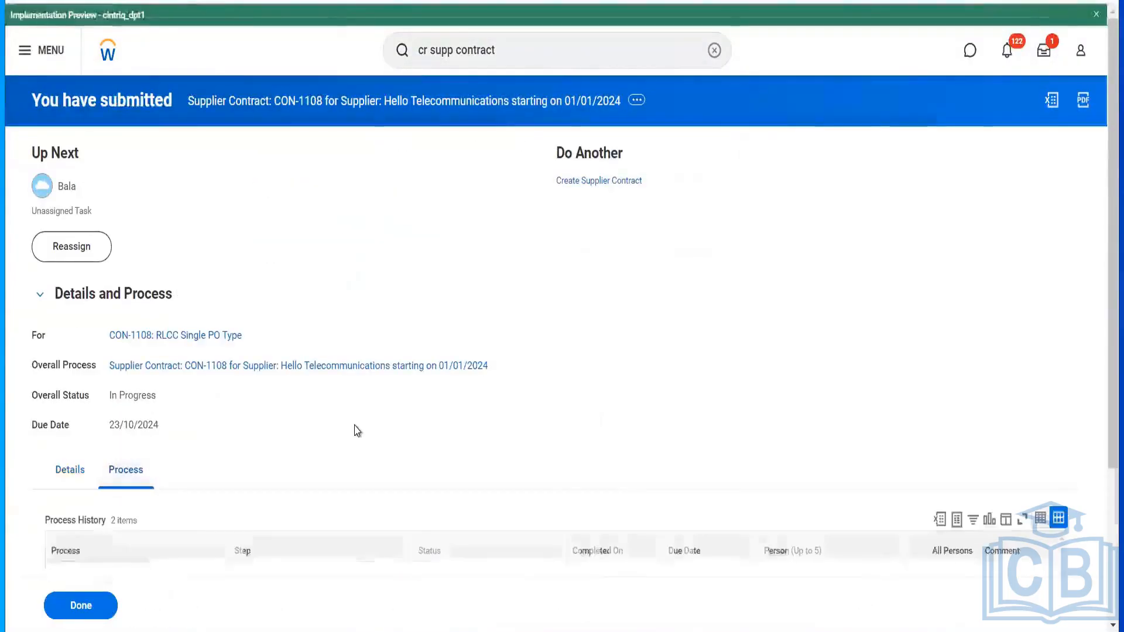
{"action": "scroll", "coordinate": [356, 428], "scroll_direction": "down", "scroll_amount": 3}
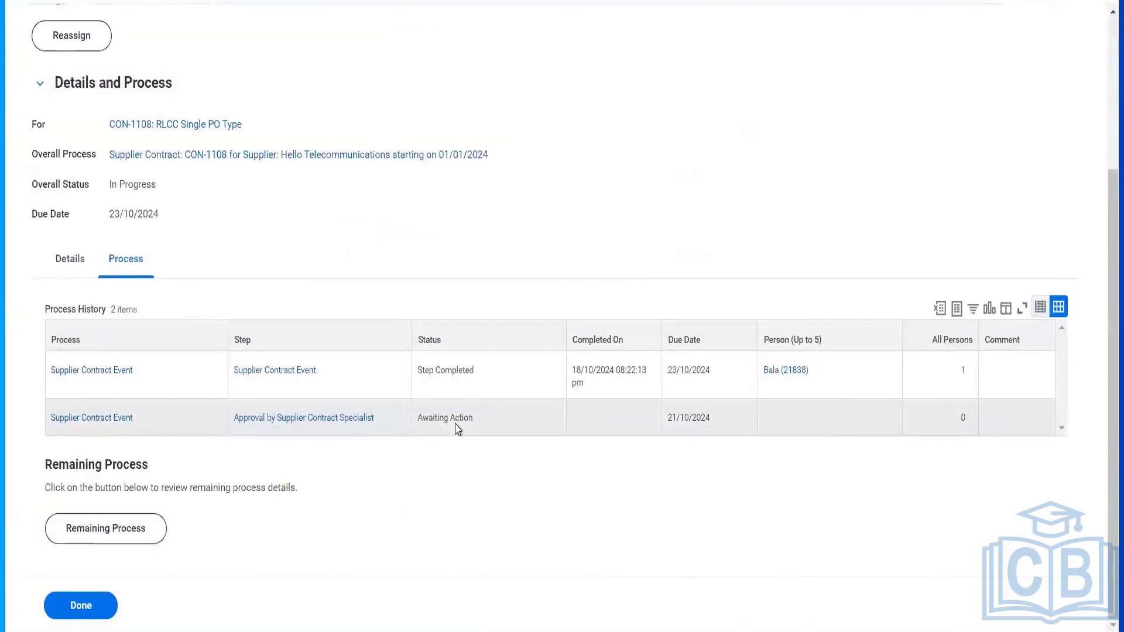
{"action": "scroll", "coordinate": [486, 241], "scroll_direction": "up", "scroll_amount": 3}
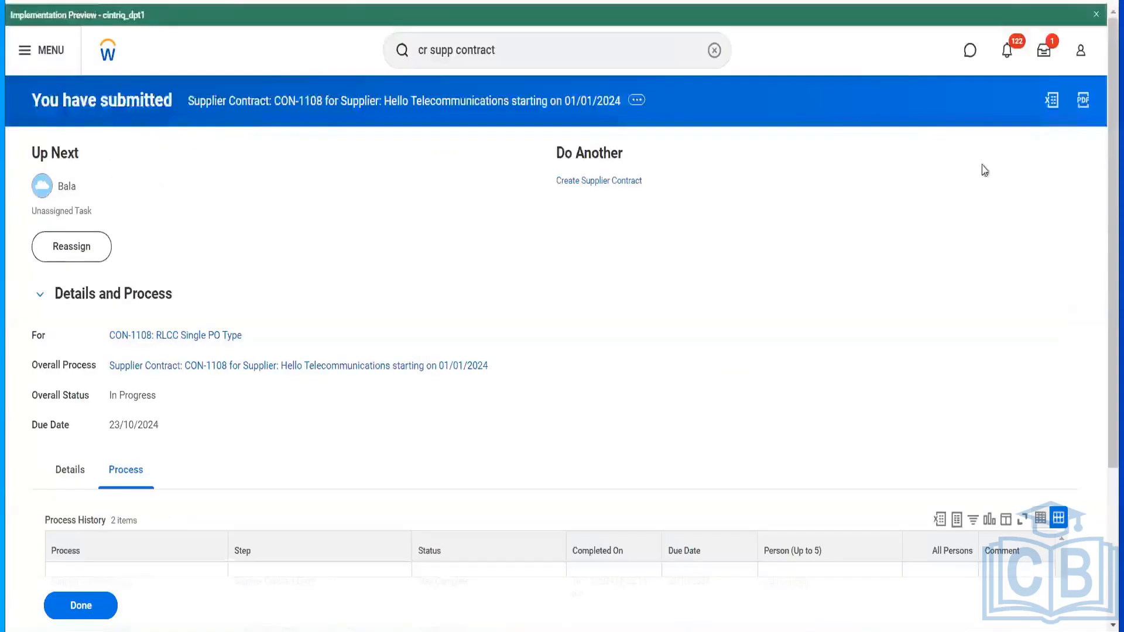
- Reassign the unassigned CON-1108 approval task to the new approver with comment 'test'
{"action": "left_click", "coordinate": [1044, 53]}
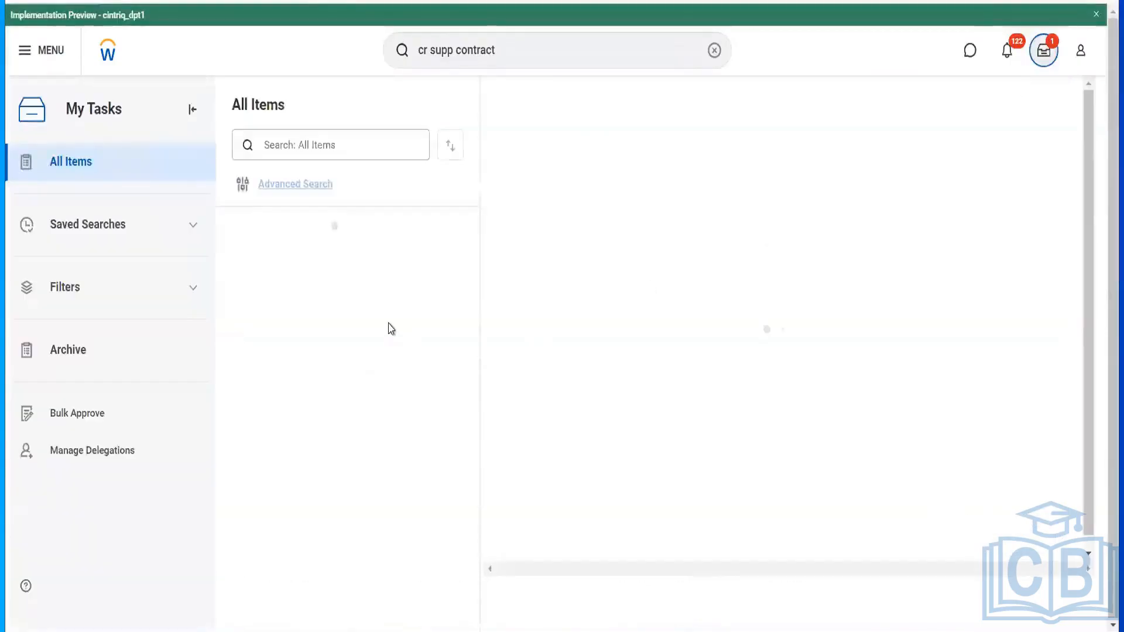
{"action": "left_click", "coordinate": [387, 325]}
{"action": "left_click", "coordinate": [381, 279]}
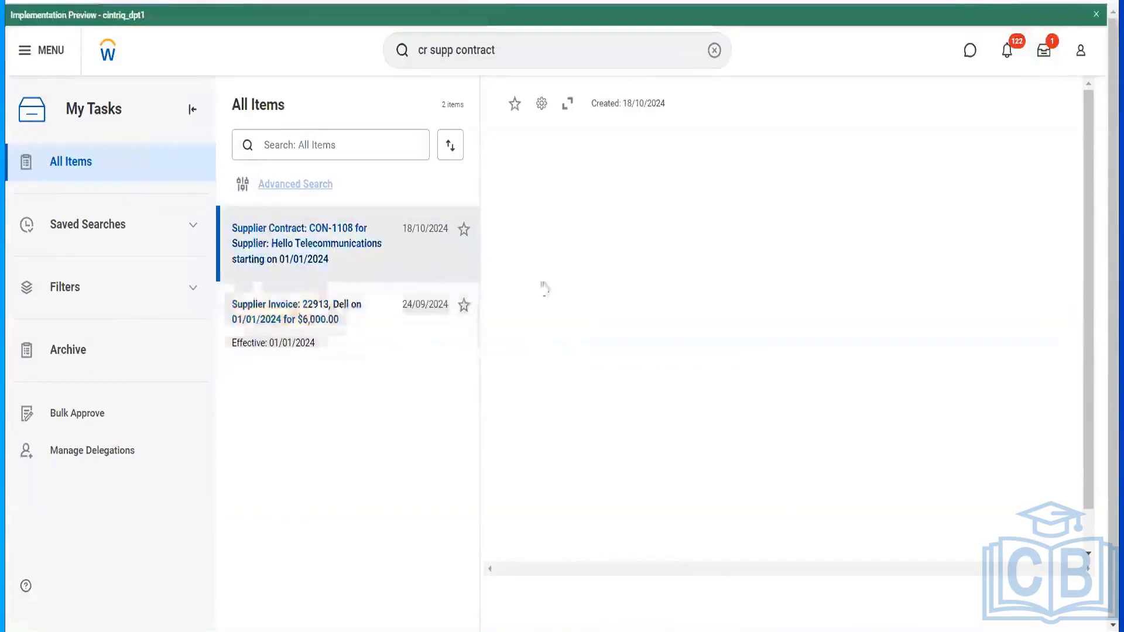
{"action": "left_click", "coordinate": [621, 250]}
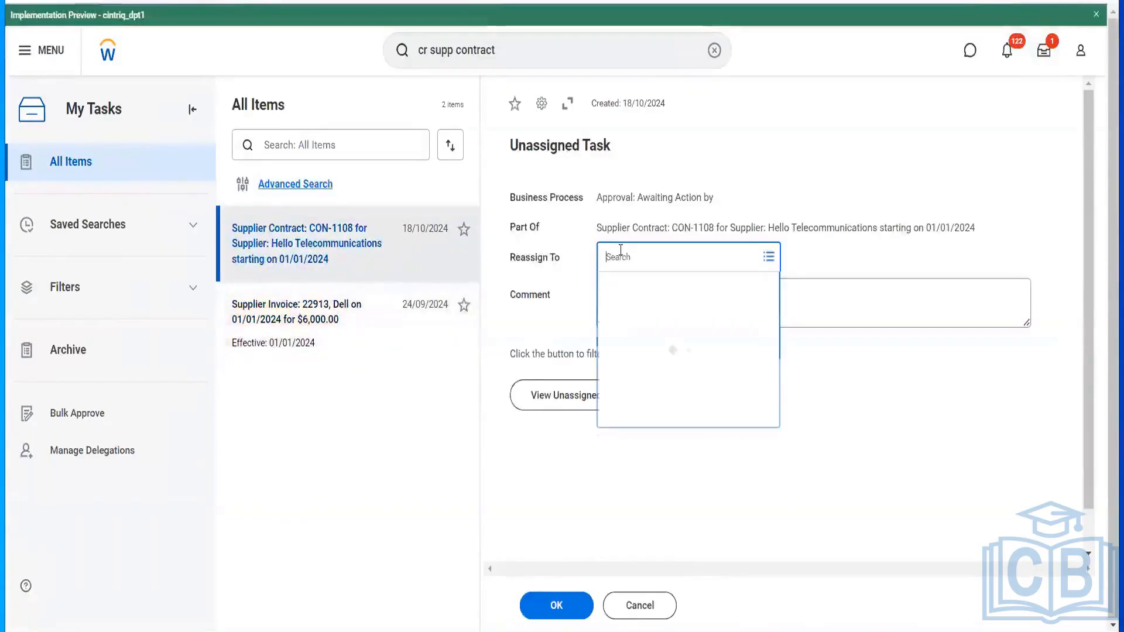
{"action": "type", "text": "bala"}
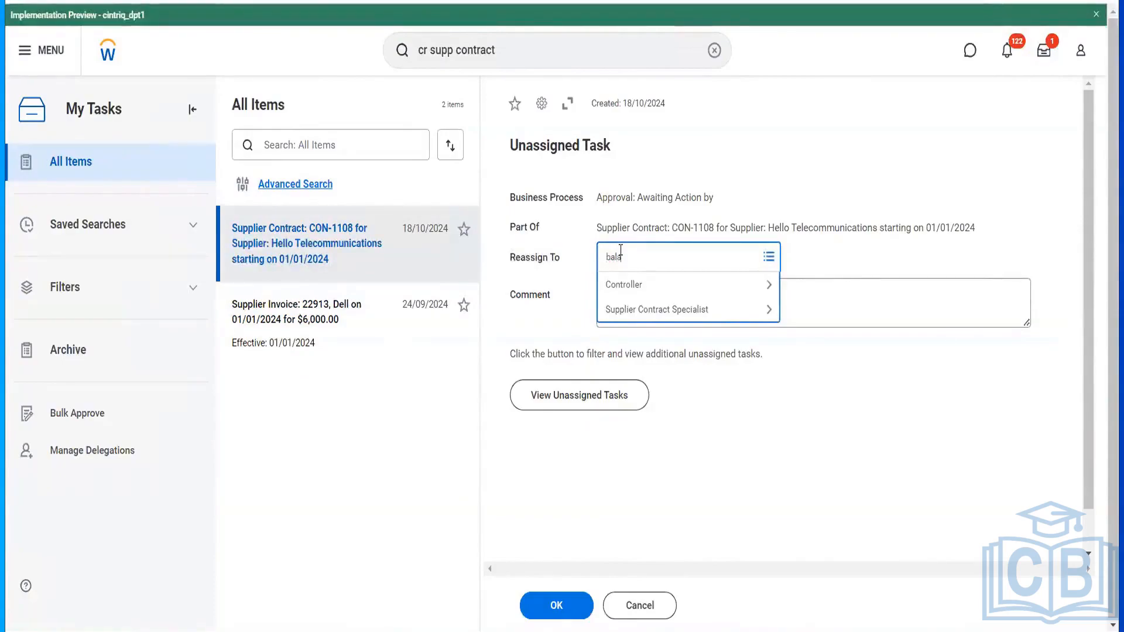
{"action": "key", "text": "Return"}
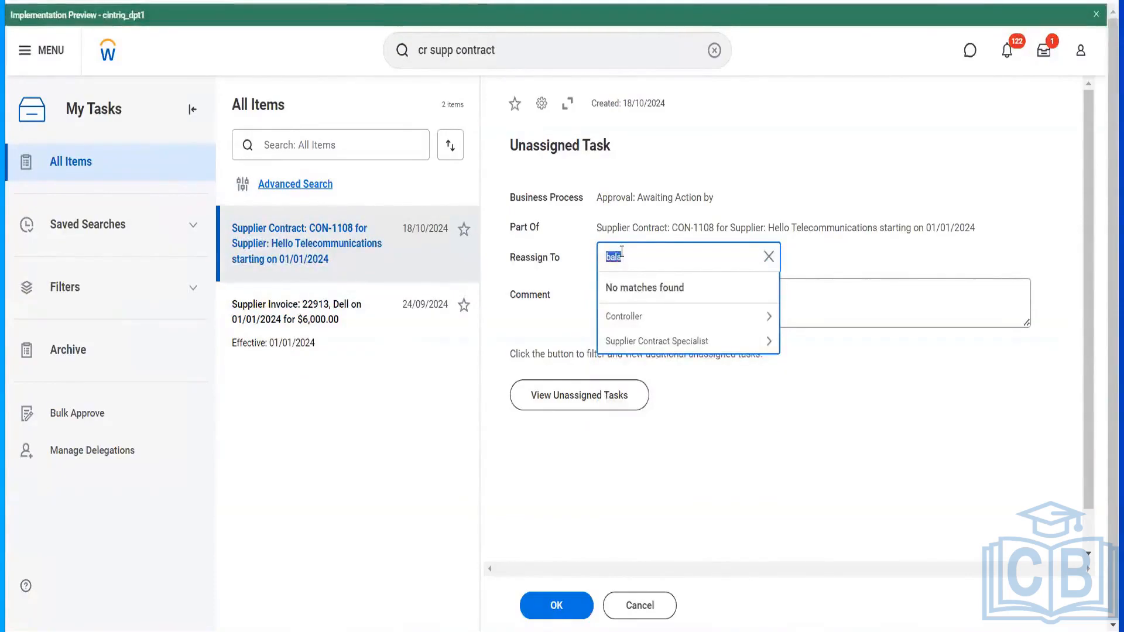
{"action": "type", "text": "ter ser"}
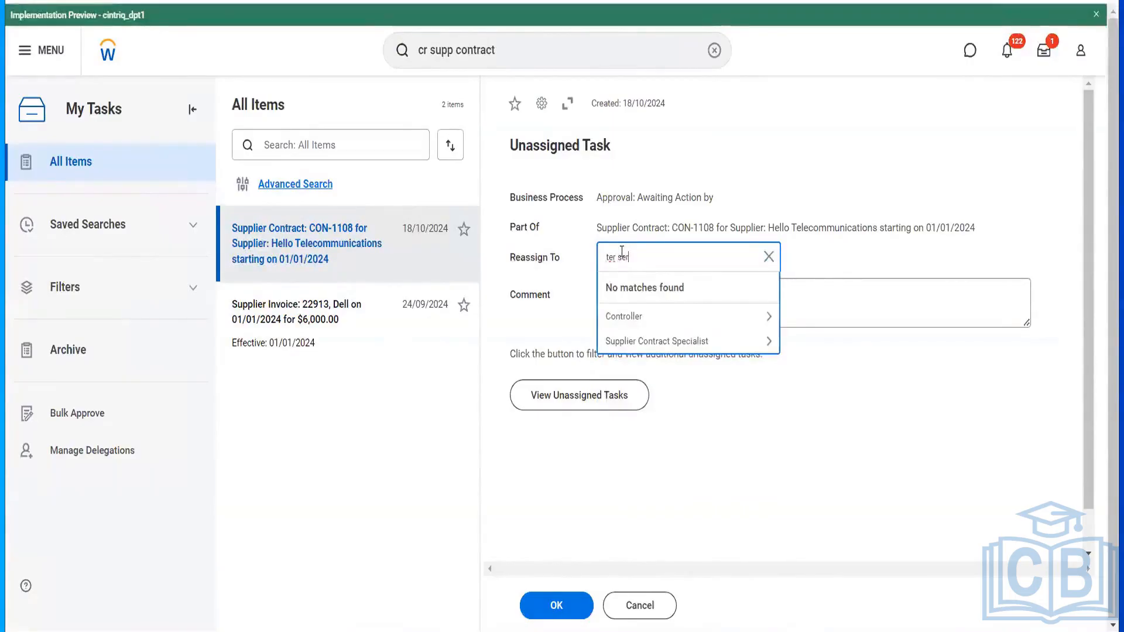
{"action": "key", "text": "Return"}
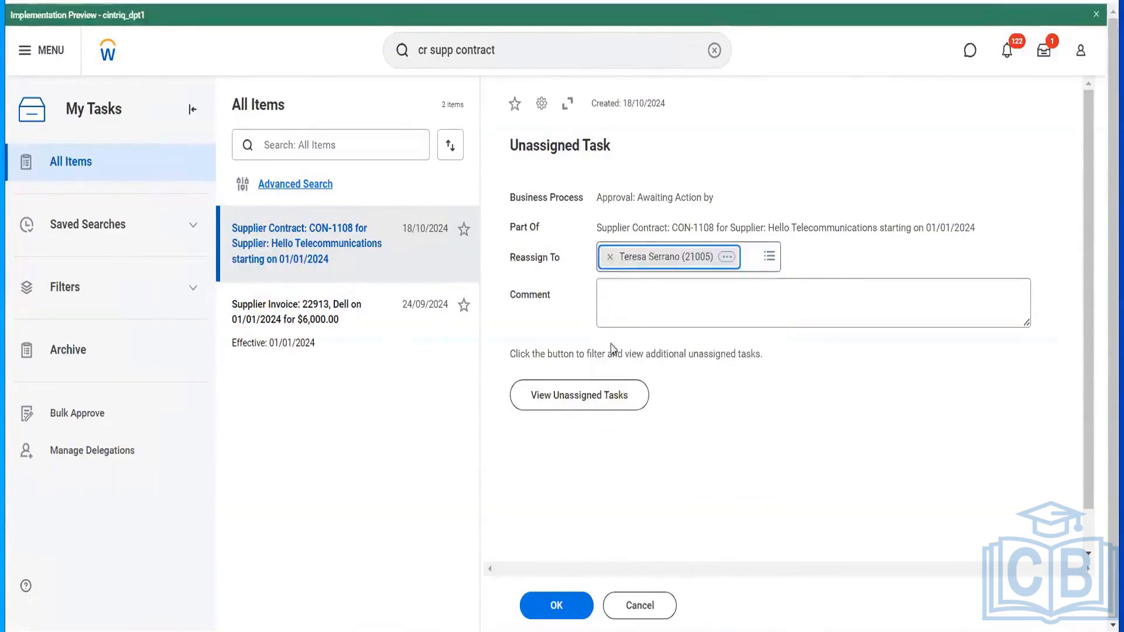
{"action": "left_click", "coordinate": [633, 312]}
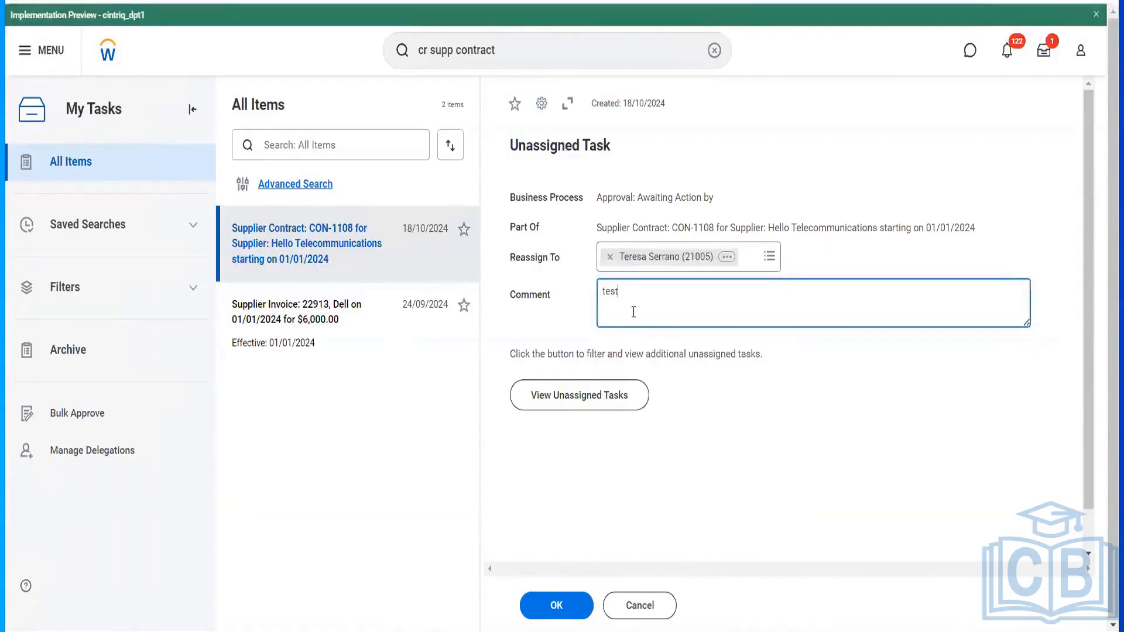
{"action": "left_click", "coordinate": [565, 613]}
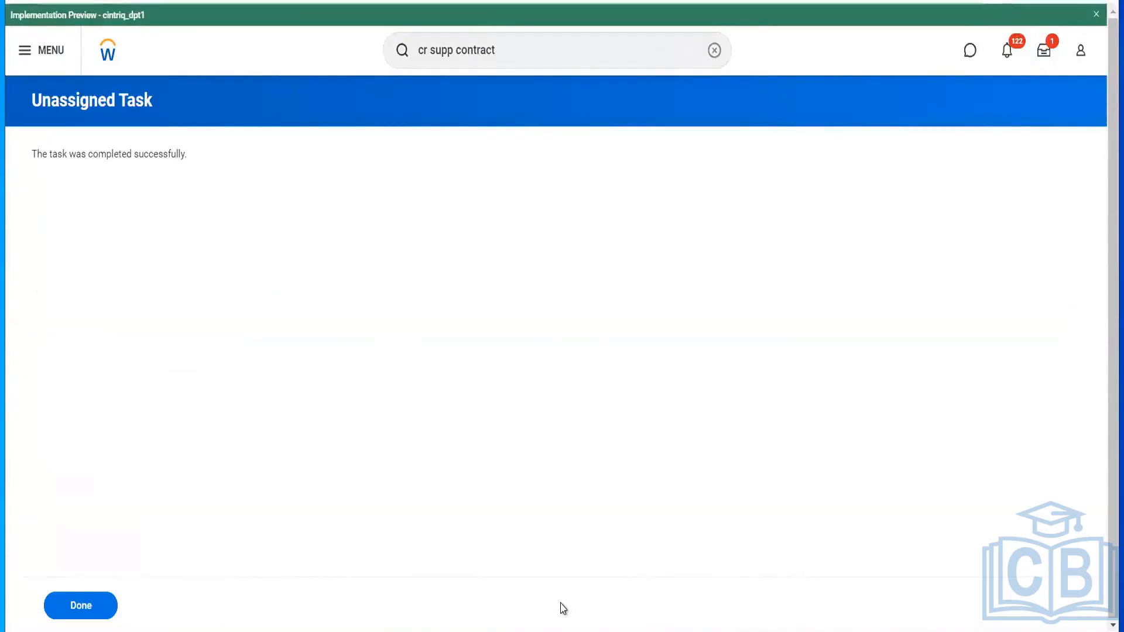
{"action": "left_click", "coordinate": [547, 50]}
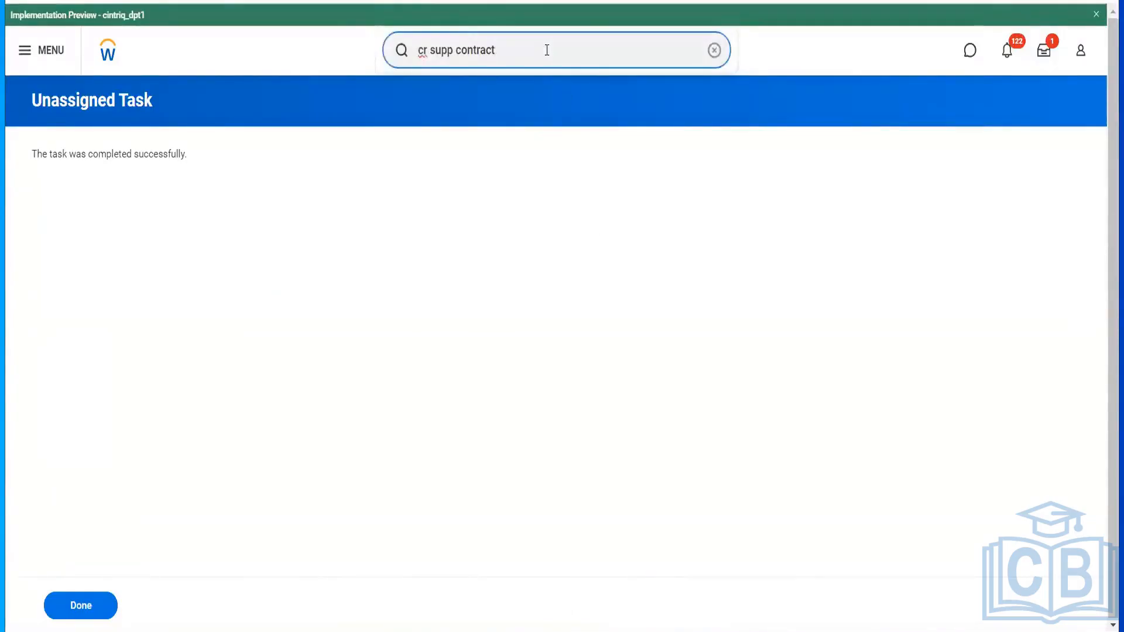
{"action": "key", "text": "ctrl+a"}
- Start a proxy session acting as the CON-1108 approver via the Start Proxy task
{"action": "type", "text": "start prox"}
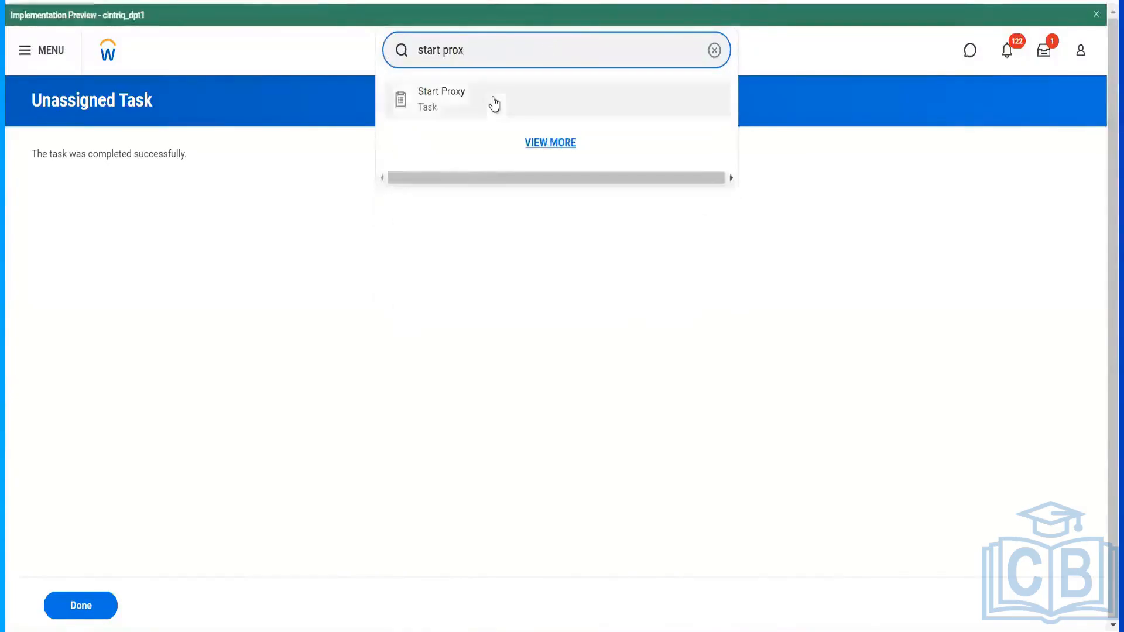
{"action": "left_click", "coordinate": [493, 99]}
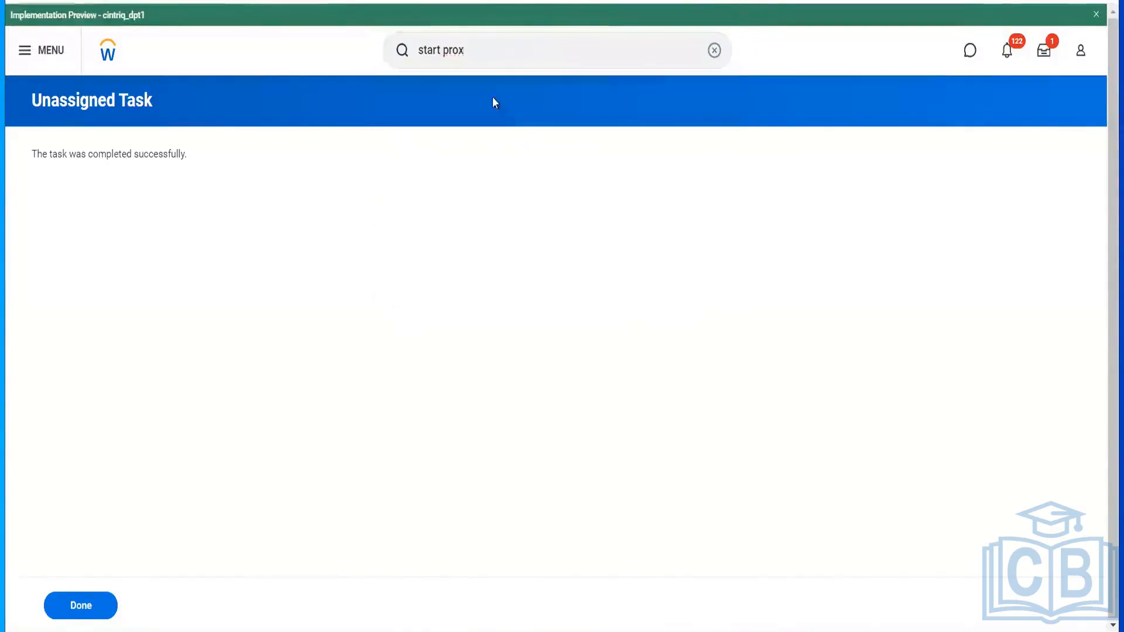
{"action": "left_click", "coordinate": [277, 192]}
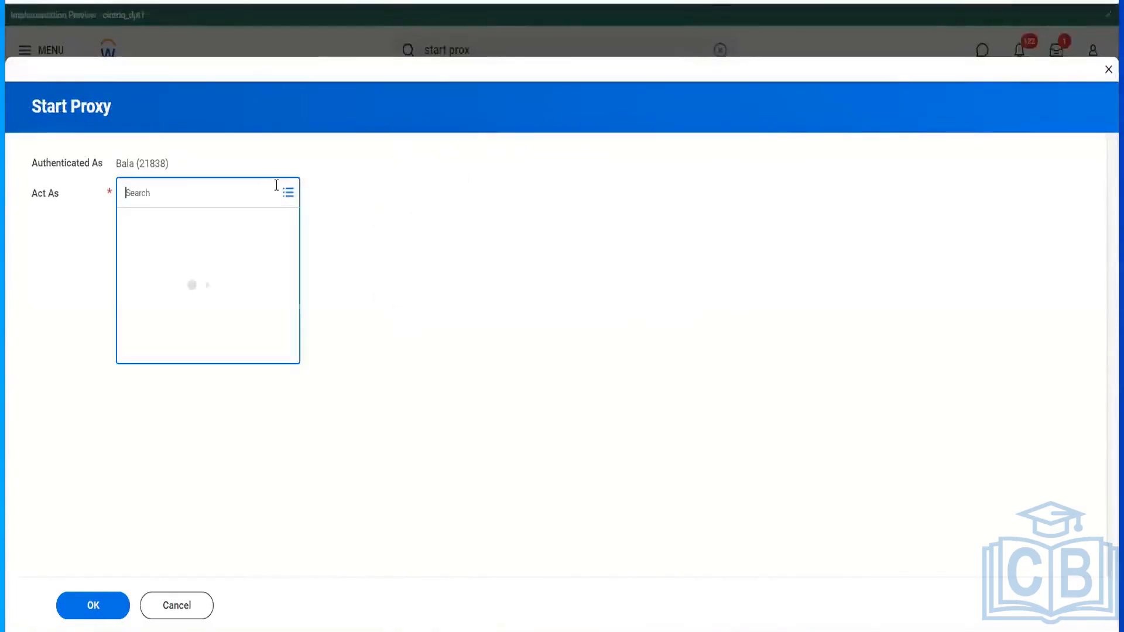
{"action": "type", "text": "ter ser"}
{"action": "key", "text": "Return"}
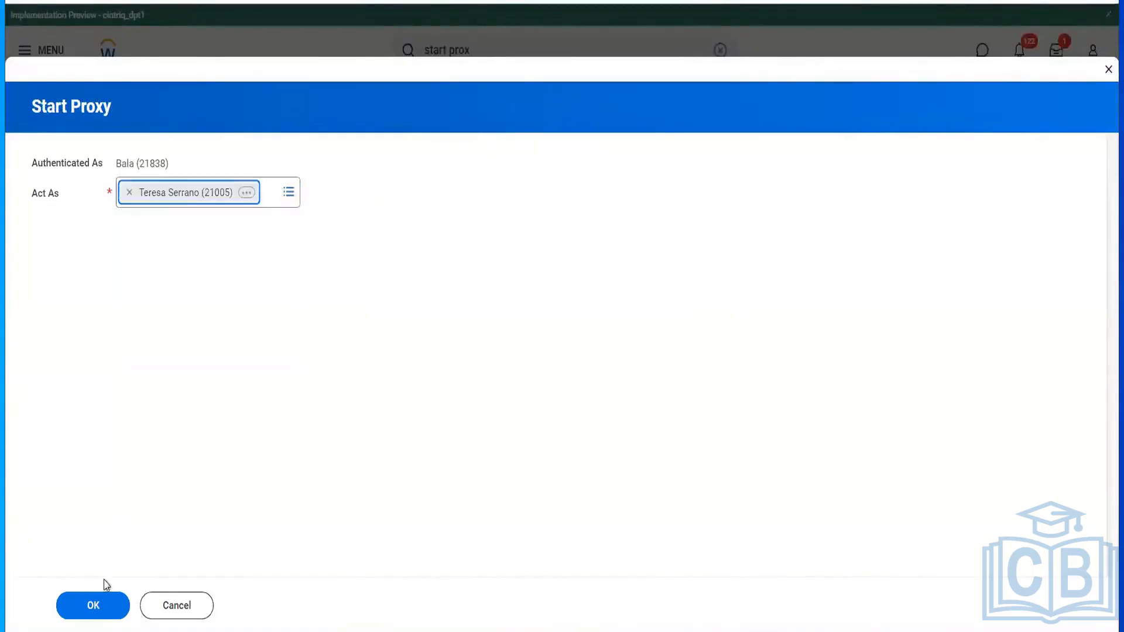
{"action": "left_click", "coordinate": [100, 609]}
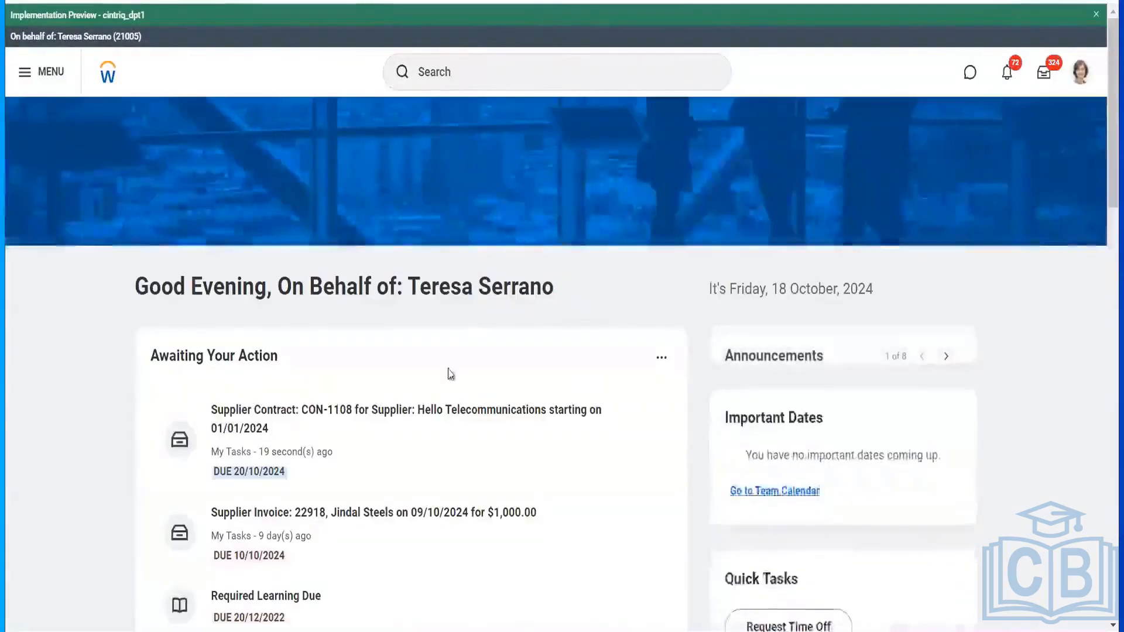
- Approve supplier contract CON-1108 and view its Successfully Completed process details
{"action": "left_click", "coordinate": [527, 430]}
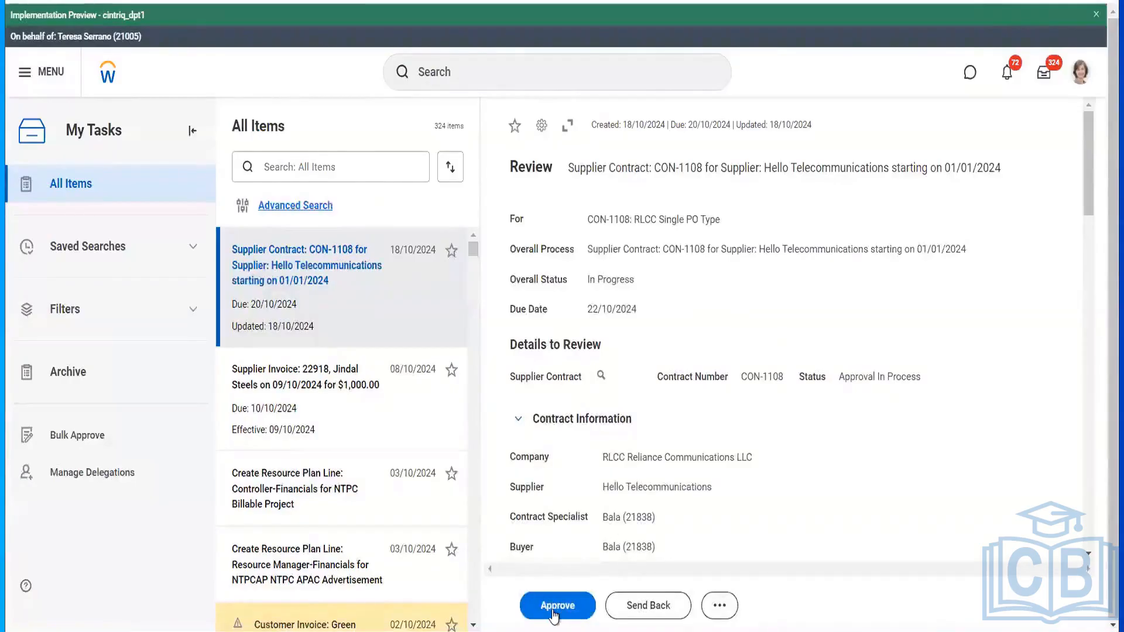
{"action": "left_click", "coordinate": [555, 612]}
{"action": "left_click", "coordinate": [555, 608]}
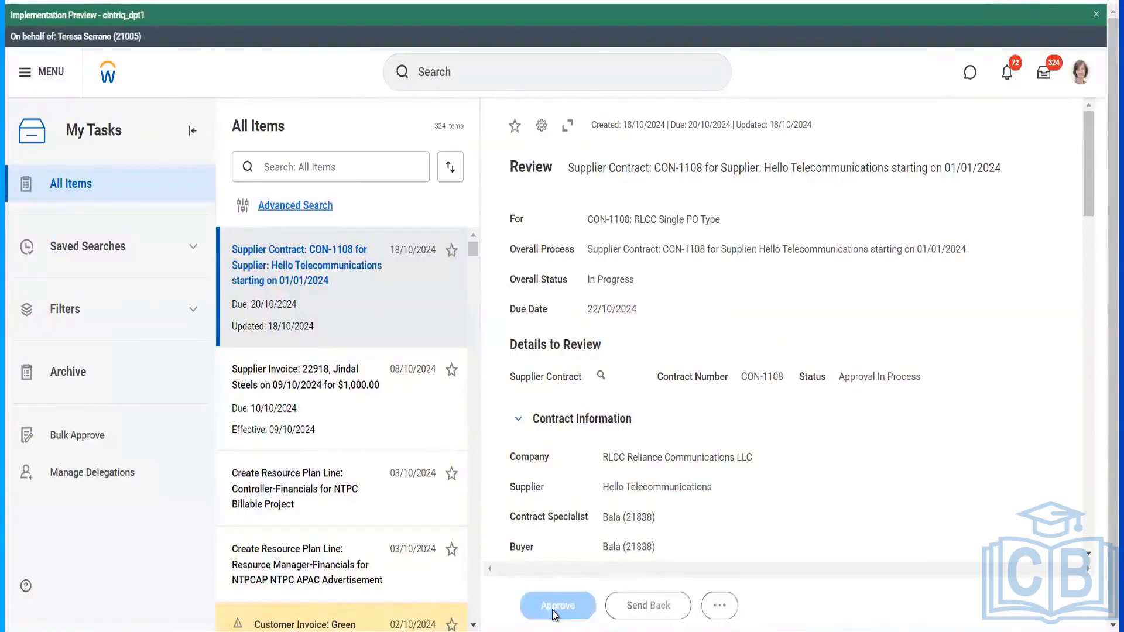
{"action": "scroll", "coordinate": [625, 371], "scroll_direction": "down", "scroll_amount": 15}
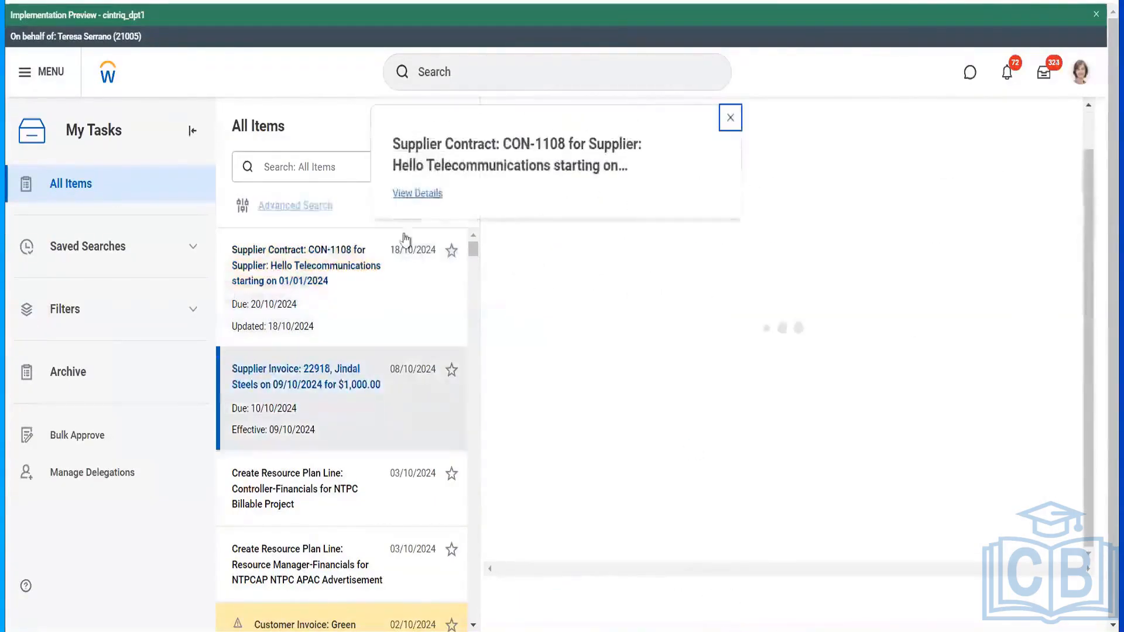
{"action": "left_click", "coordinate": [407, 195]}
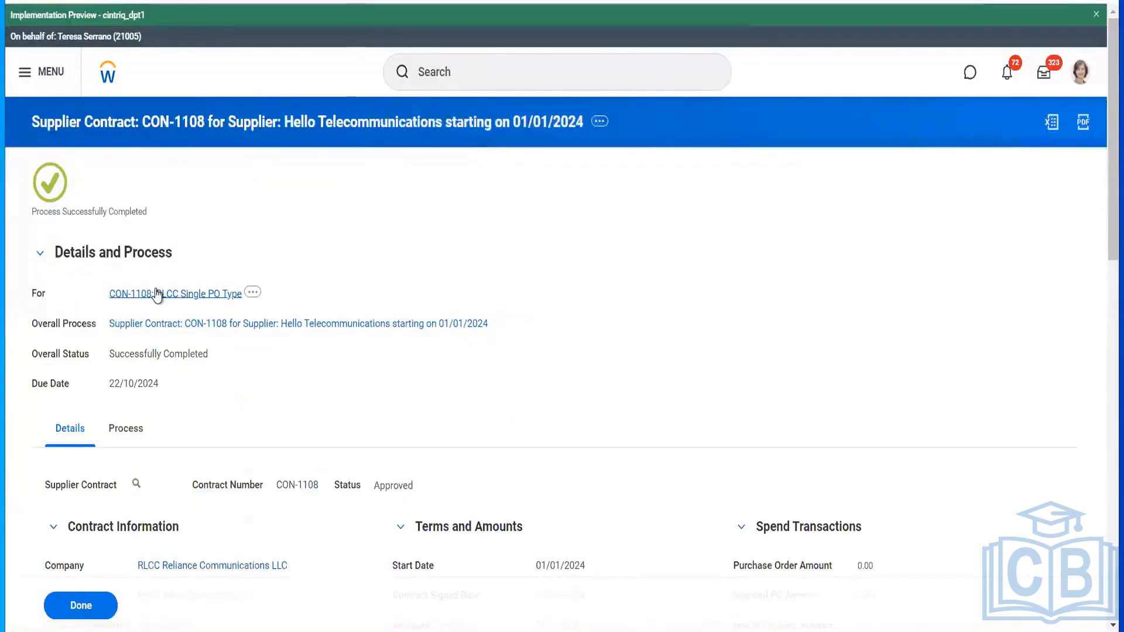
- Open the approved CON-1108 contract record, then search 'stop' to find Stop Proxy
{"action": "left_click", "coordinate": [157, 294]}
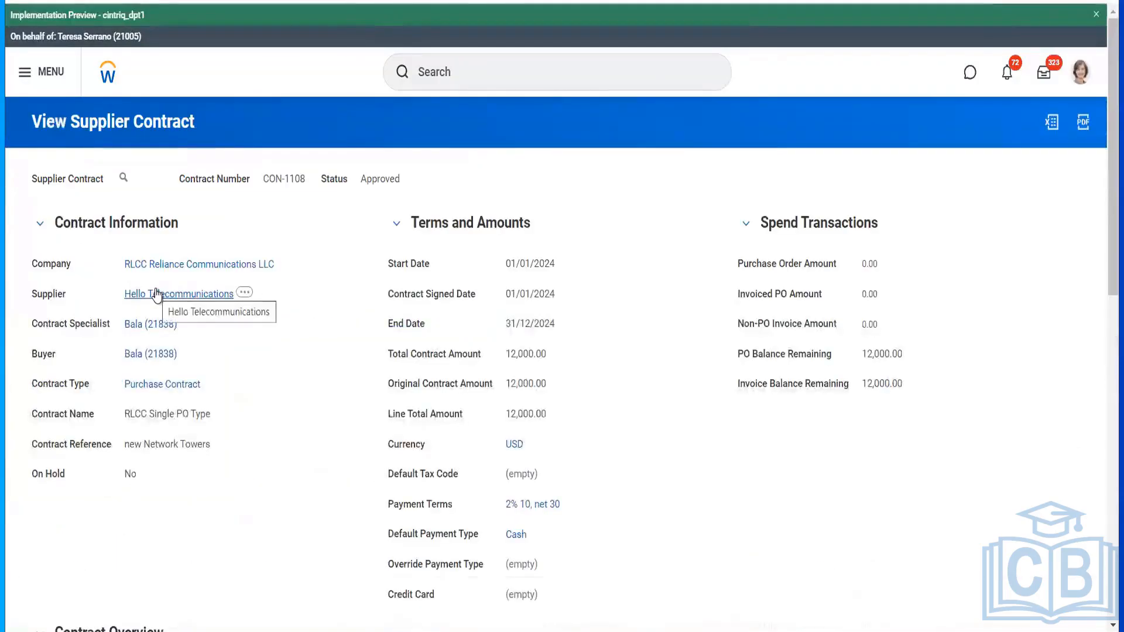
{"action": "left_click", "coordinate": [205, 197]}
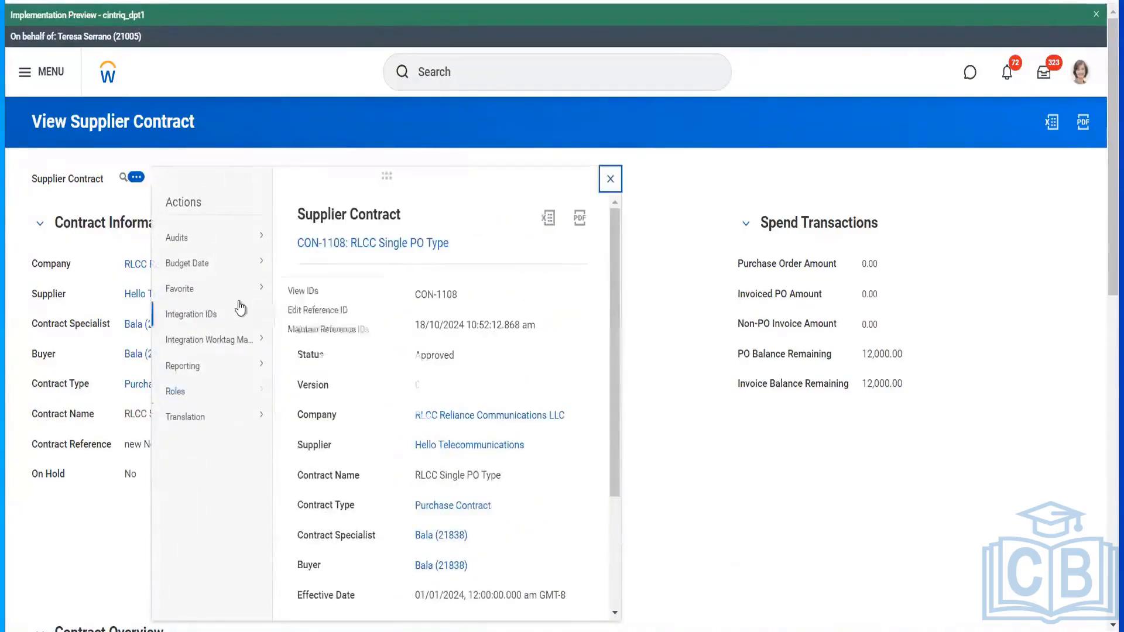
{"action": "left_click", "coordinate": [471, 79]}
{"action": "type", "text": "stop prox"}
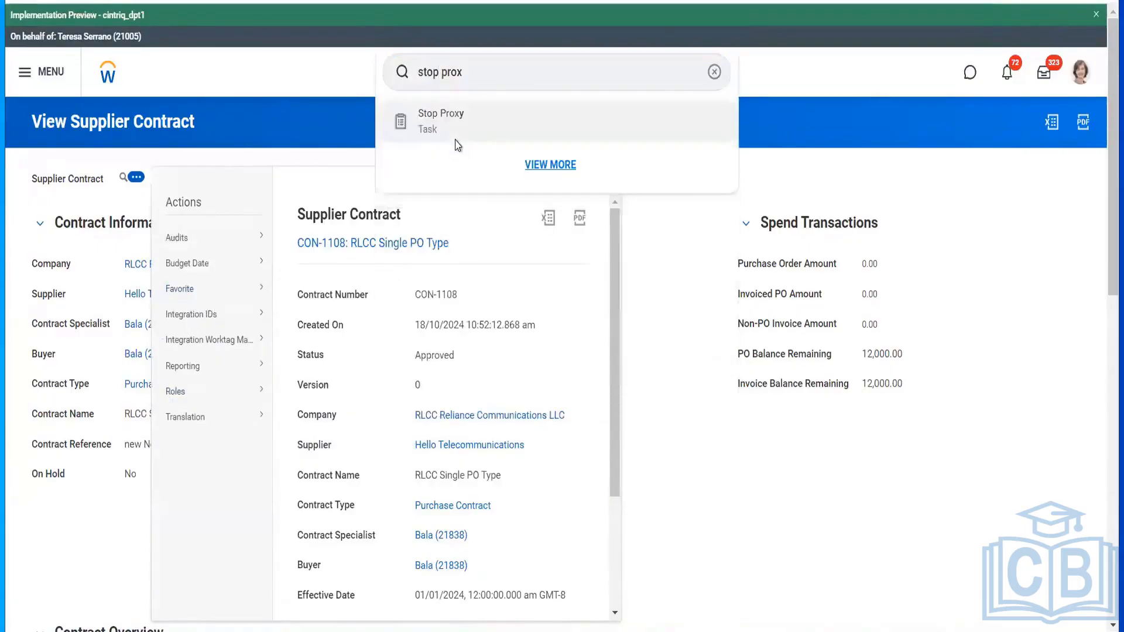
- Stop the proxy session and return to your own Workday home page
{"action": "left_click", "coordinate": [457, 144]}
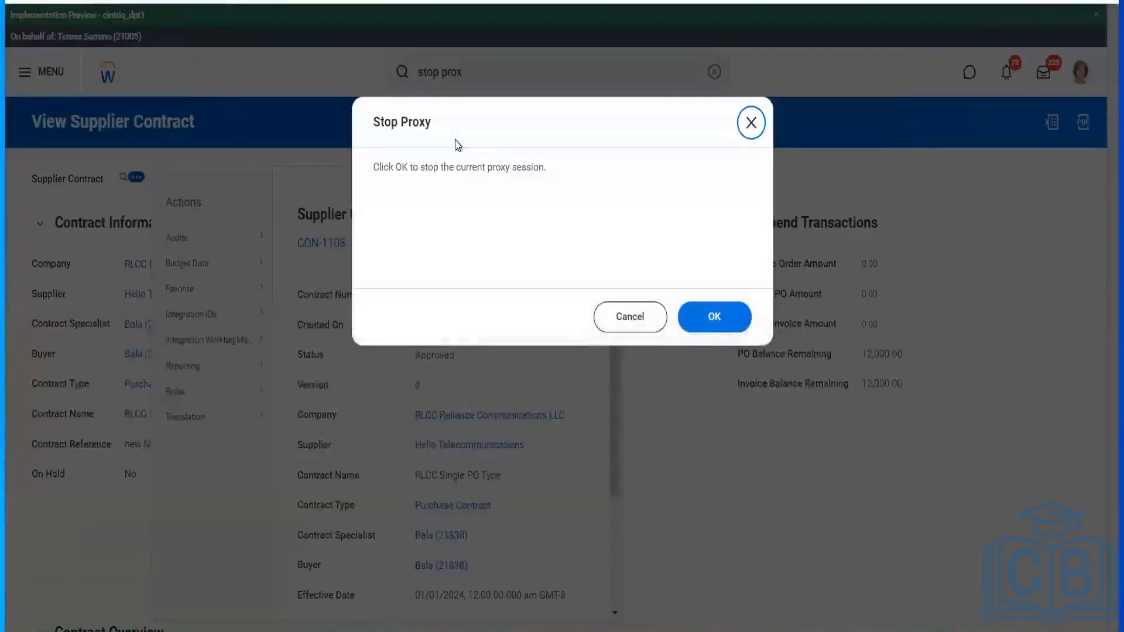
{"action": "left_click", "coordinate": [713, 323]}
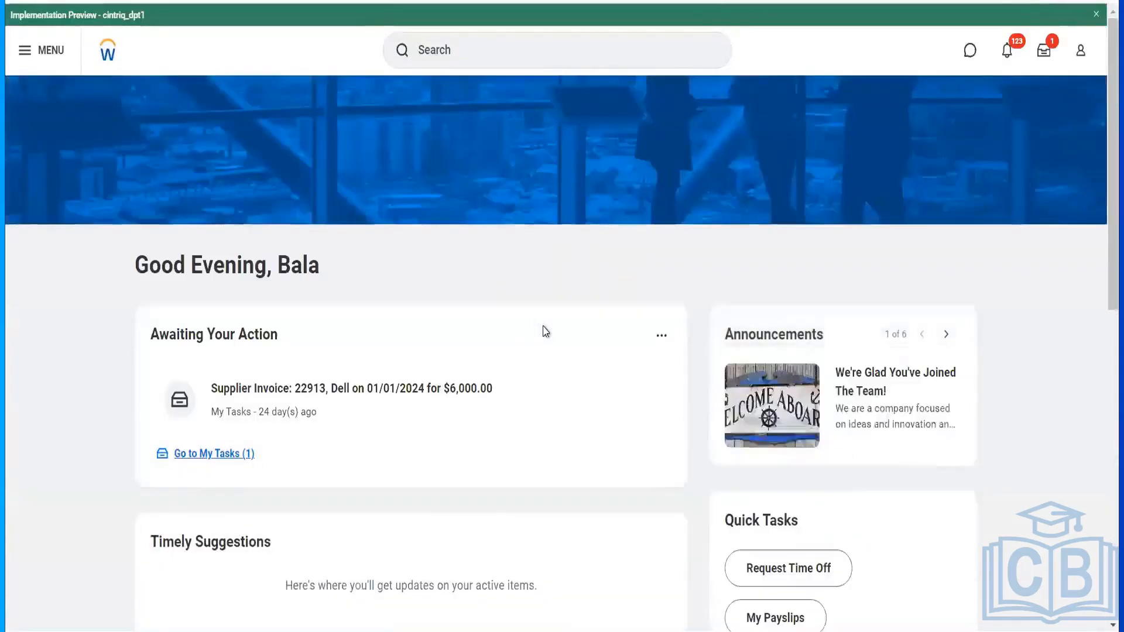
- Run the Find Suppliers report for Hello Telecommunications
{"action": "left_click", "coordinate": [480, 52]}
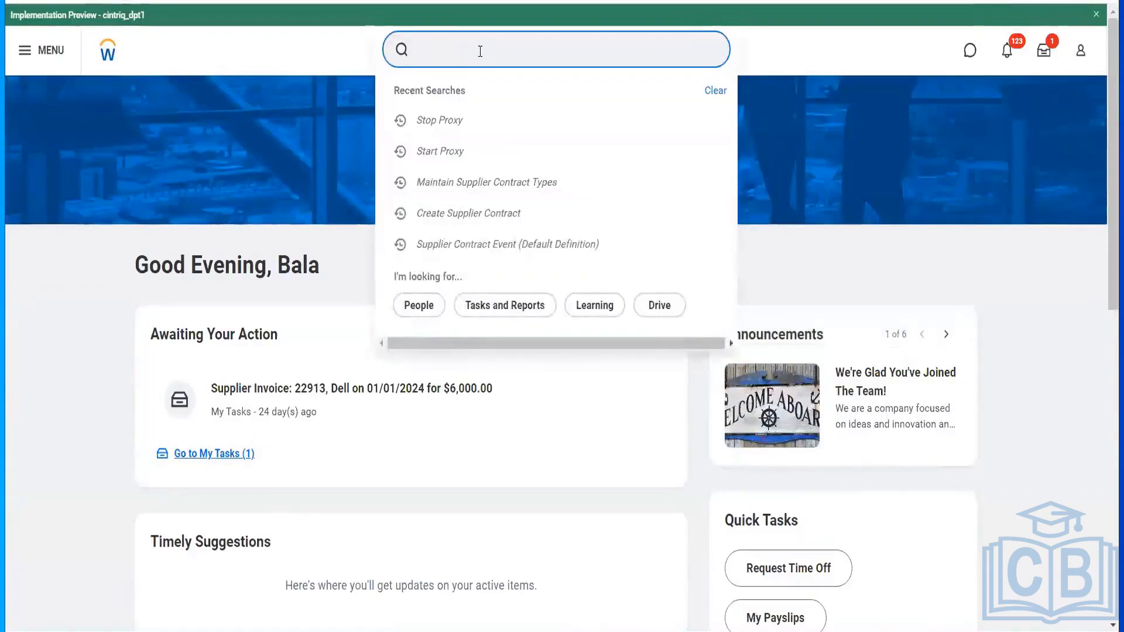
{"action": "type", "text": "find suppliers"}
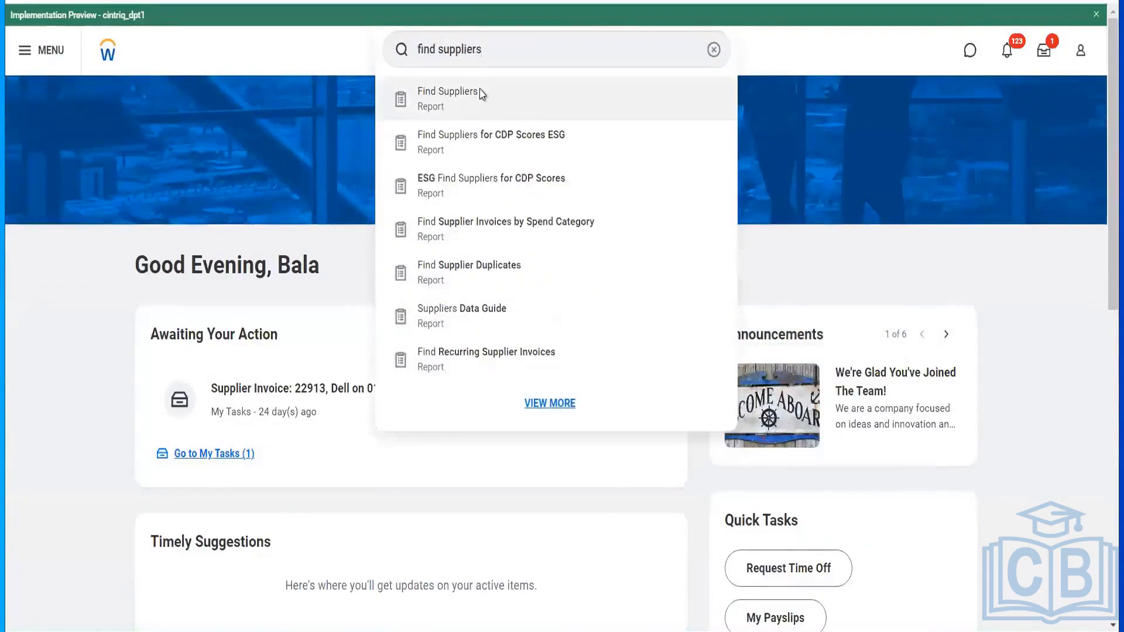
{"action": "left_click", "coordinate": [480, 91]}
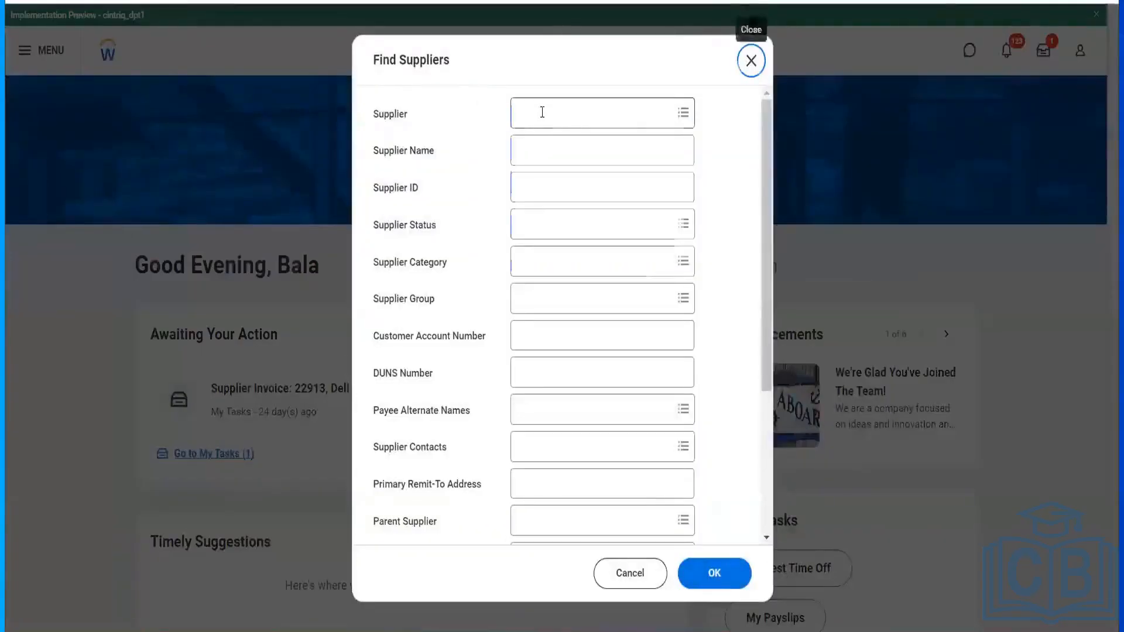
{"action": "left_click", "coordinate": [542, 112]}
{"action": "type", "text": "hello"}
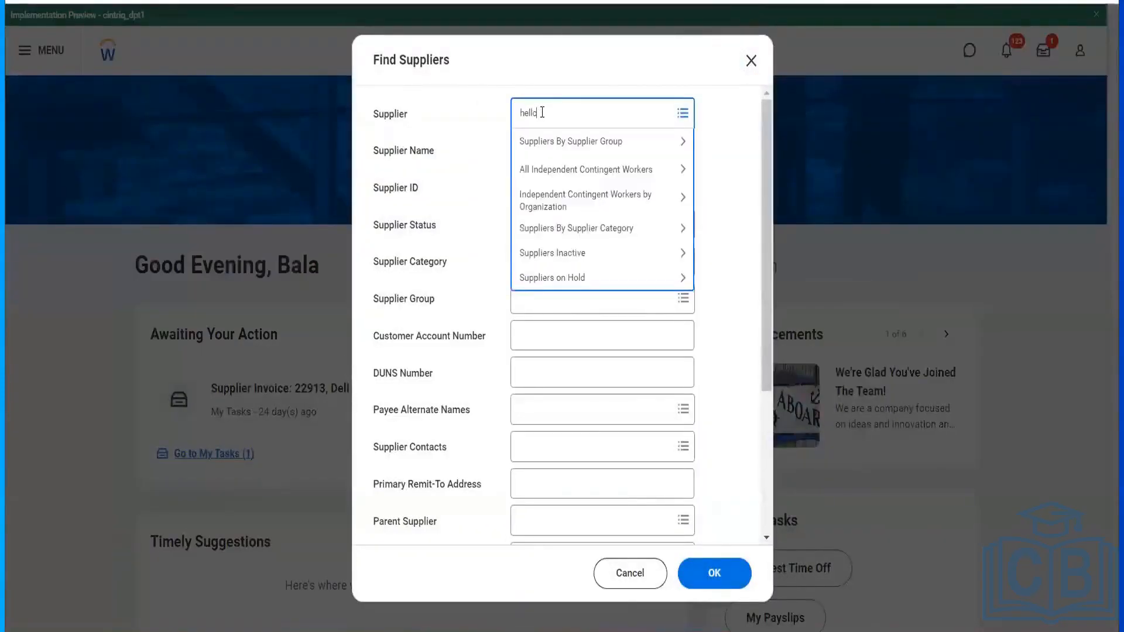
{"action": "key", "text": "Return"}
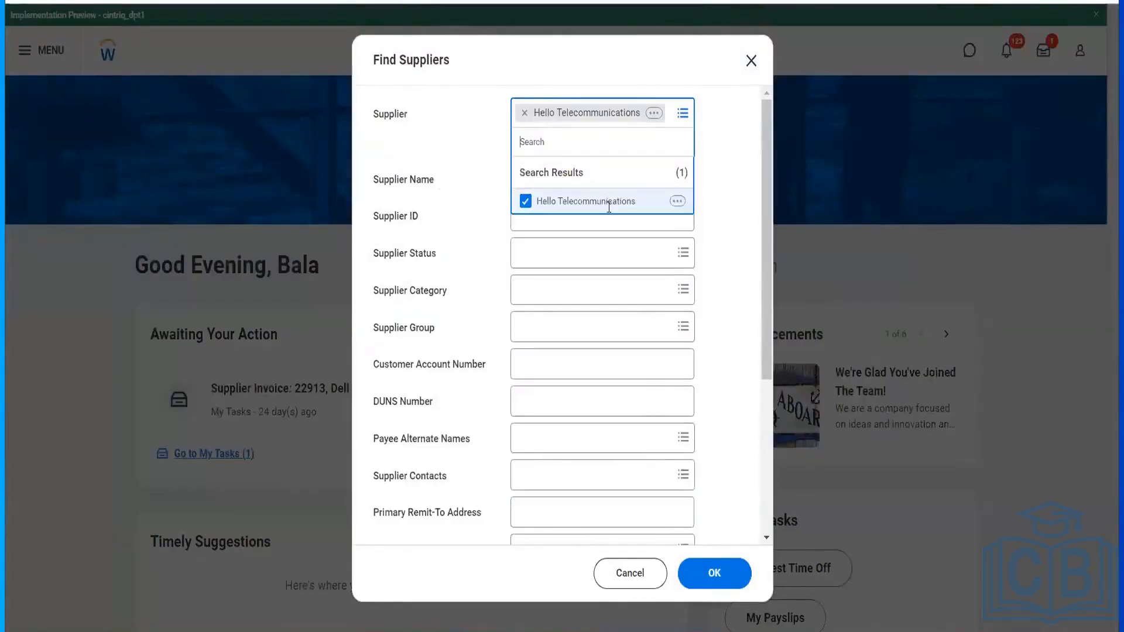
{"action": "left_click", "coordinate": [724, 572]}
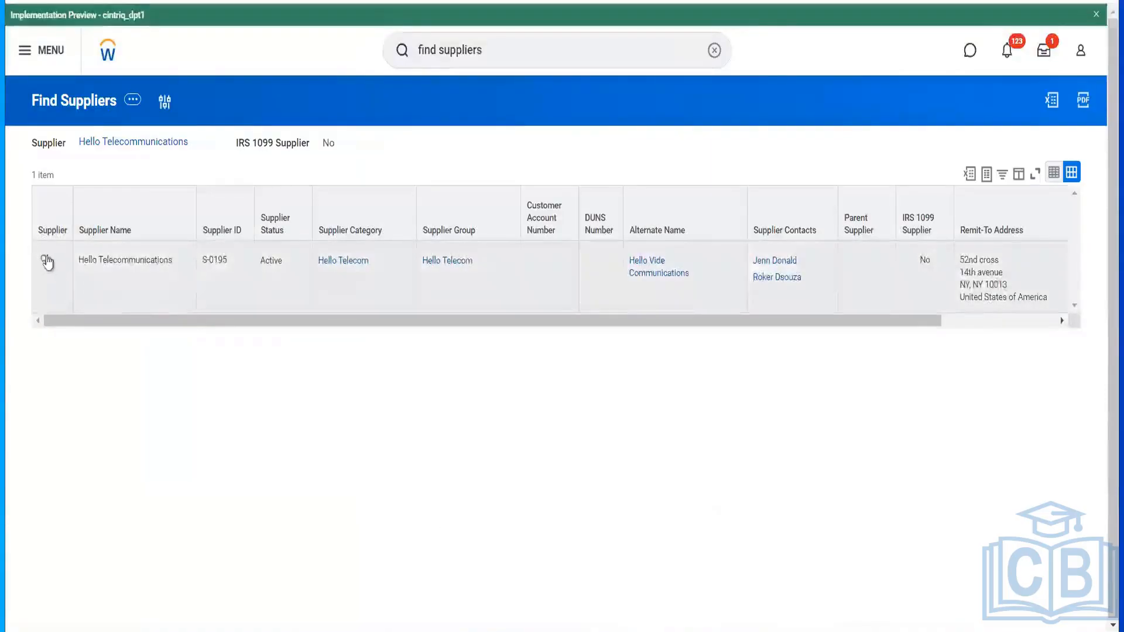
- Open the Hello Telecommunications supplier and its contract CON-1108
{"action": "left_click", "coordinate": [46, 261]}
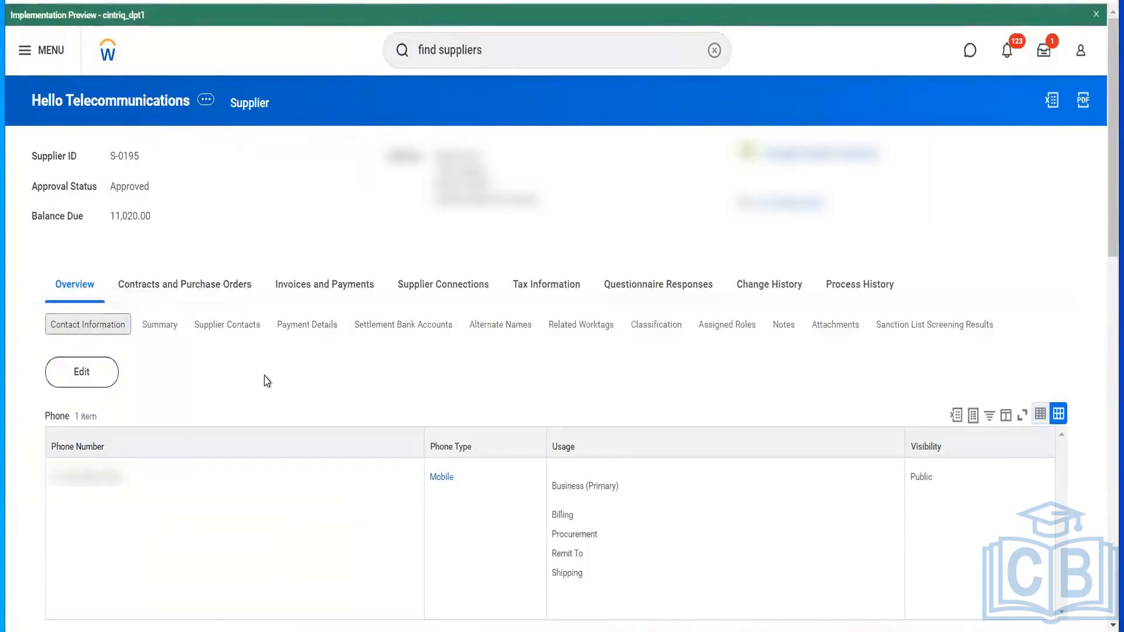
{"action": "left_click", "coordinate": [212, 293]}
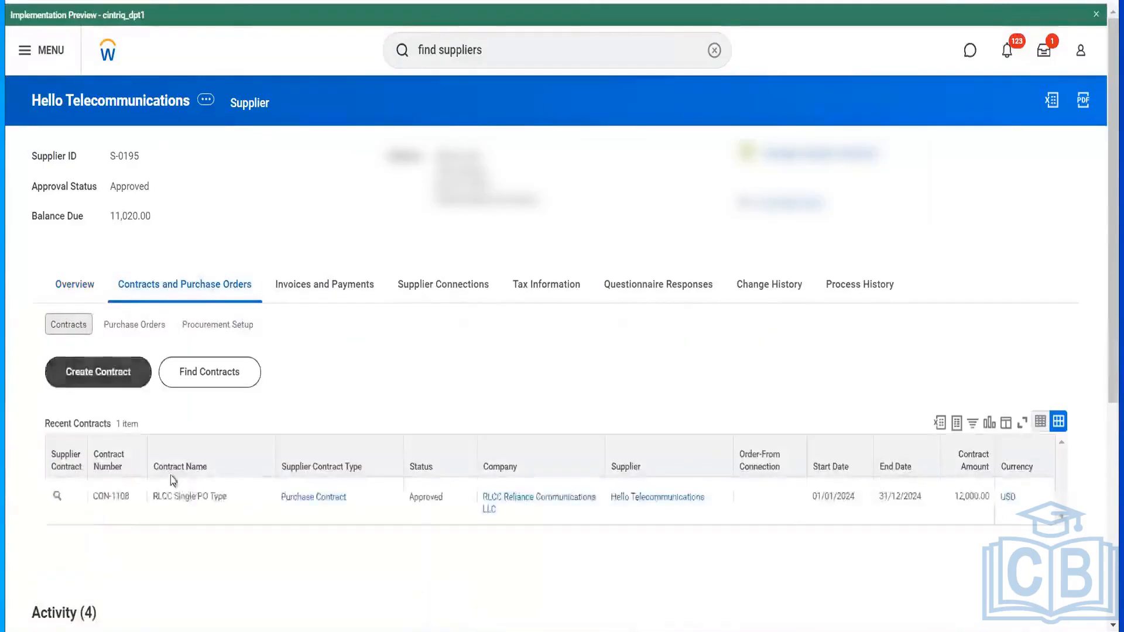
{"action": "left_click", "coordinate": [59, 506]}
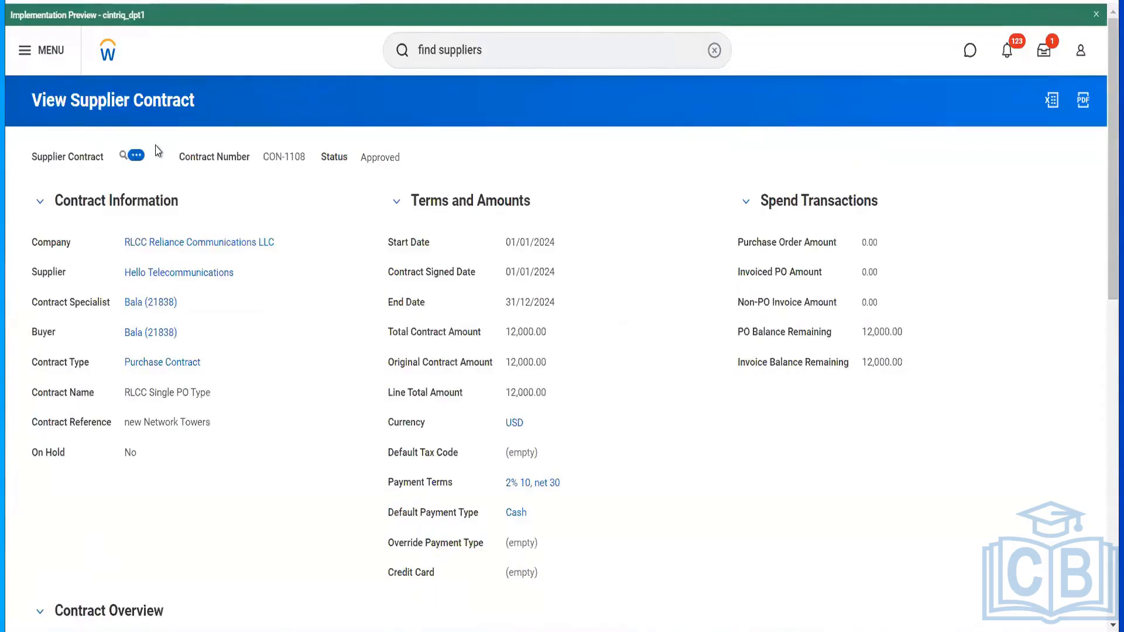
- Start an Amend Supplier Contract action on CON-1108 from its related actions
{"action": "left_click", "coordinate": [136, 155]}
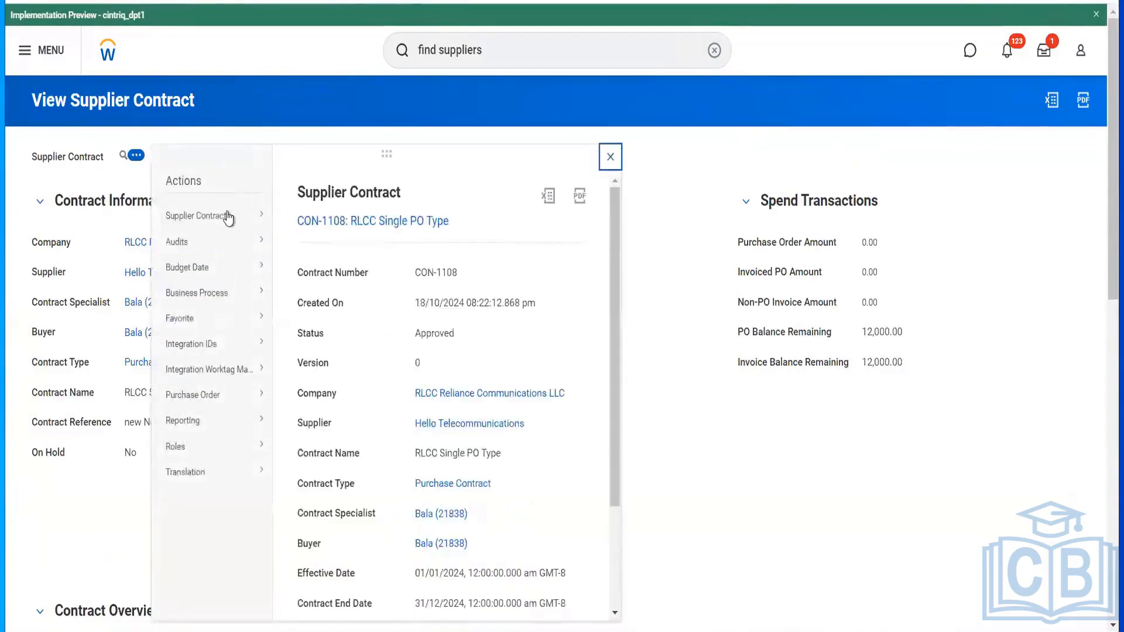
{"action": "mouse_move", "coordinate": [228, 217]}
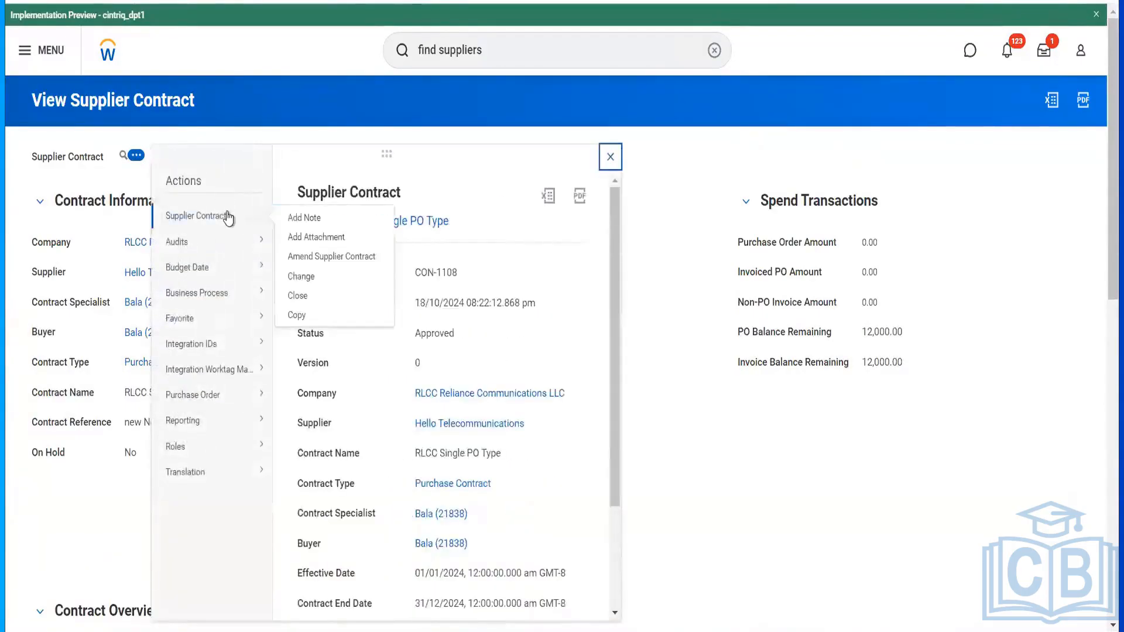
{"action": "left_click", "coordinate": [326, 258]}
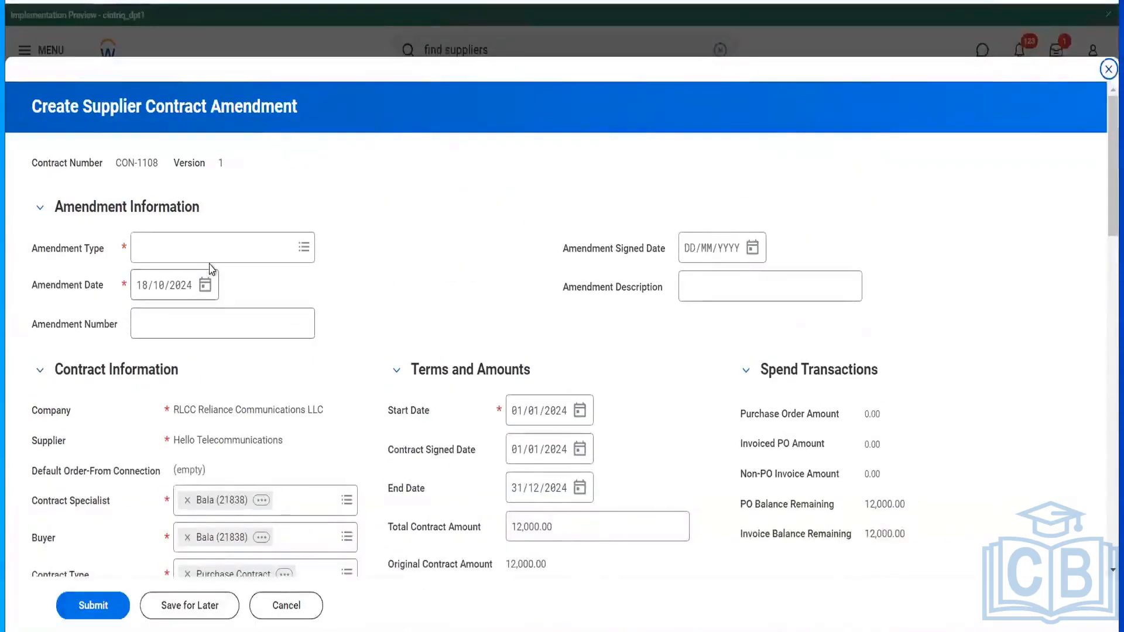
- Set amendment type Change and amendment number CONAMD18102024
{"action": "left_click", "coordinate": [217, 252]}
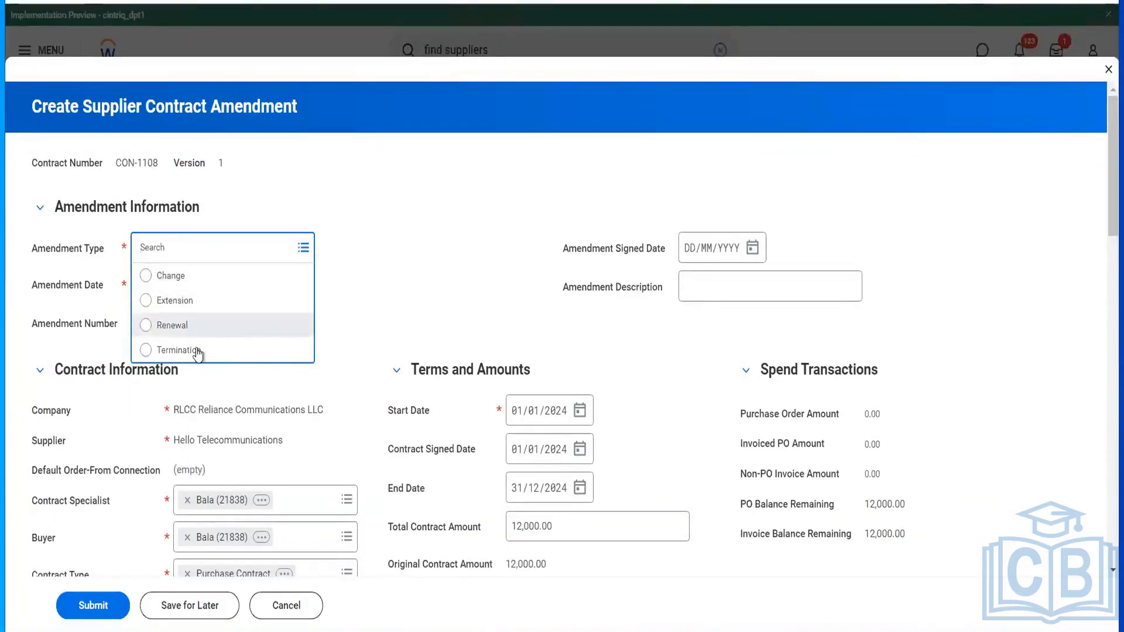
{"action": "left_click", "coordinate": [189, 276]}
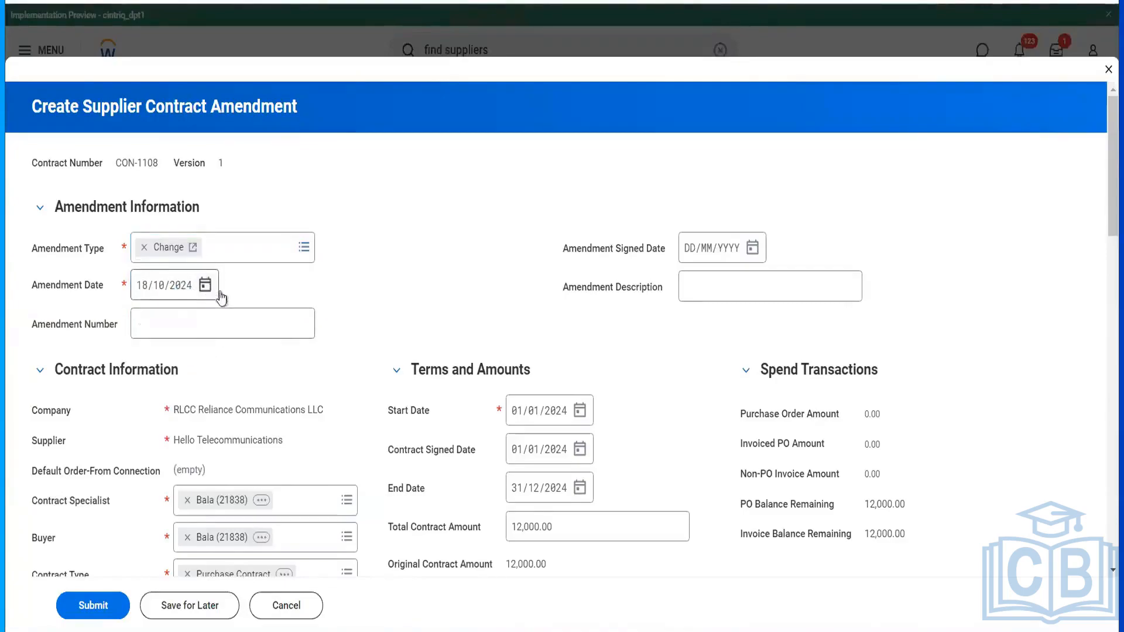
{"action": "left_click", "coordinate": [231, 322]}
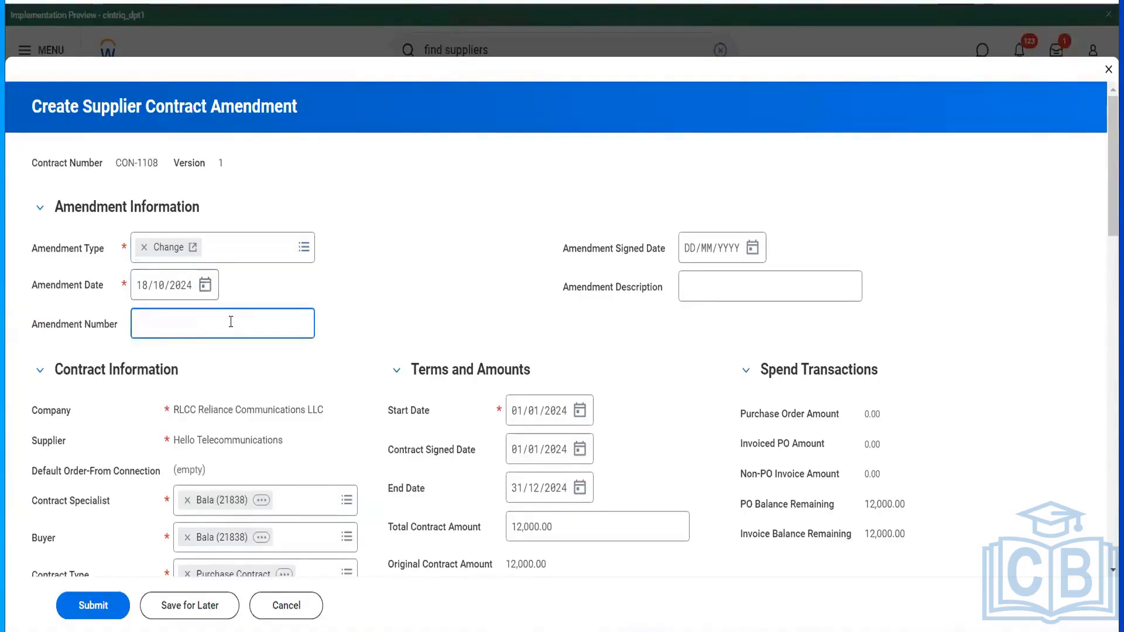
{"action": "type", "text": "CO"}
{"action": "key", "text": "BackSpace"}
{"action": "type", "text": "ONAMD18102024"}
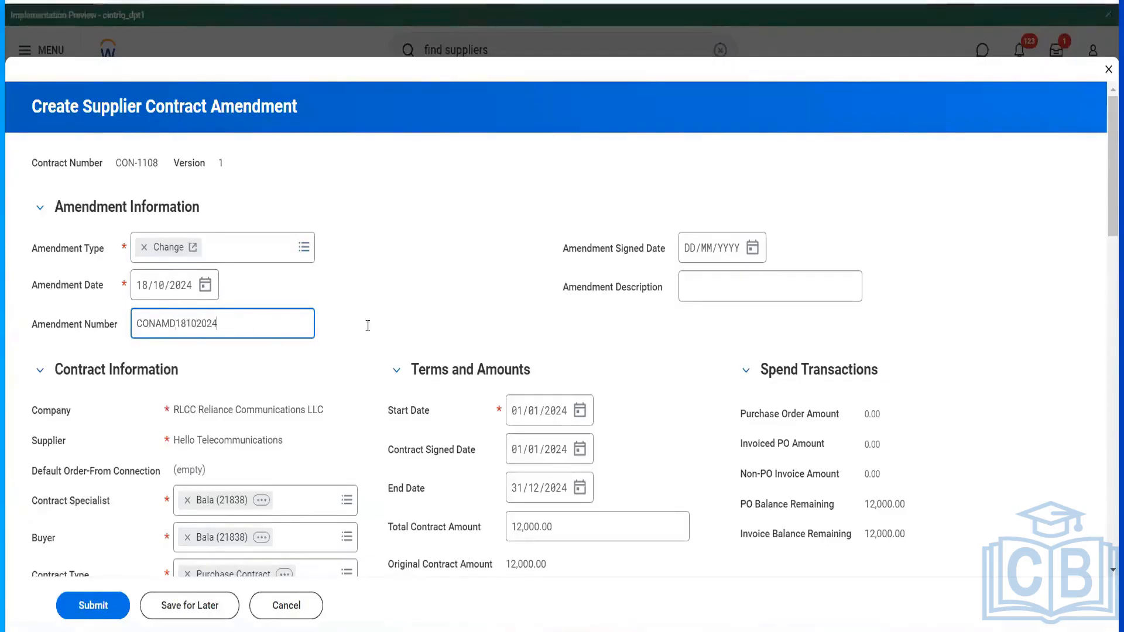
- Set the amendment signed date to 18/10/2024
{"action": "scroll", "coordinate": [367, 326], "scroll_direction": "down", "scroll_amount": 2}
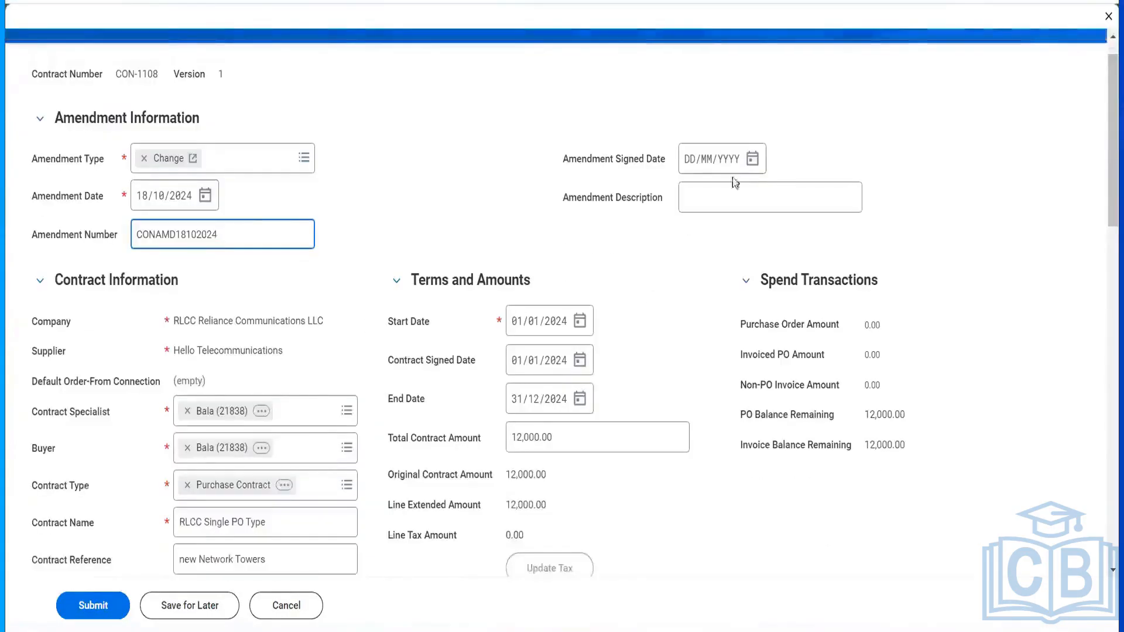
{"action": "left_click", "coordinate": [752, 160]}
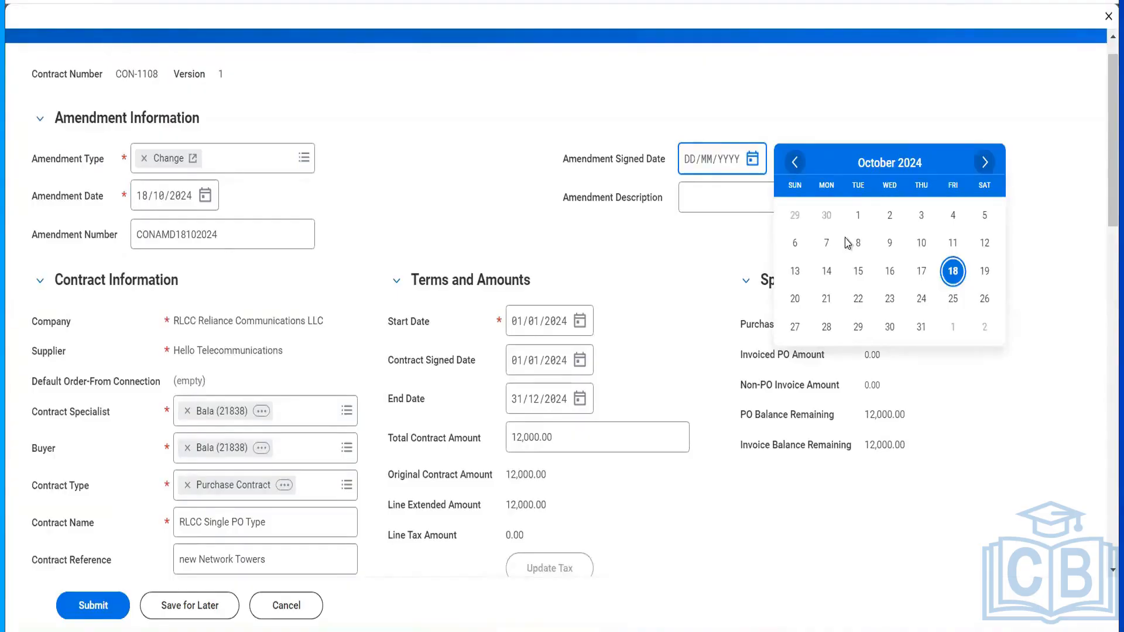
{"action": "left_click", "coordinate": [953, 271]}
{"action": "scroll", "coordinate": [668, 345], "scroll_direction": "down", "scroll_amount": 5}
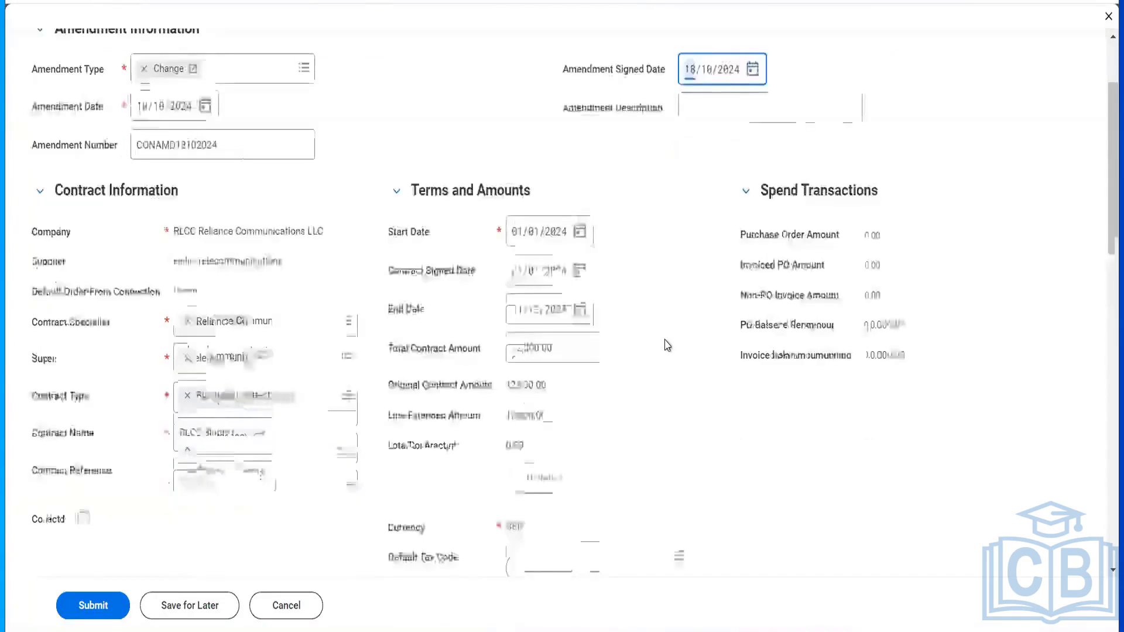
{"action": "scroll", "coordinate": [667, 345], "scroll_direction": "down", "scroll_amount": 10}
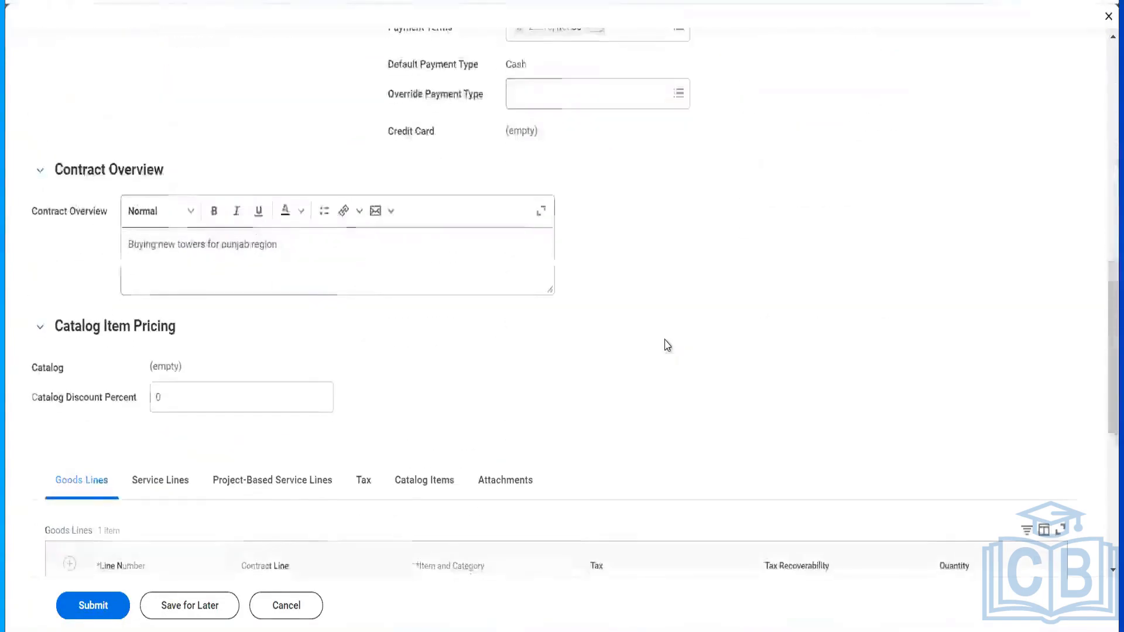
- Add a second goods line to the amendment and browse its spend categories
{"action": "left_click", "coordinate": [70, 295]}
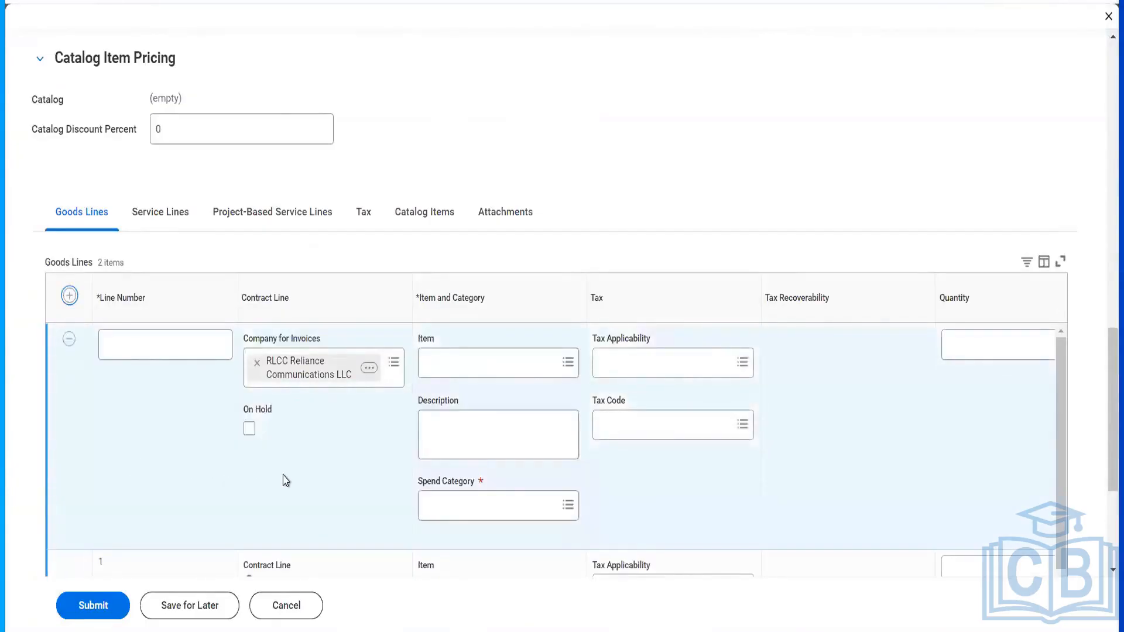
{"action": "left_click", "coordinate": [169, 348]}
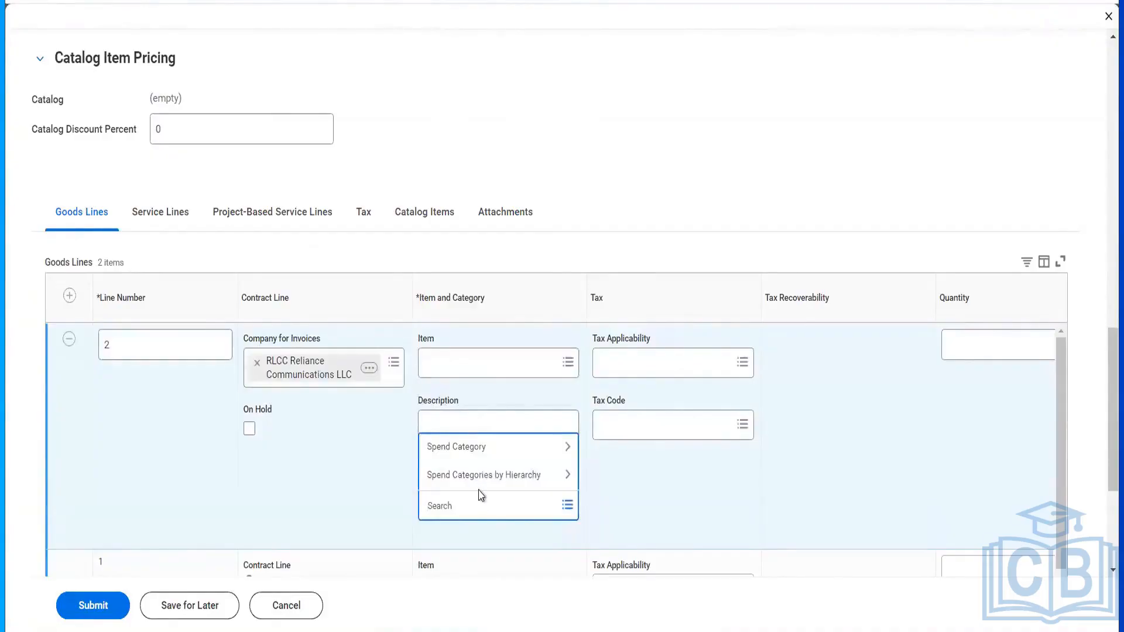
{"action": "key", "text": "Return"}
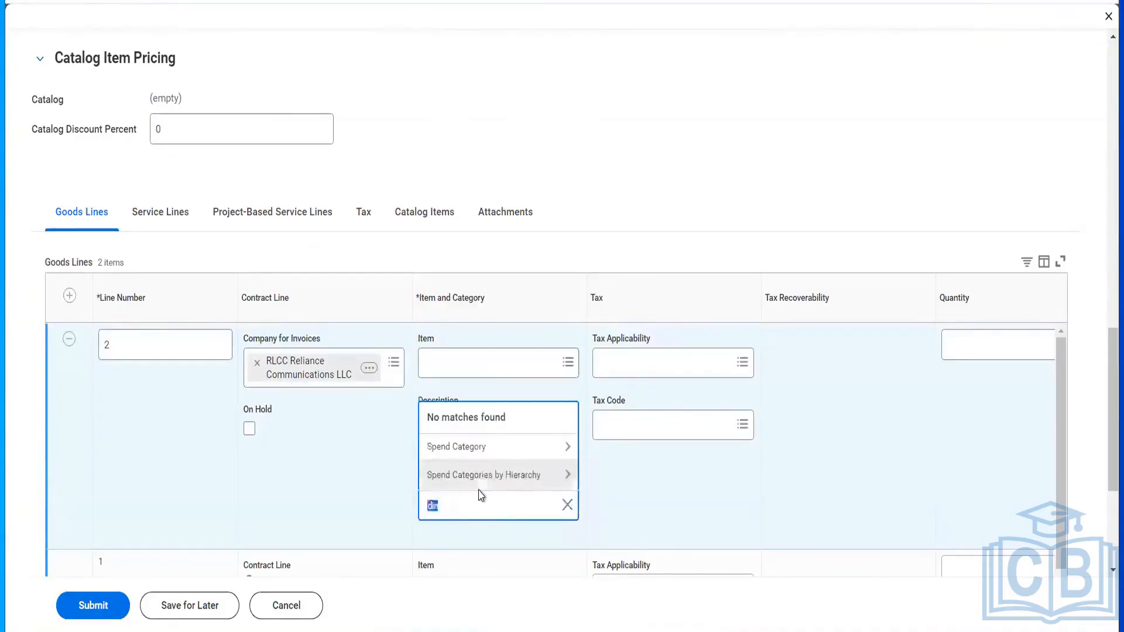
{"action": "left_click", "coordinate": [482, 450]}
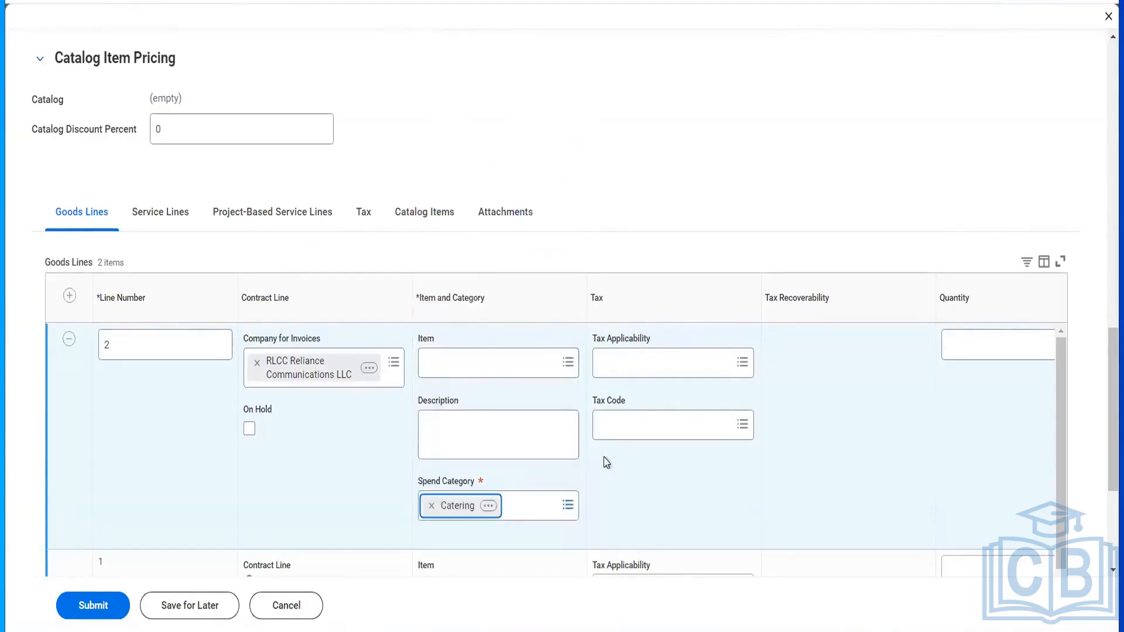
- Search items for lunch and dinner, then pick Catering Services for the line
{"action": "left_click", "coordinate": [484, 361]}
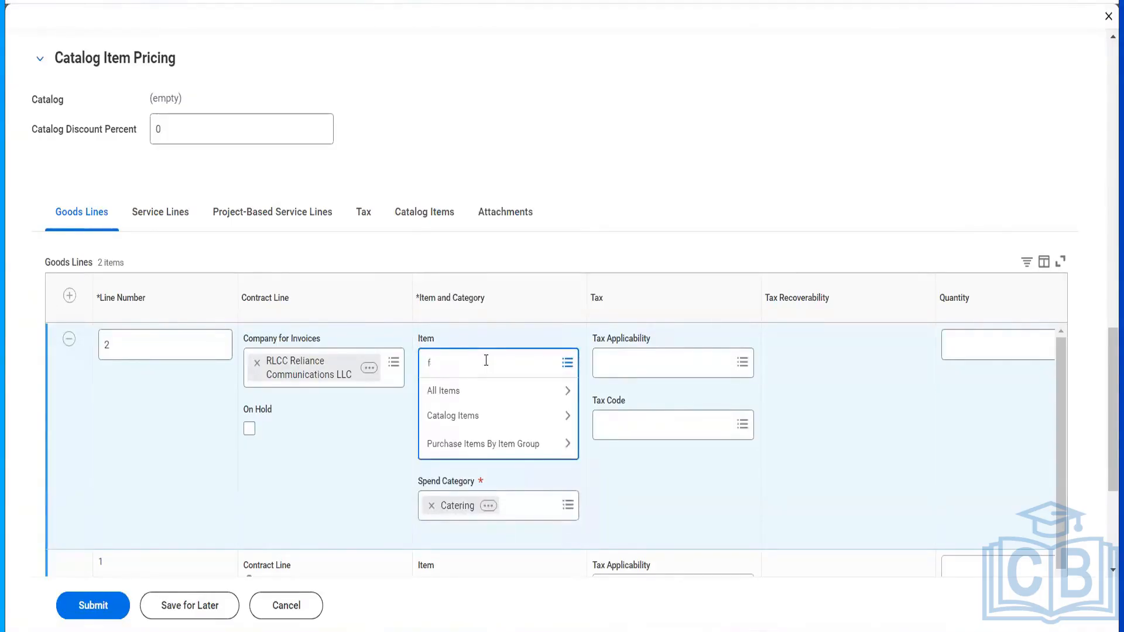
{"action": "type", "text": "lunch"}
{"action": "key", "text": "Return"}
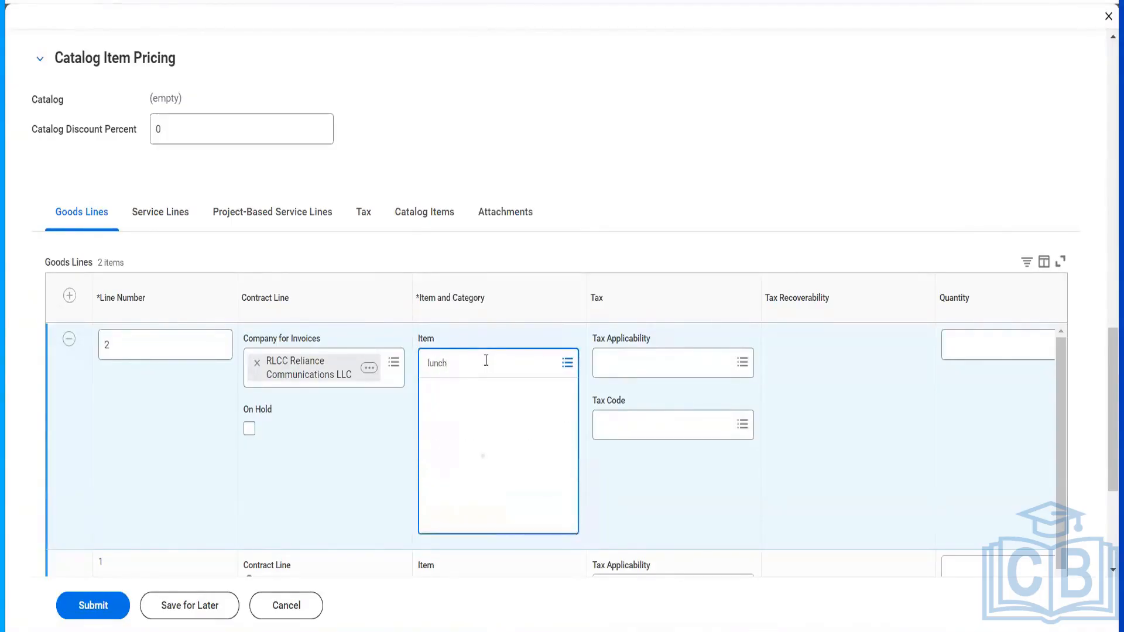
{"action": "type", "text": "c"}
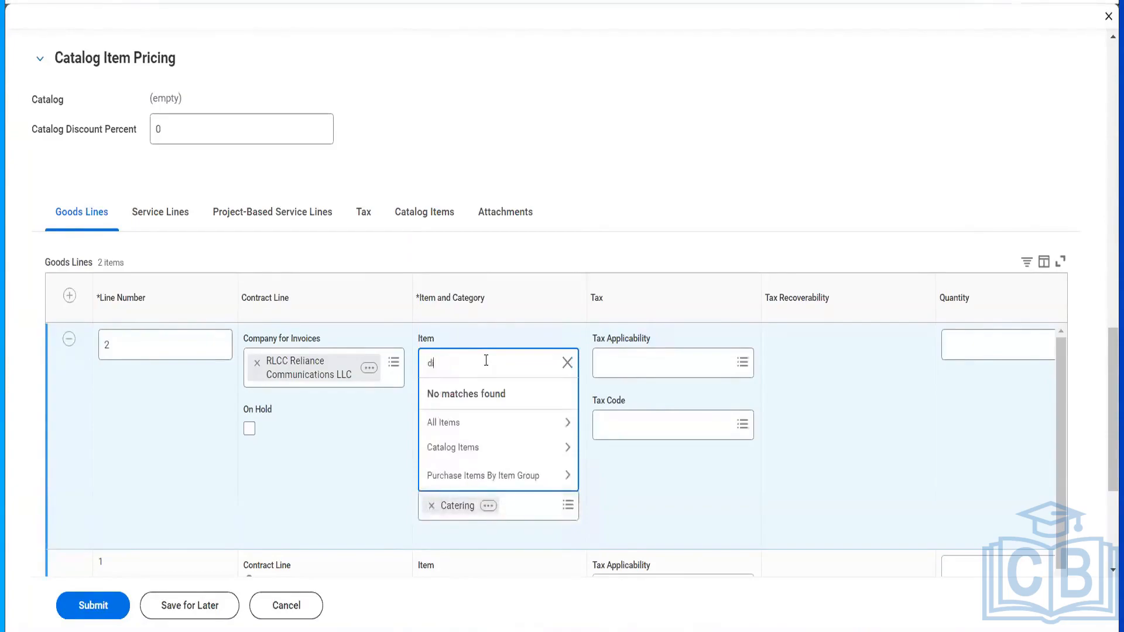
{"action": "type", "text": "inner"}
{"action": "key", "text": "Return"}
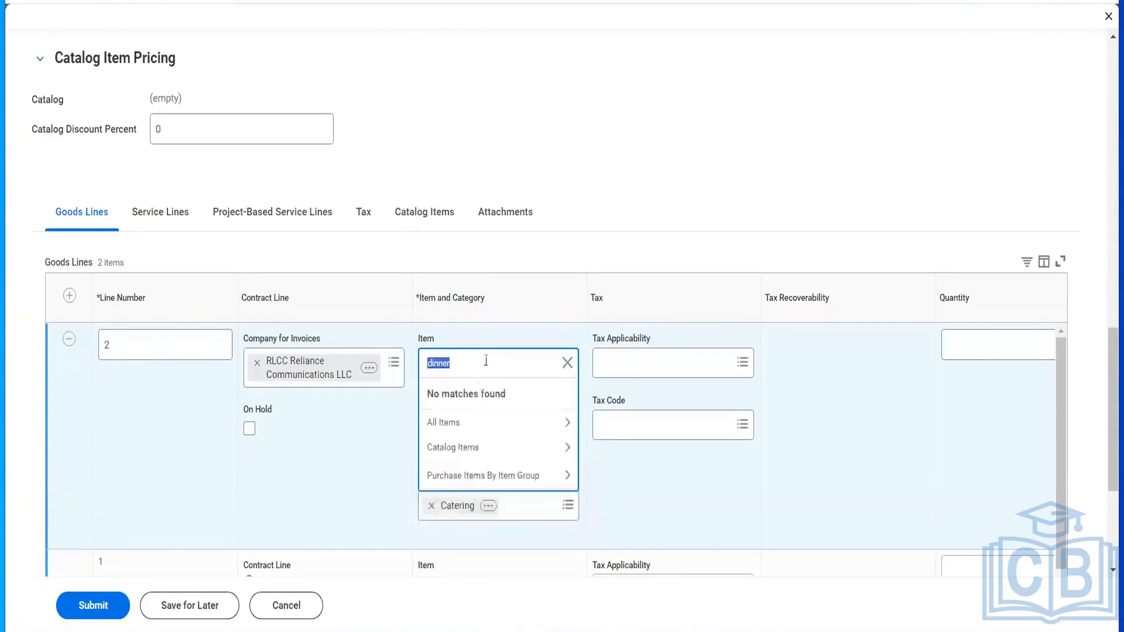
{"action": "type", "text": "f"}
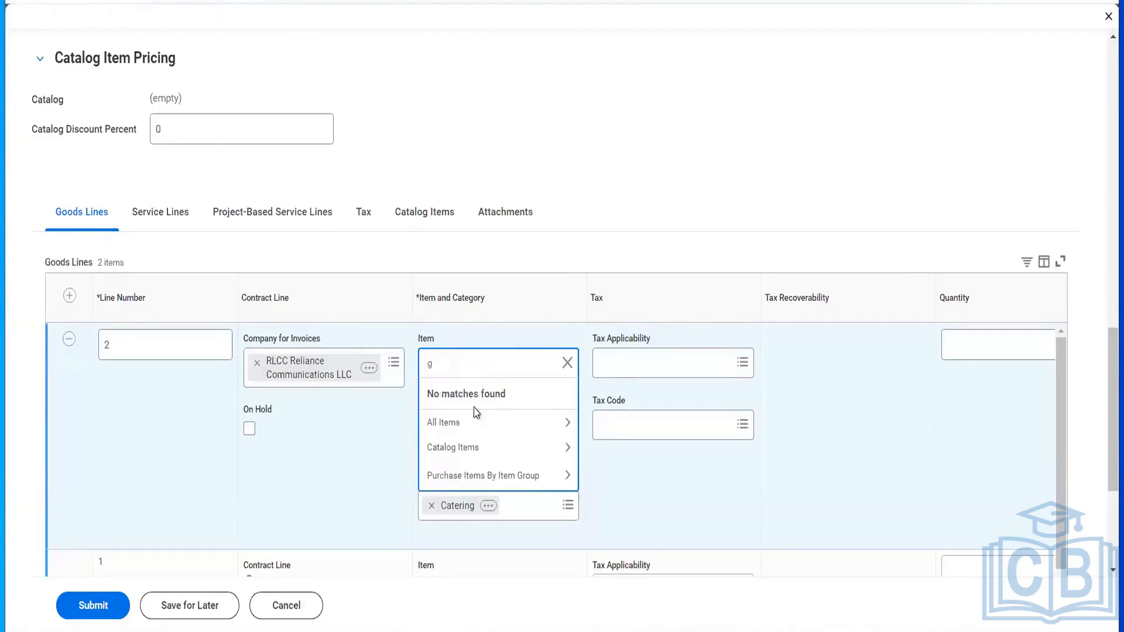
{"action": "key", "text": "Return"}
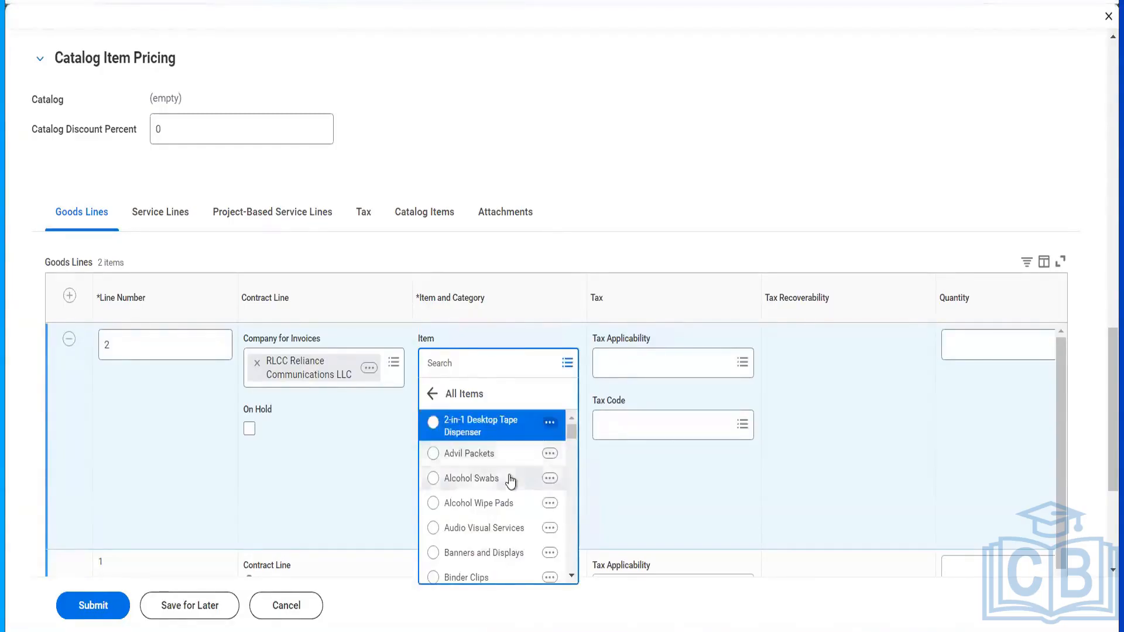
{"action": "scroll", "coordinate": [511, 479], "scroll_direction": "down", "scroll_amount": 2}
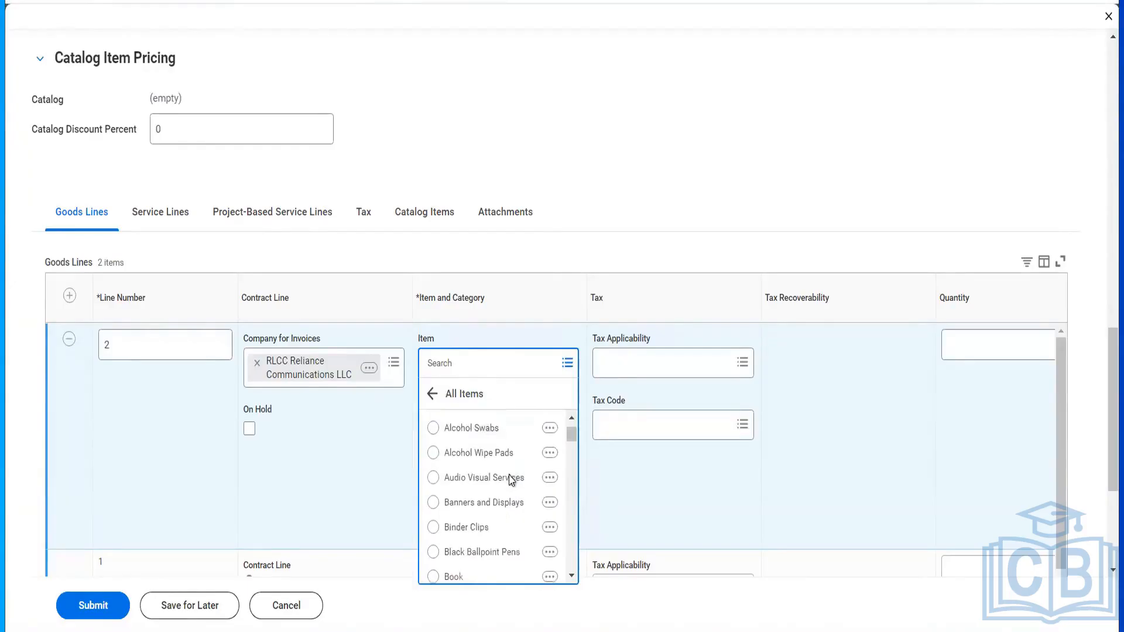
{"action": "scroll", "coordinate": [511, 479], "scroll_direction": "down", "scroll_amount": 5}
{"action": "scroll", "coordinate": [511, 479], "scroll_direction": "down", "scroll_amount": 1}
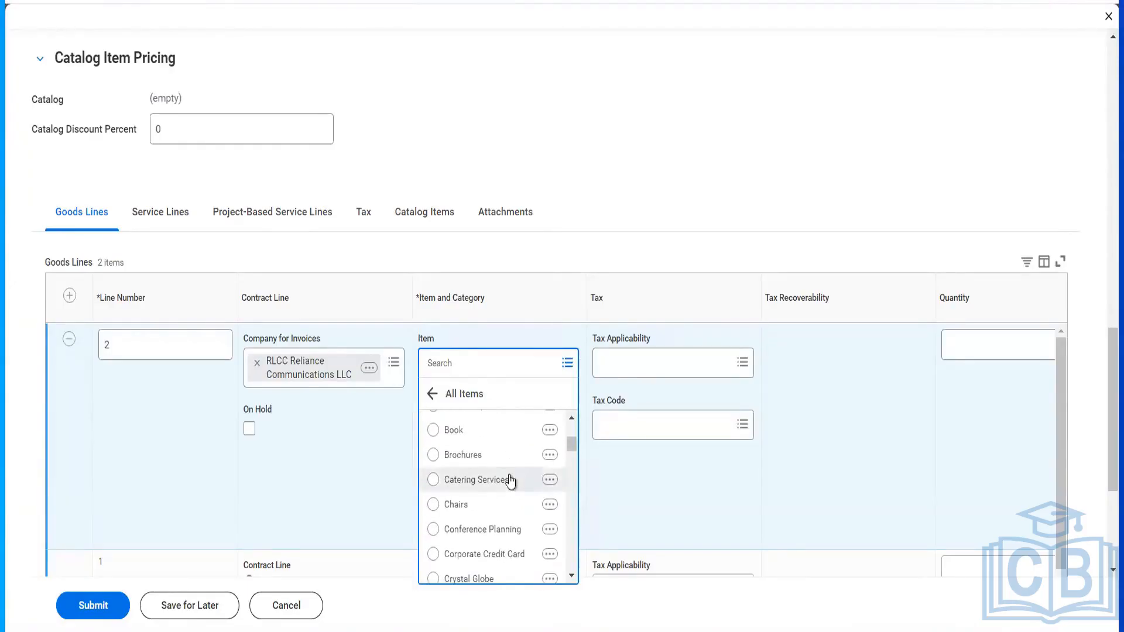
{"action": "left_click", "coordinate": [510, 479]}
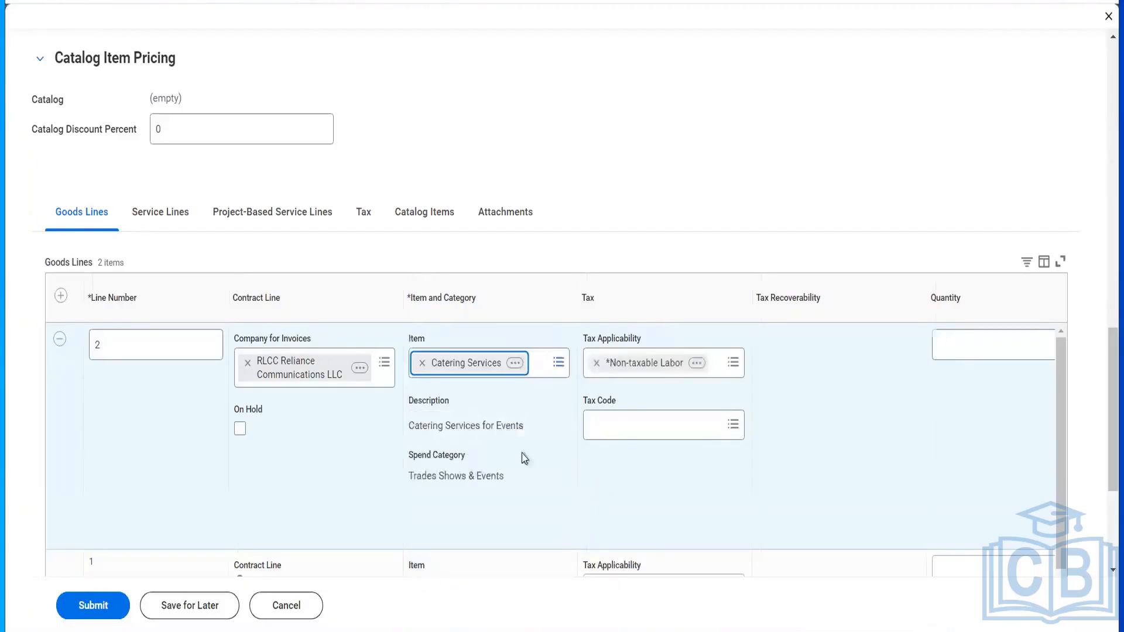
- Replace Catering Services with Sport Shoes from the All Items list
{"action": "left_click", "coordinate": [417, 364]}
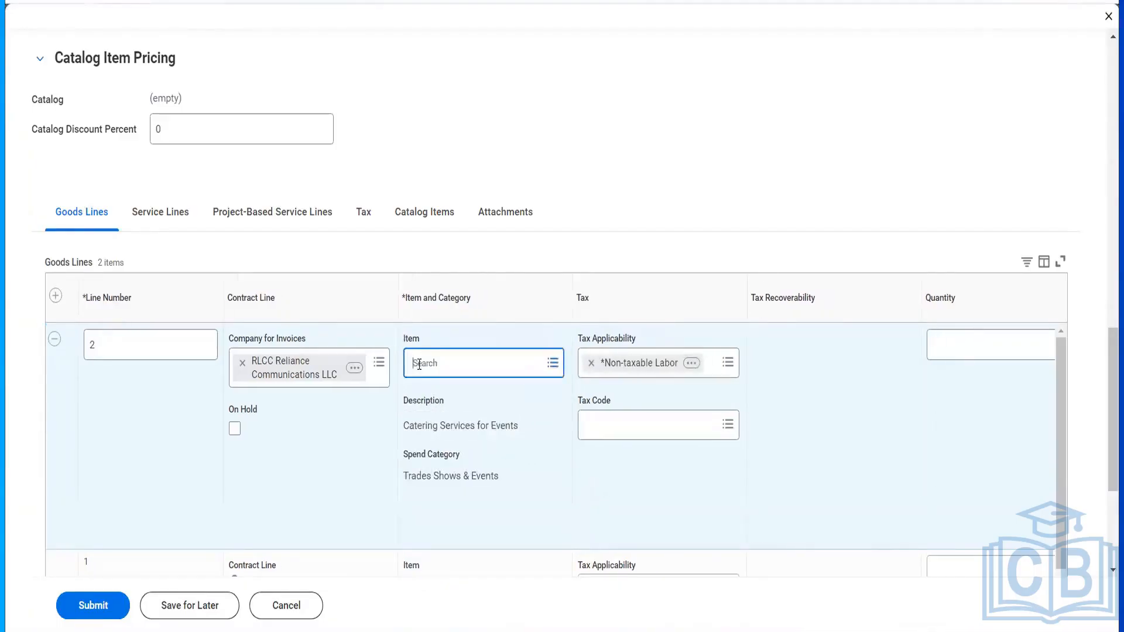
{"action": "left_click", "coordinate": [420, 364]}
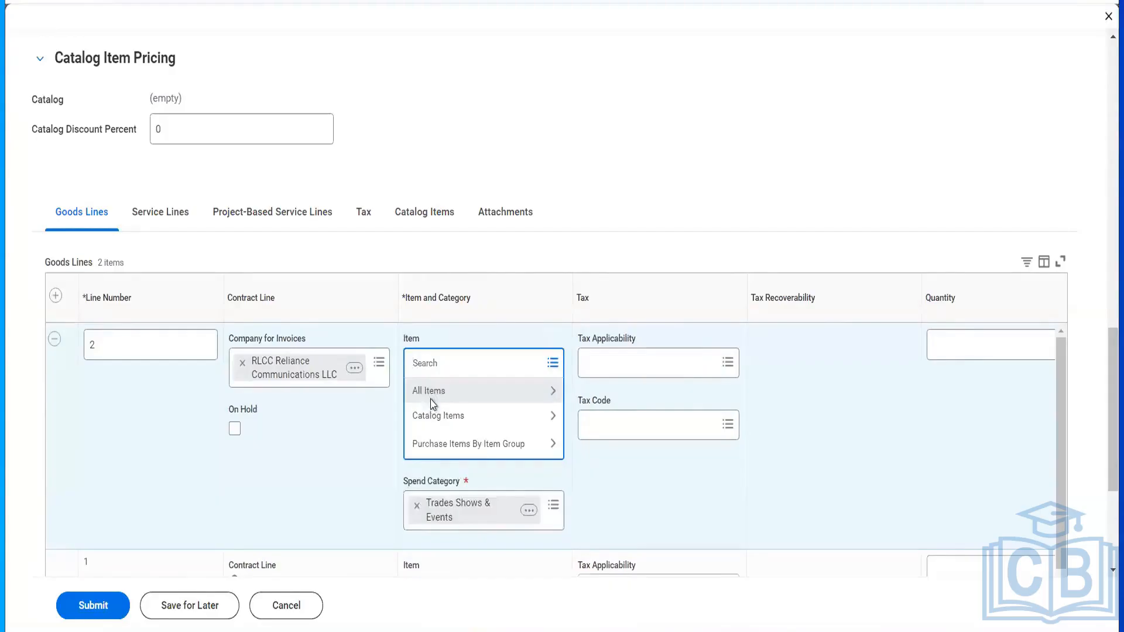
{"action": "left_click", "coordinate": [432, 403]}
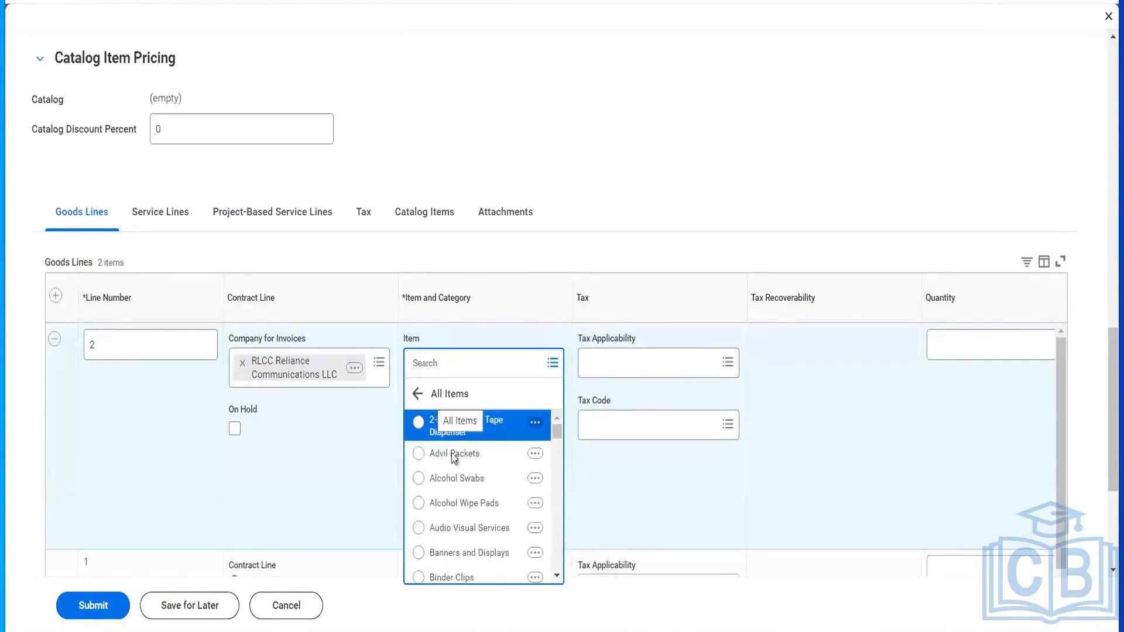
{"action": "scroll", "coordinate": [469, 522], "scroll_direction": "down", "scroll_amount": 4}
{"action": "scroll", "coordinate": [471, 523], "scroll_direction": "down", "scroll_amount": 5}
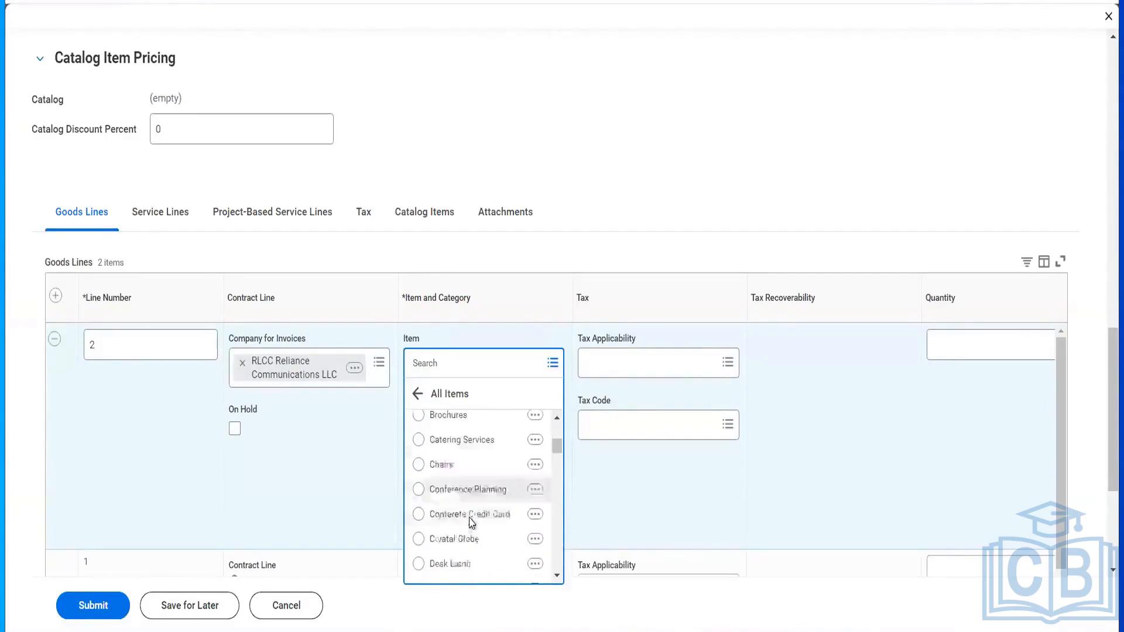
{"action": "scroll", "coordinate": [471, 523], "scroll_direction": "down", "scroll_amount": 5}
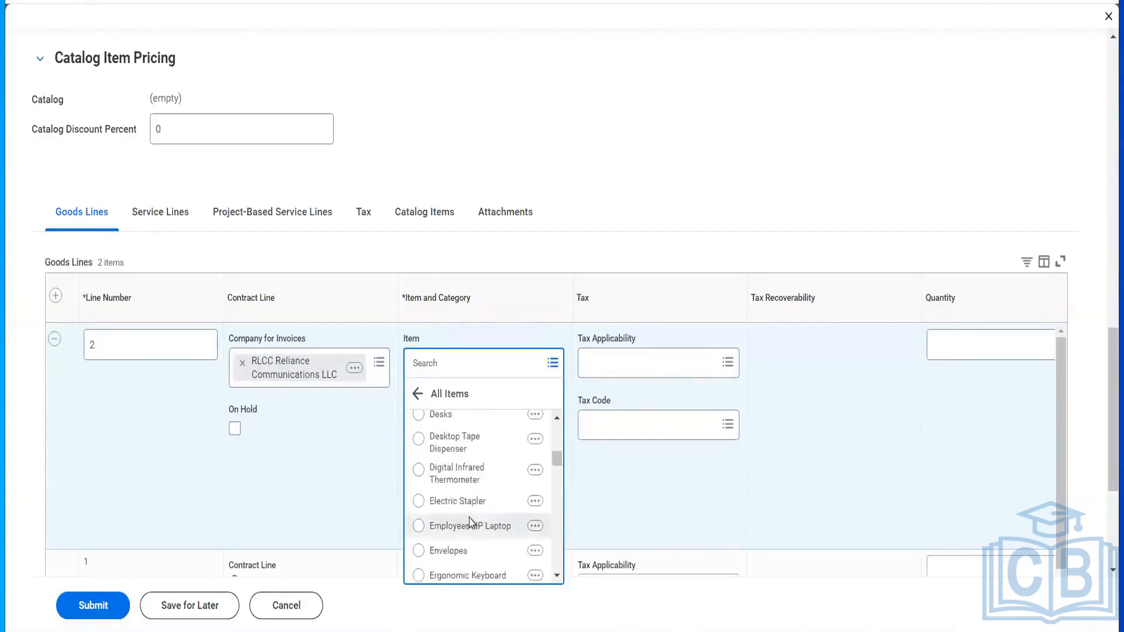
{"action": "scroll", "coordinate": [471, 523], "scroll_direction": "down", "scroll_amount": 2}
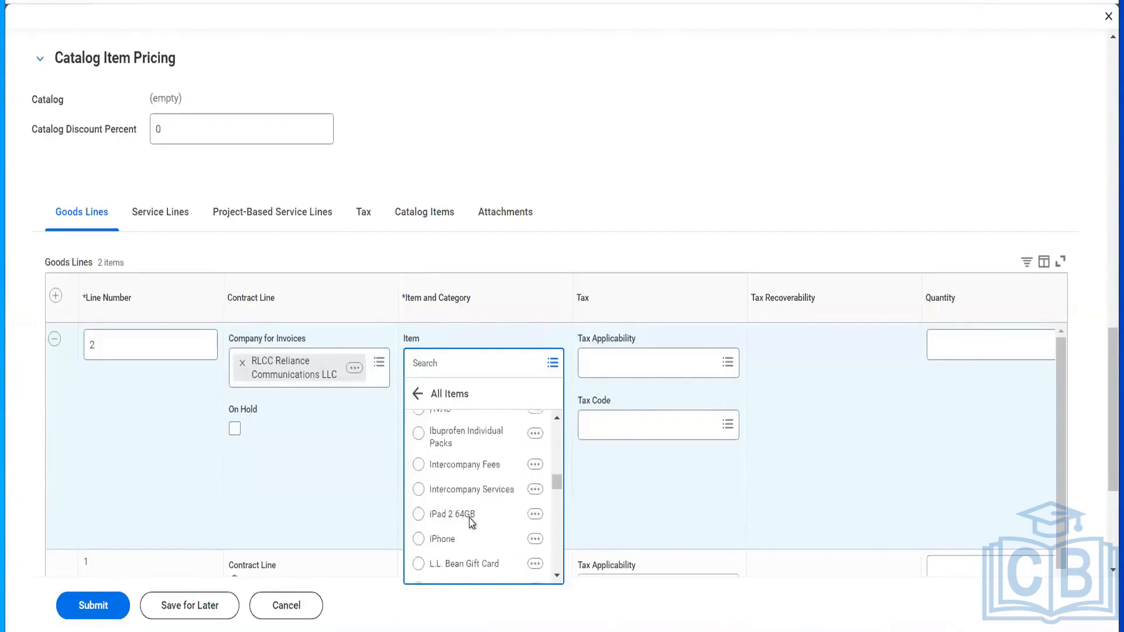
{"action": "scroll", "coordinate": [472, 523], "scroll_direction": "down", "scroll_amount": 4}
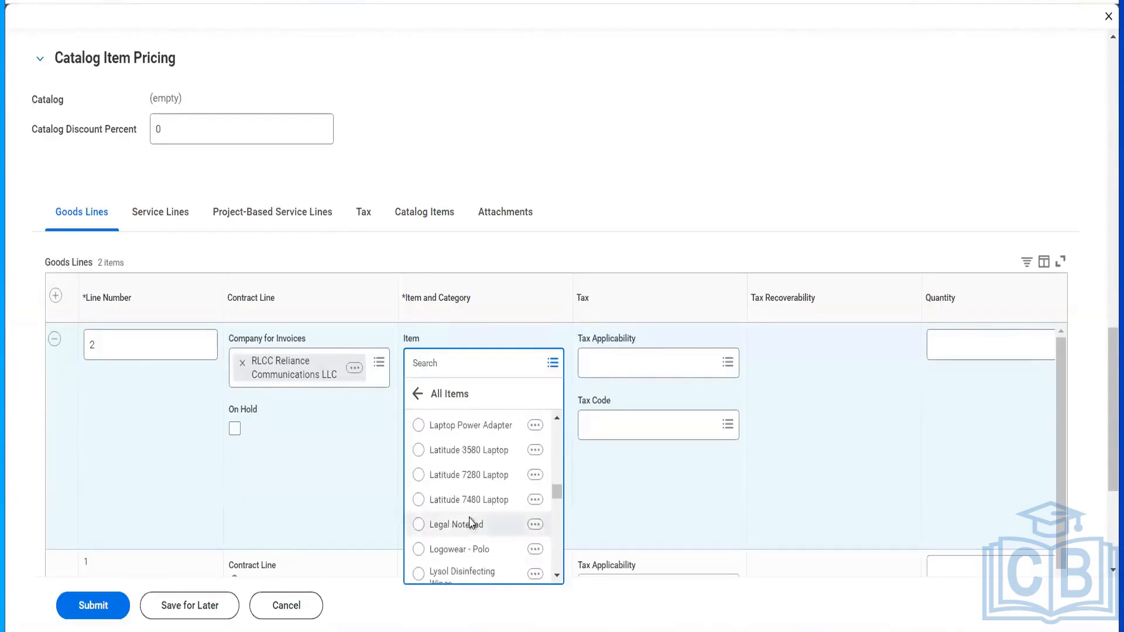
{"action": "scroll", "coordinate": [472, 523], "scroll_direction": "down", "scroll_amount": 3}
{"action": "scroll", "coordinate": [471, 523], "scroll_direction": "down", "scroll_amount": 5}
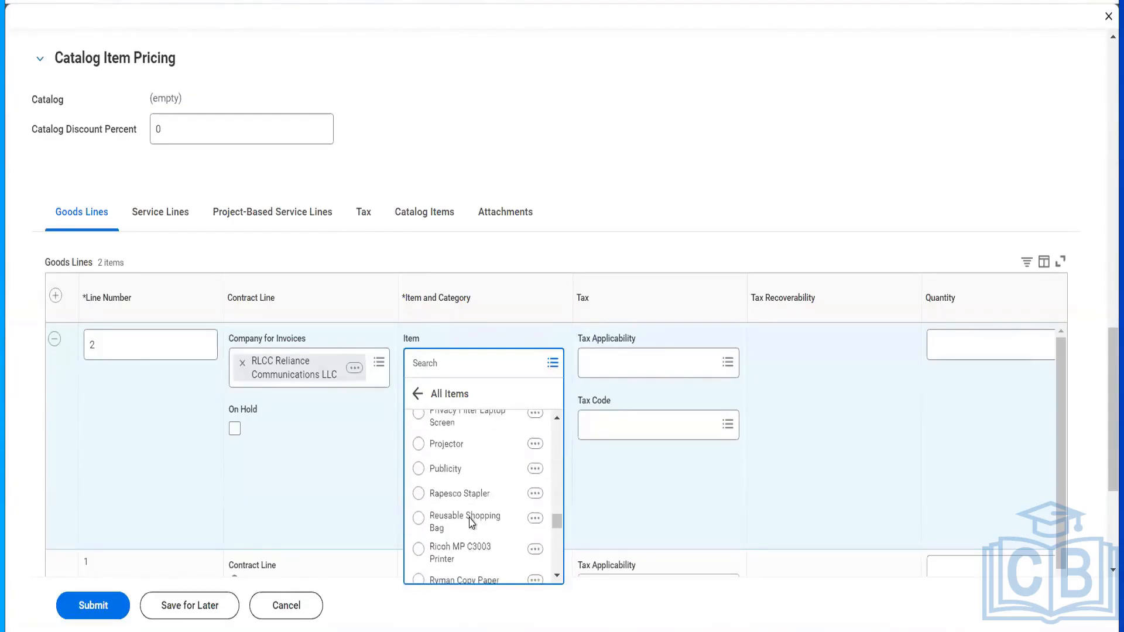
{"action": "scroll", "coordinate": [471, 523], "scroll_direction": "down", "scroll_amount": 4}
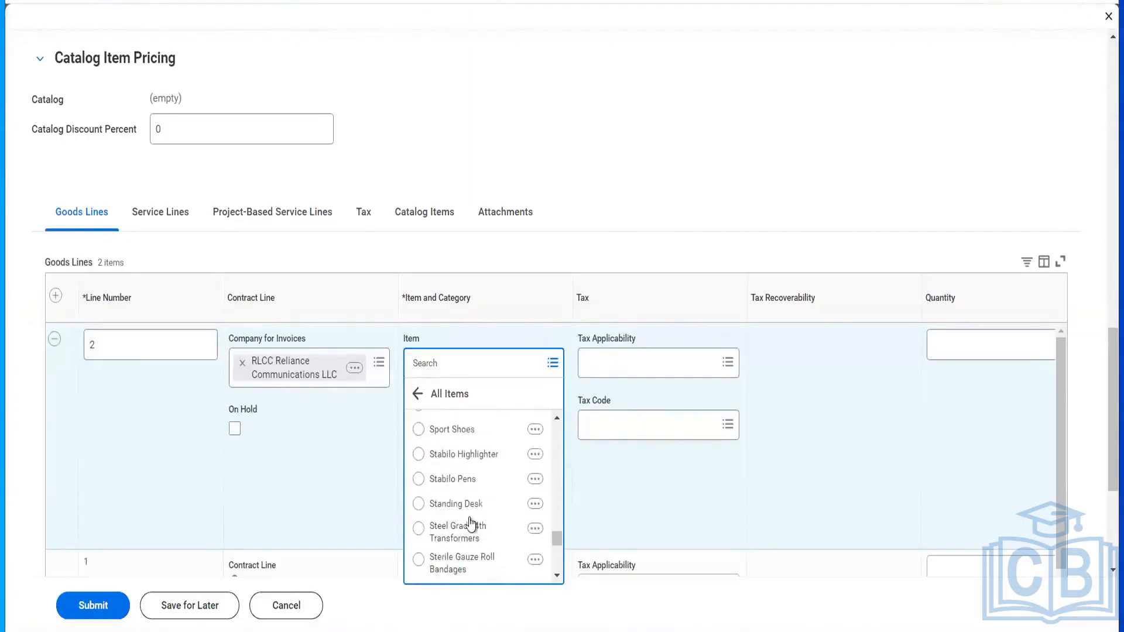
{"action": "scroll", "coordinate": [471, 523], "scroll_direction": "down", "scroll_amount": 1}
{"action": "scroll", "coordinate": [465, 462], "scroll_direction": "up", "scroll_amount": 2}
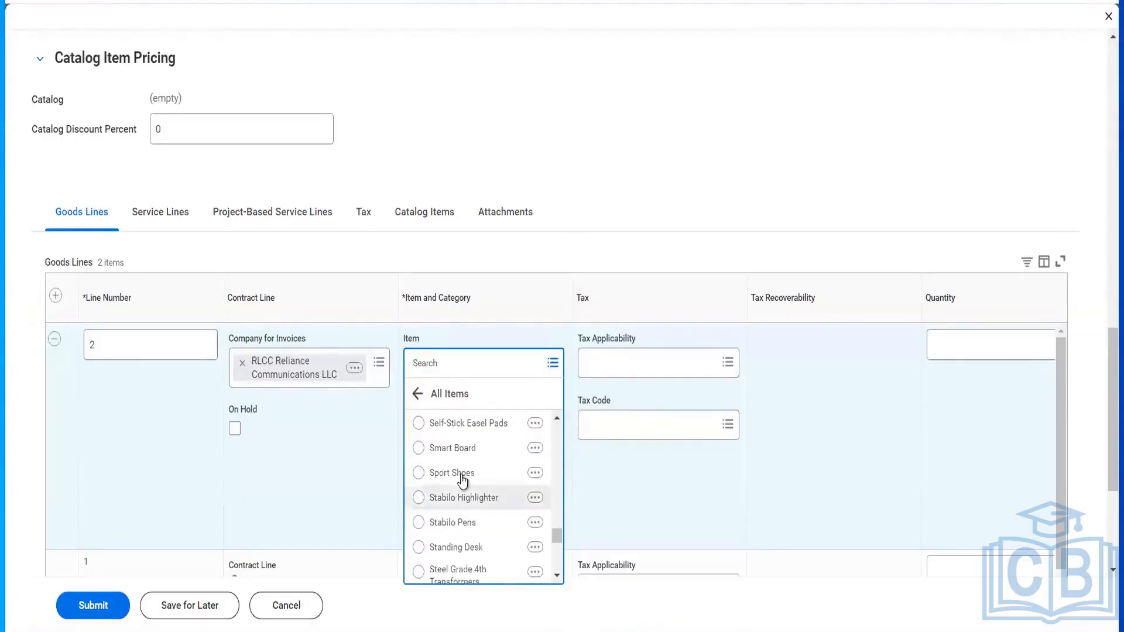
{"action": "left_click", "coordinate": [462, 473]}
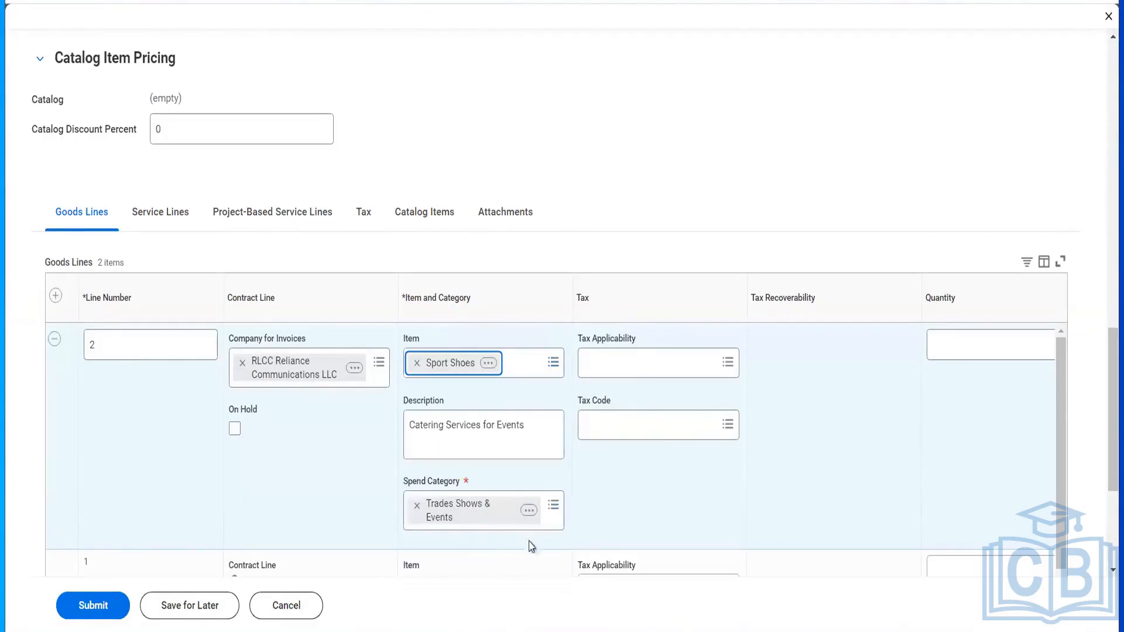
{"action": "scroll", "coordinate": [648, 497], "scroll_direction": "right", "scroll_amount": 9}
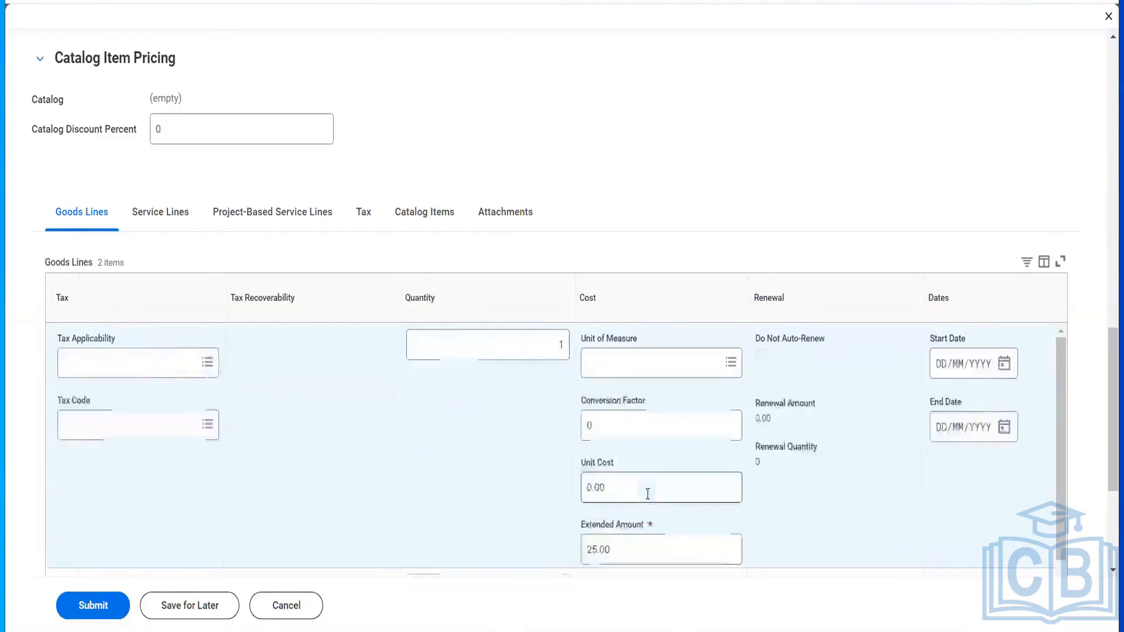
- Set the quantity to 6 on both goods lines
{"action": "left_click", "coordinate": [527, 353]}
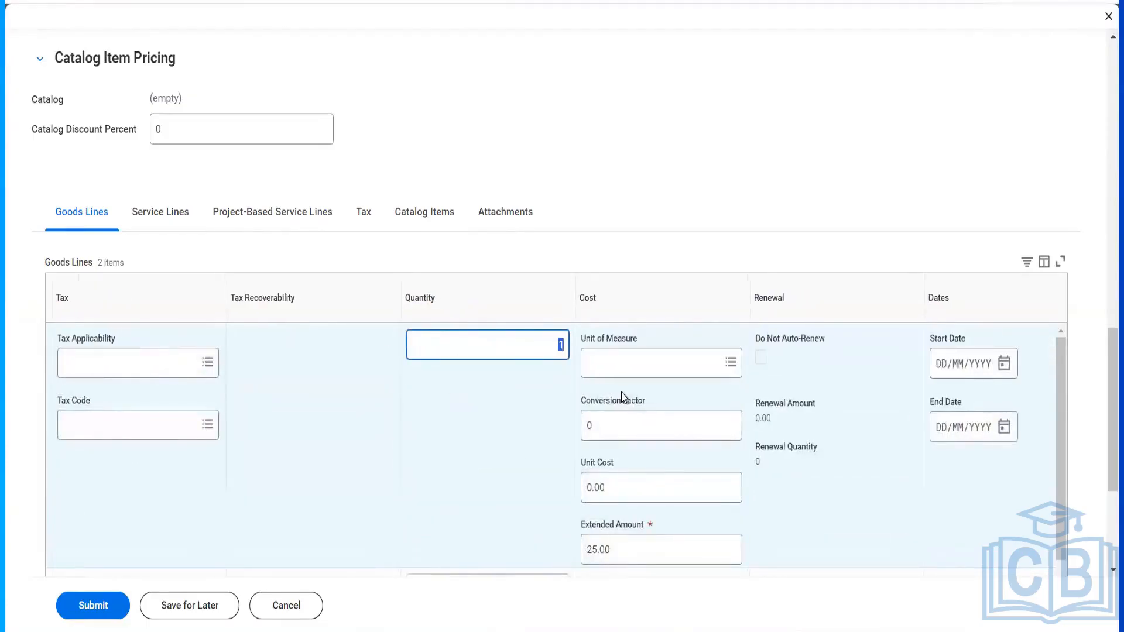
{"action": "mouse_move", "coordinate": [622, 398]}
{"action": "scroll", "coordinate": [720, 240], "scroll_direction": "up", "scroll_amount": 10}
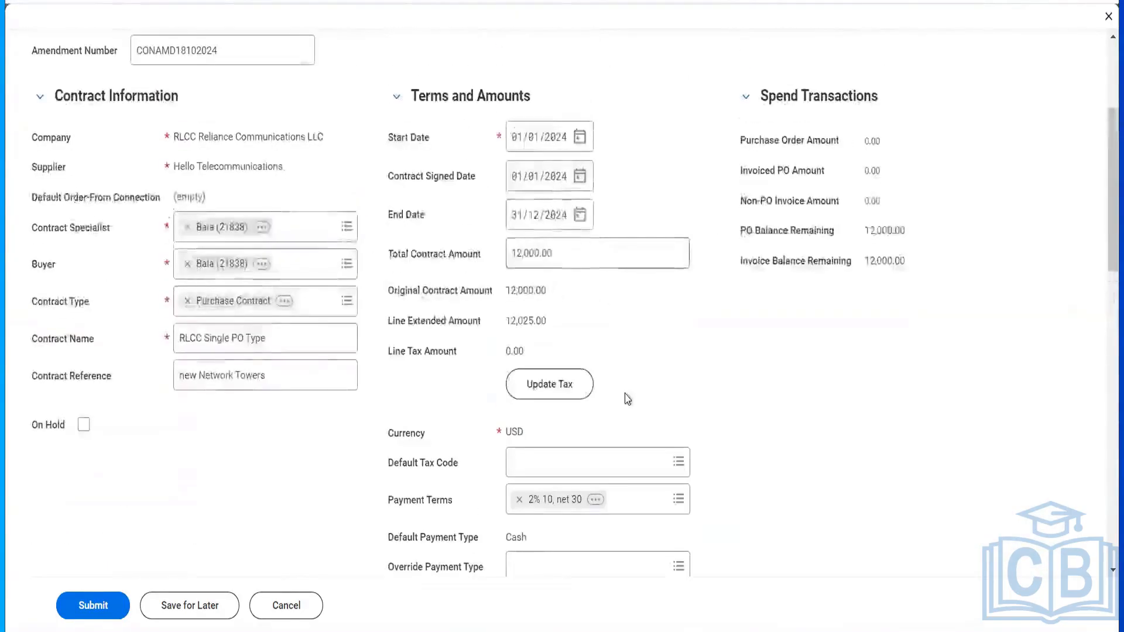
{"action": "scroll", "coordinate": [624, 396], "scroll_direction": "down", "scroll_amount": 10}
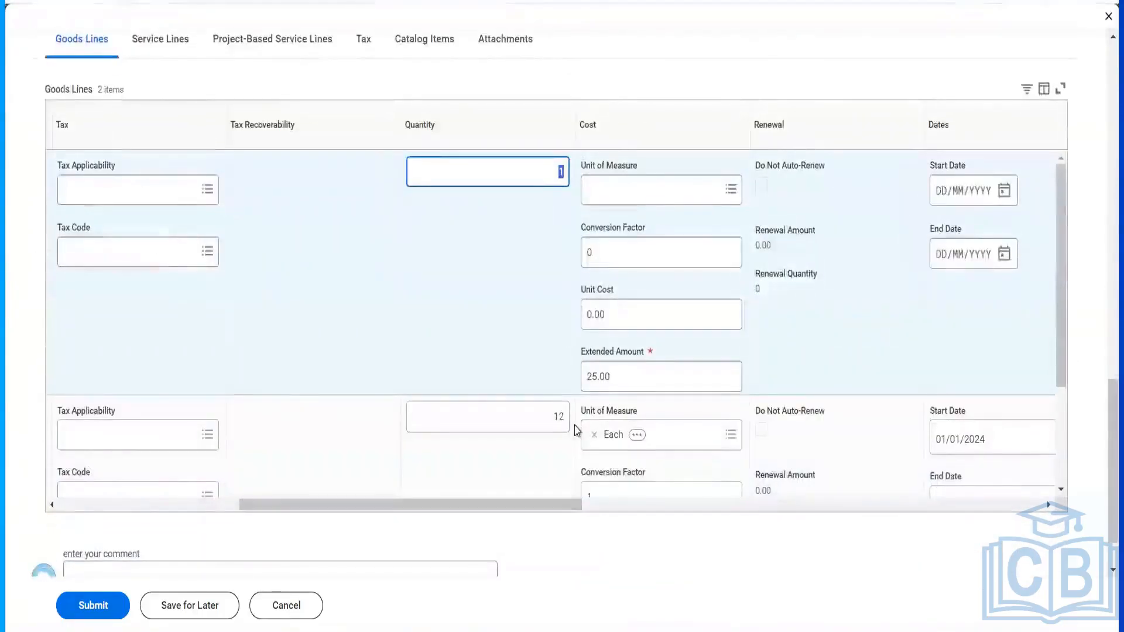
{"action": "scroll", "coordinate": [669, 437], "scroll_direction": "down", "scroll_amount": 2}
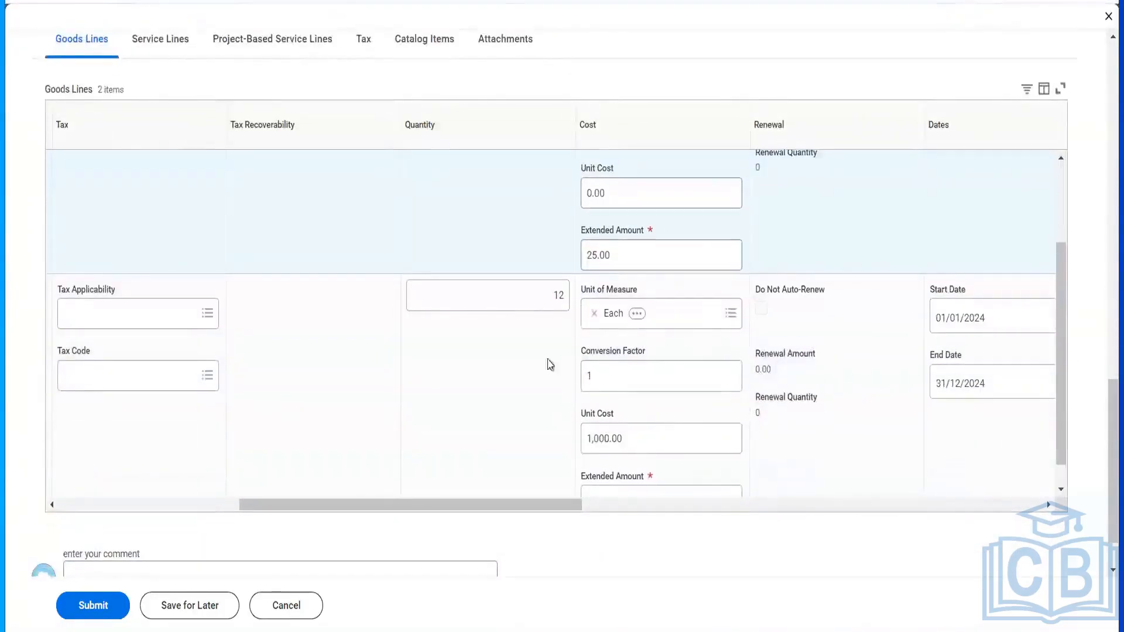
{"action": "left_click", "coordinate": [539, 299]}
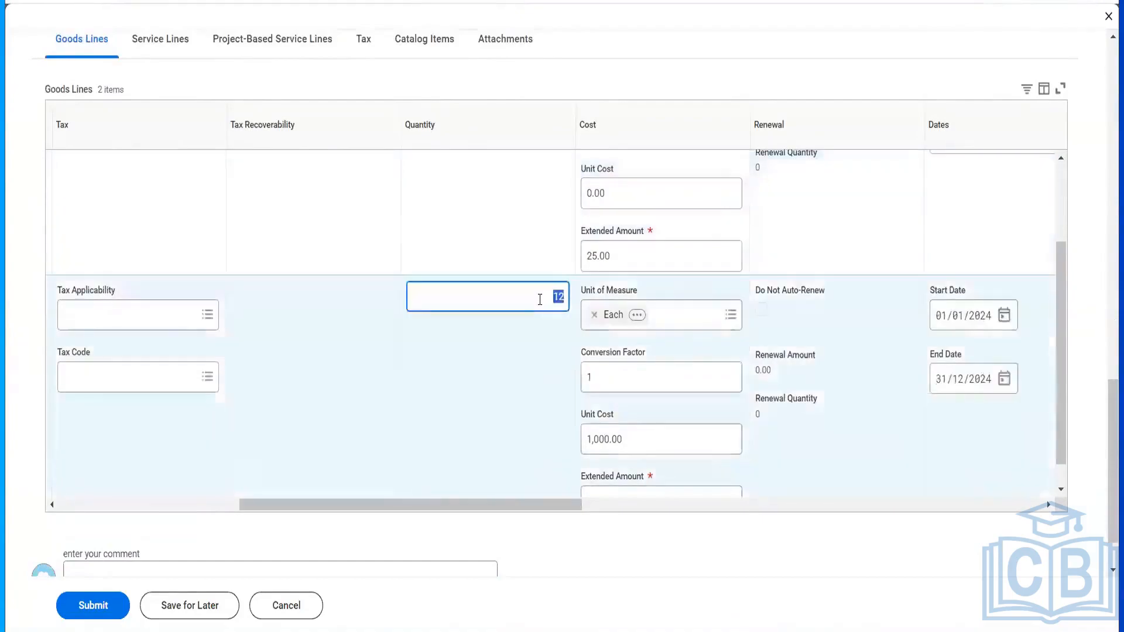
{"action": "key", "text": "Tab"}
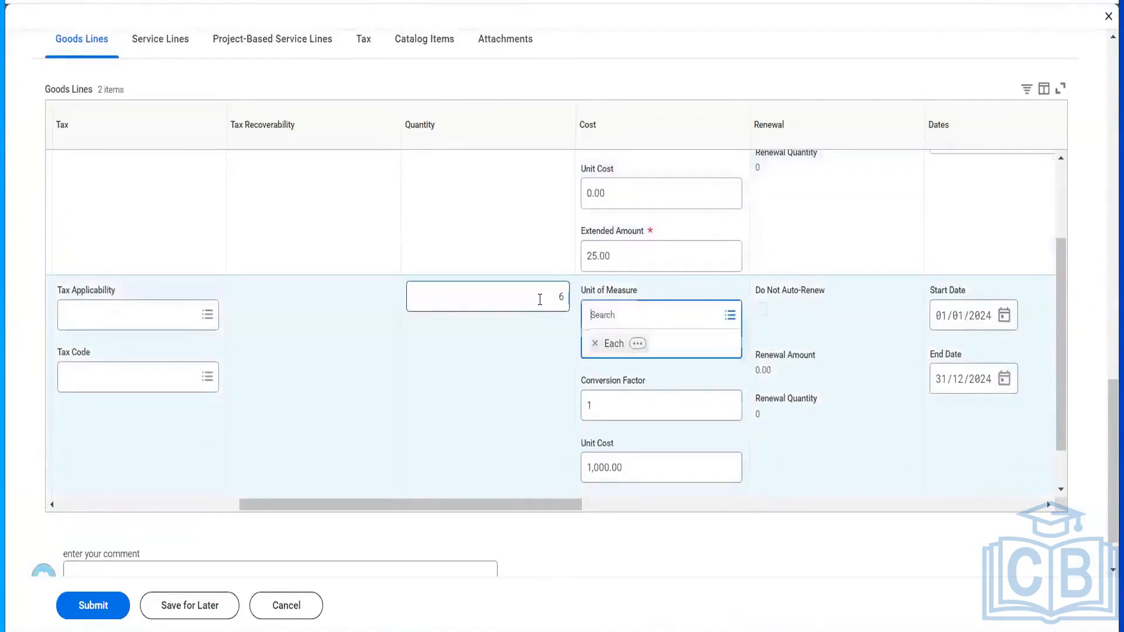
{"action": "scroll", "coordinate": [687, 388], "scroll_direction": "down", "scroll_amount": 1}
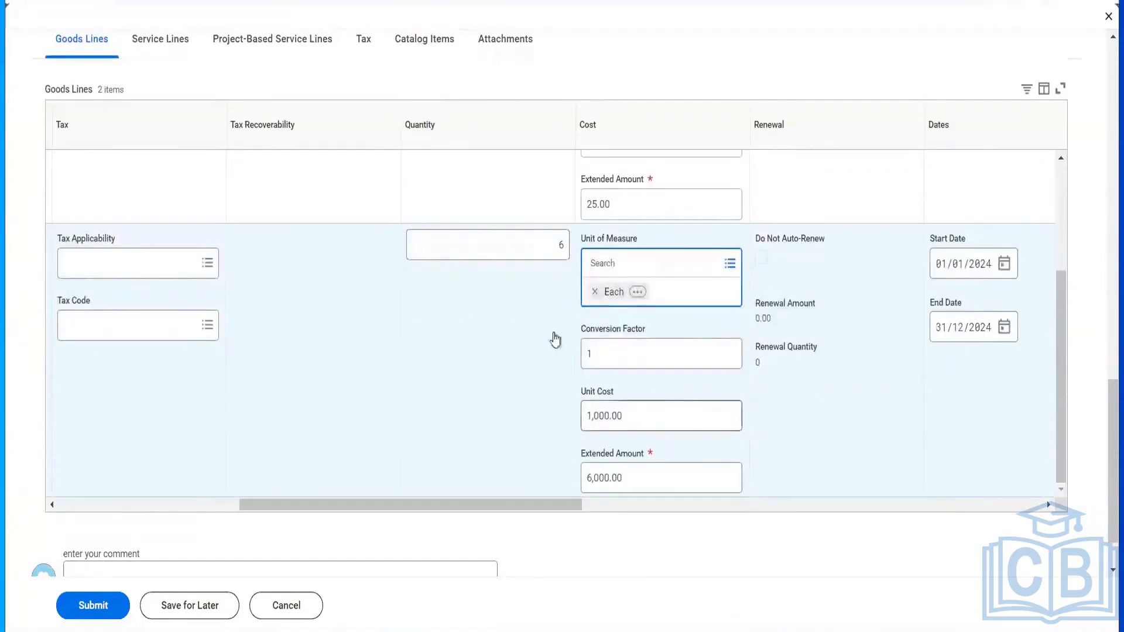
{"action": "scroll", "coordinate": [557, 341], "scroll_direction": "up", "scroll_amount": 3}
{"action": "left_click", "coordinate": [549, 185]}
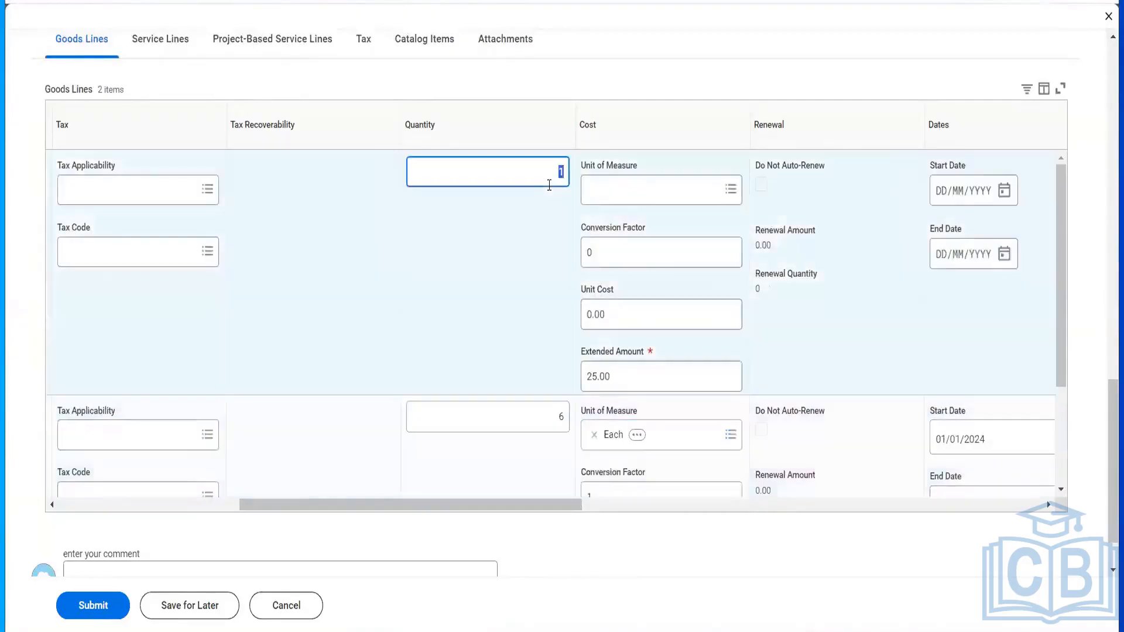
{"action": "key", "text": "Tab"}
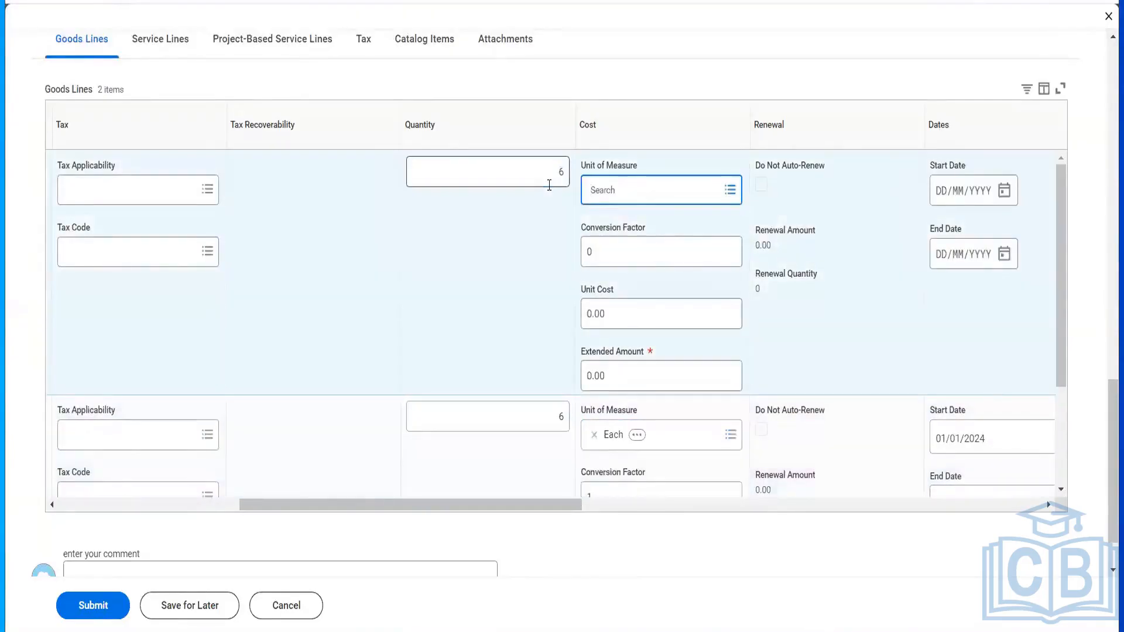
- Give the new line unit of measure Each and unit cost 1,000.00
{"action": "type", "text": "each"}
{"action": "key", "text": "Return"}
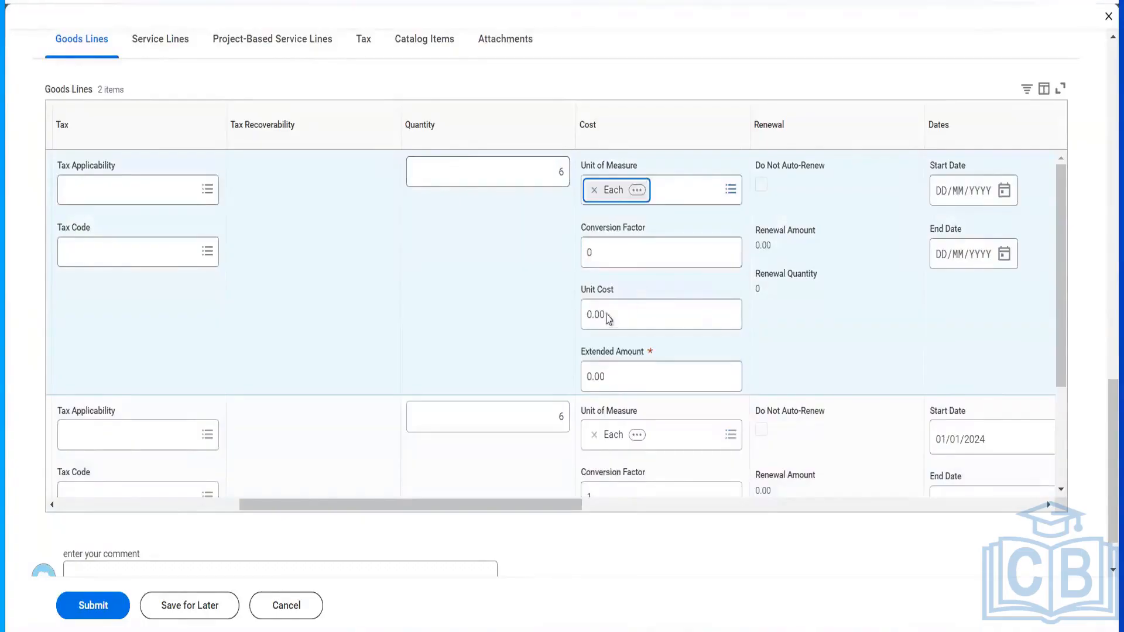
{"action": "left_click", "coordinate": [606, 315]}
{"action": "type", "text": "6000"}
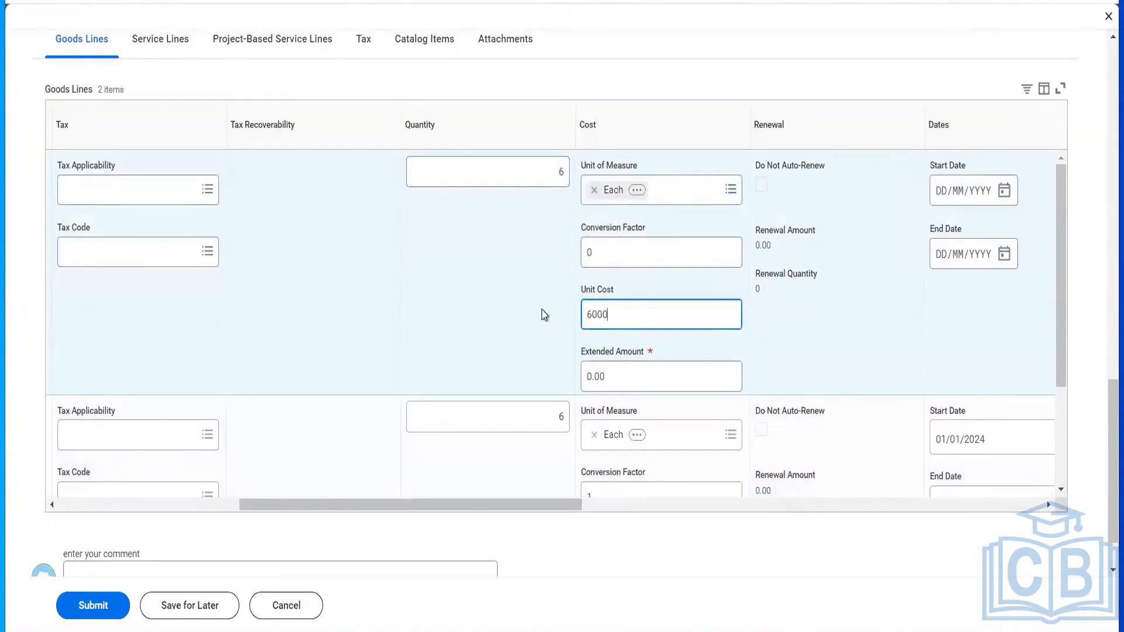
{"action": "key", "text": "Tab"}
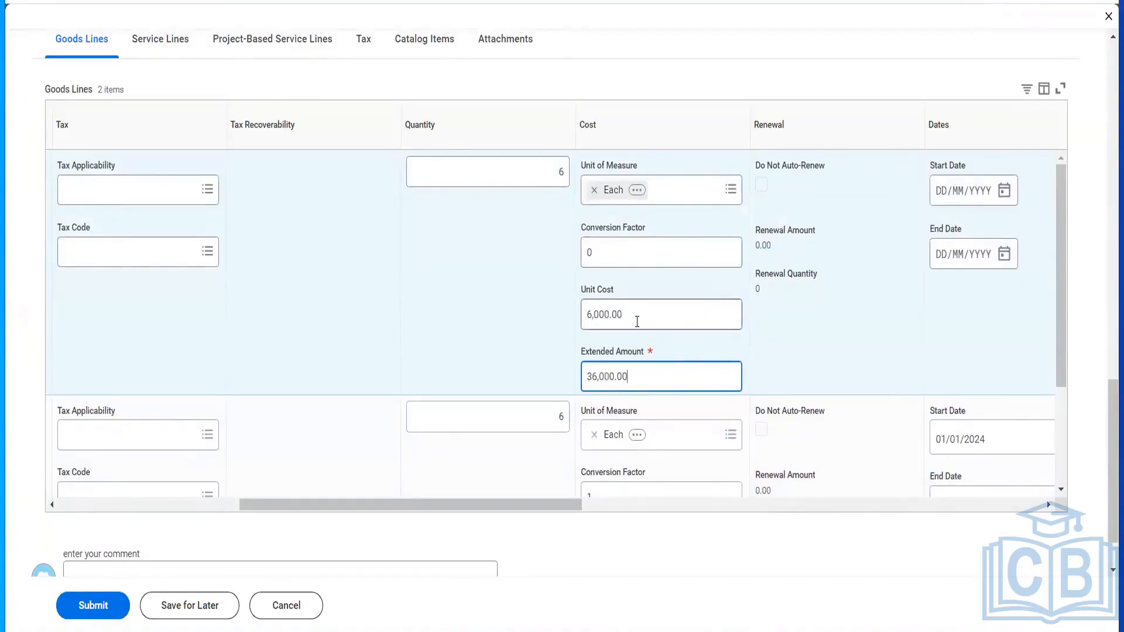
{"action": "key", "text": "shift+Tab"}
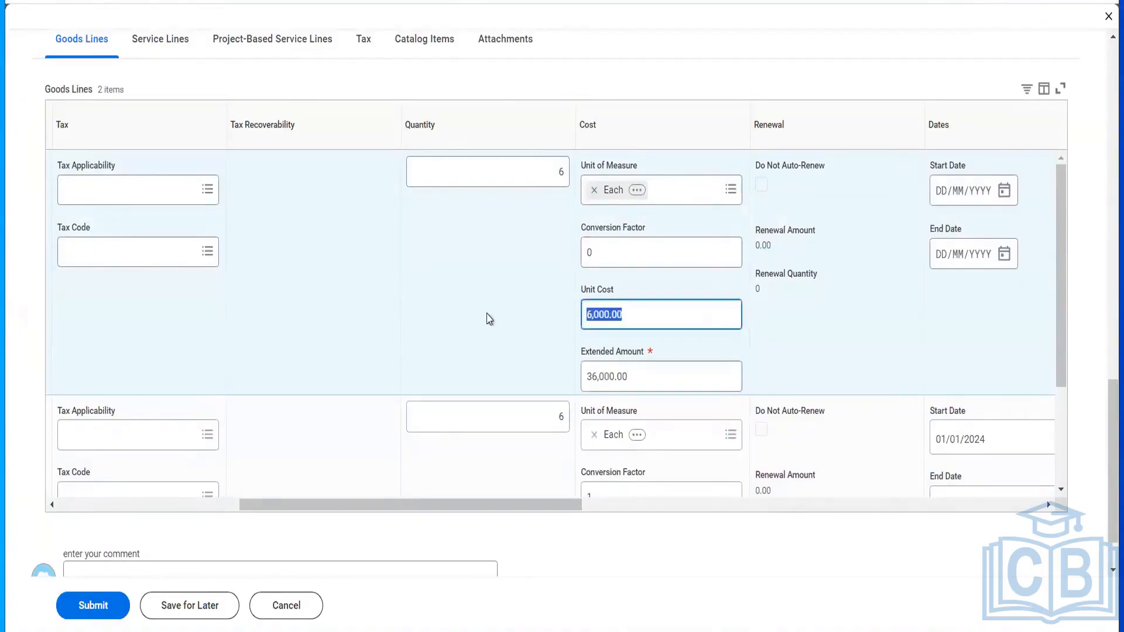
{"action": "type", "text": "1000"}
{"action": "key", "text": "Tab"}
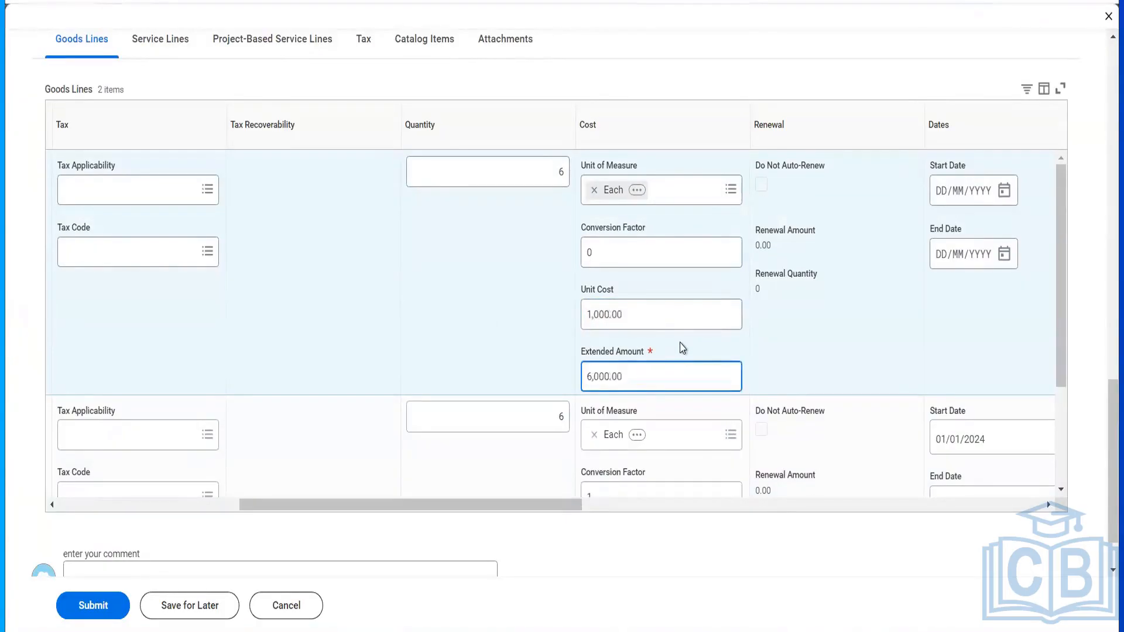
- Set the line's start date 01/01/2024 and end date 31/12/2024
{"action": "scroll", "coordinate": [682, 348], "scroll_direction": "right", "scroll_amount": 3}
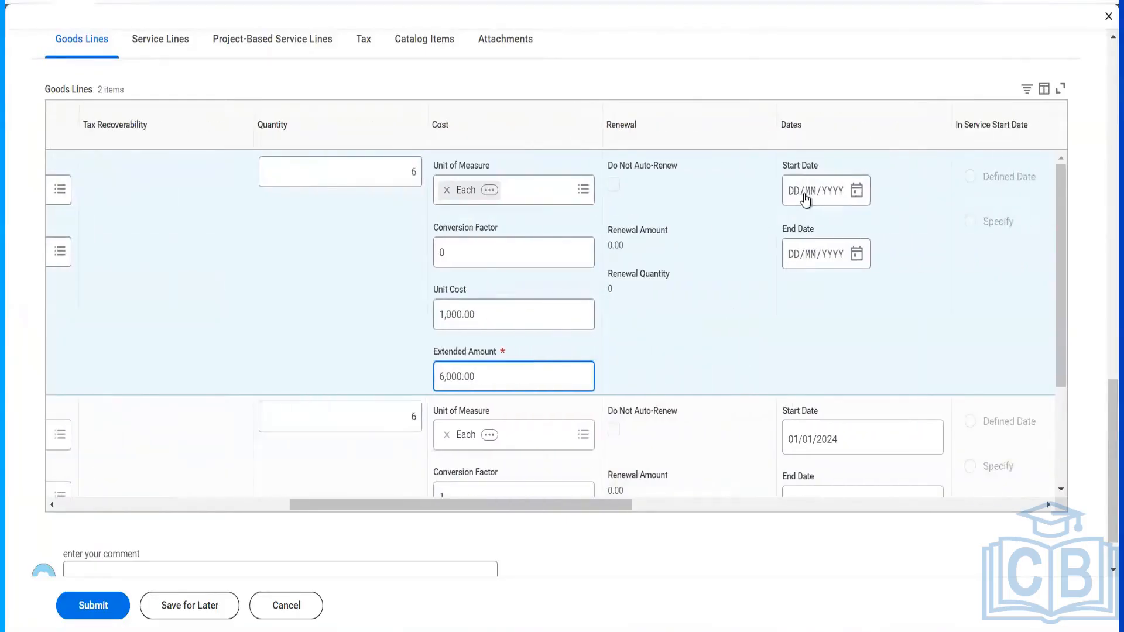
{"action": "left_click", "coordinate": [800, 194]}
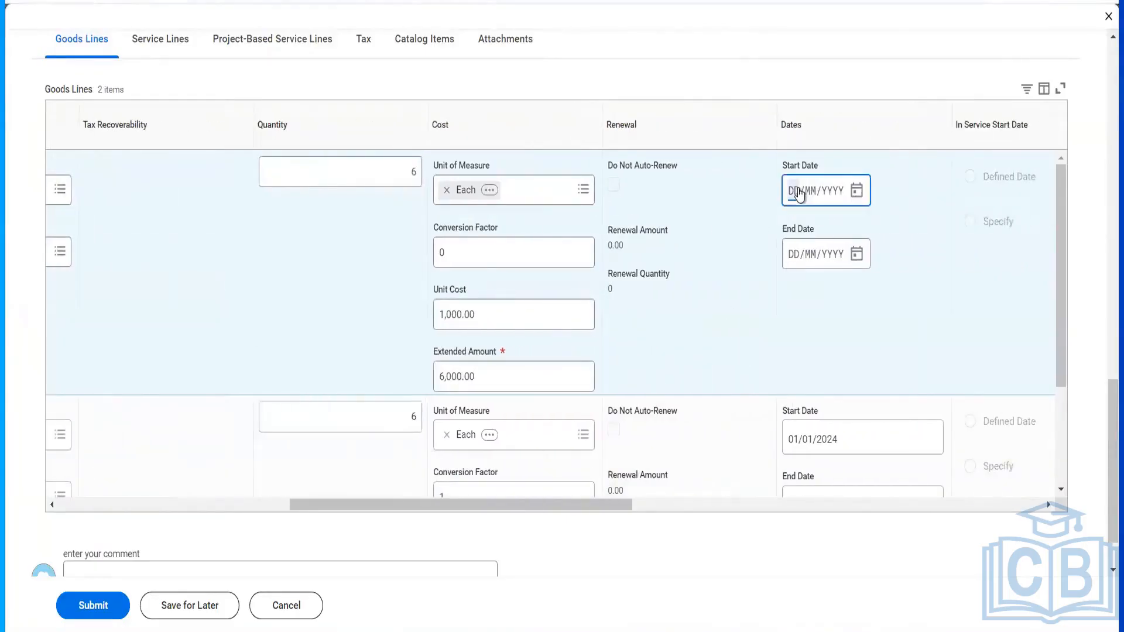
{"action": "type", "text": "01012024"}
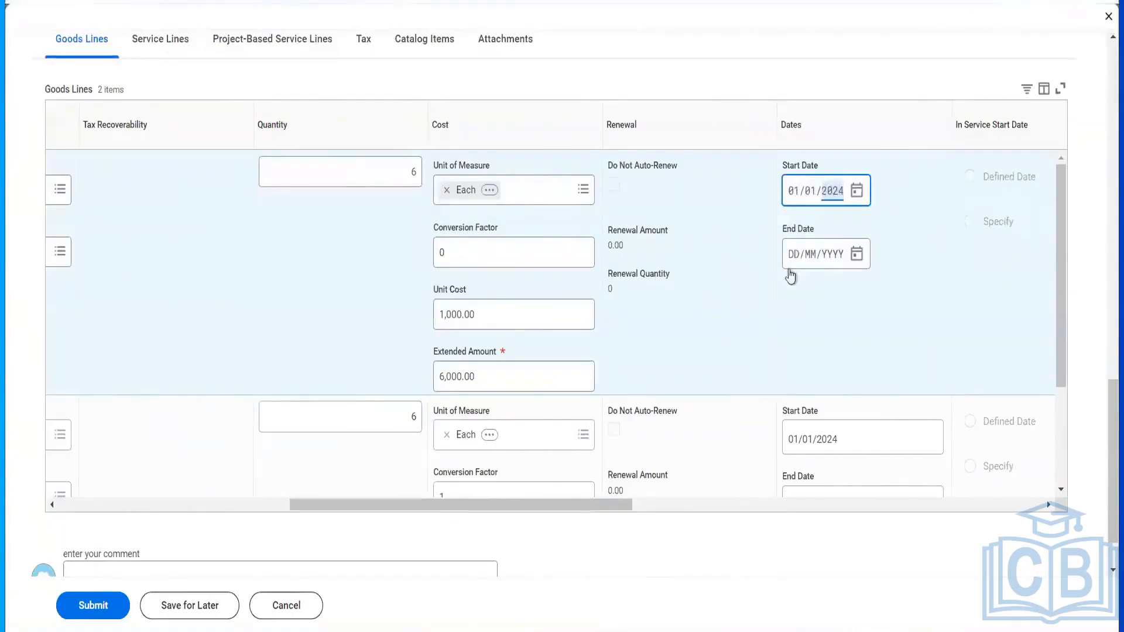
{"action": "left_click", "coordinate": [796, 254]}
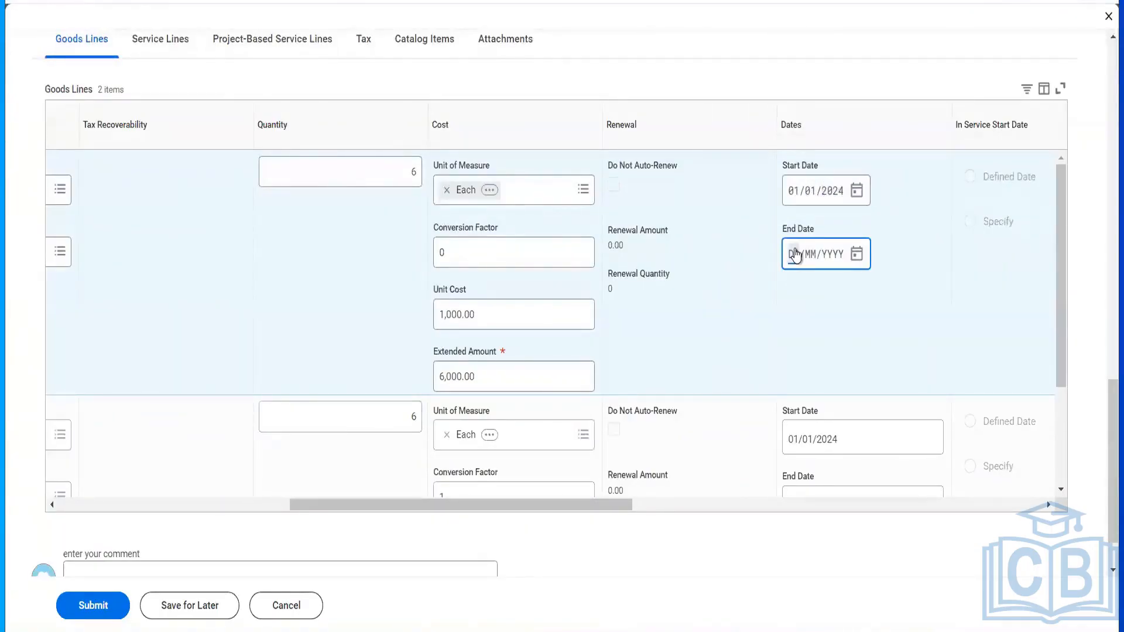
{"action": "type", "text": "31121"}
{"action": "key", "text": "Left"}
{"action": "key", "text": "Right"}
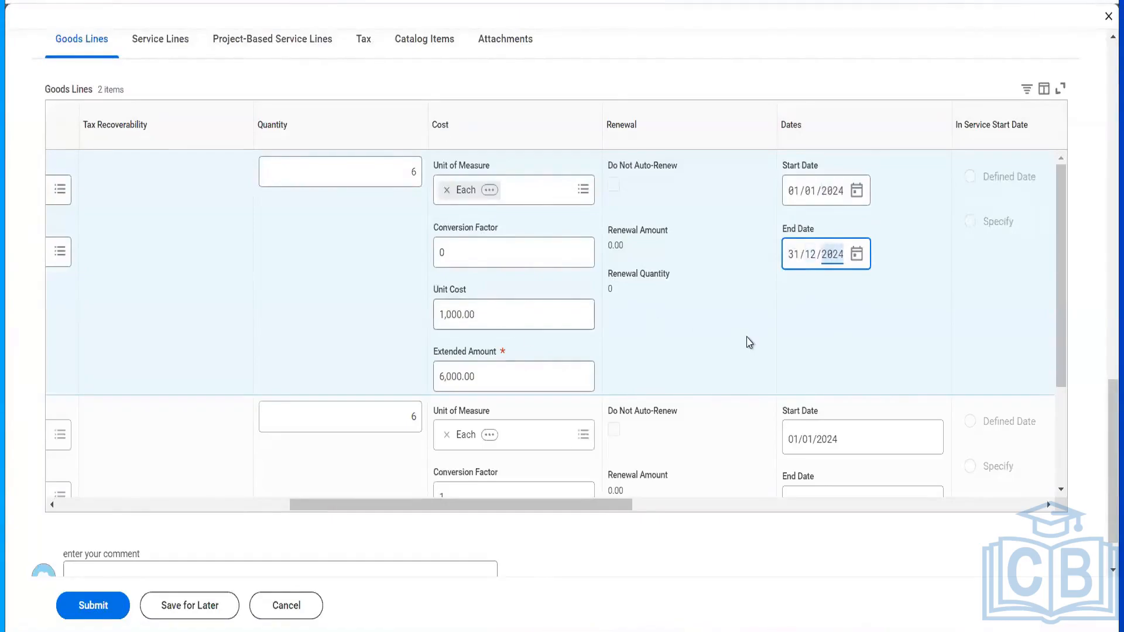
{"action": "scroll", "coordinate": [746, 342], "scroll_direction": "right", "scroll_amount": 10}
{"action": "scroll", "coordinate": [724, 344], "scroll_direction": "right", "scroll_amount": 5}
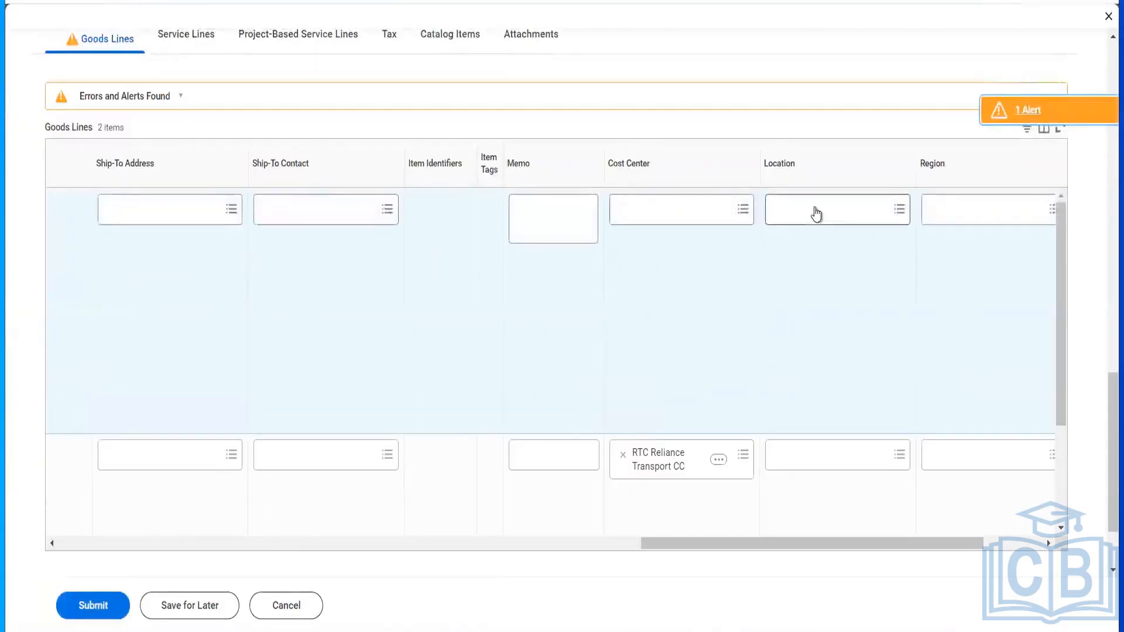
- Submit the amendment and reassign its approval task to the approver with comment 'test'
{"action": "left_click", "coordinate": [111, 609]}
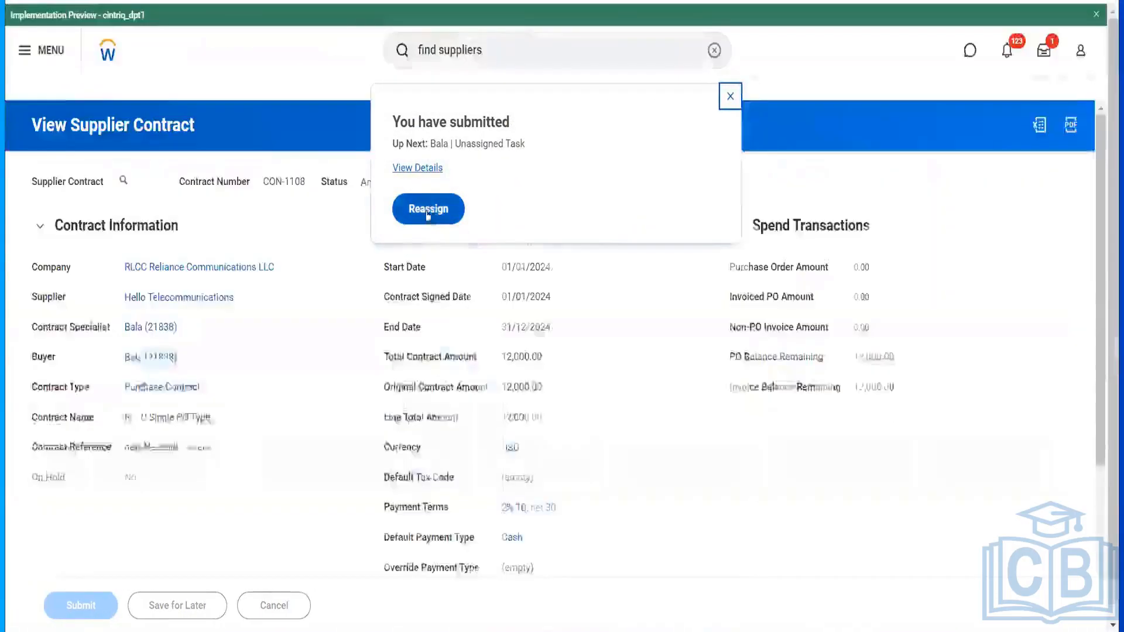
{"action": "left_click", "coordinate": [428, 212]}
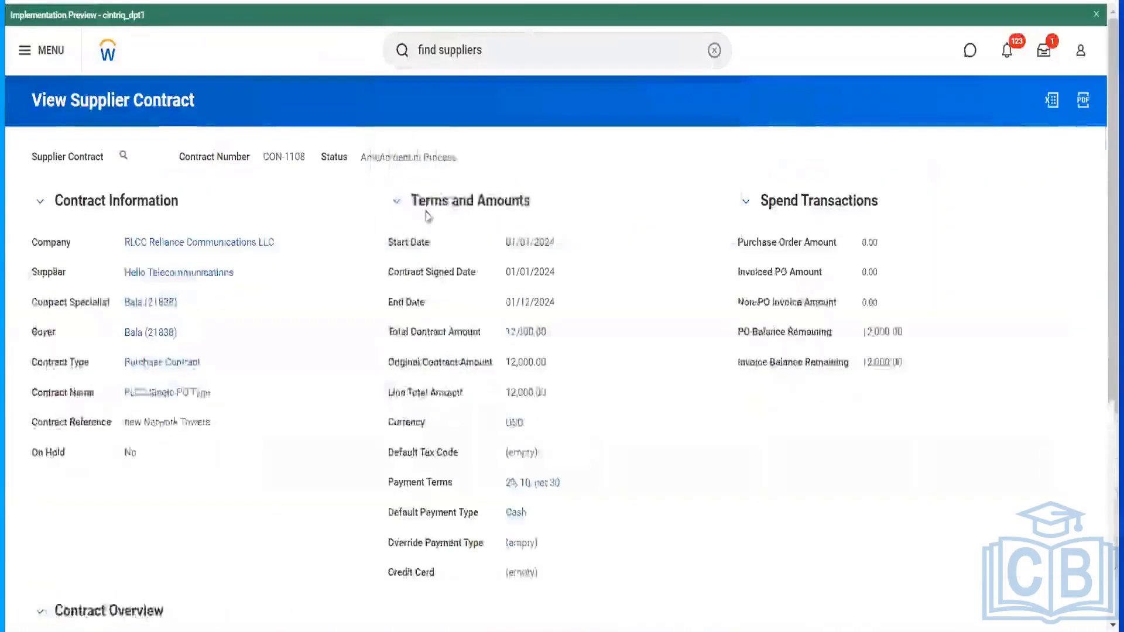
{"action": "left_click", "coordinate": [164, 227]}
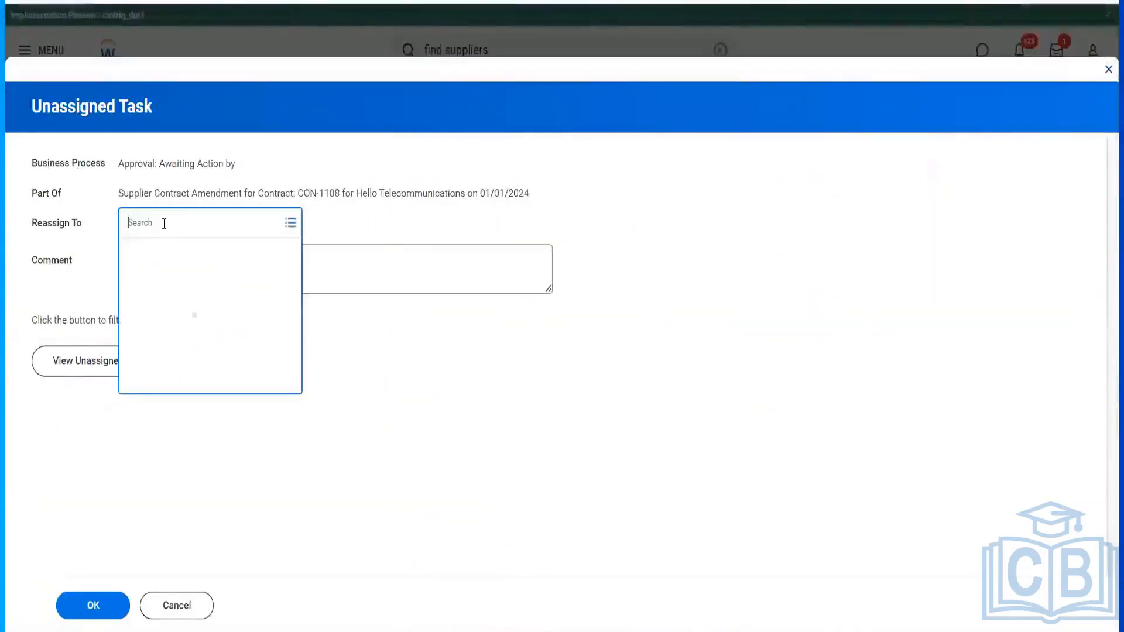
{"action": "type", "text": "ter ser"}
{"action": "key", "text": "Return"}
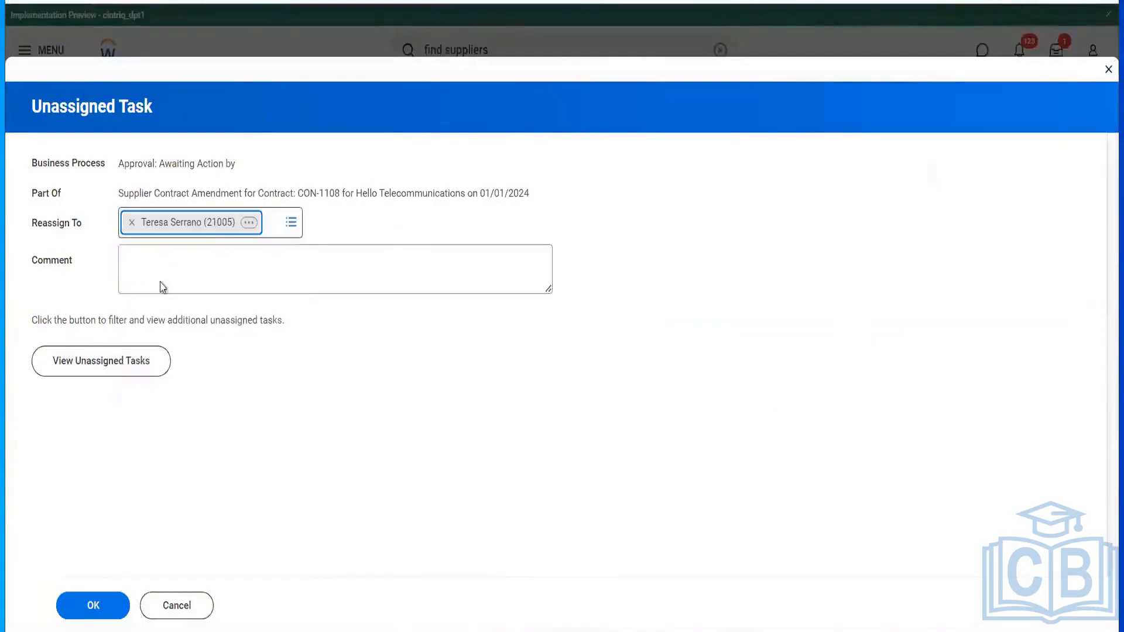
{"action": "left_click", "coordinate": [166, 267]}
{"action": "type", "text": "test"}
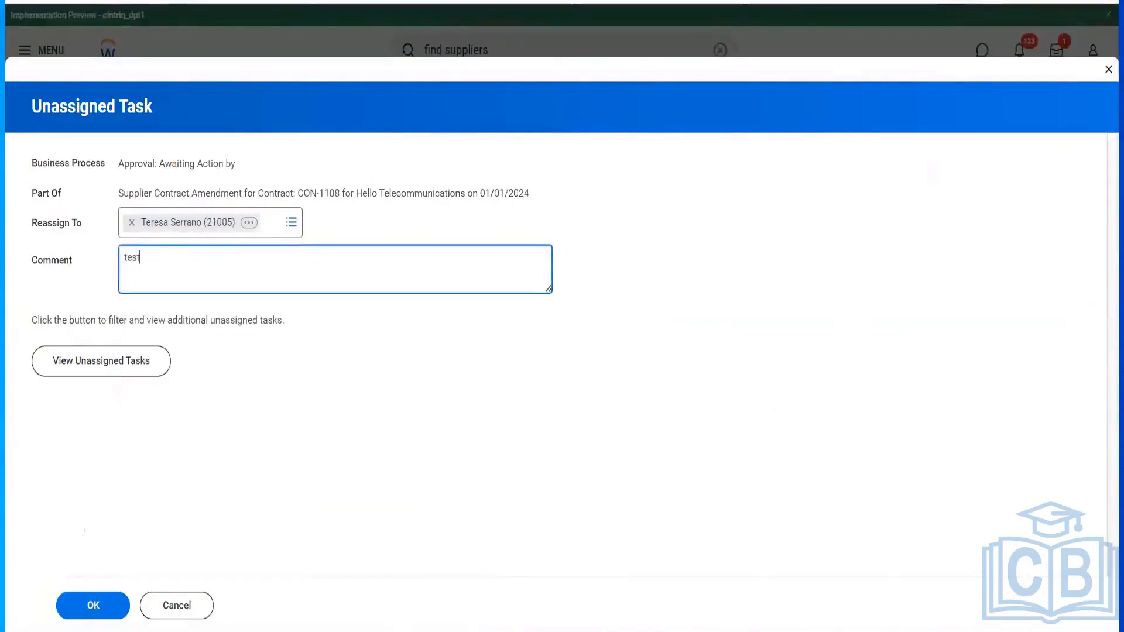
{"action": "left_click", "coordinate": [93, 605]}
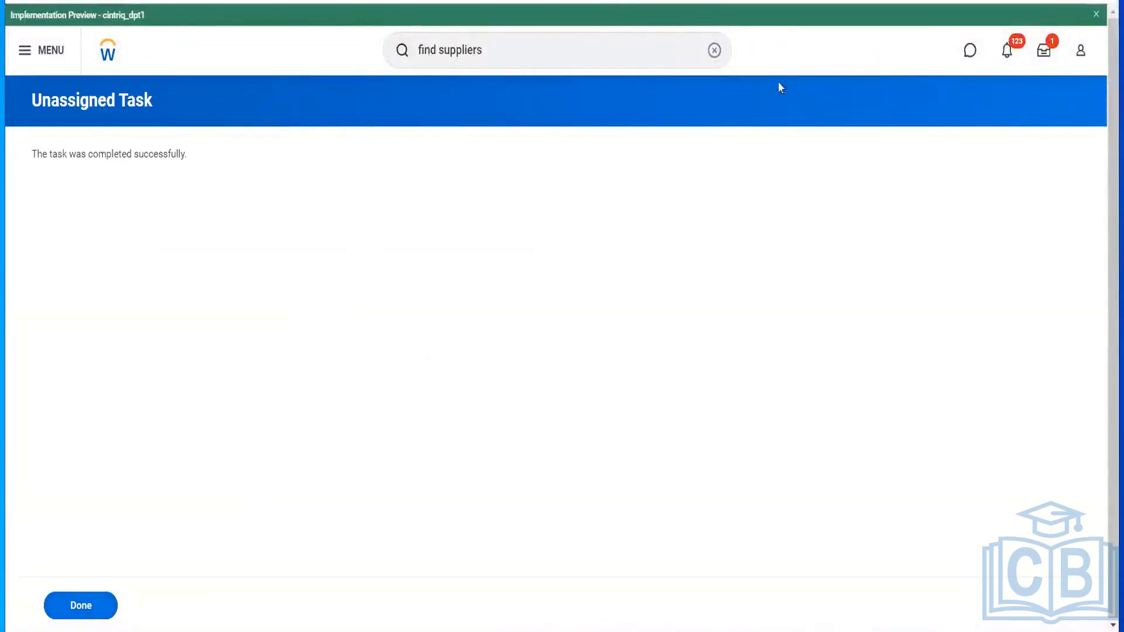
{"action": "left_click", "coordinate": [609, 65]}
- Start a proxy session acting as the approver via the Start Proxy task
{"action": "key", "text": "ctrl+a"}
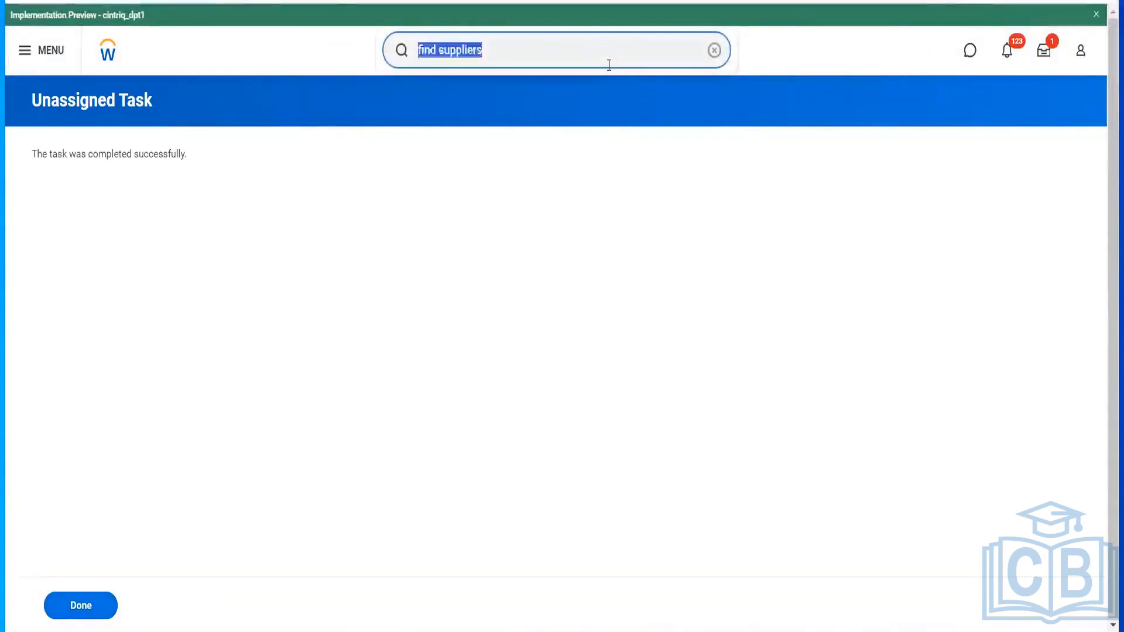
{"action": "type", "text": "start "}
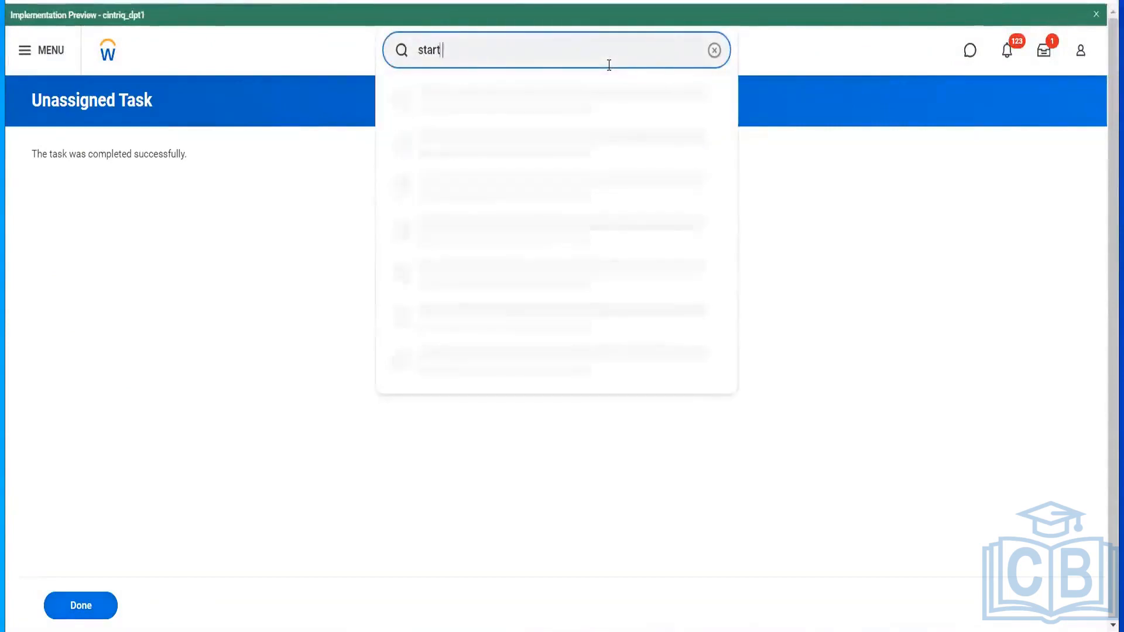
{"action": "type", "text": "prox"}
{"action": "left_click", "coordinate": [541, 112]}
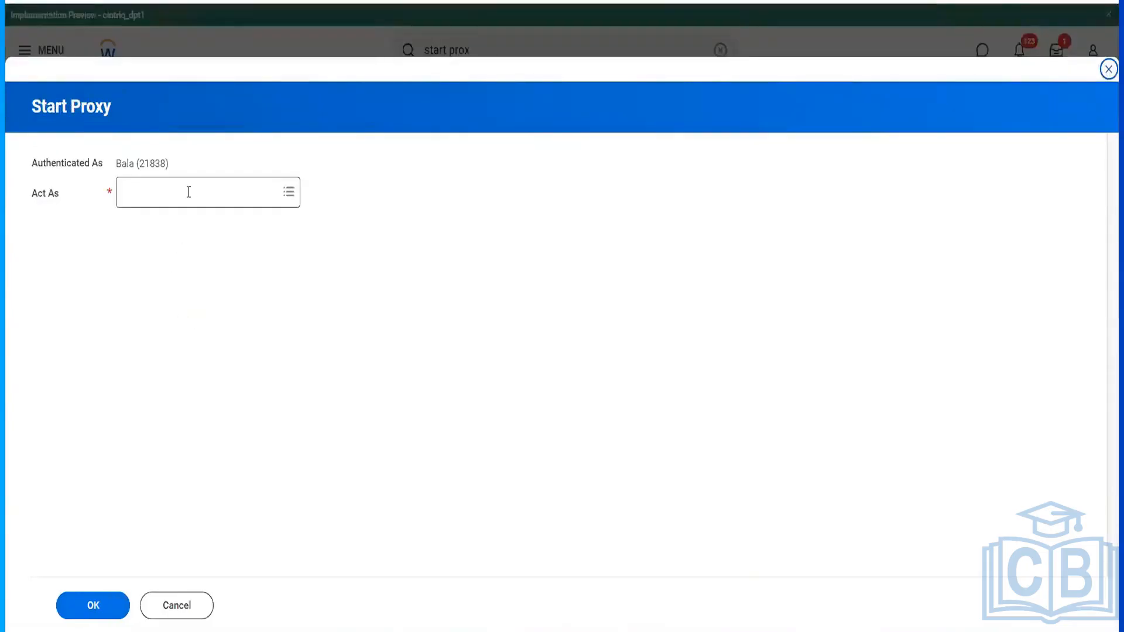
{"action": "left_click", "coordinate": [189, 192]}
{"action": "type", "text": "teresa"}
{"action": "key", "text": "Return"}
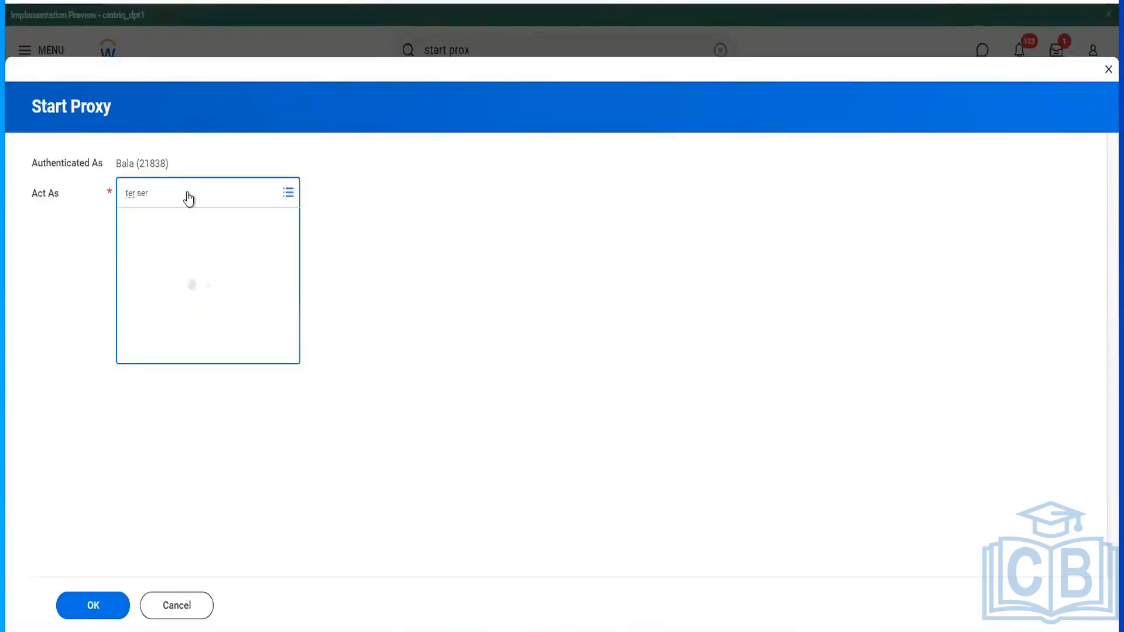
{"action": "left_click", "coordinate": [105, 613]}
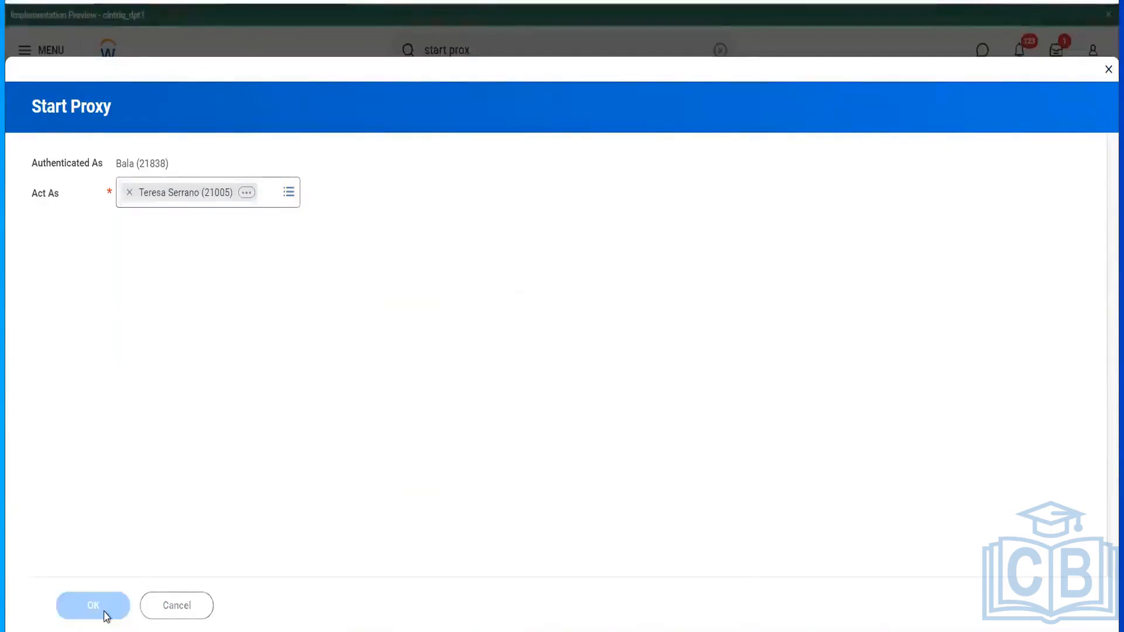
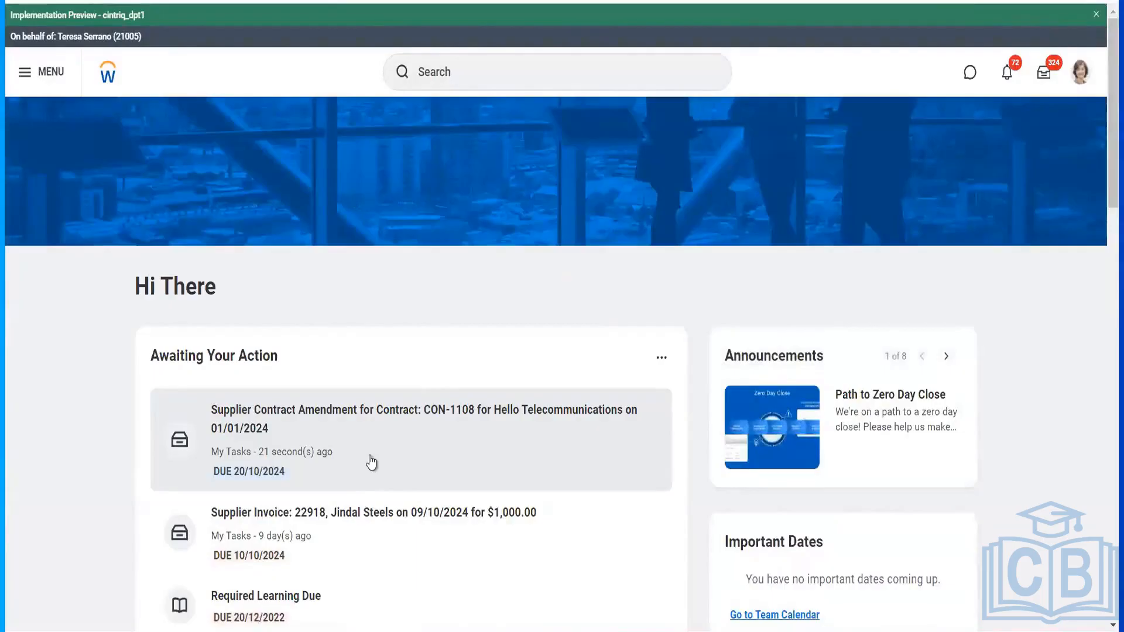
- Approve the CON-1108 Hello Telecommunications contract amendment task from Awaiting Your Action
{"action": "left_click", "coordinate": [371, 463]}
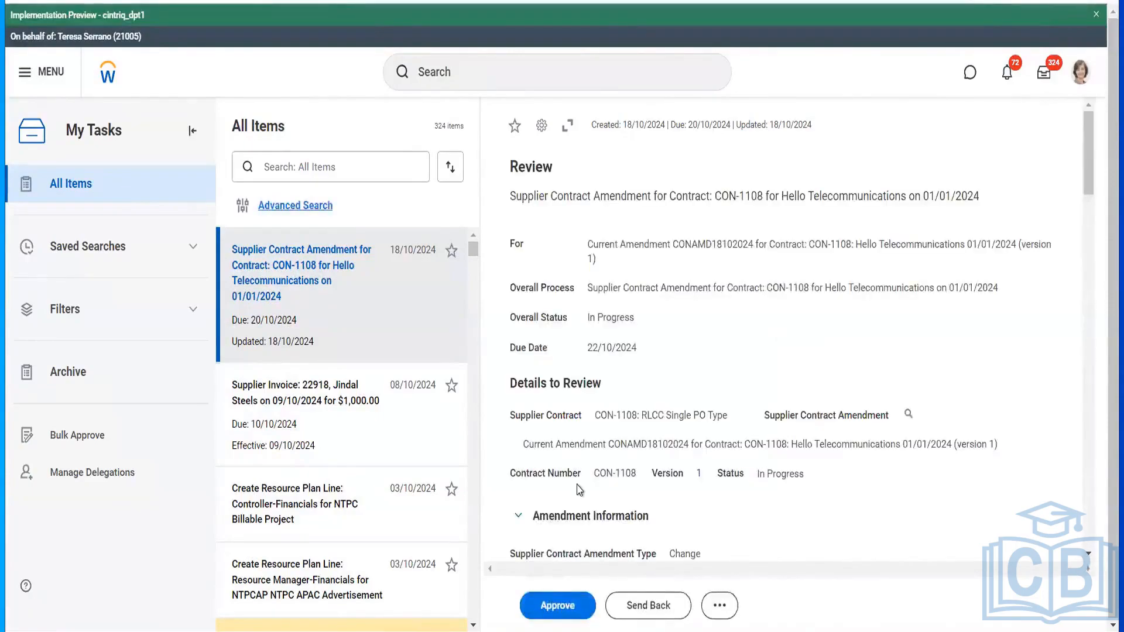
{"action": "left_click", "coordinate": [553, 607]}
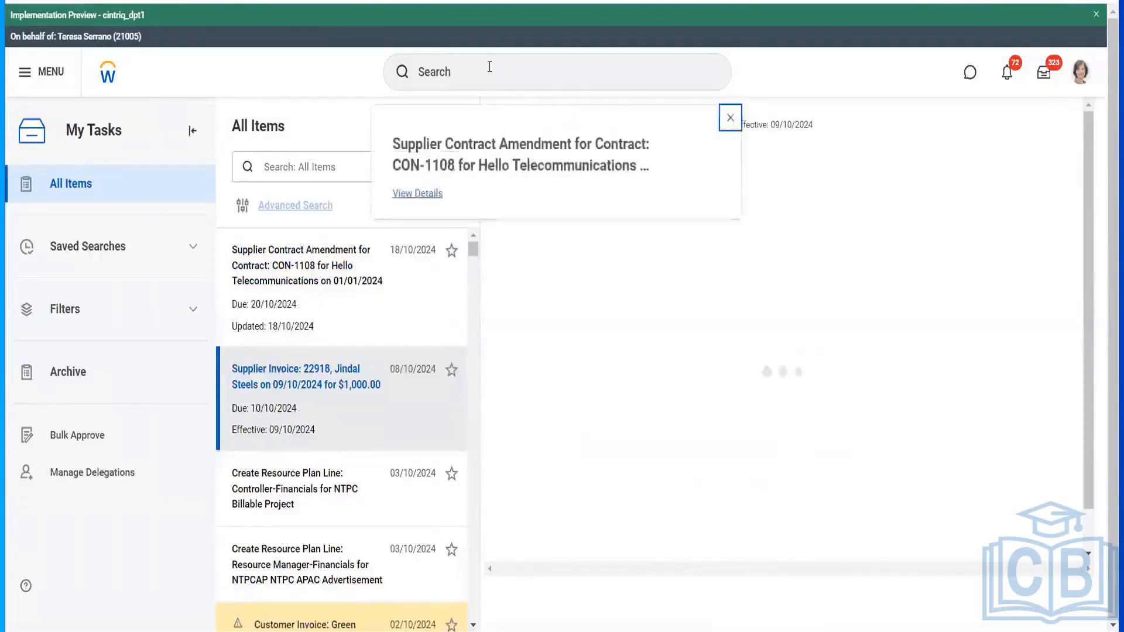
- Run the Stop Proxy task from a 'stop p' search and confirm ending the proxy session
{"action": "left_click", "coordinate": [489, 66]}
{"action": "type", "text": "s"}
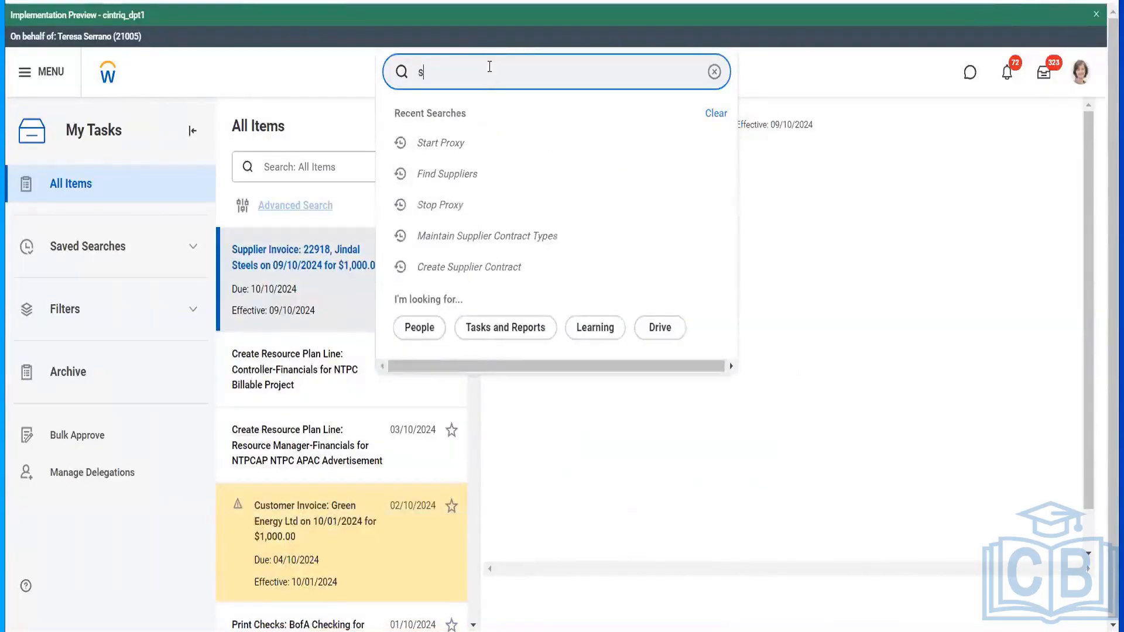
{"action": "type", "text": "top prox"}
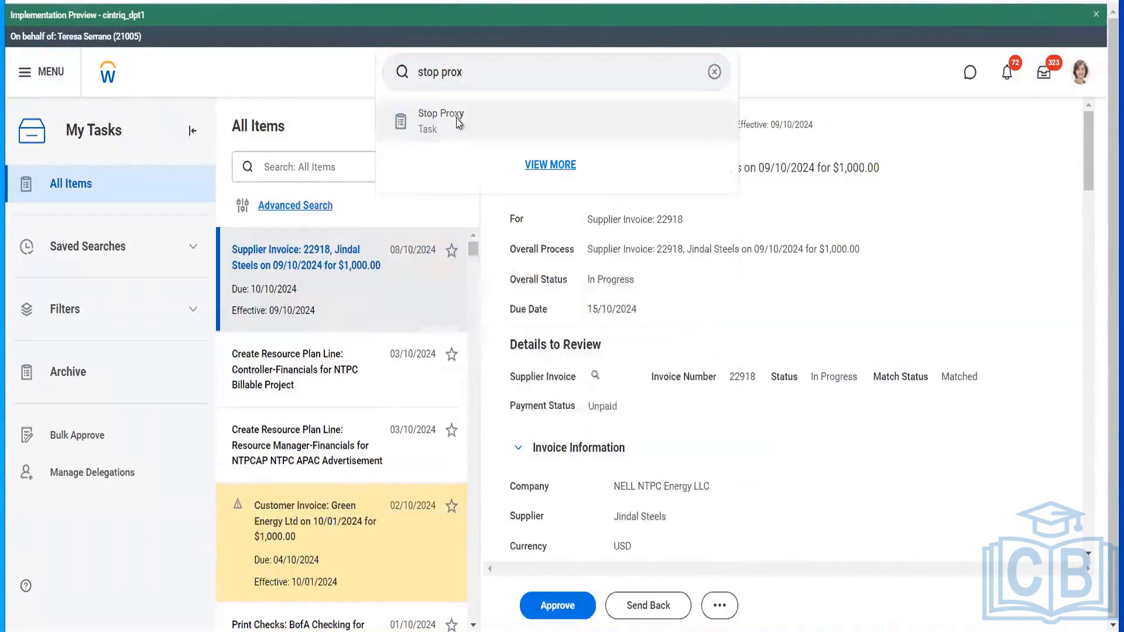
{"action": "left_click", "coordinate": [457, 121]}
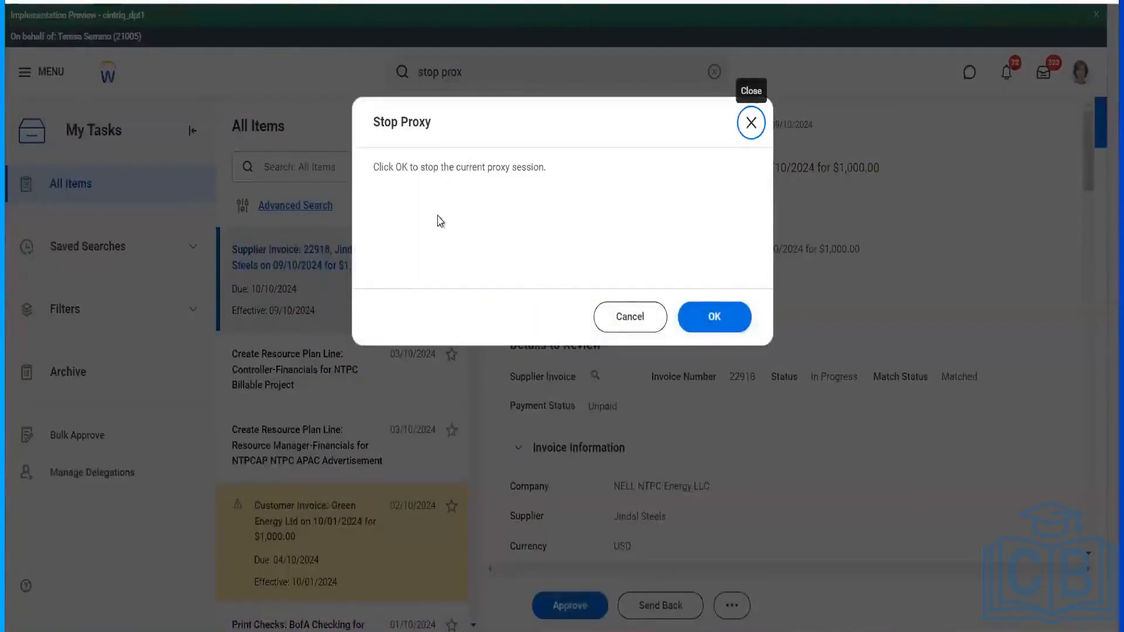
{"action": "left_click", "coordinate": [729, 333]}
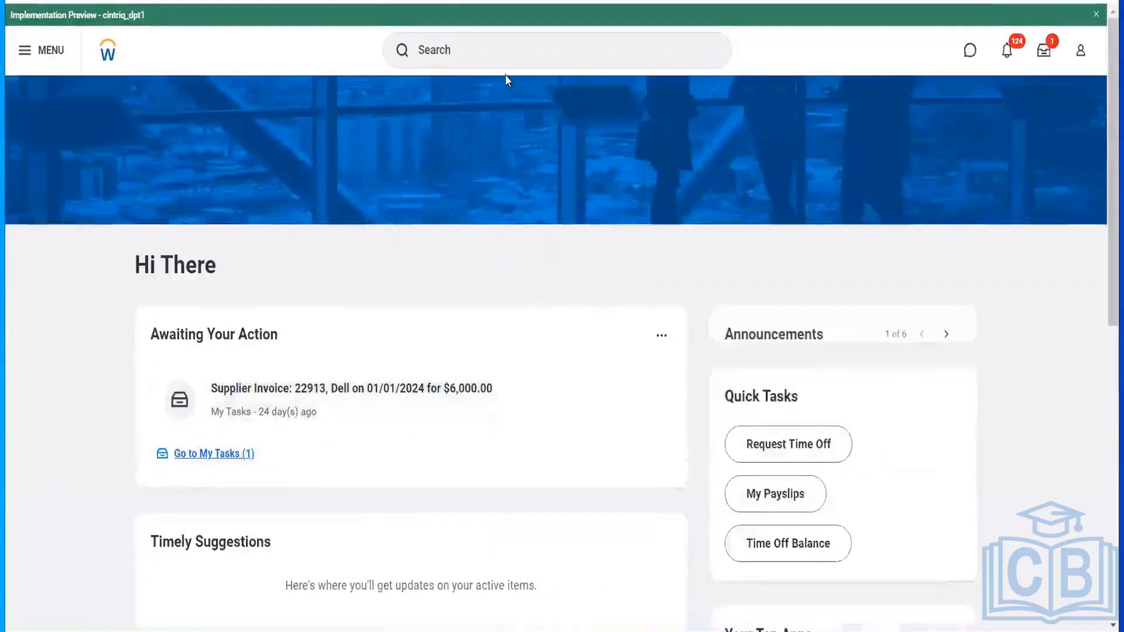
- Find Hello Telecommunications with 'supplier: hello' and open contract CON-1108 from its Contracts and Purchase Orders
{"action": "left_click", "coordinate": [511, 56]}
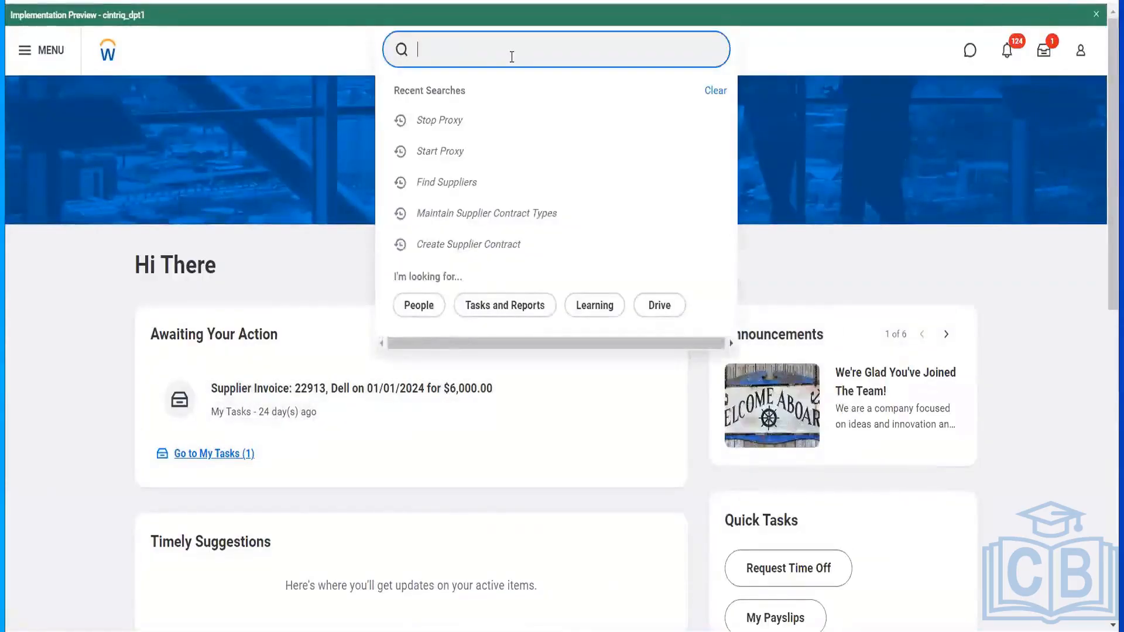
{"action": "type", "text": "supplier"}
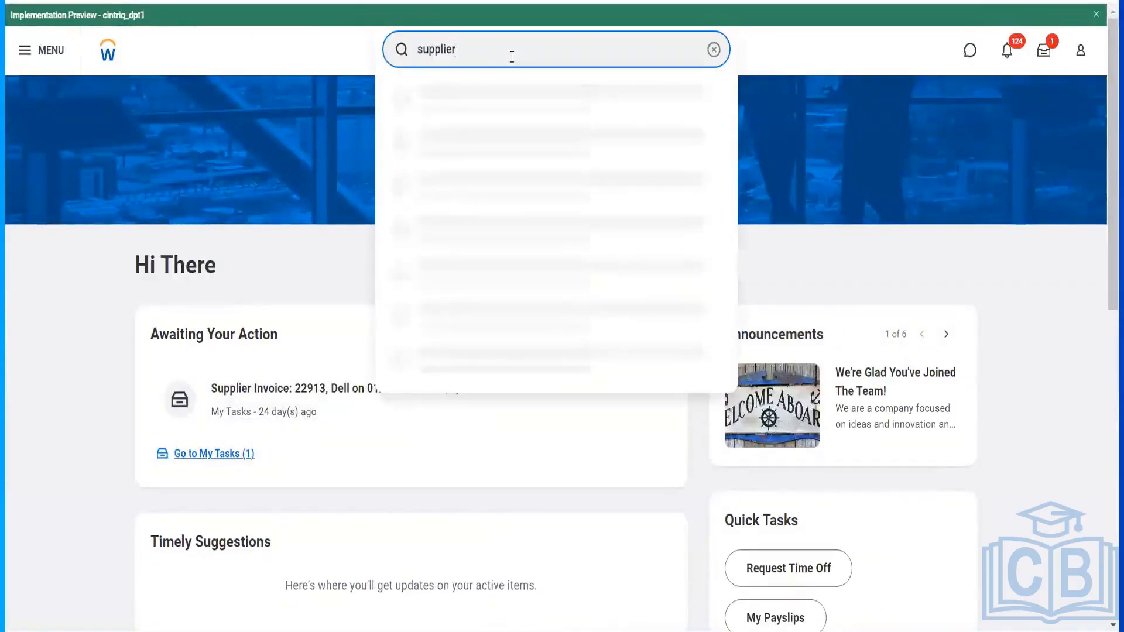
{"action": "type", "text": ": hel"}
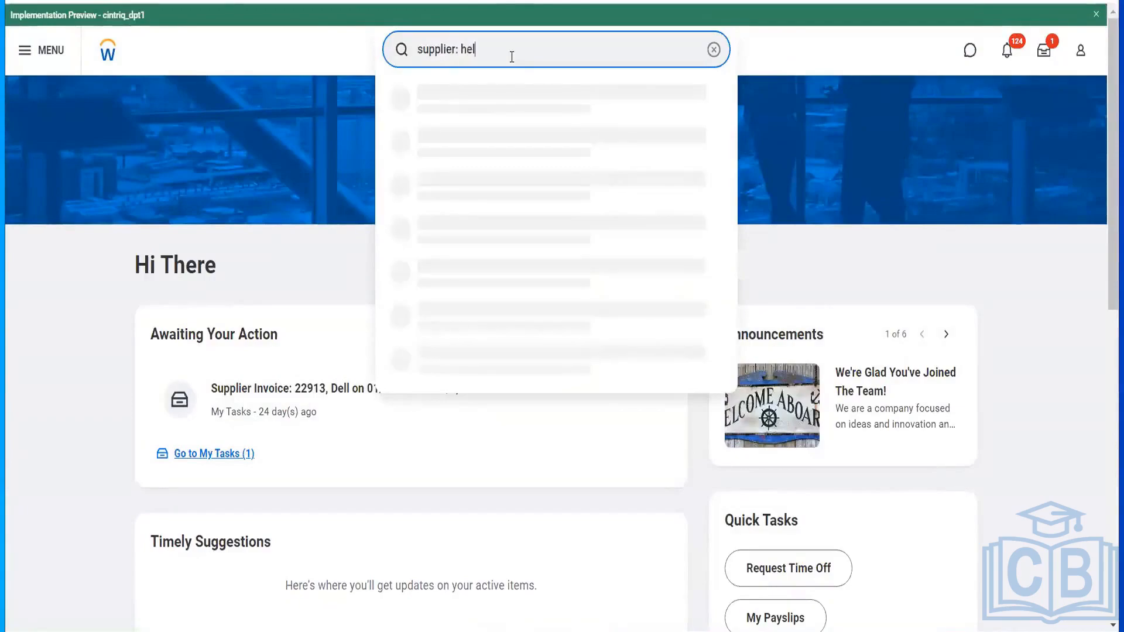
{"action": "type", "text": "lo"}
{"action": "left_click", "coordinate": [503, 88]}
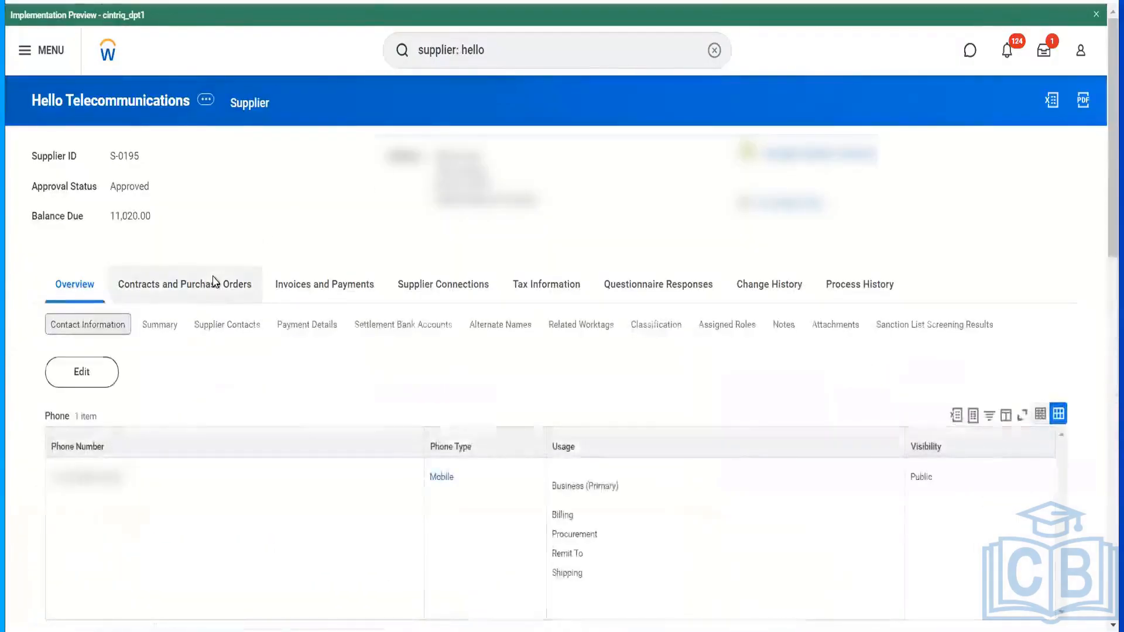
{"action": "left_click", "coordinate": [218, 284]}
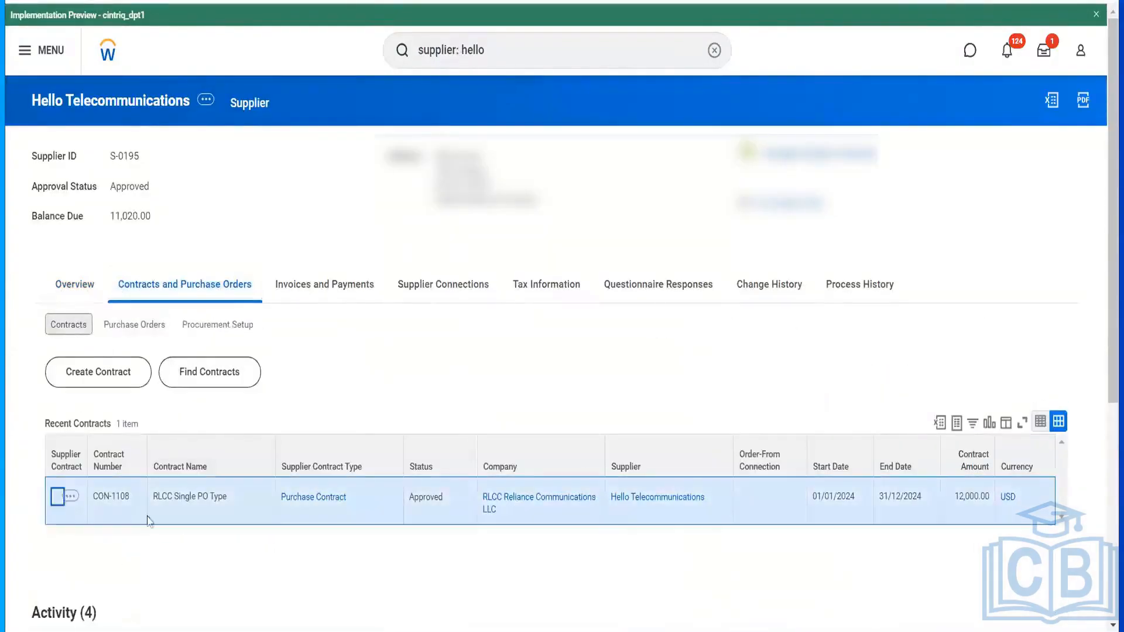
{"action": "left_click", "coordinate": [149, 519]}
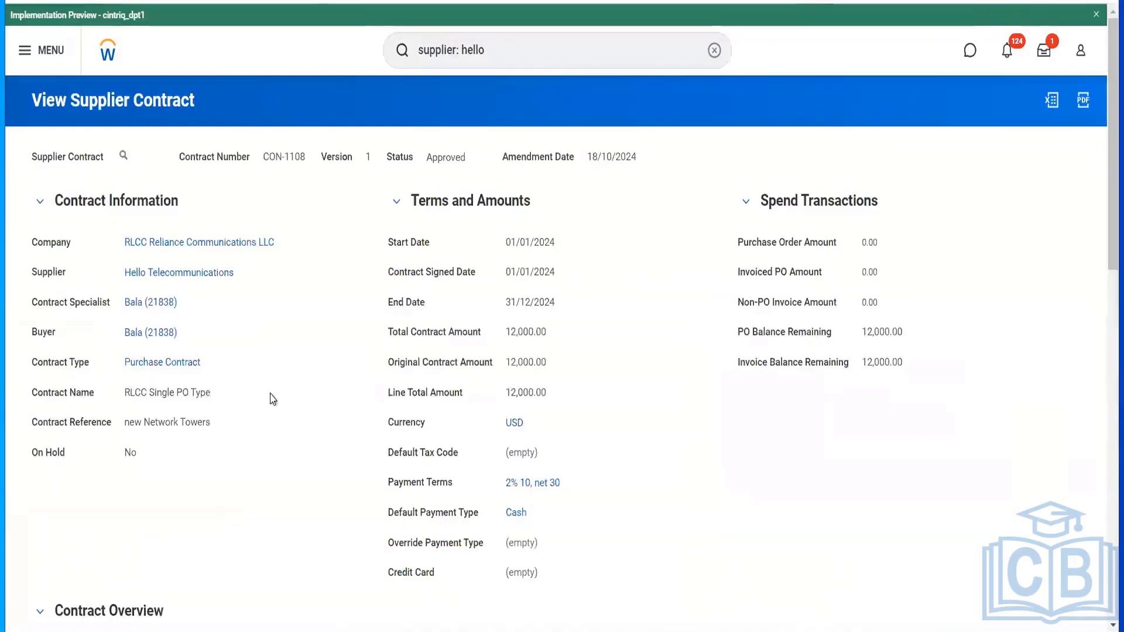
- Choose Purchase Order > Create from the CON-1108 contract's related actions
{"action": "scroll", "coordinate": [282, 298], "scroll_direction": "down", "scroll_amount": 4}
{"action": "scroll", "coordinate": [282, 298], "scroll_direction": "up", "scroll_amount": 4}
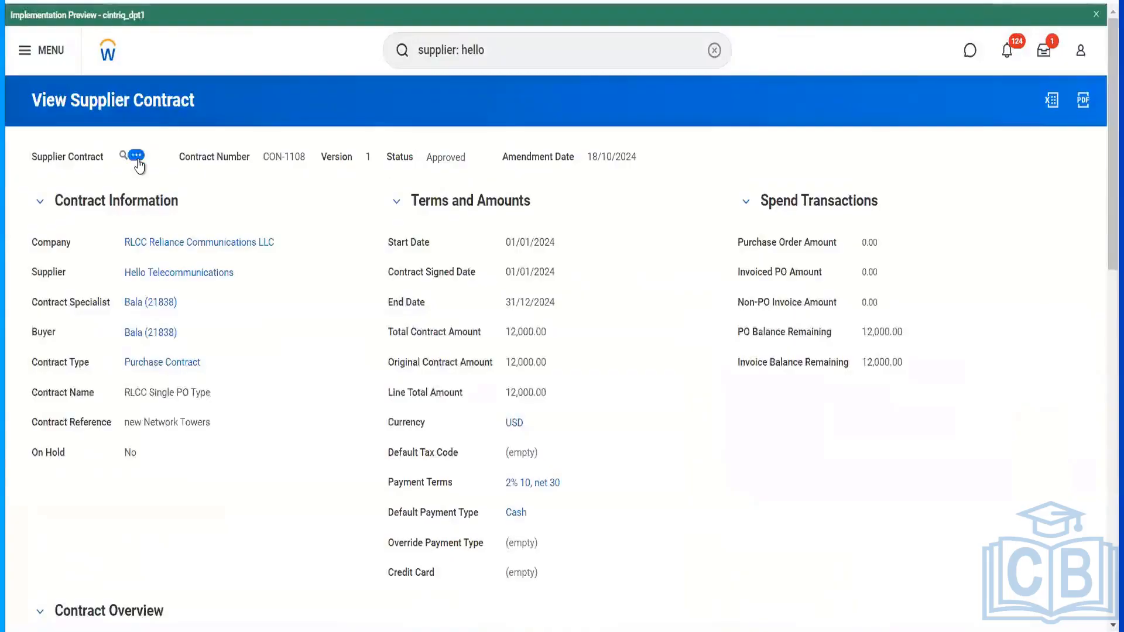
{"action": "left_click", "coordinate": [136, 155]}
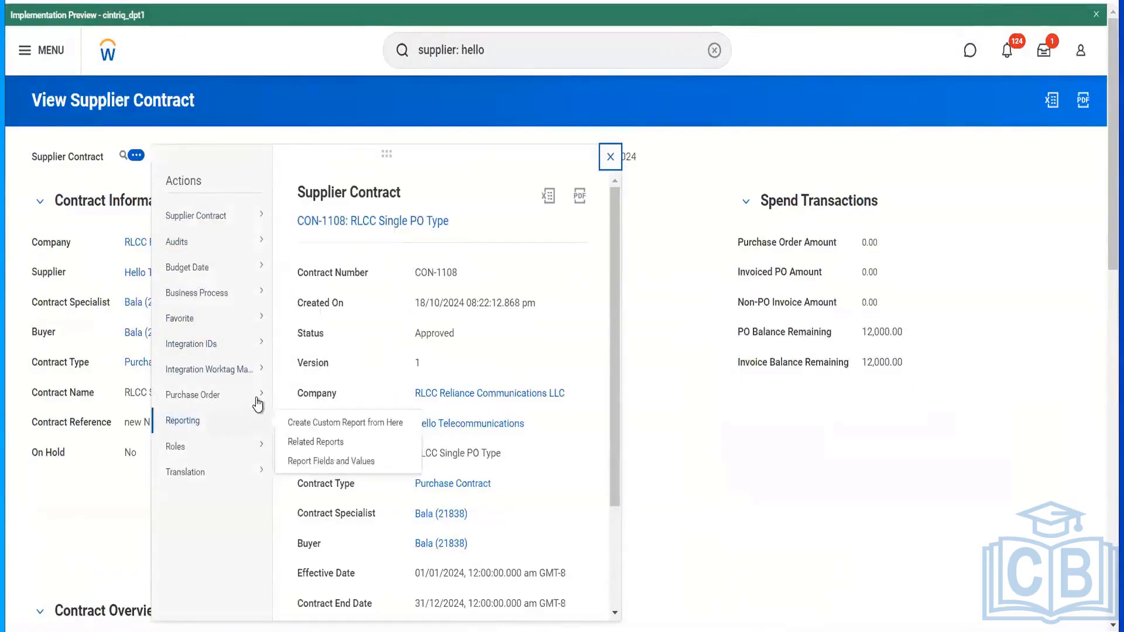
{"action": "mouse_move", "coordinate": [258, 395]}
{"action": "left_click", "coordinate": [302, 397]}
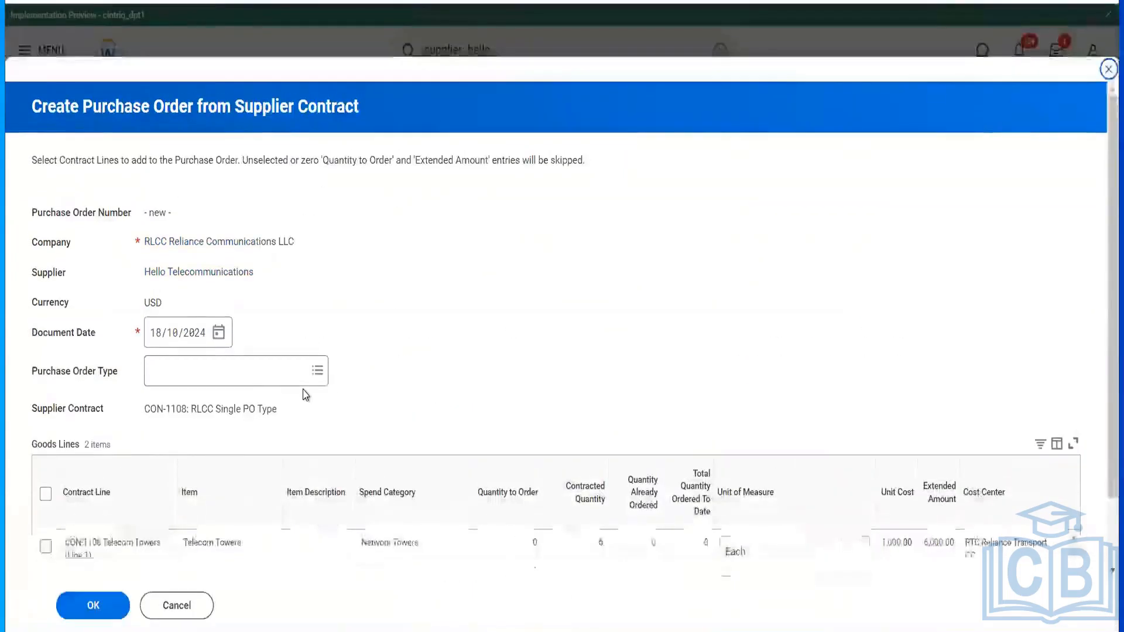
- Set the document date to 01/01/2024 and the order type to One Time Purchase
{"action": "left_click", "coordinate": [156, 343]}
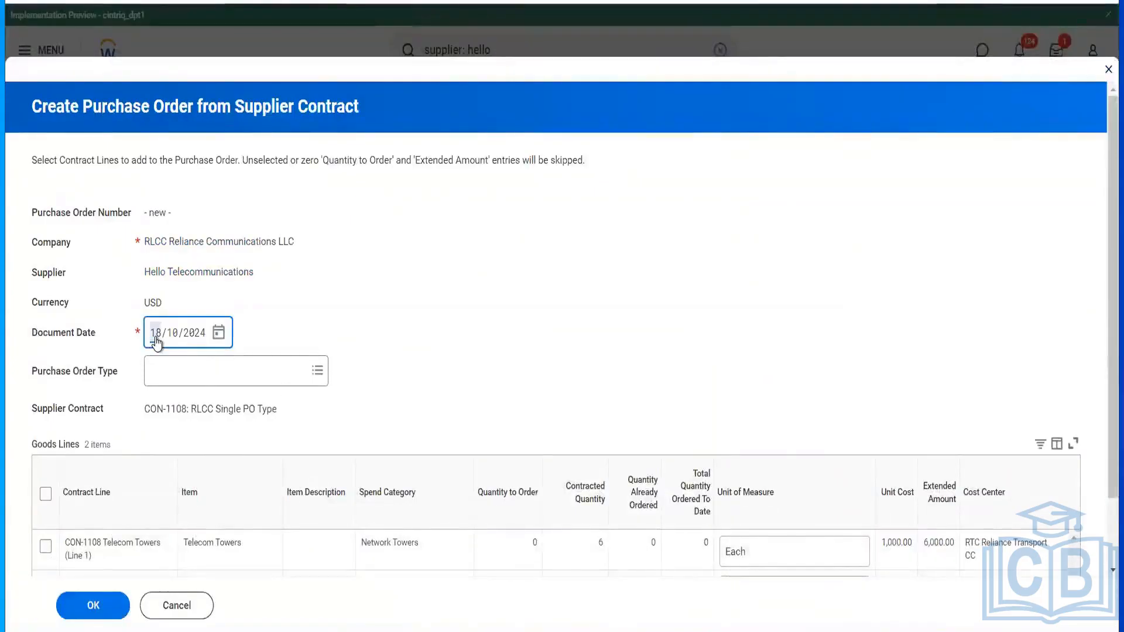
{"action": "type", "text": "0101"}
{"action": "left_click", "coordinate": [170, 369]}
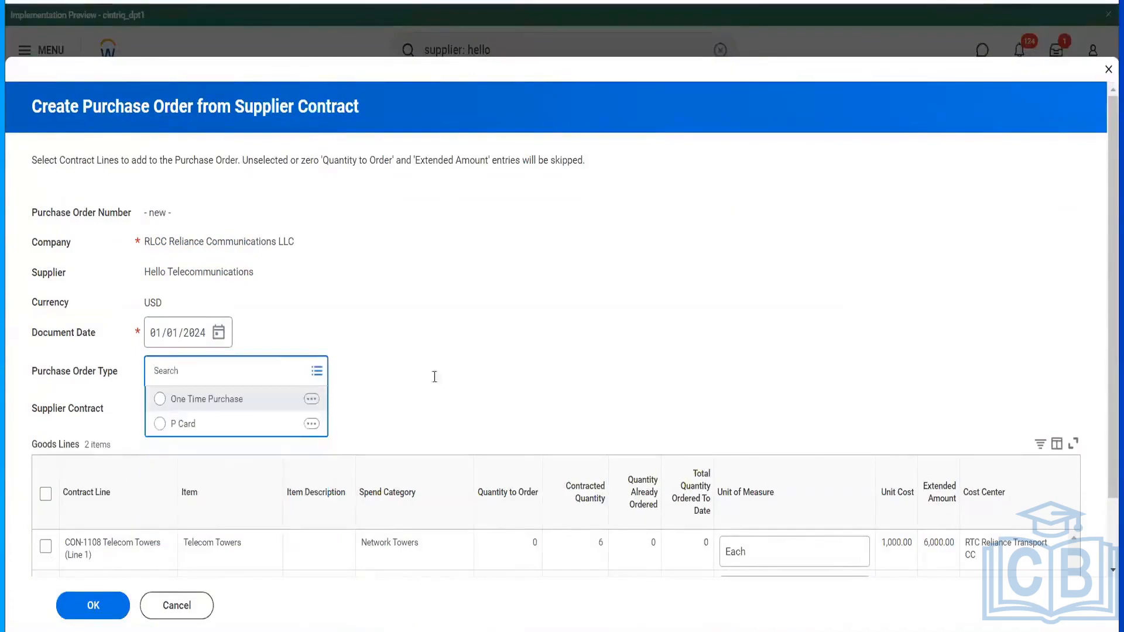
{"action": "key", "text": "Return"}
{"action": "scroll", "coordinate": [439, 381], "scroll_direction": "down", "scroll_amount": 2}
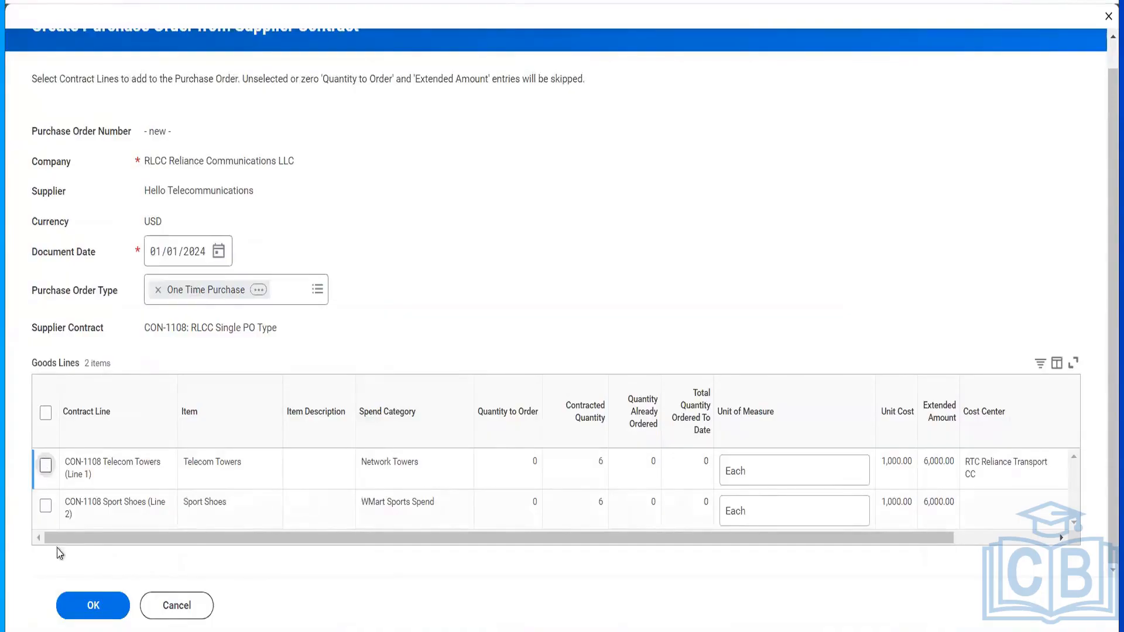
- Include the Sport Shoes line with quantity 1 and create the purchase order
{"action": "left_click", "coordinate": [93, 604]}
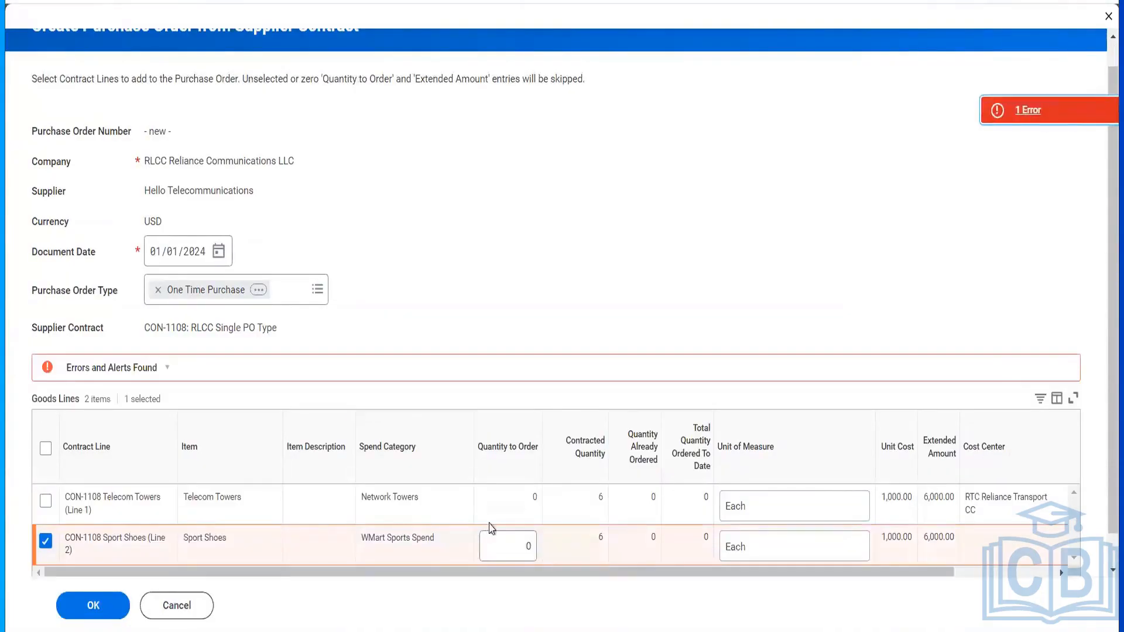
{"action": "left_click", "coordinate": [505, 533]}
{"action": "left_click_drag", "start_coordinate": [524, 546], "coordinate": [612, 583]}
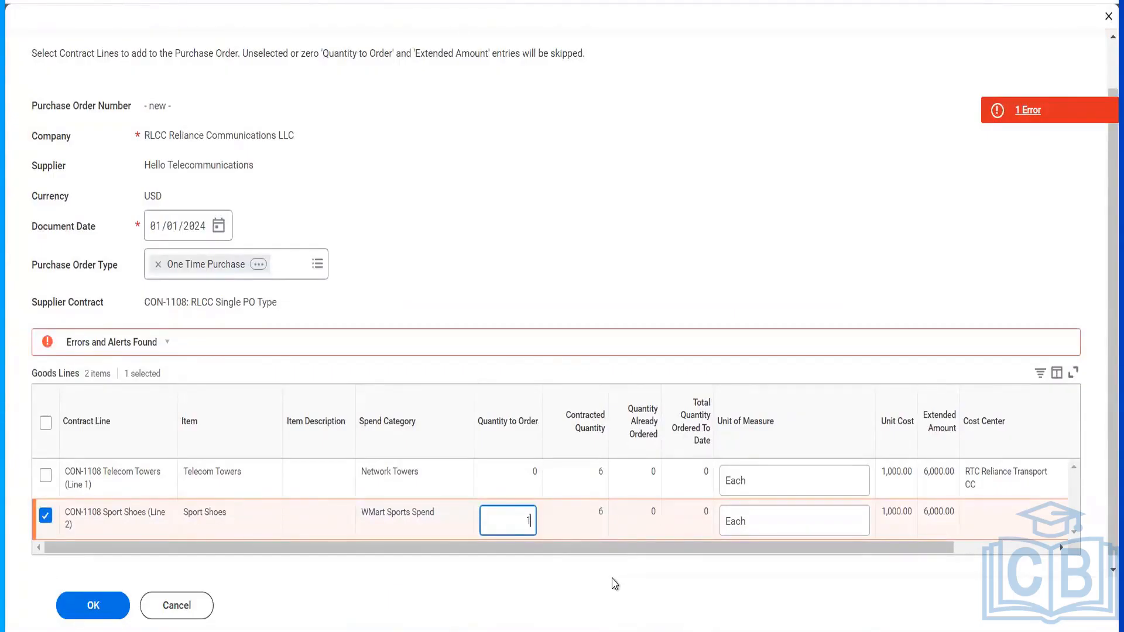
{"action": "type", "text": "1"}
{"action": "key", "text": "Tab"}
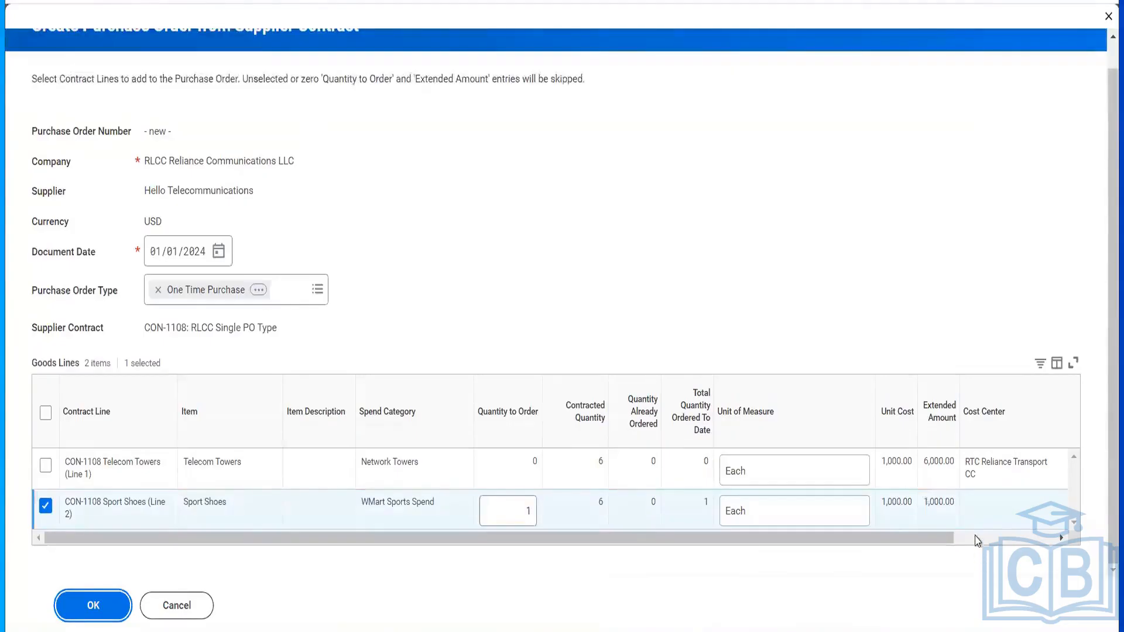
{"action": "left_click", "coordinate": [982, 539]}
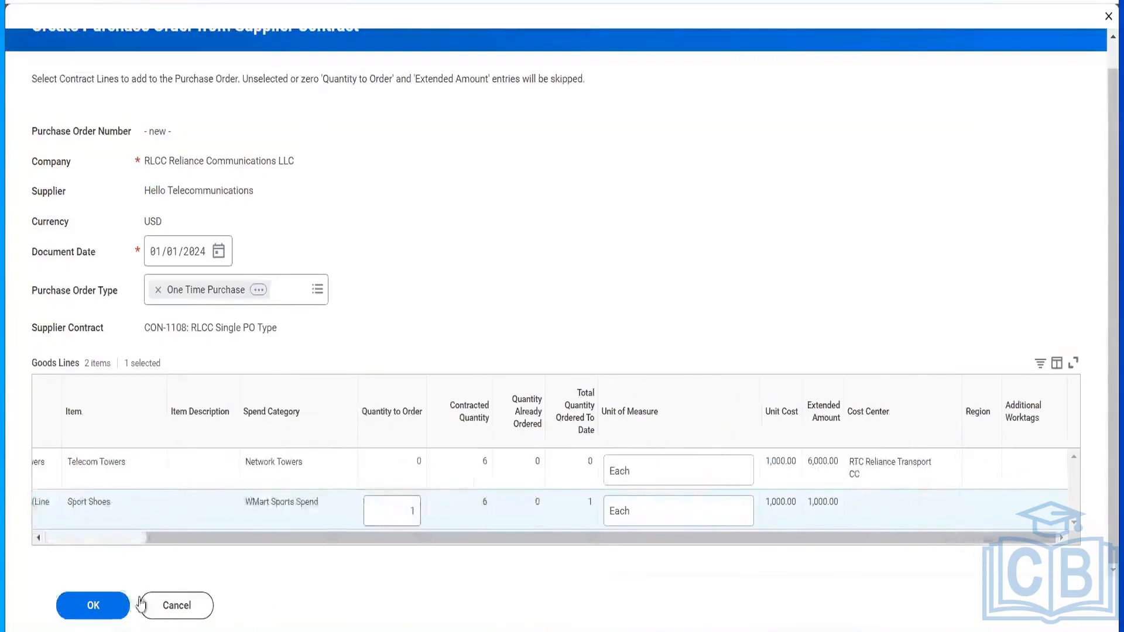
{"action": "left_click", "coordinate": [94, 605]}
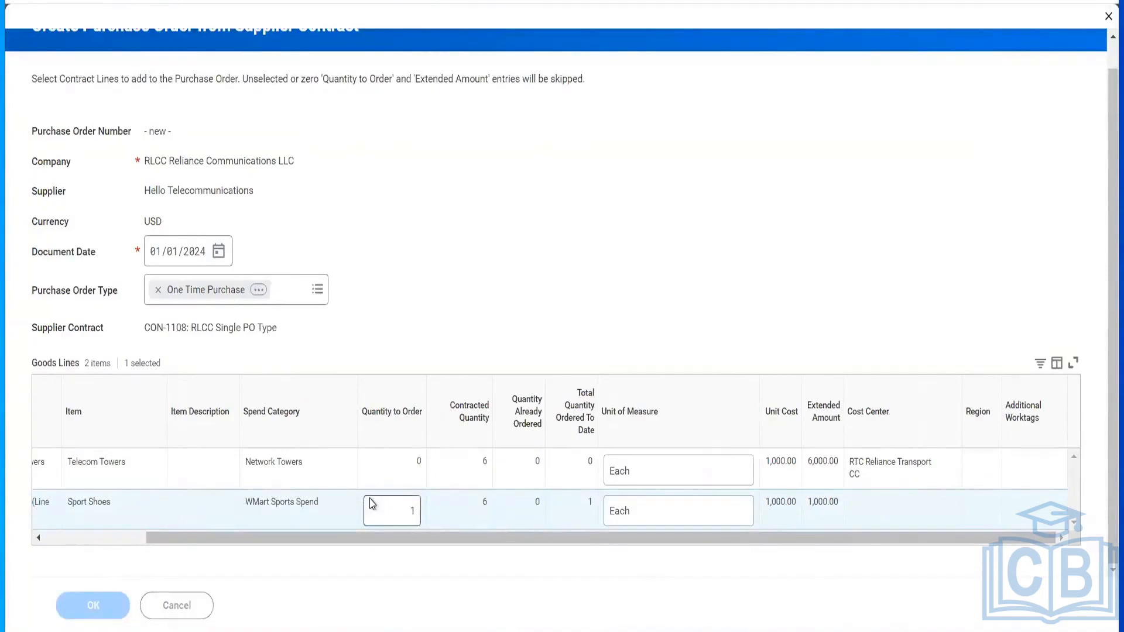
- Scroll through the draft order to review the Sport Shoes line: quantity 1, 1,000.00 USD
{"action": "scroll", "coordinate": [484, 499], "scroll_direction": "down", "scroll_amount": 7}
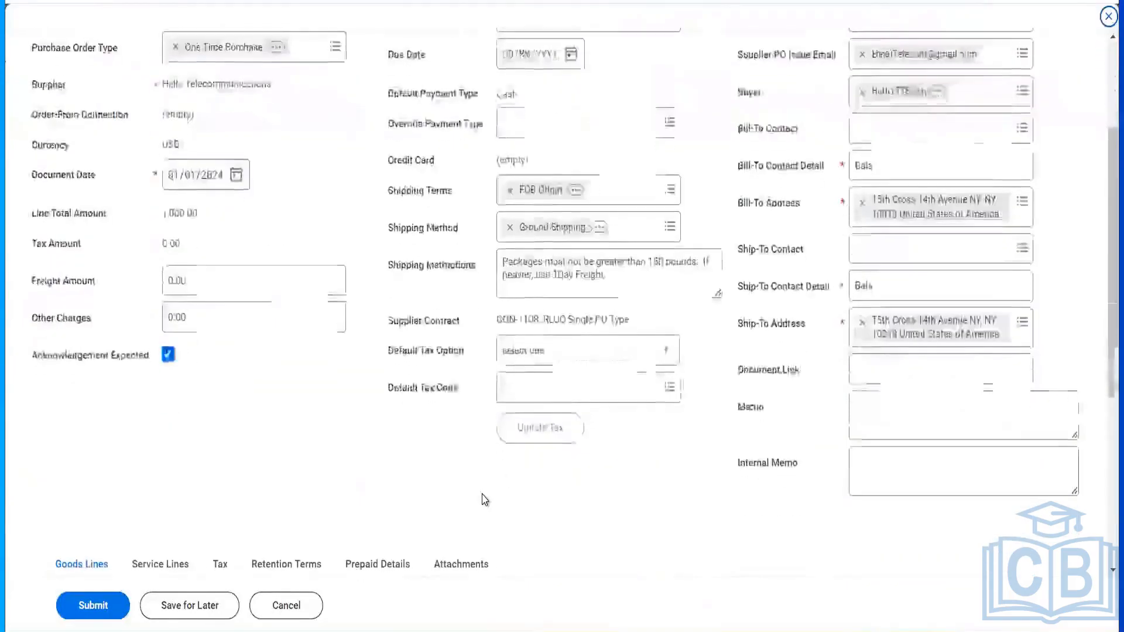
{"action": "scroll", "coordinate": [374, 298], "scroll_direction": "down", "scroll_amount": 3}
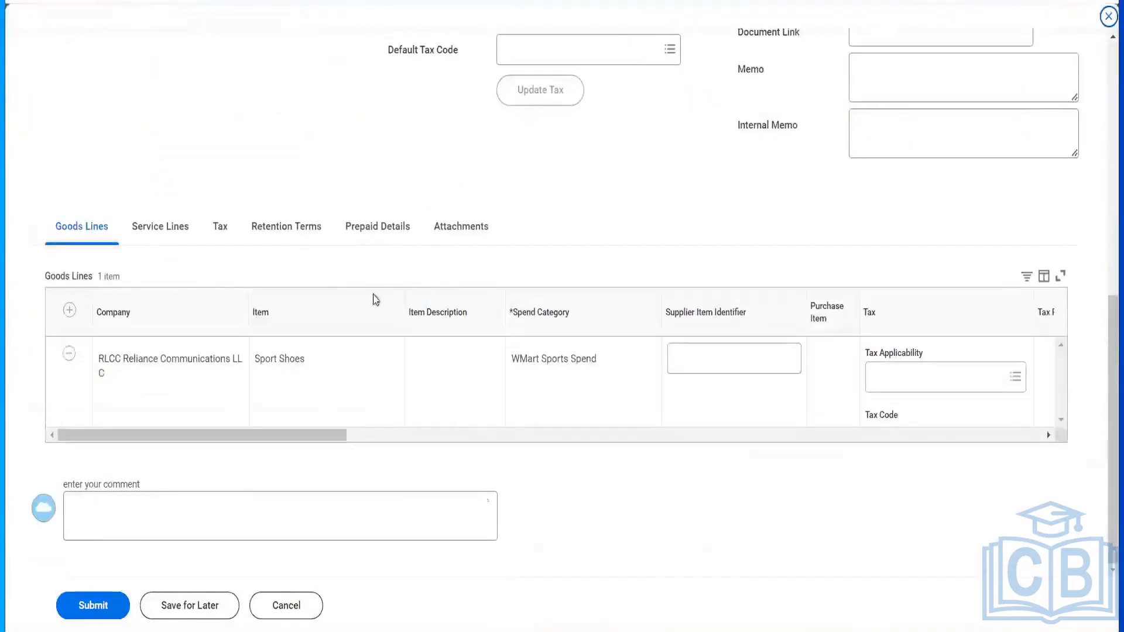
{"action": "scroll", "coordinate": [363, 401], "scroll_direction": "up", "scroll_amount": 5}
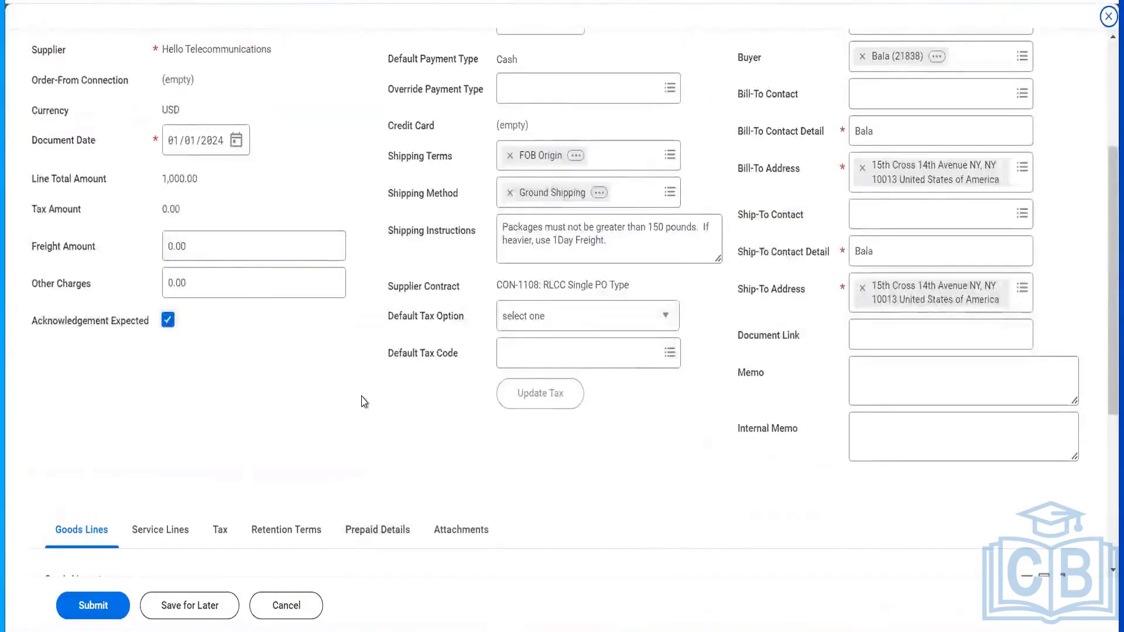
{"action": "scroll", "coordinate": [363, 401], "scroll_direction": "down", "scroll_amount": 5}
{"action": "scroll", "coordinate": [531, 388], "scroll_direction": "right", "scroll_amount": 5}
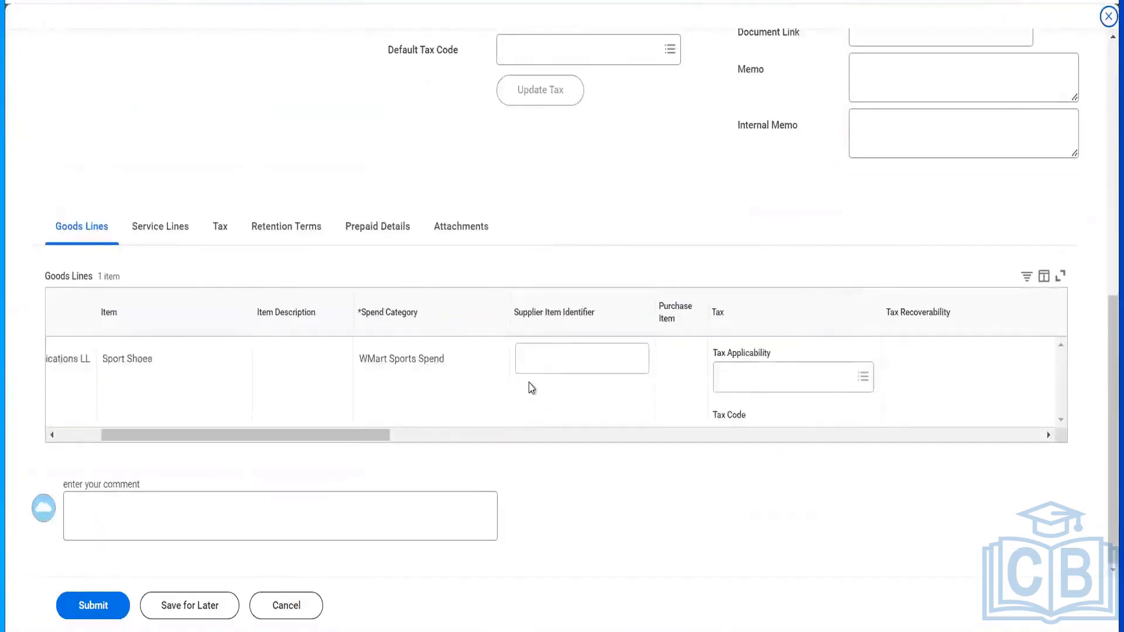
{"action": "scroll", "coordinate": [624, 240], "scroll_direction": "up", "scroll_amount": 8}
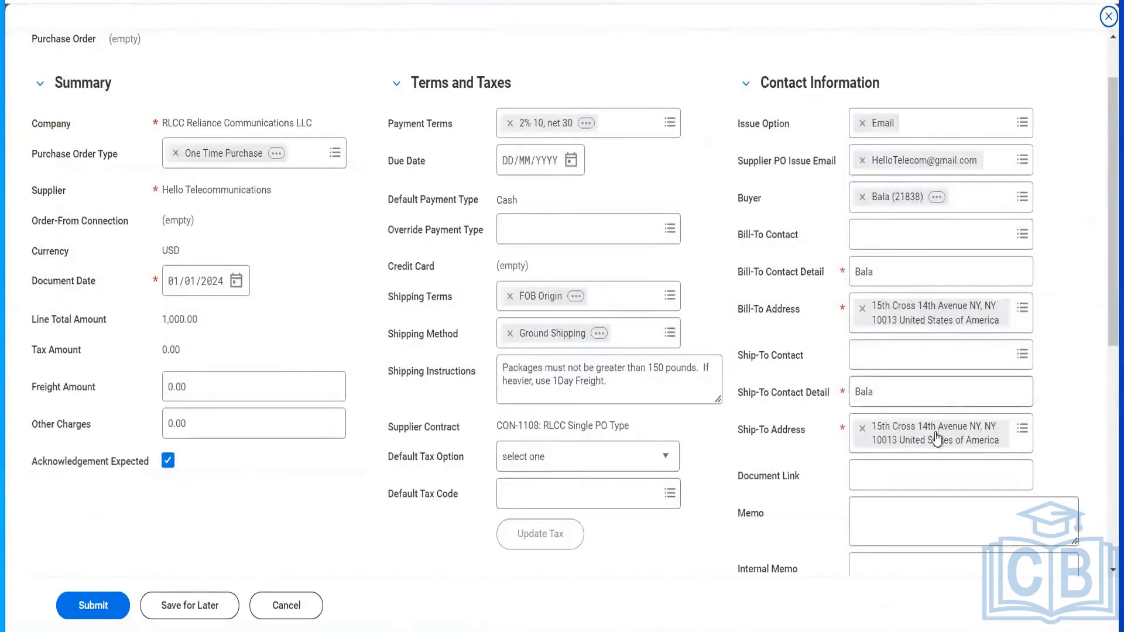
{"action": "scroll", "coordinate": [735, 477], "scroll_direction": "down", "scroll_amount": 8}
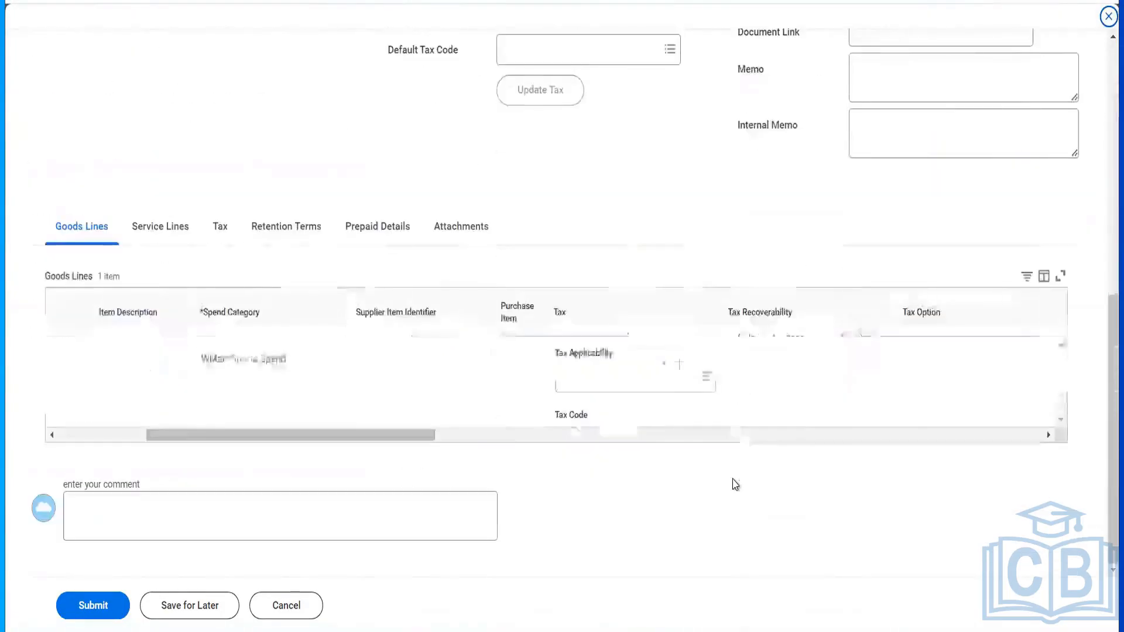
{"action": "left_click", "coordinate": [651, 438]}
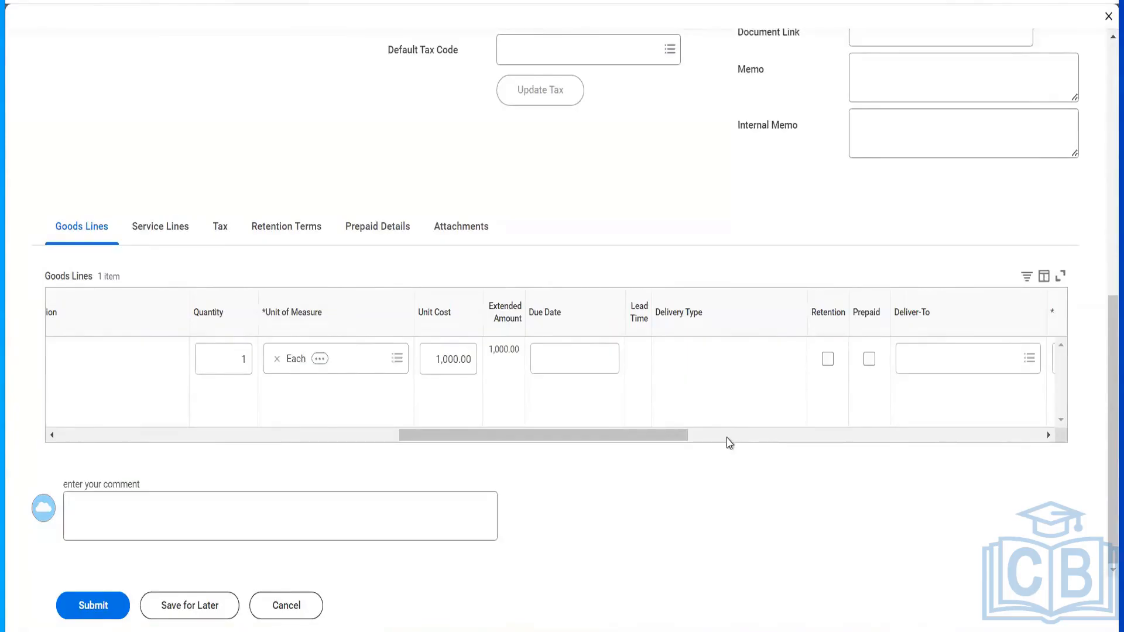
- Enter 05/01/2024 as the Sport Shoes goods line due date
{"action": "left_click", "coordinate": [605, 366]}
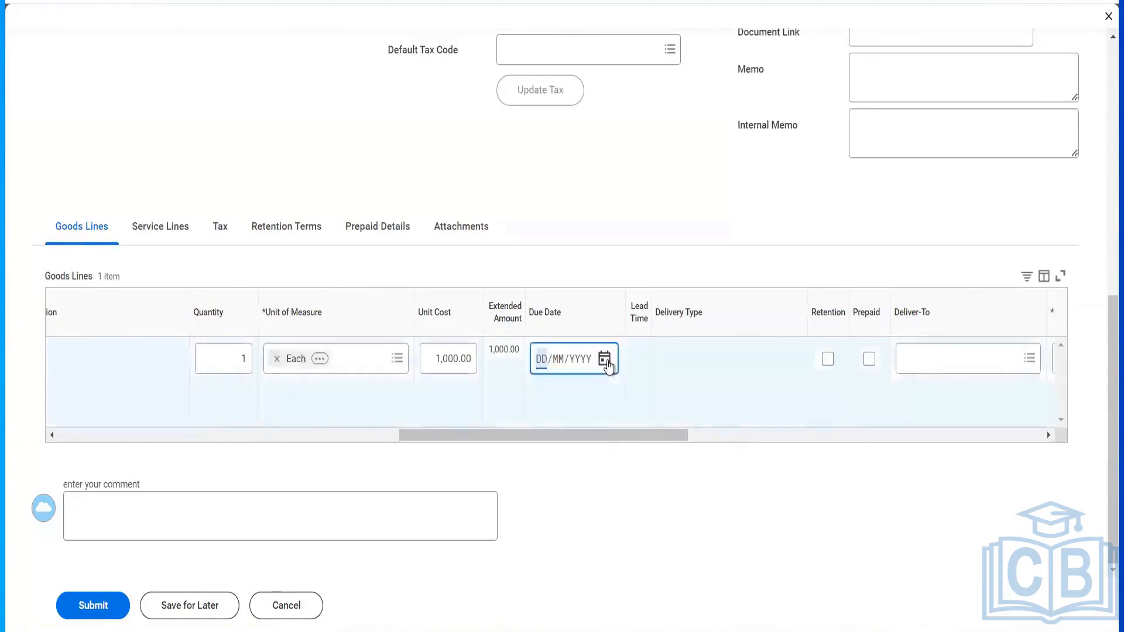
{"action": "left_click", "coordinate": [605, 366]}
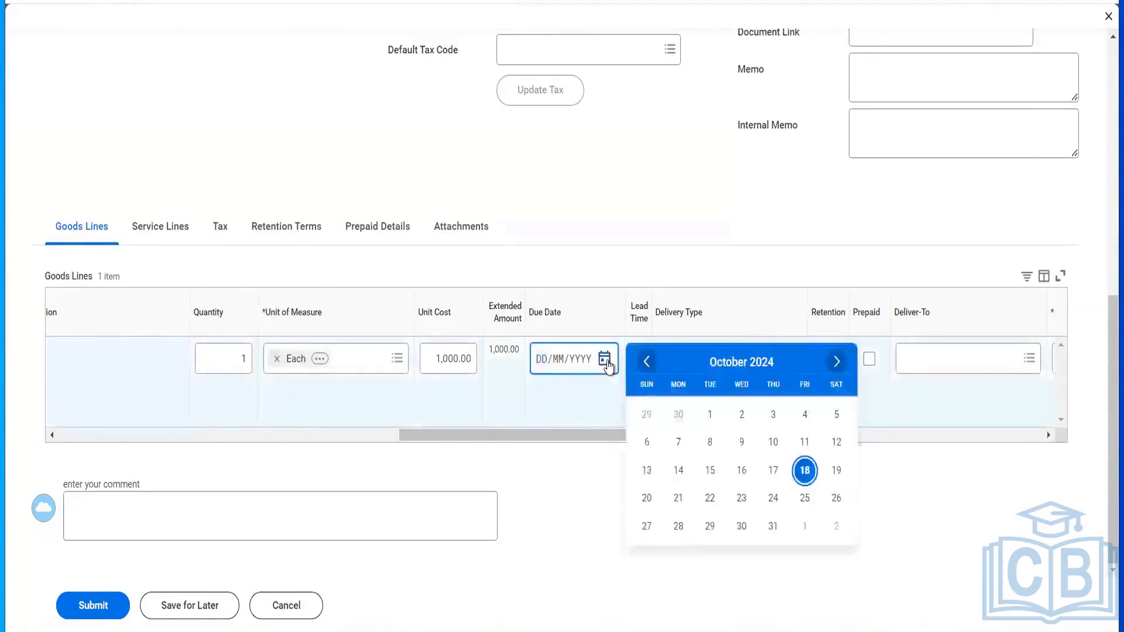
{"action": "left_click", "coordinate": [542, 367]}
{"action": "type", "text": "0501"}
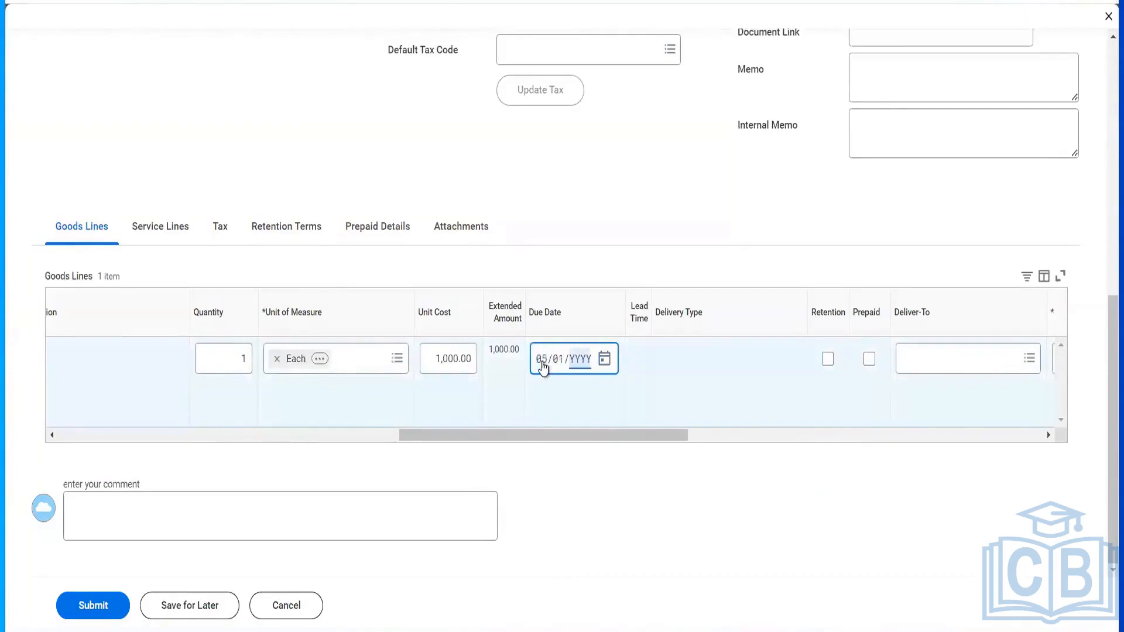
{"action": "type", "text": "2024"}
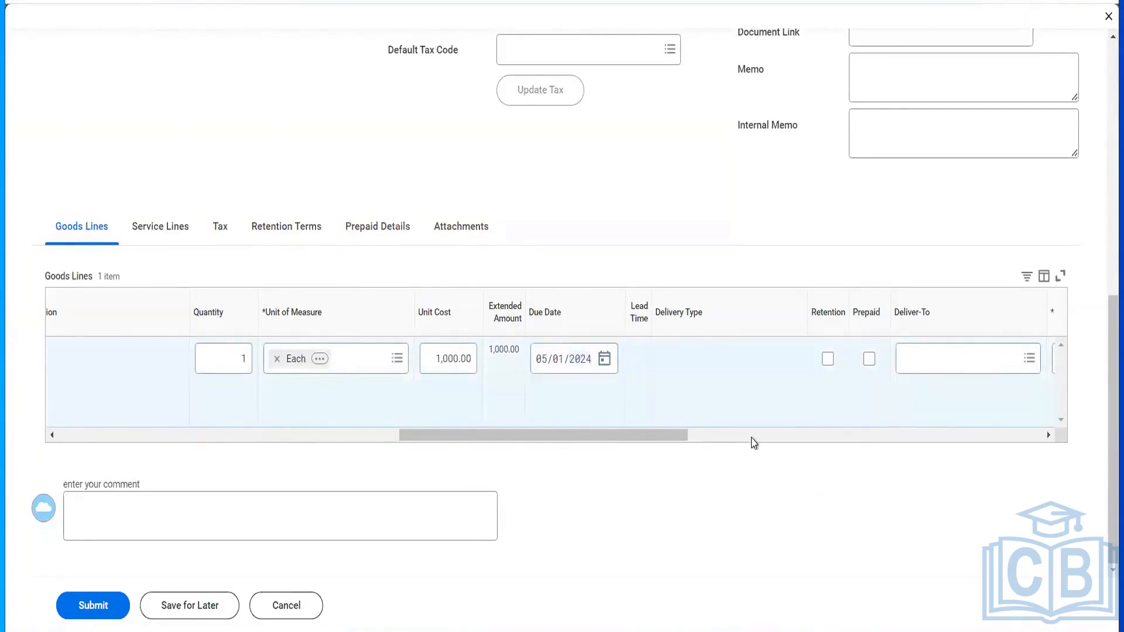
{"action": "left_click", "coordinate": [752, 443]}
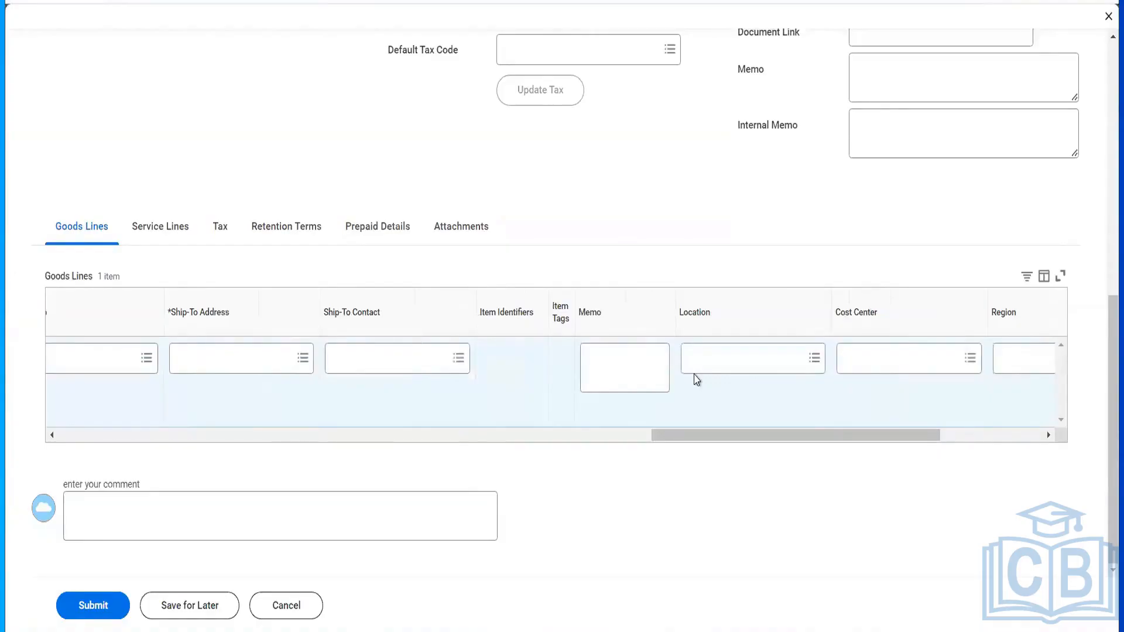
- Set the goods line ship-to to a Global Modern Services, Inc. (USA) company address
{"action": "left_click", "coordinate": [246, 353]}
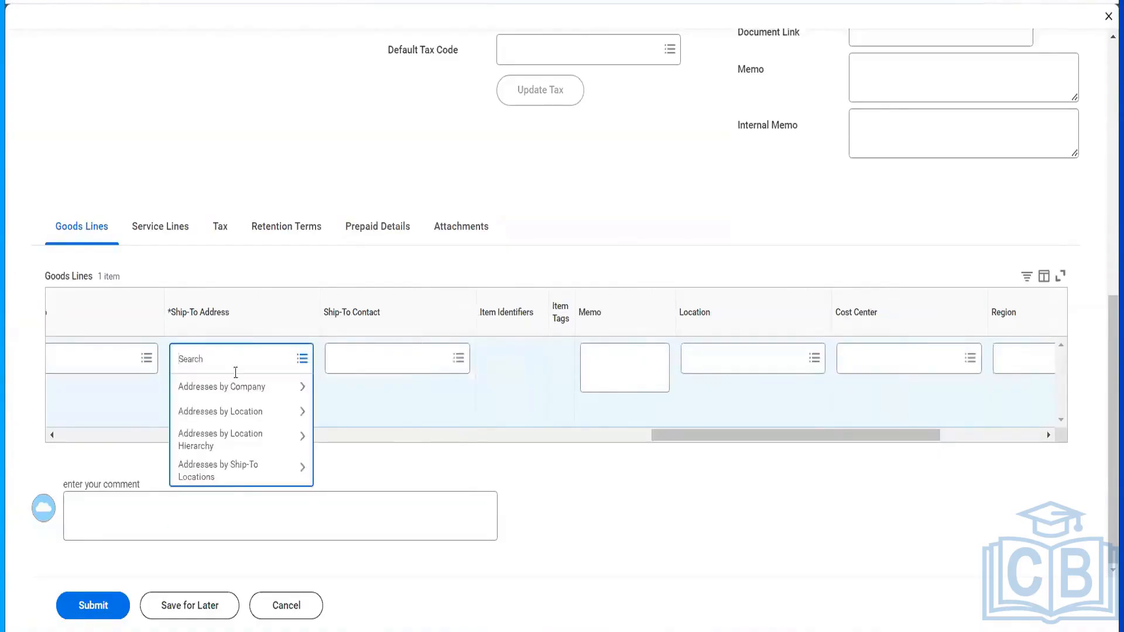
{"action": "left_click", "coordinate": [234, 387]}
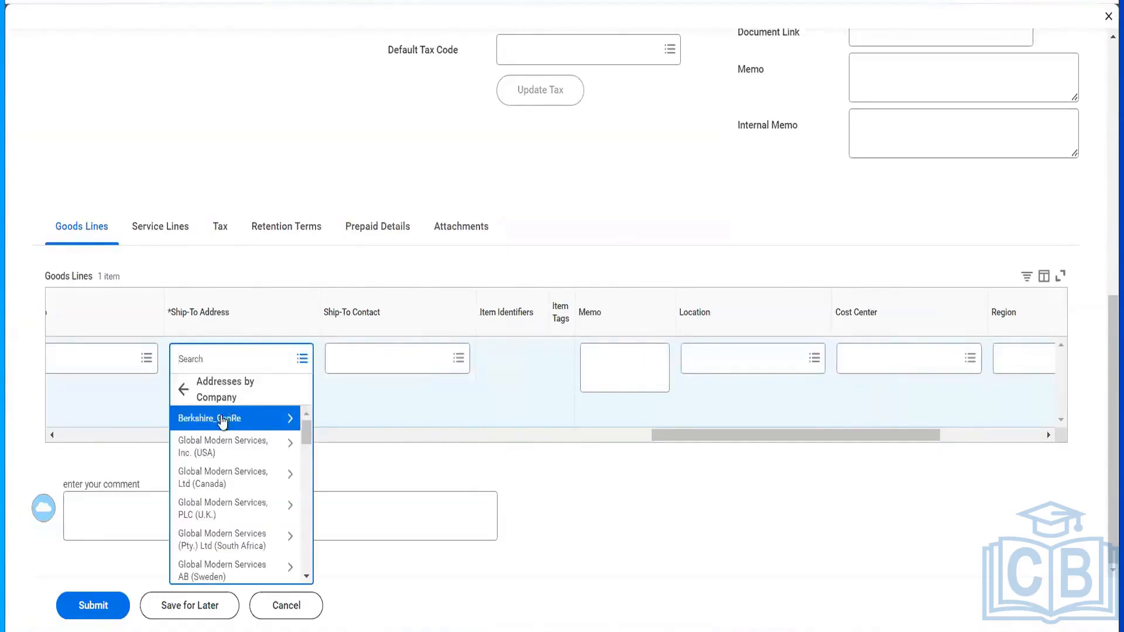
{"action": "scroll", "coordinate": [225, 506], "scroll_direction": "down", "scroll_amount": 5}
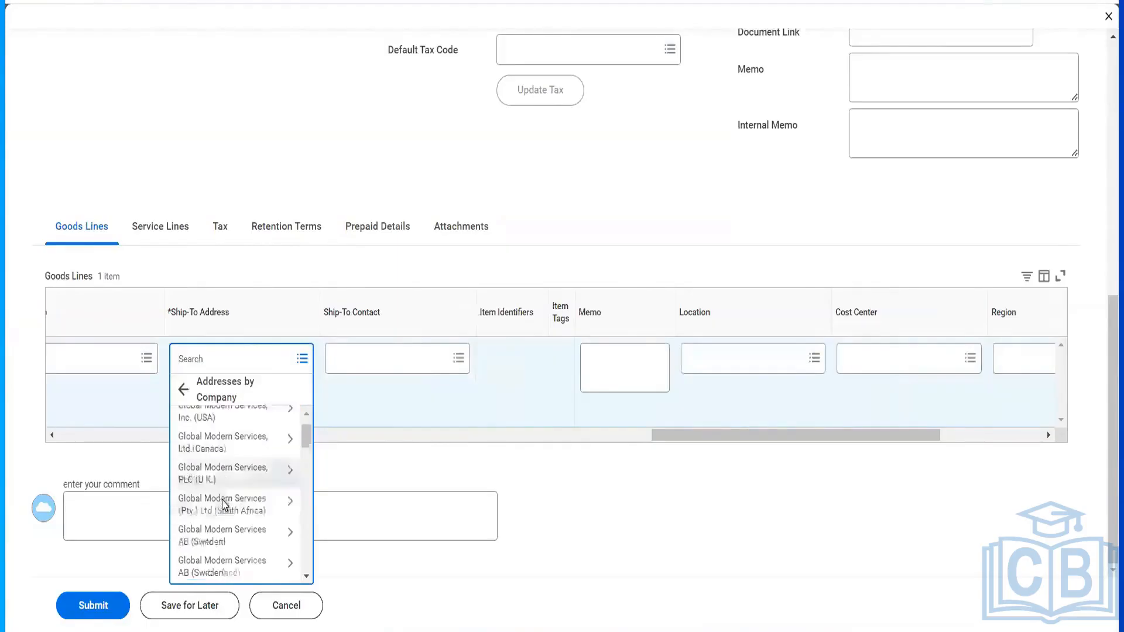
{"action": "scroll", "coordinate": [225, 505], "scroll_direction": "down", "scroll_amount": 10}
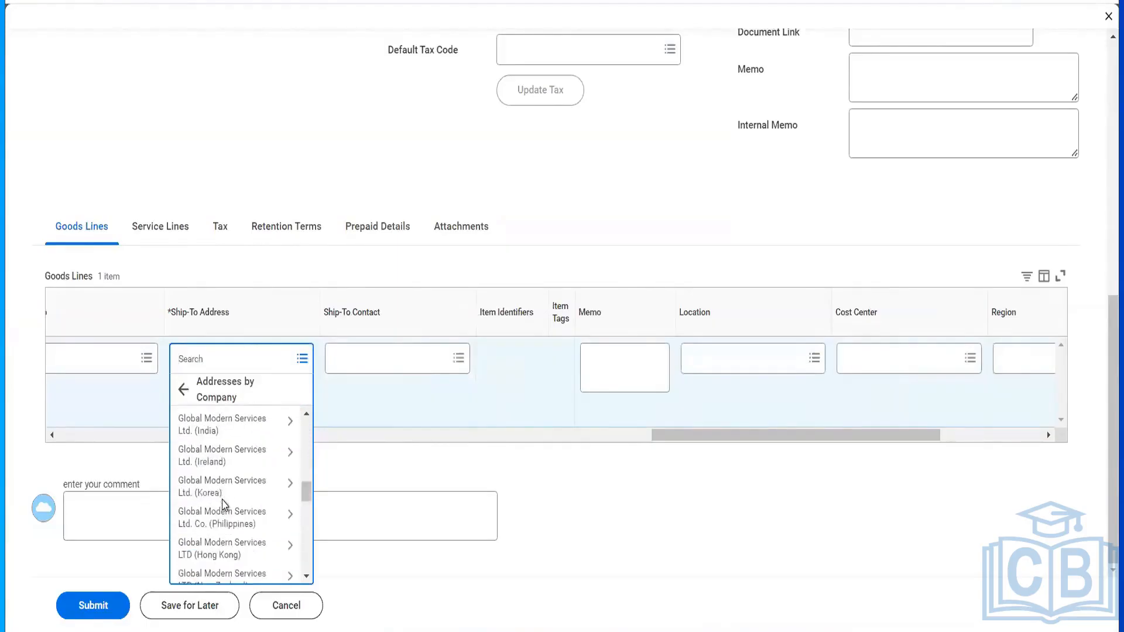
{"action": "scroll", "coordinate": [223, 504], "scroll_direction": "down", "scroll_amount": 3}
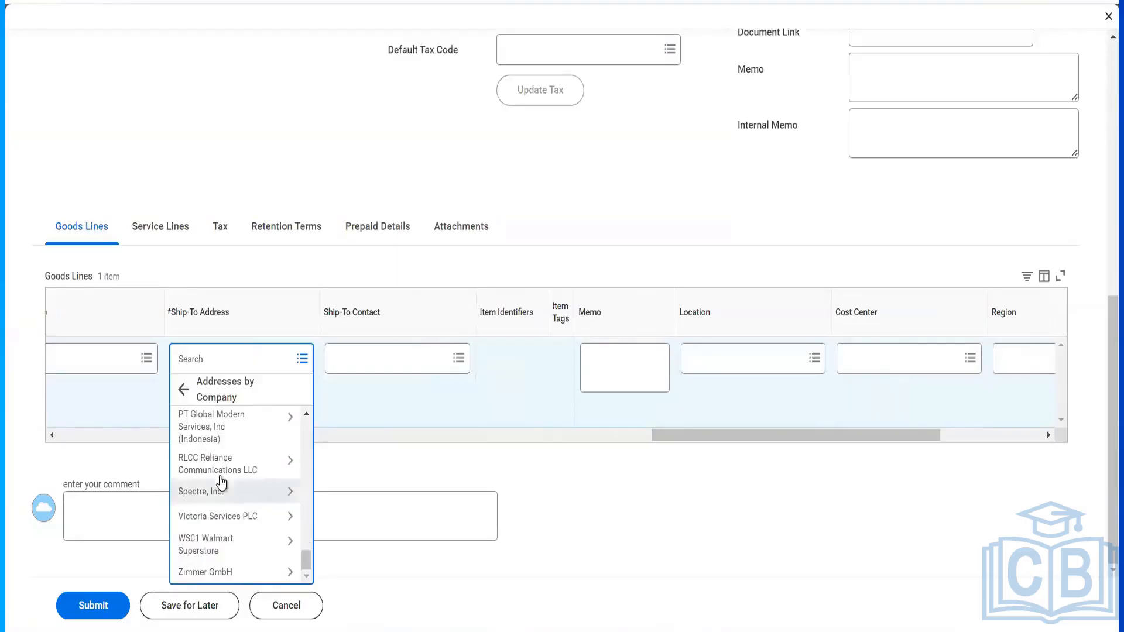
{"action": "left_click", "coordinate": [221, 477]}
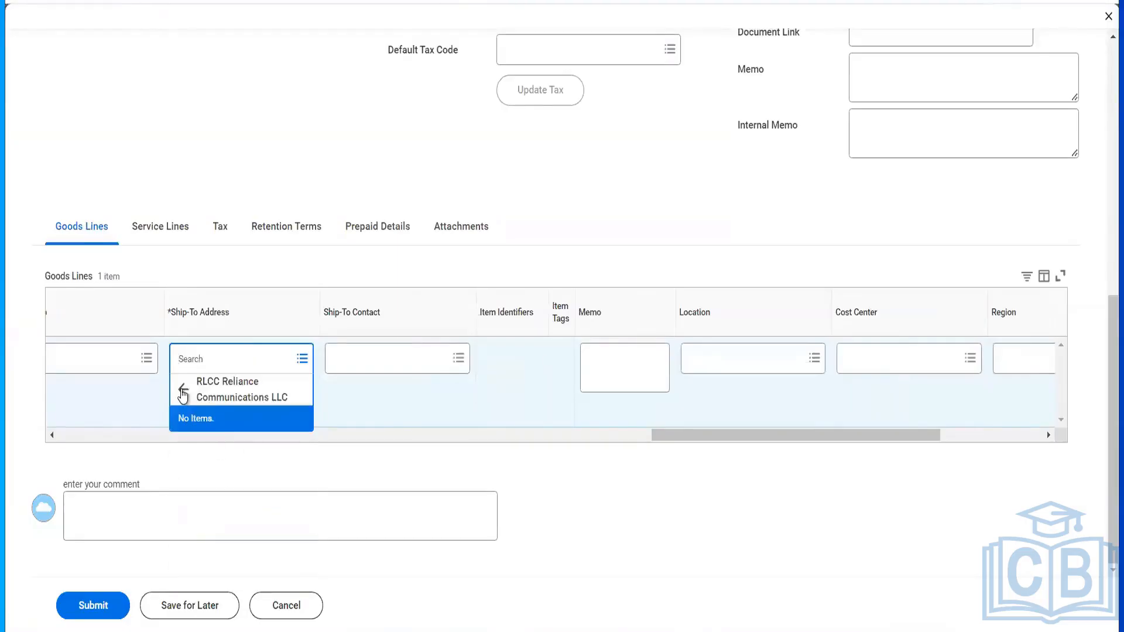
{"action": "left_click", "coordinate": [703, 443]}
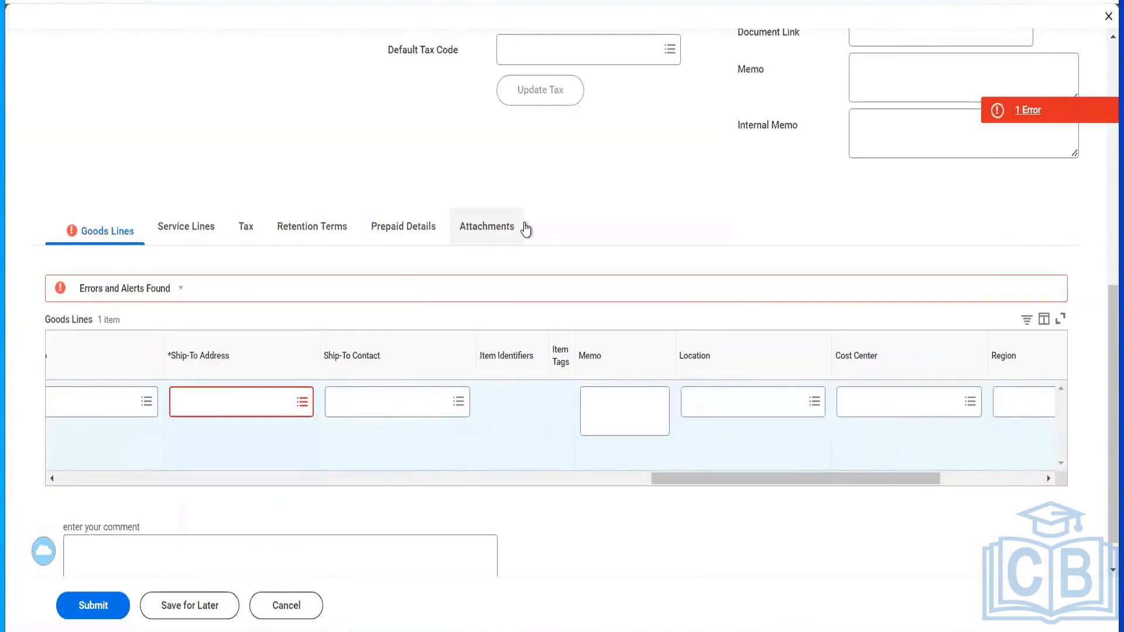
{"action": "scroll", "coordinate": [529, 229], "scroll_direction": "up", "scroll_amount": 10}
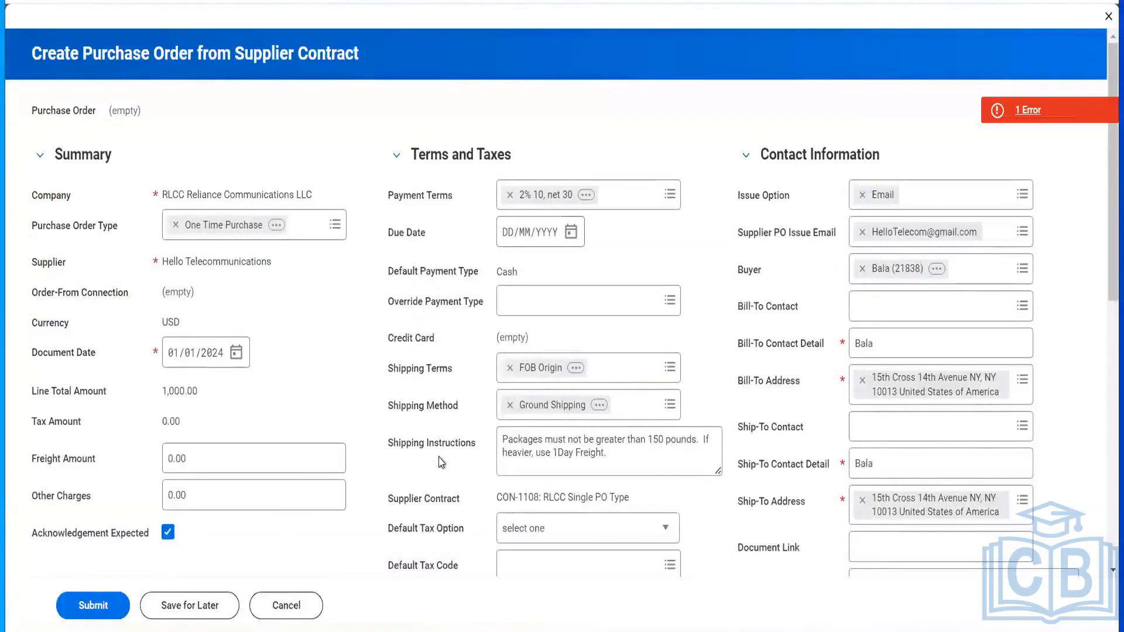
{"action": "scroll", "coordinate": [441, 462], "scroll_direction": "down", "scroll_amount": 8}
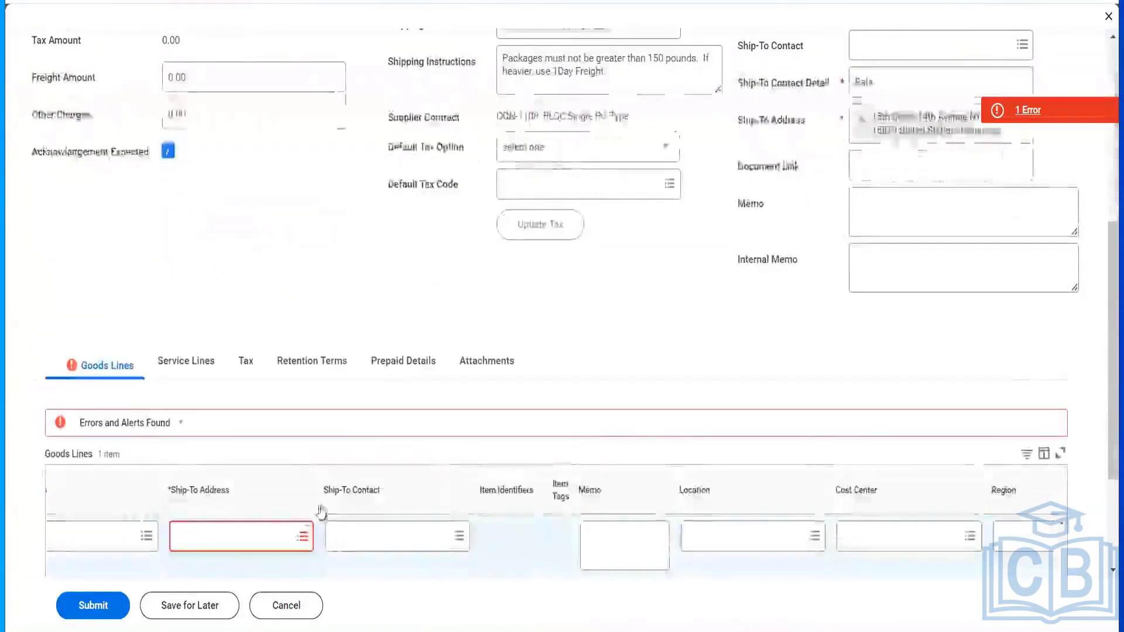
{"action": "left_click", "coordinate": [248, 470]}
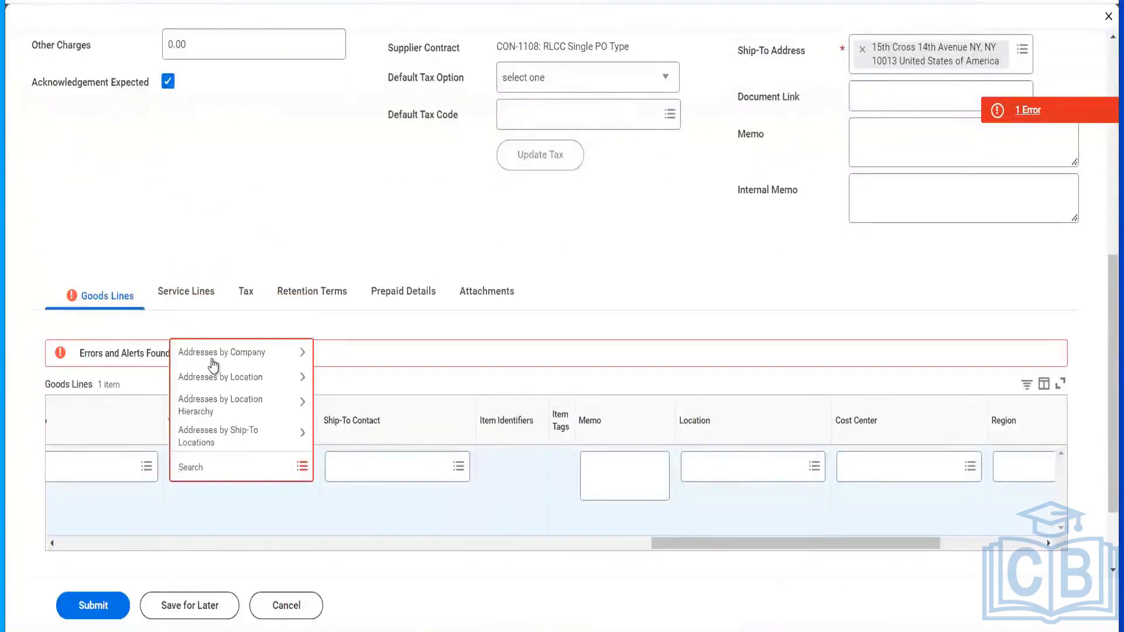
{"action": "left_click", "coordinate": [212, 358]}
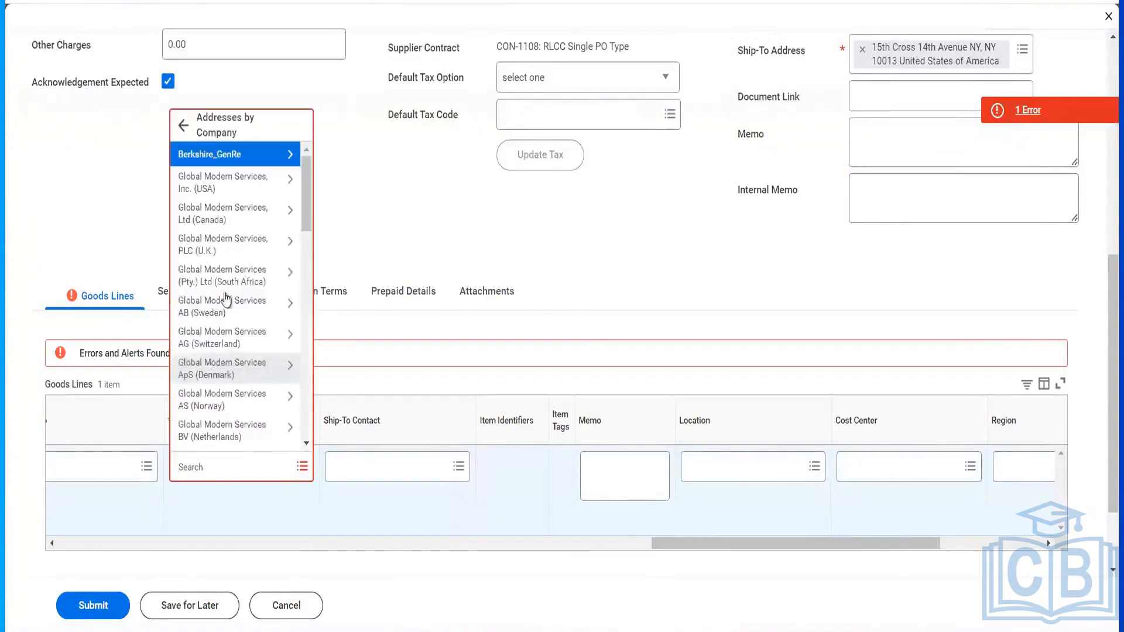
{"action": "left_click", "coordinate": [222, 182]}
{"action": "left_click", "coordinate": [199, 410]}
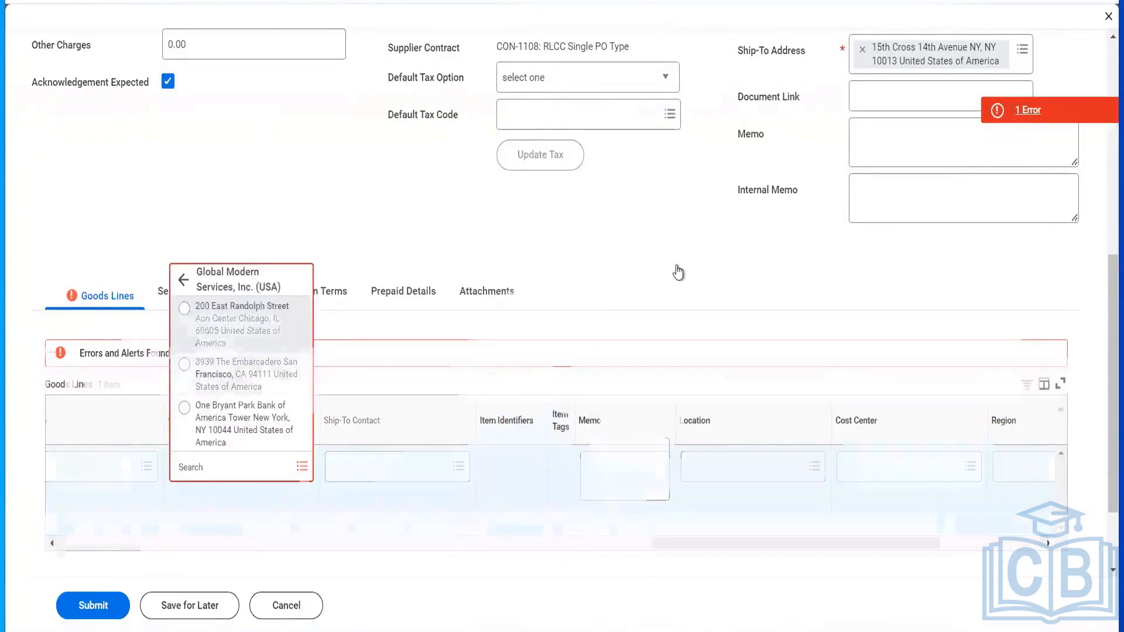
{"action": "scroll", "coordinate": [677, 272], "scroll_direction": "up", "scroll_amount": 5}
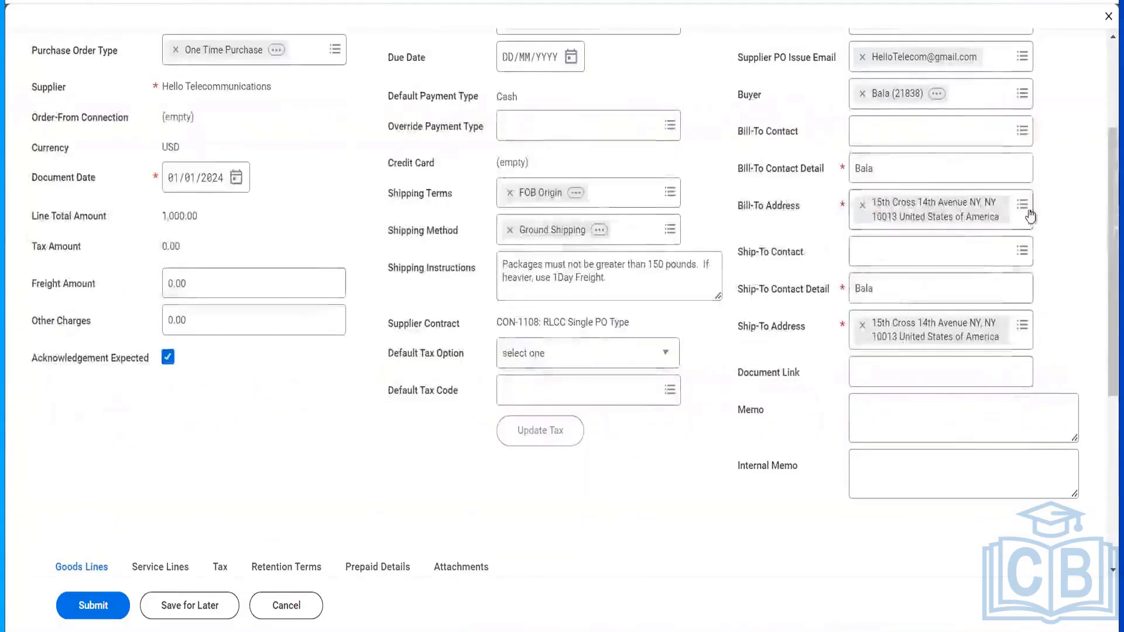
- Set the order's ship-to address to 200 East Randolph Street, Chicago, IL 60605
{"action": "left_click", "coordinate": [1021, 325]}
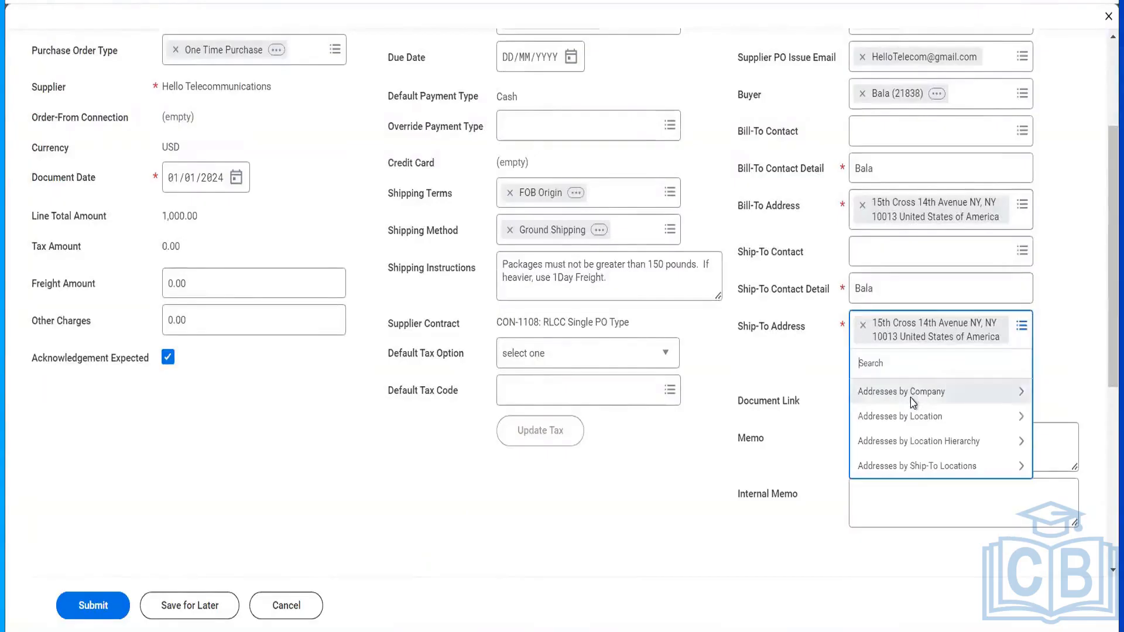
{"action": "left_click", "coordinate": [910, 395]}
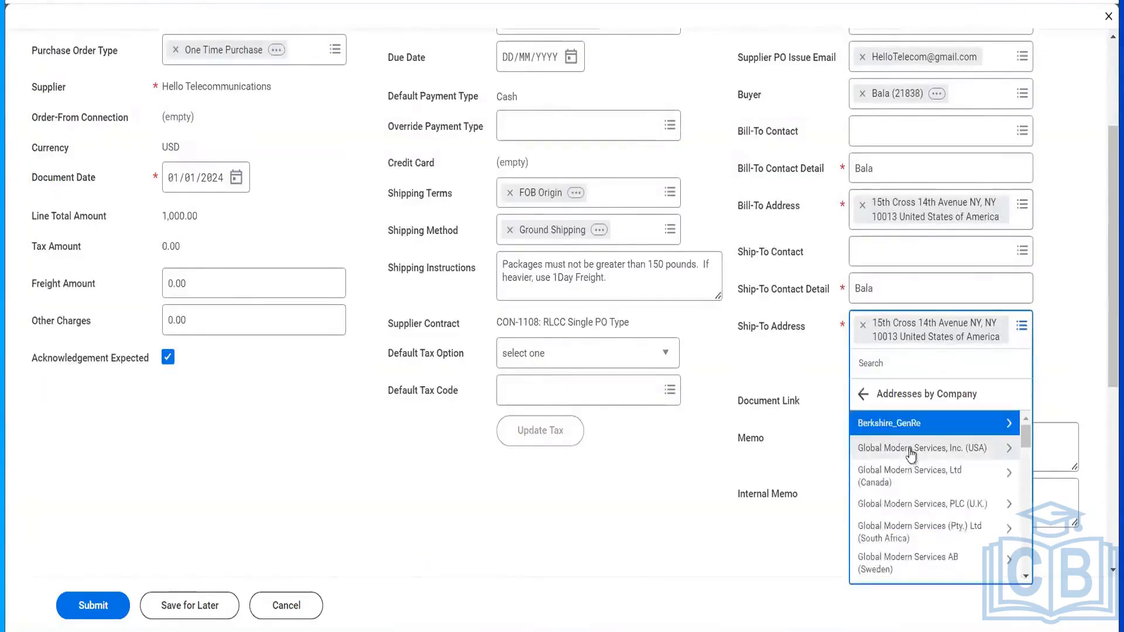
{"action": "left_click", "coordinate": [911, 449]}
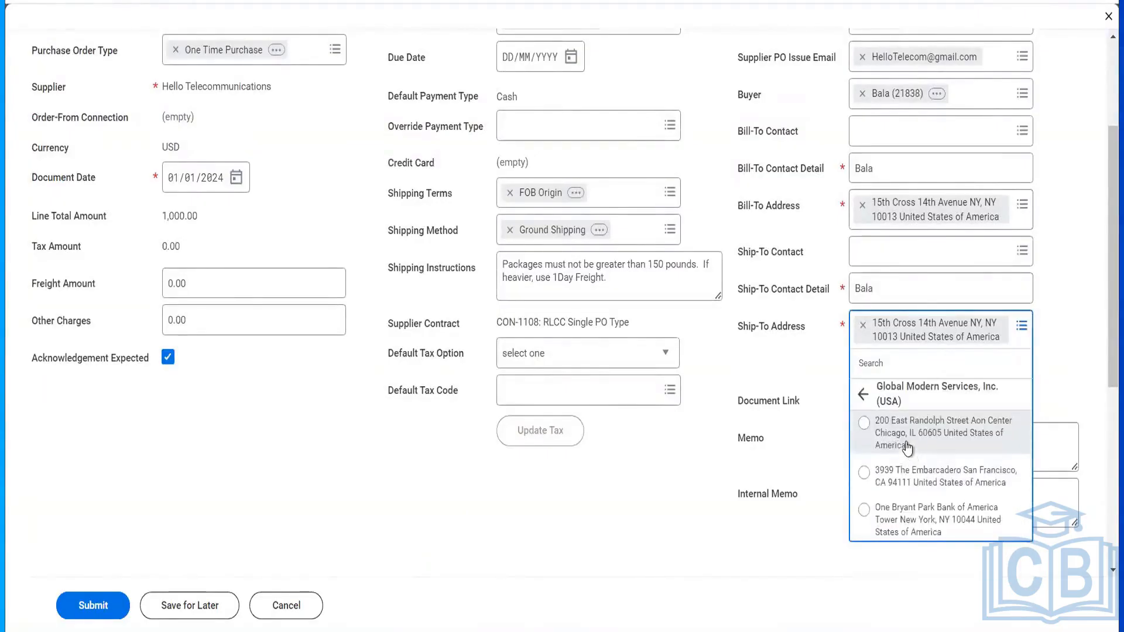
{"action": "left_click", "coordinate": [907, 446]}
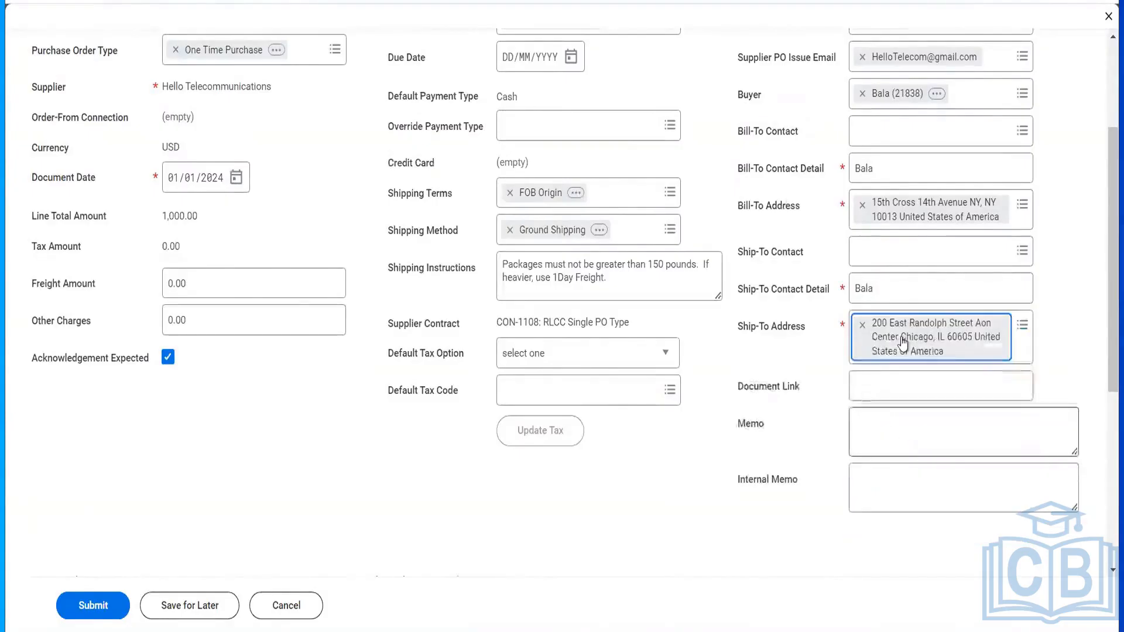
{"action": "scroll", "coordinate": [903, 344], "scroll_direction": "up", "scroll_amount": 3}
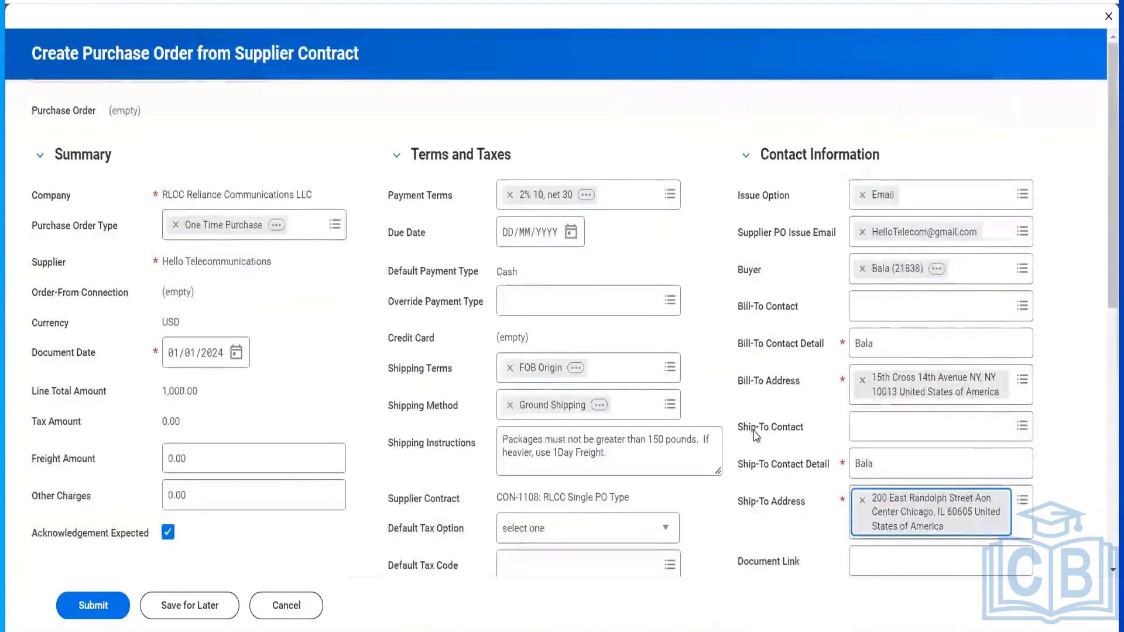
{"action": "scroll", "coordinate": [755, 433], "scroll_direction": "down", "scroll_amount": 9}
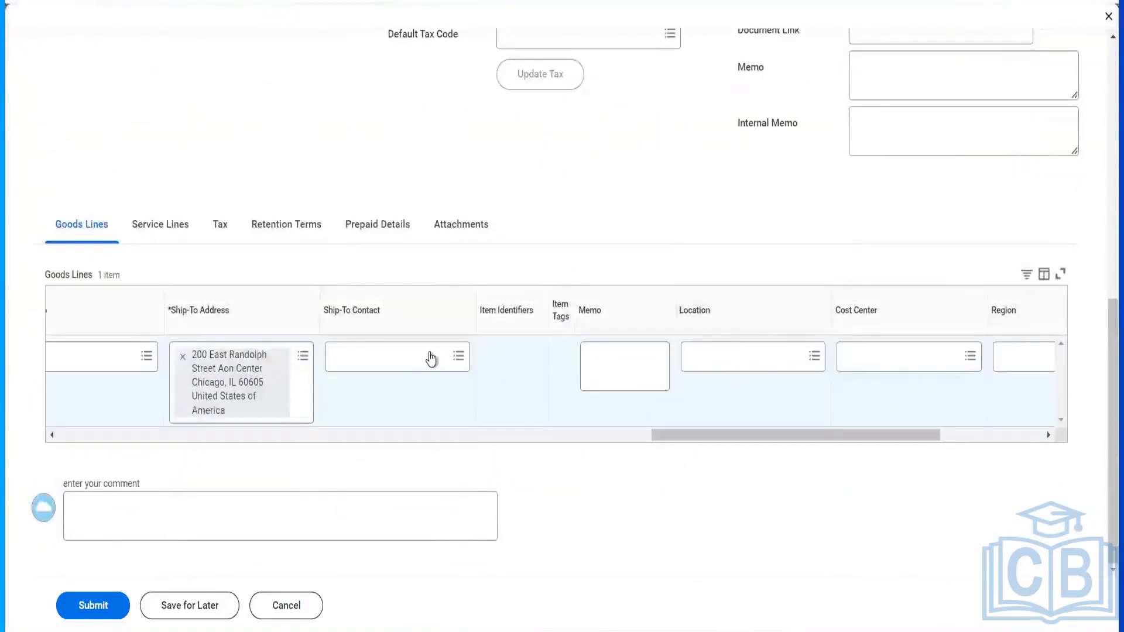
- Try a ship-to contact search for 'jenn', then set the goods line cost center to Reliance Finance
{"action": "left_click", "coordinate": [431, 357]}
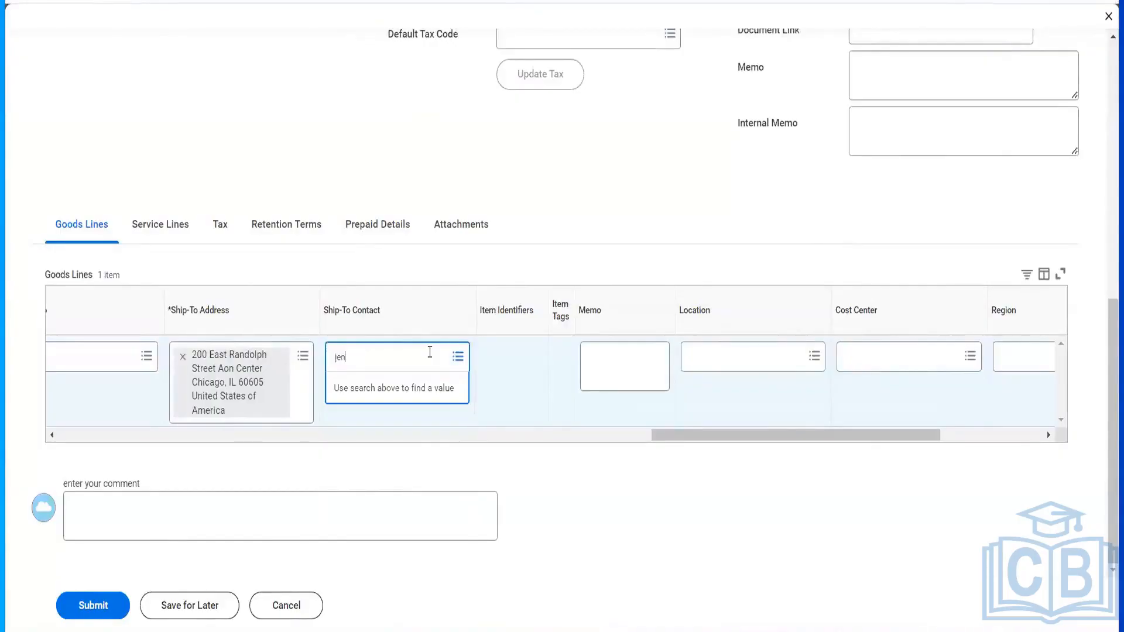
{"action": "key", "text": "Return"}
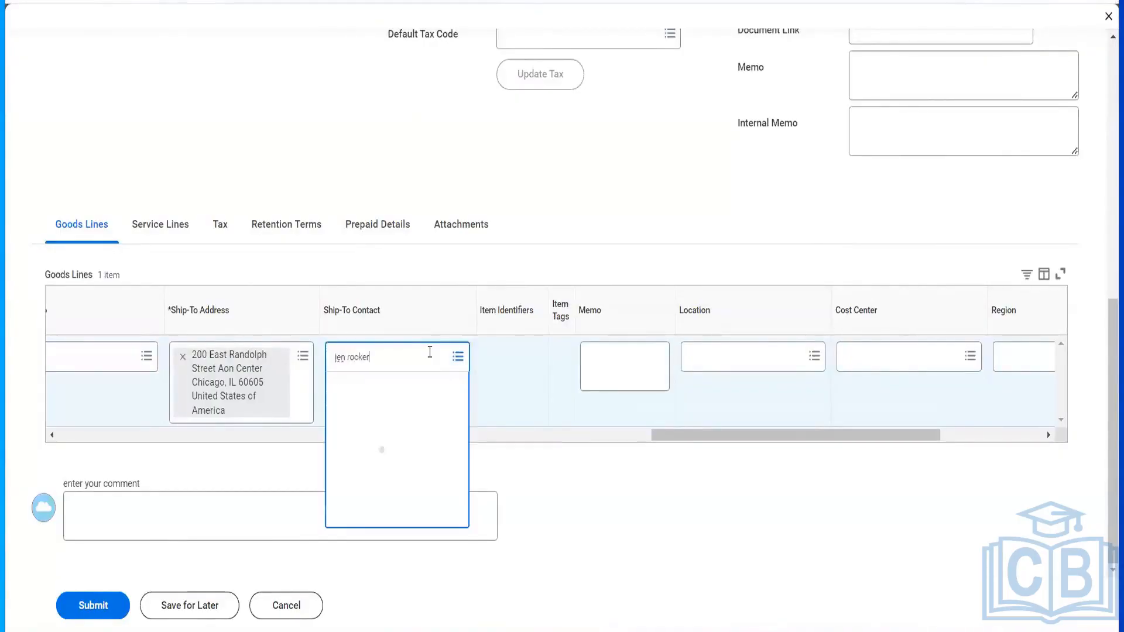
{"action": "type", "text": "jenn"}
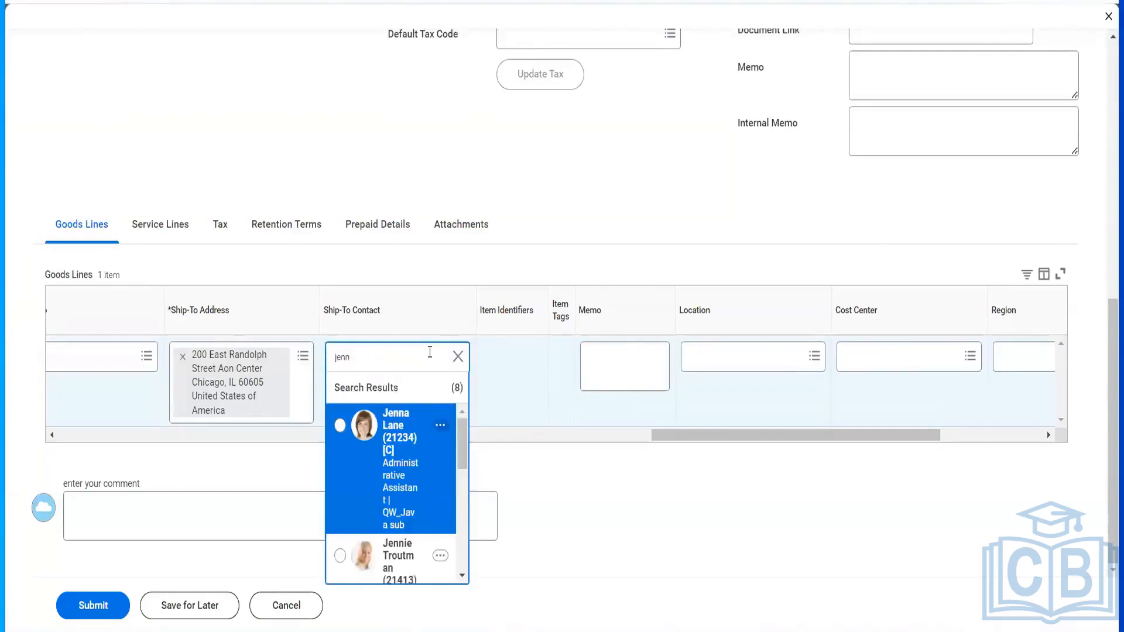
{"action": "scroll", "coordinate": [408, 489], "scroll_direction": "down", "scroll_amount": 10}
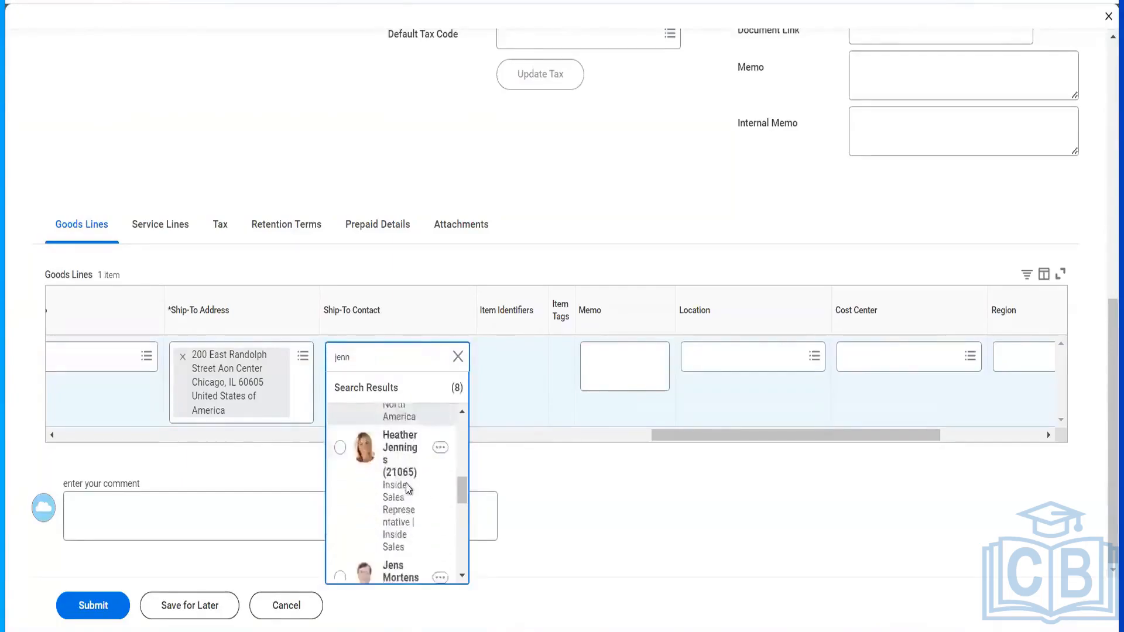
{"action": "scroll", "coordinate": [408, 489], "scroll_direction": "down", "scroll_amount": 5}
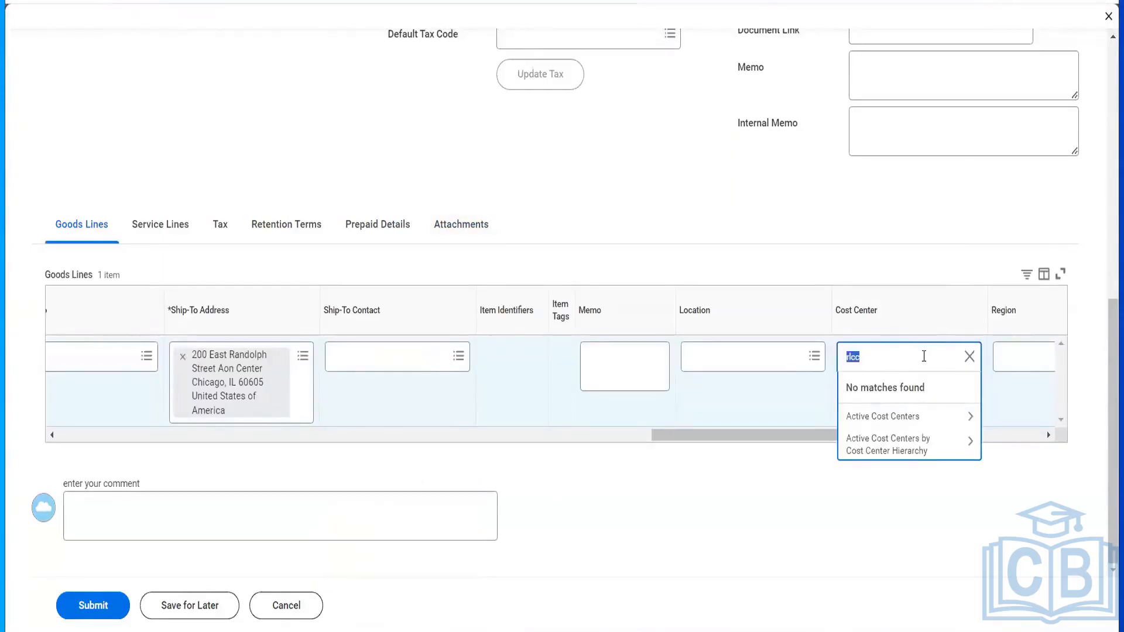
{"action": "key", "text": "Return"}
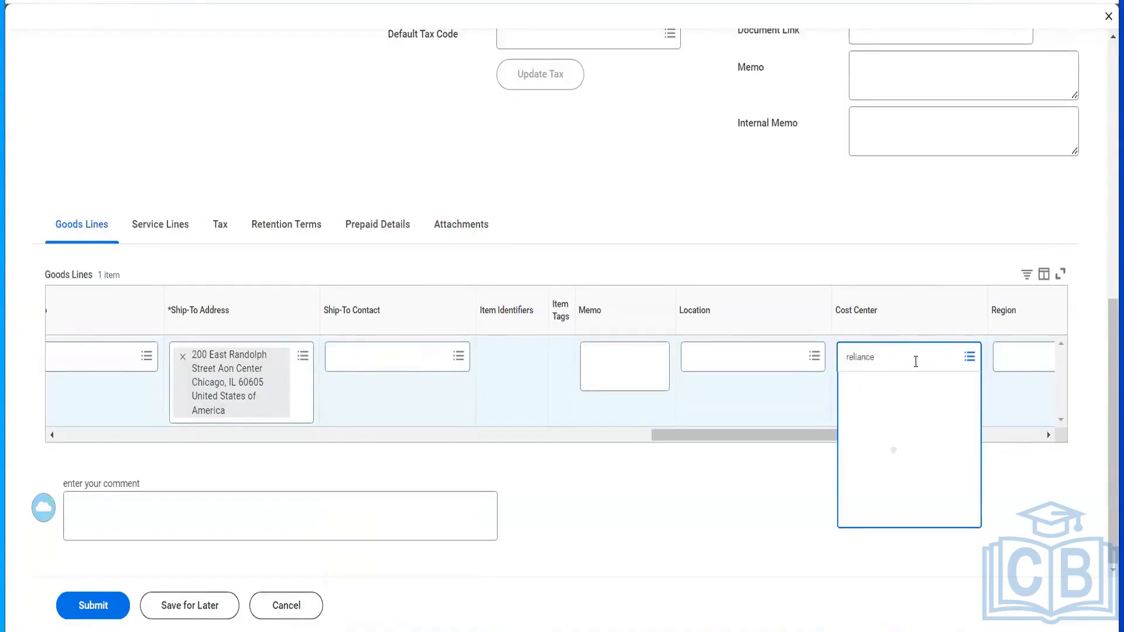
{"action": "left_click", "coordinate": [884, 417]}
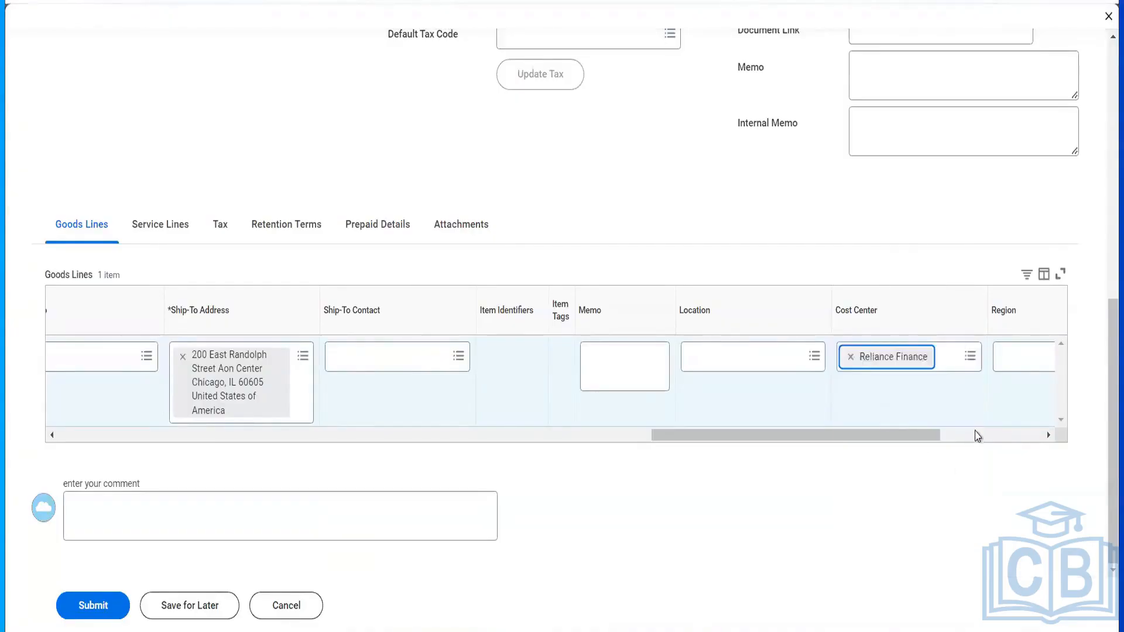
{"action": "left_click", "coordinate": [978, 440]}
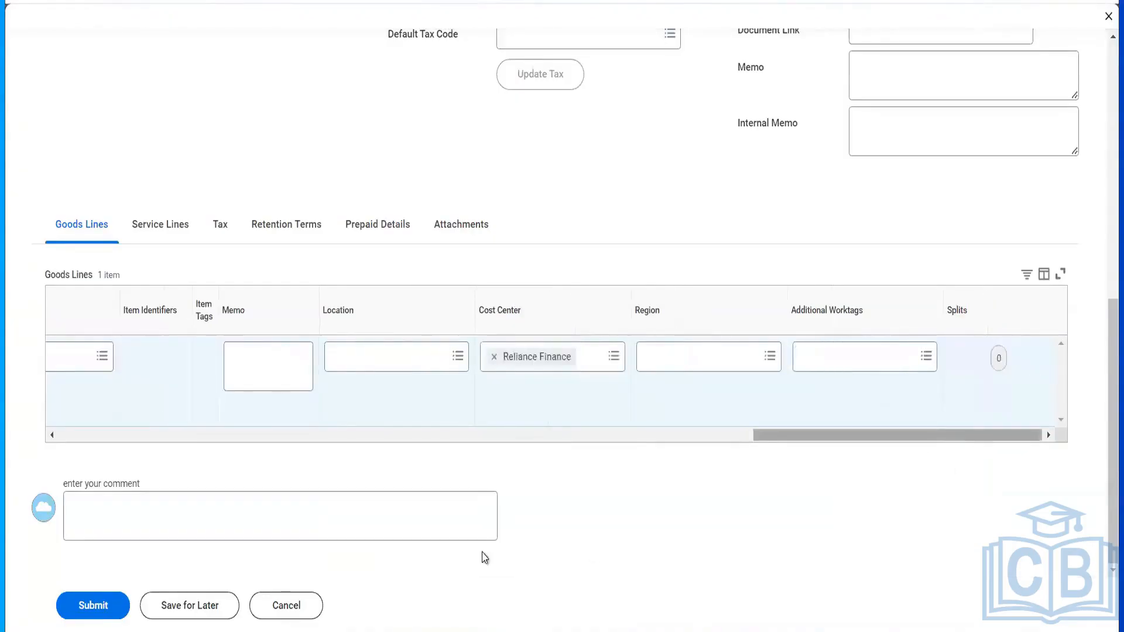
- Submit PO-4296 and view its process details showing manager approval awaiting action
{"action": "left_click", "coordinate": [92, 607]}
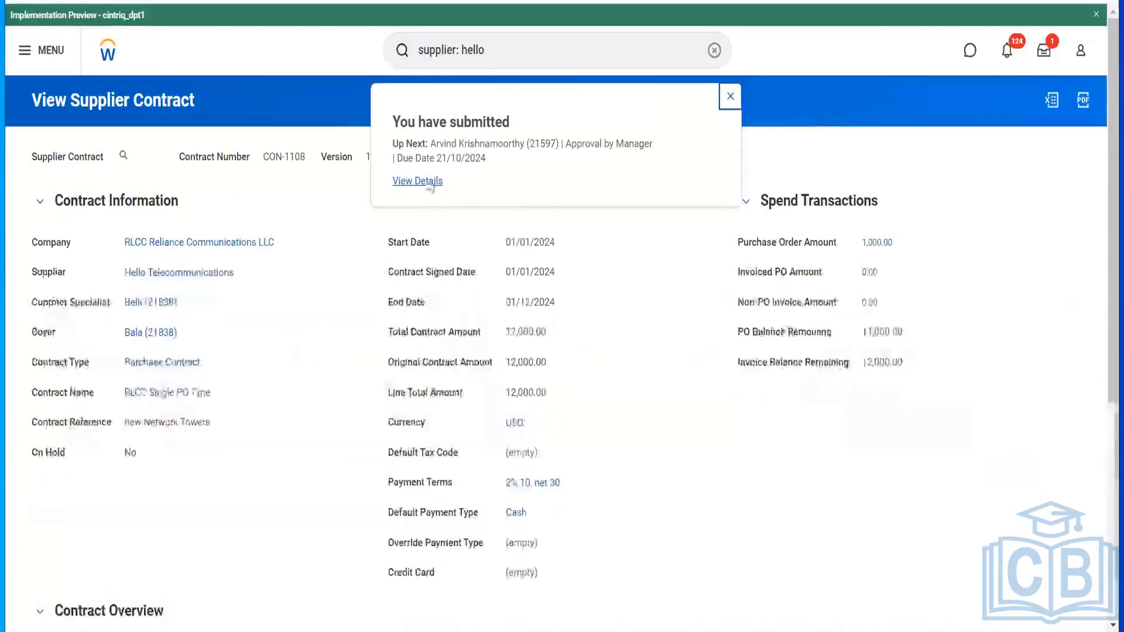
{"action": "left_click", "coordinate": [425, 181]}
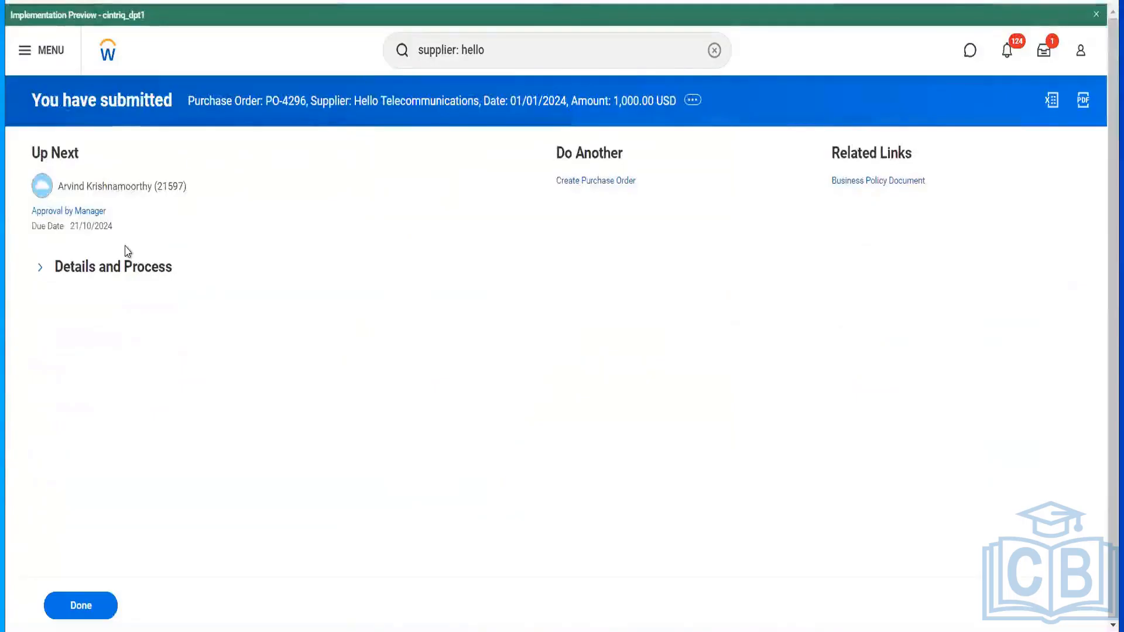
{"action": "left_click", "coordinate": [125, 265]}
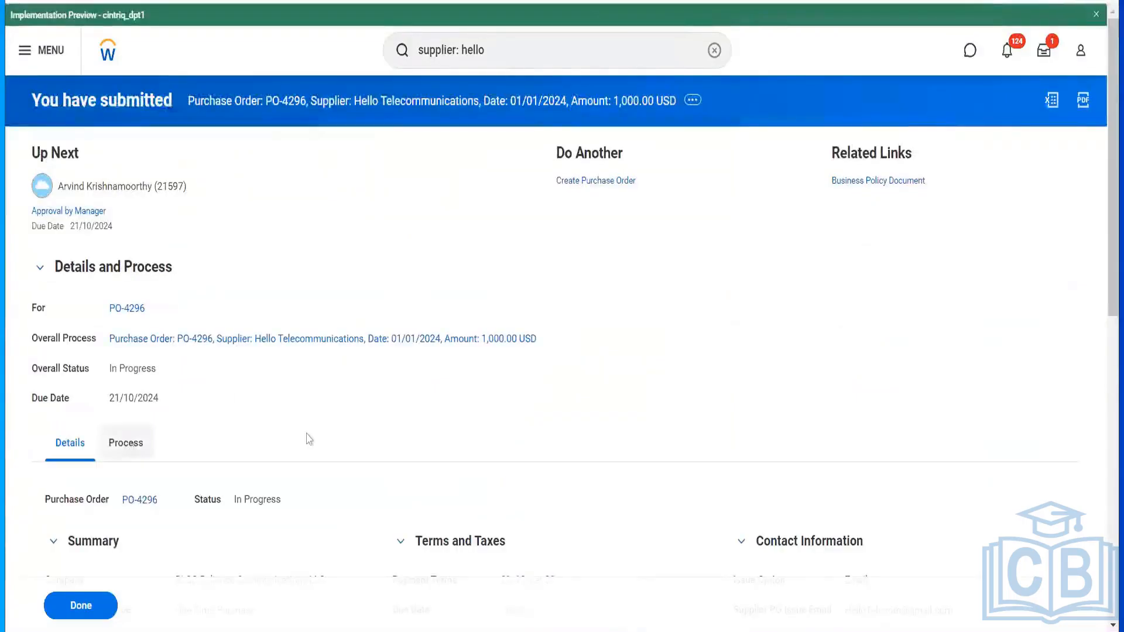
{"action": "scroll", "coordinate": [680, 469], "scroll_direction": "down", "scroll_amount": 4}
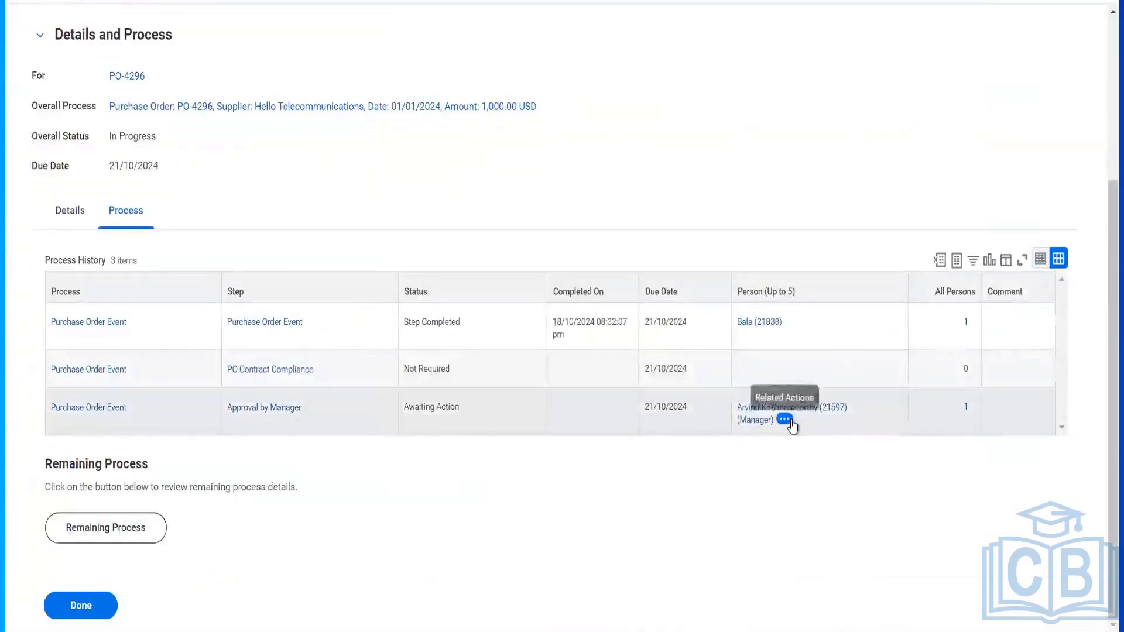
- From the manager's related actions, start a proxy session acting as the approving manager
{"action": "left_click", "coordinate": [784, 419]}
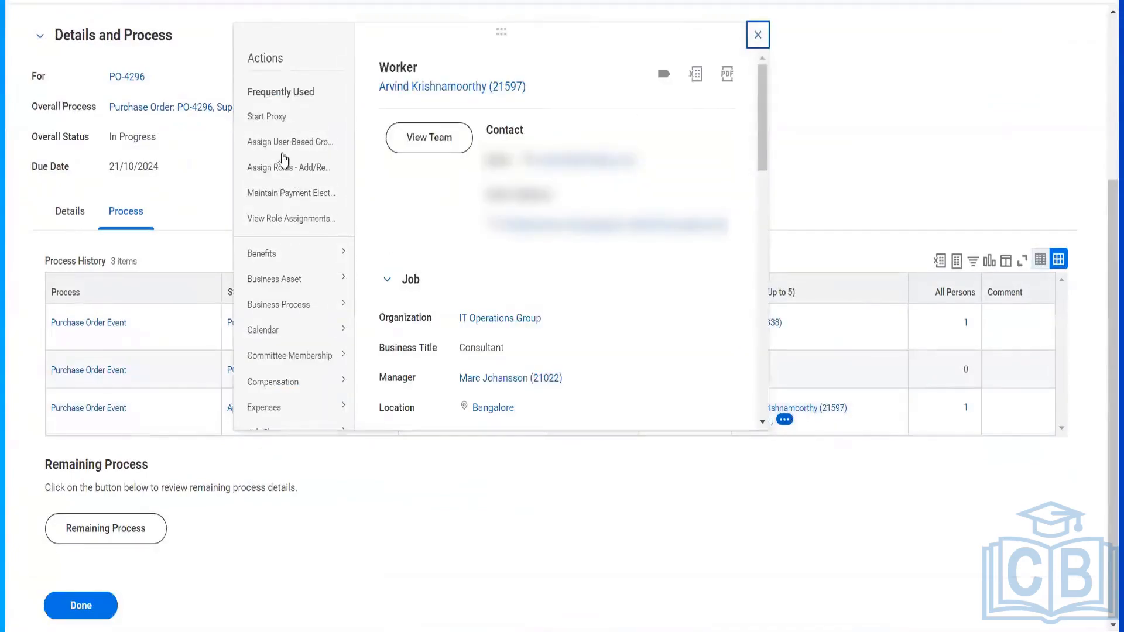
{"action": "left_click", "coordinate": [271, 115]}
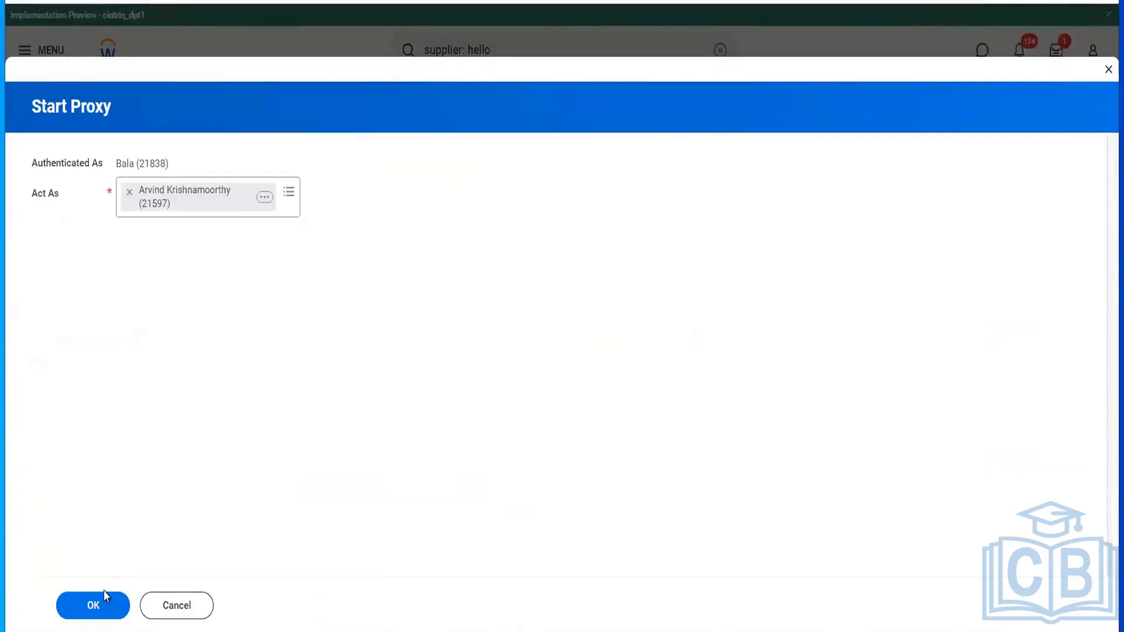
{"action": "left_click", "coordinate": [103, 605]}
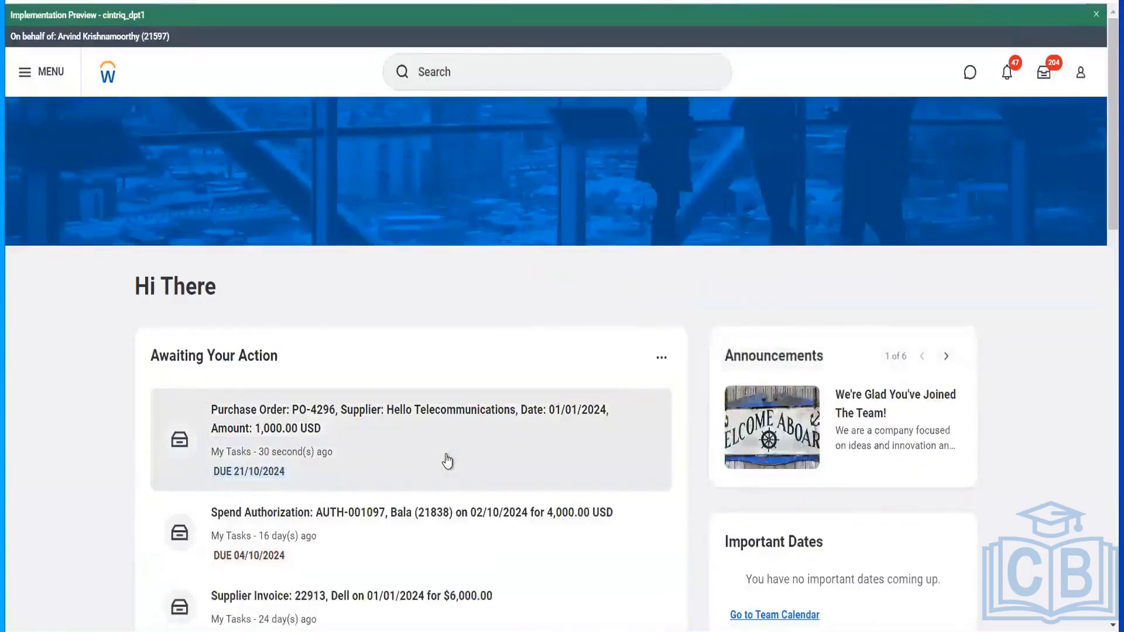
- Review the PO-4296 approval task details and approve the purchase order as the manager
{"action": "left_click", "coordinate": [449, 460]}
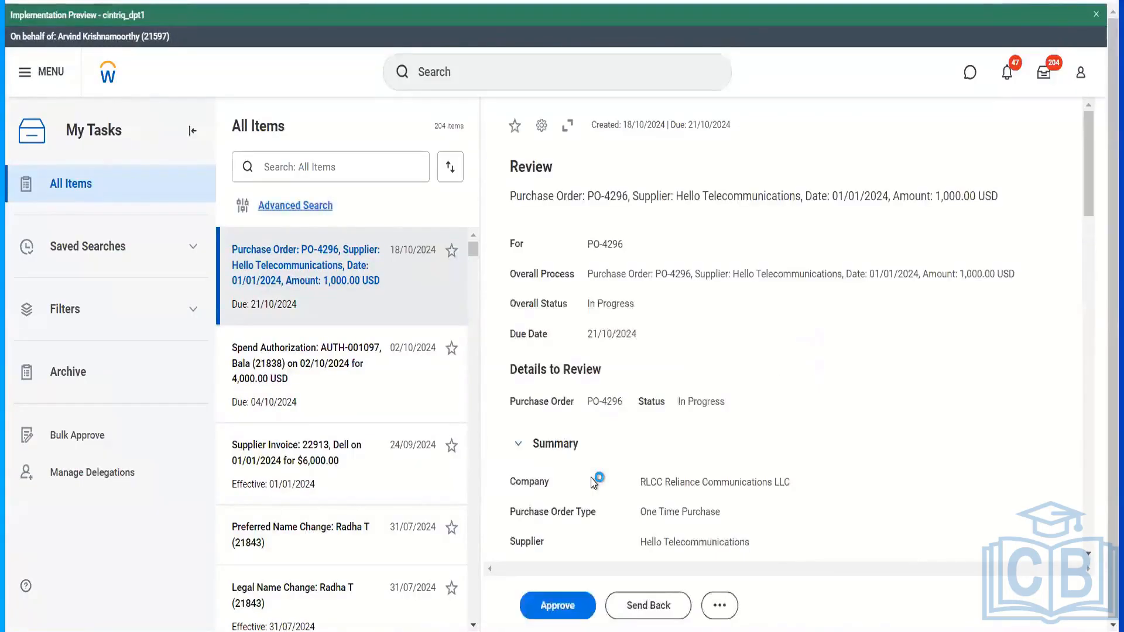
{"action": "scroll", "coordinate": [610, 451], "scroll_direction": "down", "scroll_amount": 10}
{"action": "scroll", "coordinate": [611, 451], "scroll_direction": "down", "scroll_amount": 10}
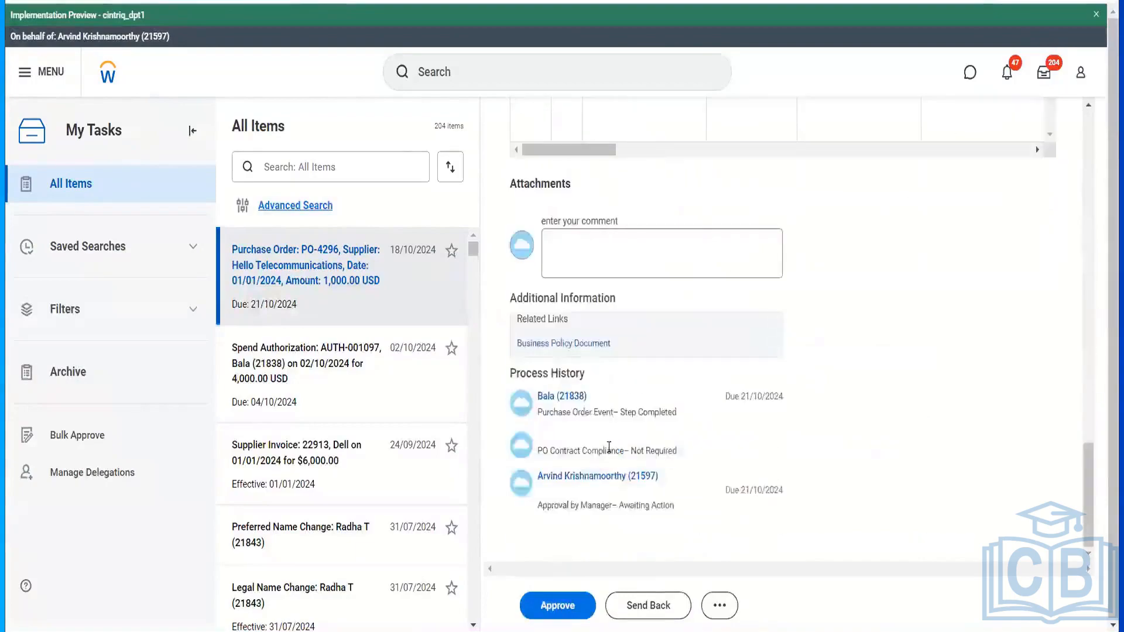
{"action": "scroll", "coordinate": [737, 446], "scroll_direction": "up", "scroll_amount": 5}
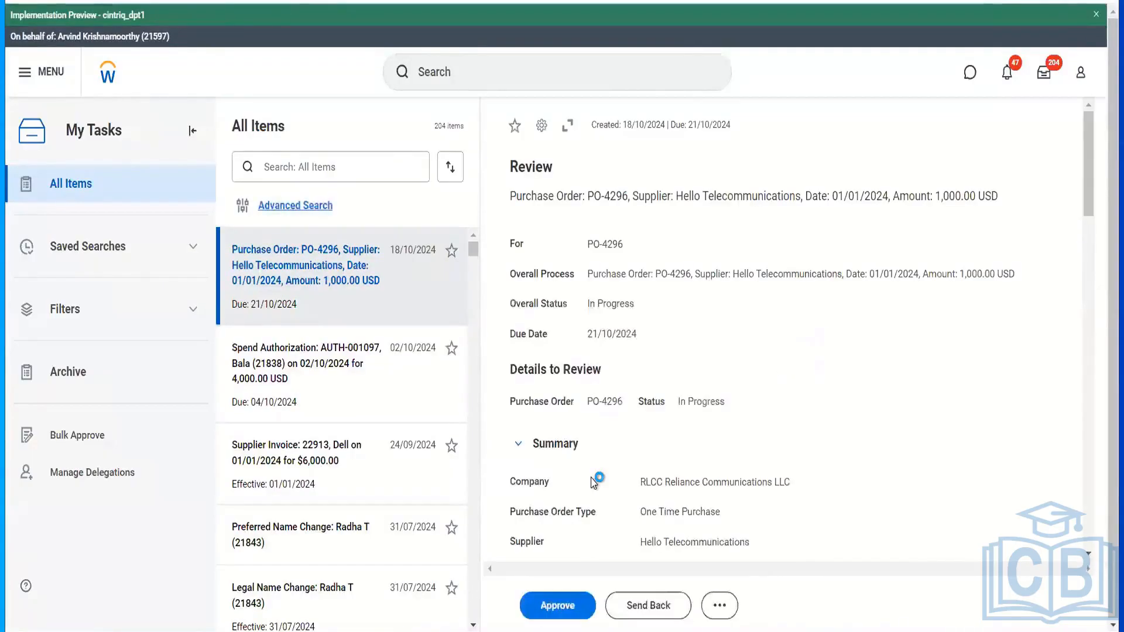
{"action": "scroll", "coordinate": [608, 451], "scroll_direction": "down", "scroll_amount": 5}
{"action": "scroll", "coordinate": [609, 451], "scroll_direction": "down", "scroll_amount": 10}
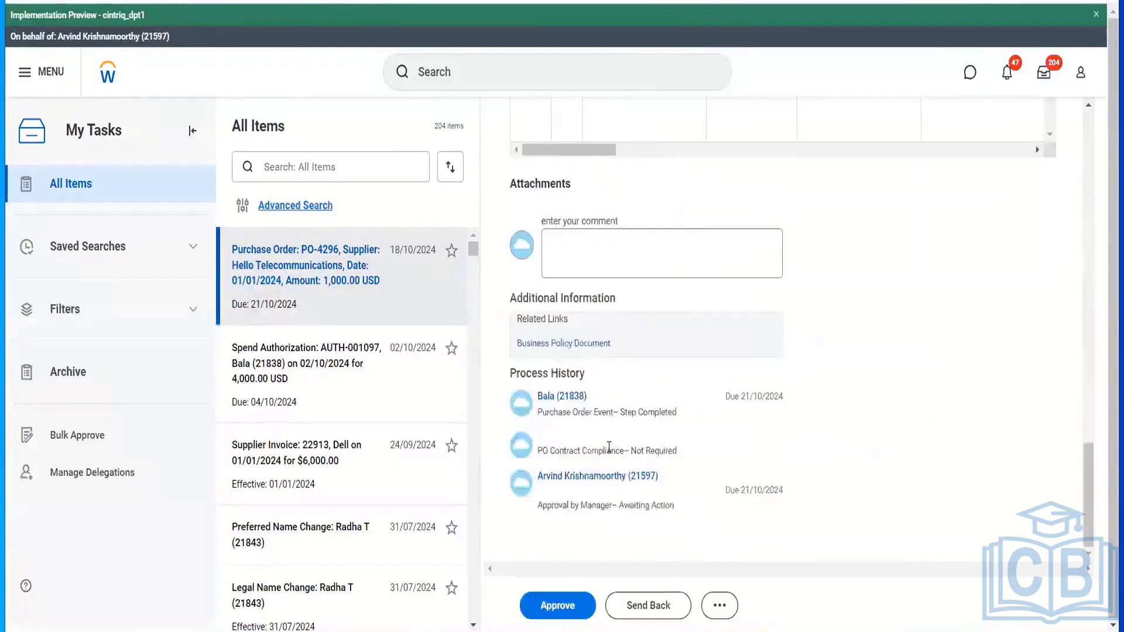
{"action": "scroll", "coordinate": [736, 446], "scroll_direction": "up", "scroll_amount": 5}
{"action": "scroll", "coordinate": [736, 446], "scroll_direction": "right", "scroll_amount": 10}
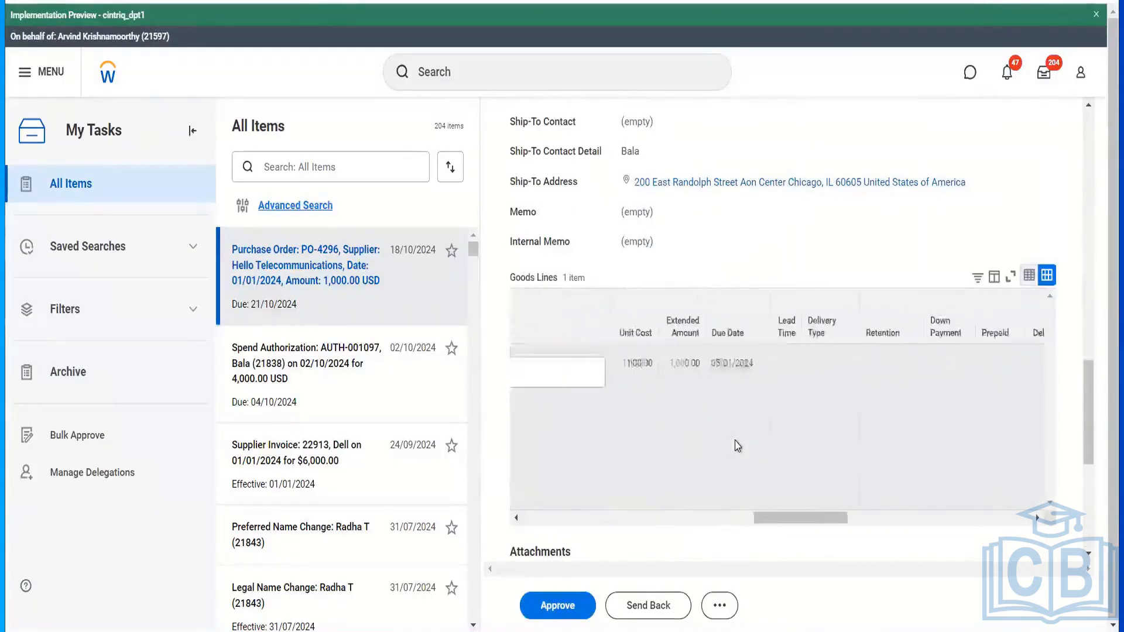
{"action": "left_click", "coordinate": [573, 607]}
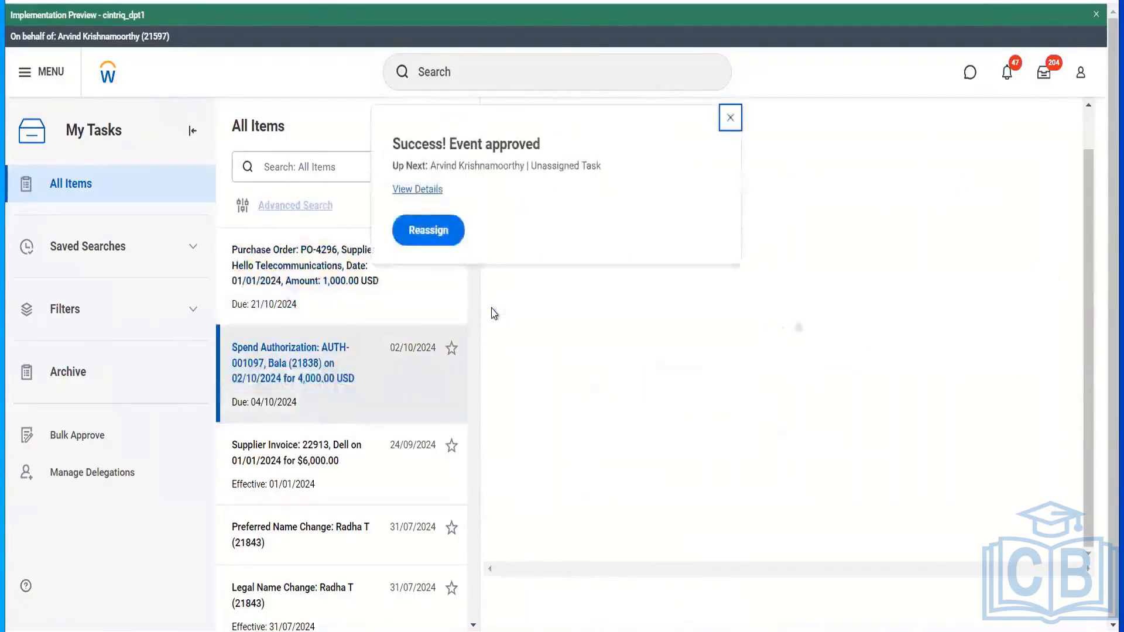
- Reassign the unassigned PO-4296 approval task to the second approver with comment 'terst'
{"action": "left_click", "coordinate": [414, 230]}
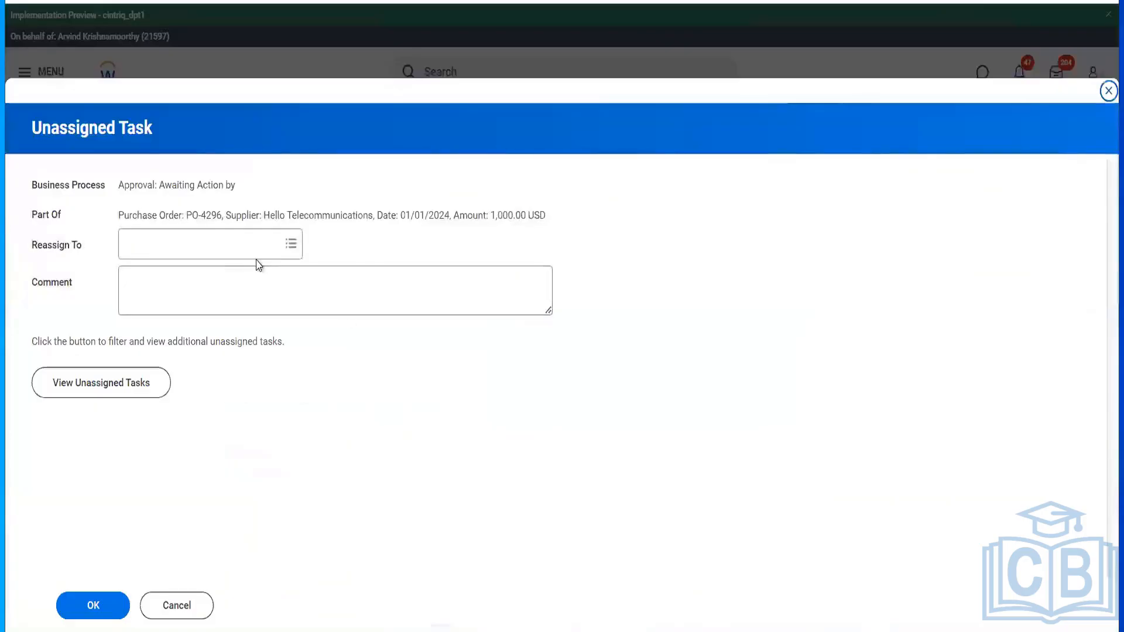
{"action": "left_click", "coordinate": [236, 248]}
{"action": "type", "text": "te"}
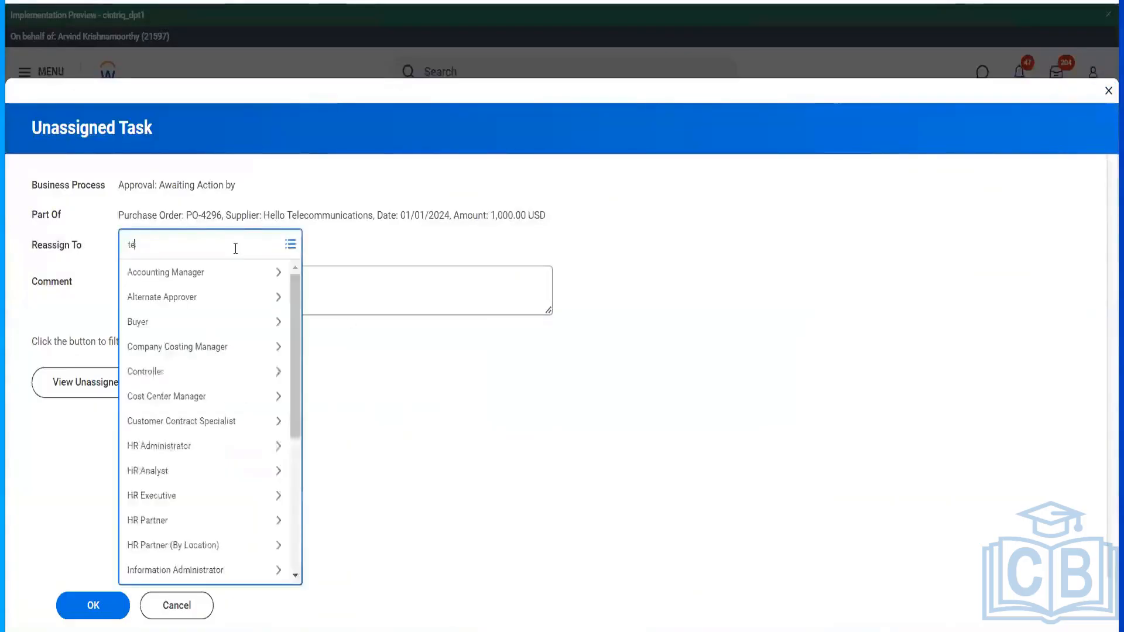
{"action": "type", "text": "resa"}
{"action": "key", "text": "Return"}
{"action": "left_click", "coordinate": [197, 301]}
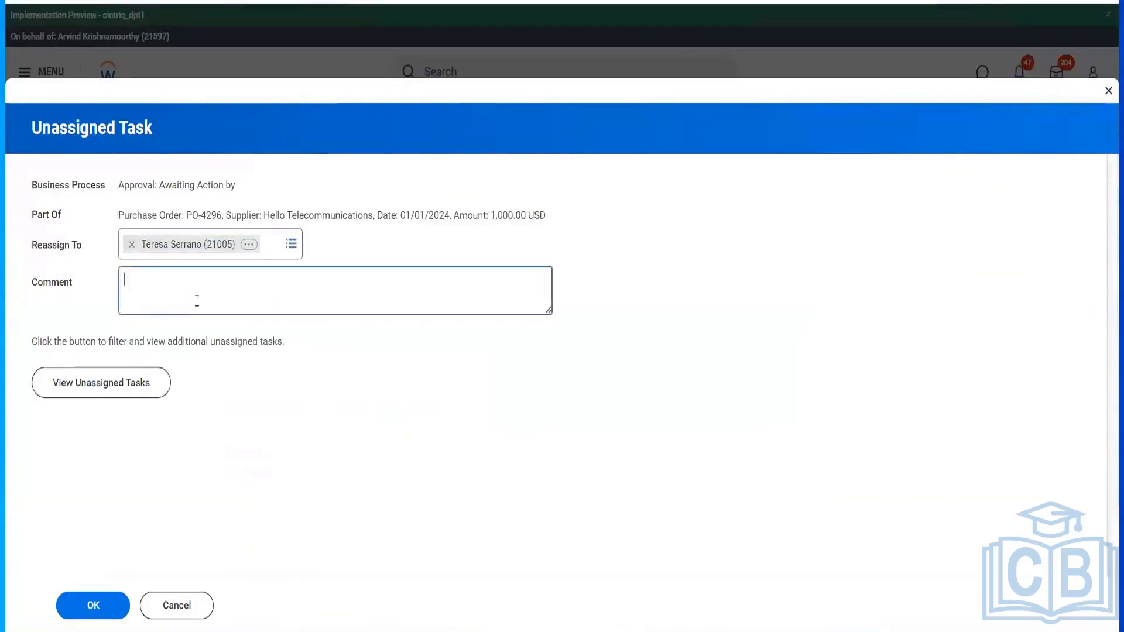
{"action": "type", "text": "terst"}
{"action": "left_click", "coordinate": [92, 606]}
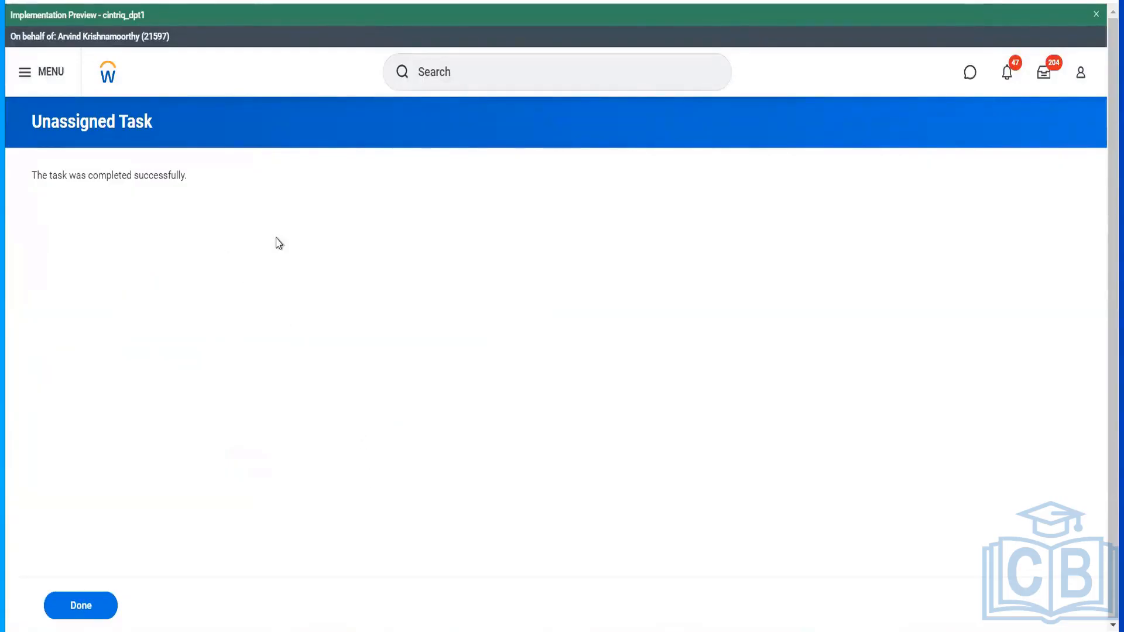
- Find the Start Proxy task via search and act as the reassigned second approver
{"action": "left_click", "coordinate": [587, 73]}
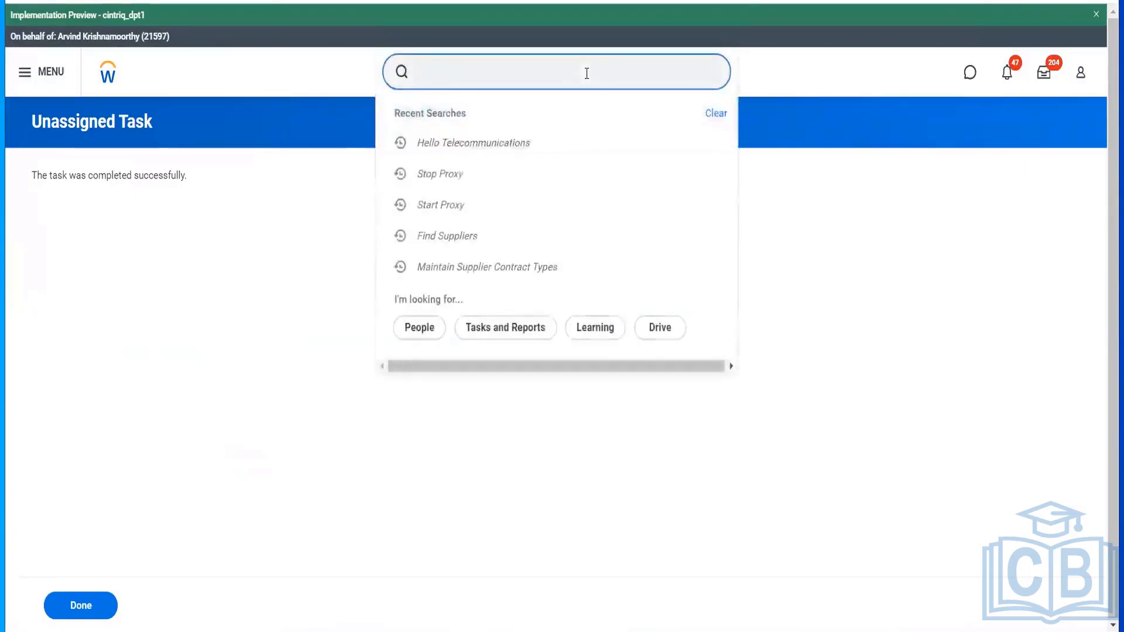
{"action": "type", "text": "start prox"}
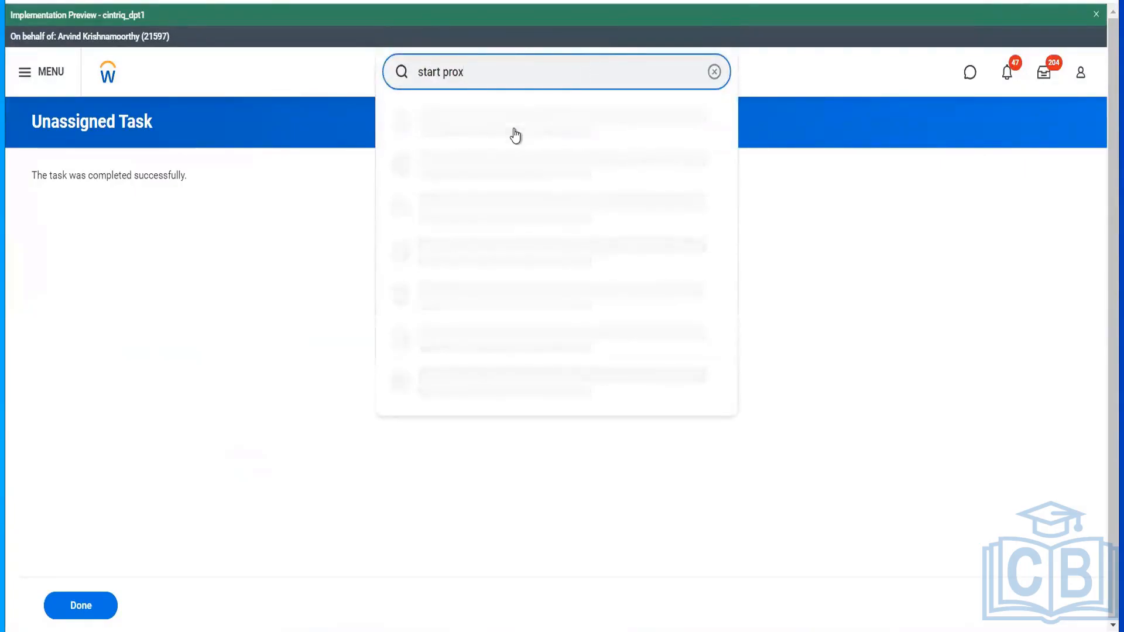
{"action": "left_click", "coordinate": [515, 133]}
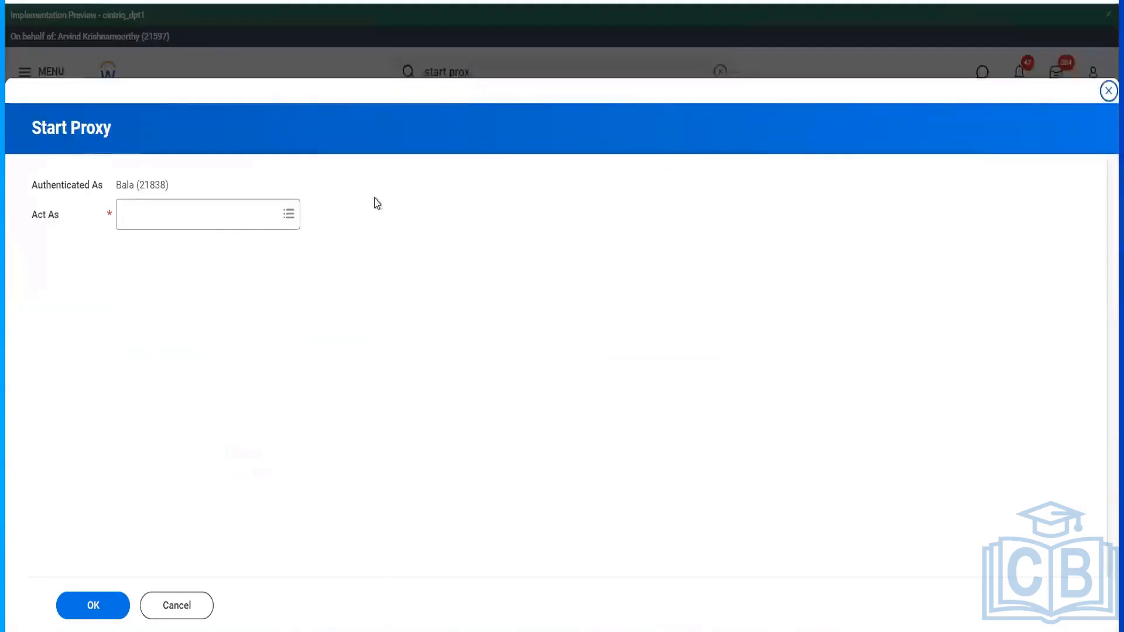
{"action": "left_click", "coordinate": [210, 216]}
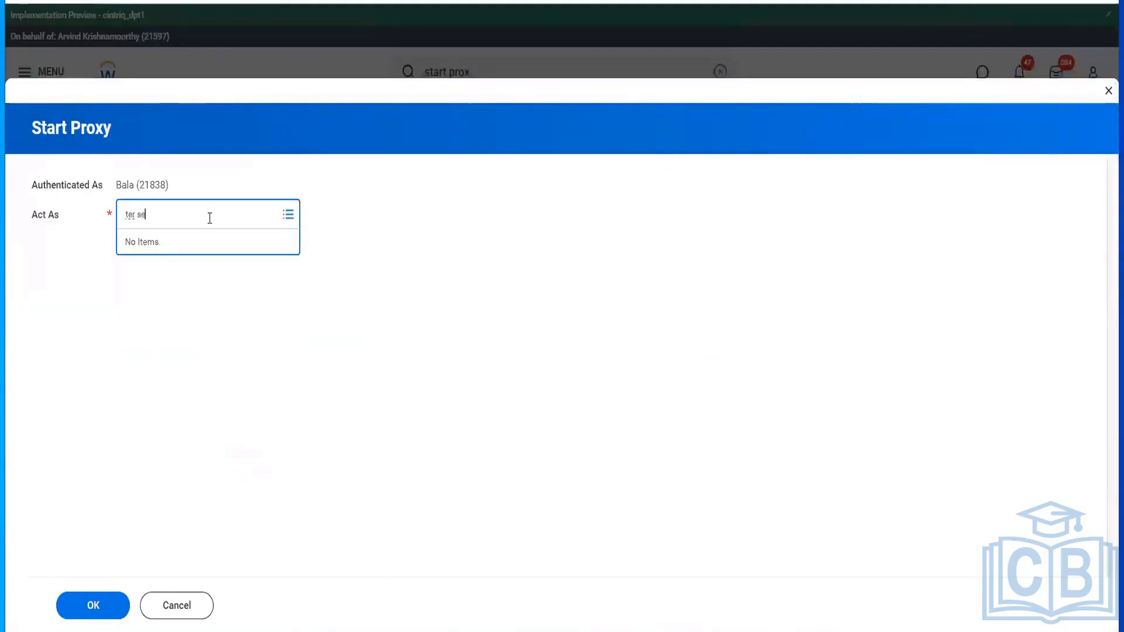
{"action": "type", "text": "ter se"}
{"action": "key", "text": "Return"}
{"action": "left_click", "coordinate": [114, 609]}
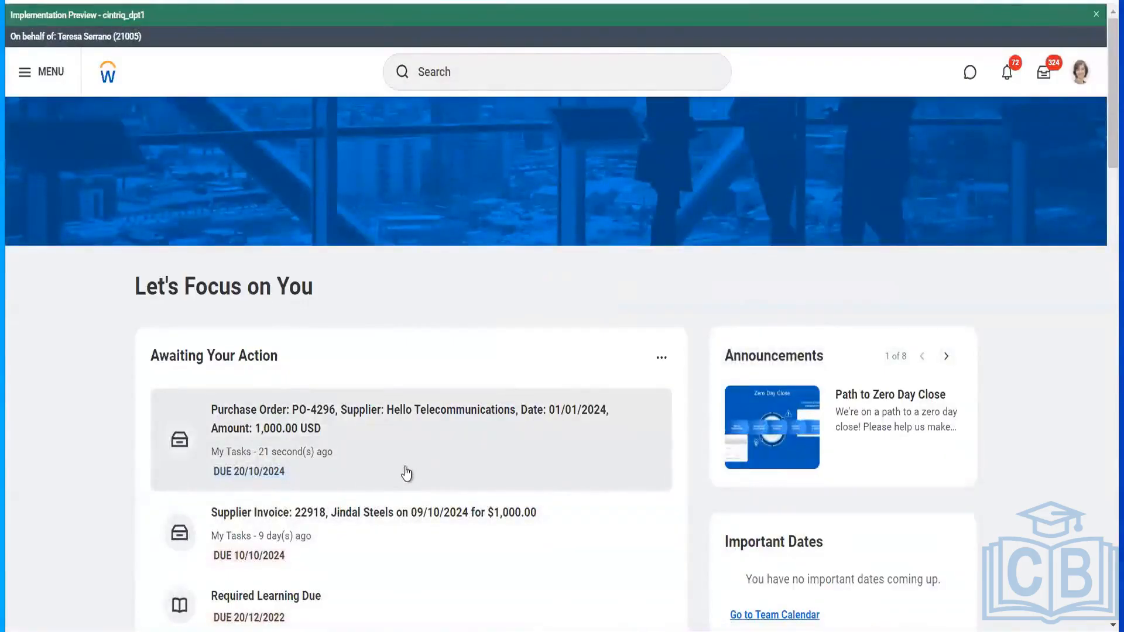
- Approve the PO-4296 task as the second approver and view the completed process details
{"action": "left_click", "coordinate": [407, 472]}
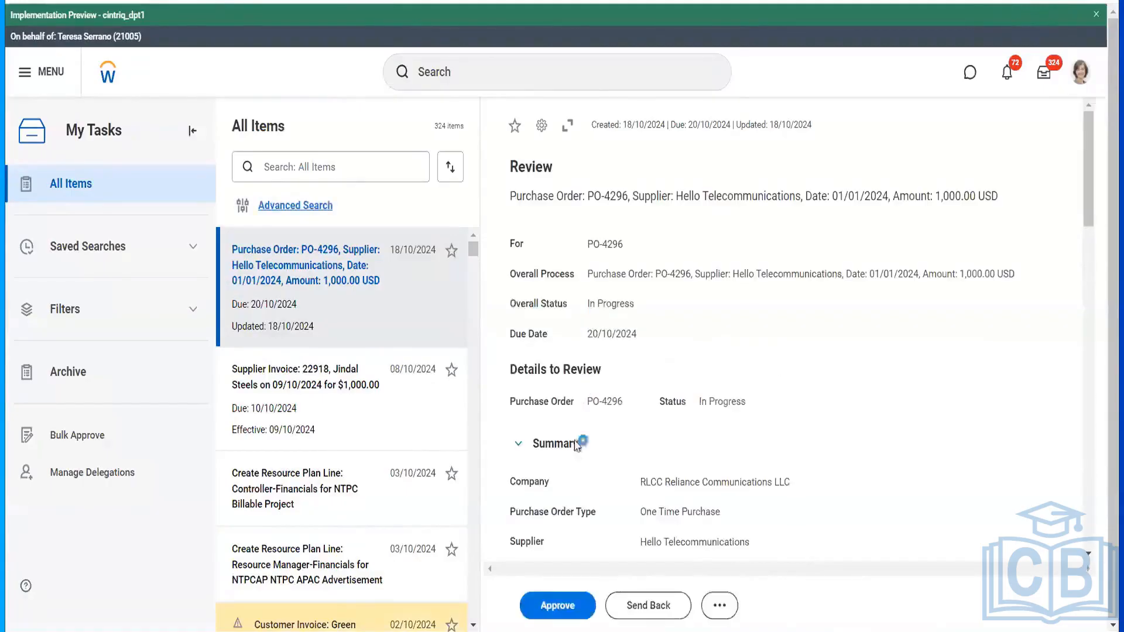
{"action": "scroll", "coordinate": [587, 584], "scroll_direction": "down", "scroll_amount": 10}
{"action": "left_click", "coordinate": [549, 606]}
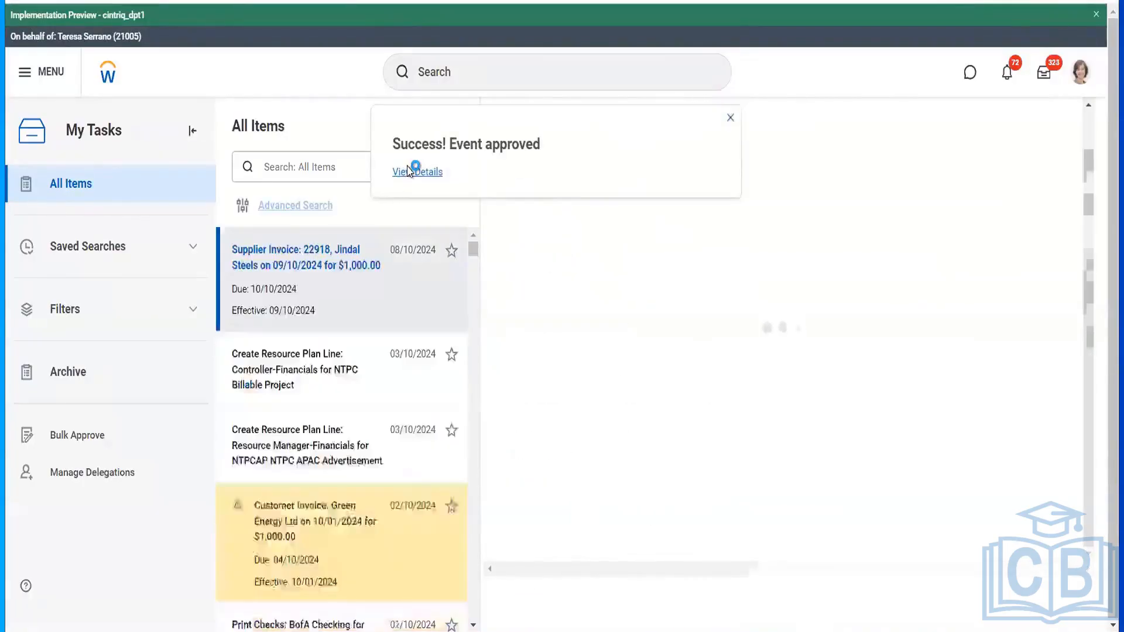
{"action": "left_click", "coordinate": [410, 170]}
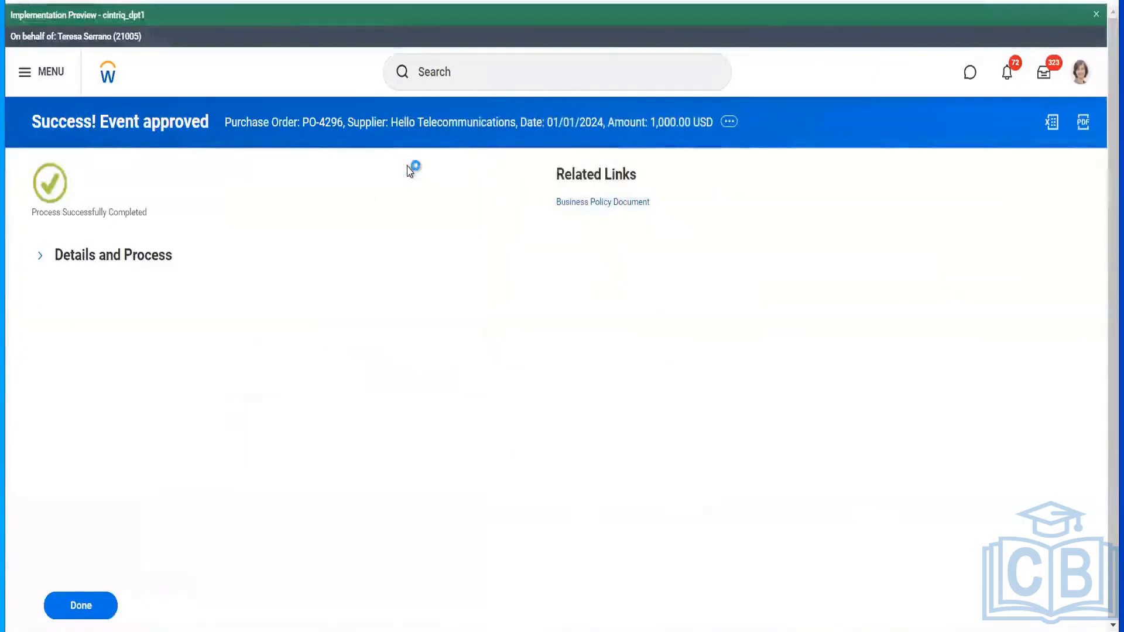
- Open purchase order PO-4296 from the process details and confirm its status is Approved
{"action": "left_click", "coordinate": [164, 266]}
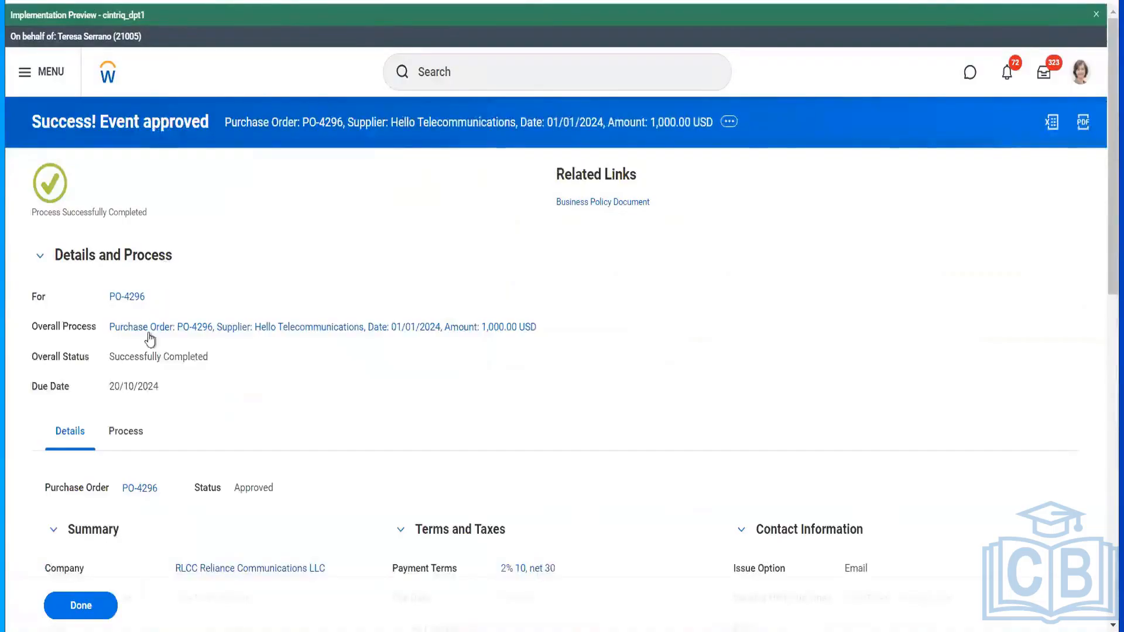
{"action": "mouse_move", "coordinate": [136, 305]}
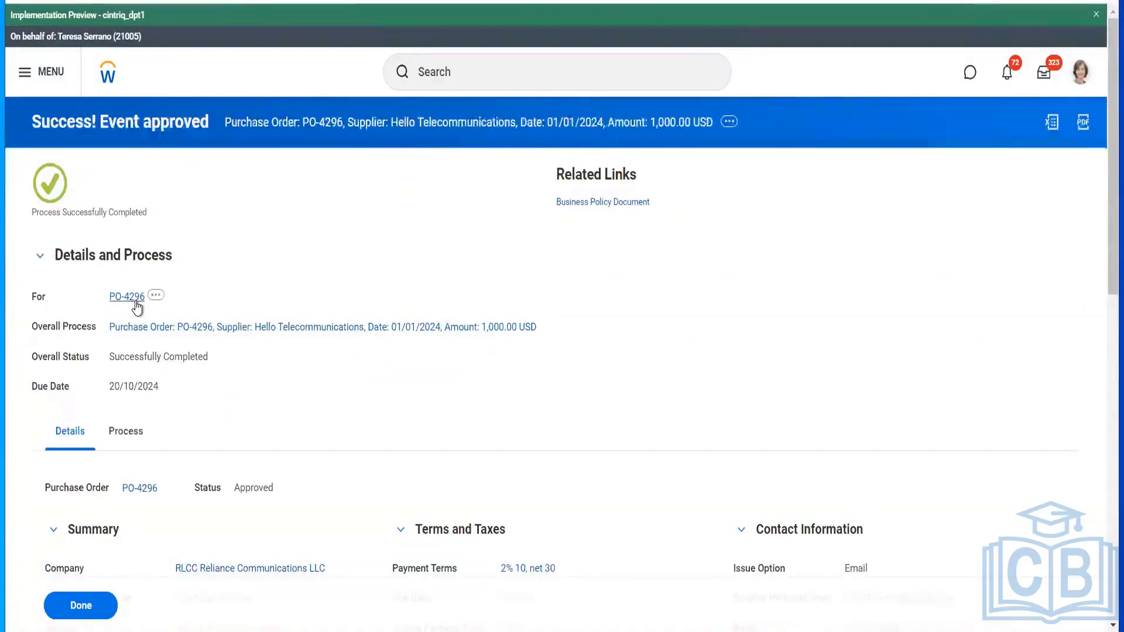
{"action": "left_click", "coordinate": [136, 302]}
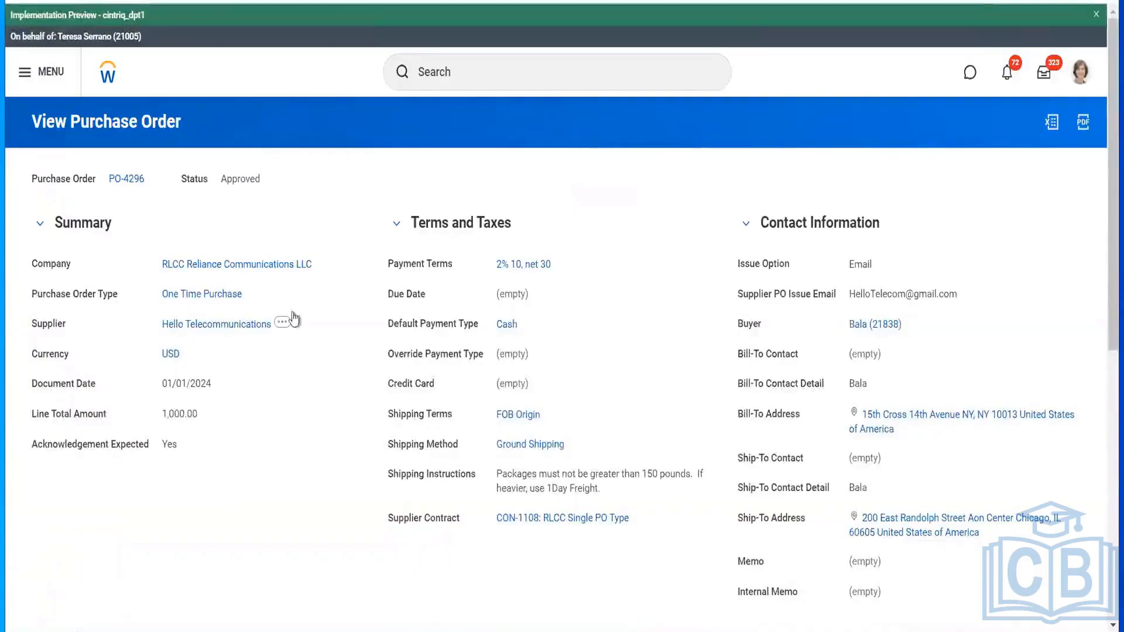
{"action": "scroll", "coordinate": [339, 351], "scroll_direction": "down", "scroll_amount": 10}
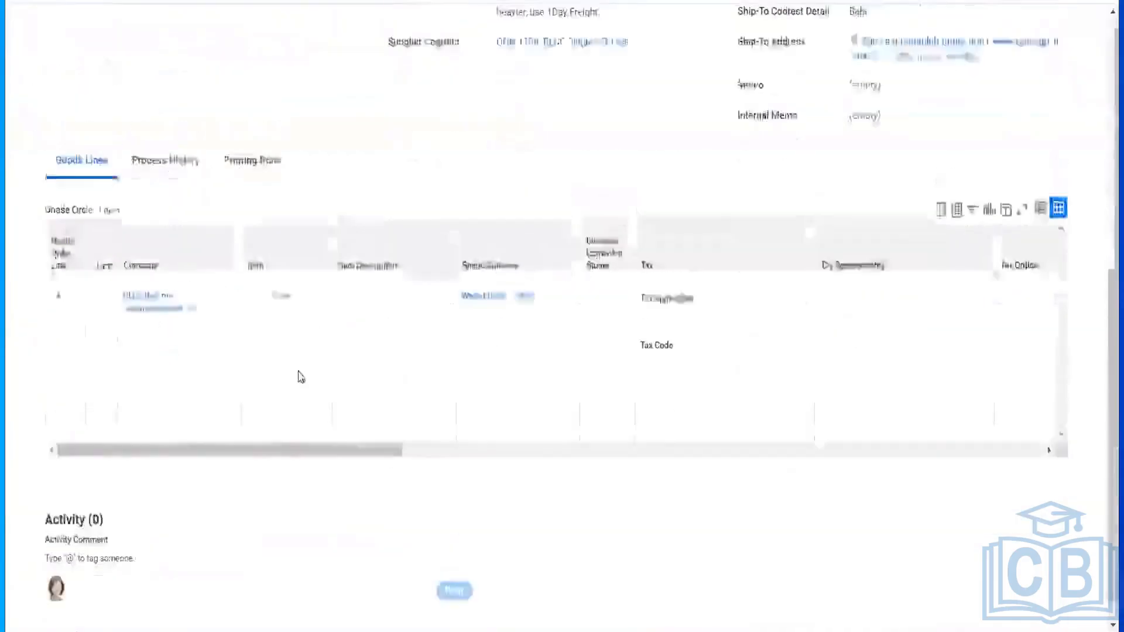
{"action": "scroll", "coordinate": [296, 377], "scroll_direction": "up", "scroll_amount": 10}
{"action": "mouse_move", "coordinate": [157, 186]}
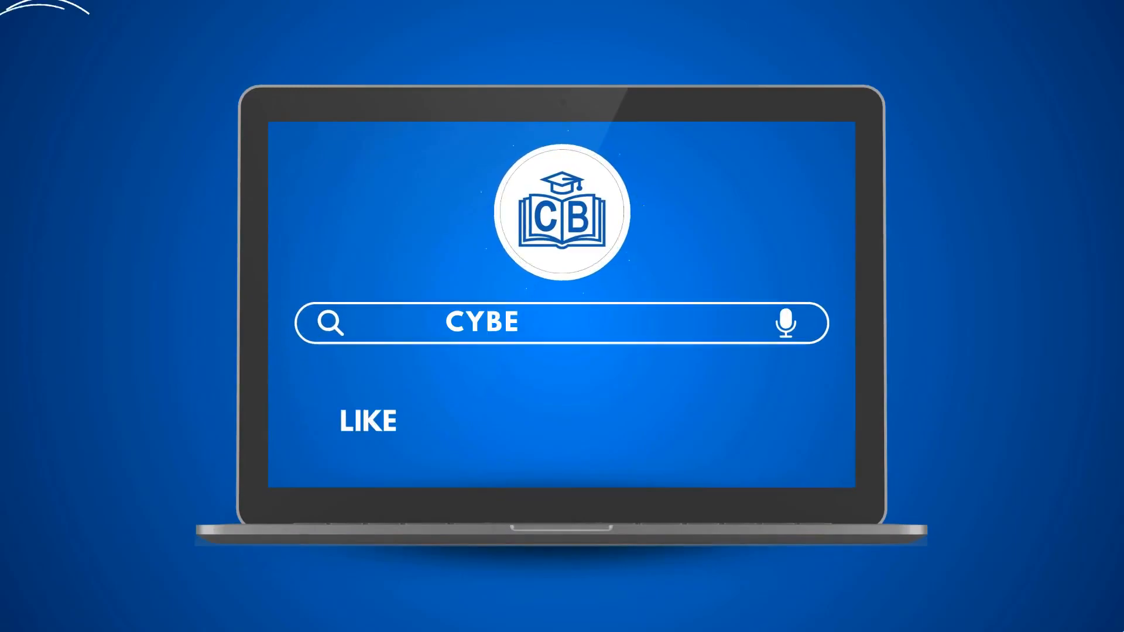